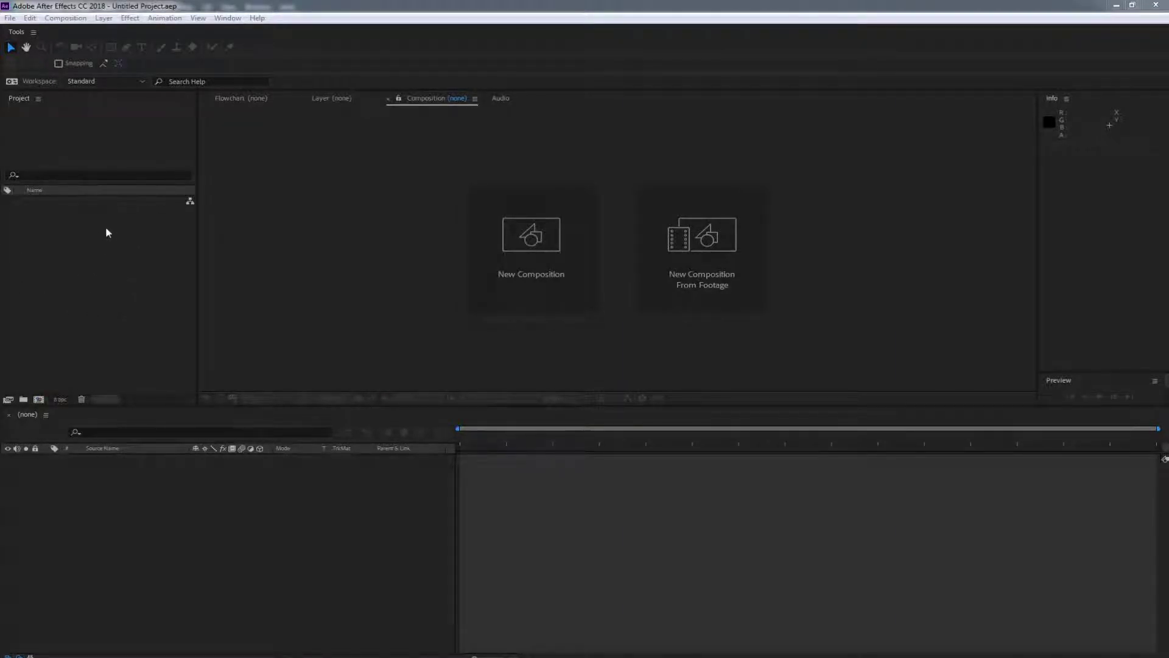
Create a new composition named "animazioa" with the HDTV 1080 25 preset and a duration of 500 frames.
right_click(129, 237)
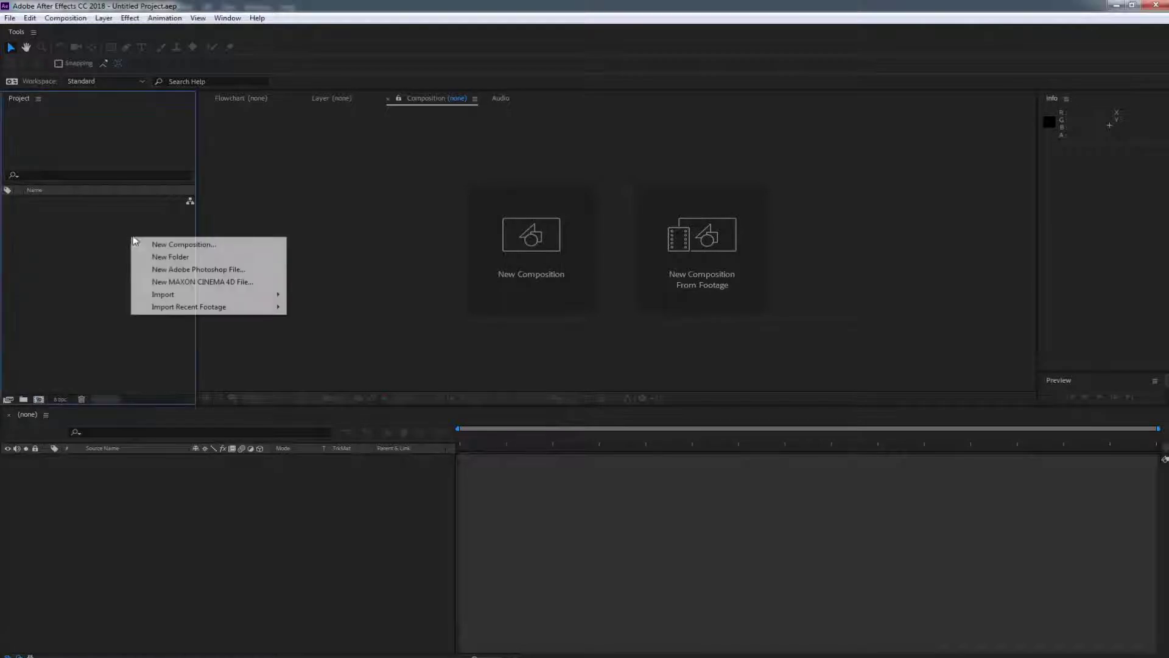
left_click(177, 244)
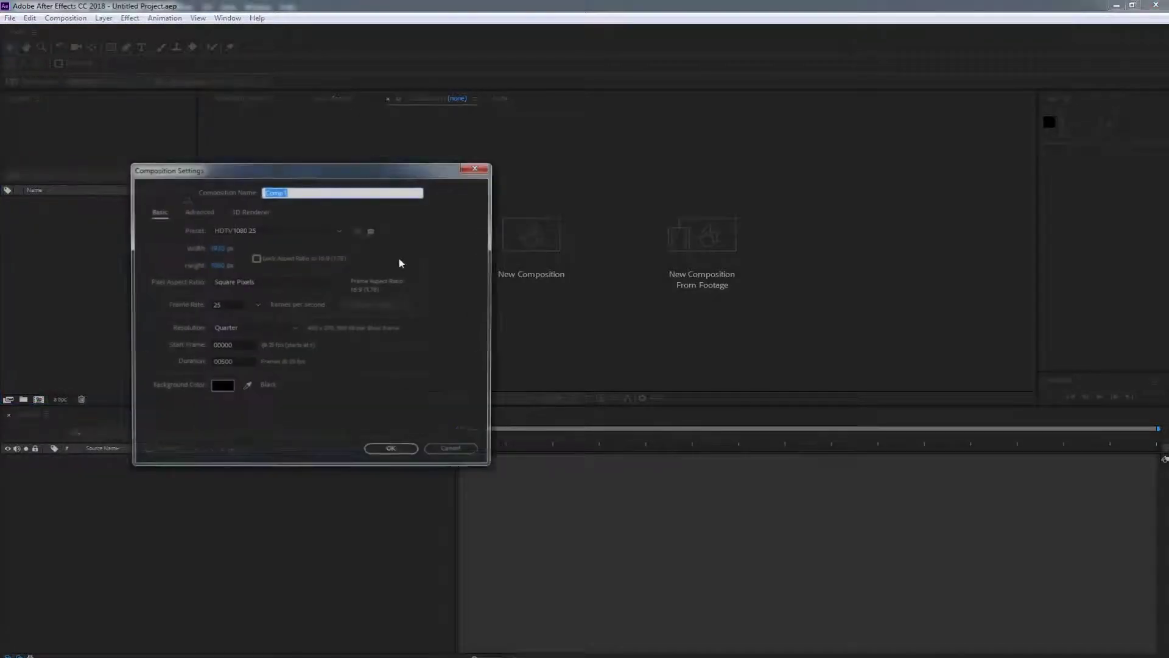
type("animazioa")
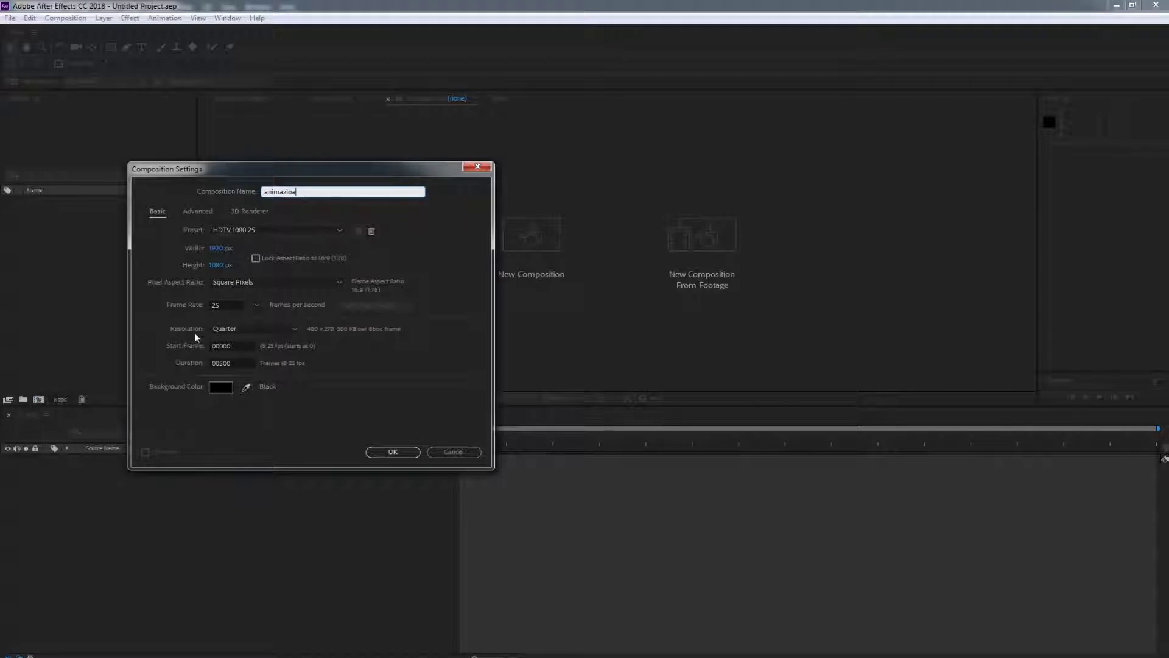
left_click(378, 457)
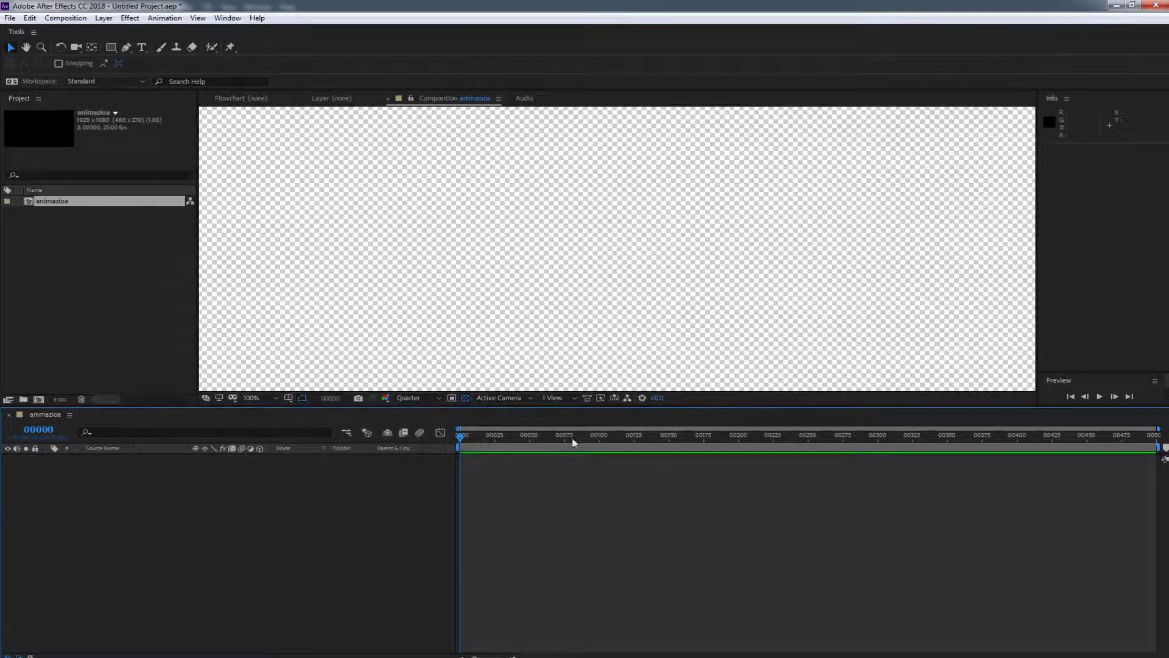
Scrub the current-time indicator through the timeline to the last frame and return it to frame 0.
left_click_drag(474, 439, 339, 457)
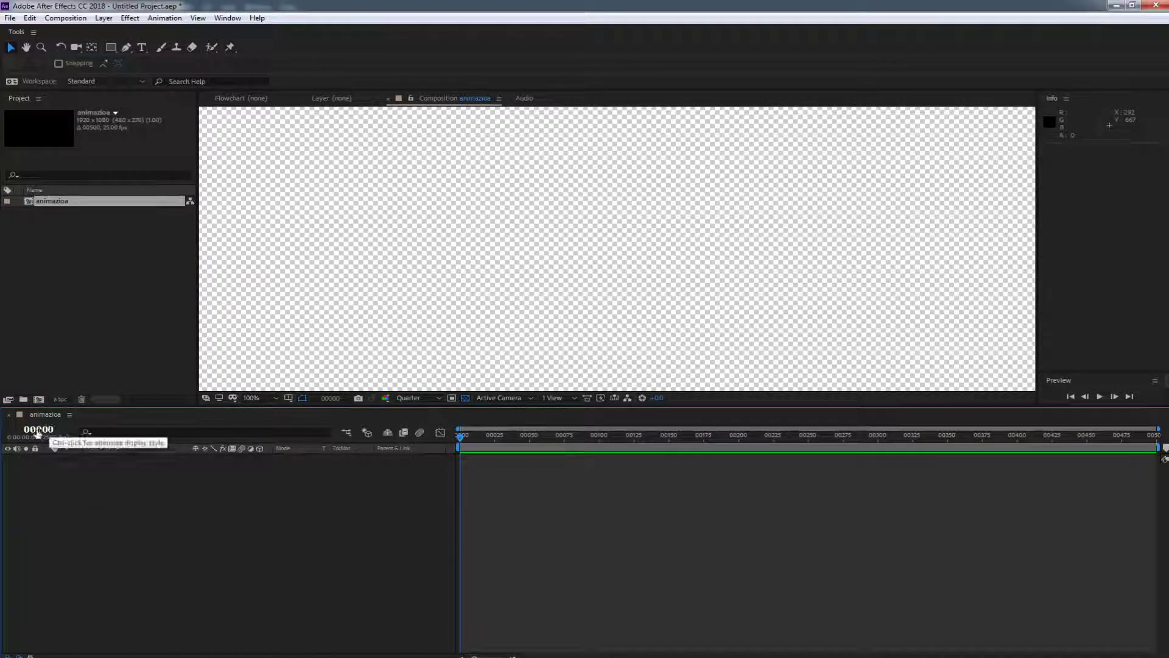
left_click_drag(461, 437, 396, 491)
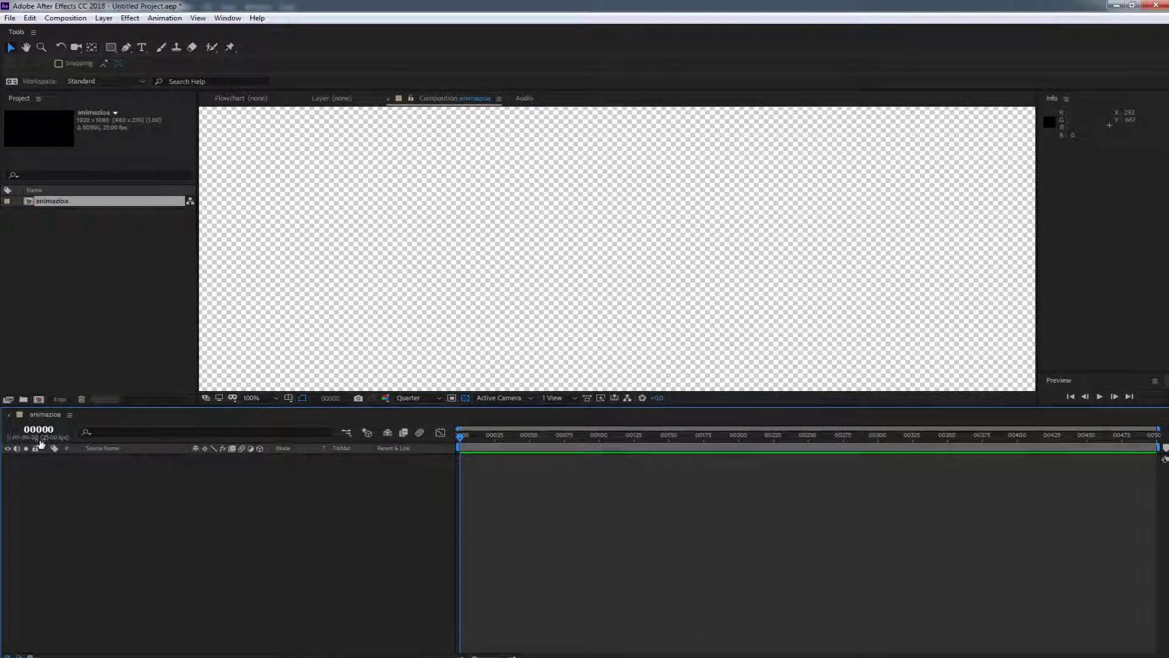
left_click_drag(466, 436, 894, 453)
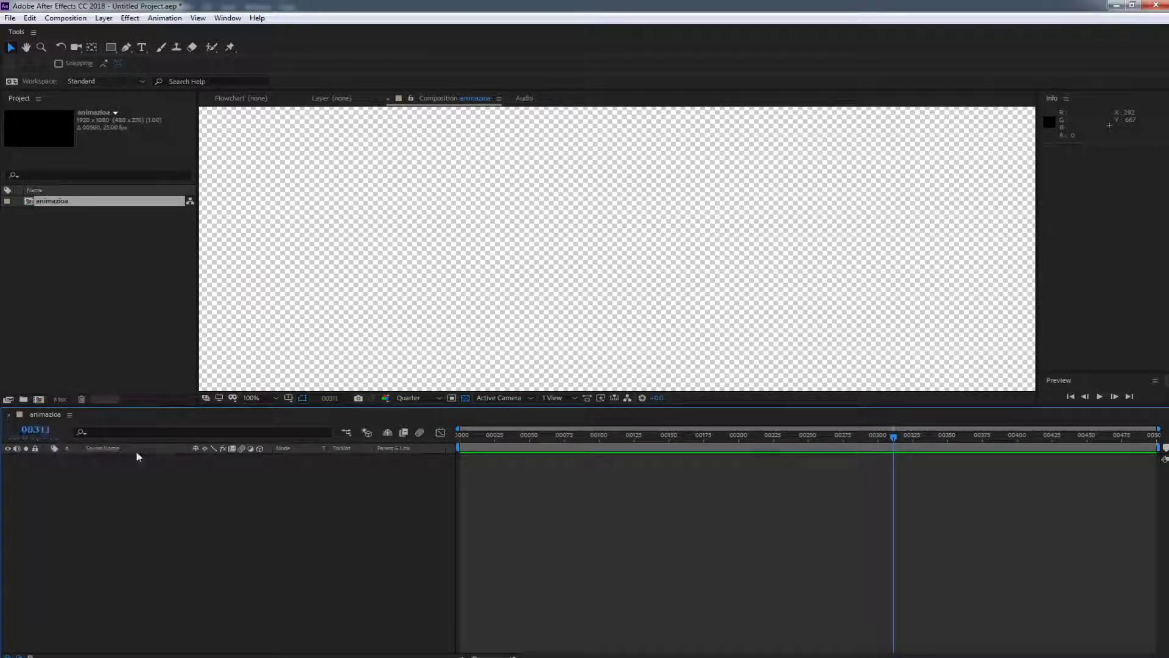
left_click_drag(925, 436, 1157, 436)
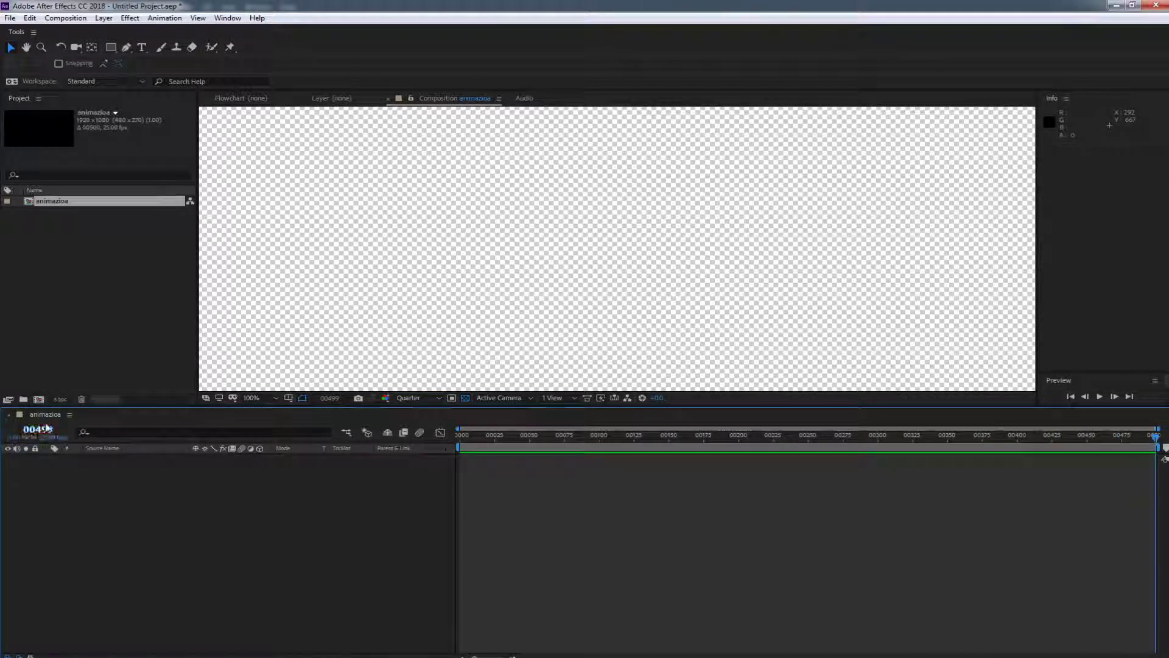
left_click_drag(805, 439, 294, 422)
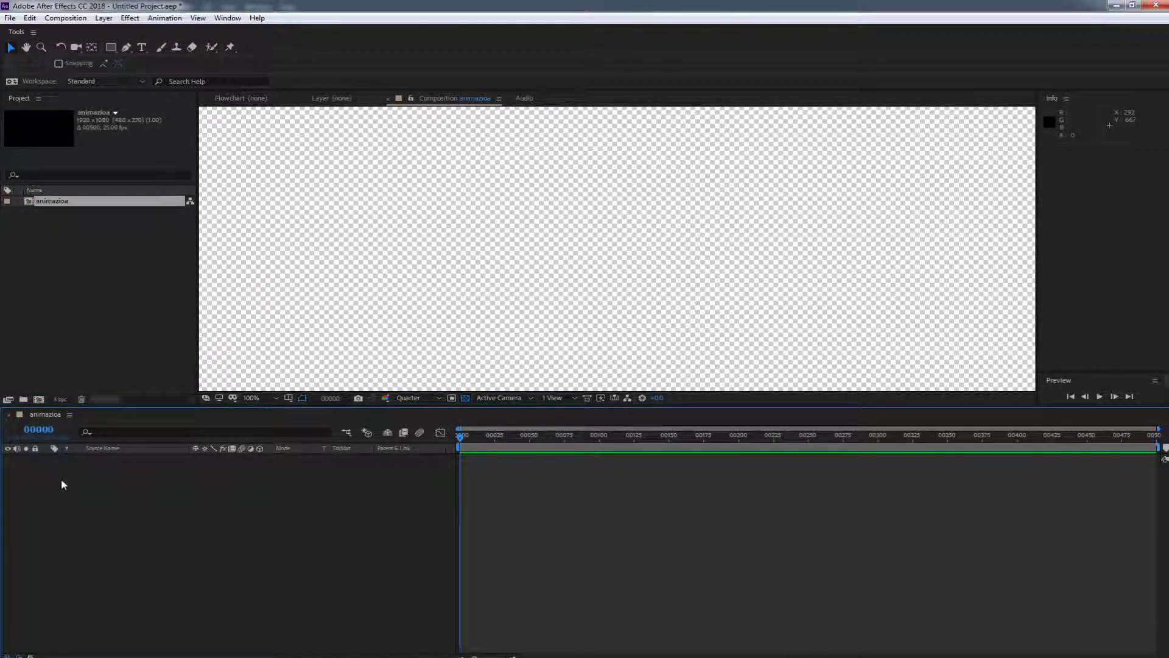
Switch the time display from frames to timecode and move the playhead around the one-second mark and along the timeline, returning it to the start.
left_click(40, 429, "ctrl")
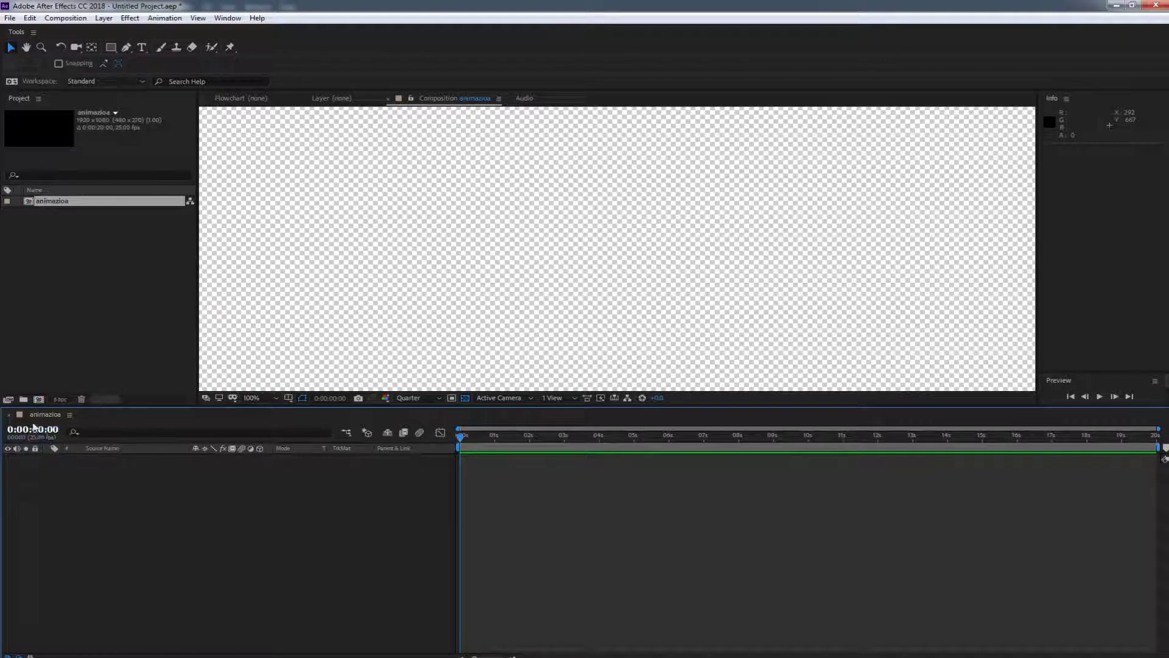
left_click_drag(463, 436, 137, 466)
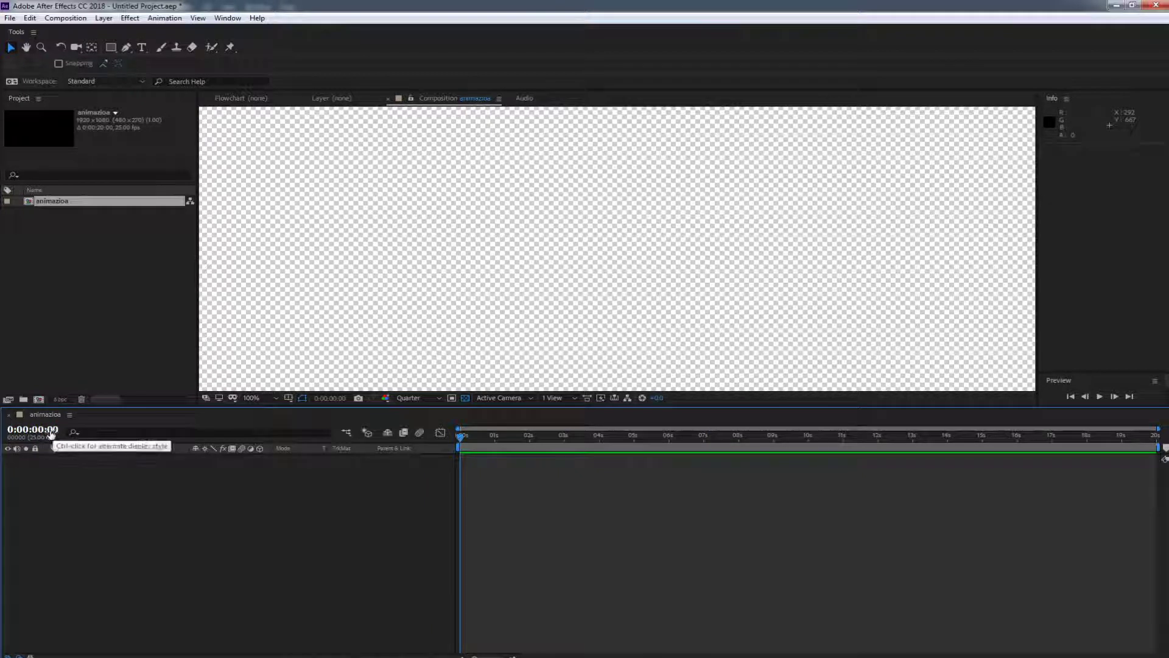
left_click_drag(464, 436, 495, 440)
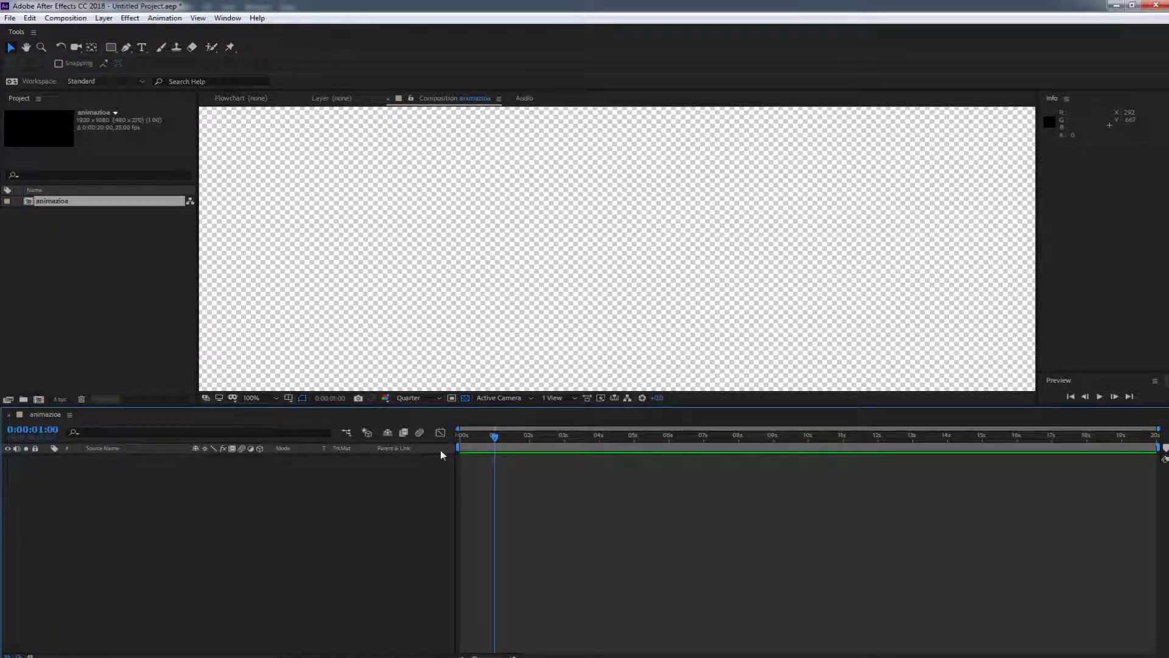
mouse_move(495, 437)
left_mouse_down()
mouse_move(441, 440)
mouse_move(492, 443)
left_mouse_up()
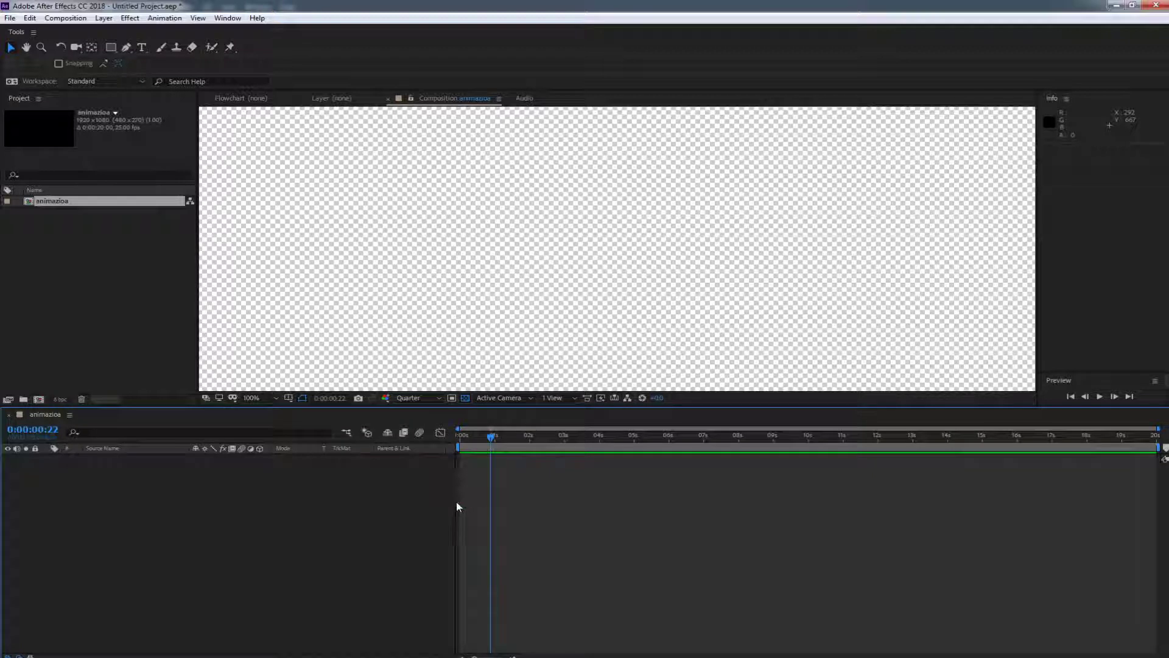
key("Page_Down")
key("Page_Down")
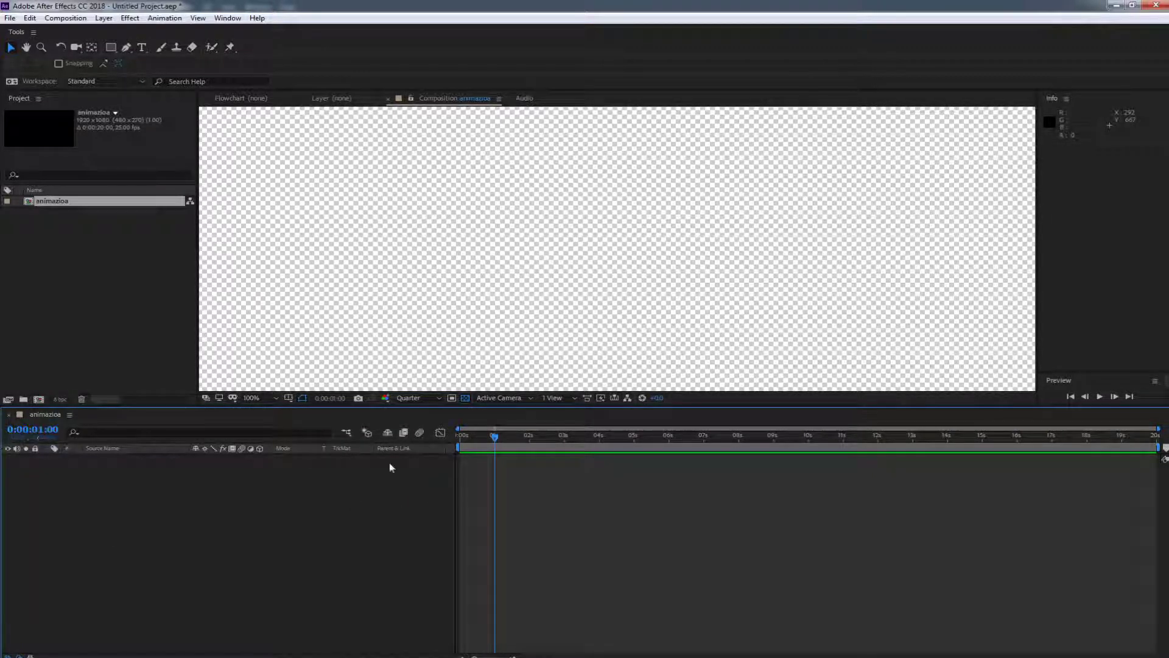
left_click_drag(495, 437, 1074, 439)
key("Home")
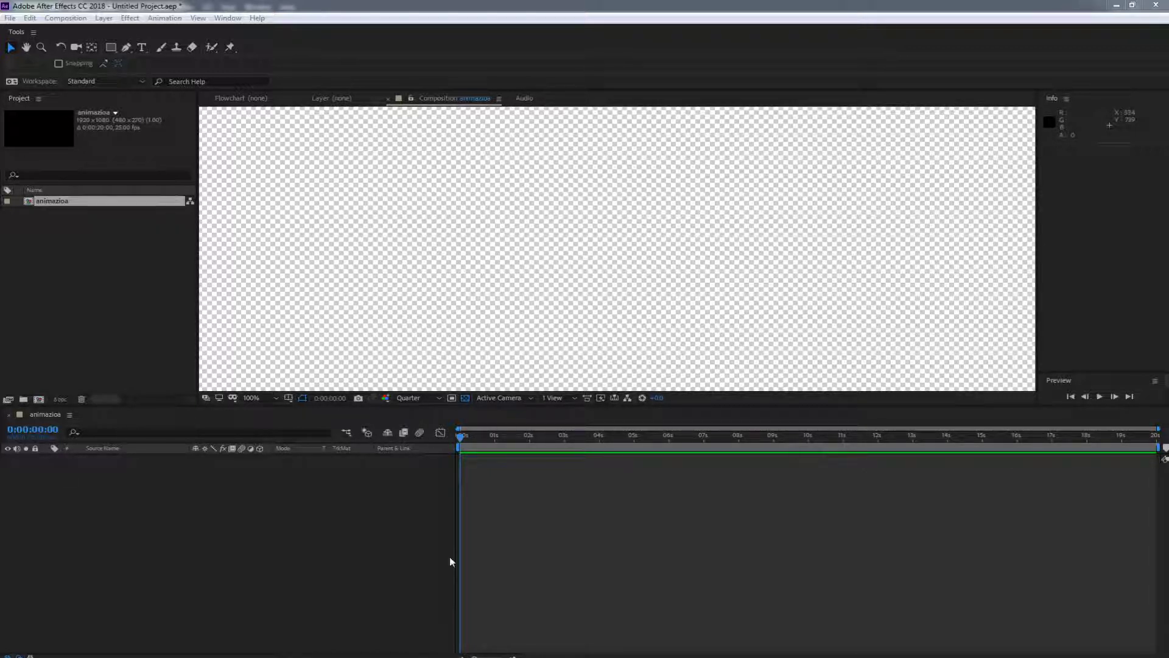
Create a new shape layer in the composition, add a rectangle path to its contents and expand the path's properties.
right_click(141, 503)
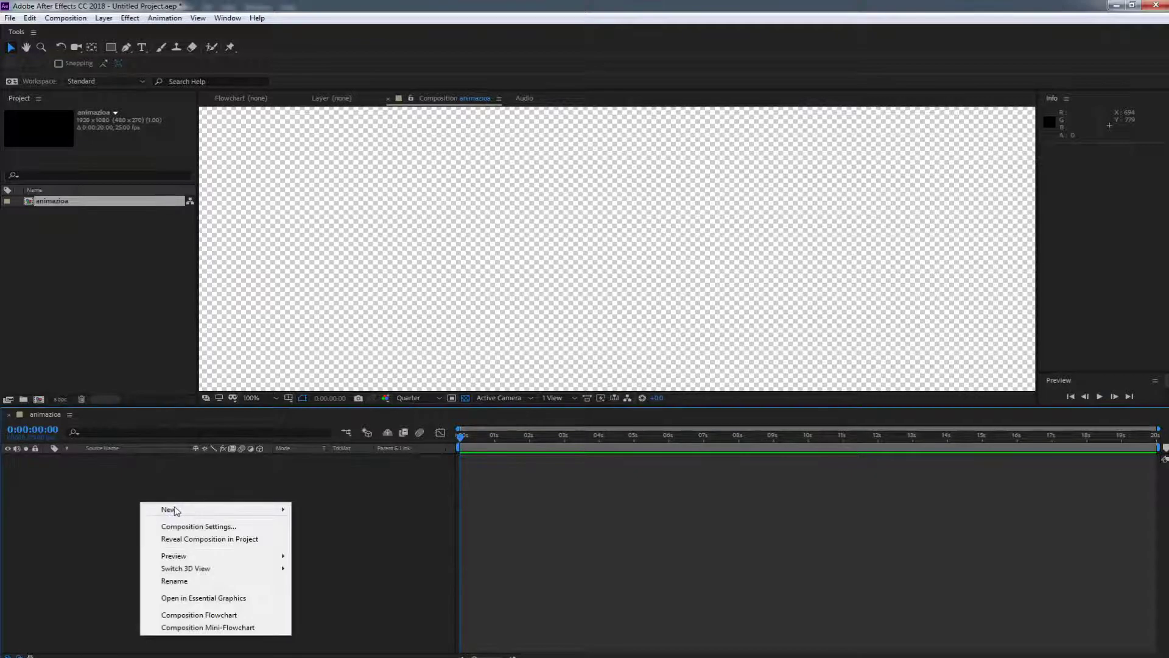
mouse_move(175, 510)
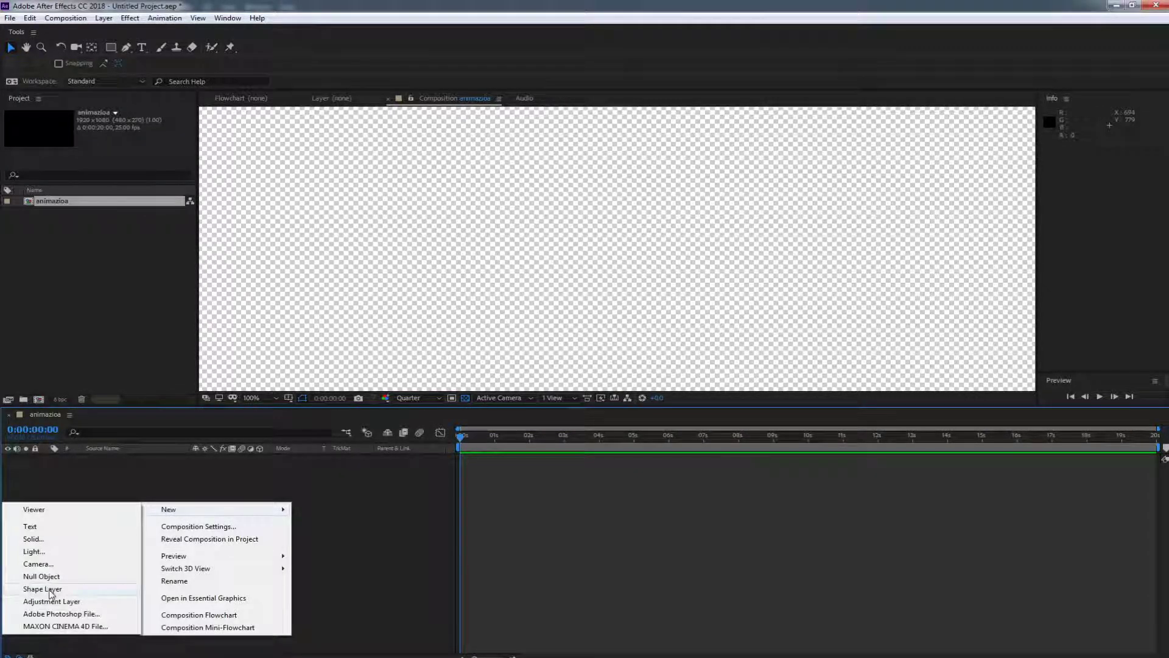
mouse_move(178, 513)
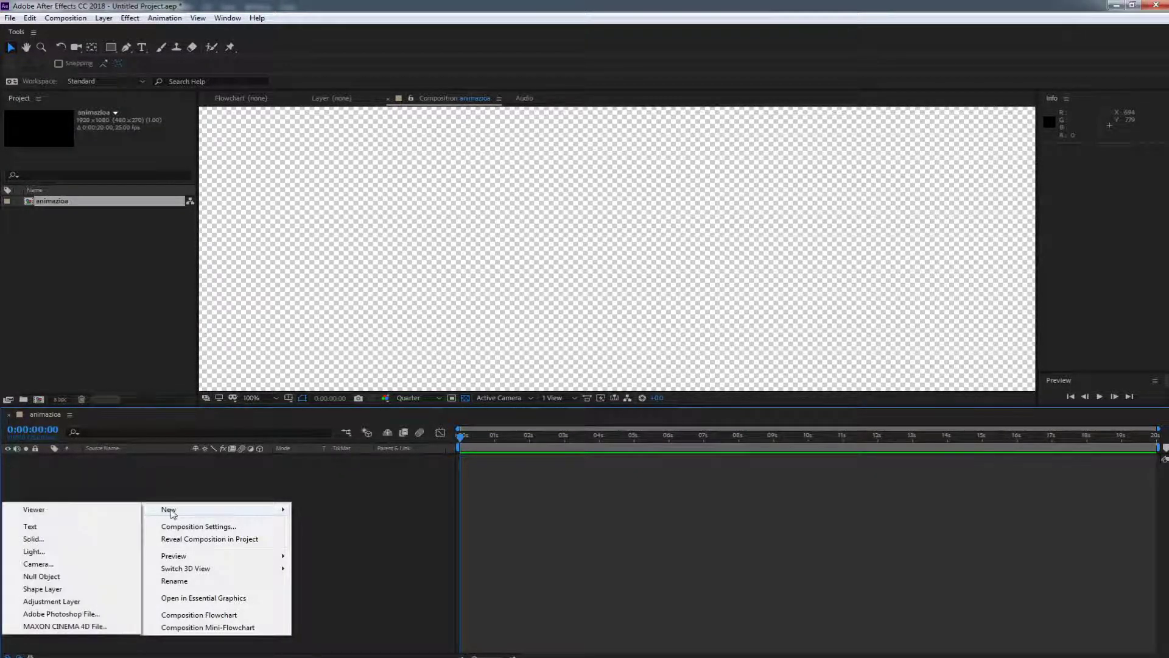
left_click(44, 589)
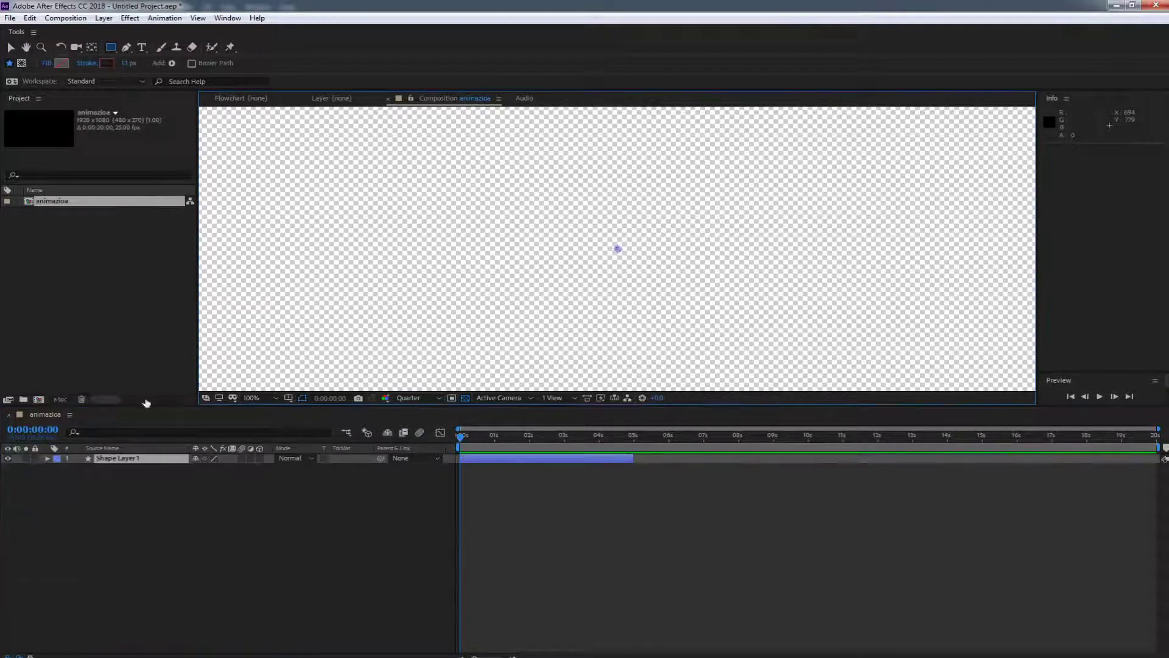
left_click(48, 458)
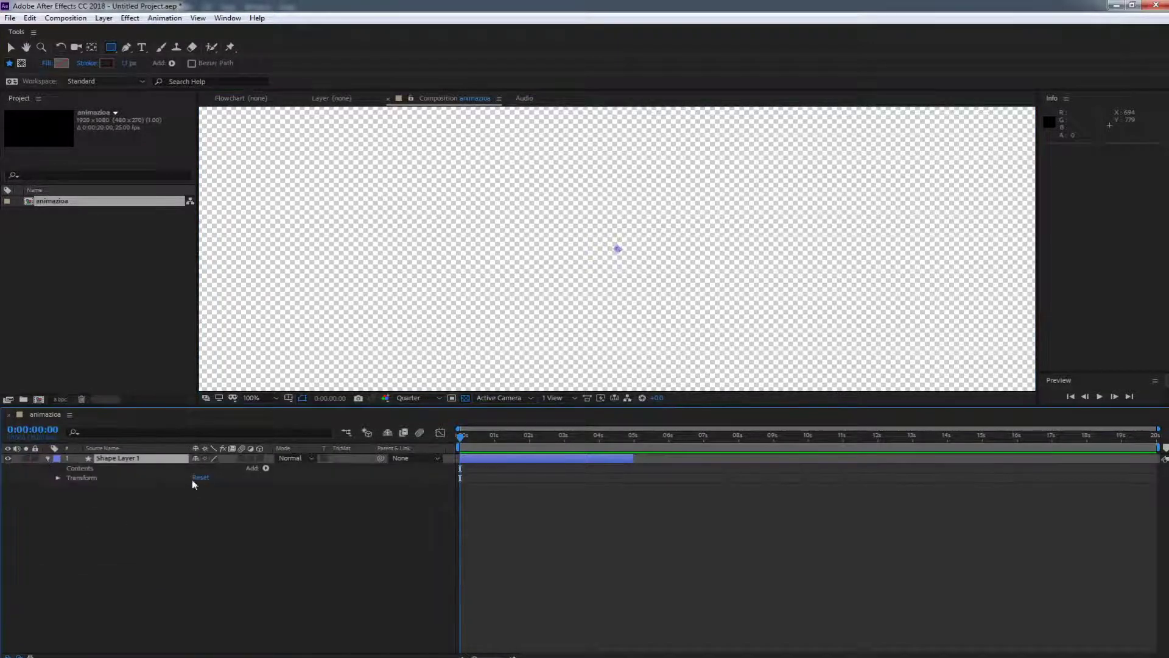
left_click(266, 469)
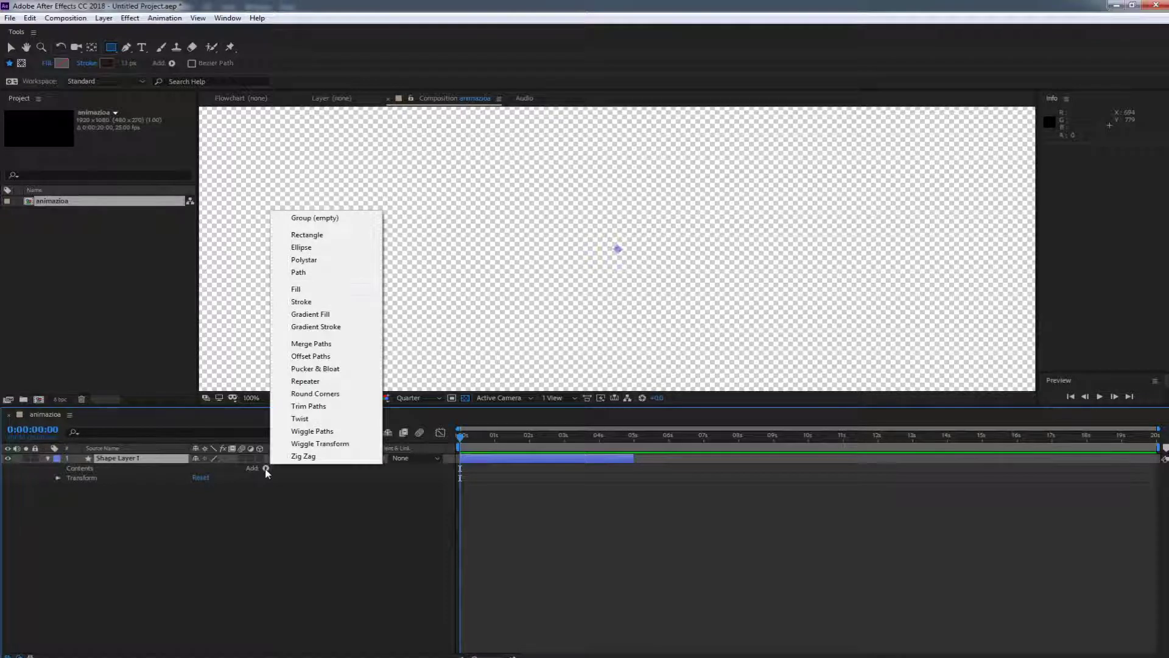
left_click(306, 235)
left_click(68, 478)
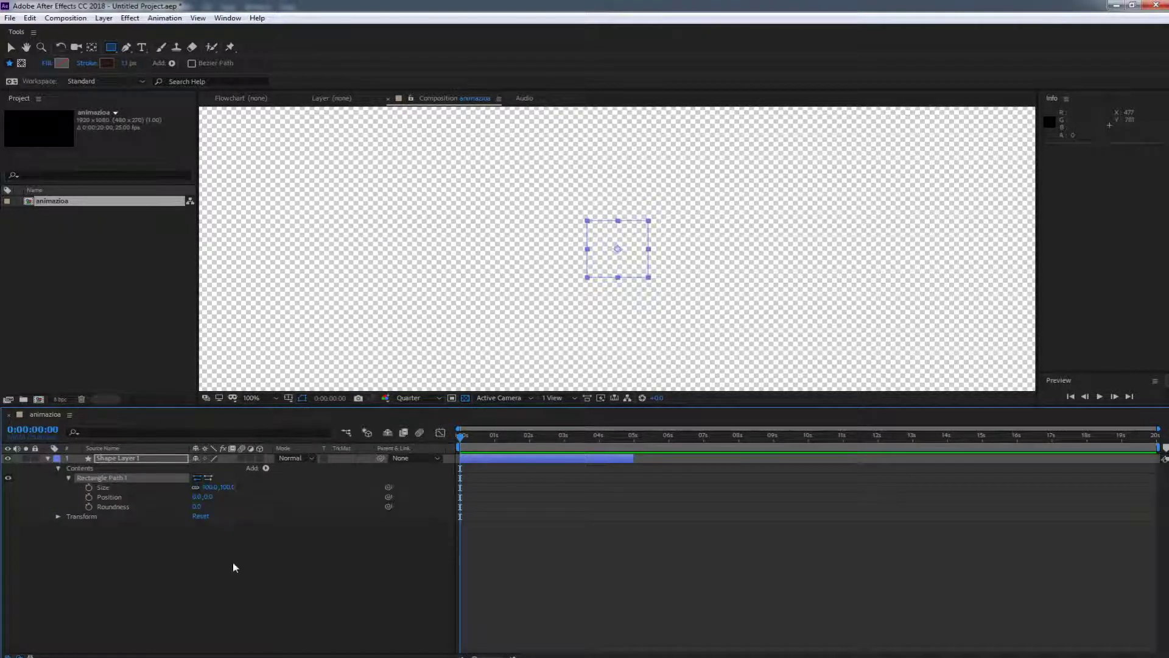
Unlink the rectangle's size proportions, narrow its width to about 32 and set its roundness to 25.
left_click(195, 487)
left_click_drag(209, 487, 175, 494)
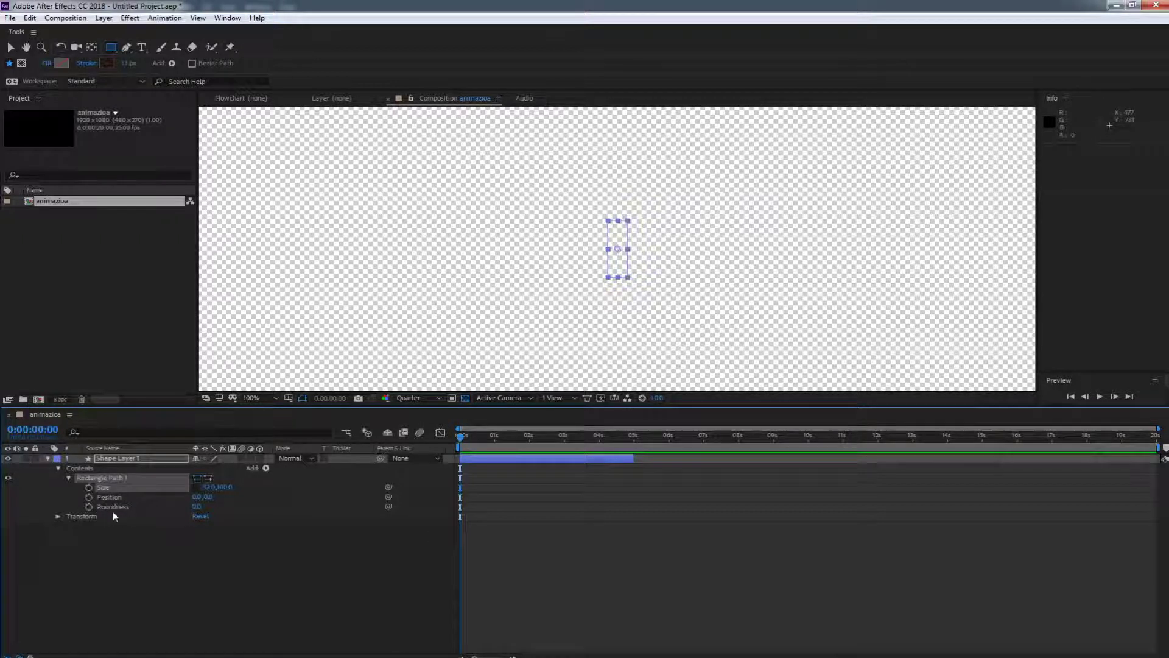
left_click(195, 508)
left_click_drag(198, 509, 206, 509)
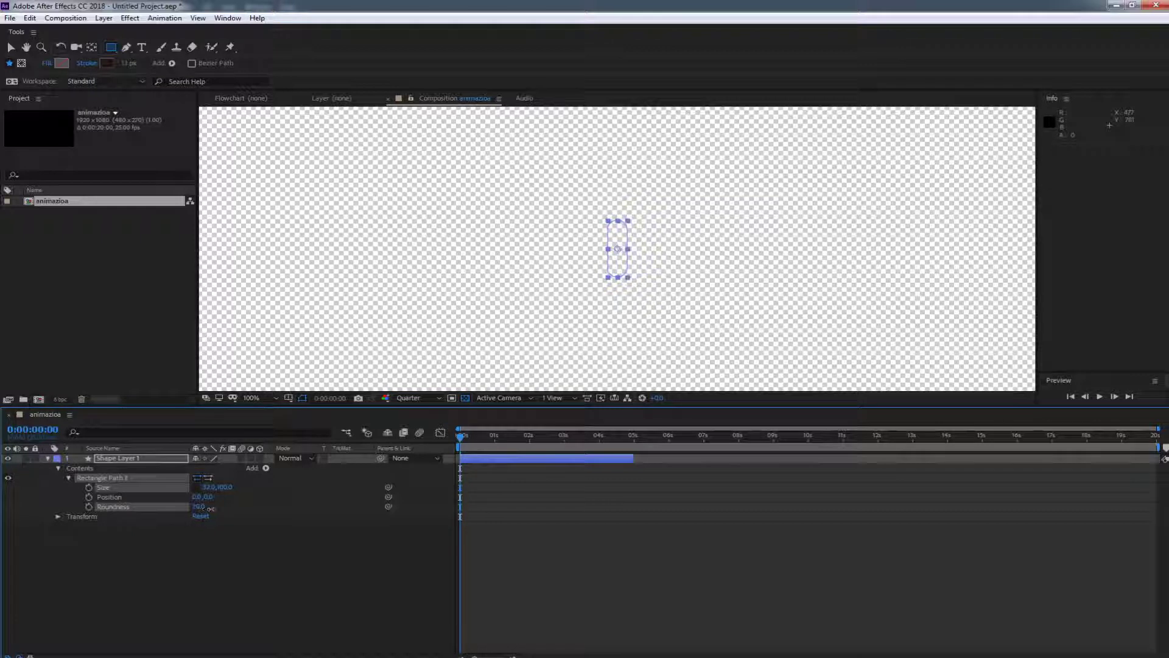
left_click(196, 508)
type("25")
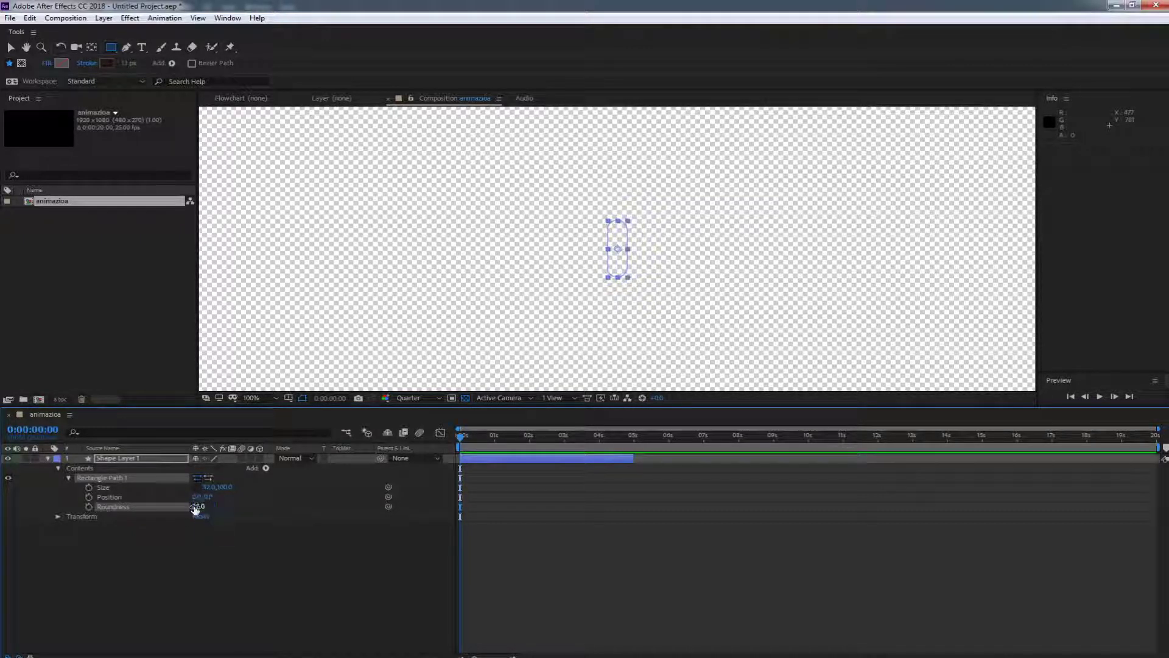
key("Return")
left_click(613, 569)
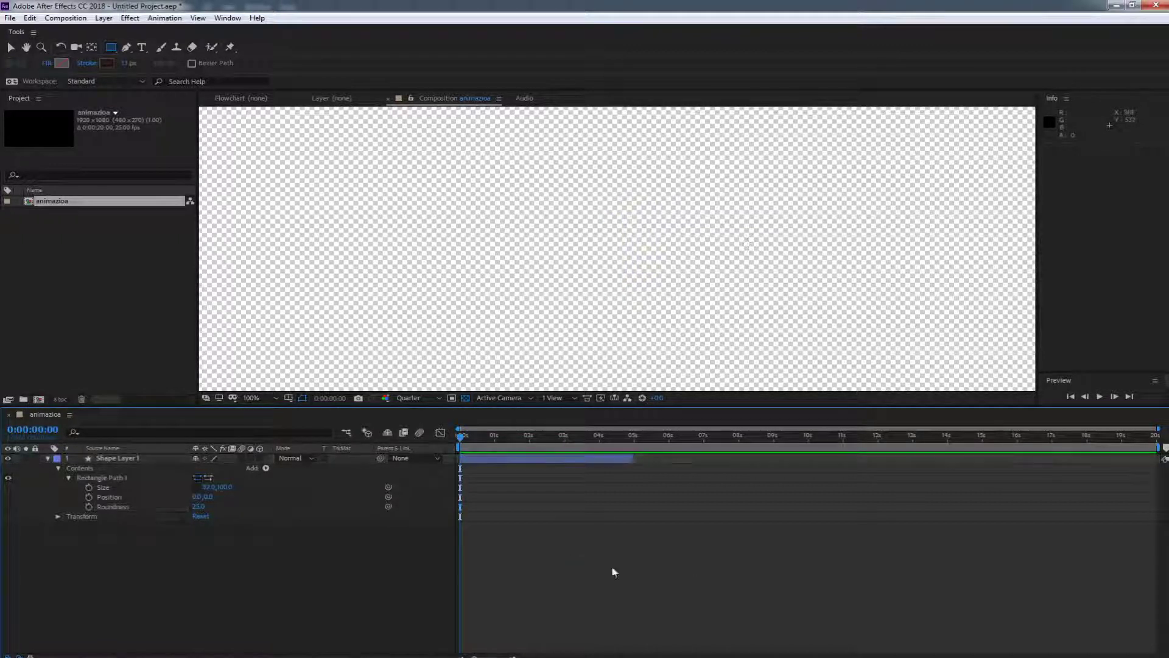
Add a fill to the shape layer and set its color to medium blue 487BC1.
left_click(552, 461)
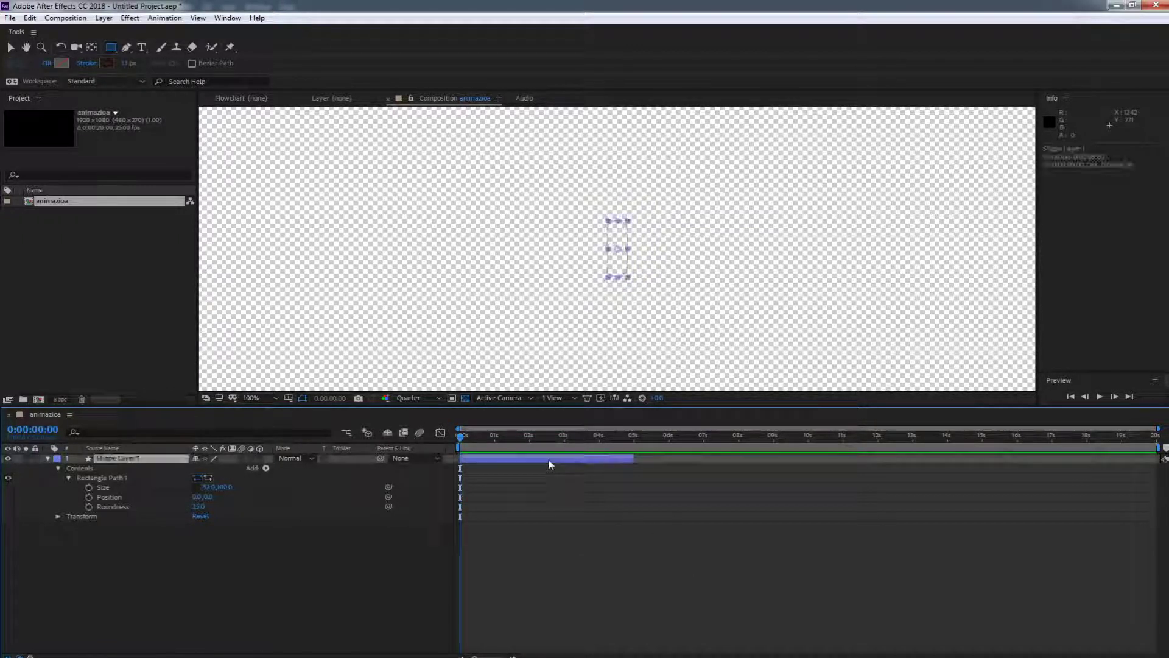
left_click(265, 468)
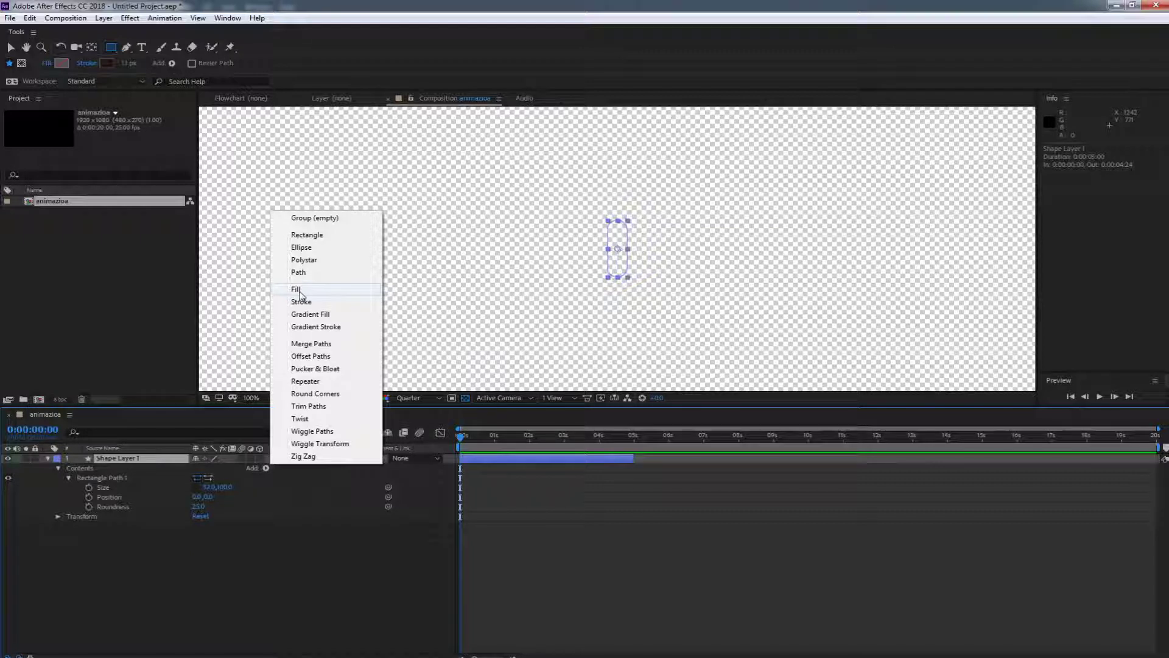
left_click(297, 290)
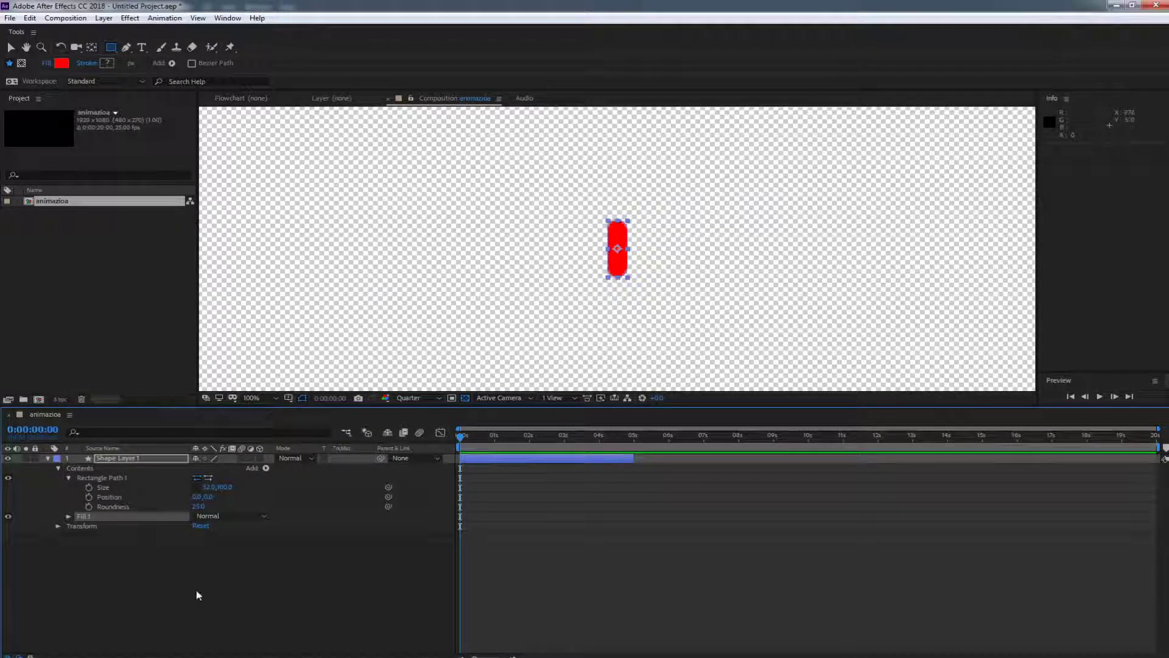
left_click(69, 516)
left_click(199, 545)
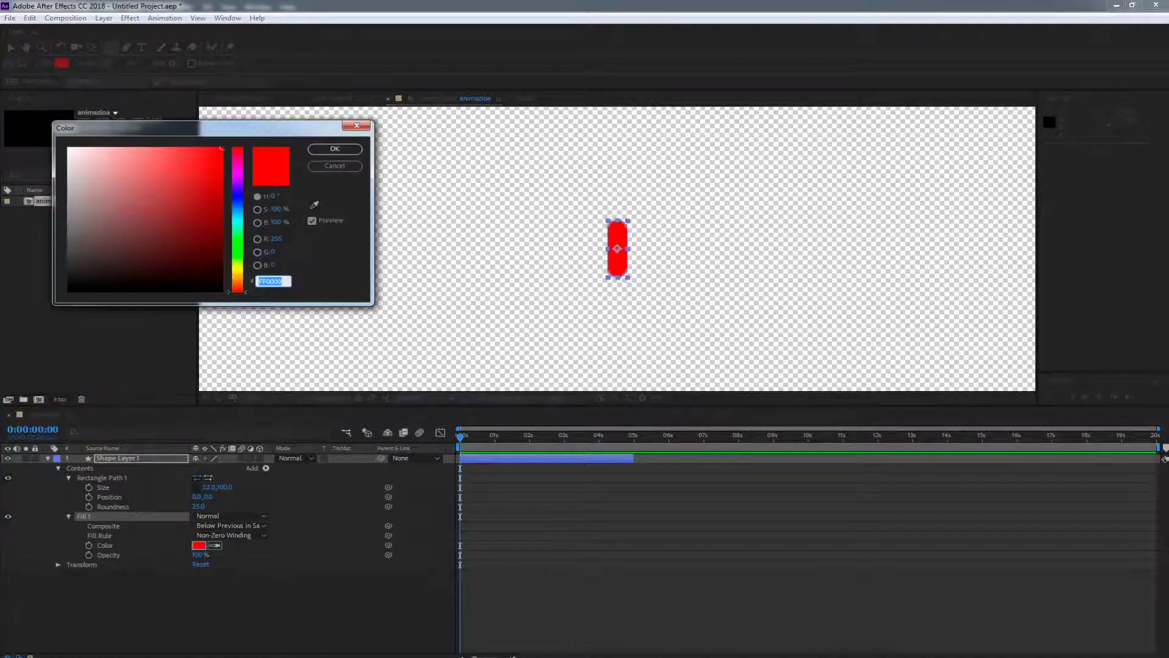
left_click(238, 206)
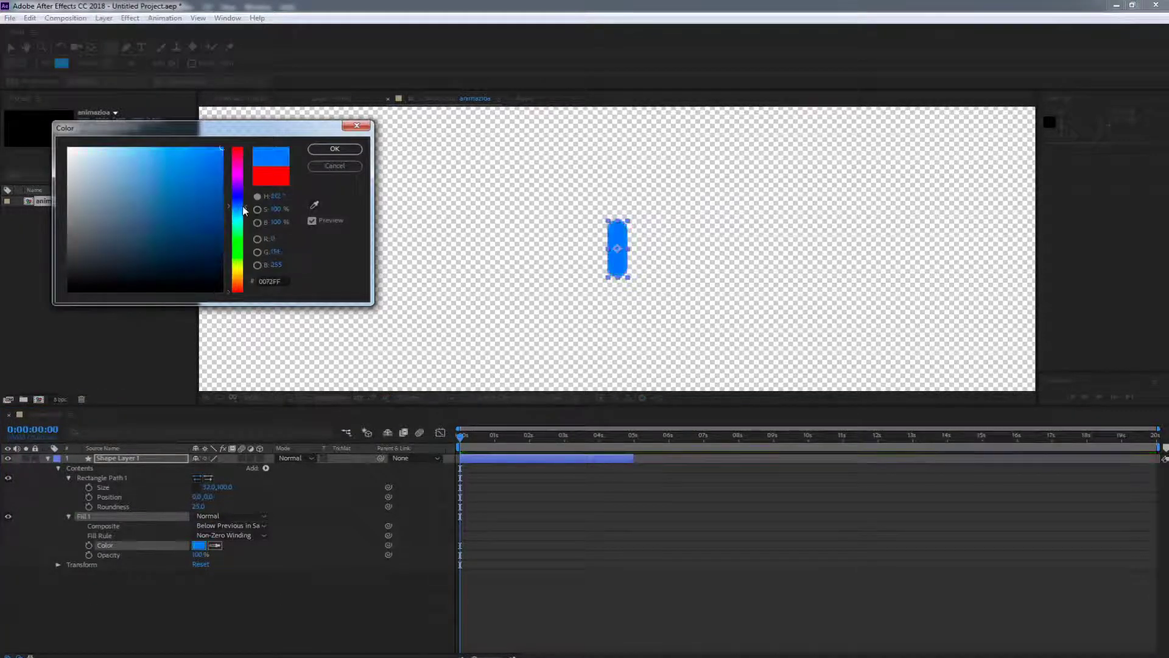
left_click_drag(181, 197, 165, 182)
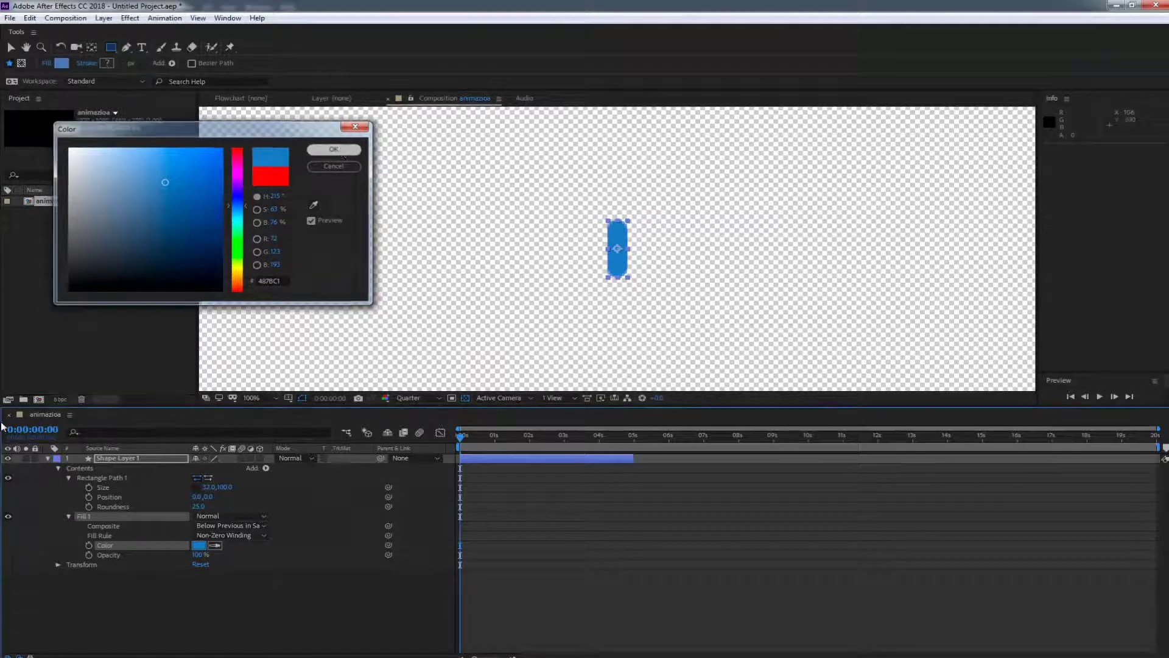
left_click(340, 150)
left_click(202, 623)
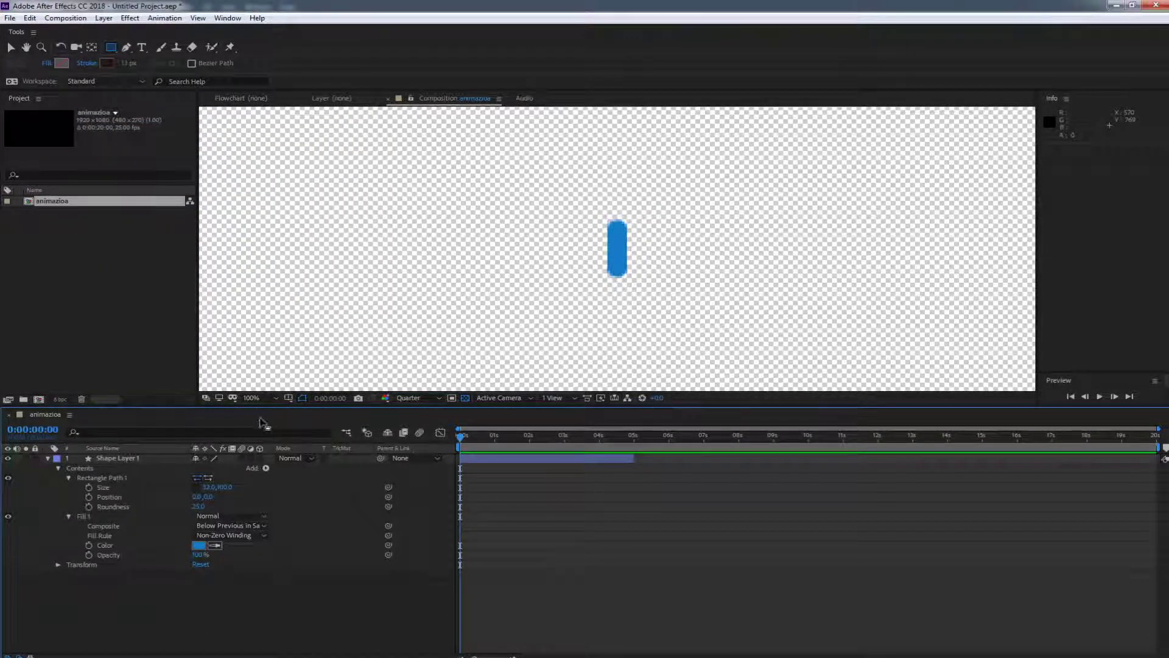
Duplicate the shape layer holding the blue rounded rectangle.
left_click(116, 459)
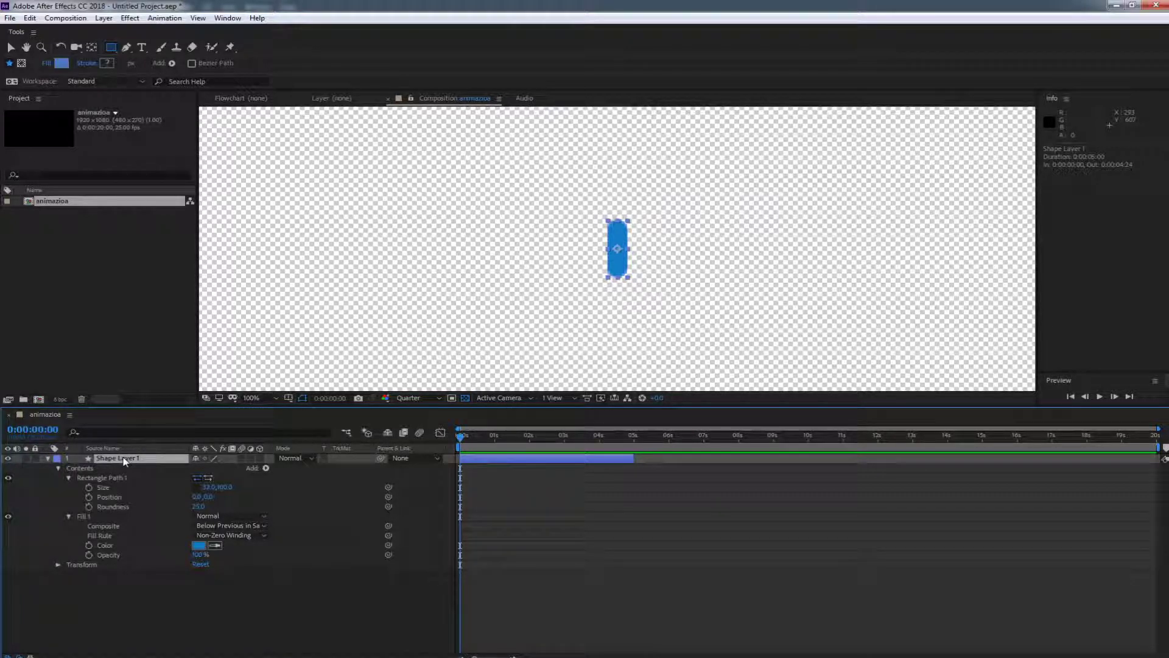
key("ctrl+d")
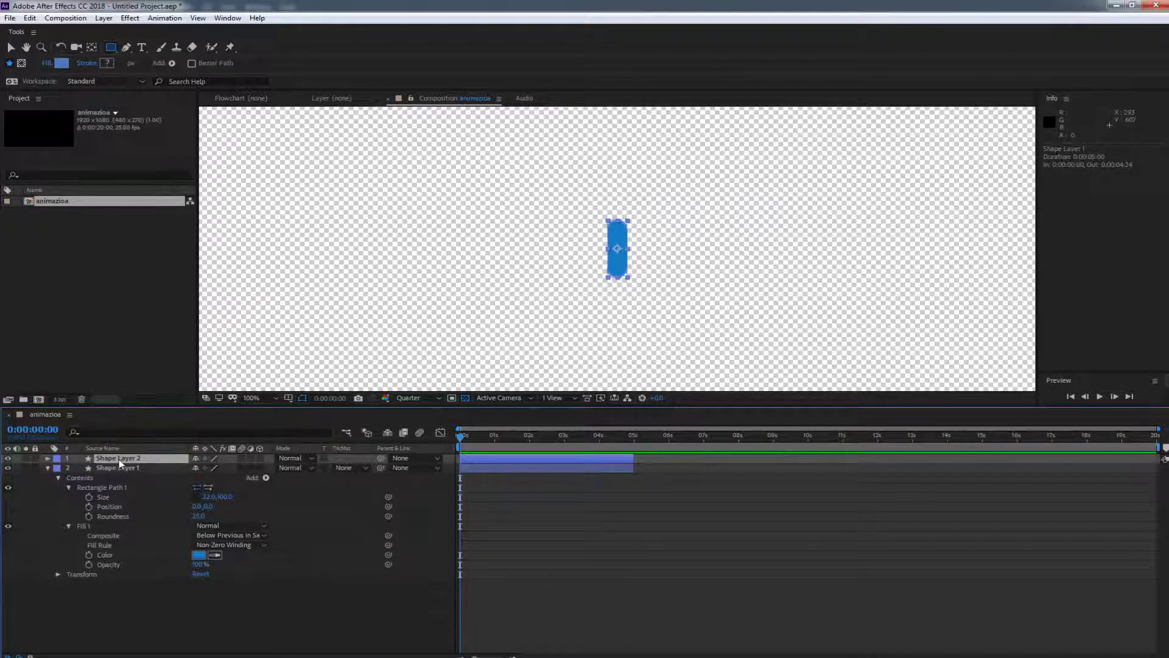
Move the rectangle path of Shape Layer 1 down to a Y position of about 81, extending below the duplicate.
left_click(122, 468)
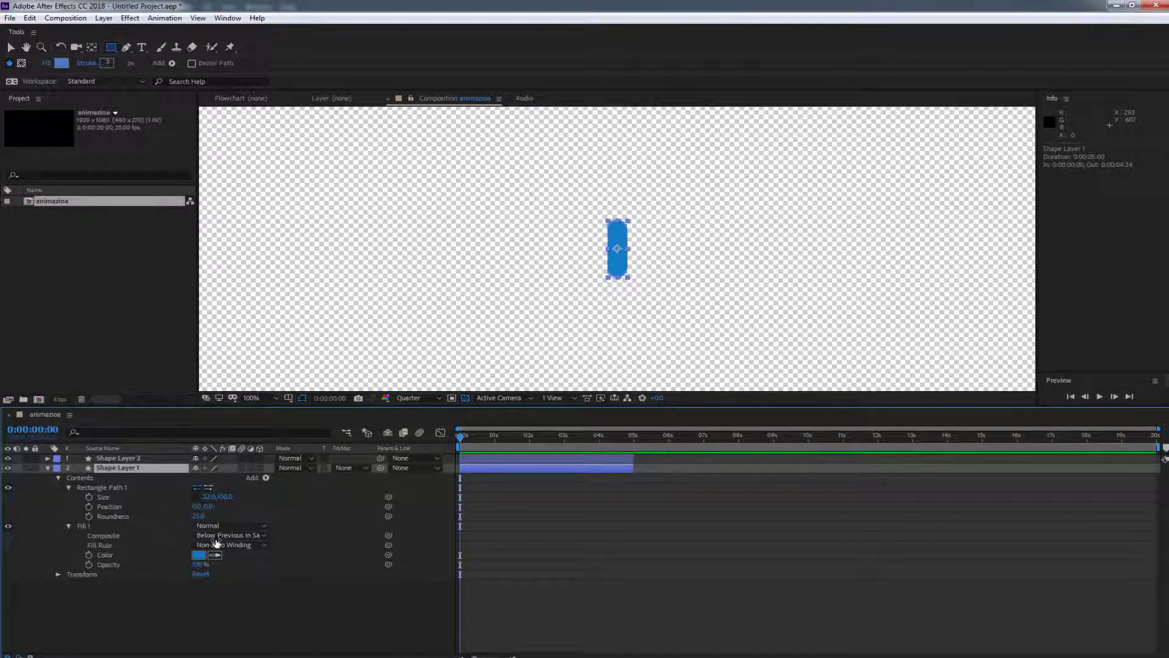
left_click_drag(211, 507, 245, 516)
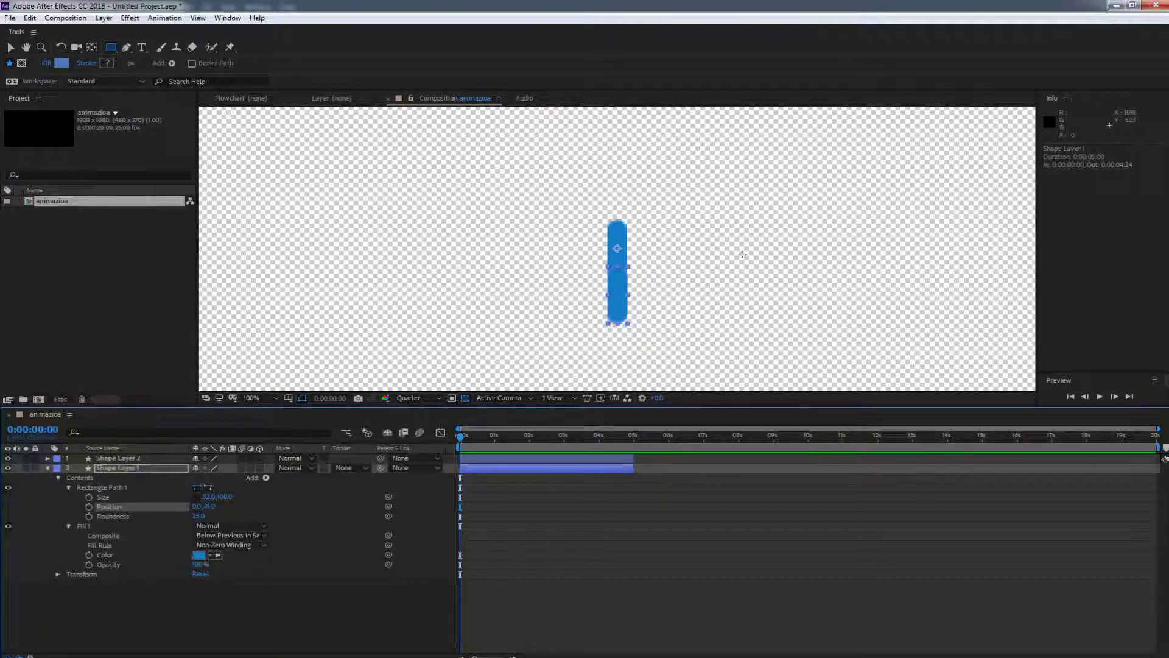
scroll(653, 257, "up", 2)
scroll(653, 256, "down", 1)
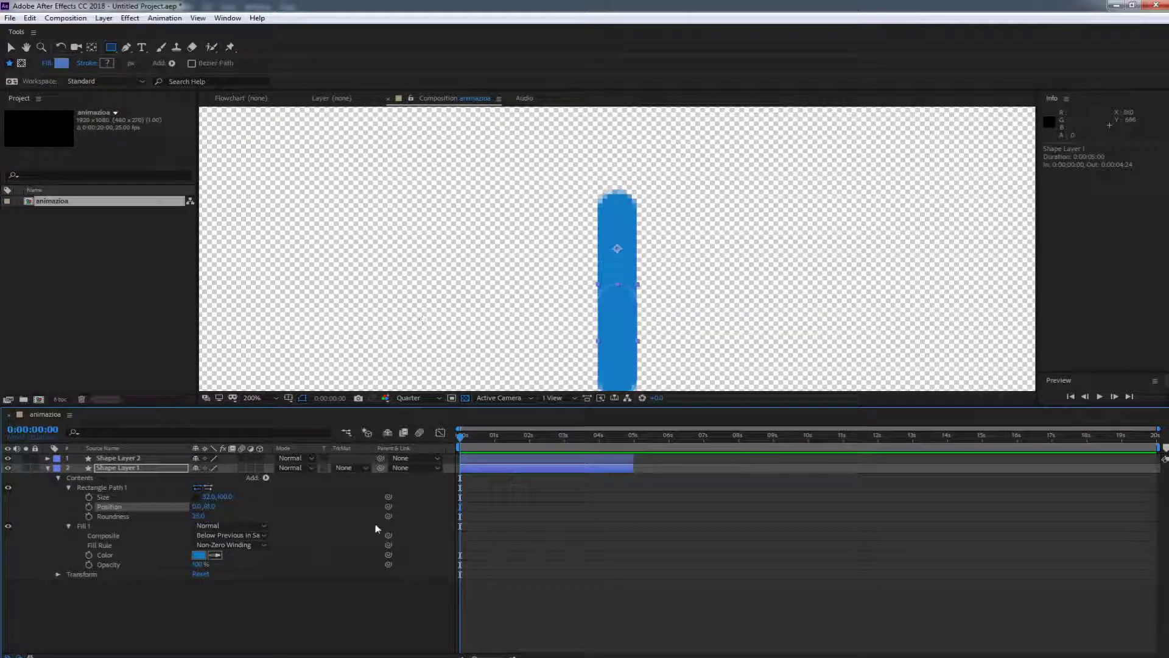
Create a new shape layer, place it beneath the other layers and add a rectangle path to its contents.
right_click(125, 586)
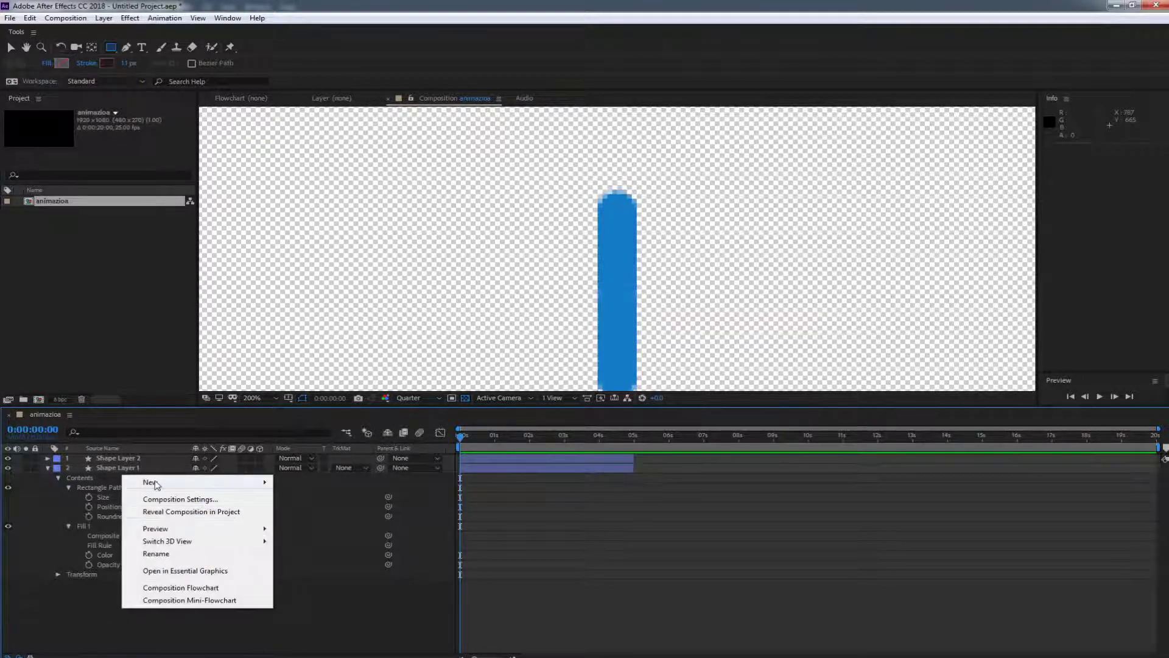
mouse_move(163, 481)
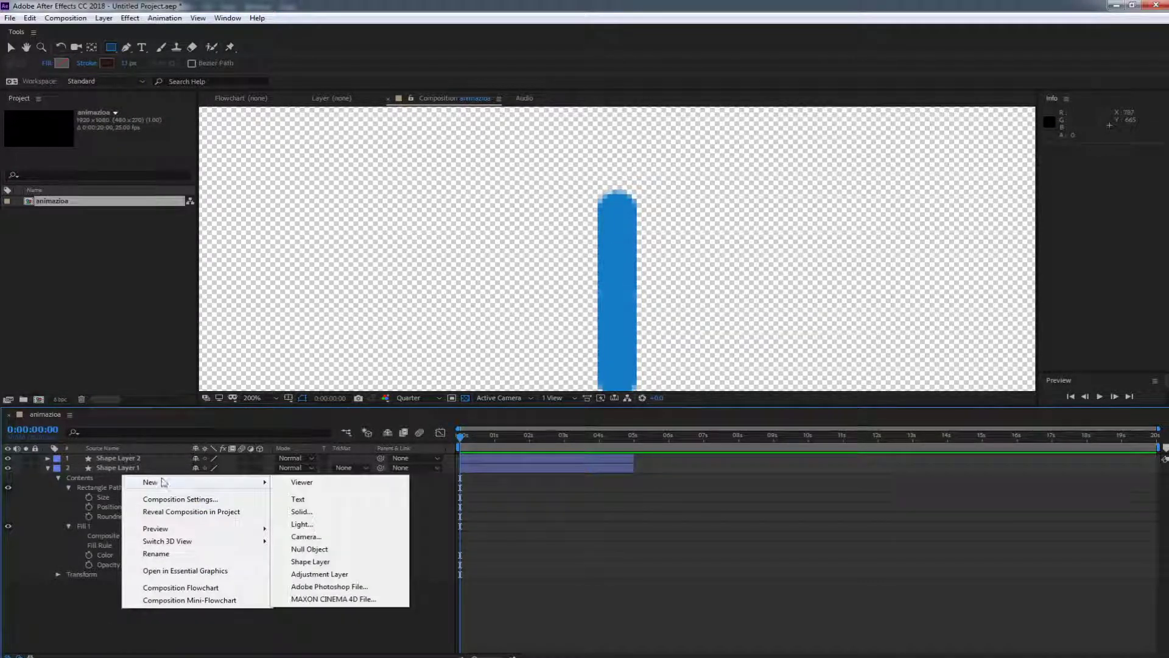
left_click(310, 561)
left_click_drag(132, 464, 152, 600)
left_click(48, 583)
left_click(266, 593)
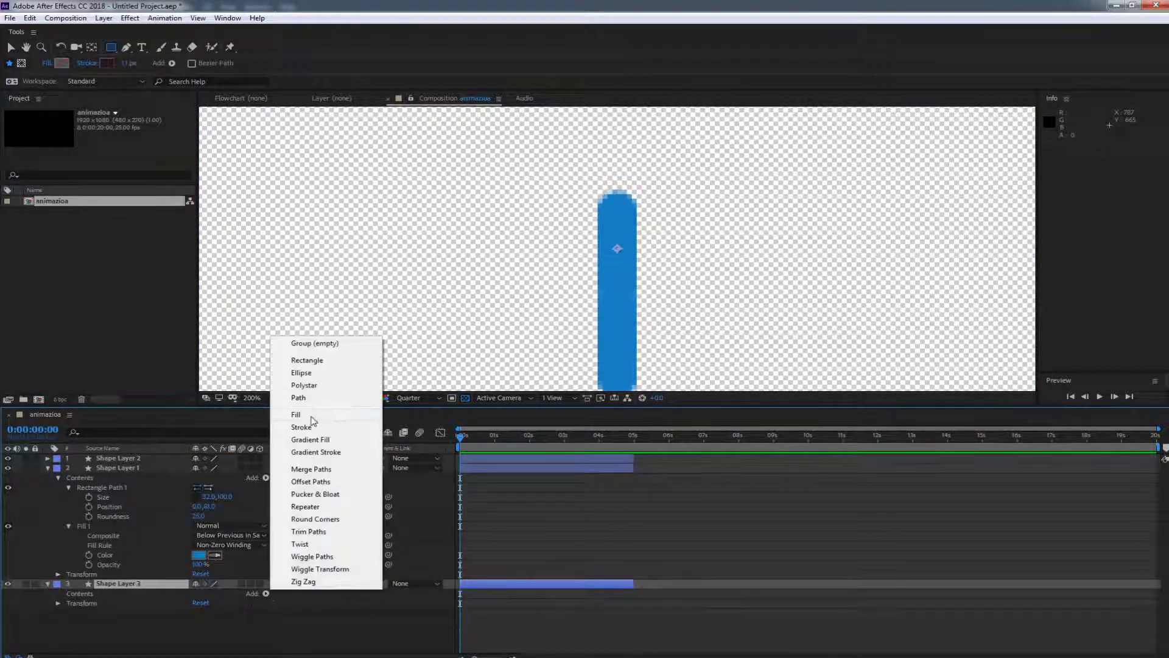
left_click(328, 360)
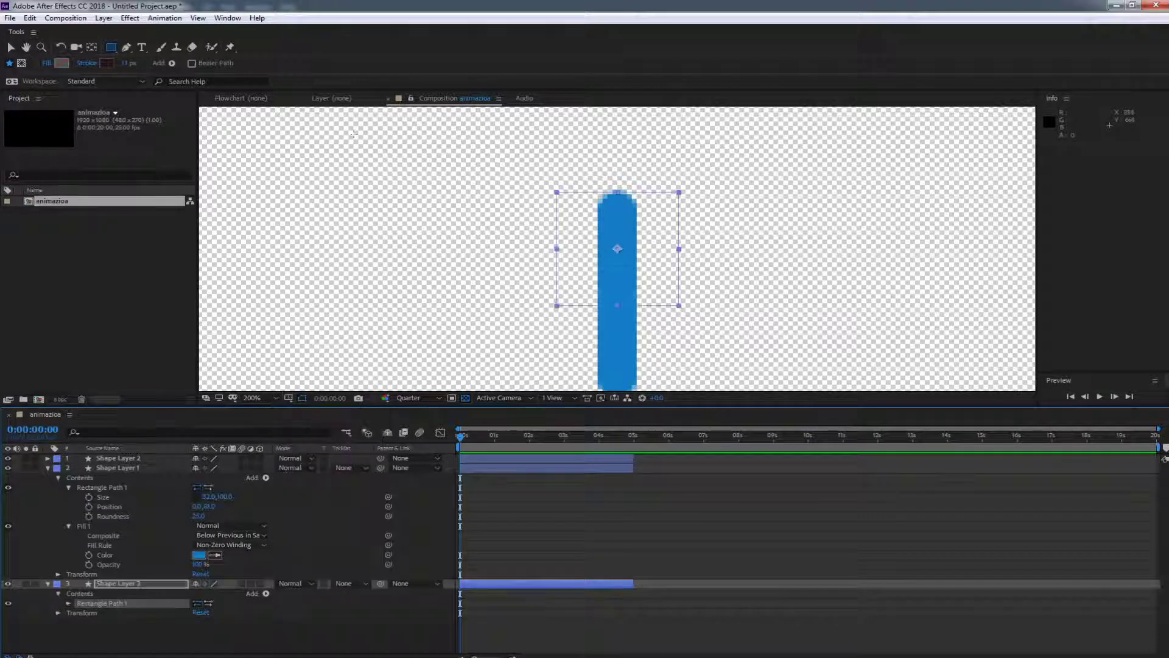
Set the new rectangle's roundness to 25 and resize it to about 70 by 27.
left_click(68, 603)
left_click(199, 631)
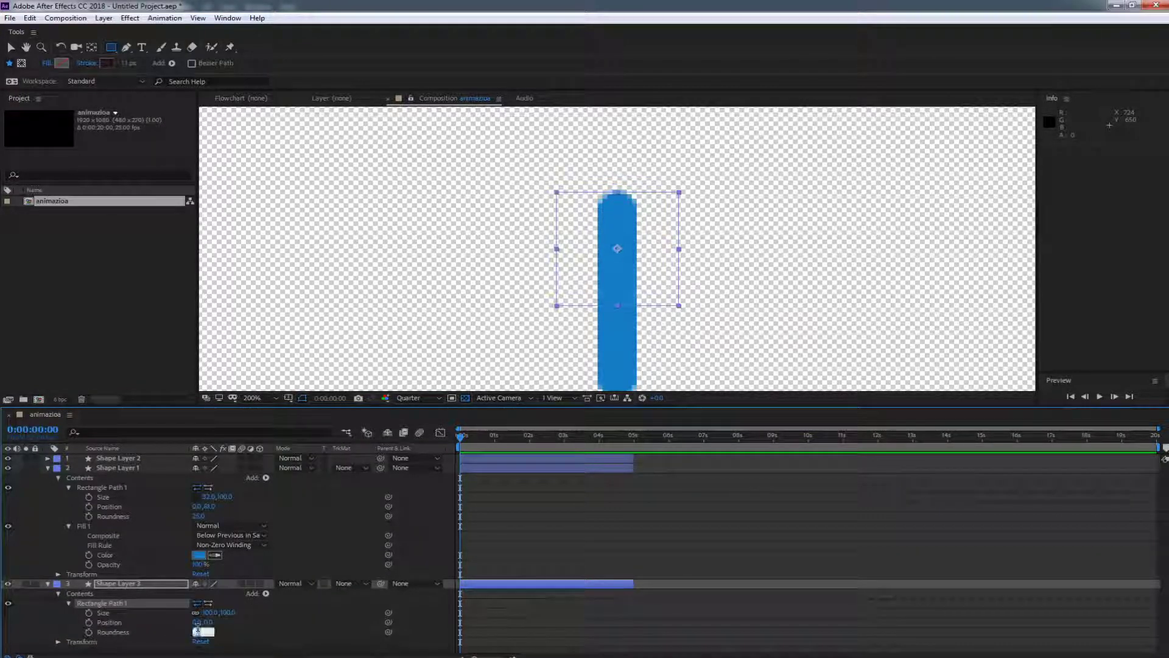
type("25")
key("Return")
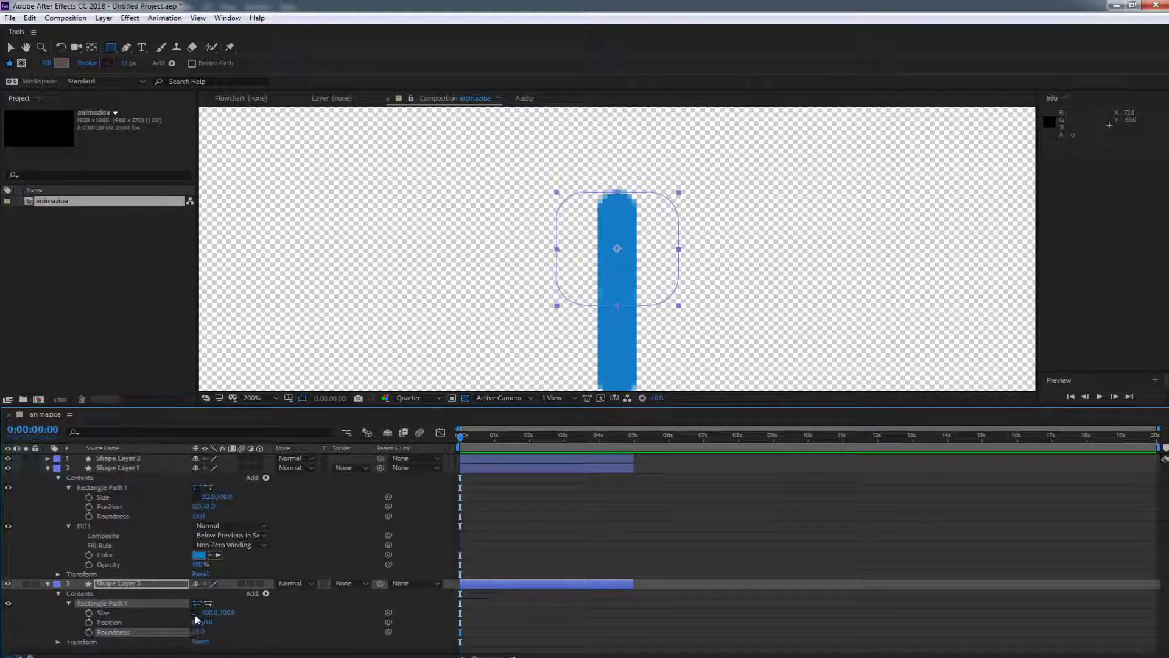
left_click_drag(228, 612, 187, 613)
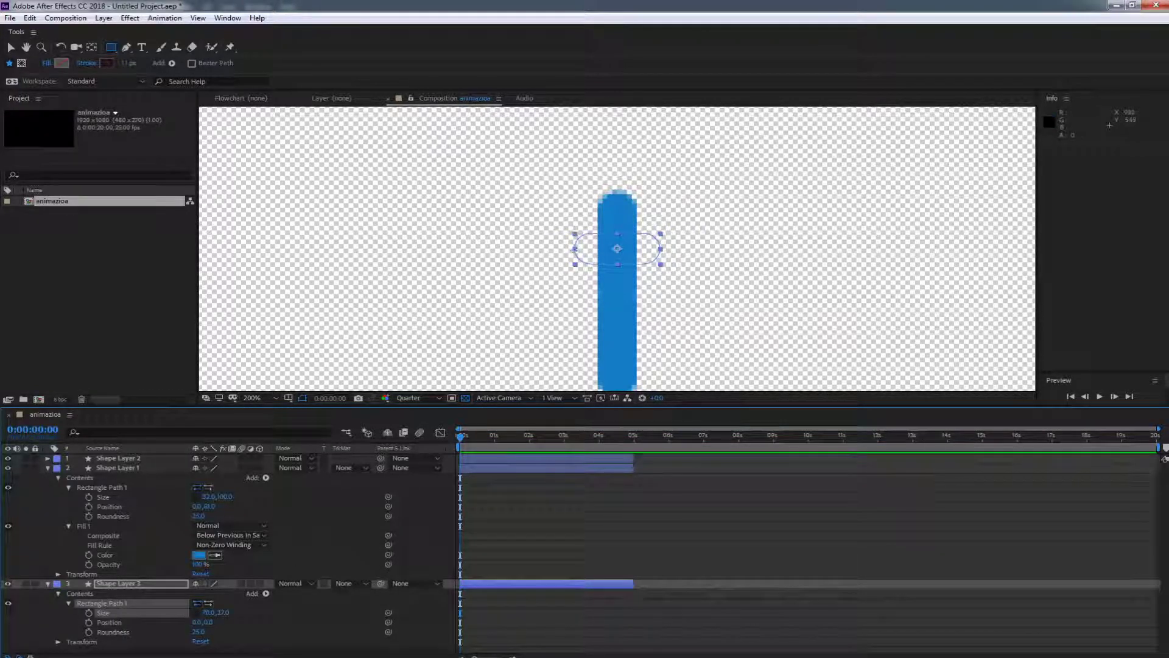
Add a fill to the flat rounded rectangle and color it dark olive brown.
left_click(266, 594)
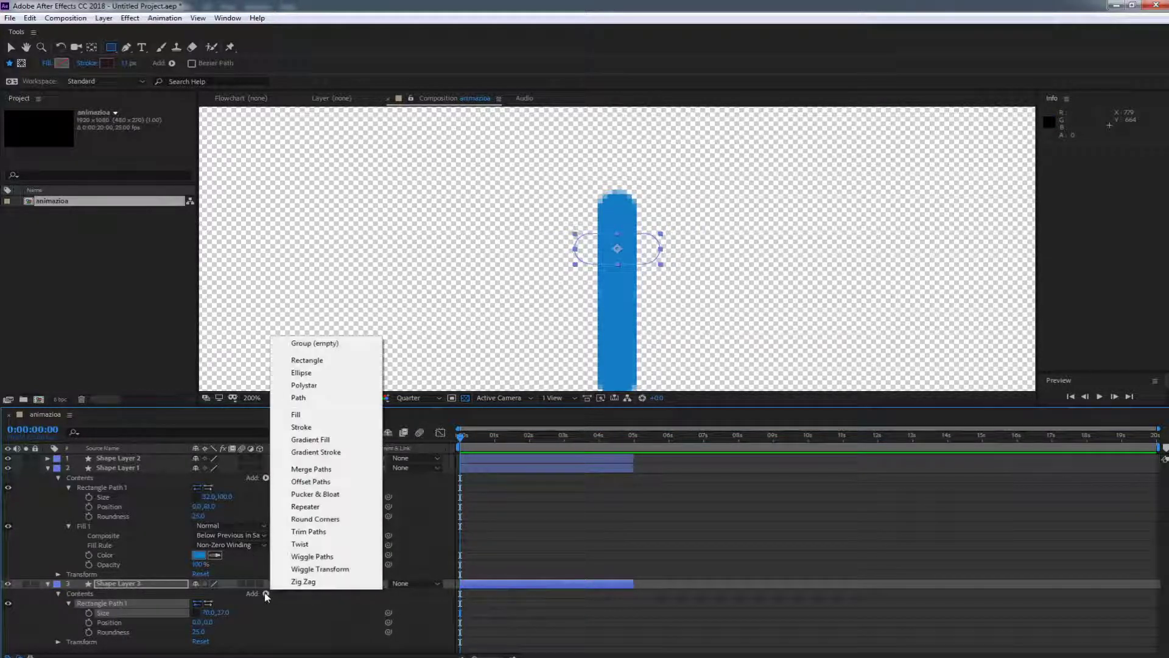
left_click(307, 413)
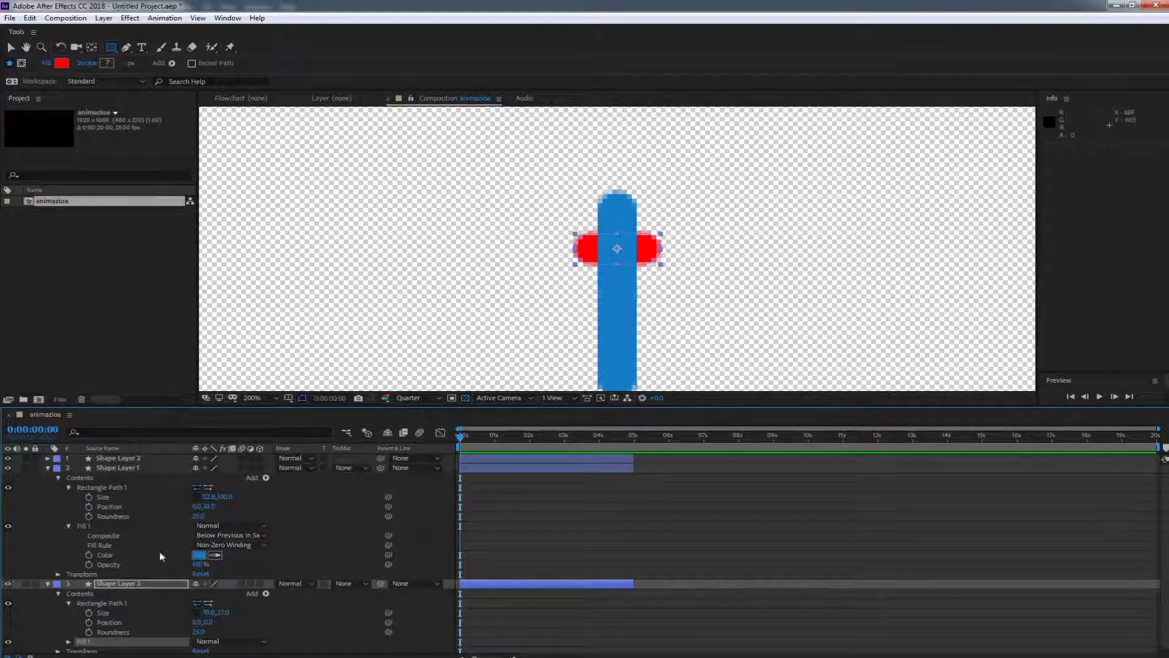
left_click(66, 644)
scroll(66, 644, "down", 1)
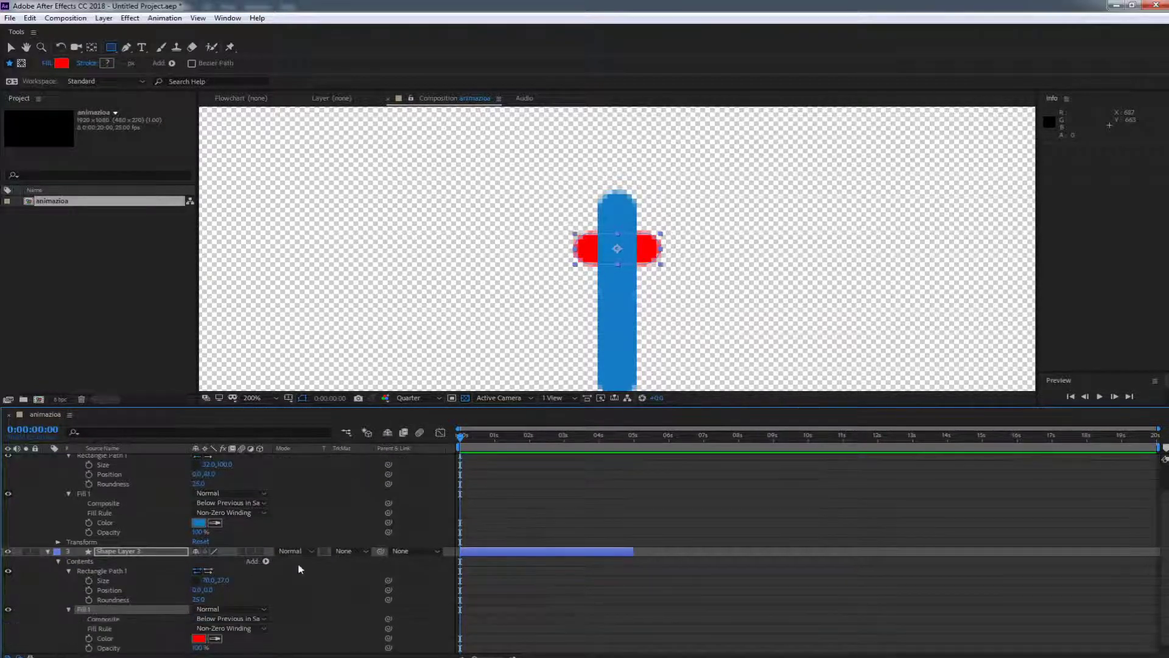
left_click(199, 638)
left_click(238, 274)
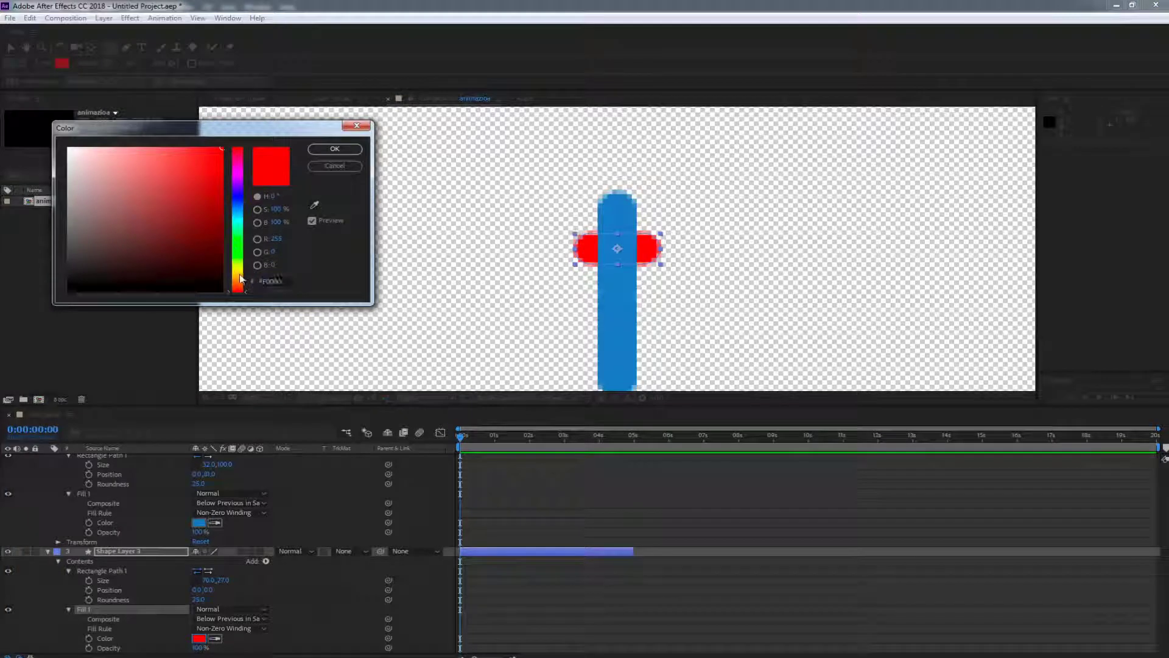
left_click(204, 231)
mouse_move(204, 232)
left_mouse_down()
mouse_move(182, 243)
mouse_move(187, 233)
mouse_move(171, 232)
left_mouse_up()
left_click_drag(247, 279, 247, 269)
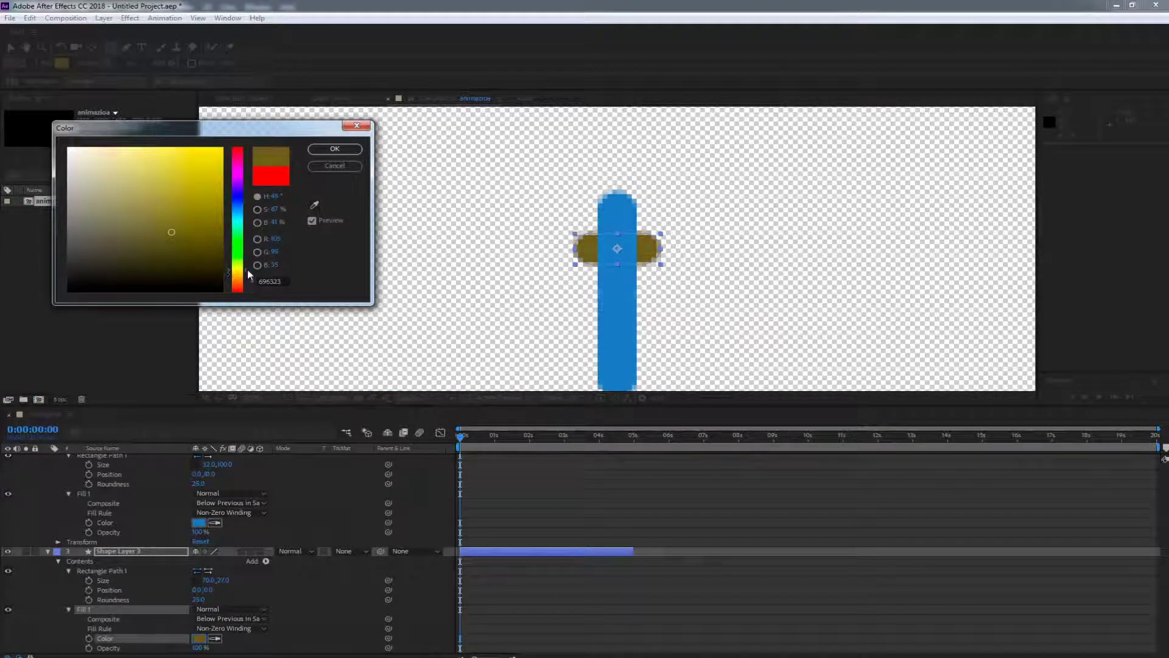
left_click_drag(162, 236, 174, 244)
key("Return")
Move the brown rectangle to about position 11, 133 so it forms a foot under the blue leg.
left_click_drag(722, 294, 663, 214)
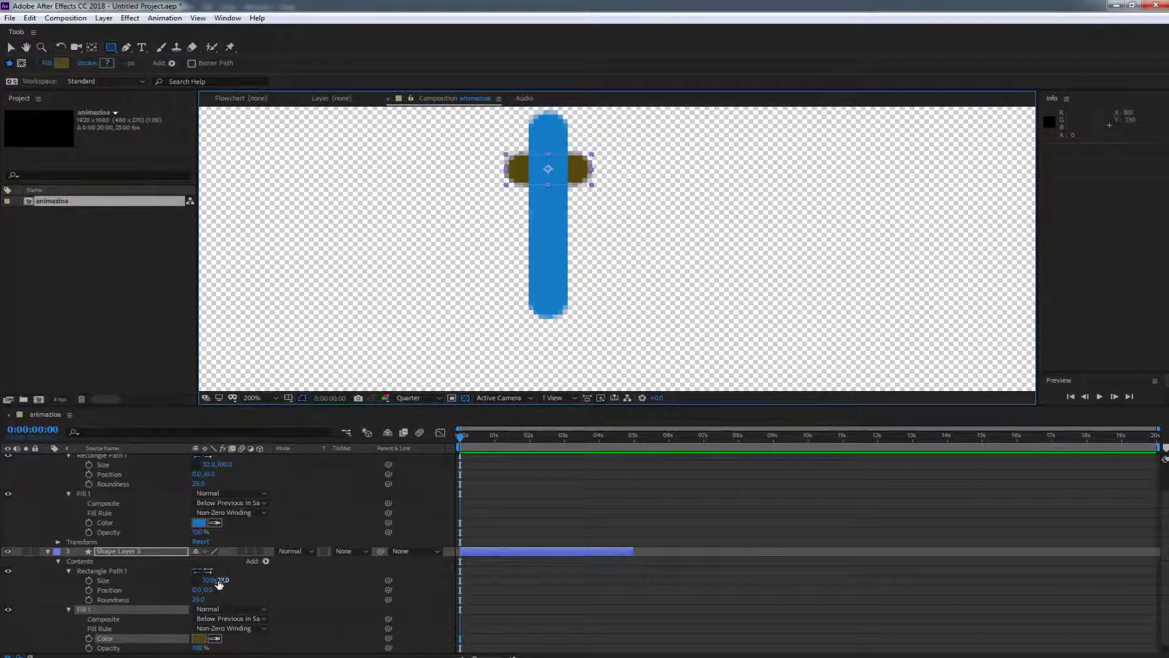
left_click_drag(210, 592, 291, 596)
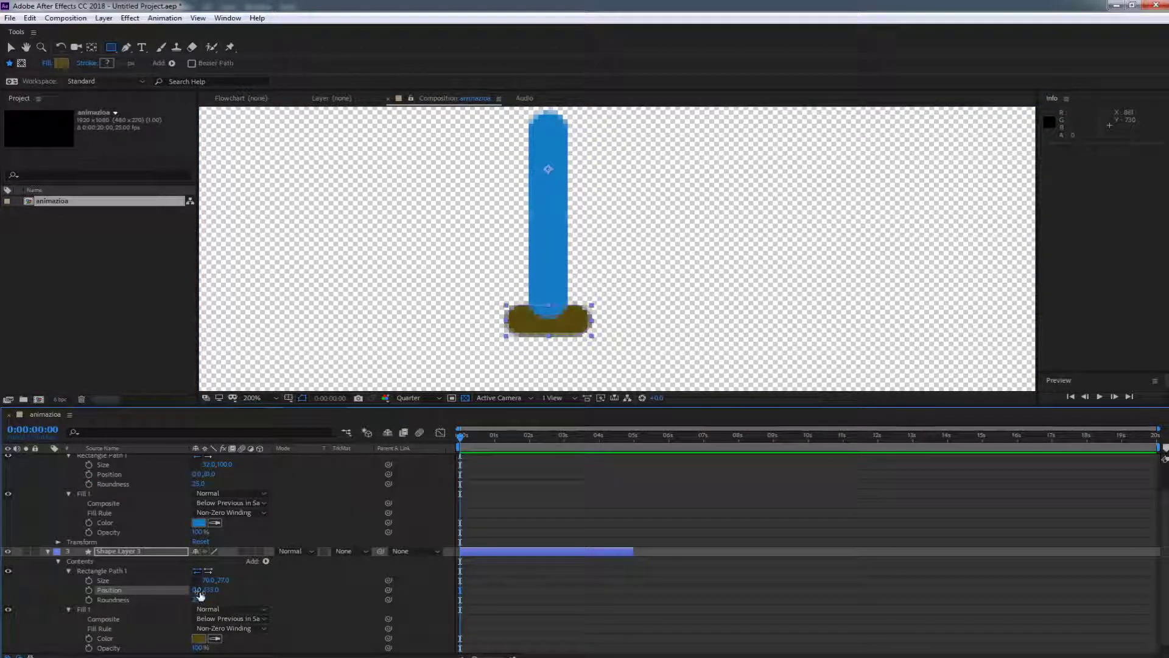
left_click_drag(197, 590, 214, 589)
left_click(214, 590)
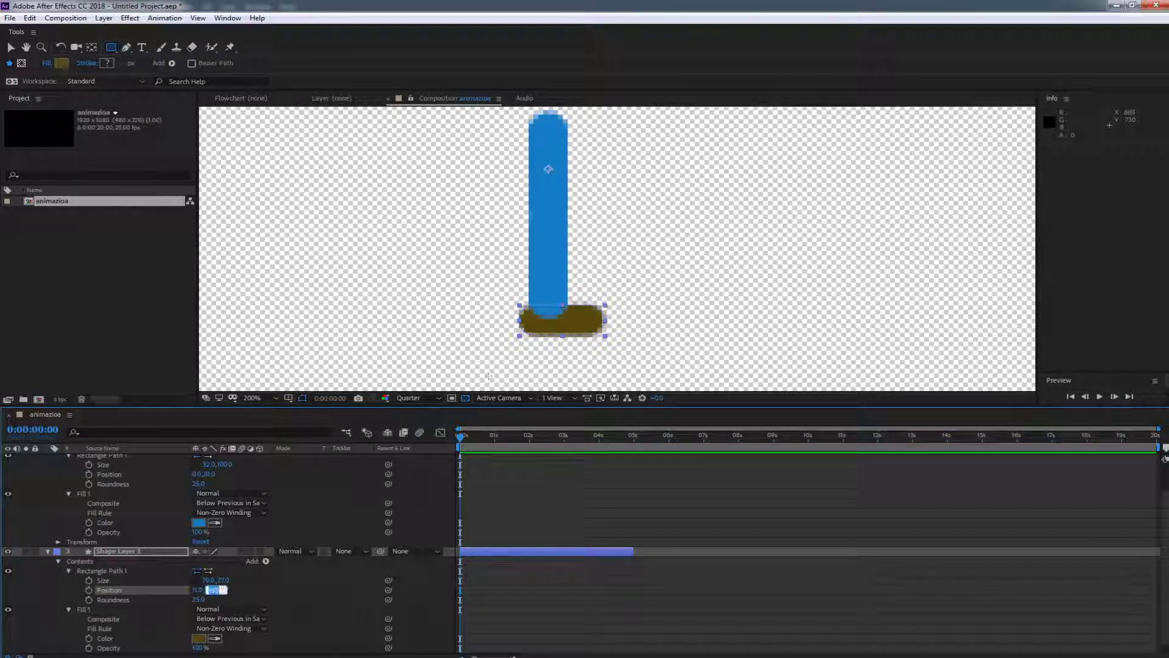
Set the composition preview resolution to Full and collapse the properties of Shape Layer 3 and Shape Layer 1.
left_click(415, 401)
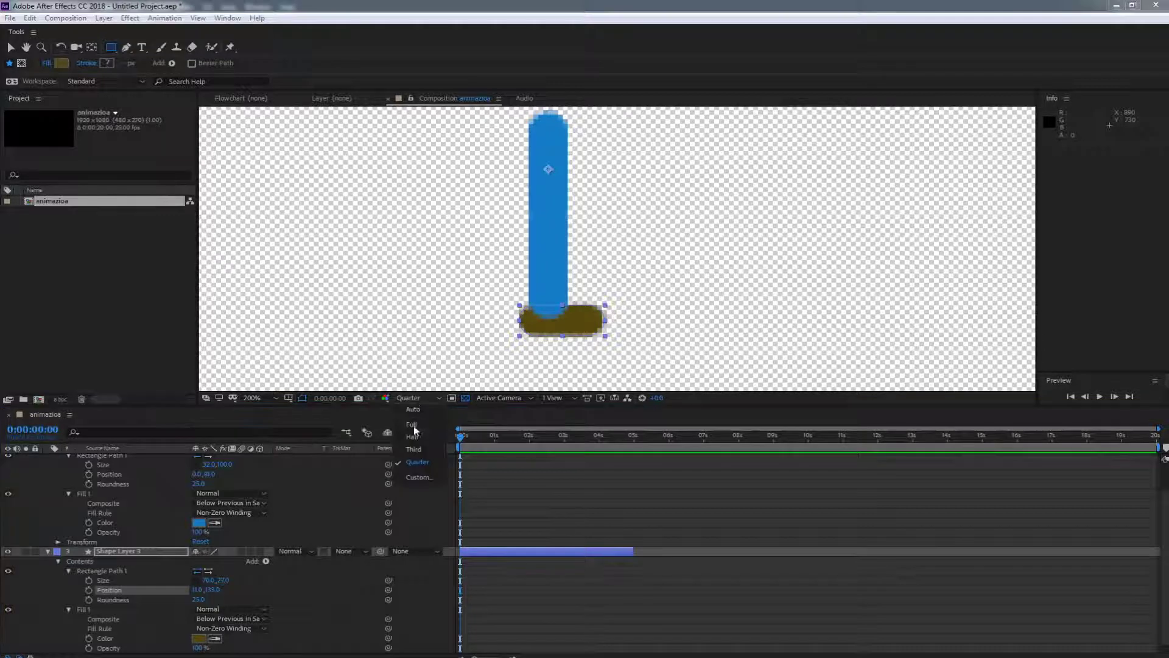
left_click(412, 424)
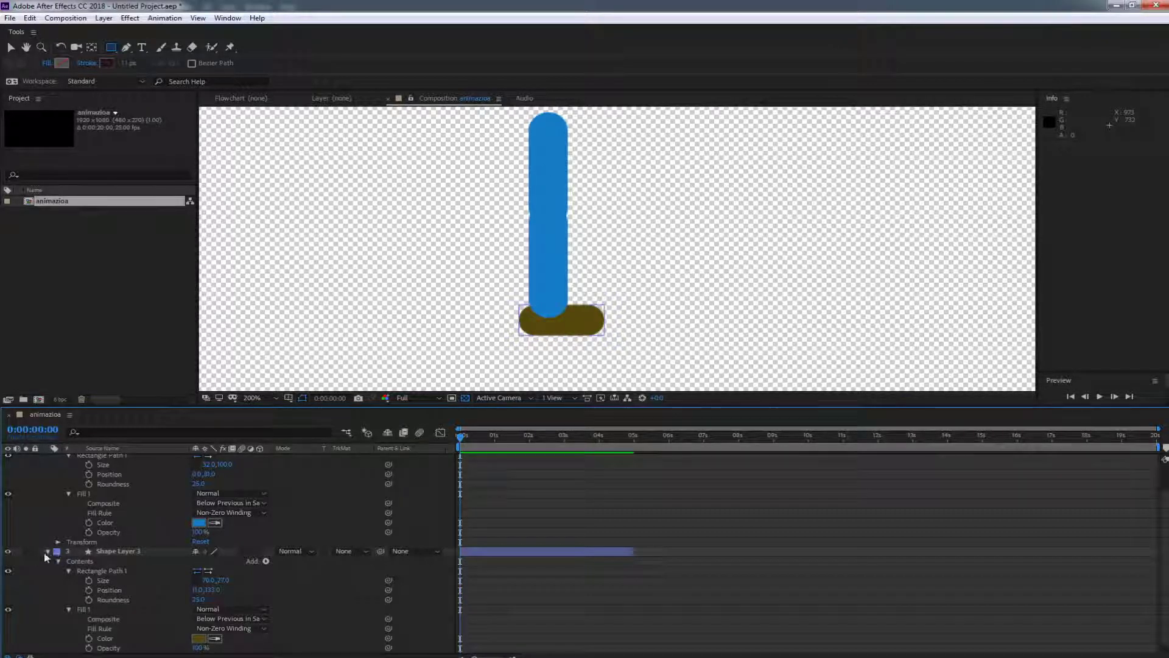
left_click(47, 556)
left_click(47, 552)
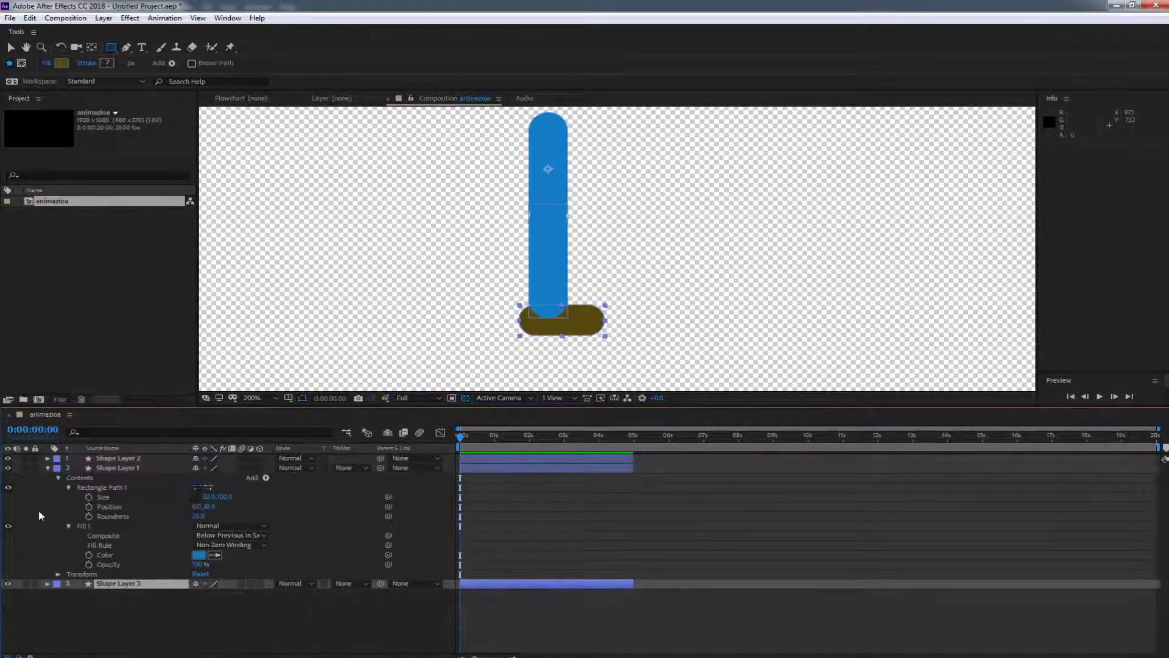
left_click(48, 468)
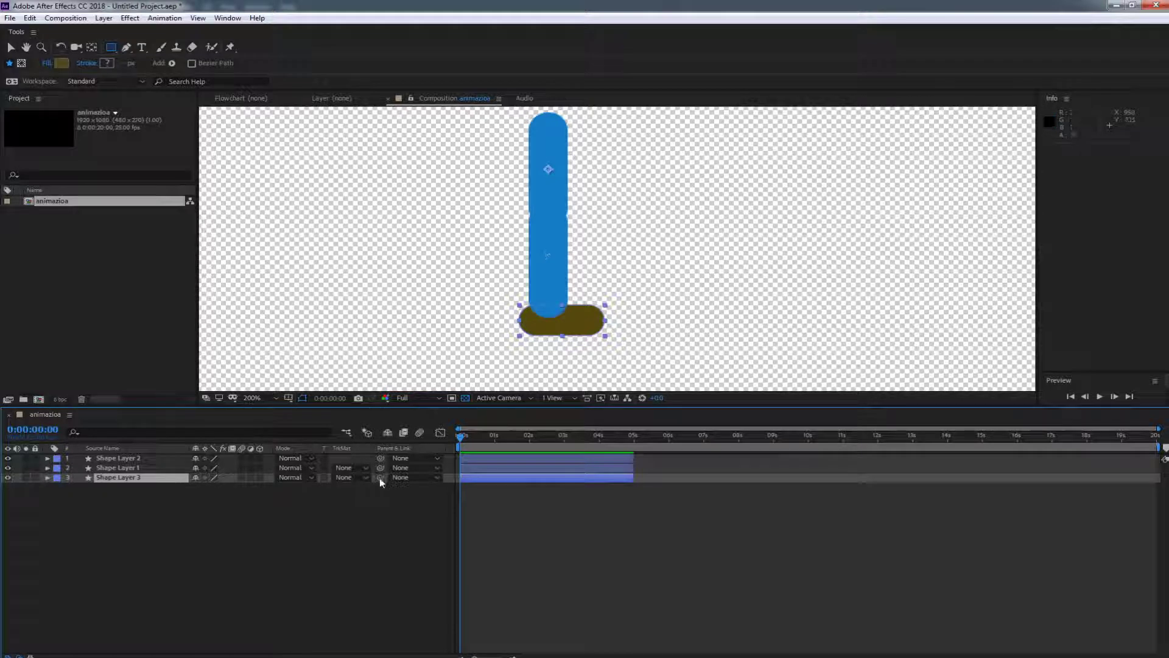
Parent the brown foot layer to Shape Layer 1 and rename the foot layer oinetakoa.
left_click_drag(379, 478, 148, 471)
left_click_drag(146, 470, 146, 472)
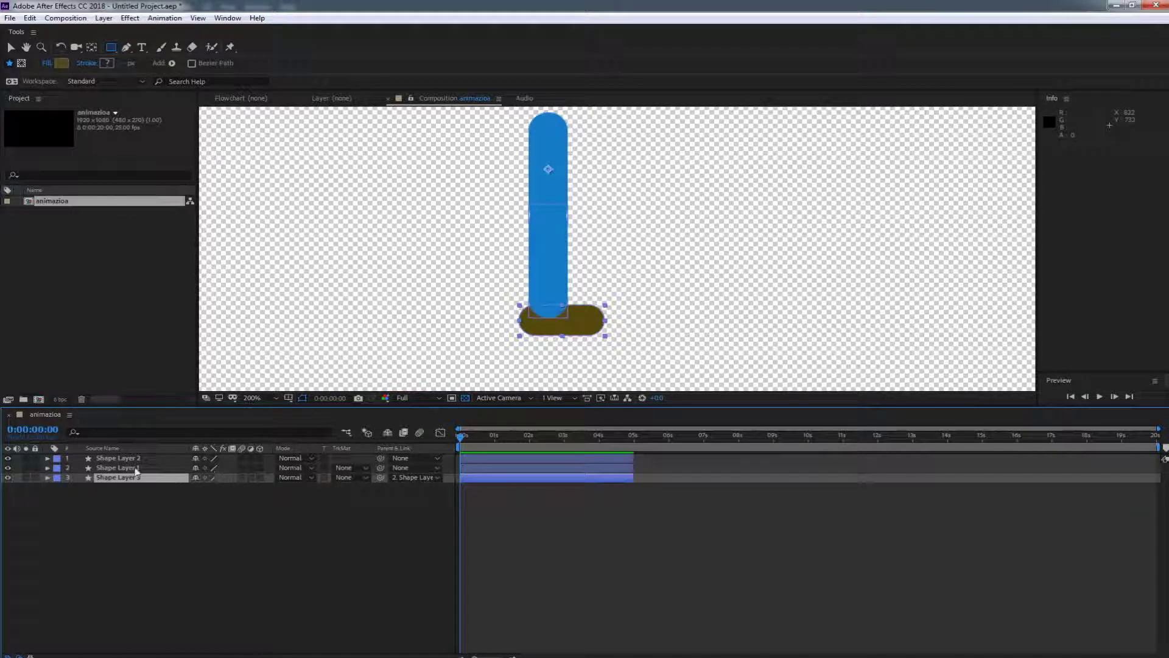
key("Return")
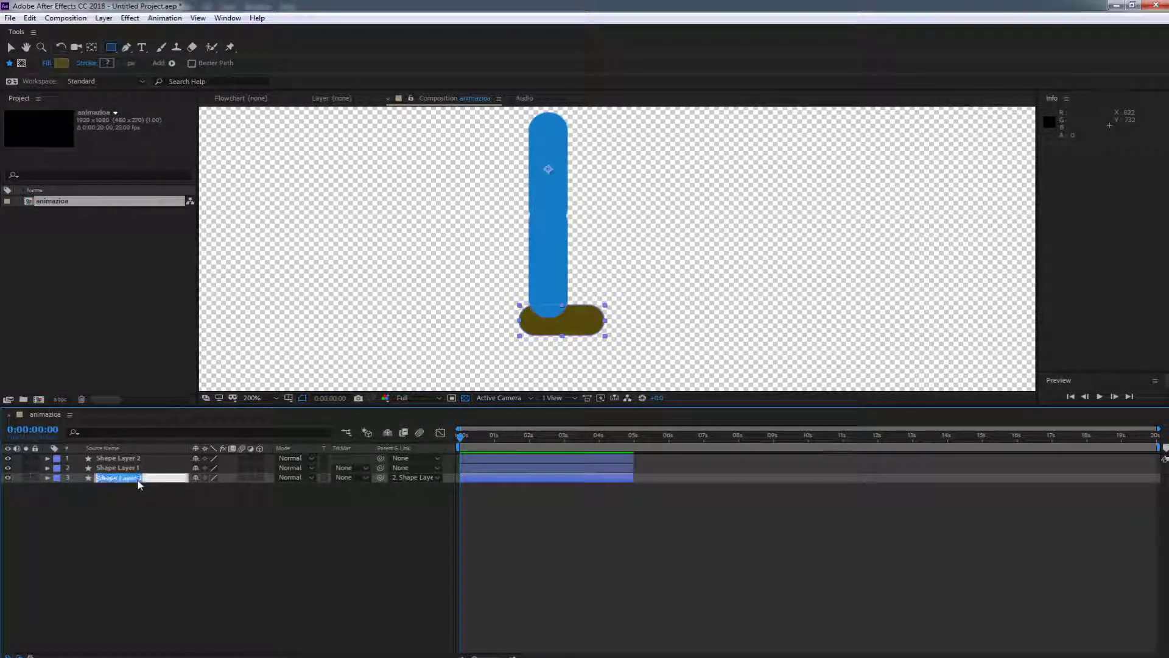
type("oinetakoa")
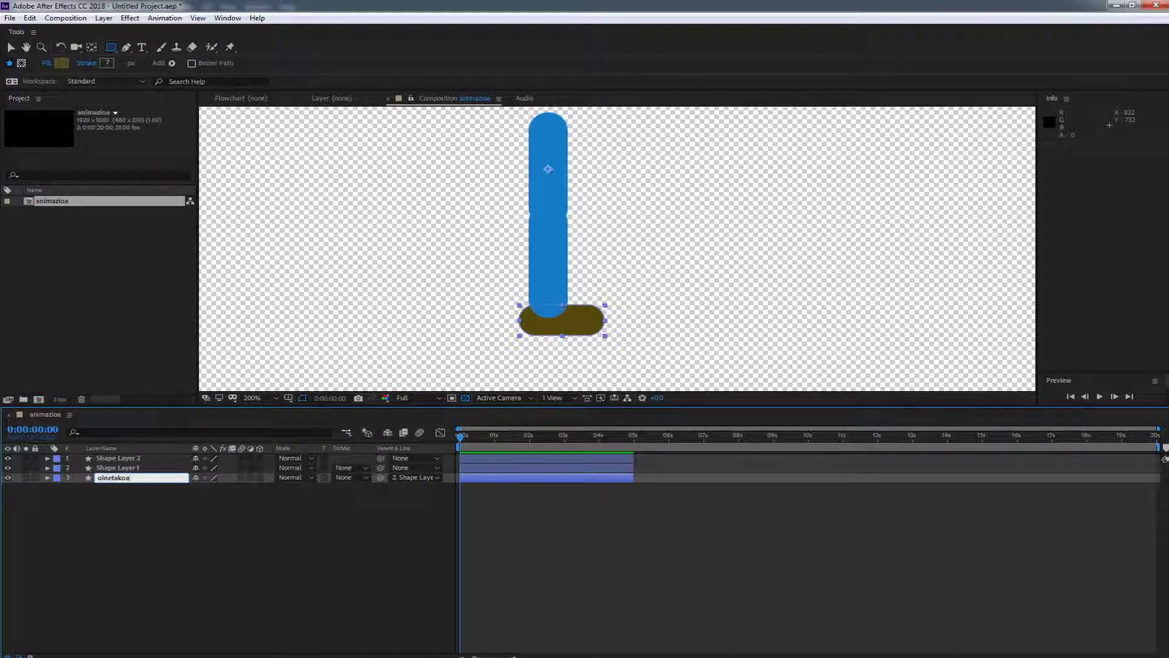
Rename the lower blue leg layer, Shape Layer 1, as hanka.
left_click(119, 467)
key("Return")
type("hanka")
key("Return")
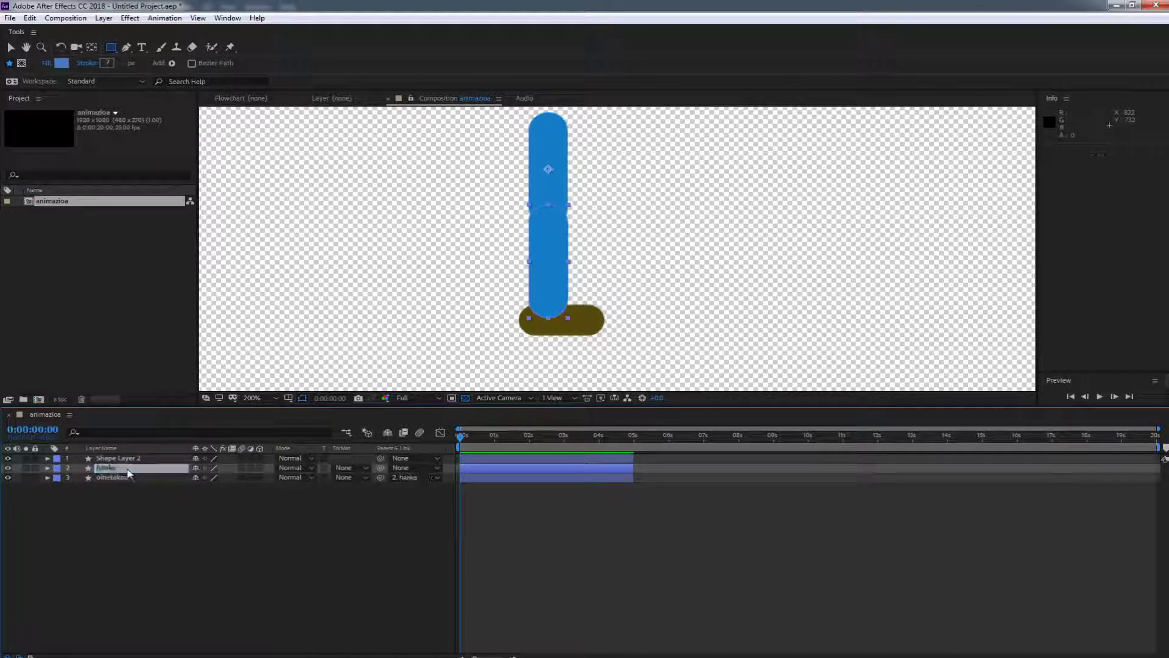
Rename the upper blue leg layer, Shape Layer 2, as izterra and parent the hanka layer to it.
left_click(122, 458)
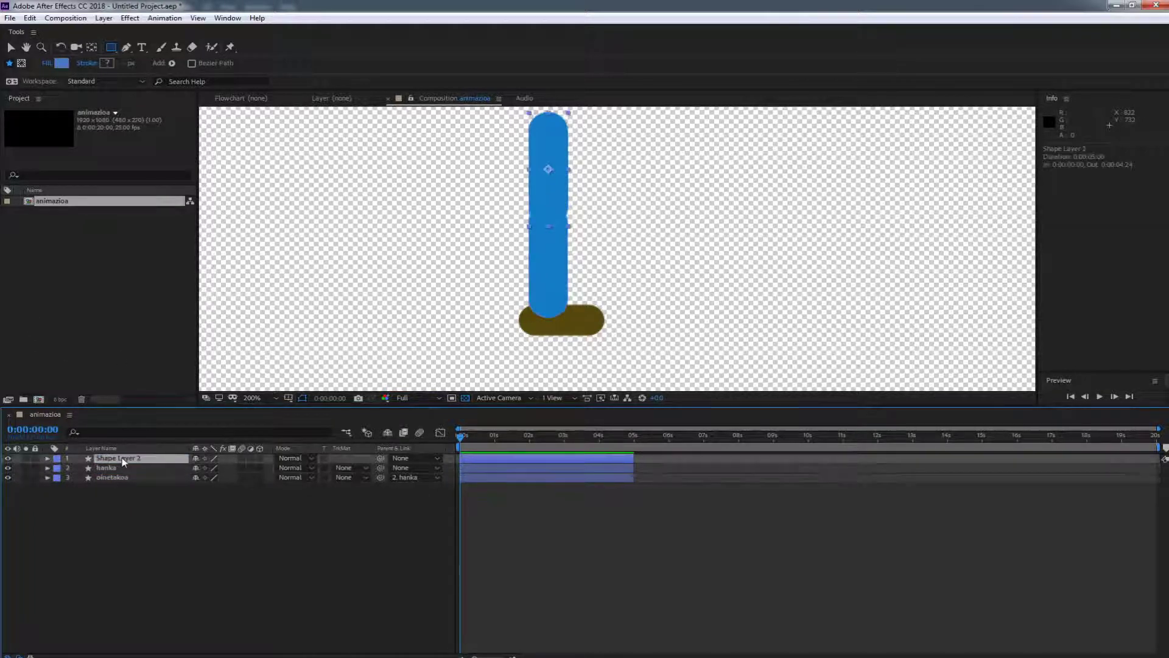
key("Return")
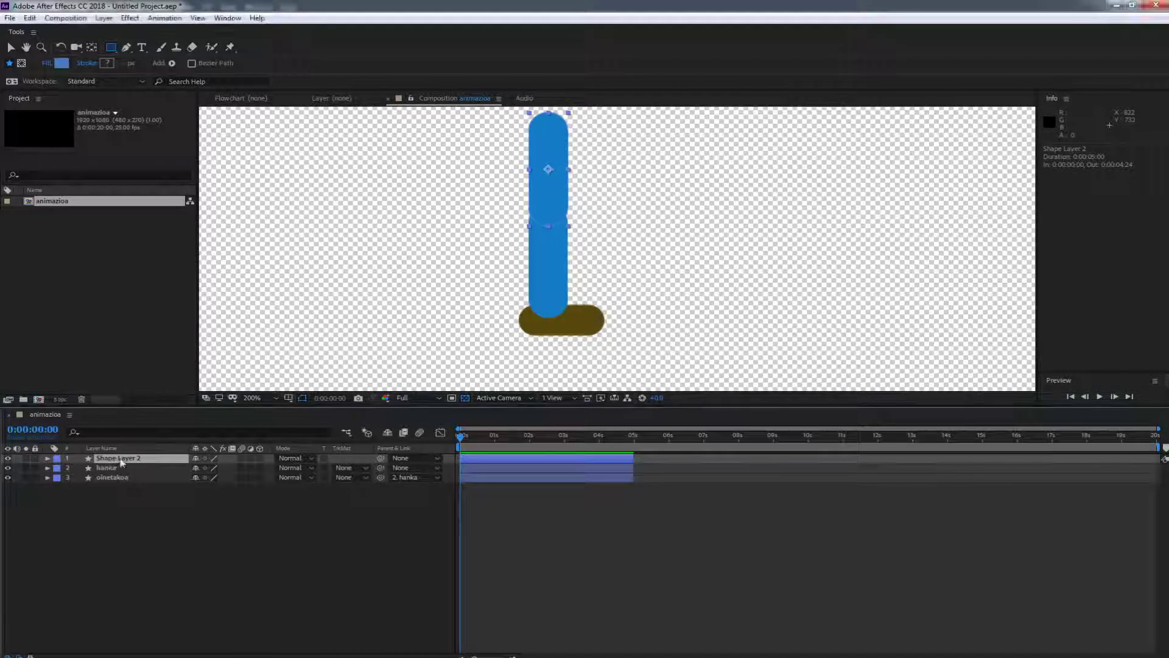
key("Return")
type("izter")
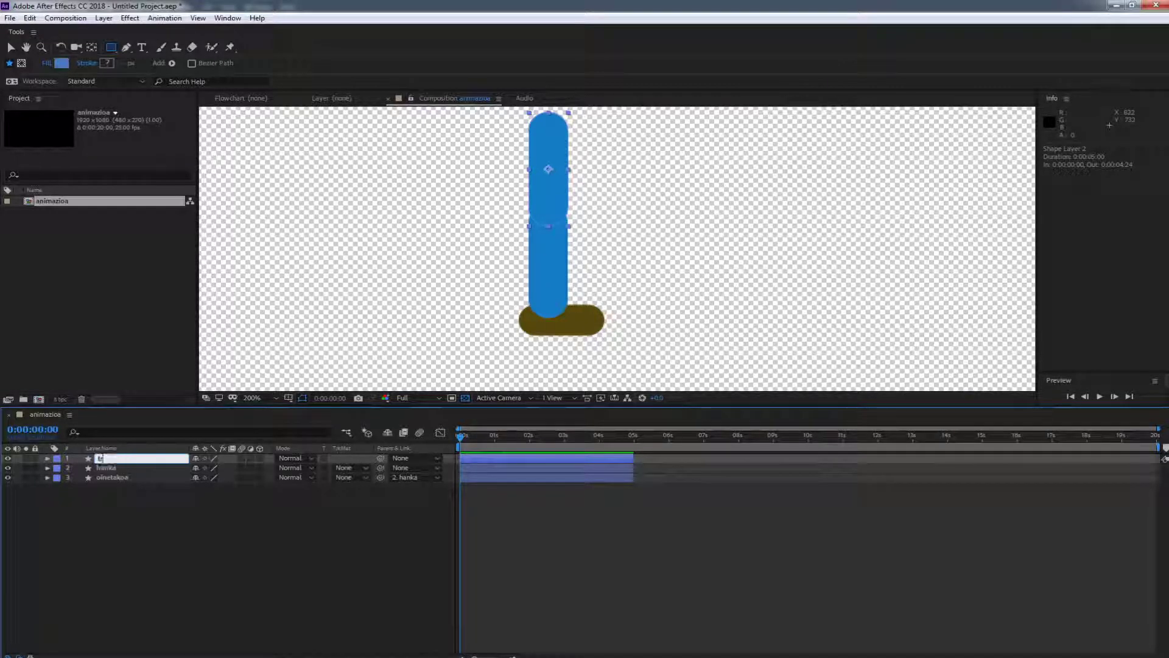
type("ra")
left_click(180, 526)
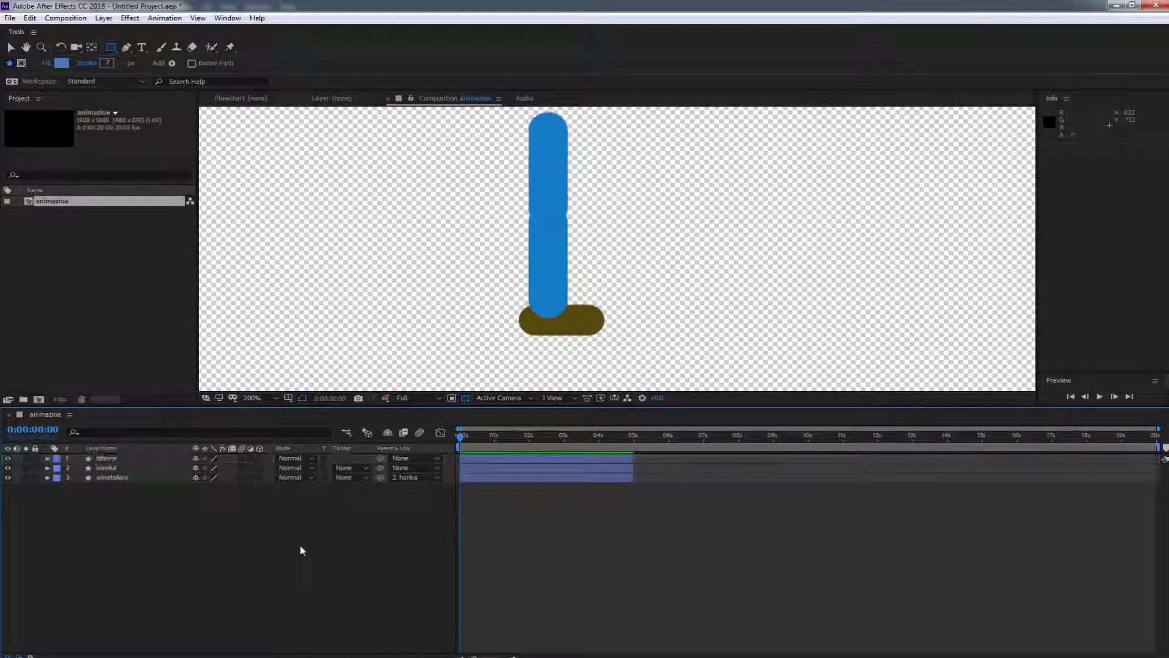
left_click(183, 467)
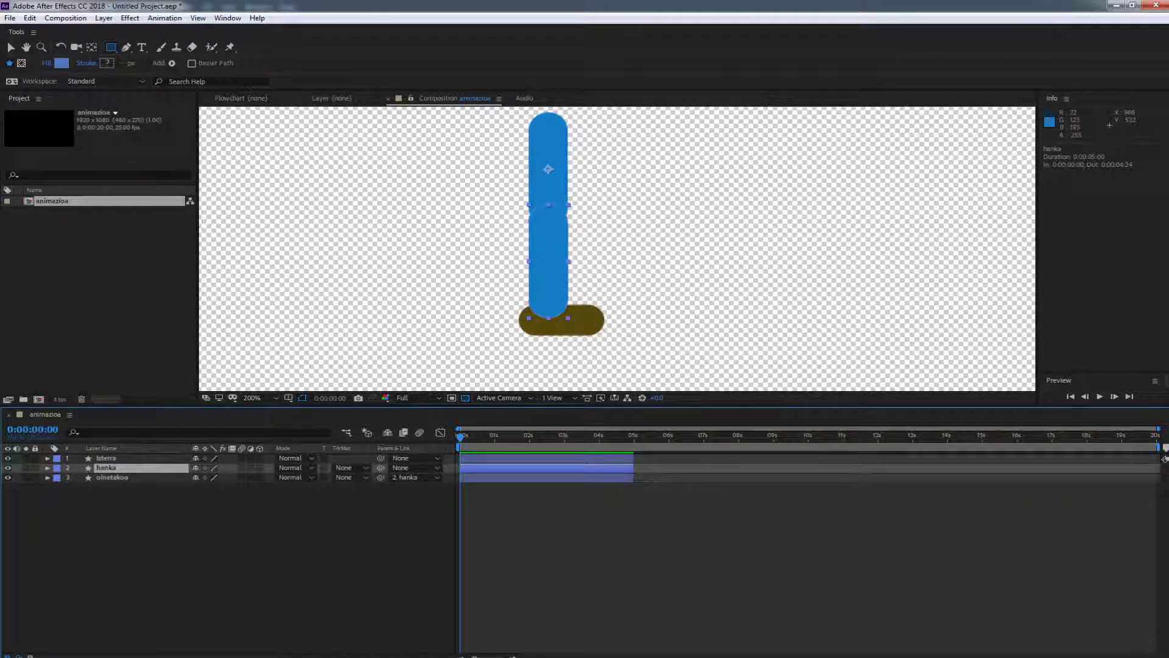
left_click_drag(381, 467, 122, 458)
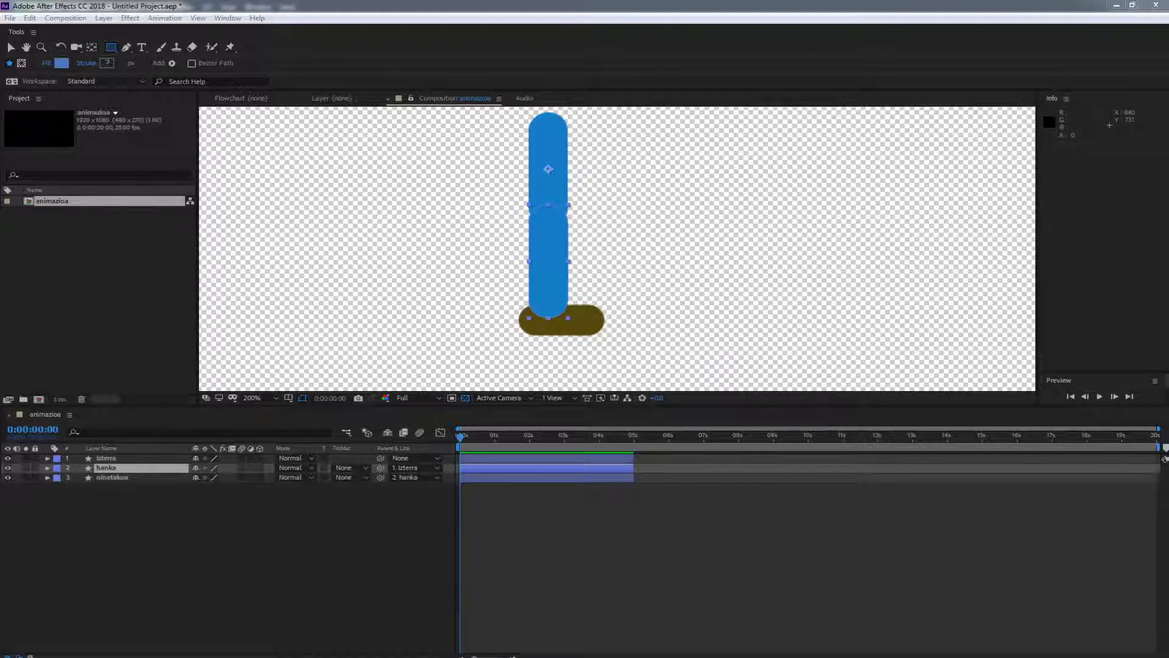
Move the anchor point of the izterra layer up to the upper end of its shape with the Pan Behind tool.
left_click(110, 459)
key("r")
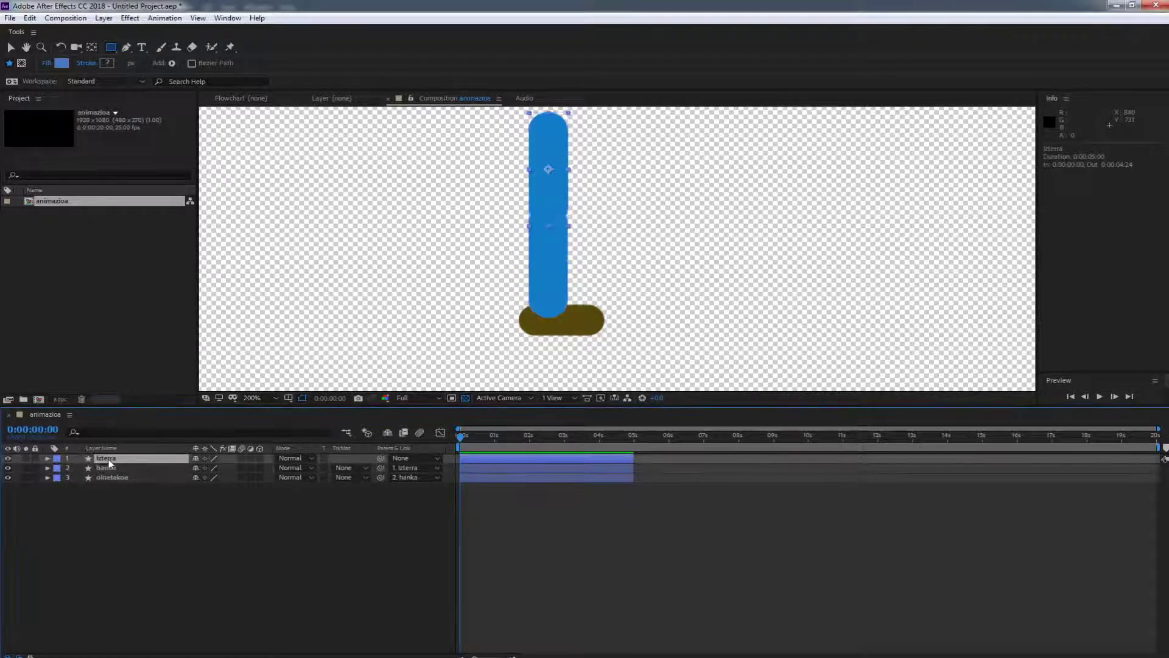
key("r")
left_click(92, 47)
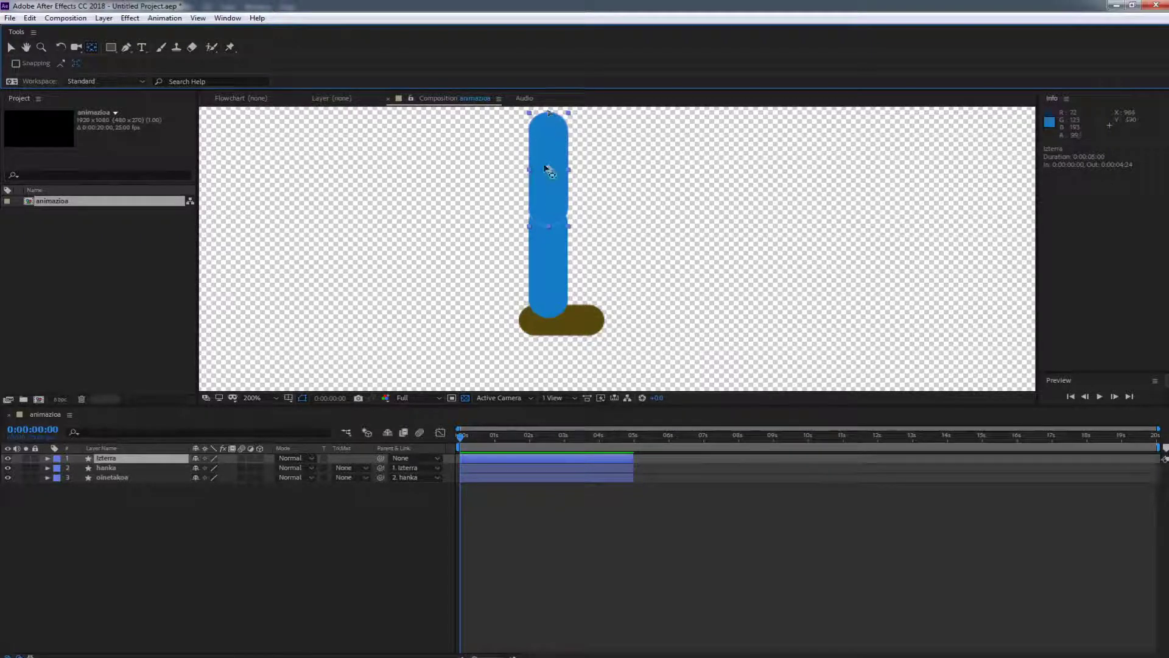
left_click_drag(548, 171, 549, 122)
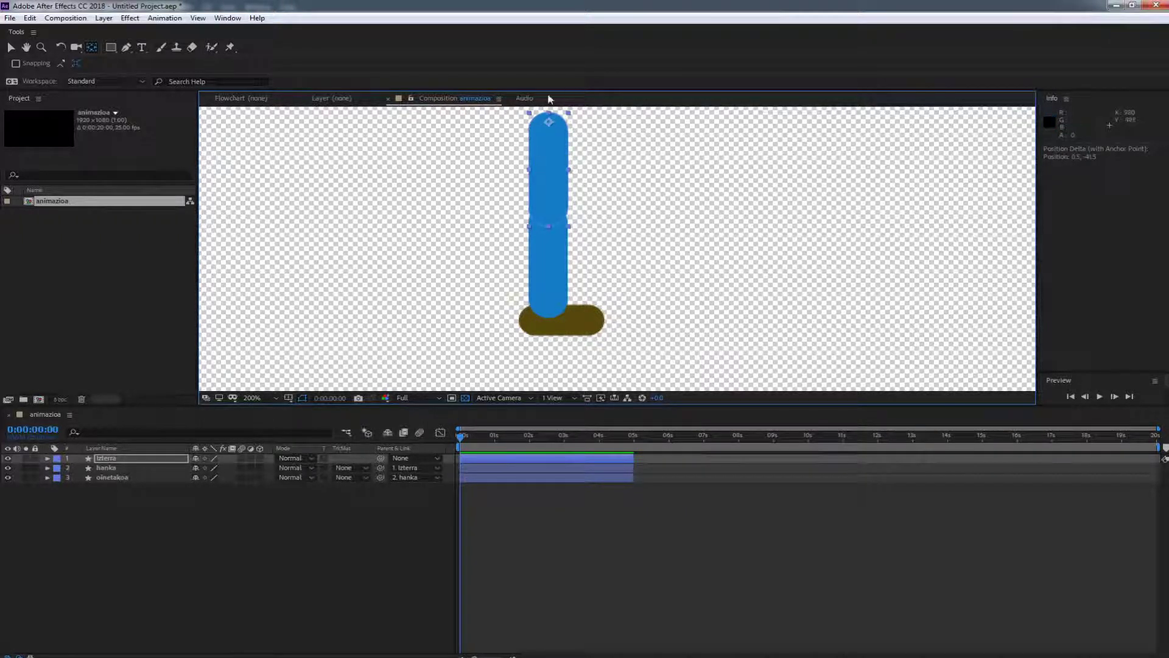
Test the rotation of the izterra layer around its upper pivot, and undo the rotation.
key("r")
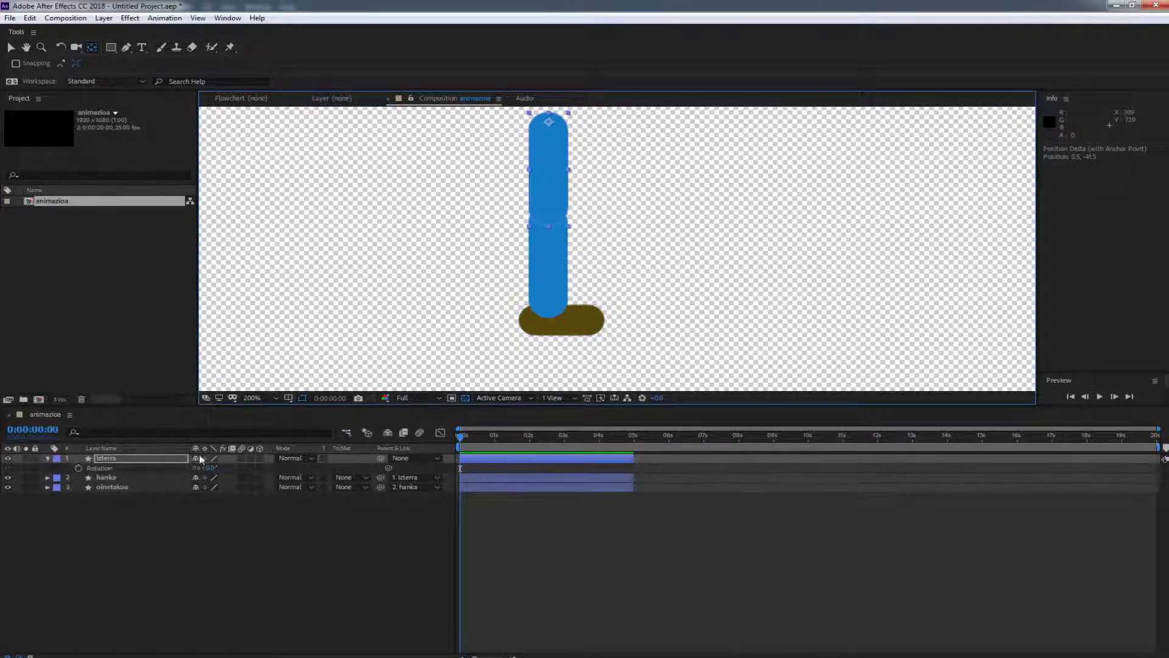
mouse_move(210, 468)
left_mouse_down()
mouse_move(231, 468)
mouse_move(191, 468)
mouse_move(216, 468)
left_mouse_up()
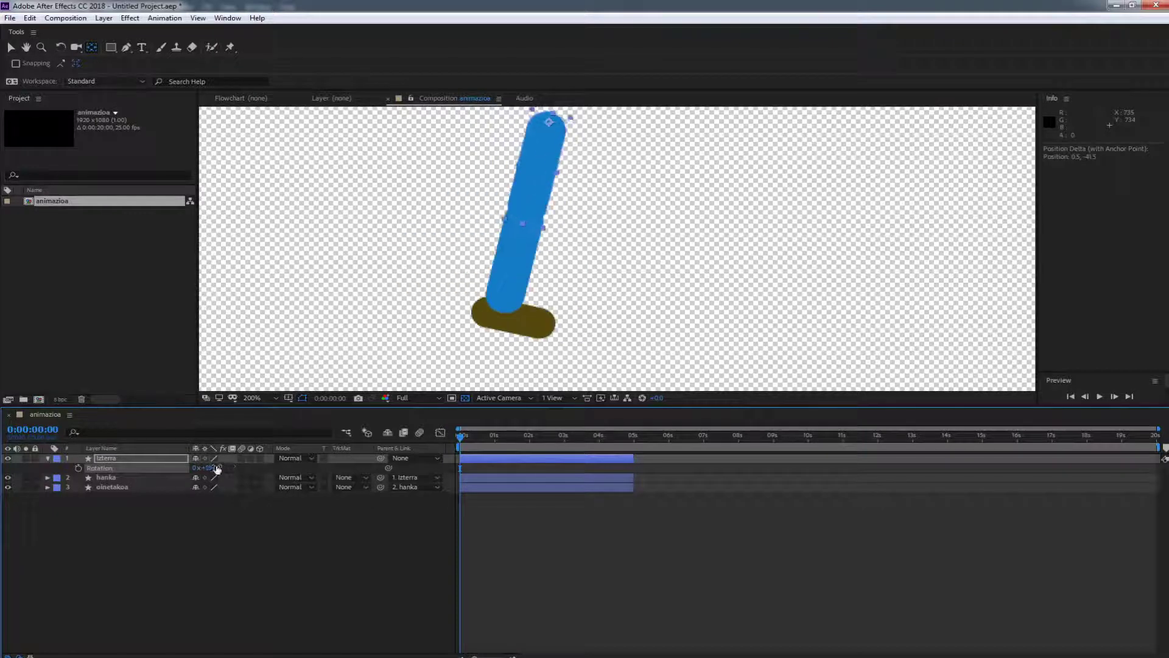
key("ctrl+z")
Move the hanka layer's anchor point down to the knee joint, then test its rotation and undo the test.
left_click(119, 478)
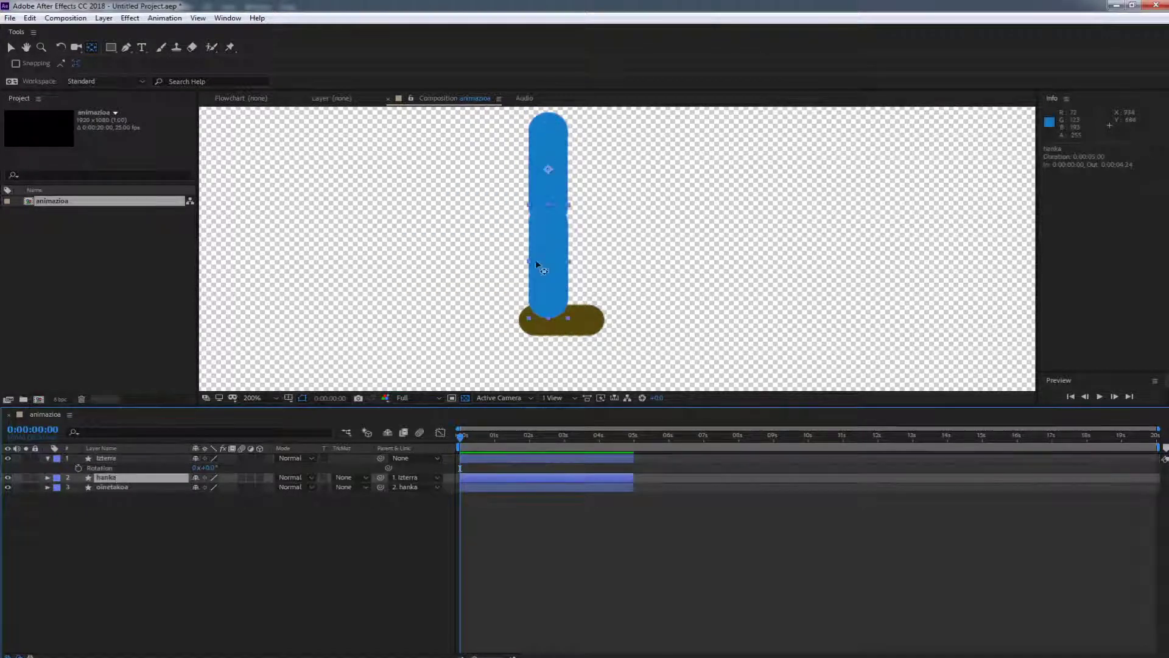
left_click_drag(548, 172, 549, 218)
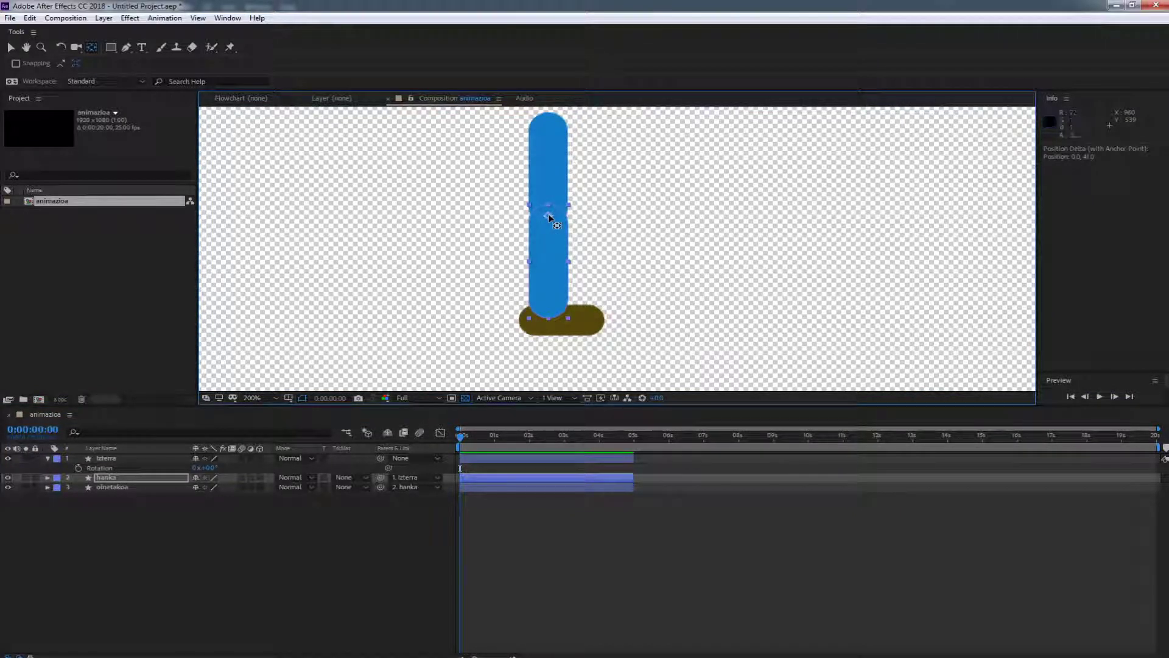
key("r")
mouse_move(210, 489)
left_mouse_down()
mouse_move(186, 487)
mouse_move(237, 487)
mouse_move(215, 478)
left_mouse_up()
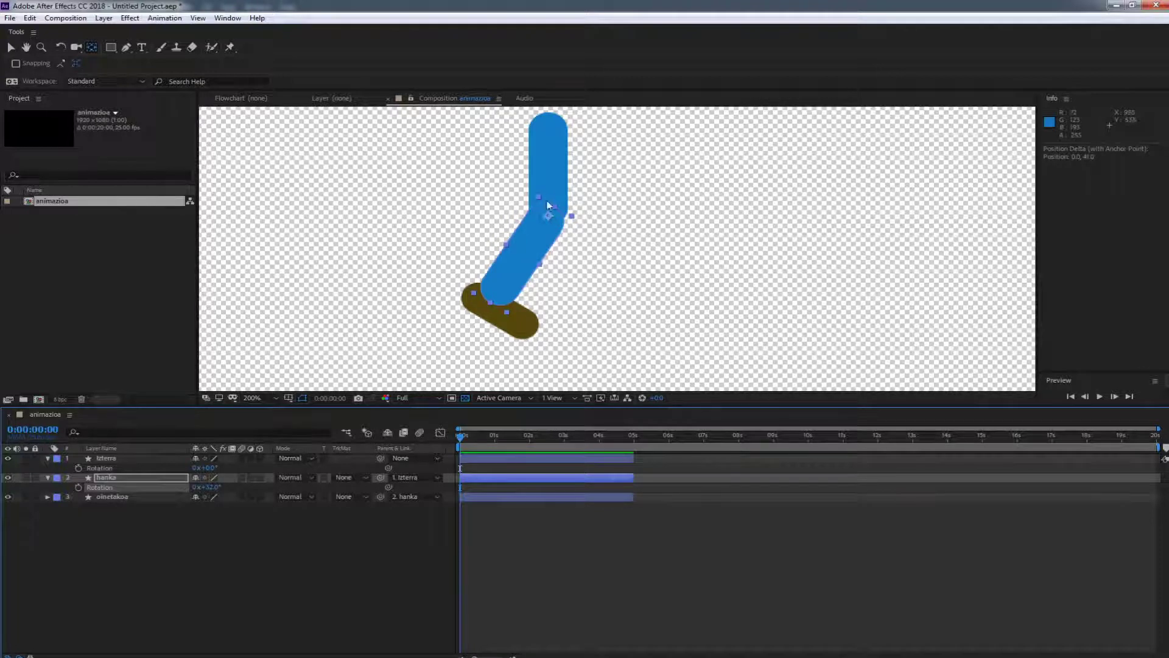
key("ctrl+z")
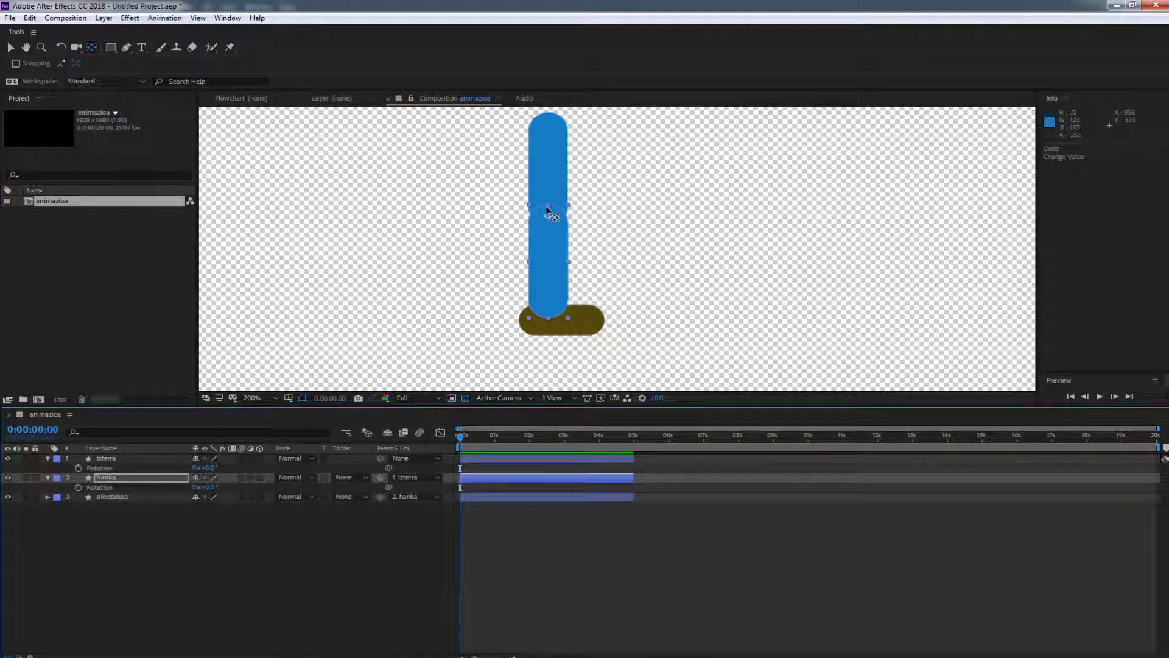
Move the oinetakoa layer's anchor point to the ankle, then test its rotation and undo the test.
left_click(130, 497)
left_click_drag(548, 169, 557, 184)
left_click_drag(561, 316, 548, 310)
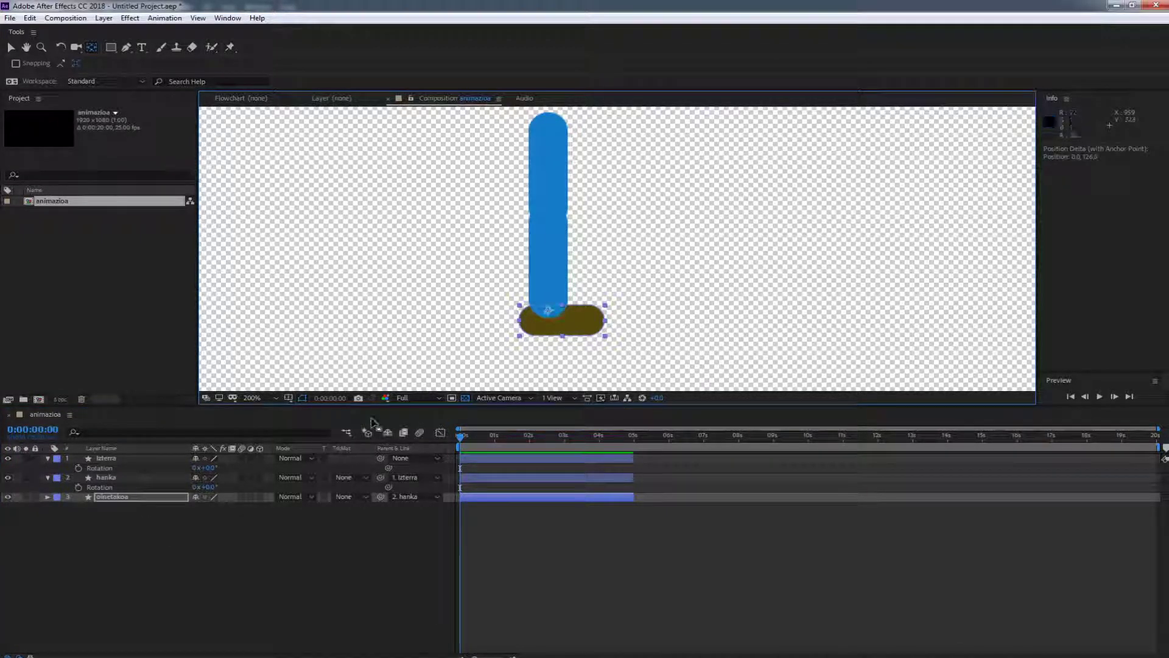
key("r")
left_click_drag(207, 507, 210, 506)
key("ctrl+z")
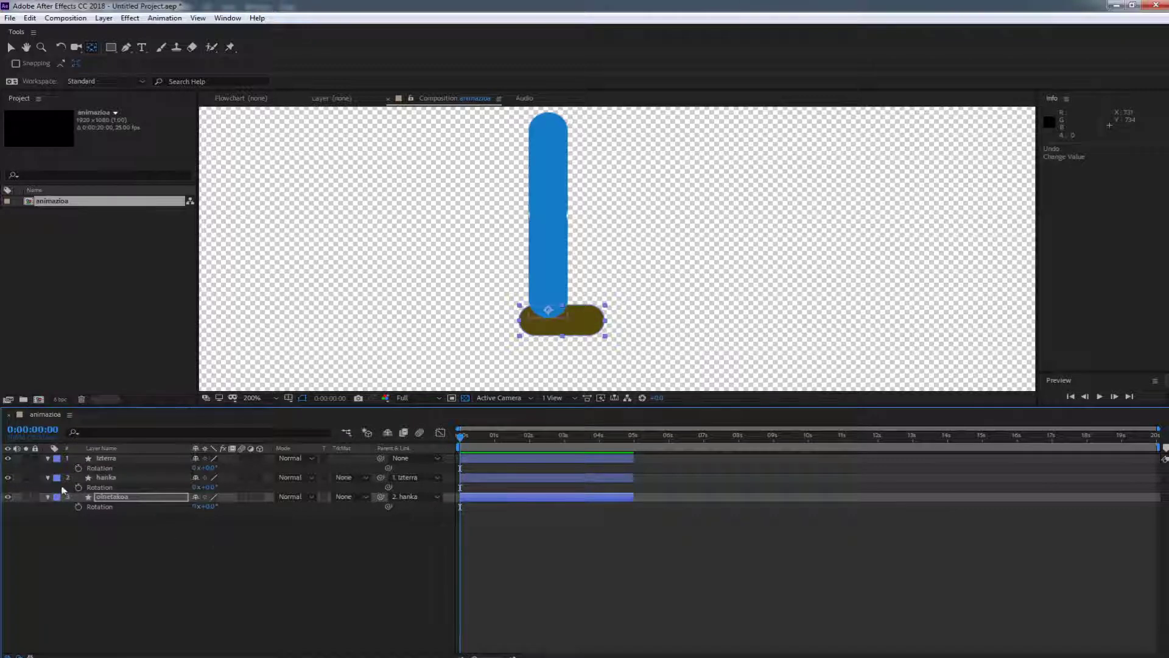
Collapse the layer properties and duplicate the izterra, hanka and oinetakoa layers together.
left_click(47, 458)
left_click(49, 468)
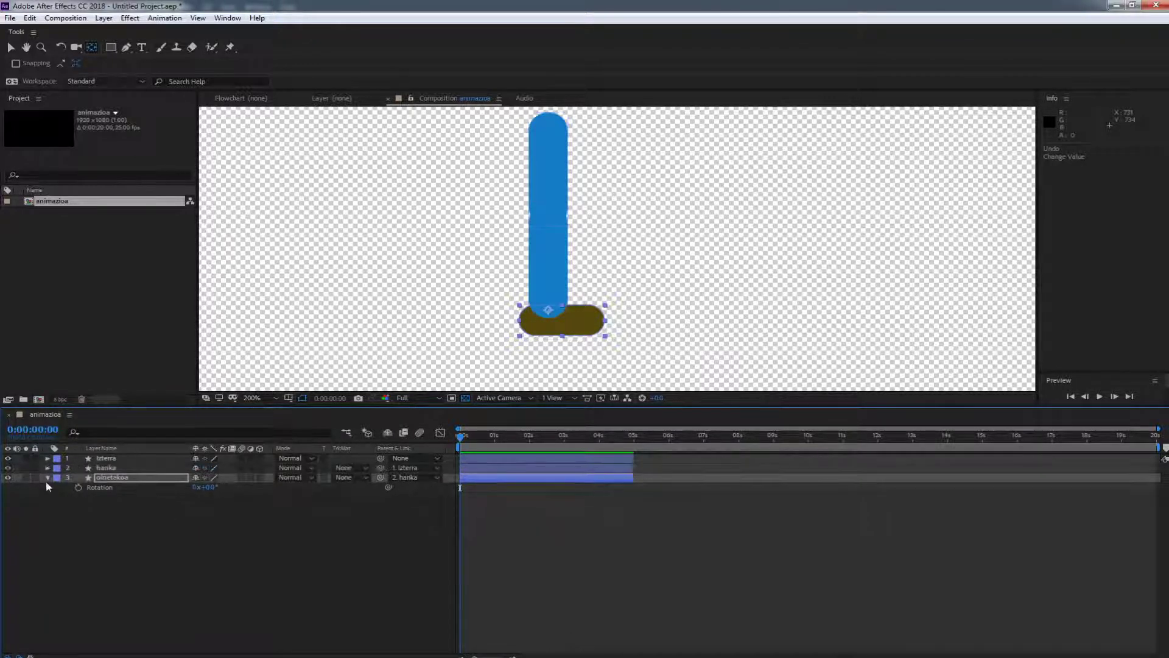
left_click(48, 477)
left_click(121, 458)
left_click(108, 478, "shift")
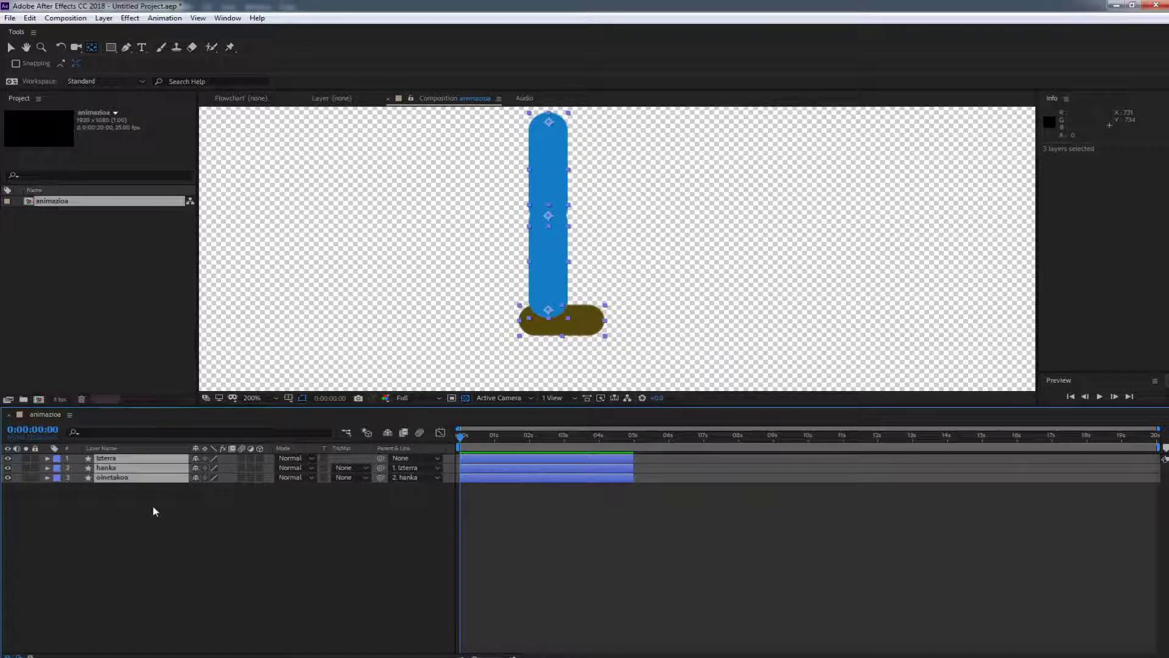
key("ctrl+d")
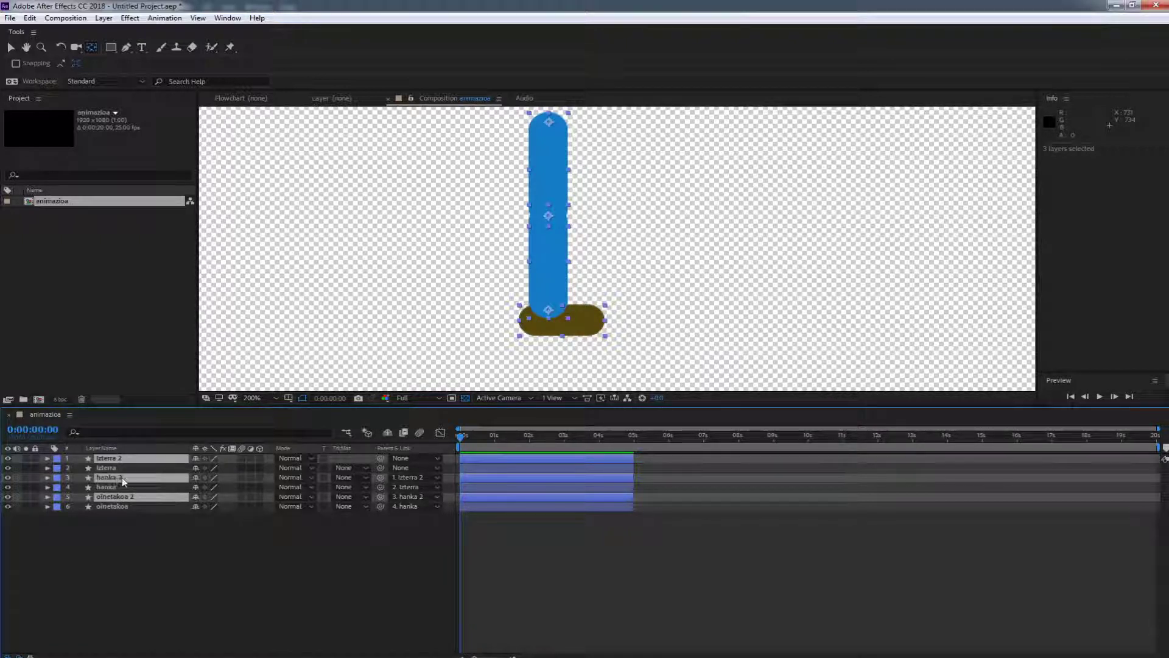
Move the three duplicated leg layers below the originals in the stack and give them the Sandstone label color.
left_click_drag(123, 482, 132, 534)
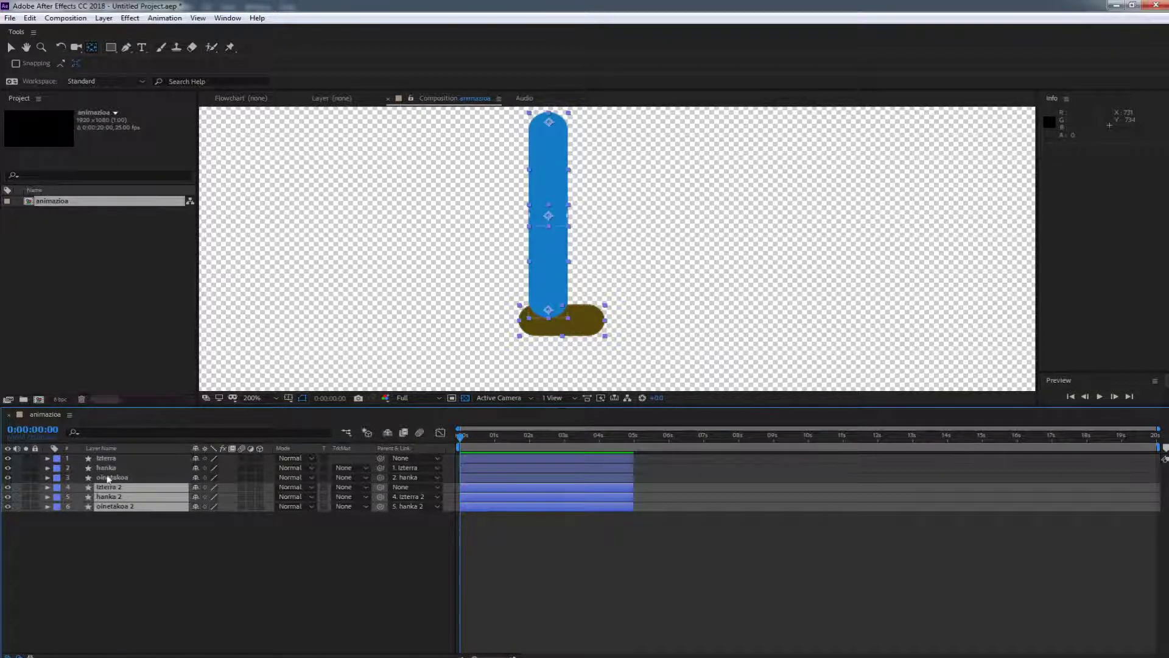
left_click(57, 488)
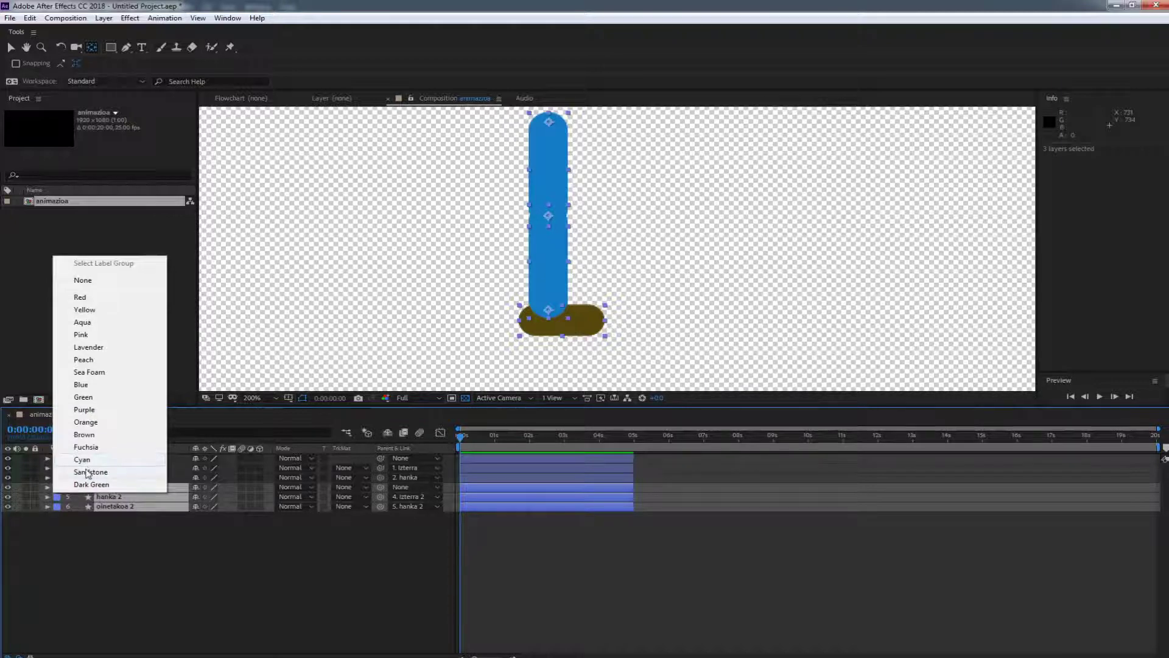
left_click(89, 472)
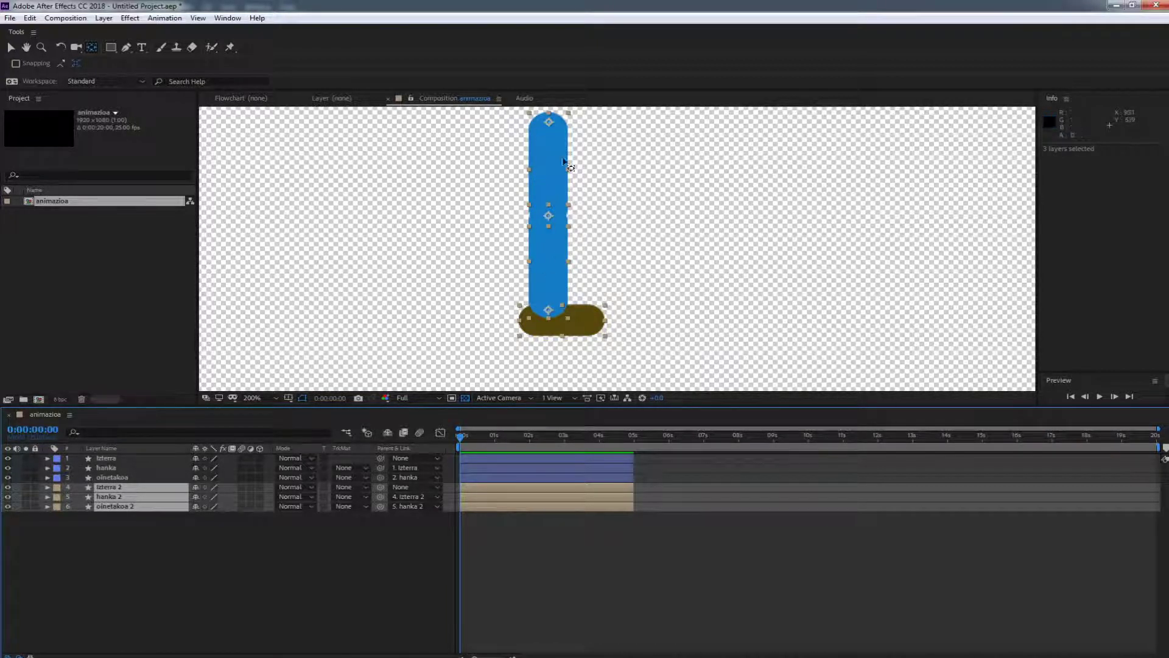
left_click(182, 556)
Set the rotation of the izterra 2 layer to 14° so the second leg swings backward.
left_click(104, 487)
key("r")
mouse_move(207, 500)
left_mouse_down()
mouse_move(220, 496)
mouse_move(192, 496)
mouse_move(243, 496)
mouse_move(188, 496)
mouse_move(208, 496)
left_mouse_up()
left_click(205, 544)
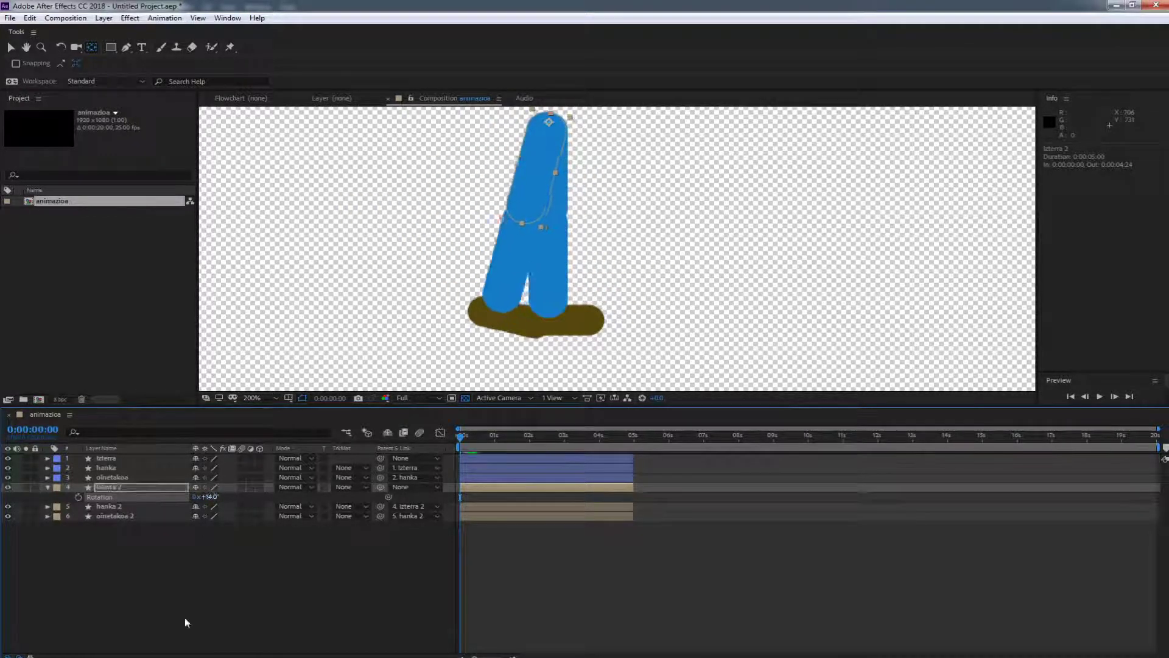
Change the Fill 1 color of the izterra 2 layer to the darker blue 406FAE.
left_click(111, 508, "ctrl")
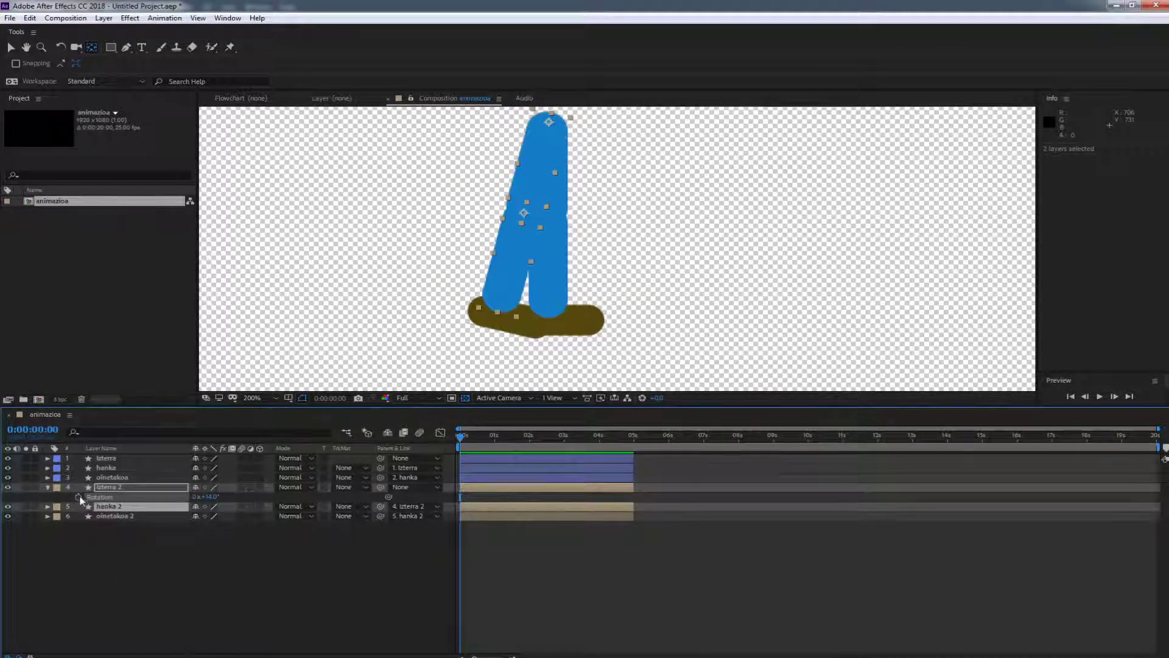
left_click(46, 488)
left_click(46, 489)
left_click(284, 537)
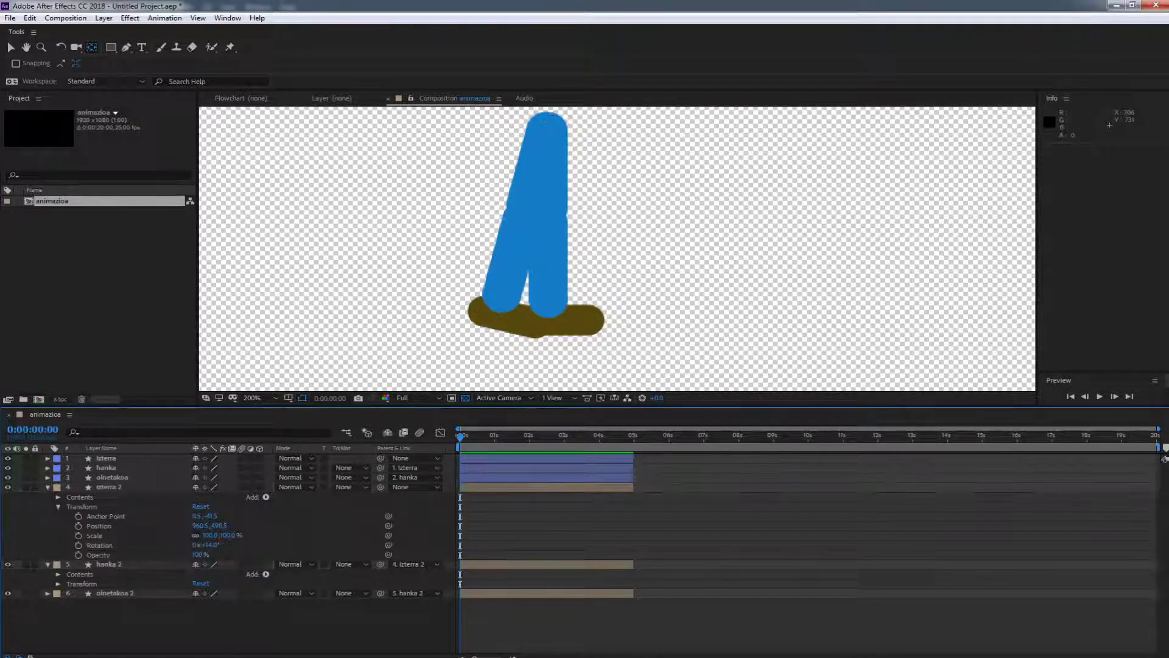
left_click(58, 507)
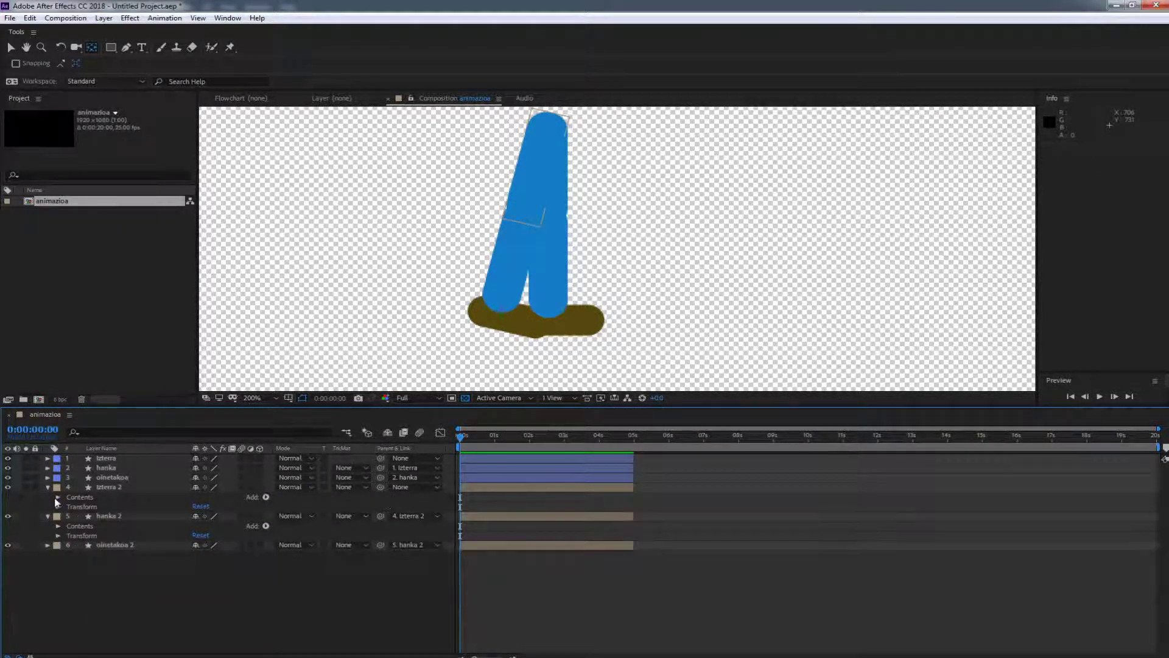
left_click(58, 497)
left_click(69, 516)
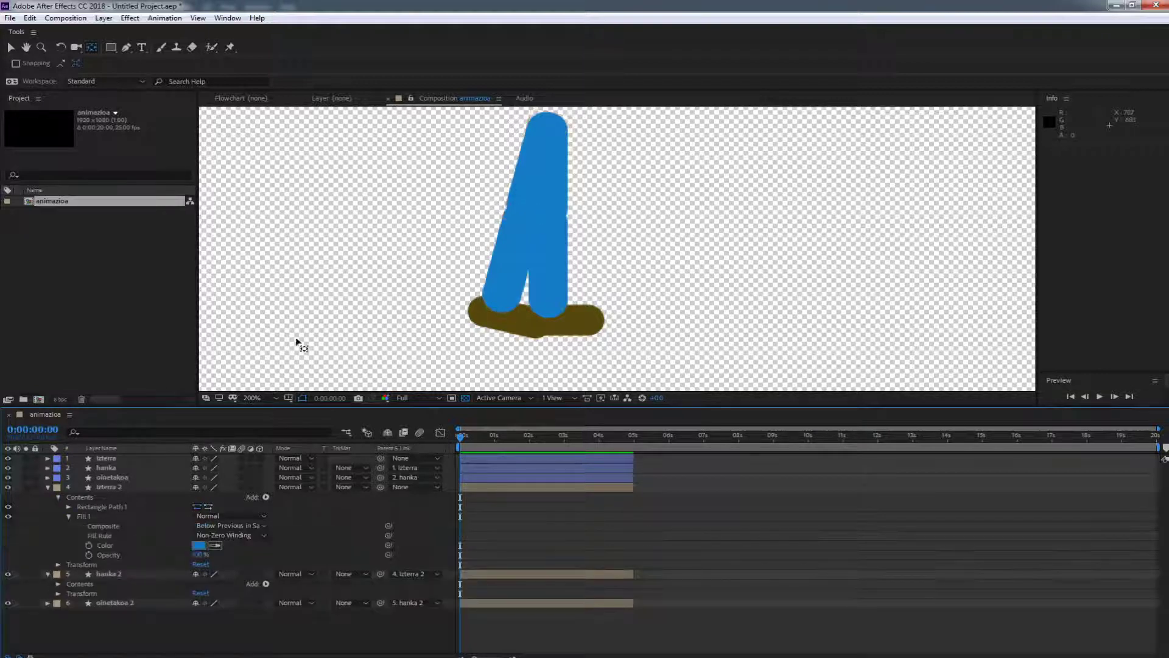
left_click(200, 546)
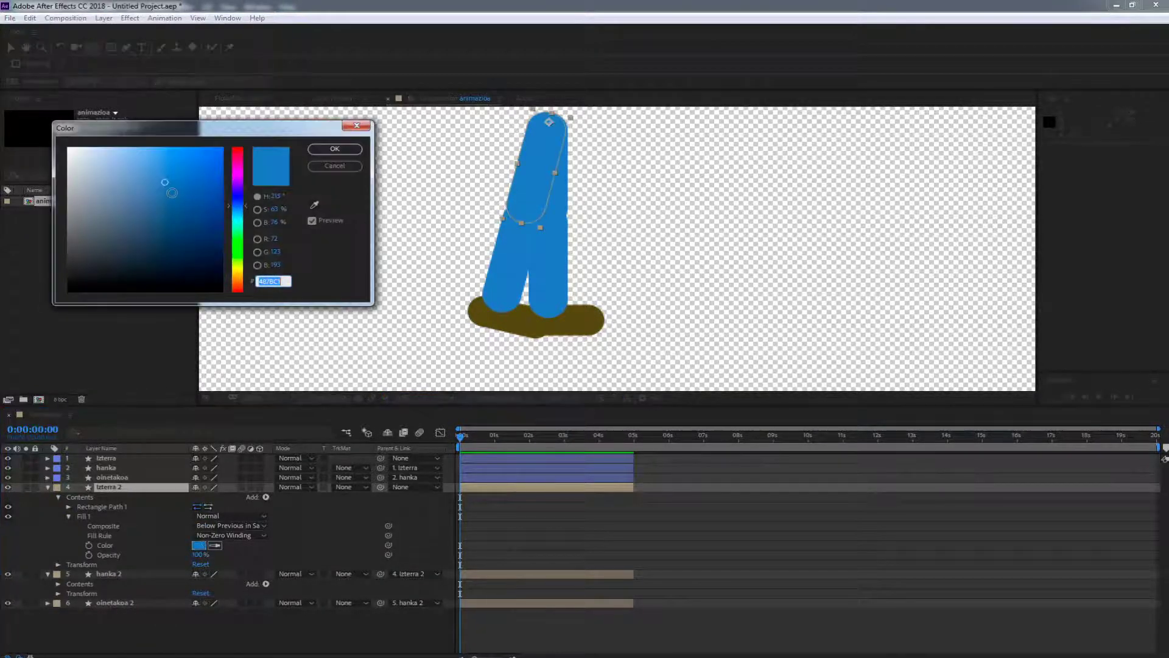
left_click(165, 193)
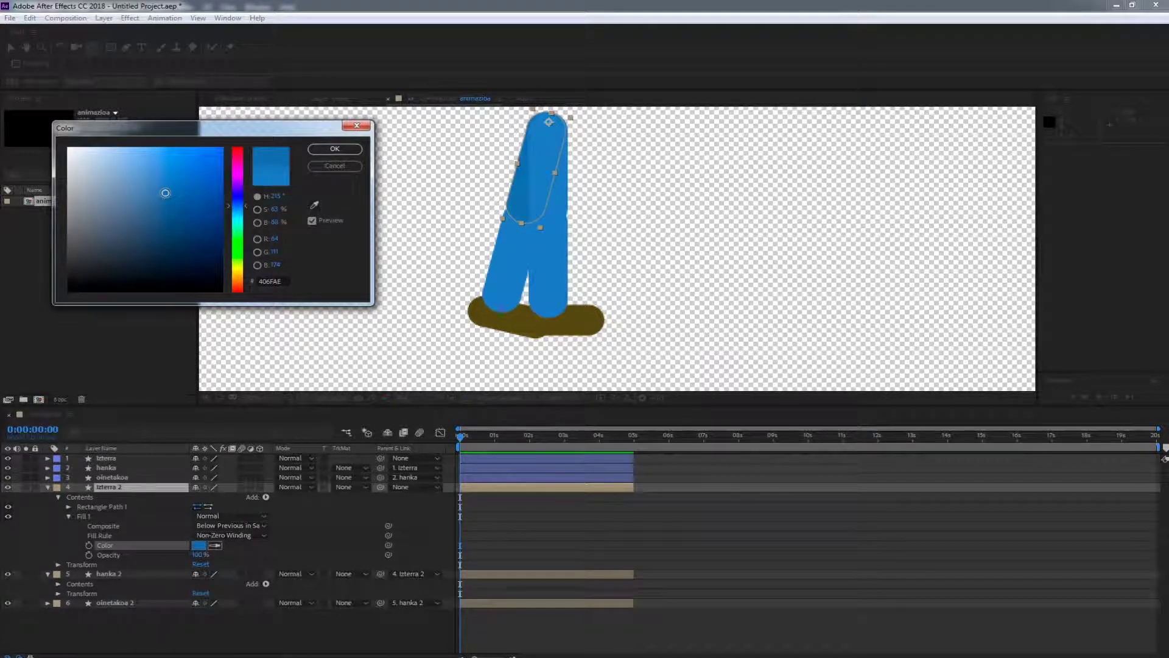
left_click(339, 152)
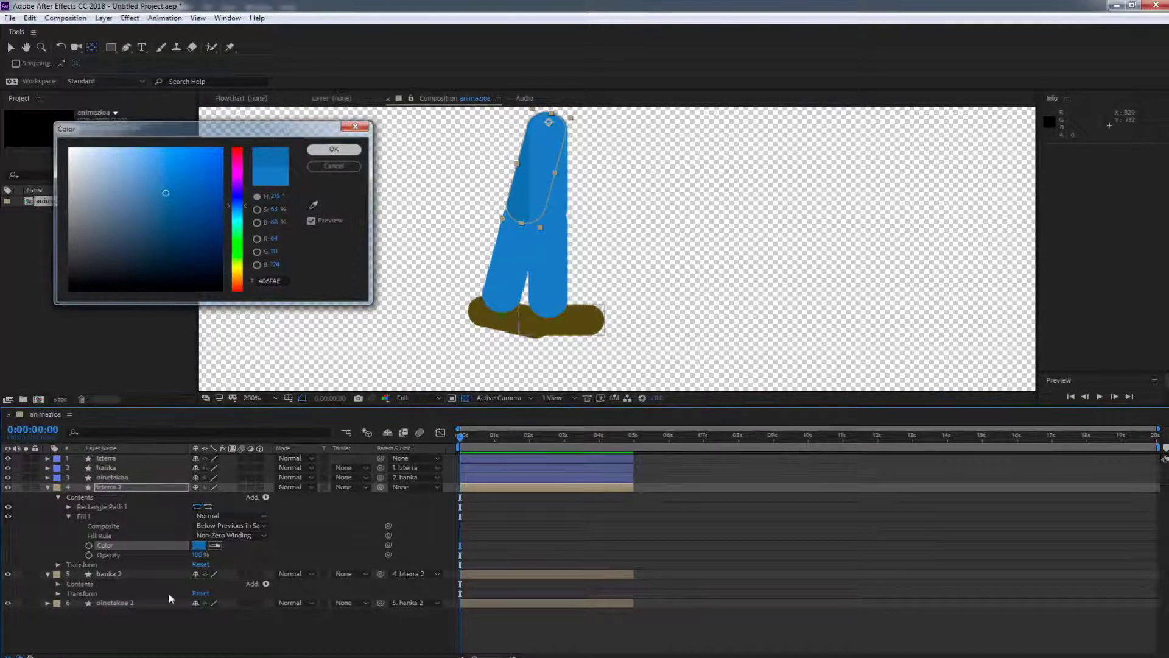
Match the Fill 1 color of the hanka 2 layer to the darker blue of izterra 2 by sampling it with the eyedropper.
left_click(98, 567)
left_click(59, 584)
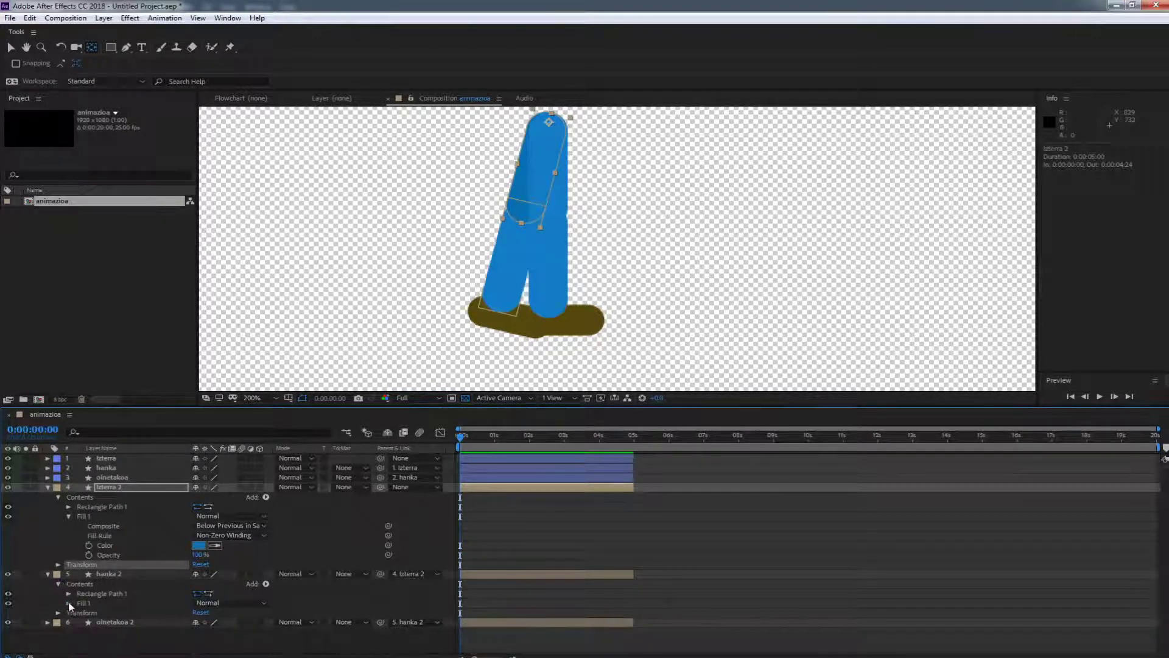
left_click(69, 604)
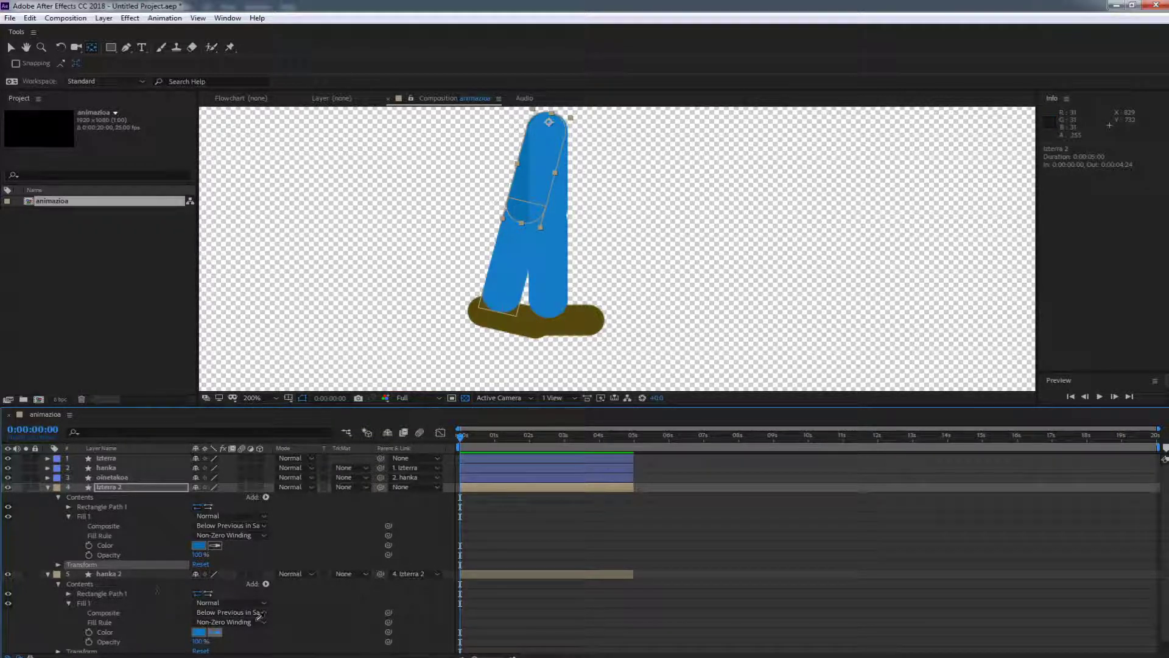
left_click(215, 632)
left_click(211, 635)
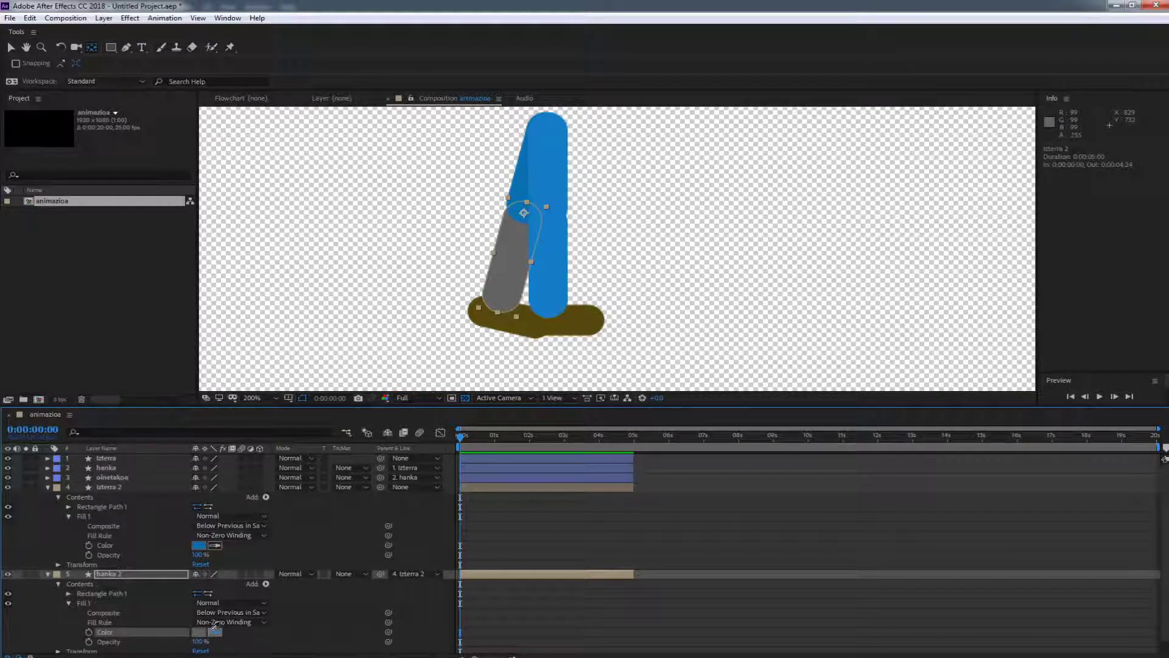
left_click(216, 632)
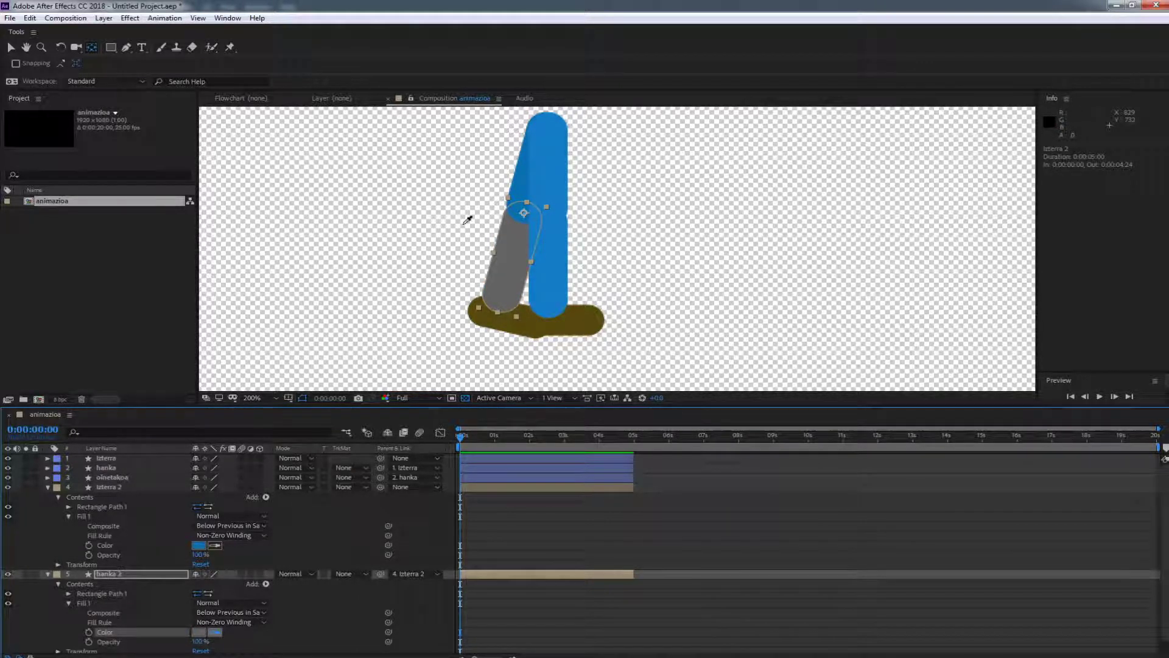
left_click(525, 178)
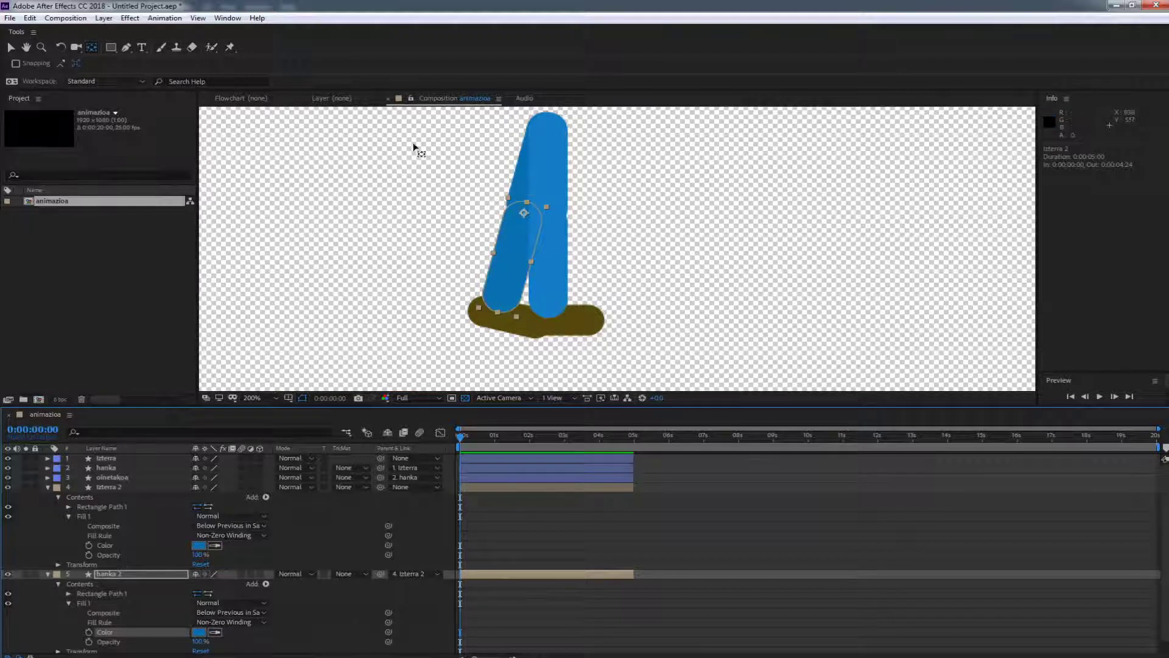
Change the Fill 1 color of the oinetakoa 2 layer to the darker brown 443C15.
scroll(238, 626, "down", 1)
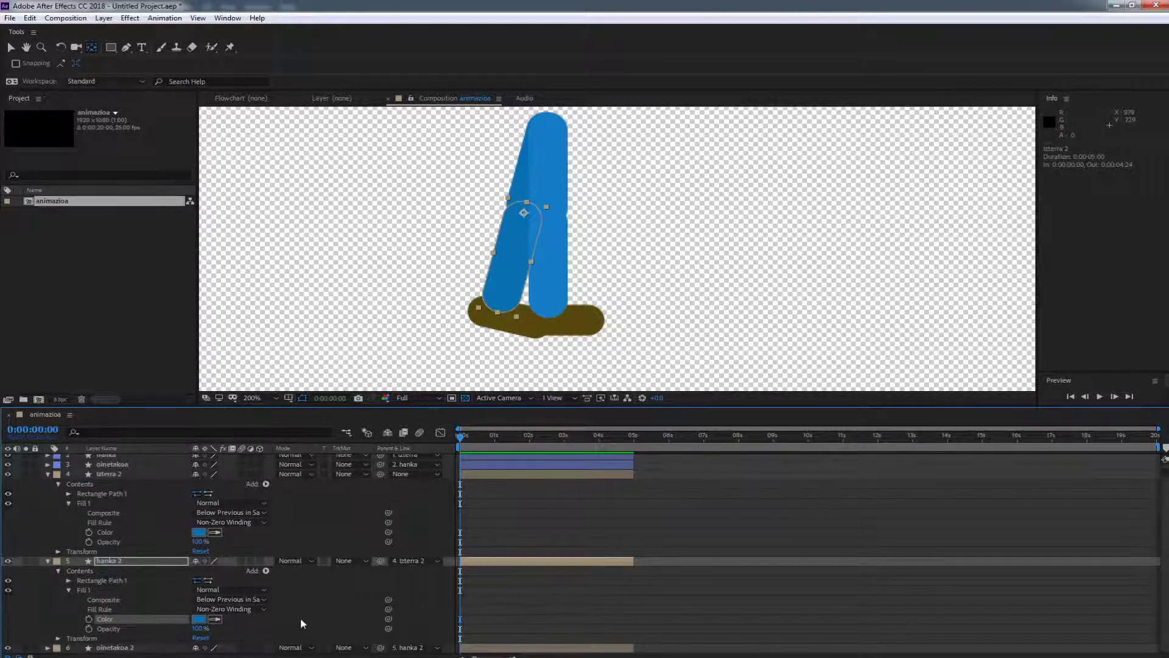
left_click(47, 647)
scroll(71, 652, "down", 1)
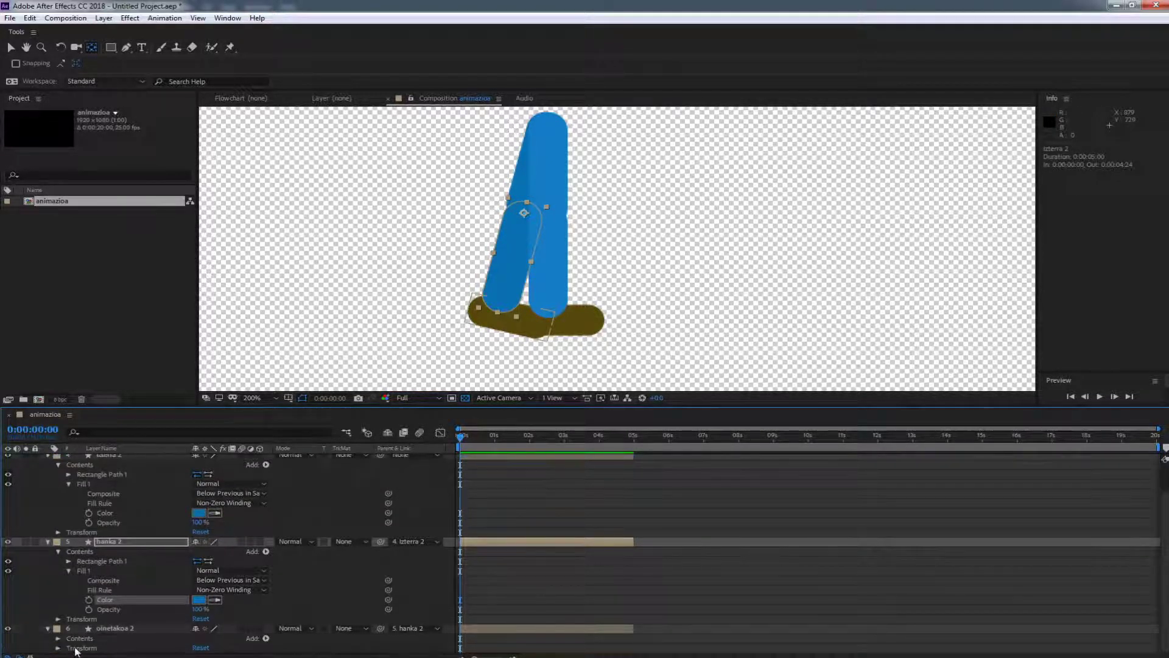
left_click(58, 639)
scroll(58, 643, "down", 1)
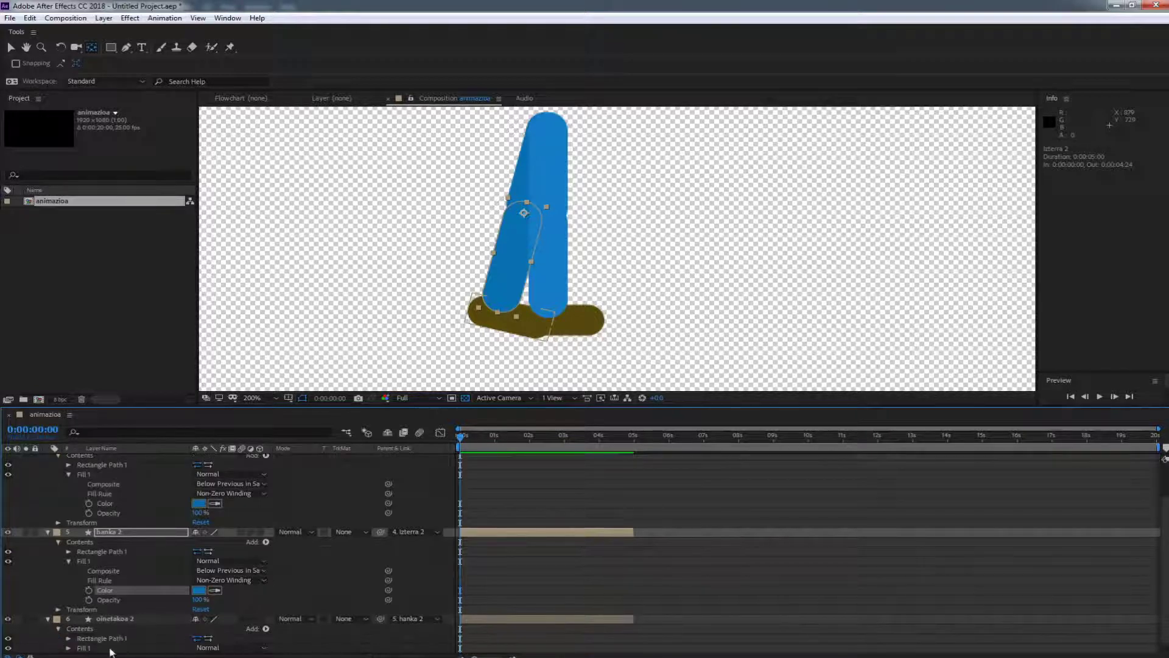
left_click(69, 648)
scroll(122, 634, "down", 2)
left_click(199, 638)
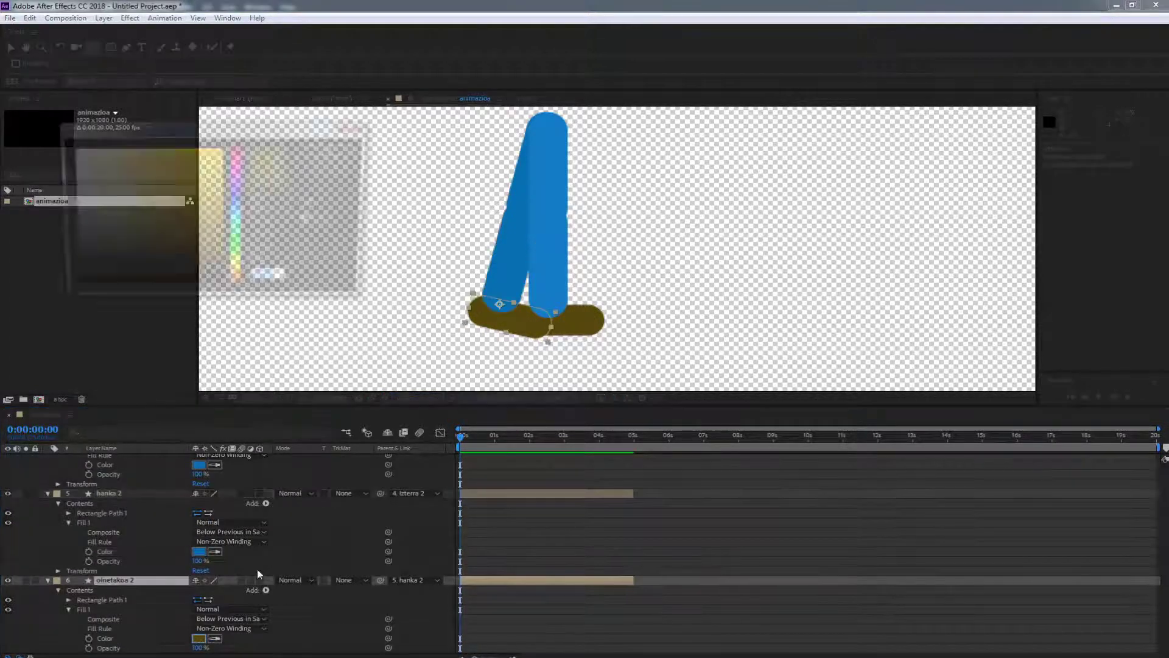
left_click(174, 253)
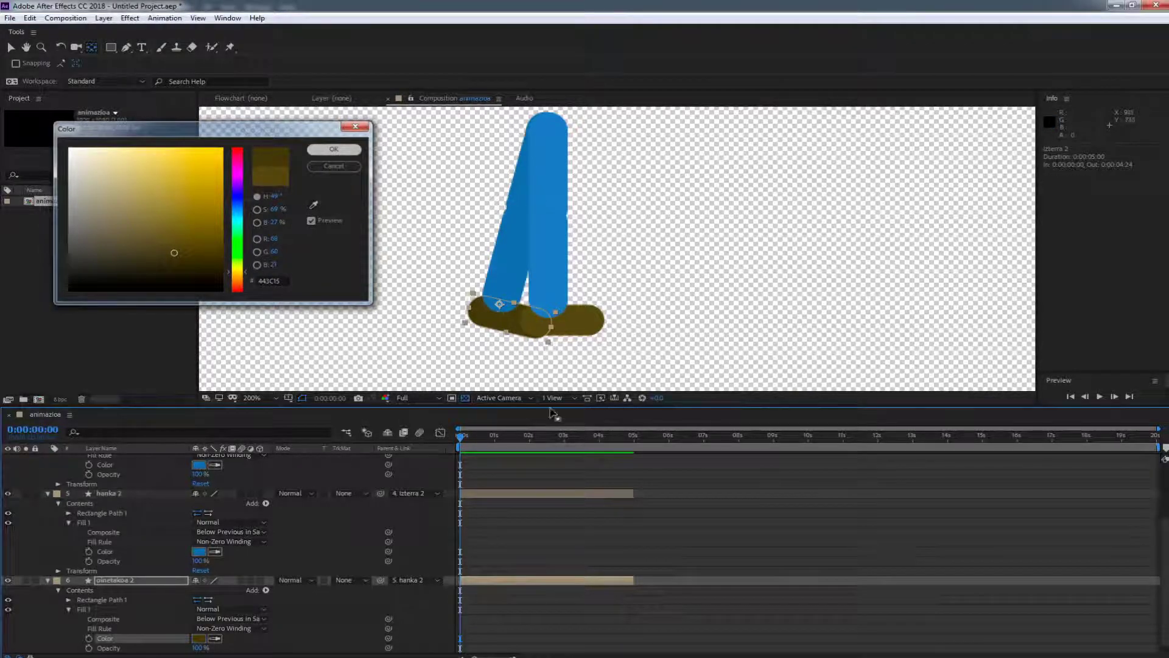
left_click(339, 150)
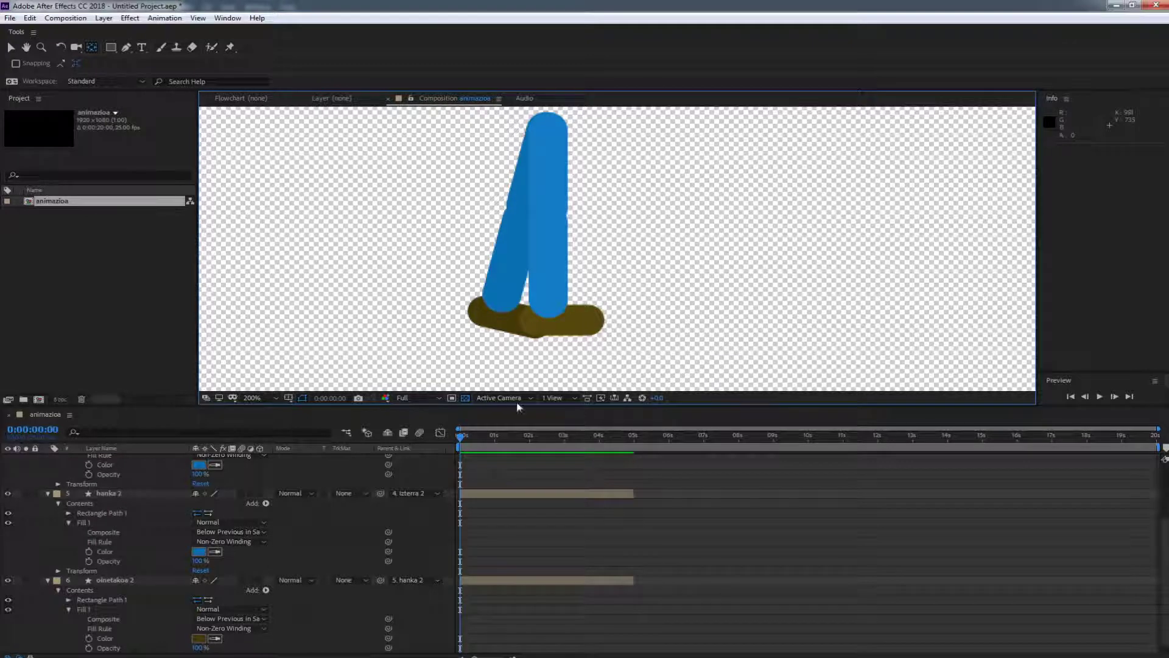
Collapse the expanded properties of all layers in the timeline and clear the selection.
scroll(548, 576, "up", 3)
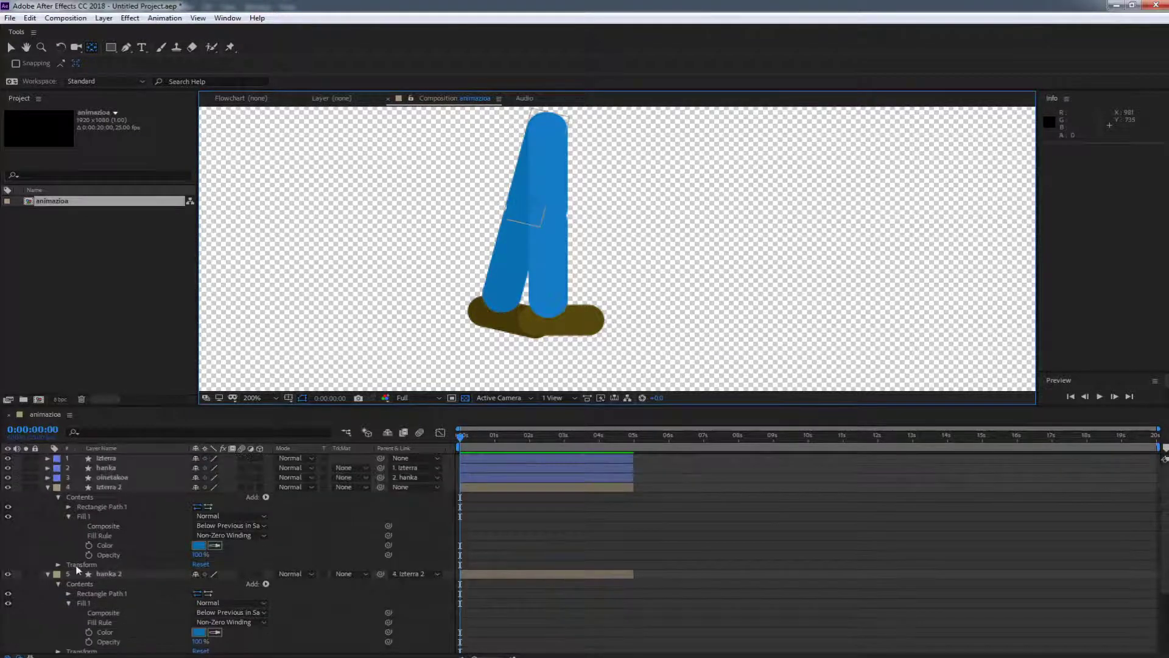
key("ctrl+a")
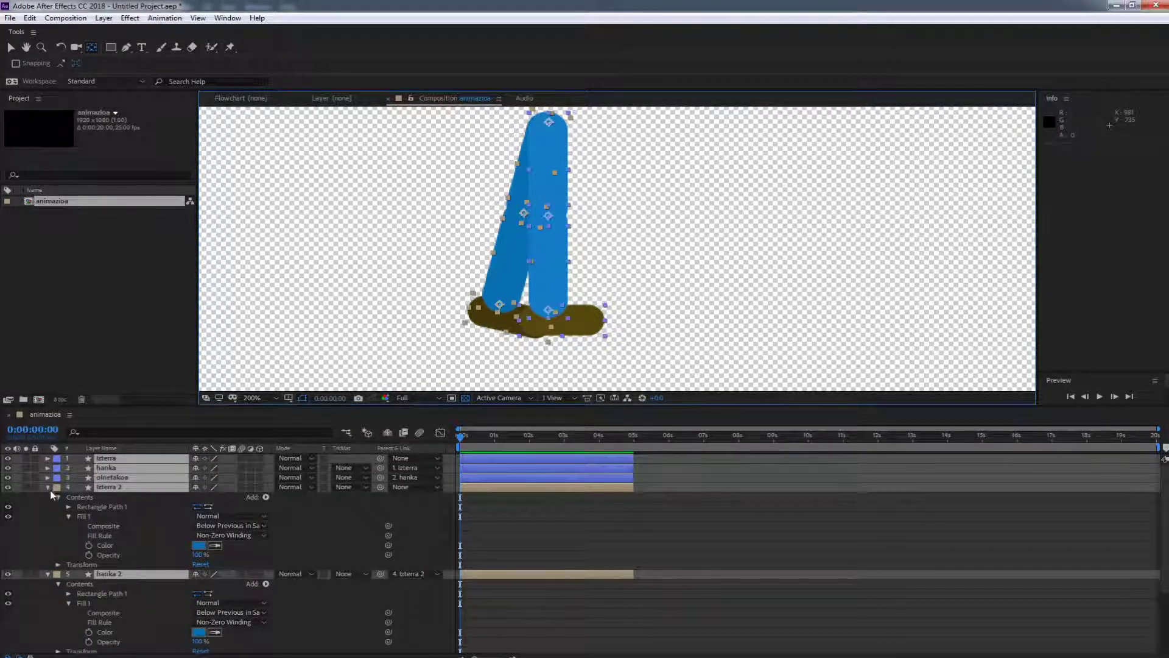
left_click(47, 487)
left_click(165, 581)
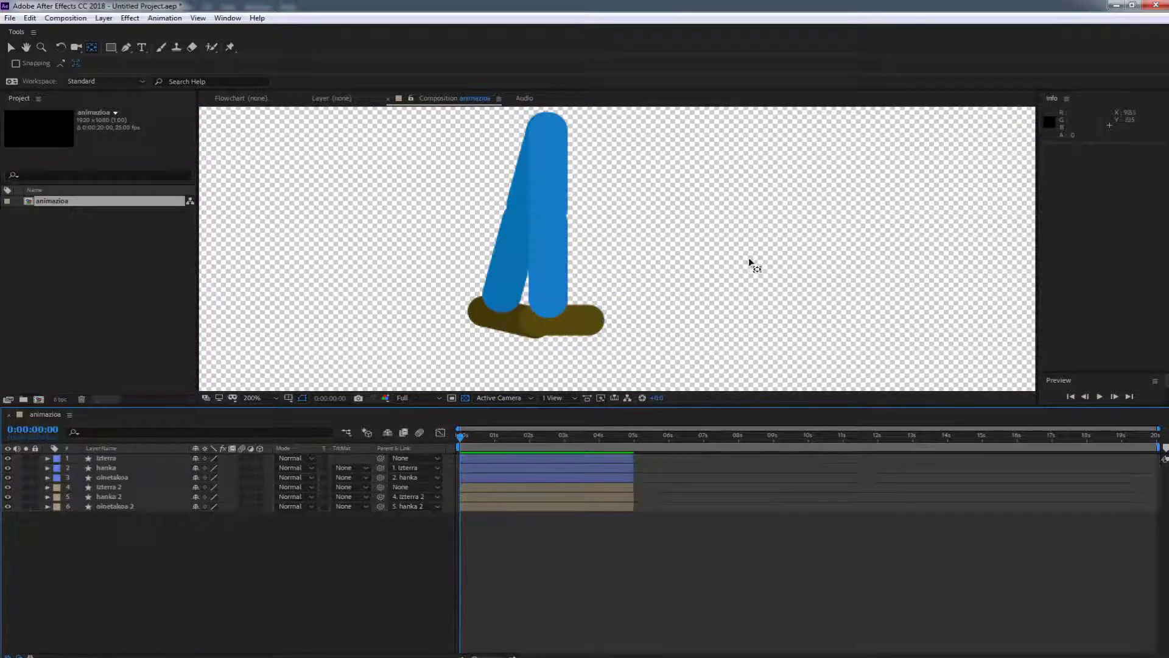
key("comma")
key("period")
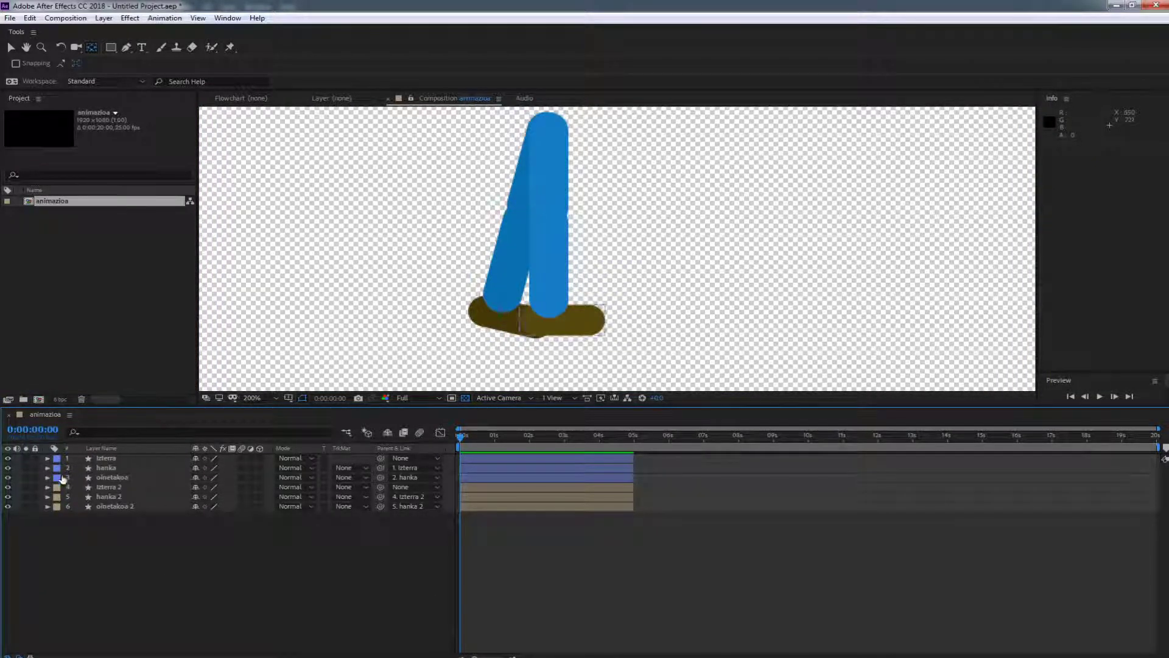
Create a new shape layer above the leg layers and set its label color to Cyan.
key("space")
left_click_drag(629, 187, 640, 325)
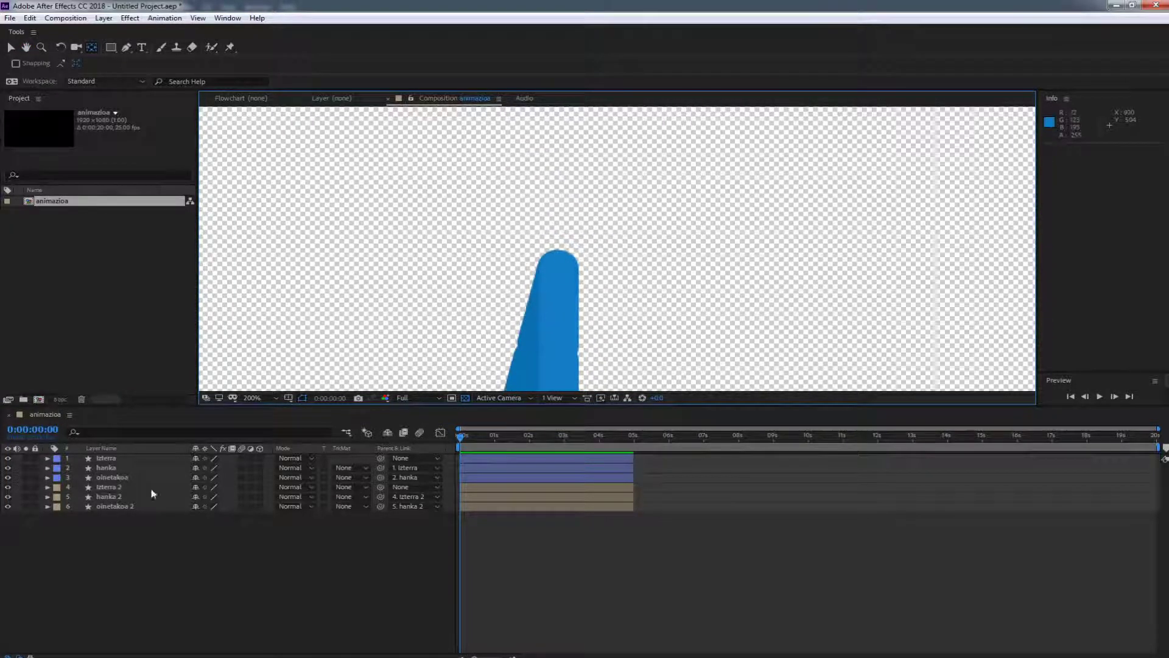
right_click(143, 548)
mouse_move(170, 419)
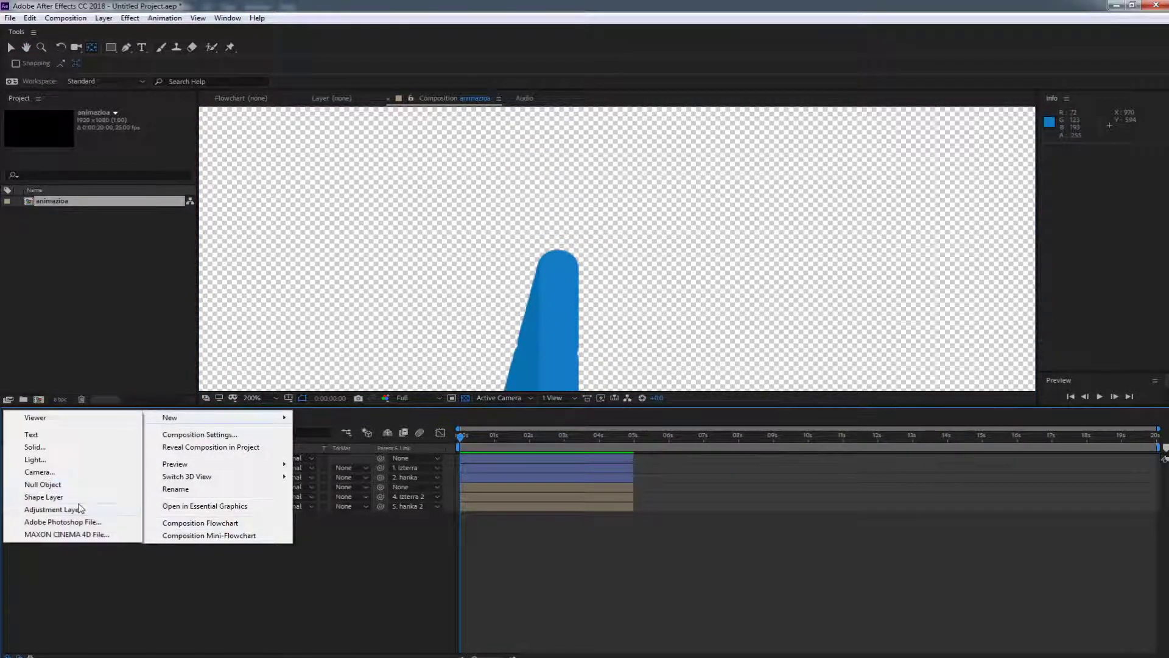
left_click(43, 497)
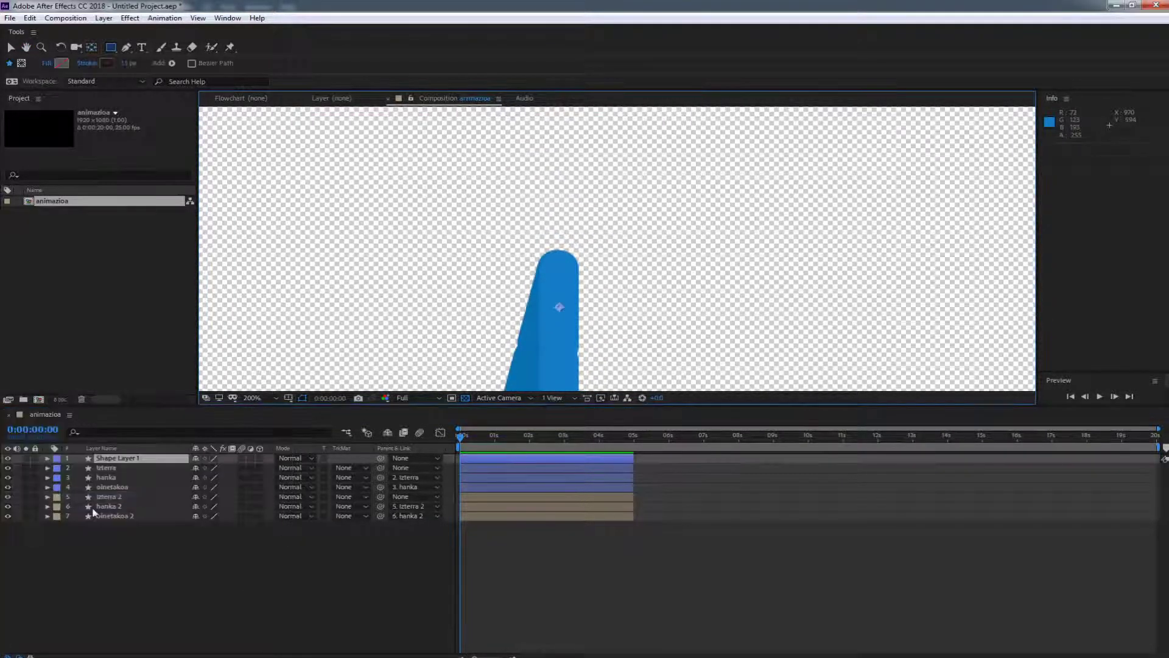
left_click(57, 458)
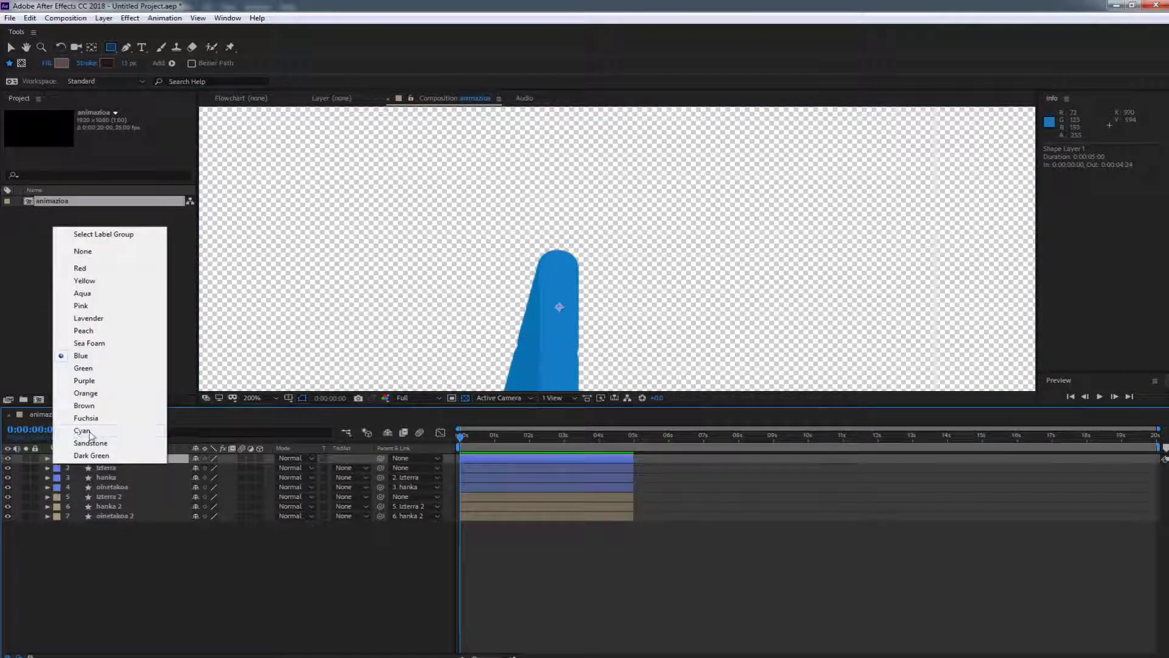
left_click(90, 435)
Add a rectangle path and a fill to Shape Layer 1 and expand the properties of both.
left_click(48, 458)
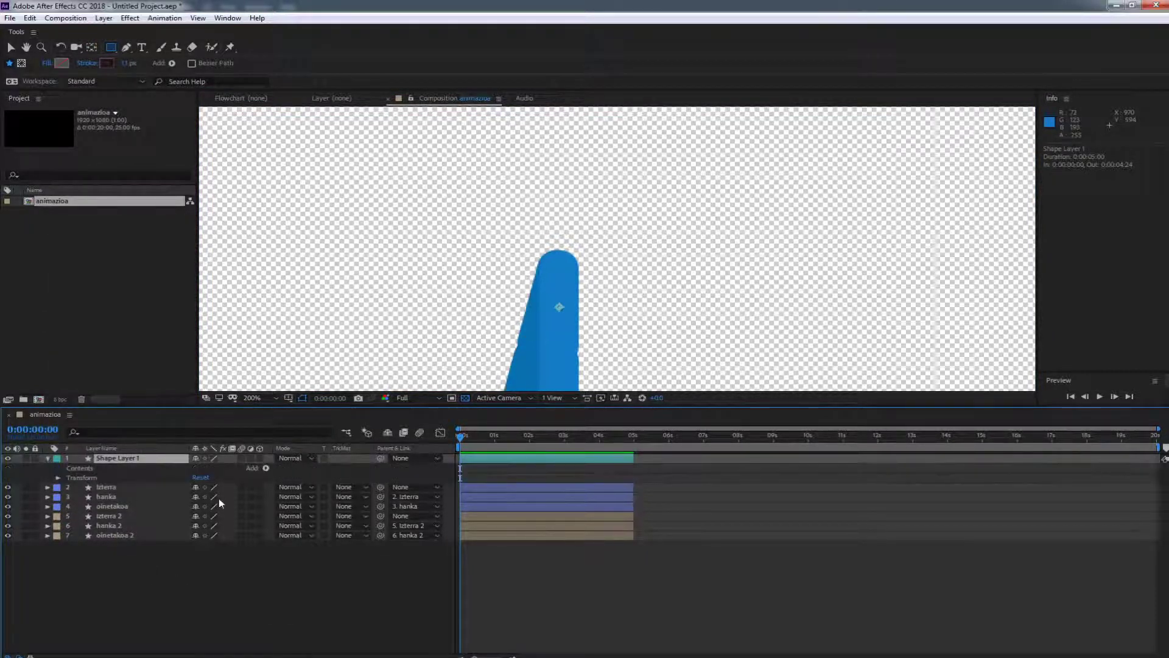
left_click(266, 469)
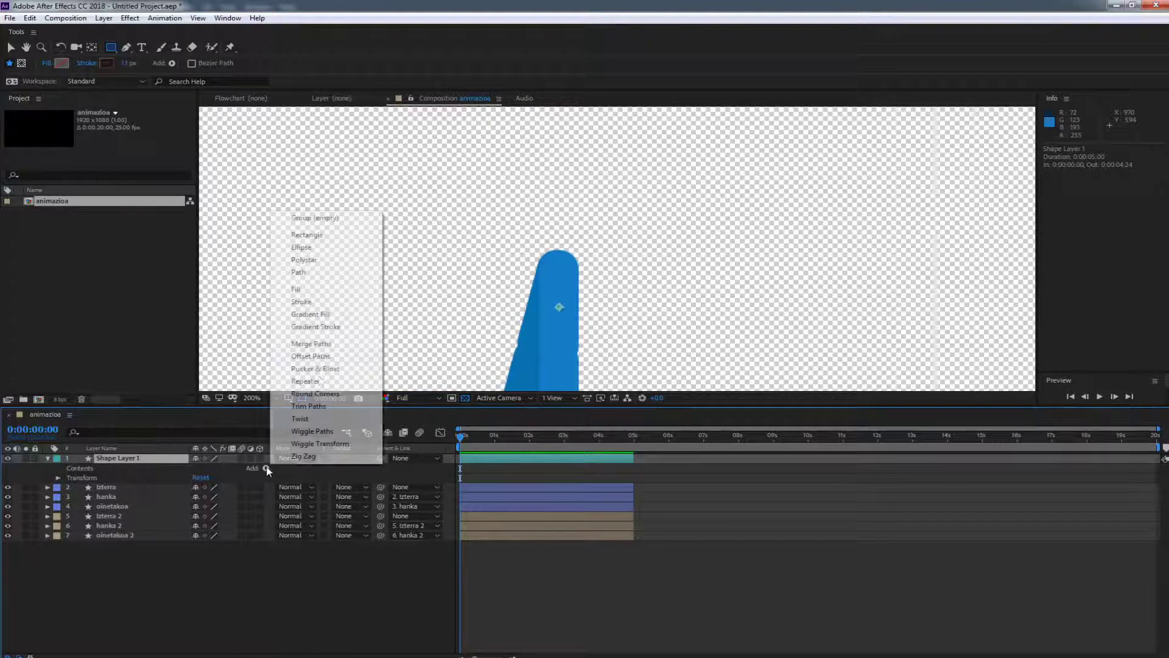
left_click(304, 238)
left_click(69, 478)
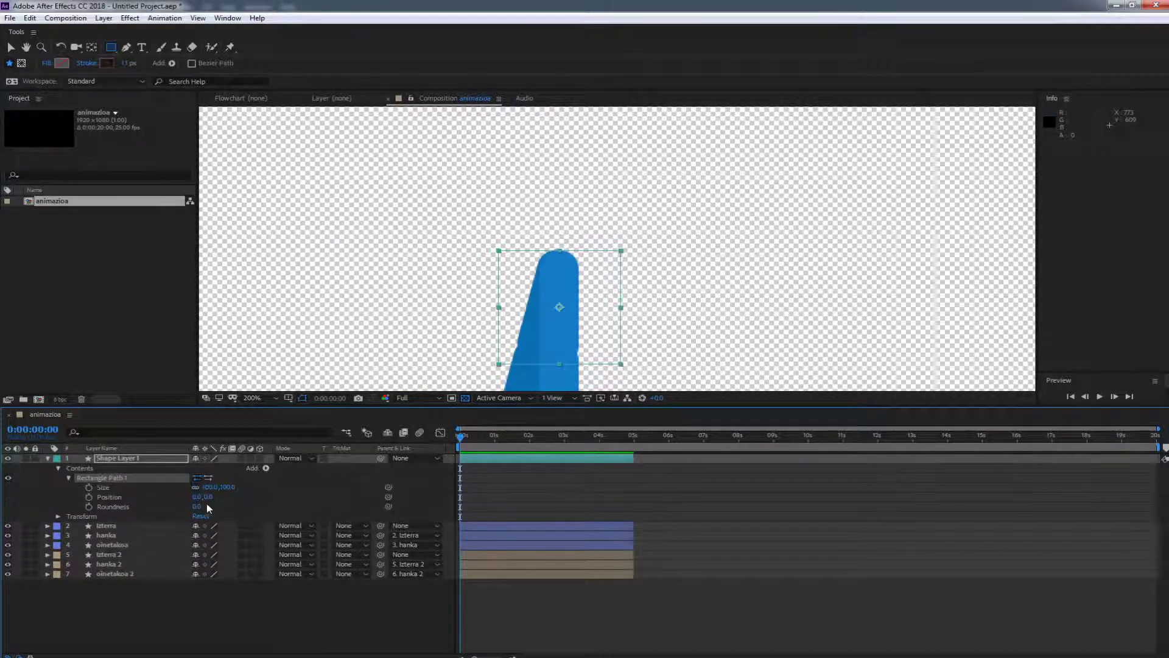
left_click(266, 468)
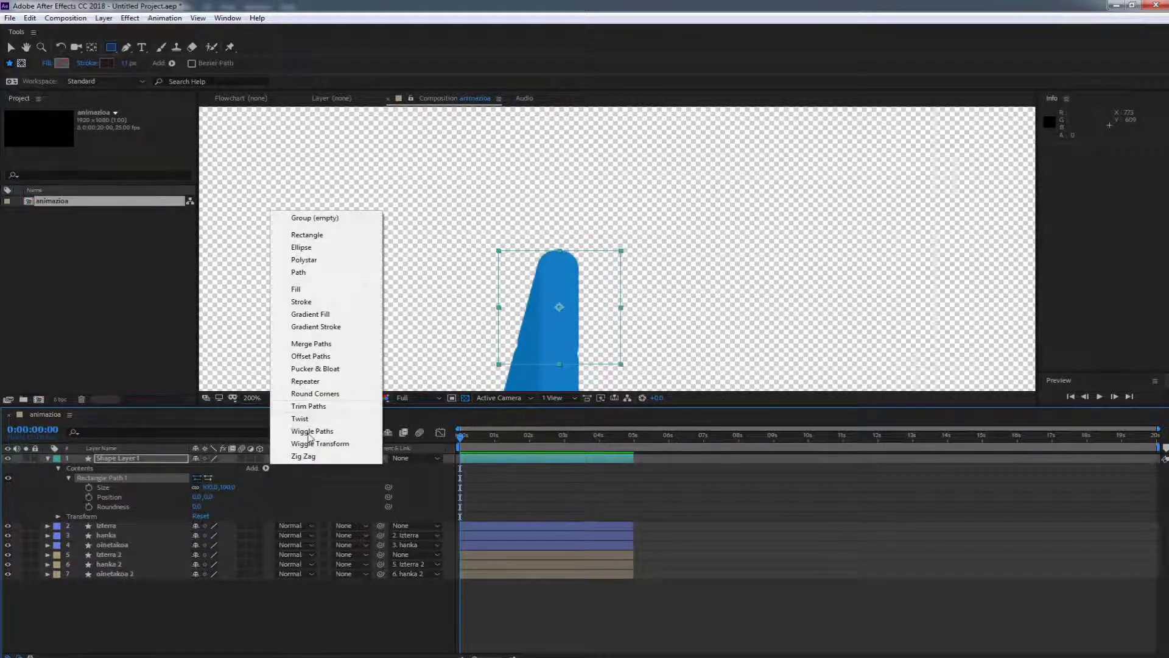
left_click(328, 291)
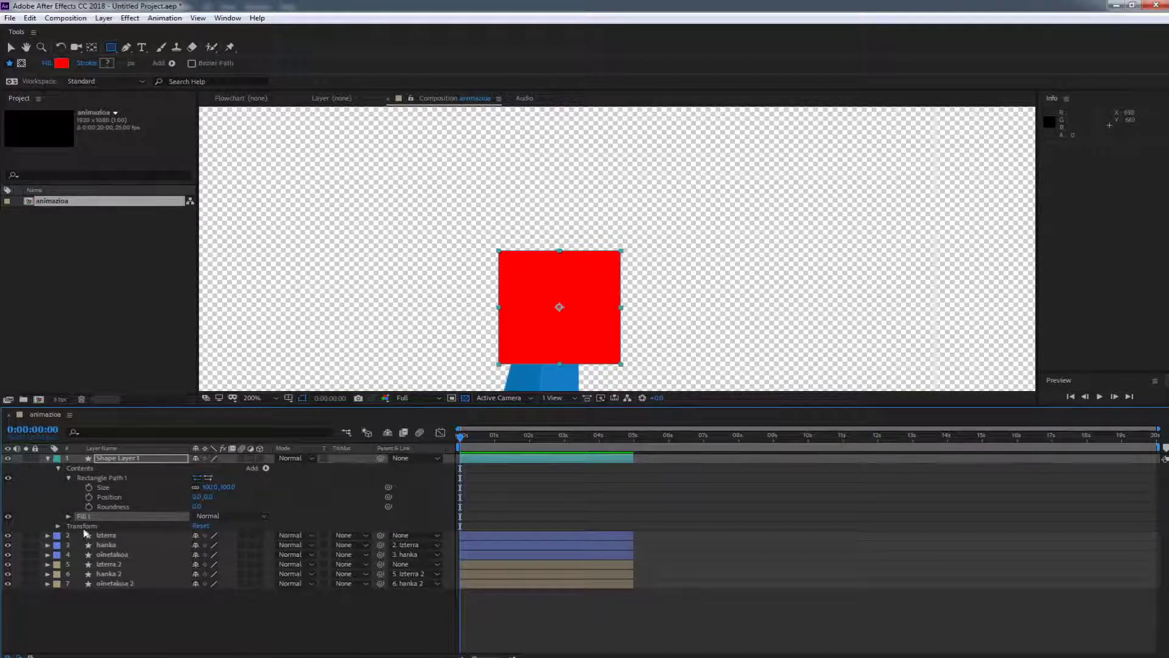
left_click(69, 517)
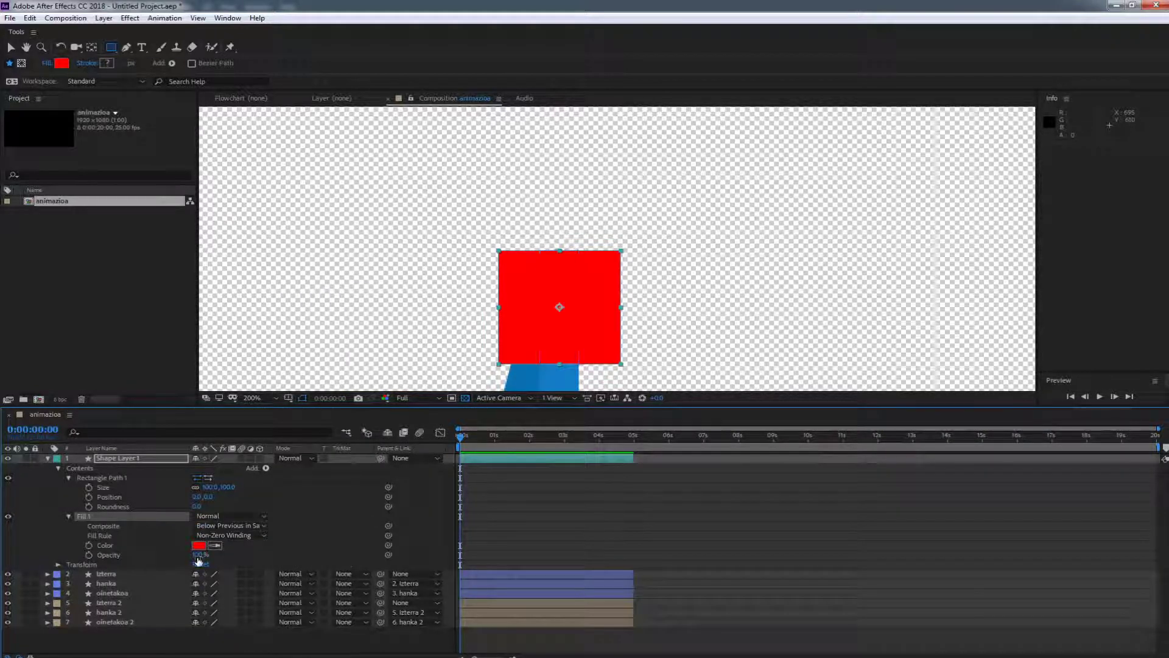
Set the roundness of Rectangle Path 1 in Shape Layer 1 to 25.
left_click_drag(200, 510, 216, 506)
left_click(201, 506)
key("Return")
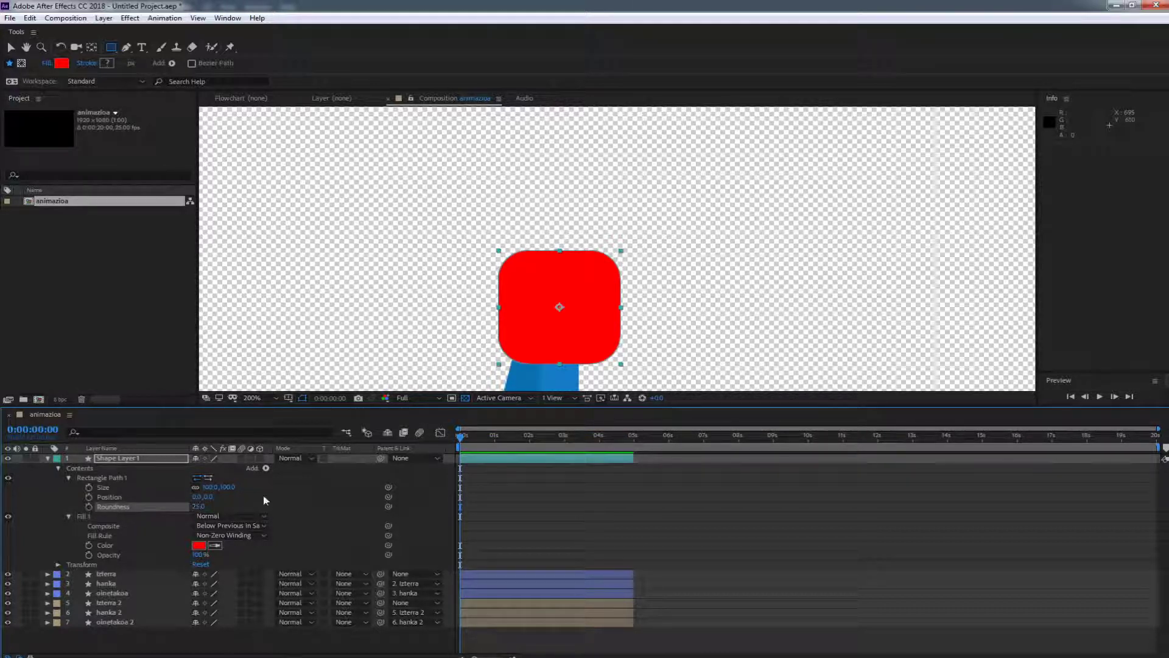
Change the Fill 1 color of Shape Layer 1 to a dark green.
left_click(199, 545)
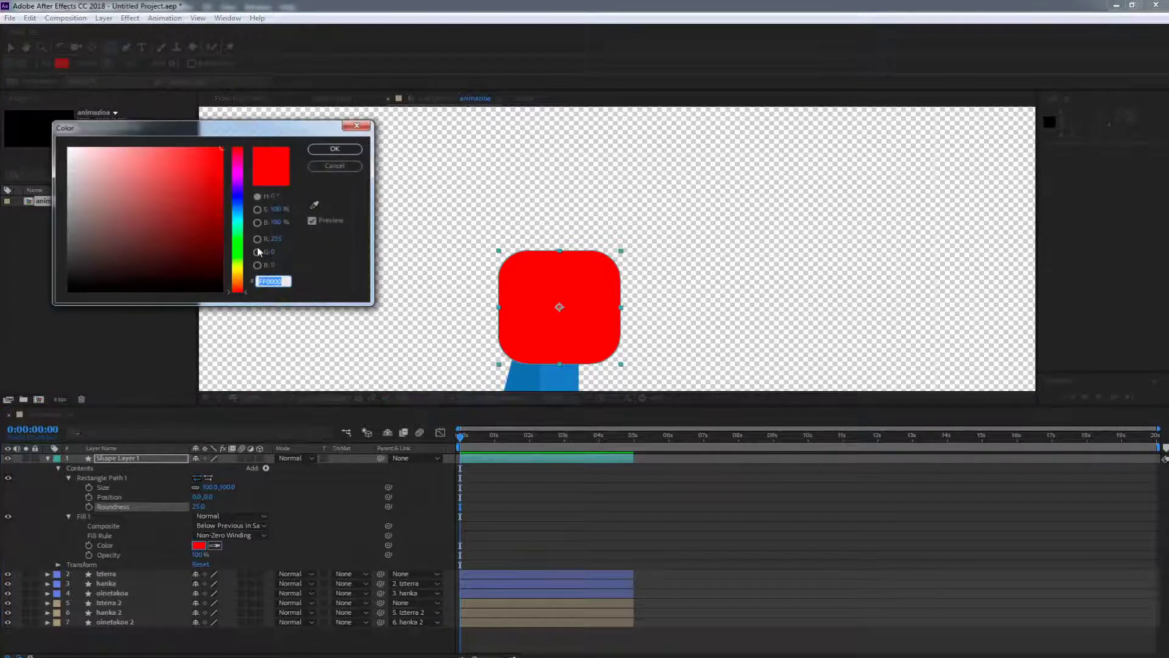
left_click(239, 254)
mouse_move(216, 152)
left_mouse_down()
mouse_move(151, 224)
mouse_move(143, 219)
left_mouse_up()
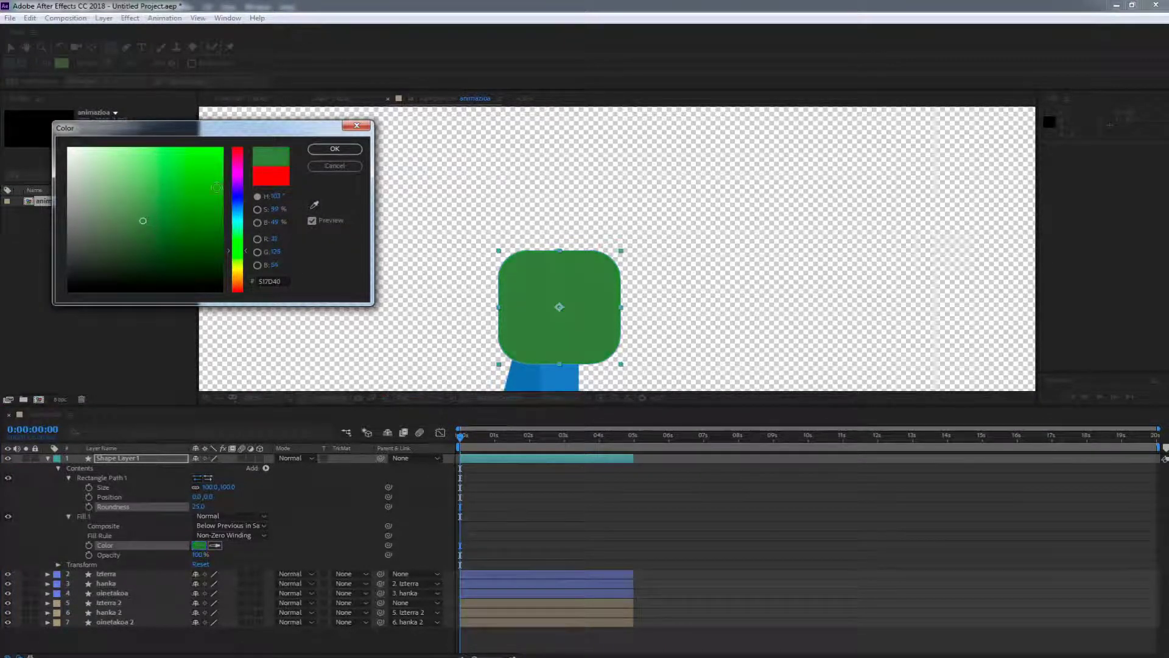
left_click(335, 149)
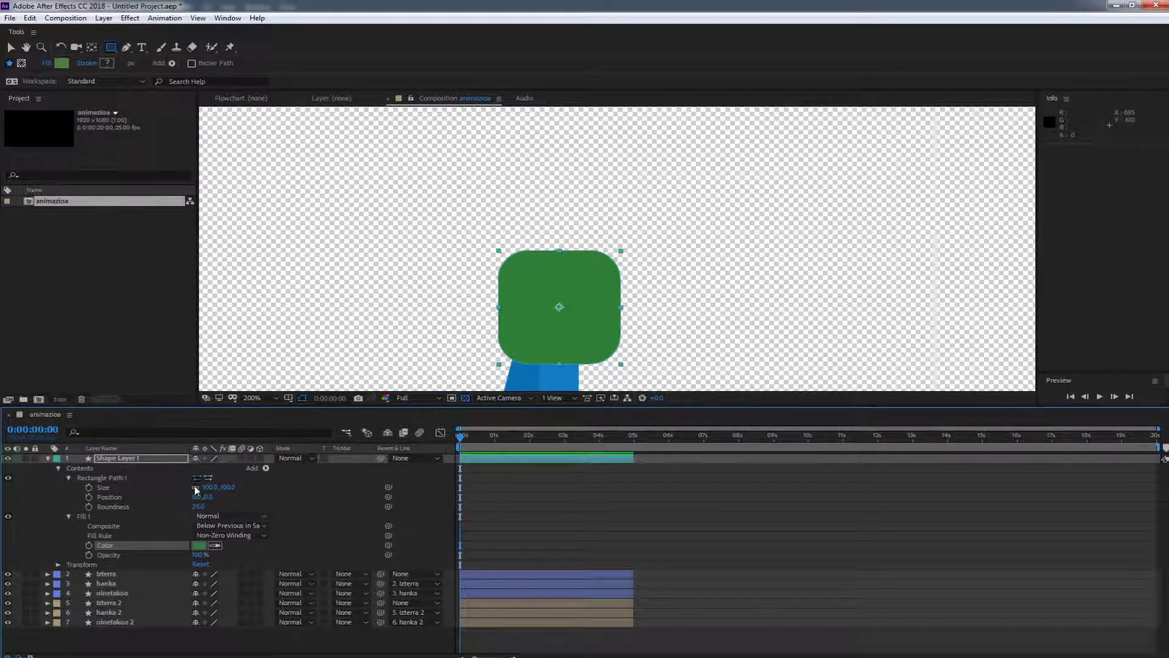
Resize the green rectangle to 68 by 128 and shift its path position upward so it sits as a torso on the legs.
left_click_drag(210, 487, 190, 487)
left_click_drag(585, 302, 461, 226)
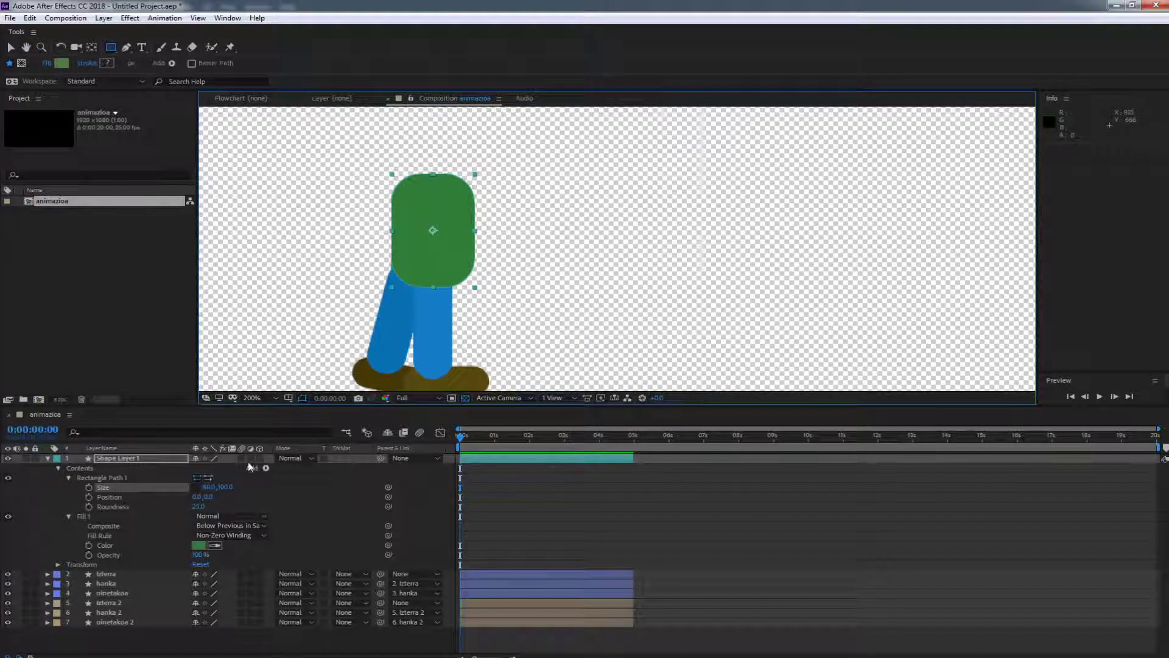
left_click_drag(207, 496, 167, 495)
scroll(620, 311, "down", 2)
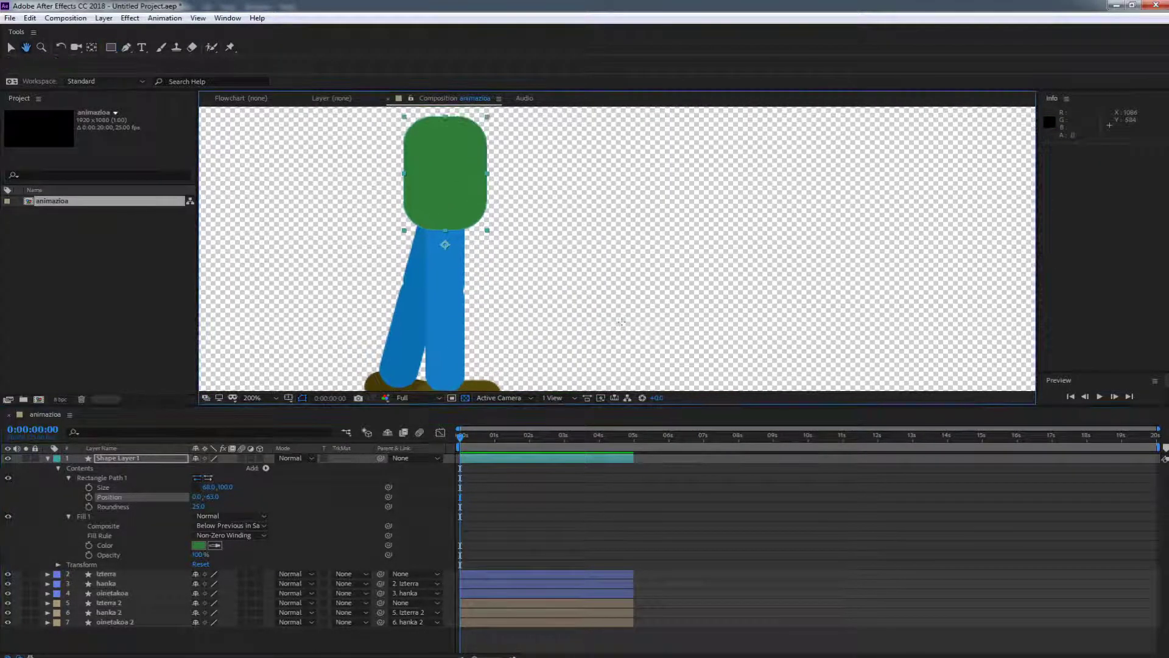
left_click_drag(621, 297, 587, 324)
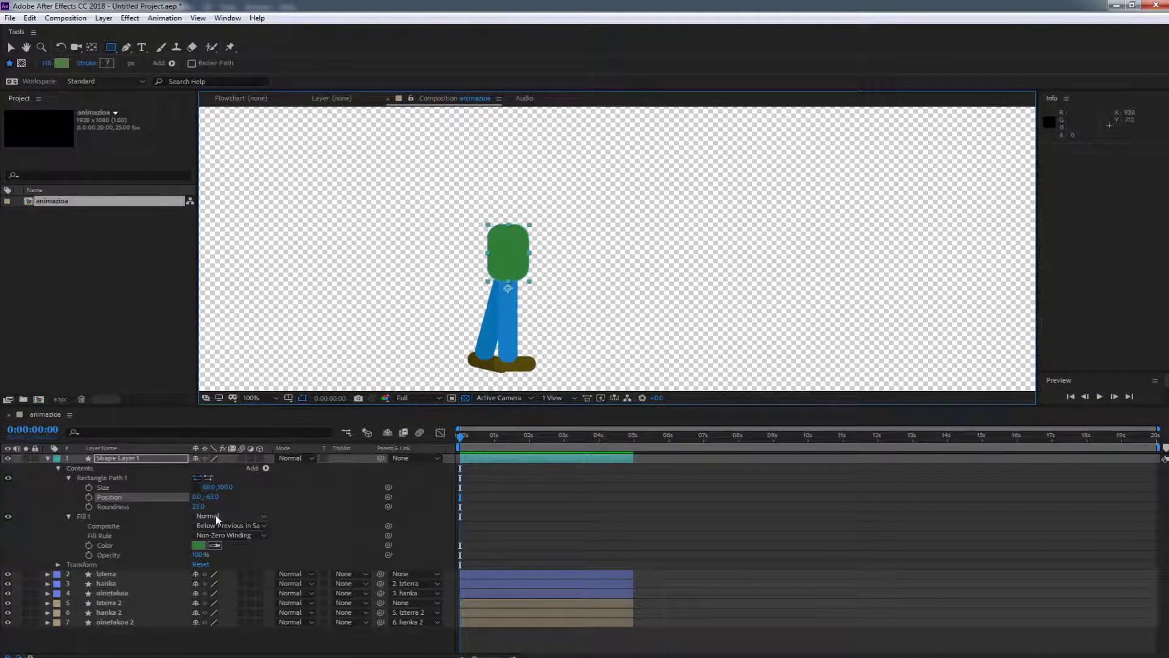
mouse_move(224, 487)
left_mouse_down()
mouse_move(246, 482)
mouse_move(207, 498)
left_mouse_up()
Move the anchor point of Shape Layer 1 up to the lower end of the green torso, at the hips.
left_click(127, 459)
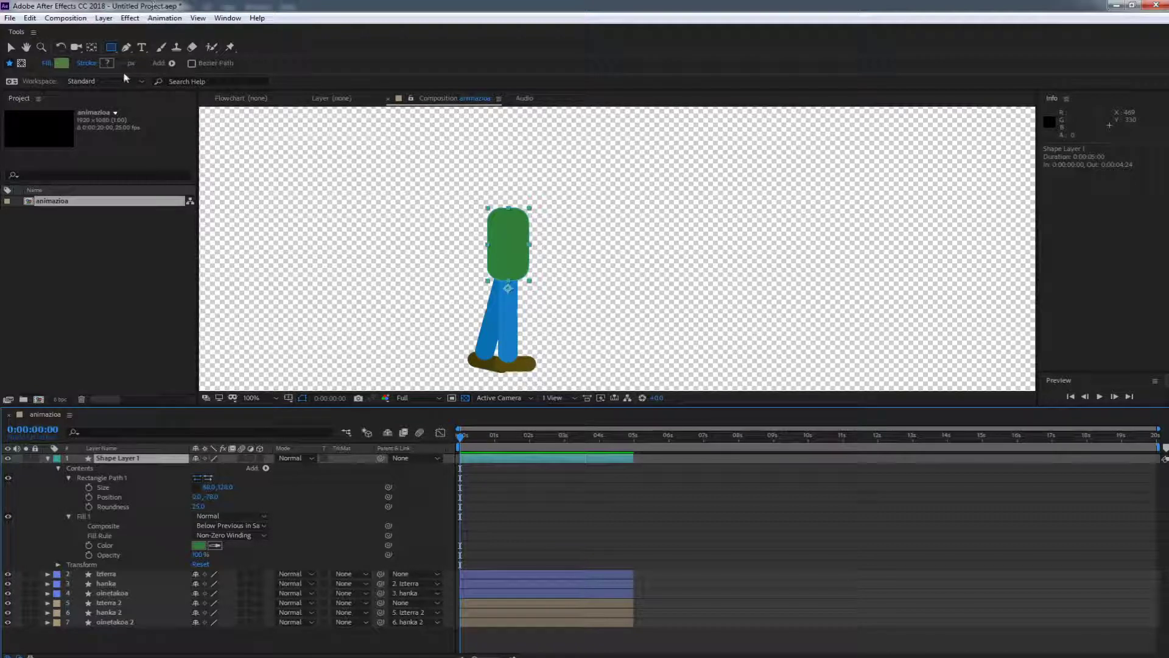
left_click(92, 48)
left_click_drag(508, 288, 510, 278)
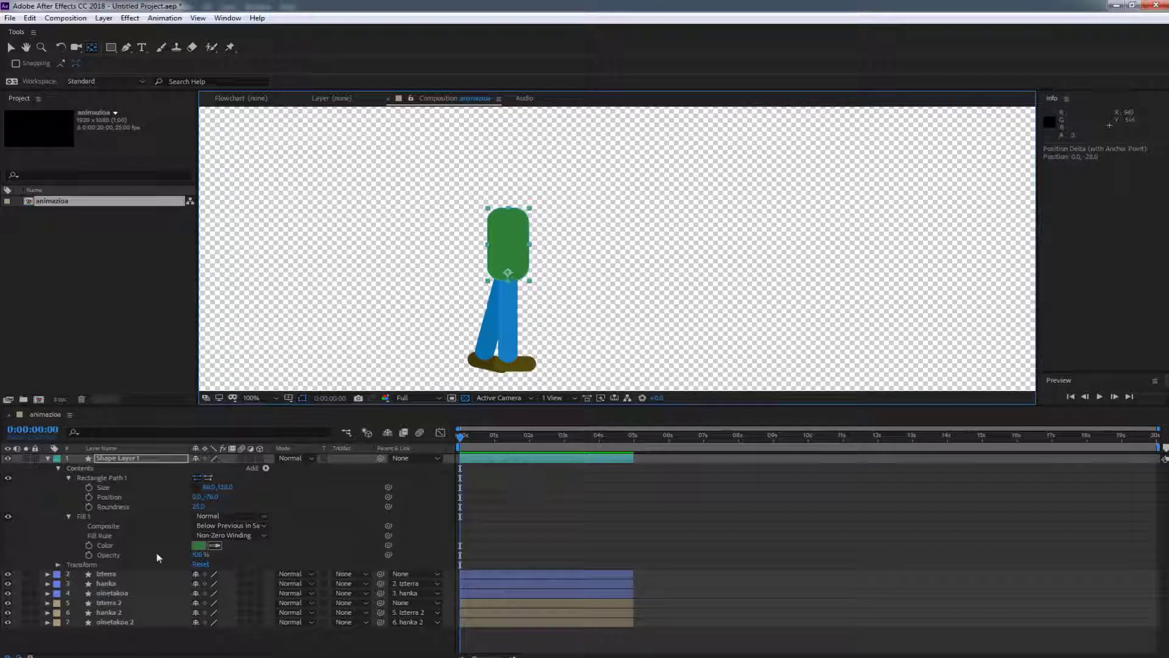
Try a much lower roundness on the torso, test rotating the layer about its hip anchor point, and undo both changes.
left_click_drag(198, 508, 182, 506)
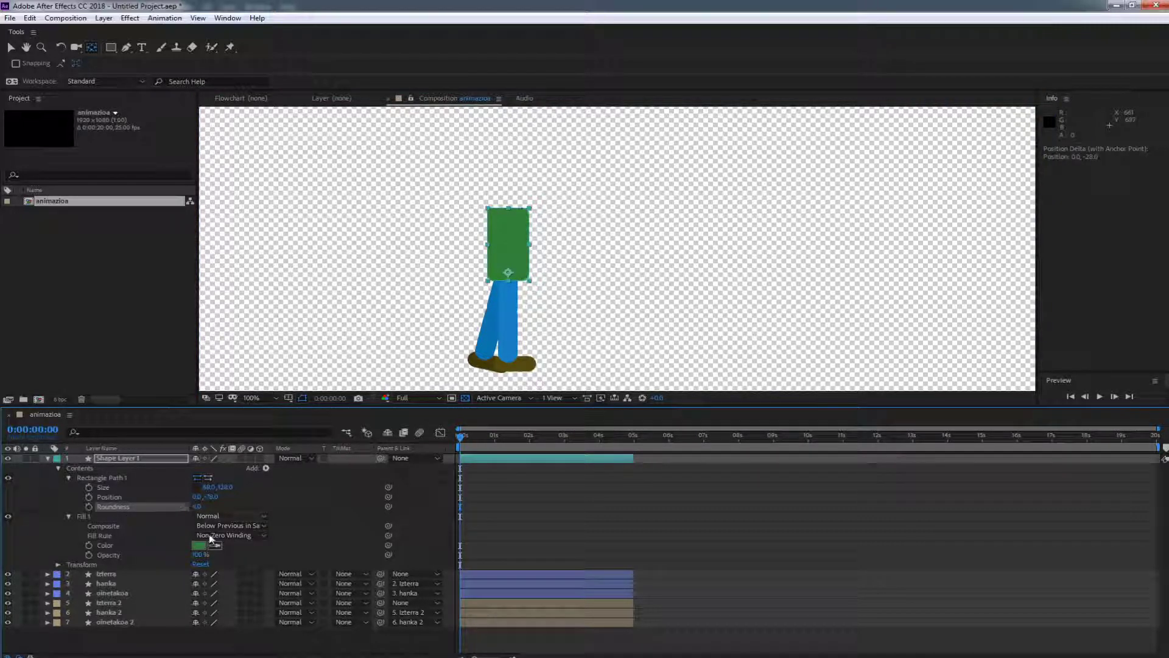
key("ctrl+z")
key("r")
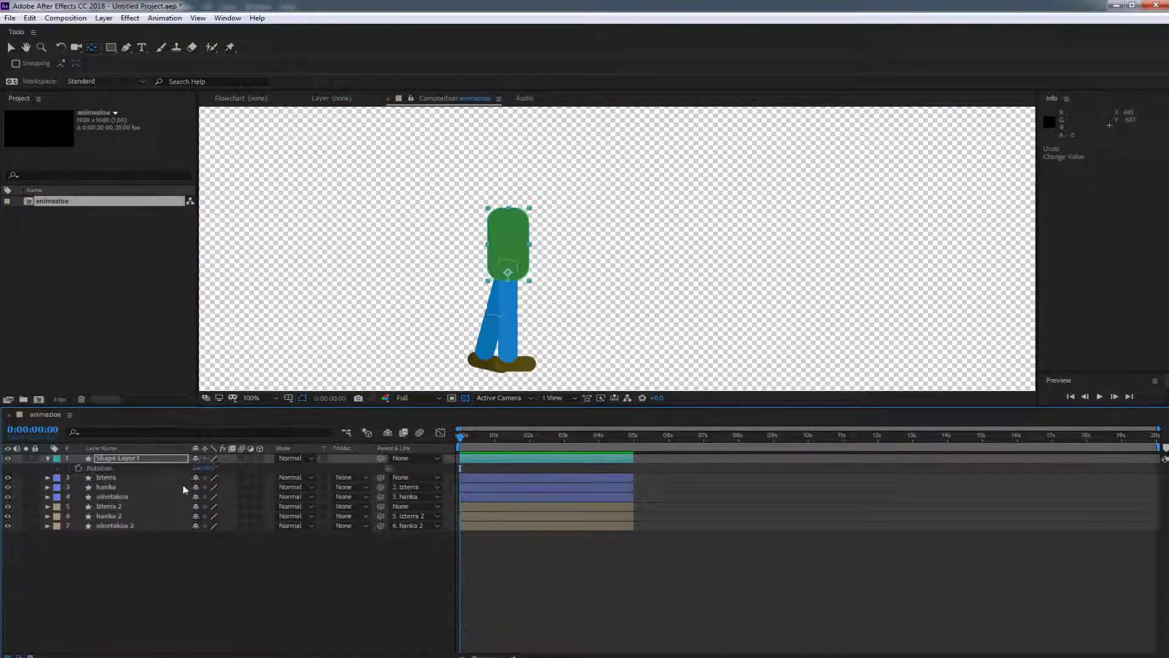
mouse_move(207, 467)
left_mouse_down()
mouse_move(228, 468)
mouse_move(205, 468)
left_mouse_up()
key("ctrl+z")
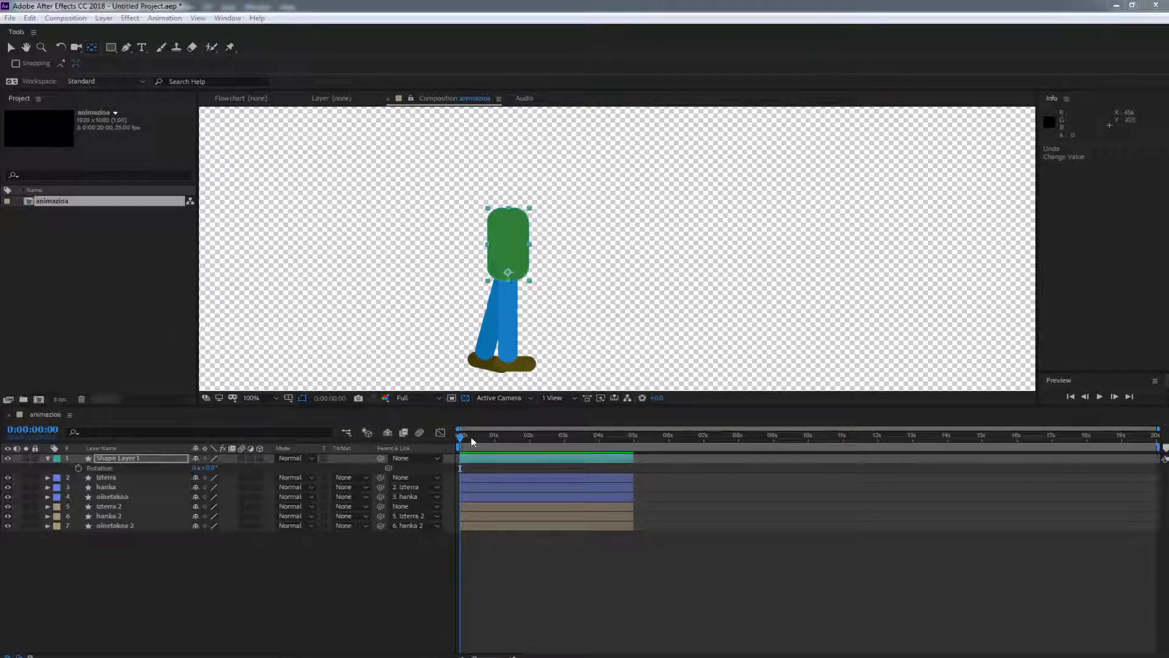
Parent the izterra and izterra 2 layers to the torso layer Shape Layer 1.
left_click_drag(461, 437, 315, 429)
left_click(110, 457)
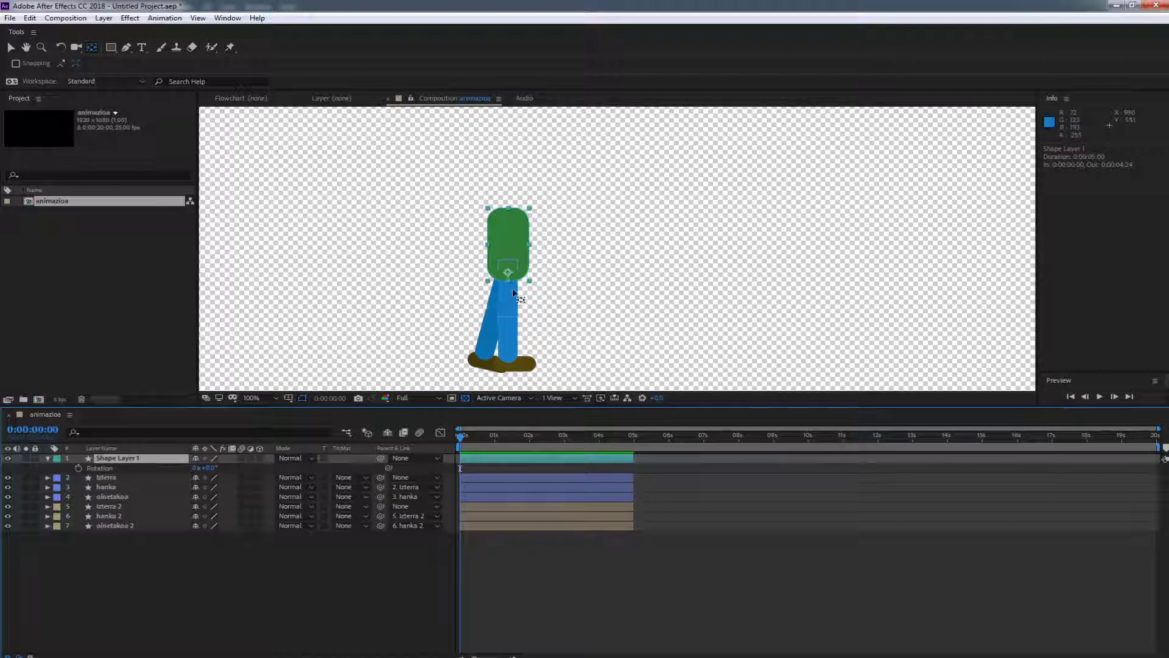
left_click(111, 478)
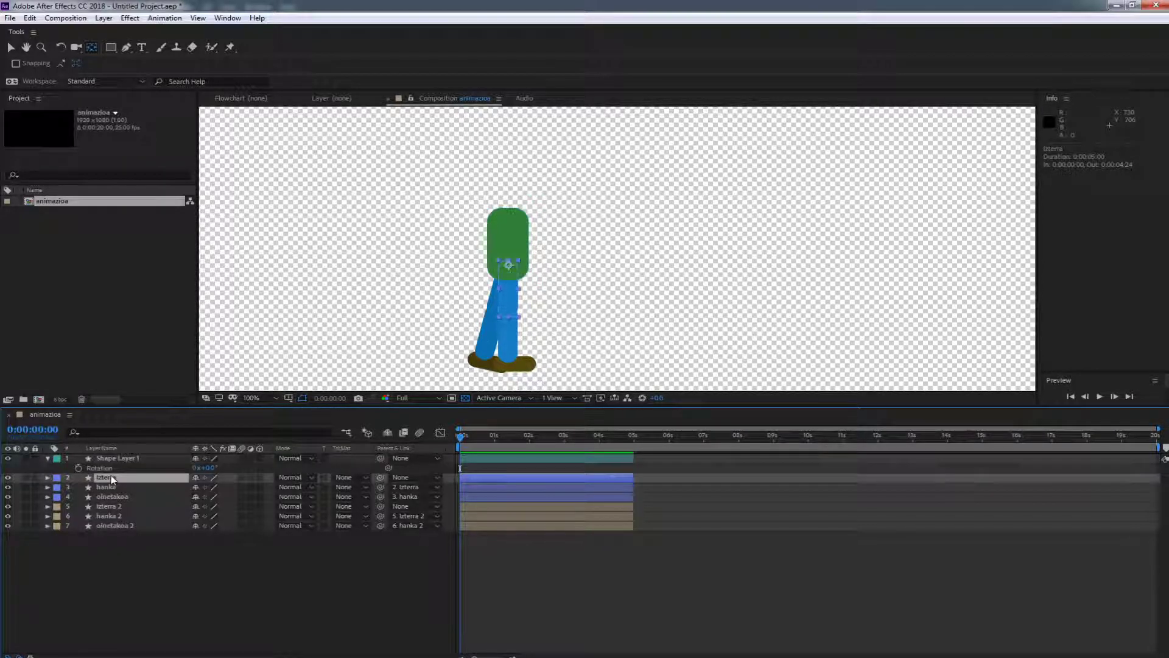
left_click(110, 507, "ctrl")
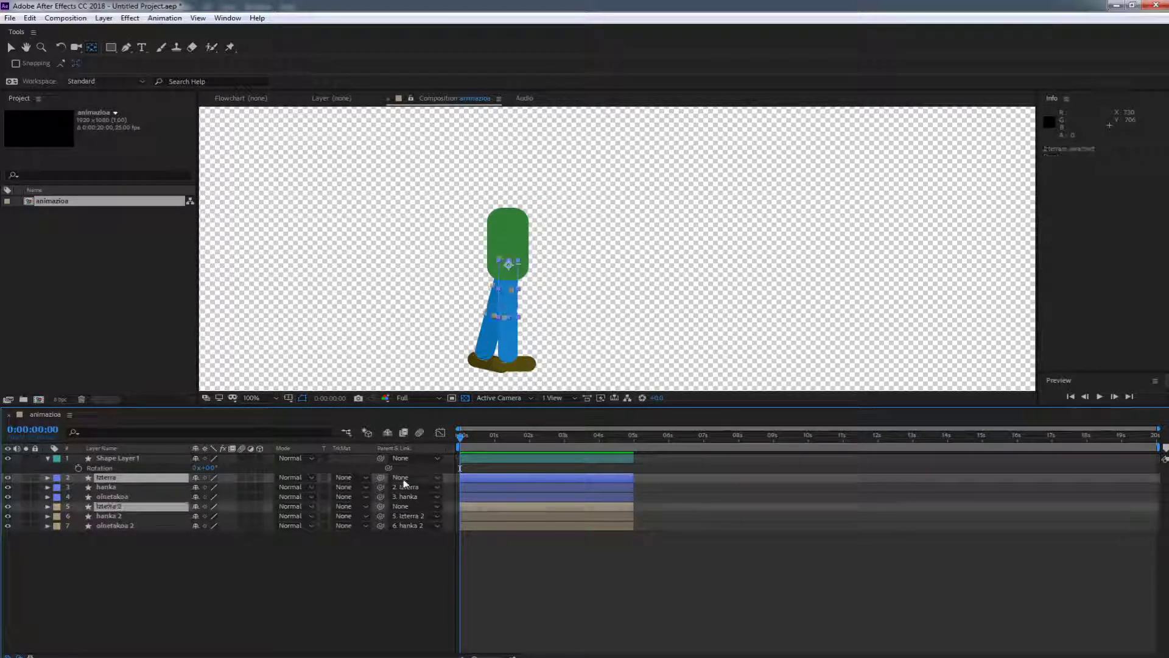
left_click_drag(380, 477, 119, 462)
Rename the torso layer Shape Layer 1 as gorputza.
left_click(119, 462)
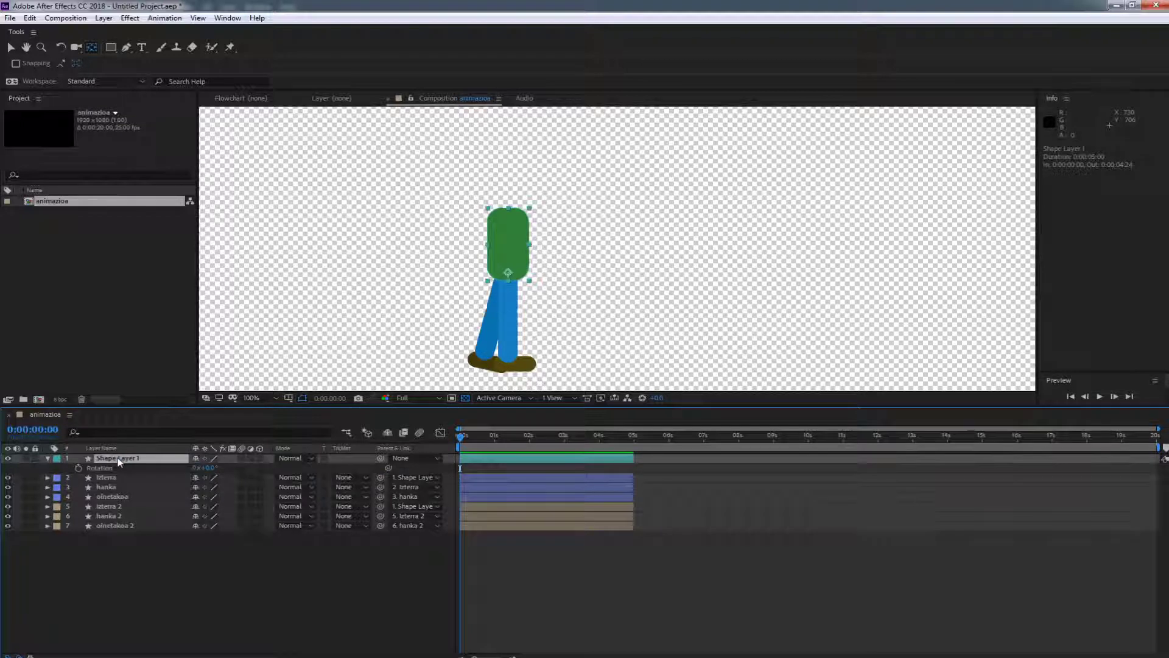
key("Return")
type("gorputza")
key("Return")
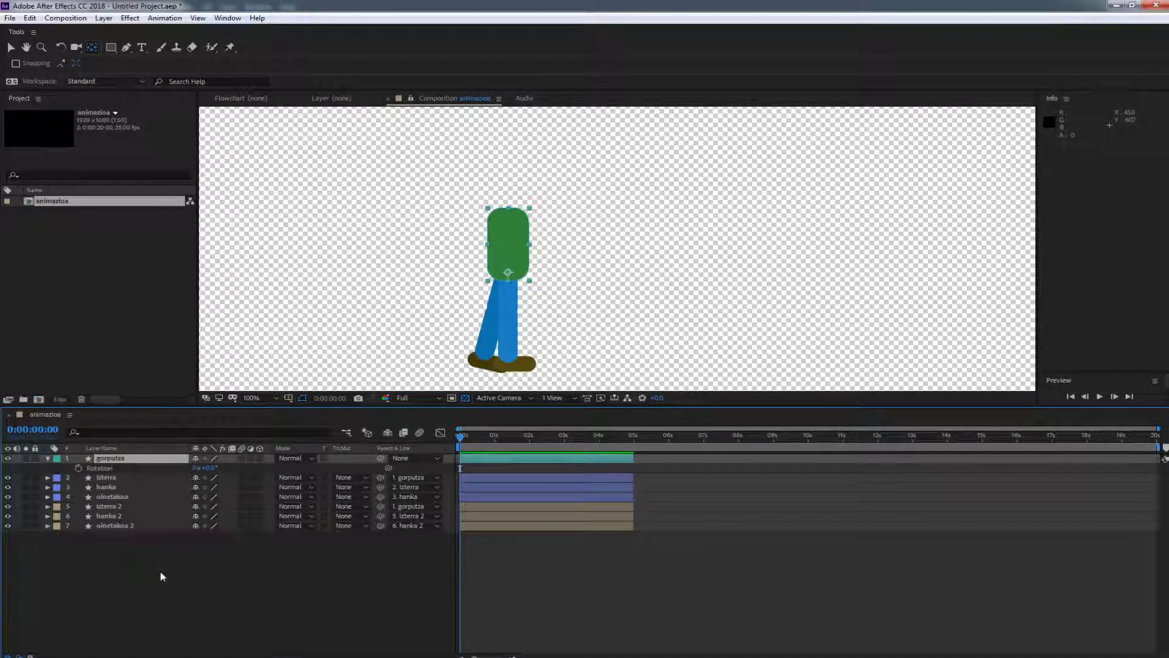
Create another new shape layer above gorputza and add a rectangle path to its contents.
right_click(110, 558)
mouse_move(138, 435)
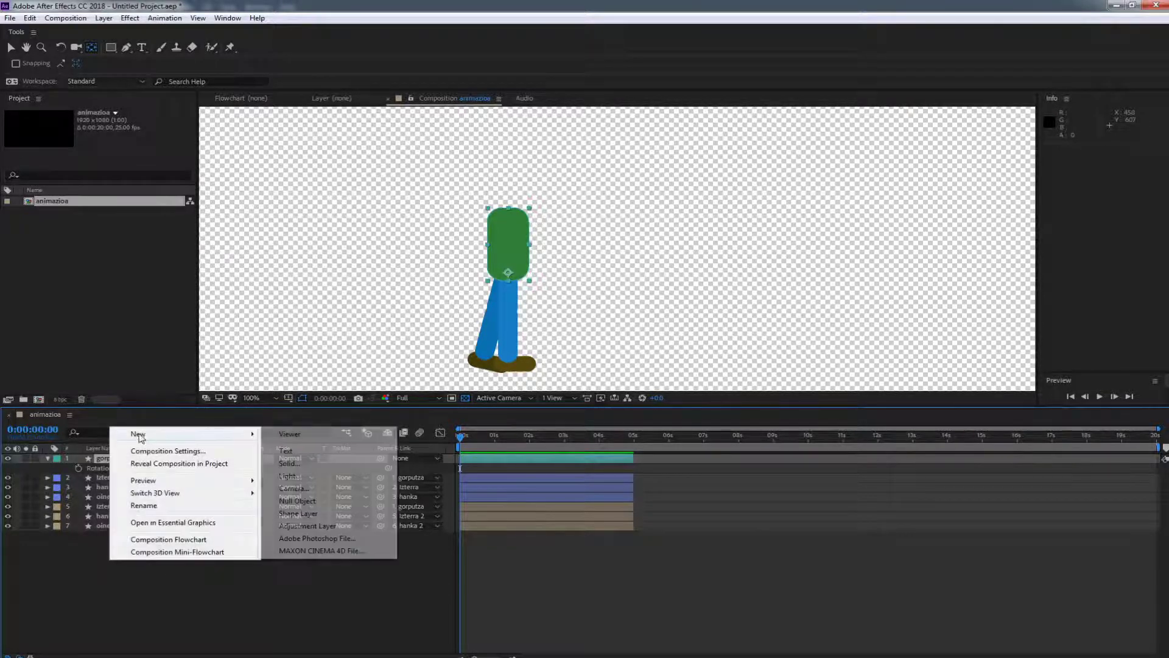
left_click(298, 514)
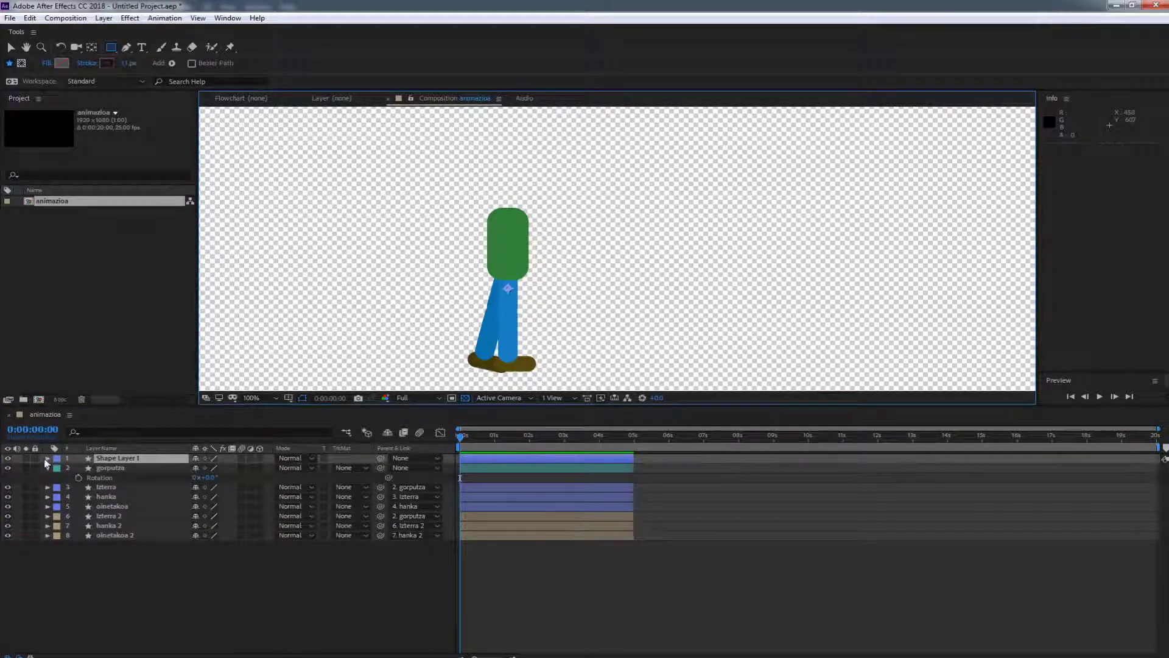
left_click(48, 459)
left_click(267, 468)
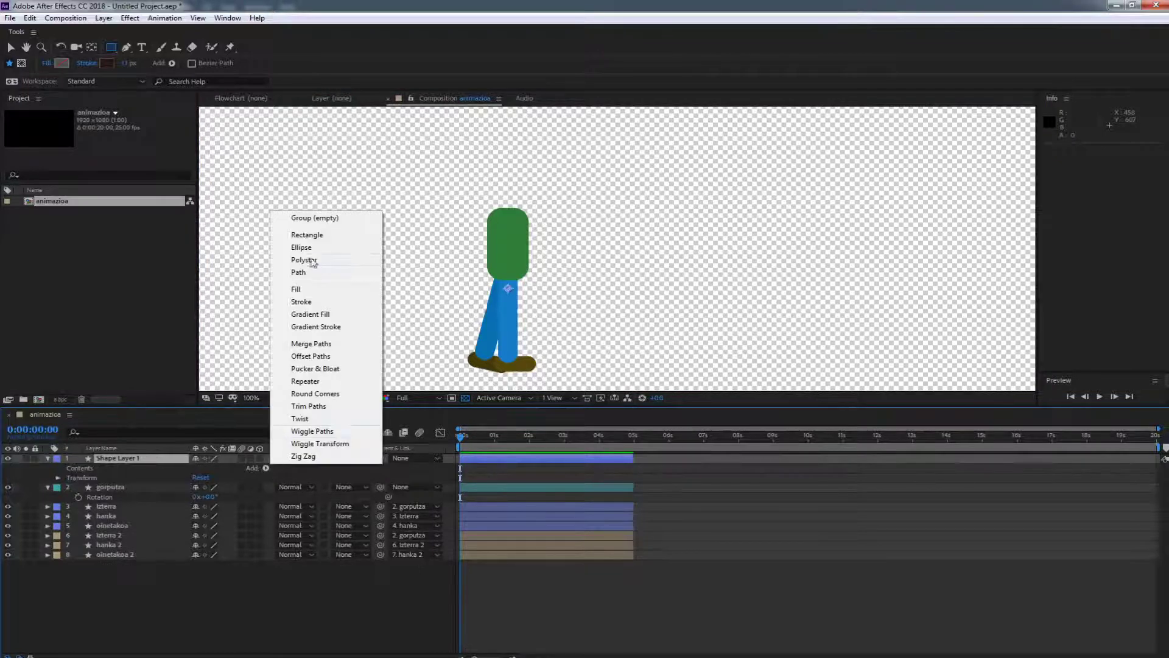
left_click(314, 237)
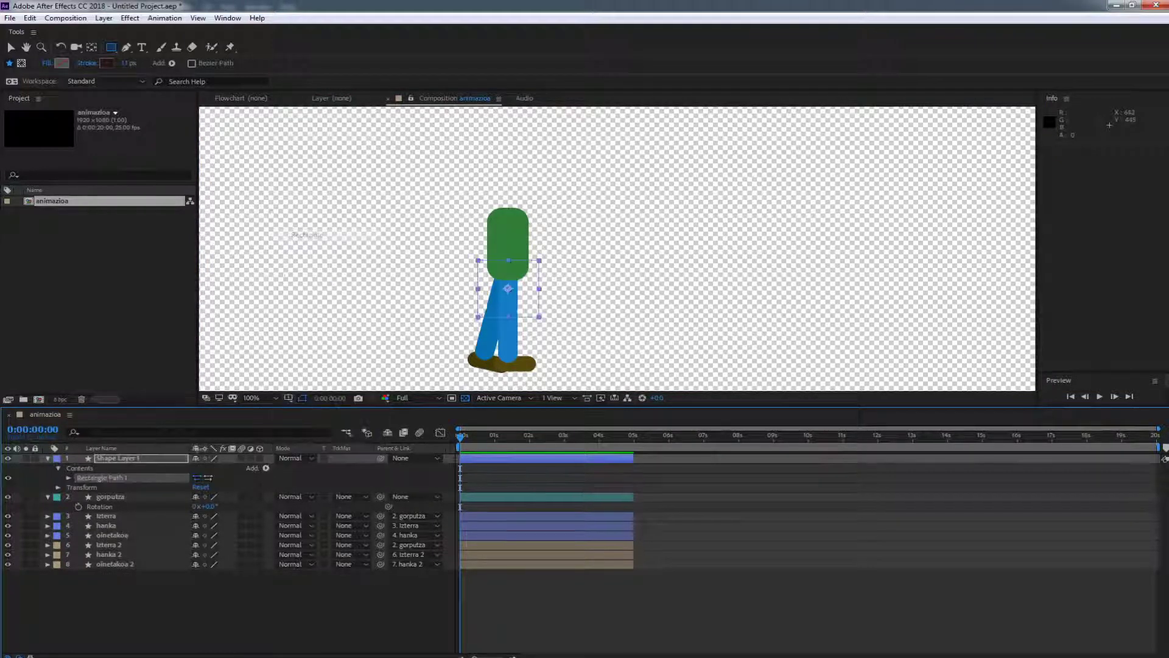
Set the new rectangle path's roundness to 25 and narrow its size to about 33 by 100.
left_click(69, 478)
left_click(196, 508)
type("25")
key("Return")
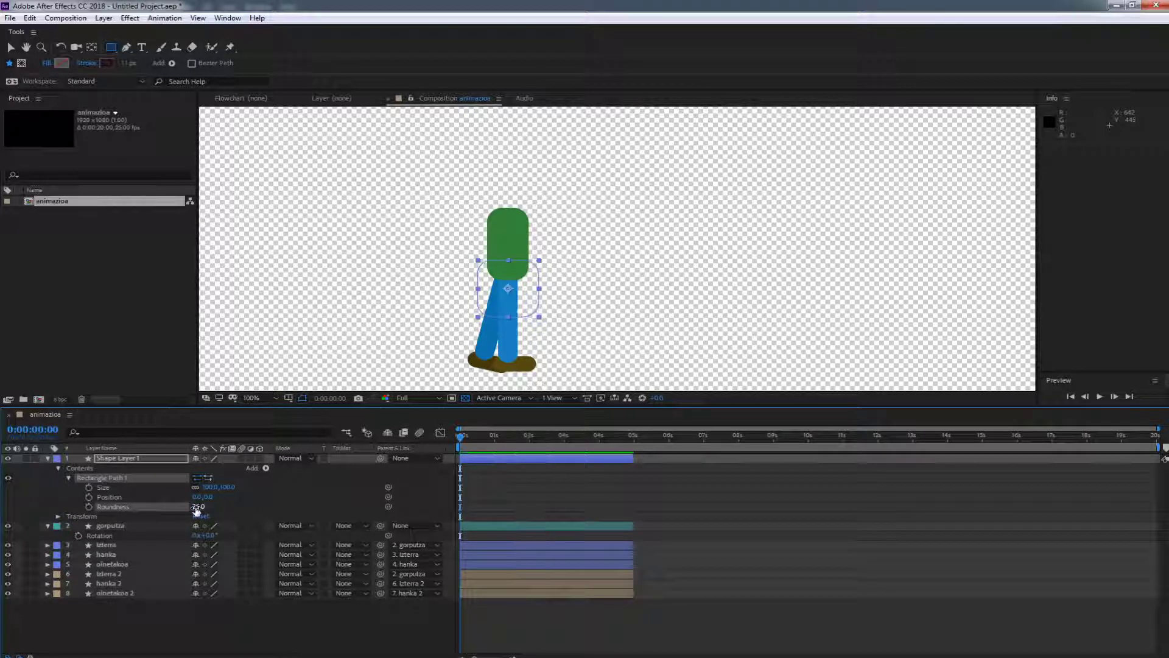
left_click_drag(210, 488, 154, 488)
Add a fill to the arm rectangle, sample the torso's green for it, and make the color slightly lighter.
left_click(266, 468)
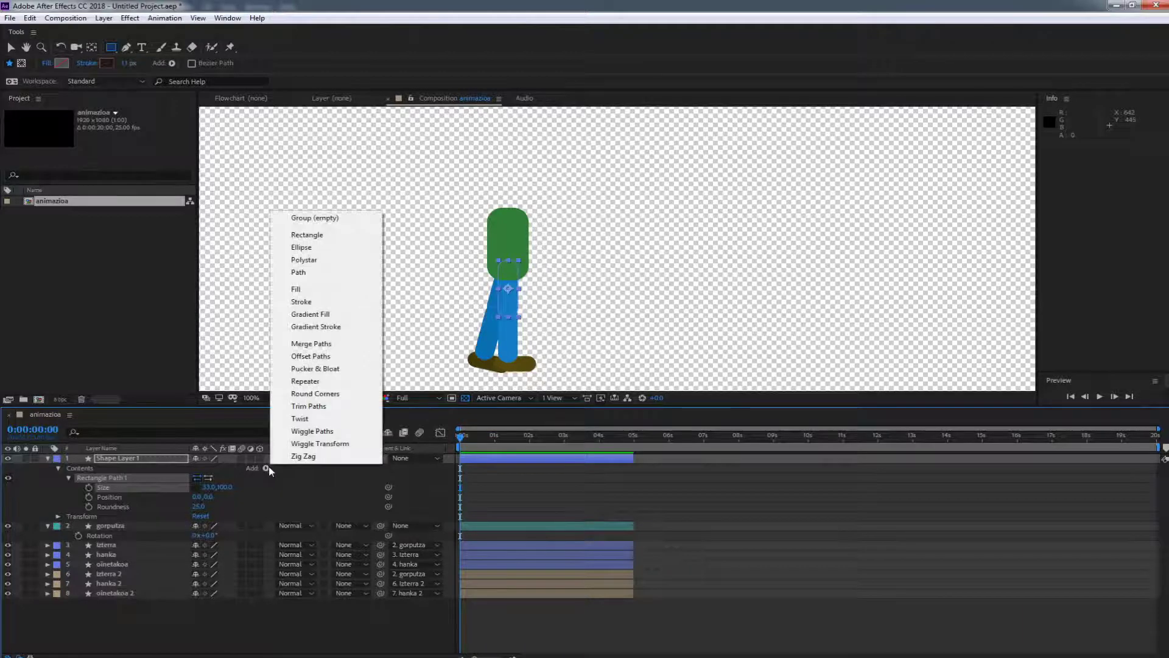
left_click(298, 288)
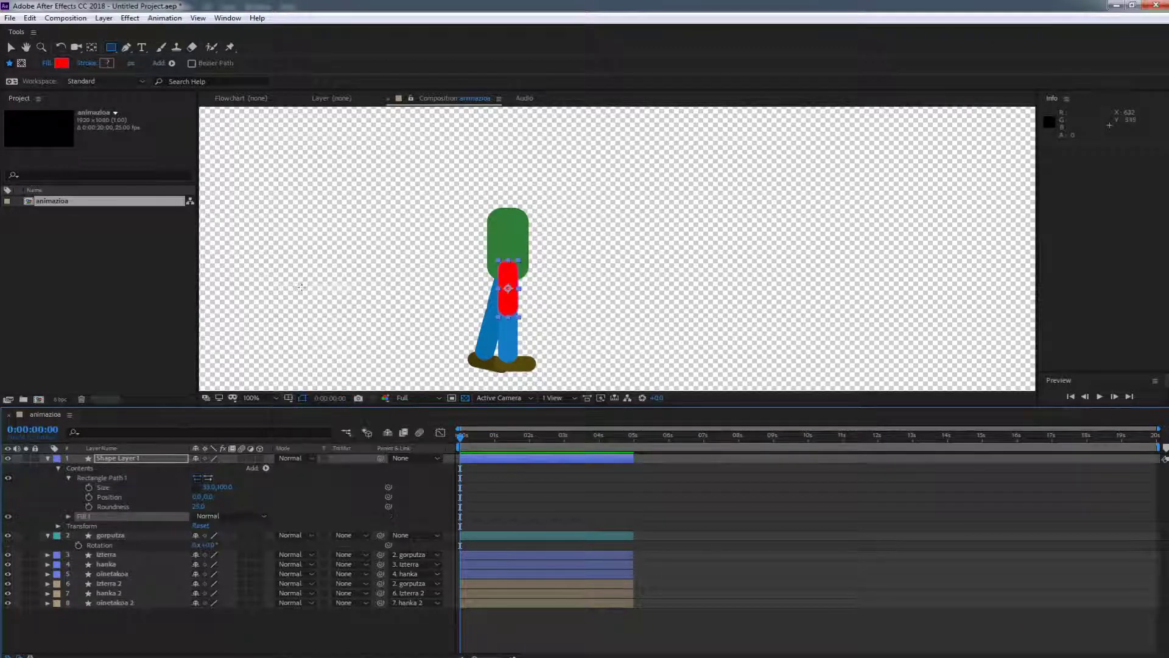
left_click(68, 516)
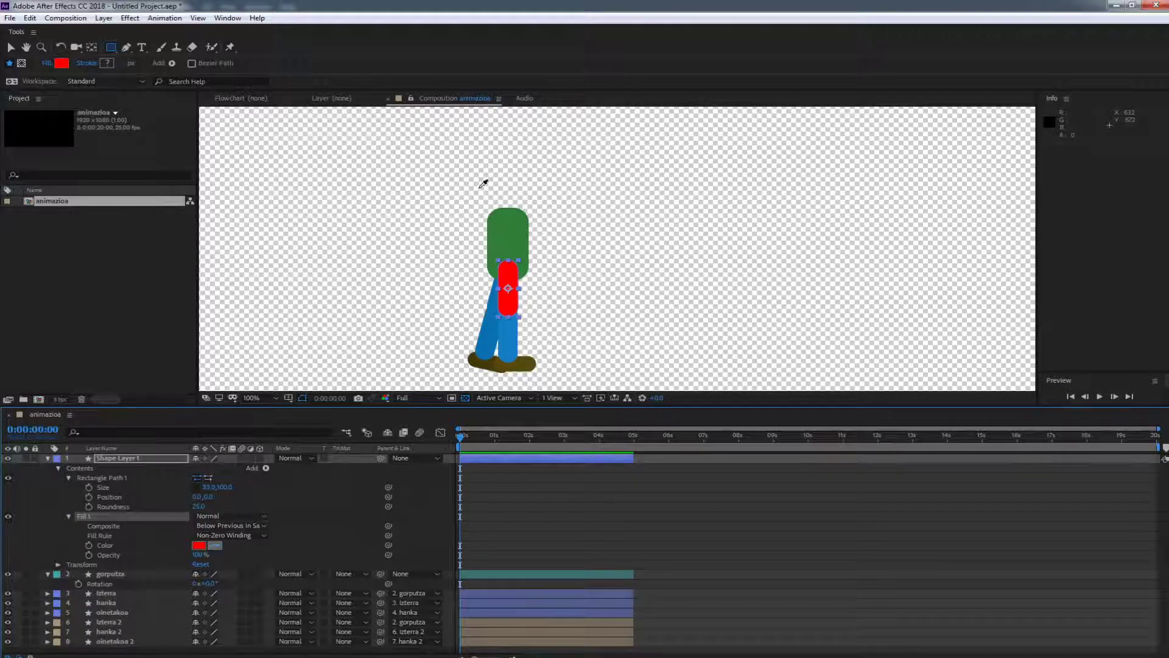
left_click(510, 228)
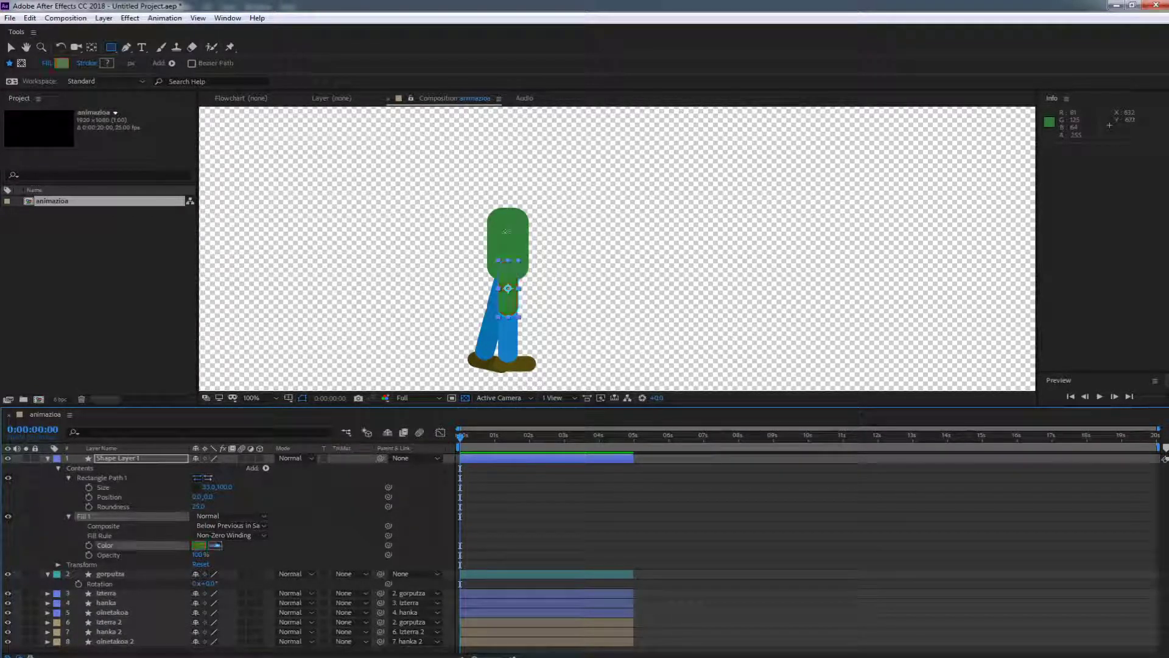
left_click(199, 545)
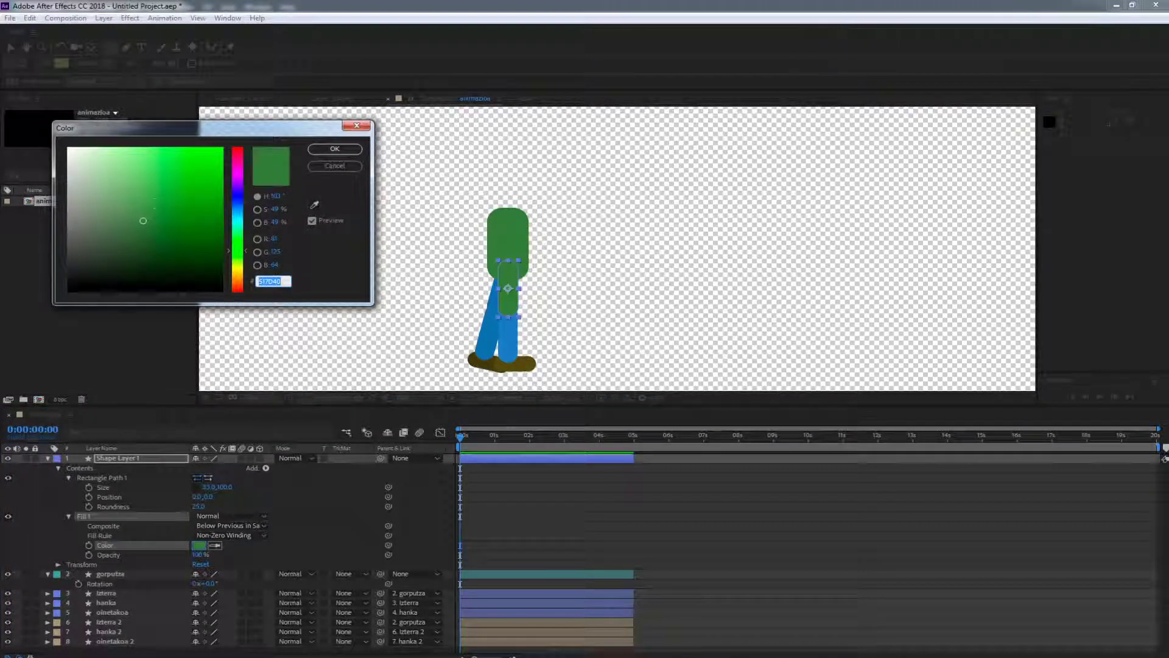
left_click_drag(145, 220, 140, 208)
left_click(345, 150)
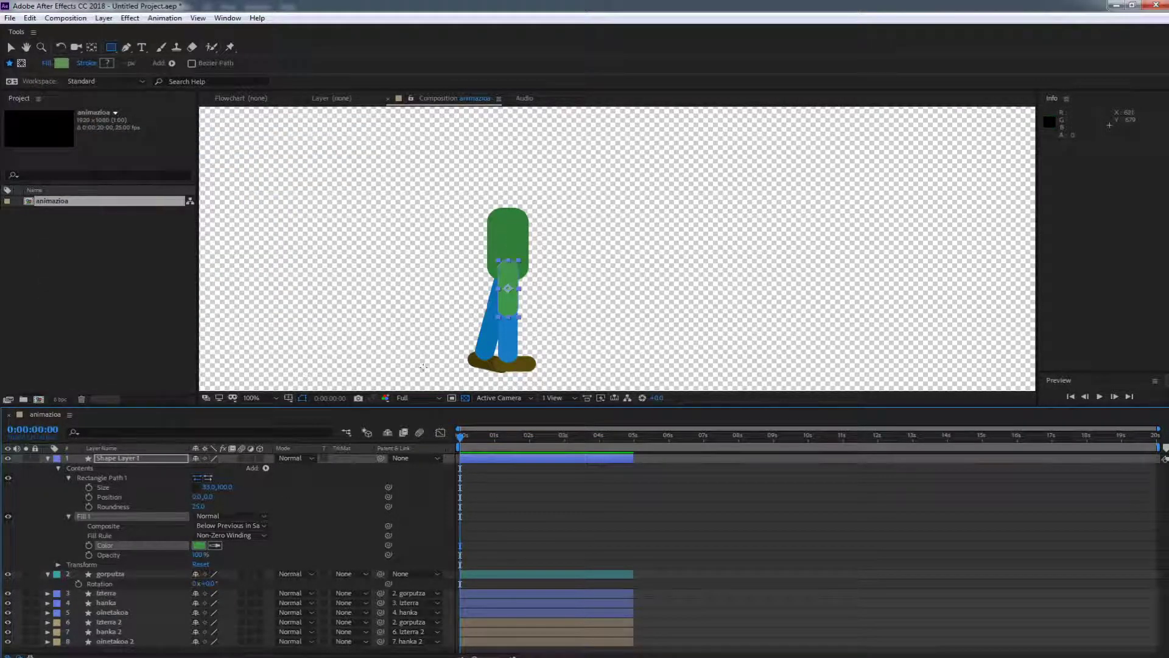
Move the arm rectangle up to position 0, -71 and place the layer's anchor point at the shoulder.
left_click_drag(208, 497, 174, 495)
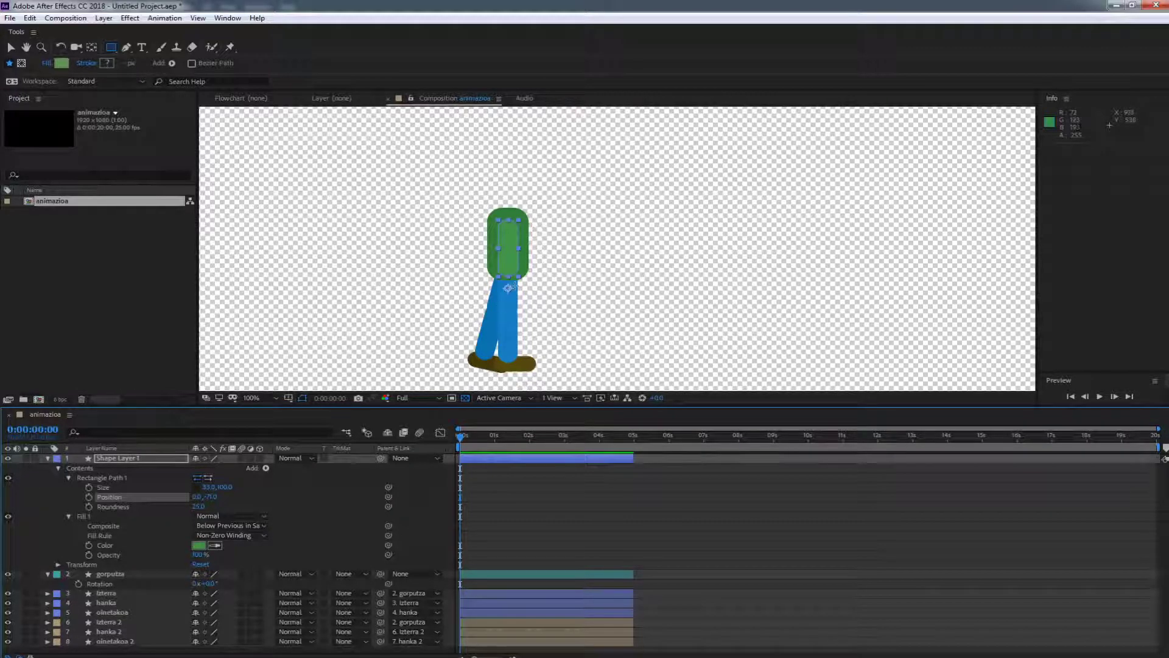
left_click(91, 47)
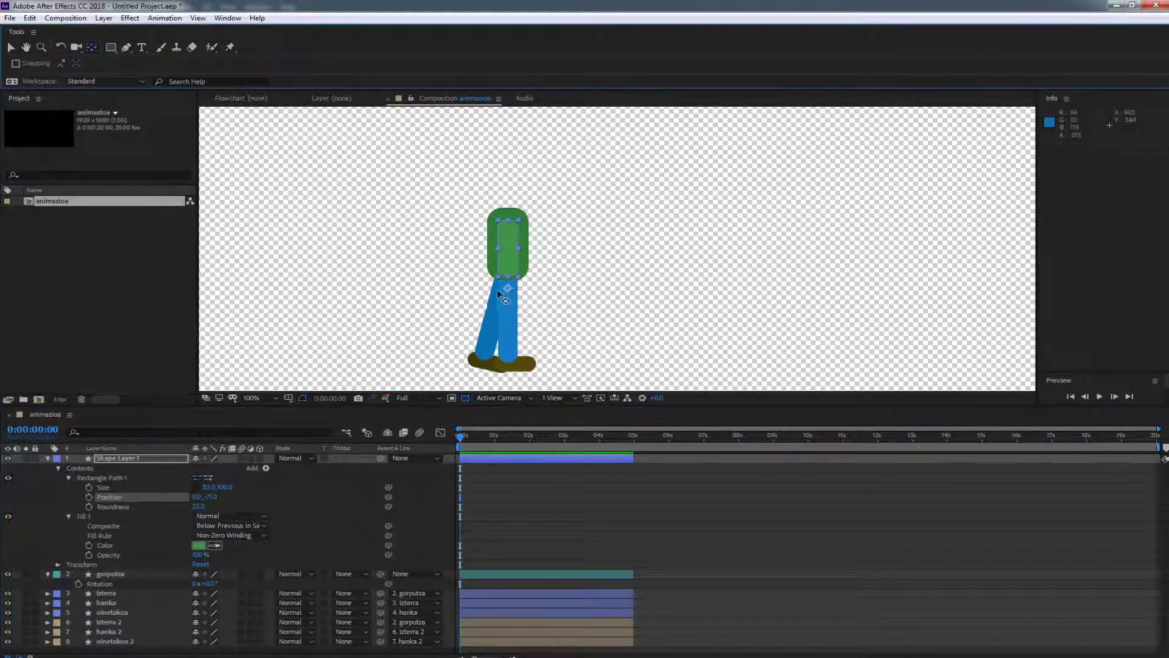
left_click_drag(508, 288, 507, 227)
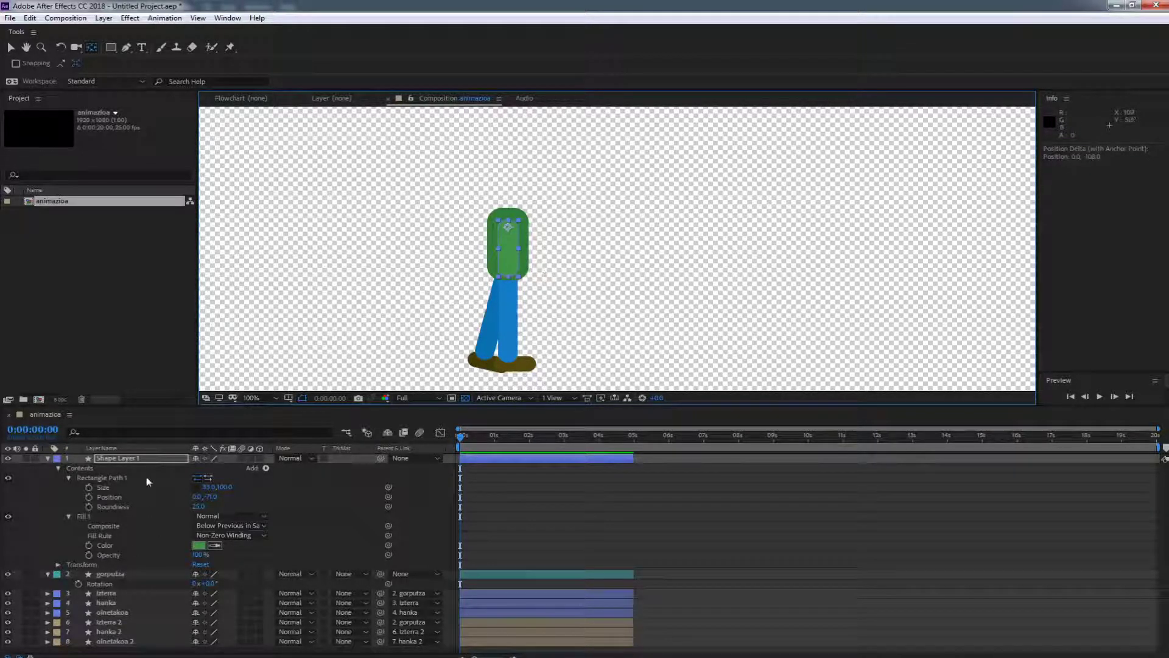
Test rotating the arm layer about its shoulder anchor point and undo the rotation.
left_click(292, 543)
left_click(48, 573)
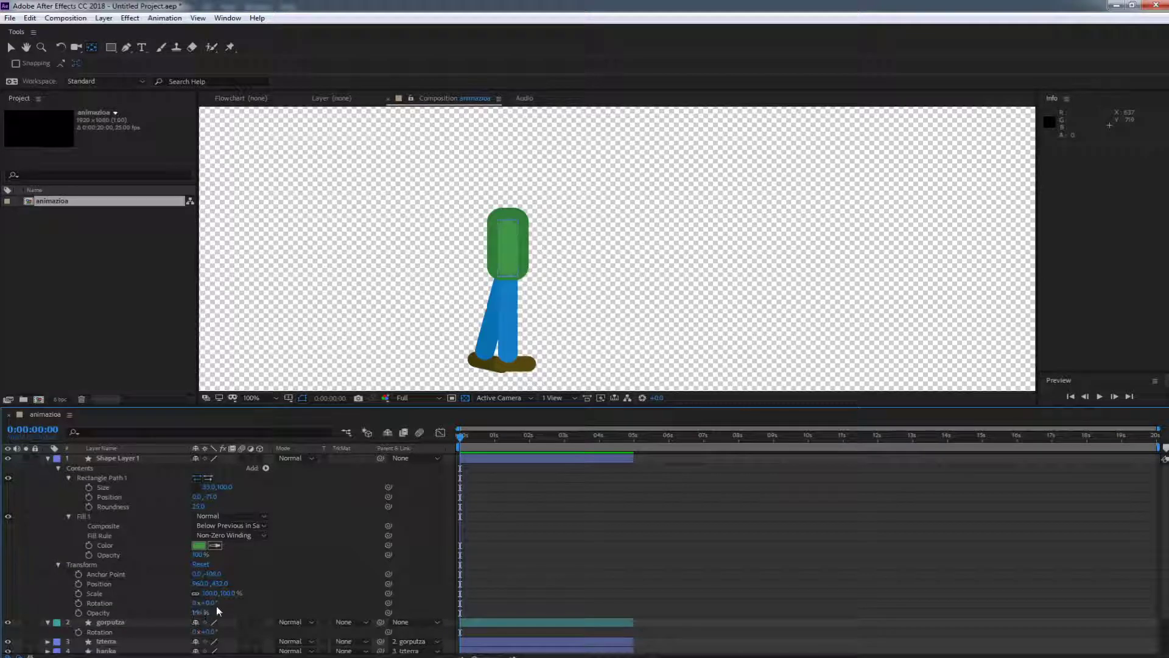
left_click_drag(210, 602, 251, 598)
key("ctrl+z")
Parent the arm layer Shape Layer 1 to the gorputza layer.
left_click(115, 459)
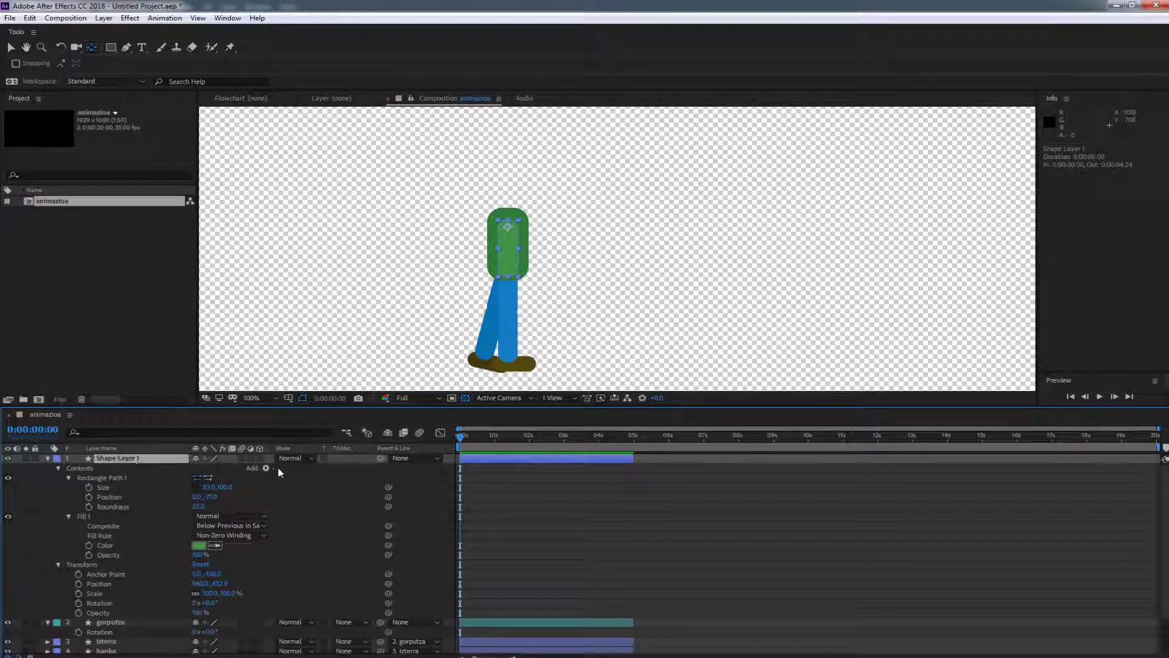
left_click(47, 458)
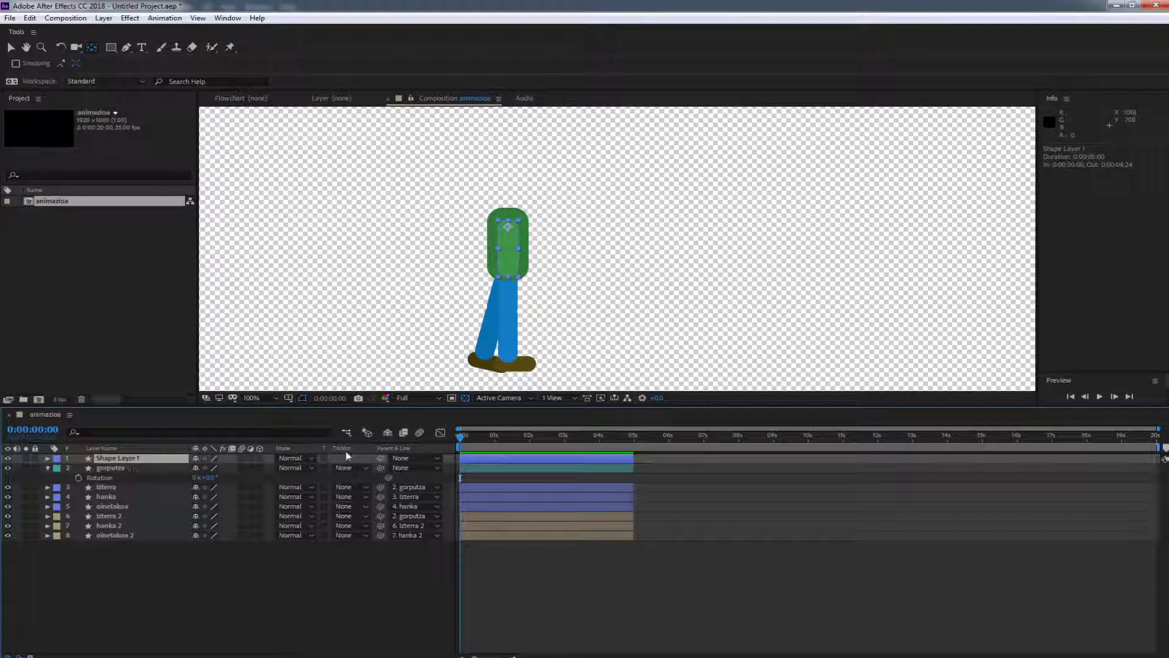
mouse_move(380, 457)
left_mouse_down()
mouse_move(272, 527)
mouse_move(106, 469)
mouse_move(118, 469)
left_mouse_up()
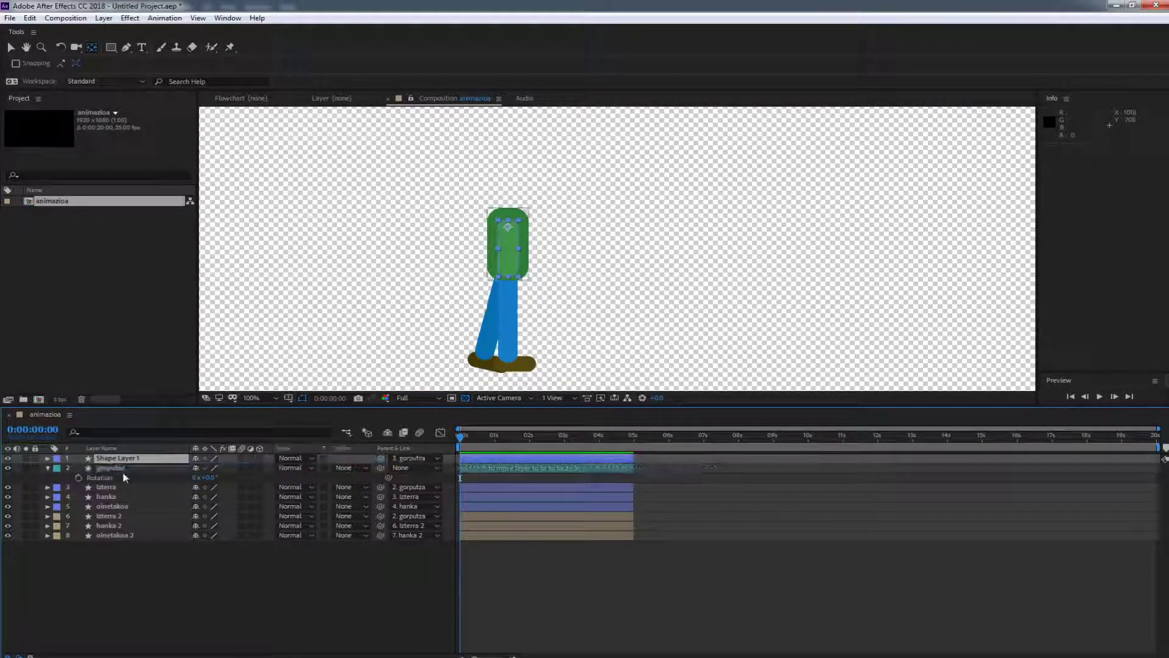
left_click(125, 468)
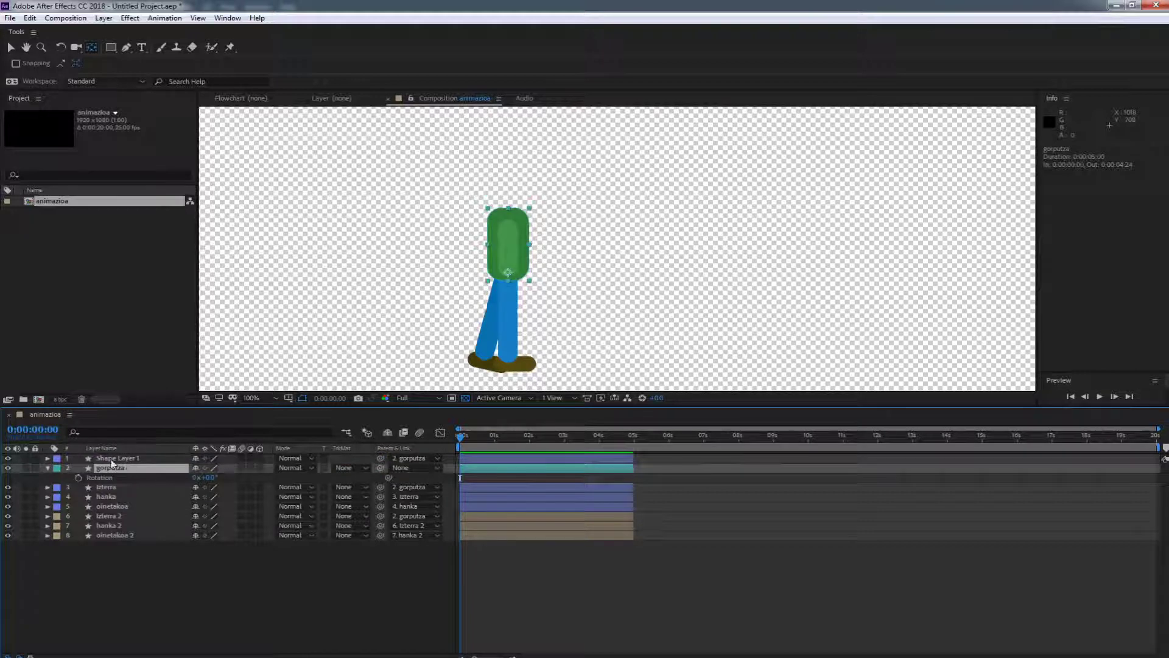
Rename the arm layer Shape Layer 1 as besoa.
left_click(110, 460)
right_click(115, 569)
mouse_move(151, 442)
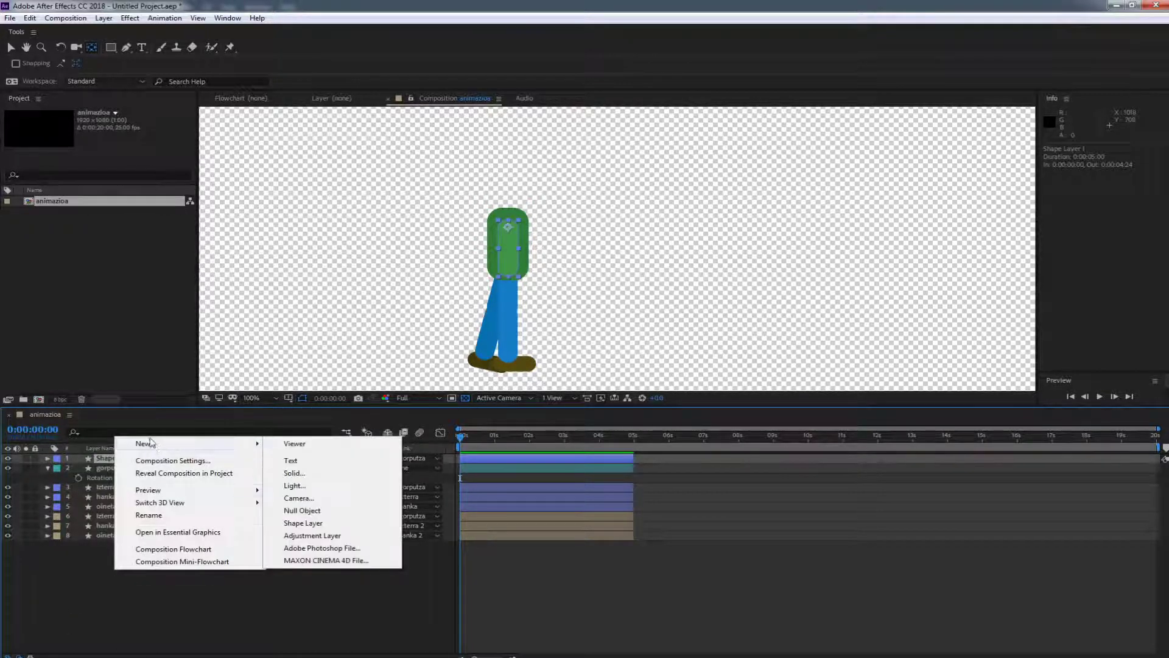
left_click(45, 644)
left_click(117, 457)
key("Return")
type("beso")
key("Return")
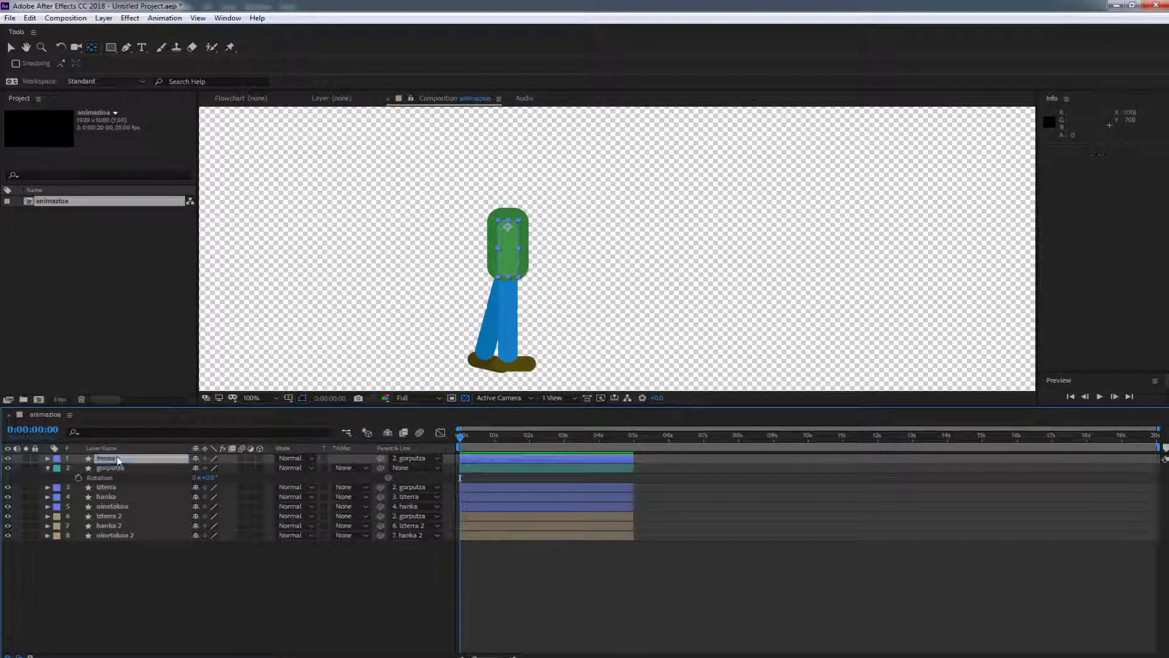
Duplicate the besoa layer to make the second arm.
left_click(112, 467)
left_click(111, 459)
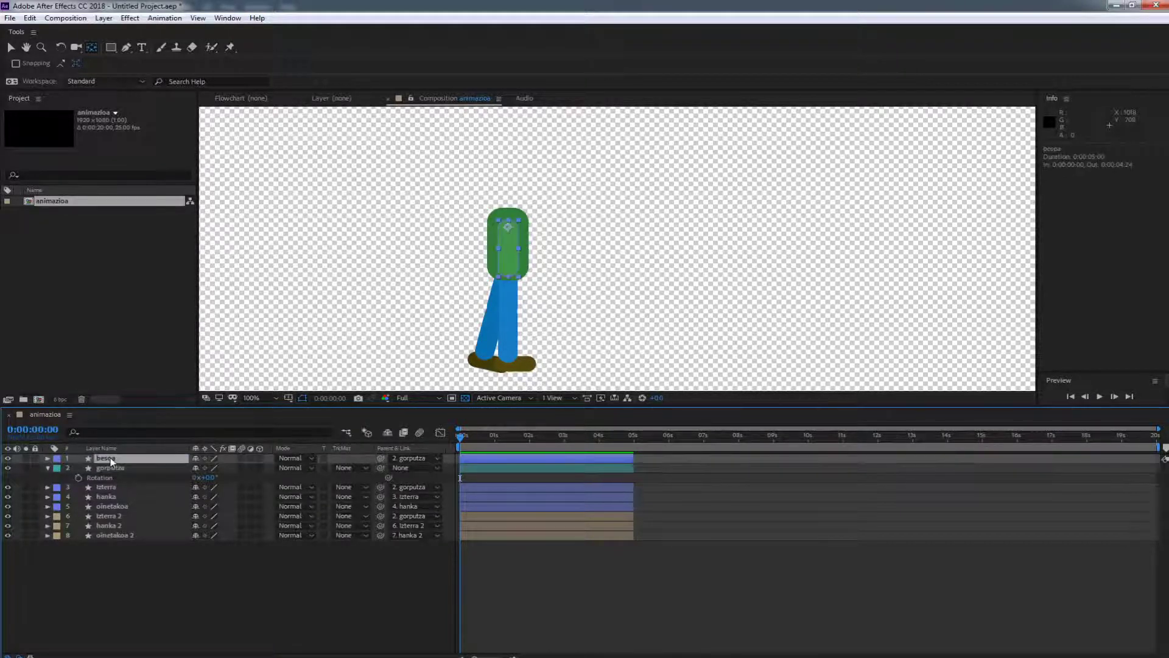
key("ctrl+d")
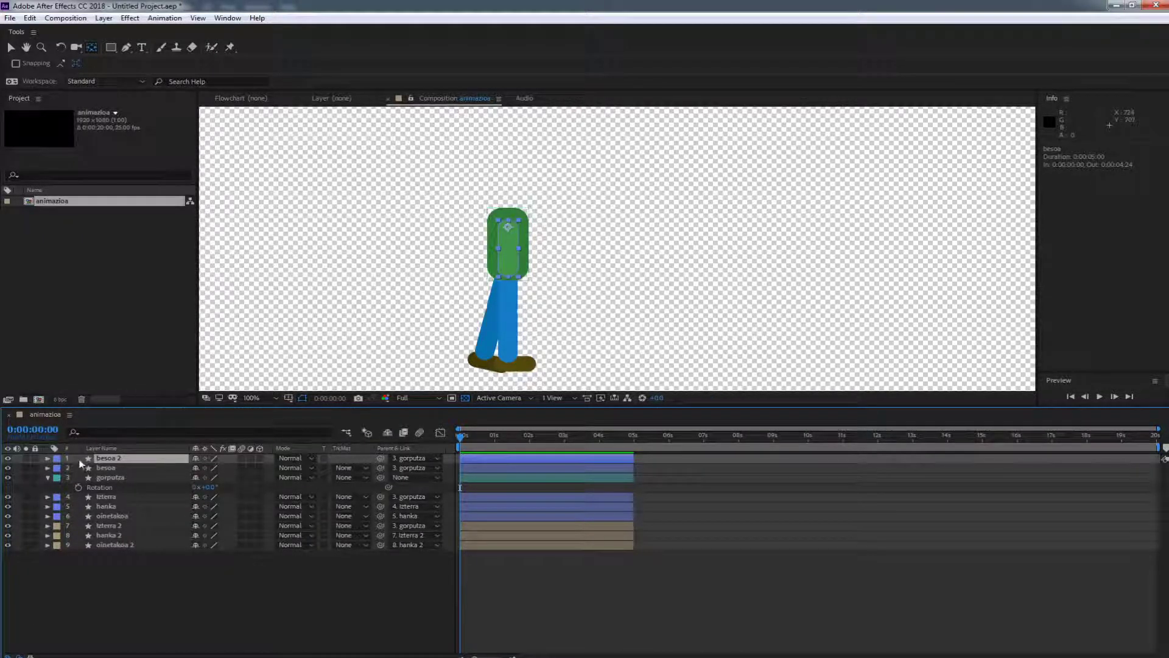
Recolor the fill of besoa 2 with the torso's sampled green, darkened slightly.
left_click(47, 458)
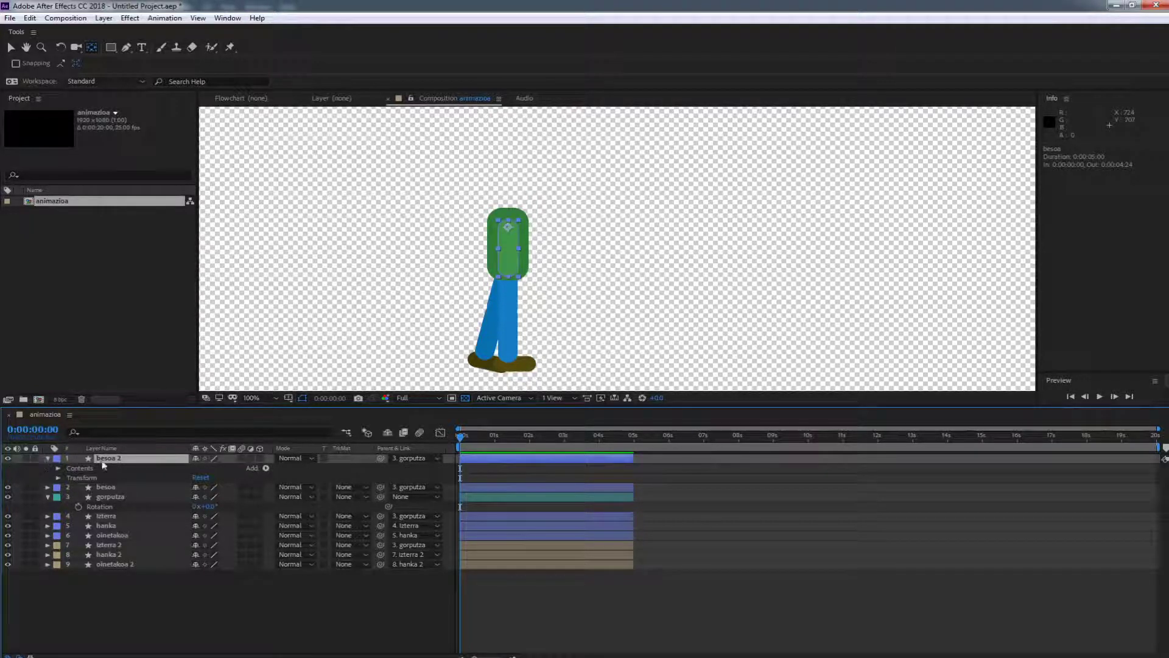
left_click(58, 478)
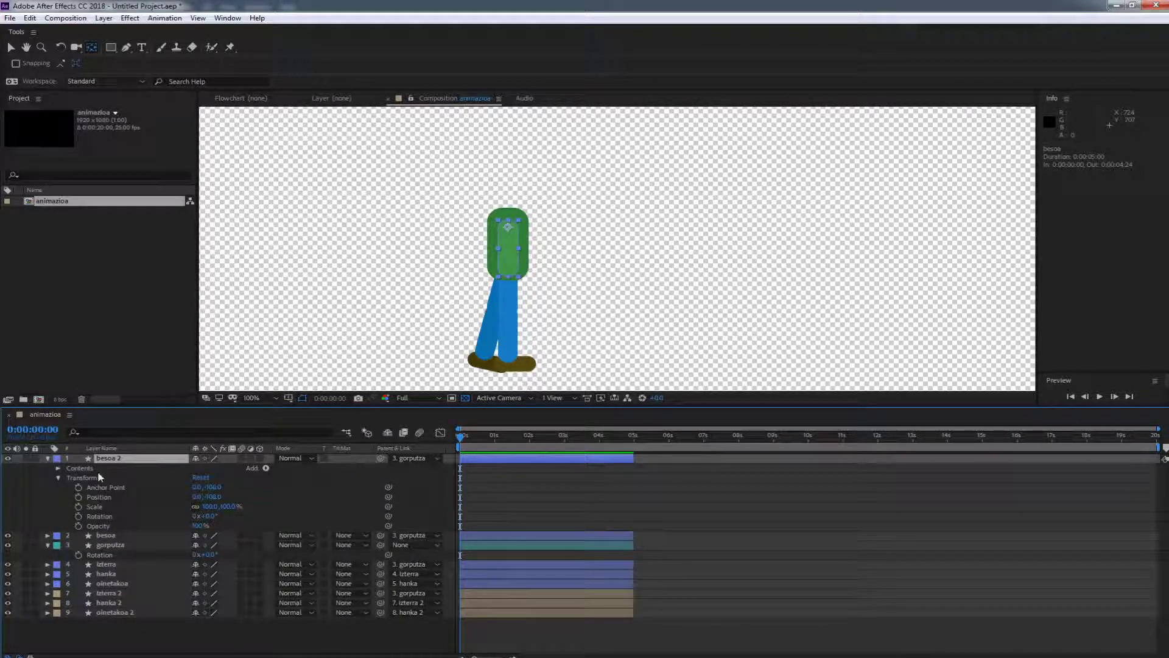
left_click(59, 469)
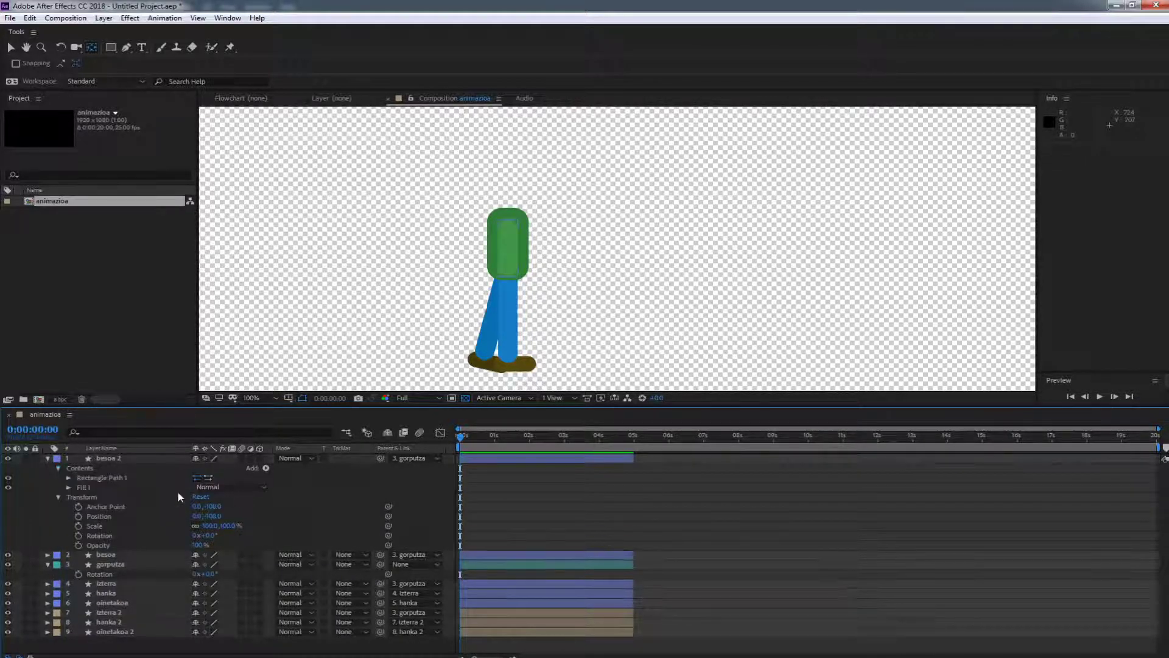
left_click(68, 487)
left_click(215, 515)
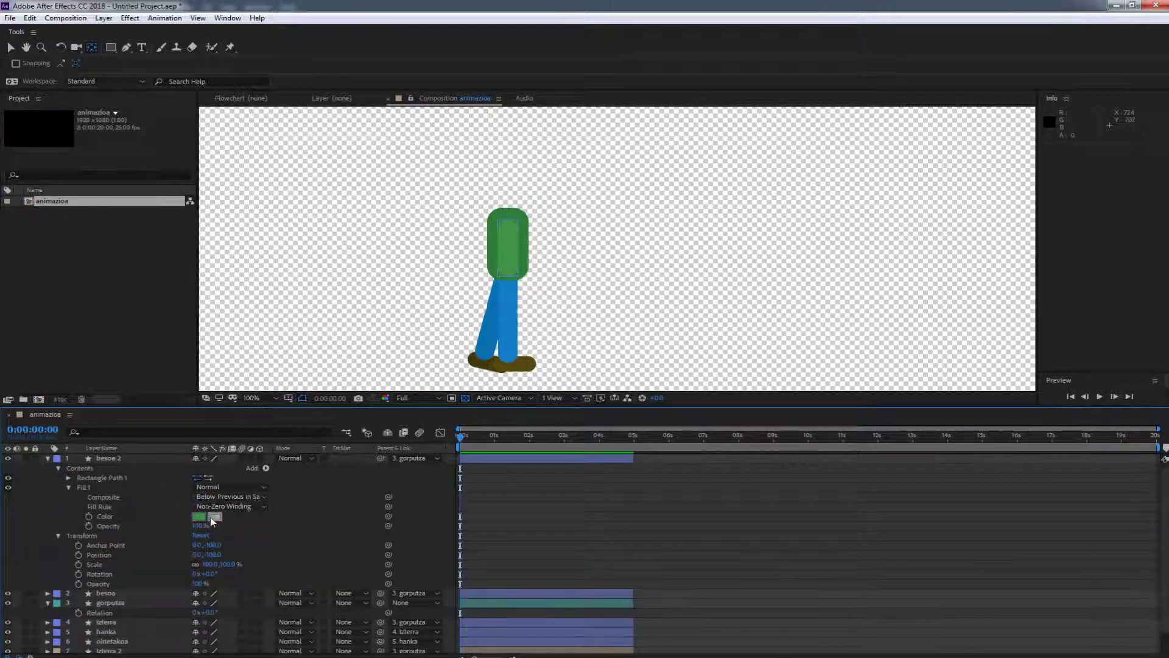
left_click(502, 215)
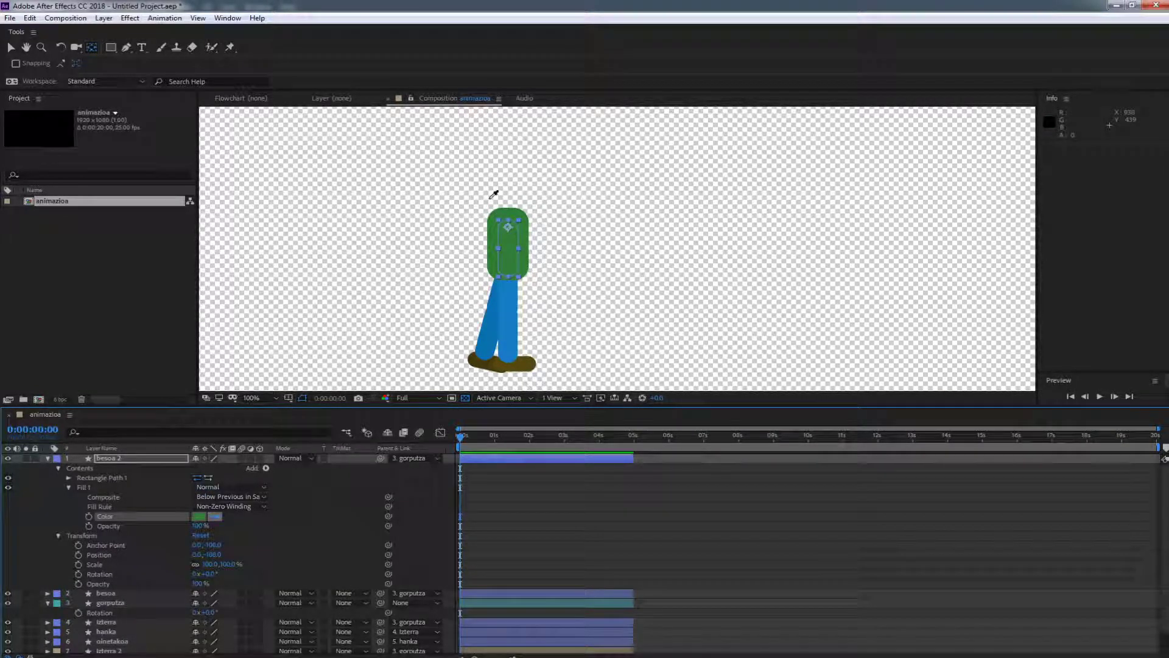
left_click(513, 213)
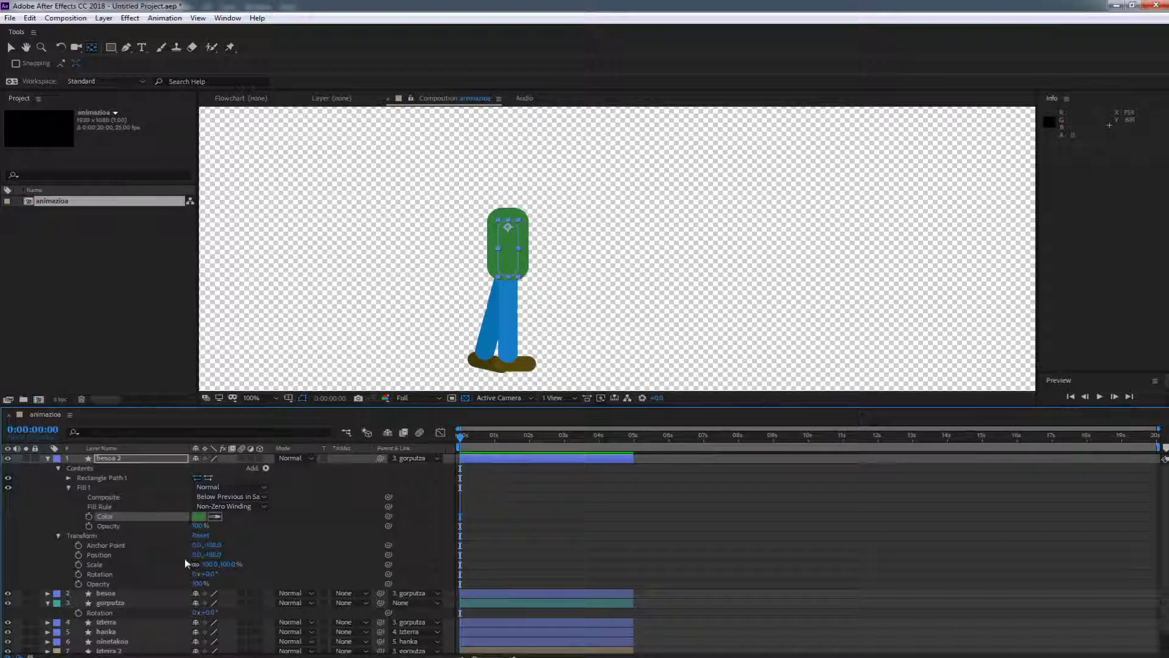
left_click(199, 516)
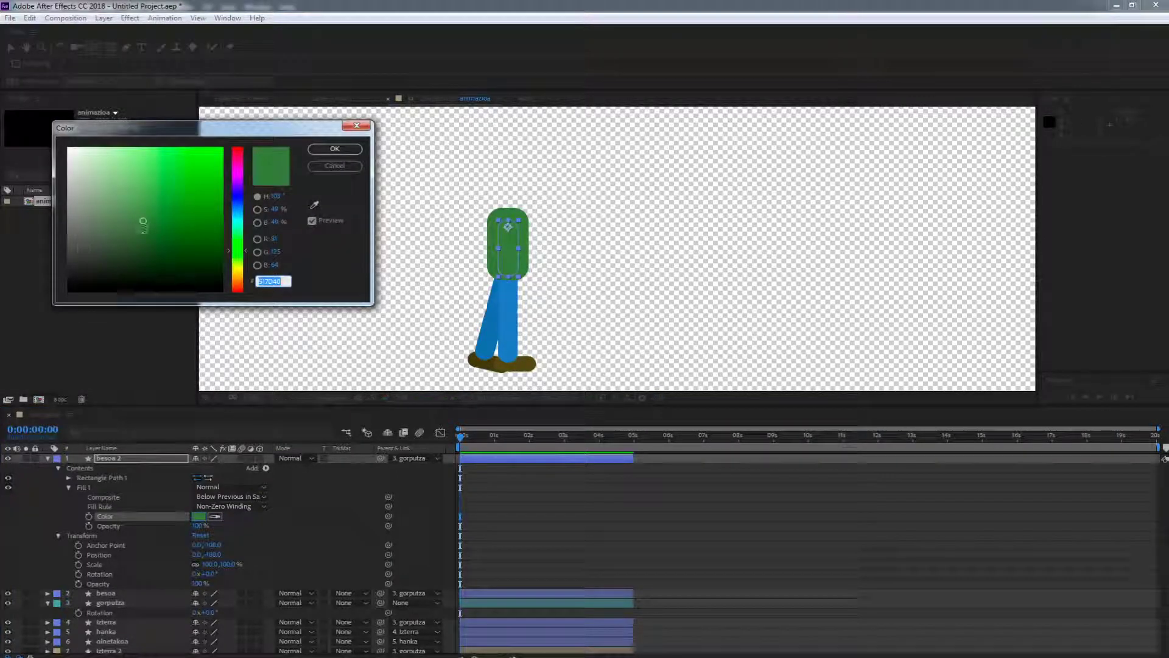
left_click(144, 229)
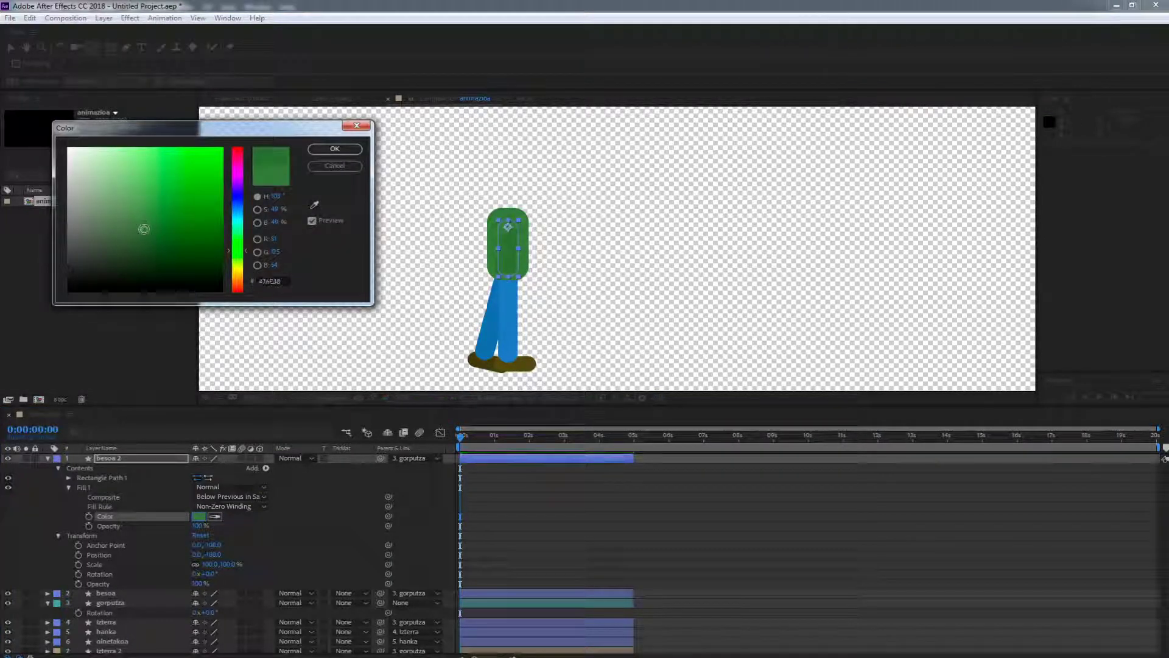
left_click(334, 149)
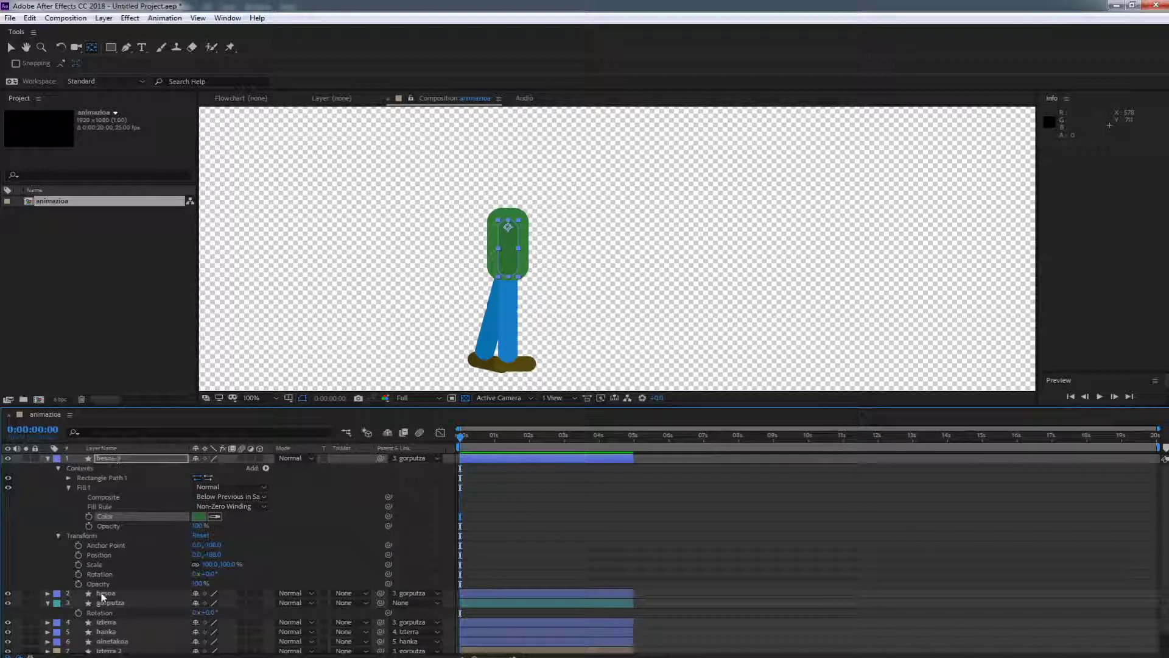
Move besoa 2 below gorputza in the layer order and rotate it to about -35° so the arm swings forward.
type("2")
left_click(116, 457)
left_click_drag(117, 461, 130, 617)
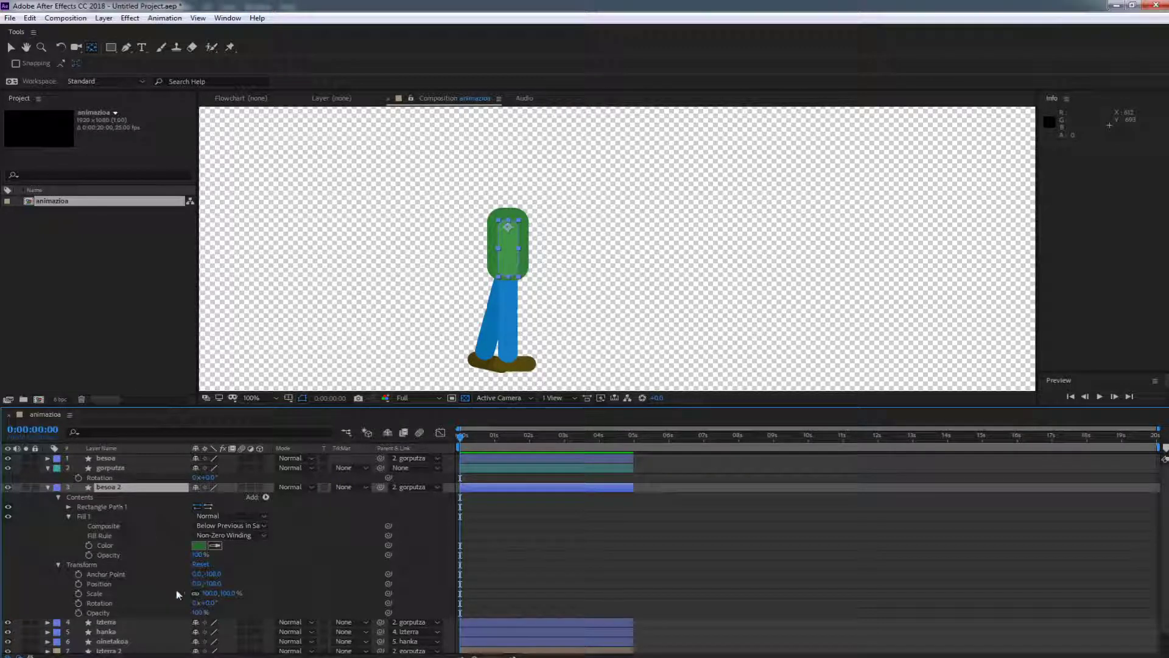
left_click_drag(208, 604, 557, 423)
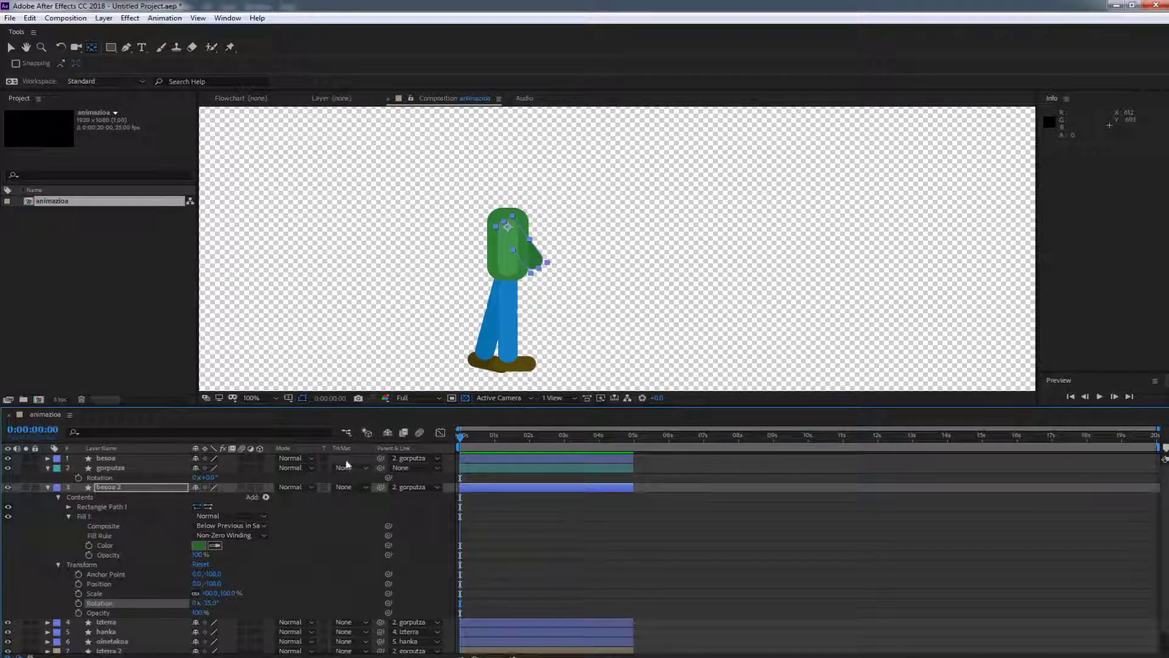
Collapse the properties of gorputza and besoa 2 and create a new shape layer above besoa.
left_click(113, 460)
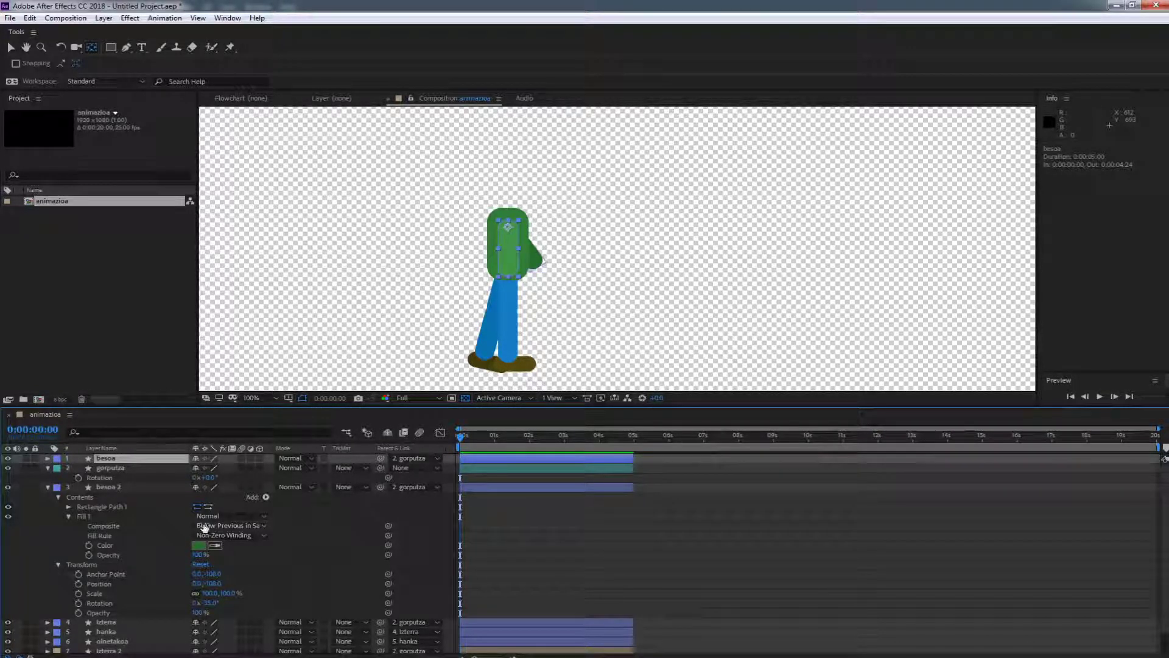
left_click_drag(381, 487, 118, 471)
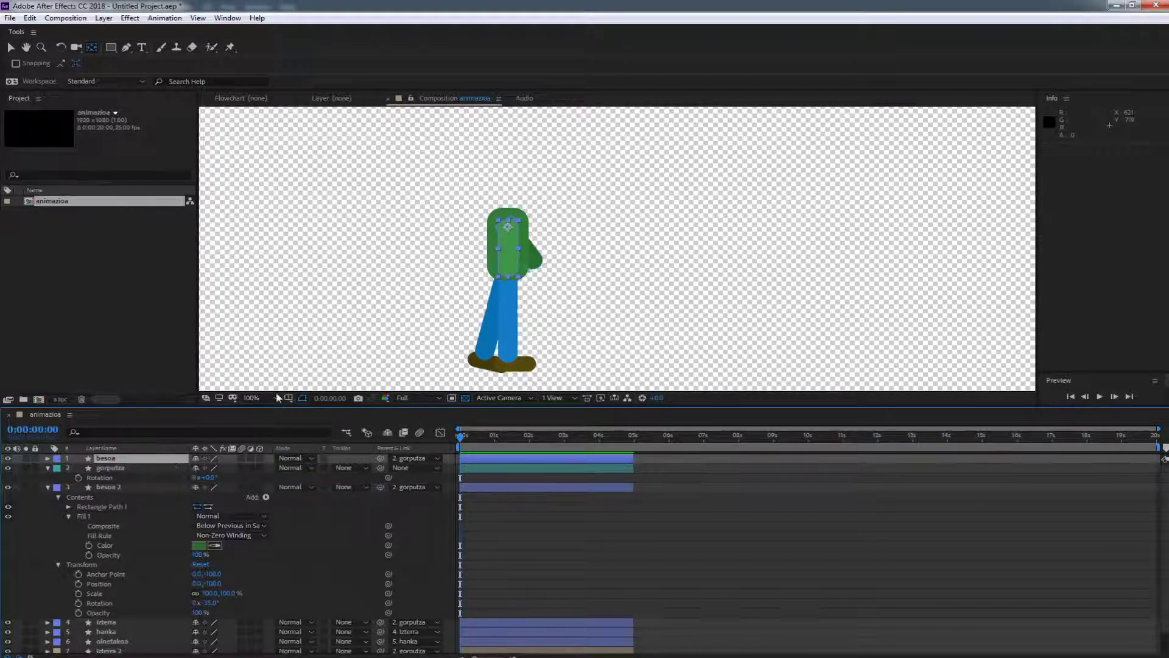
left_click(48, 468)
left_click(47, 478)
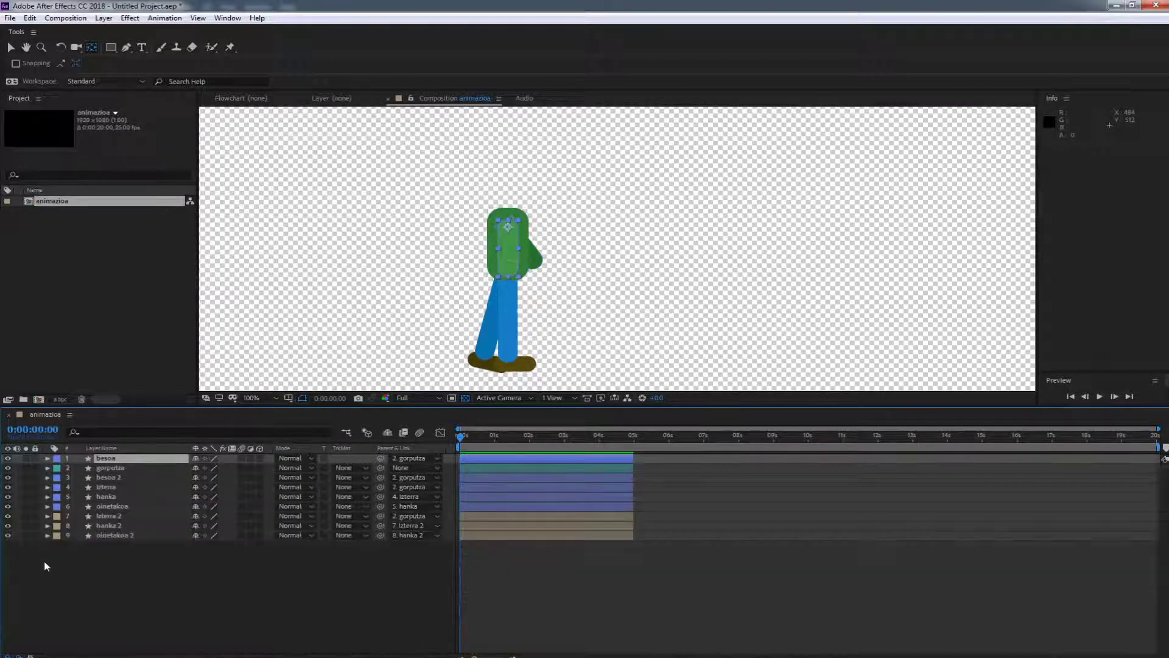
right_click(44, 560)
mouse_move(78, 436)
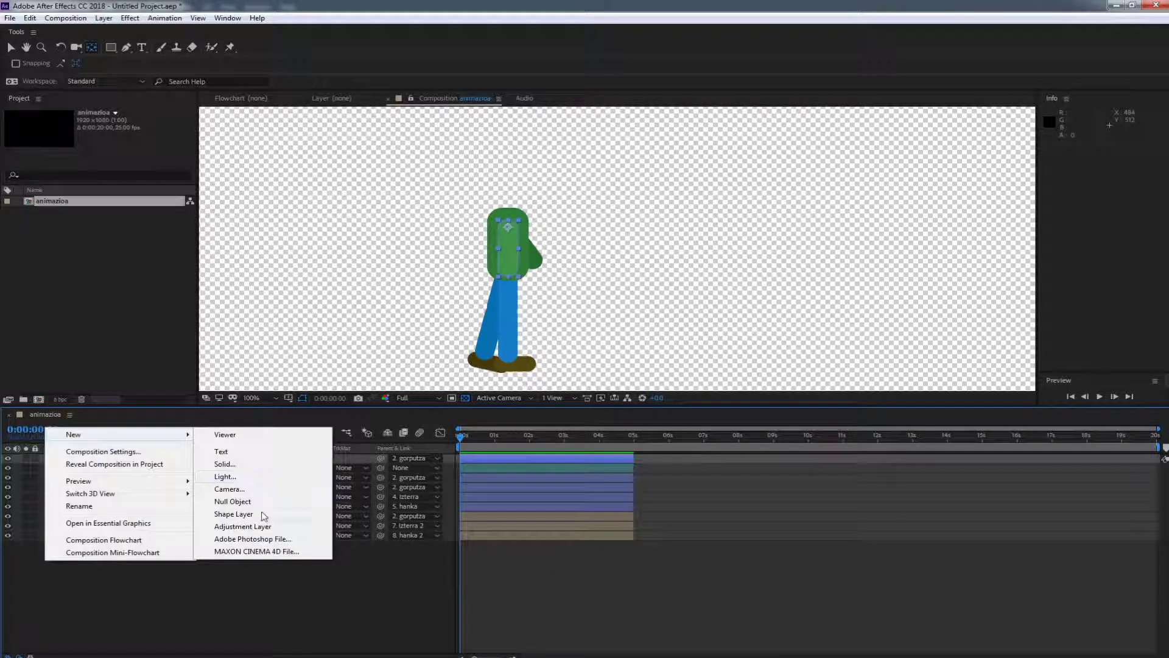
left_click(239, 515)
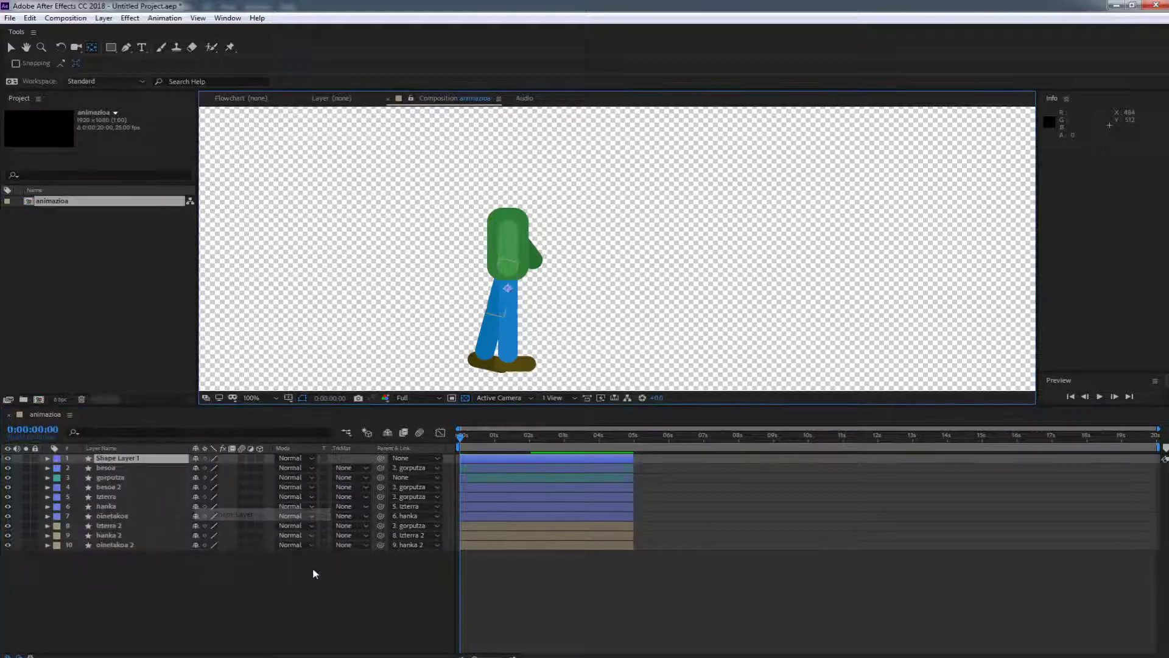
Rename the new shape layer to burua.
left_click(112, 458)
key("Return")
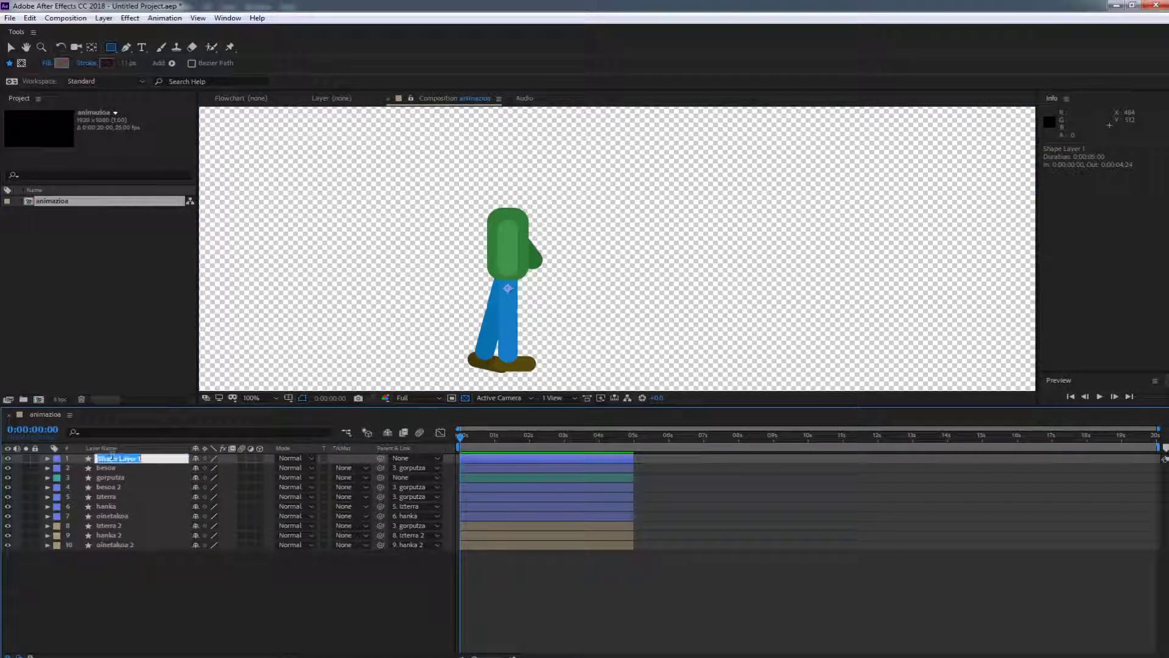
type("bu")
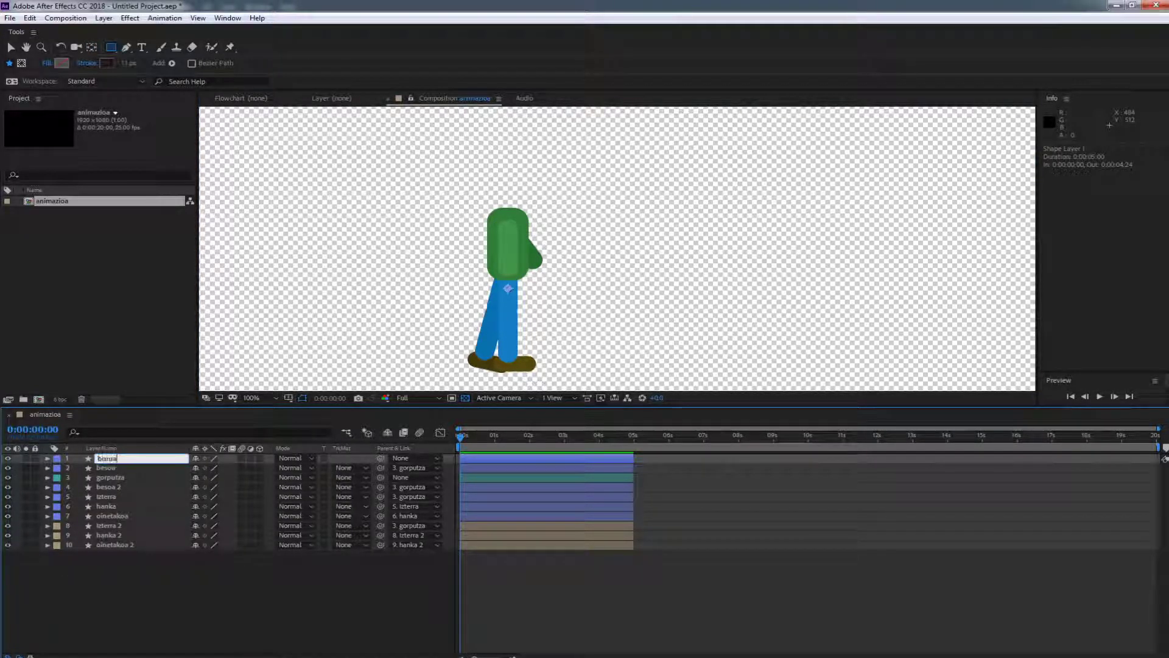
type("rua")
key("Return")
Add a rectangle to burua with roundness 25 and raise it above the torso to position 0, -186.
left_click(47, 458)
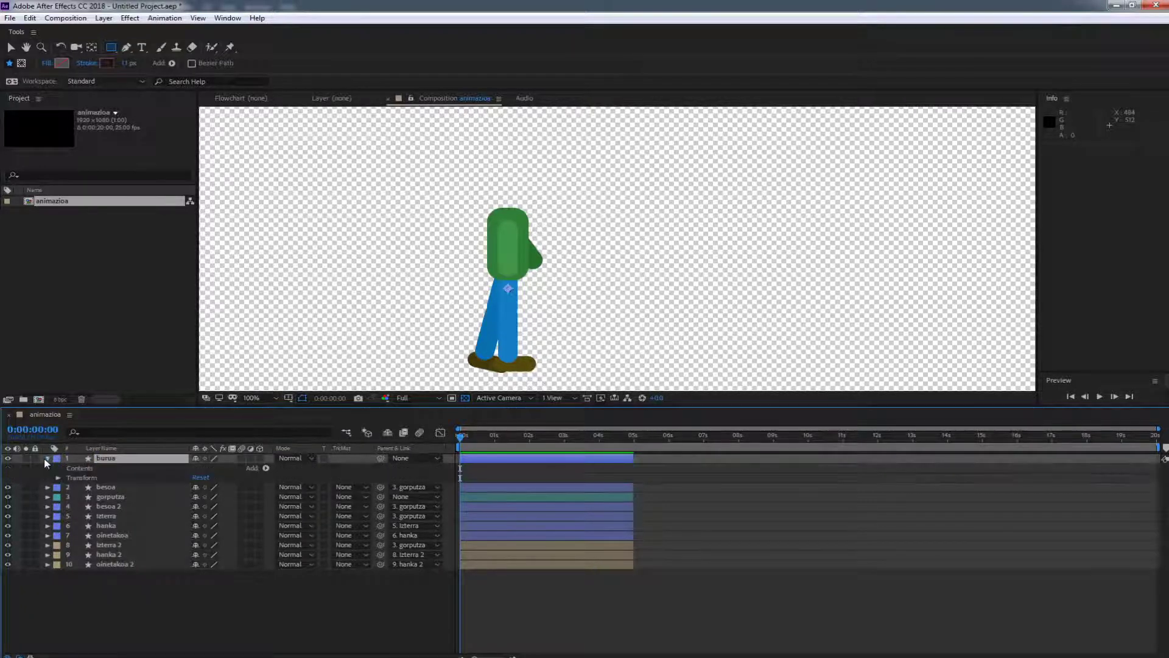
left_click(266, 467)
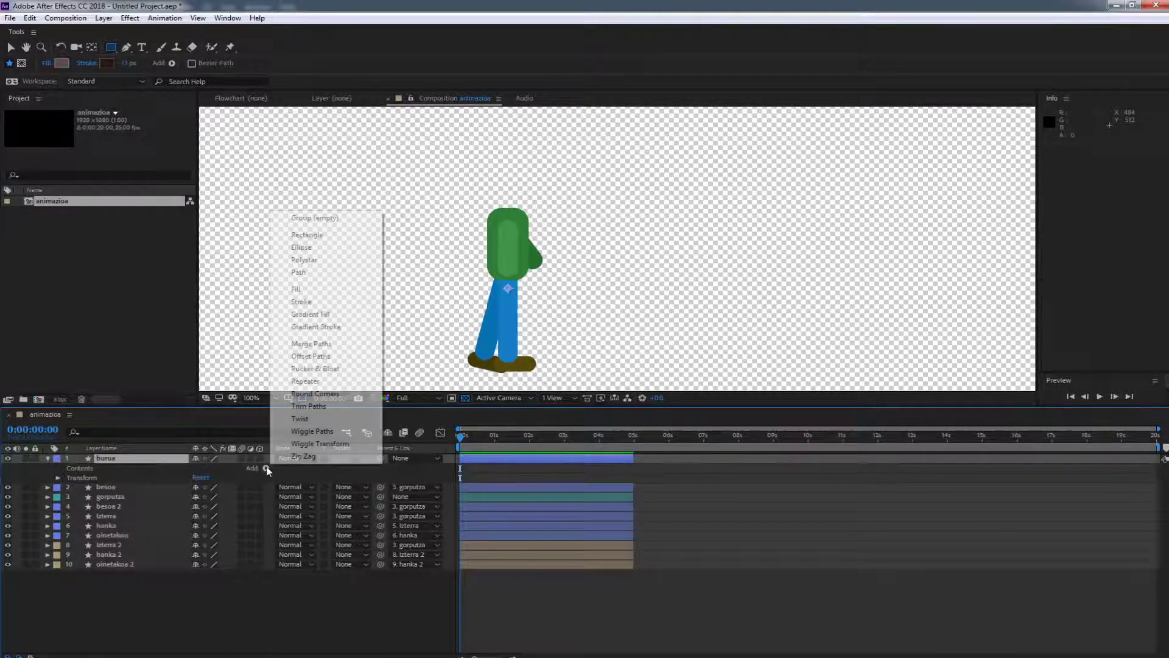
left_click(314, 235)
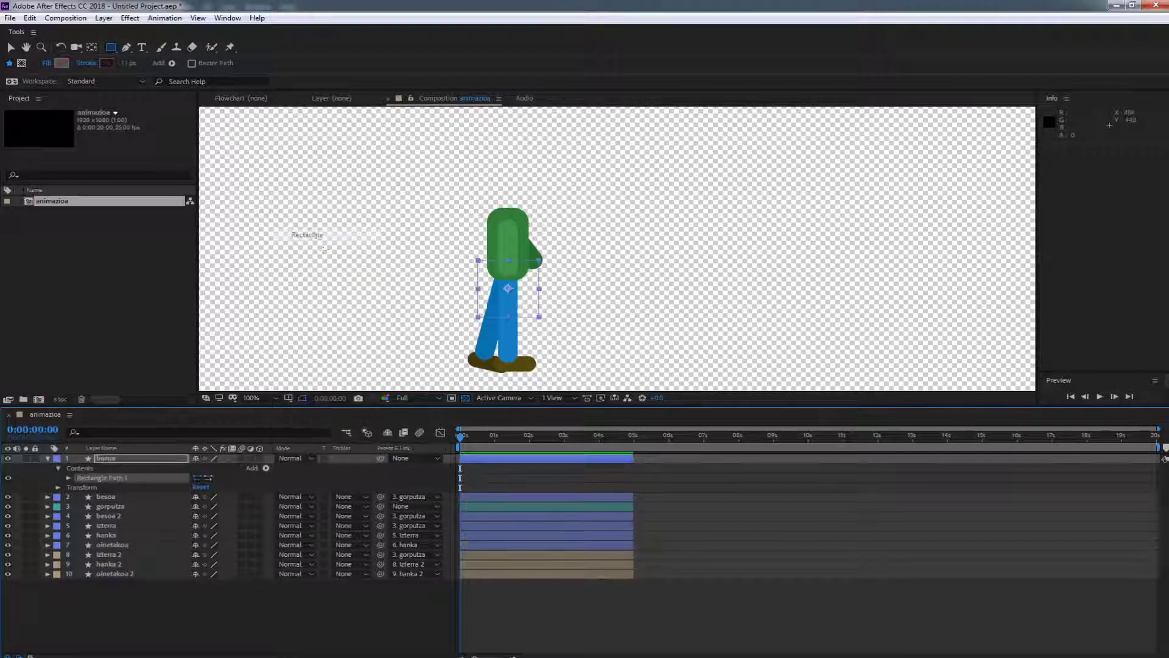
left_click(68, 481)
left_click(193, 506)
type("25")
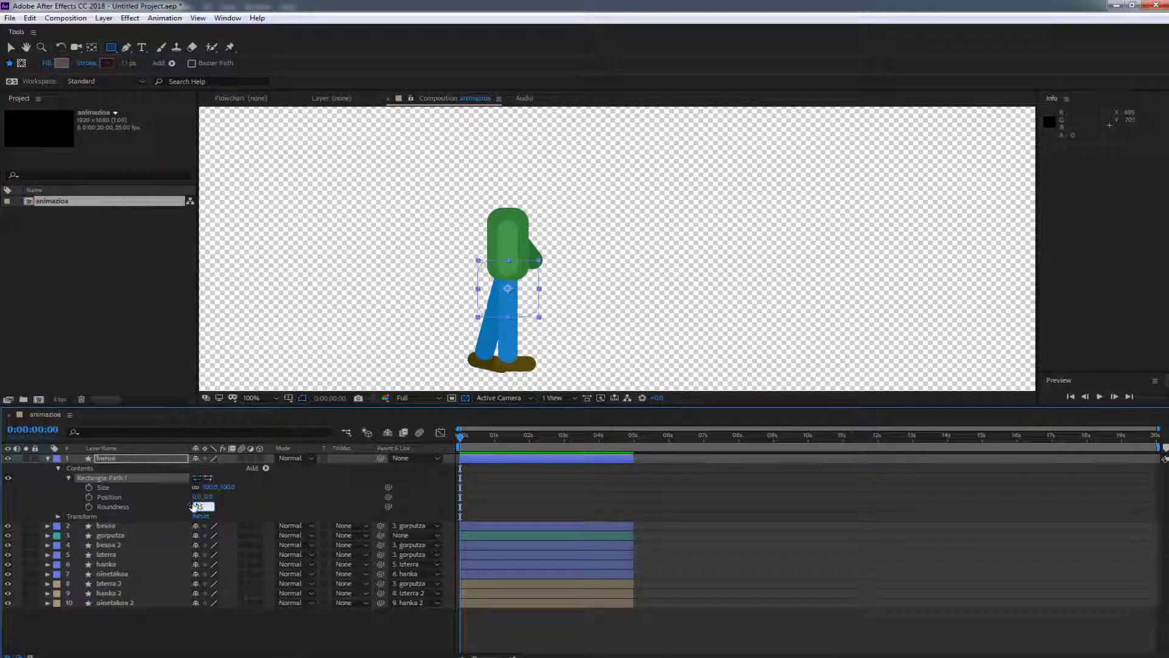
key("Return")
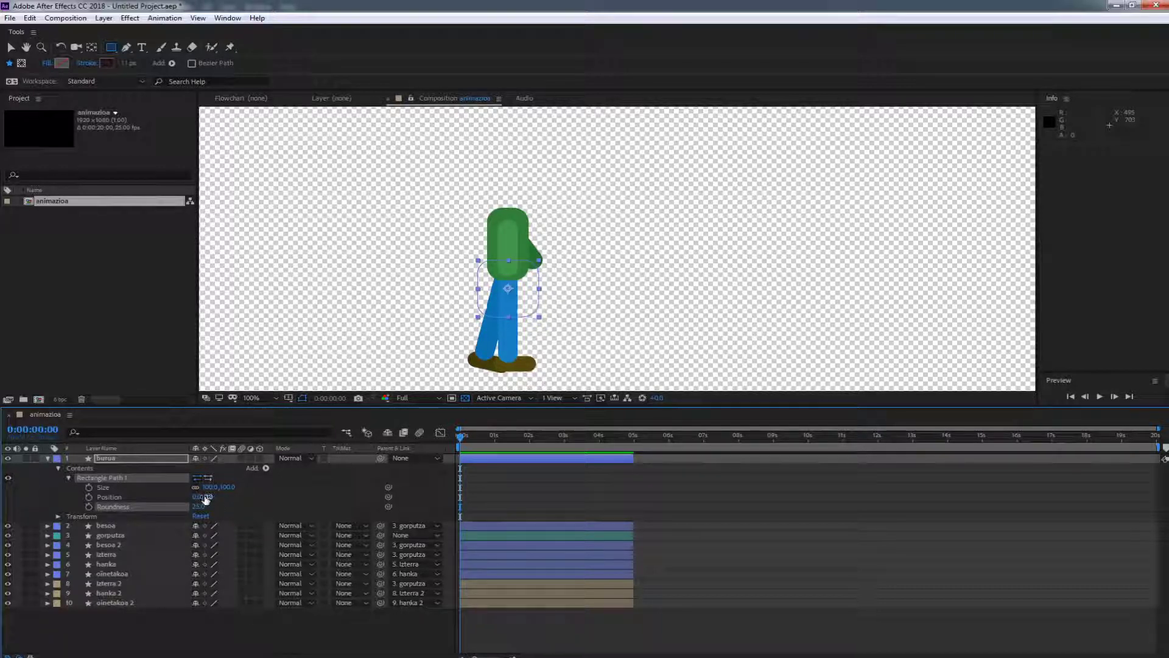
left_click_drag(209, 496, 91, 506)
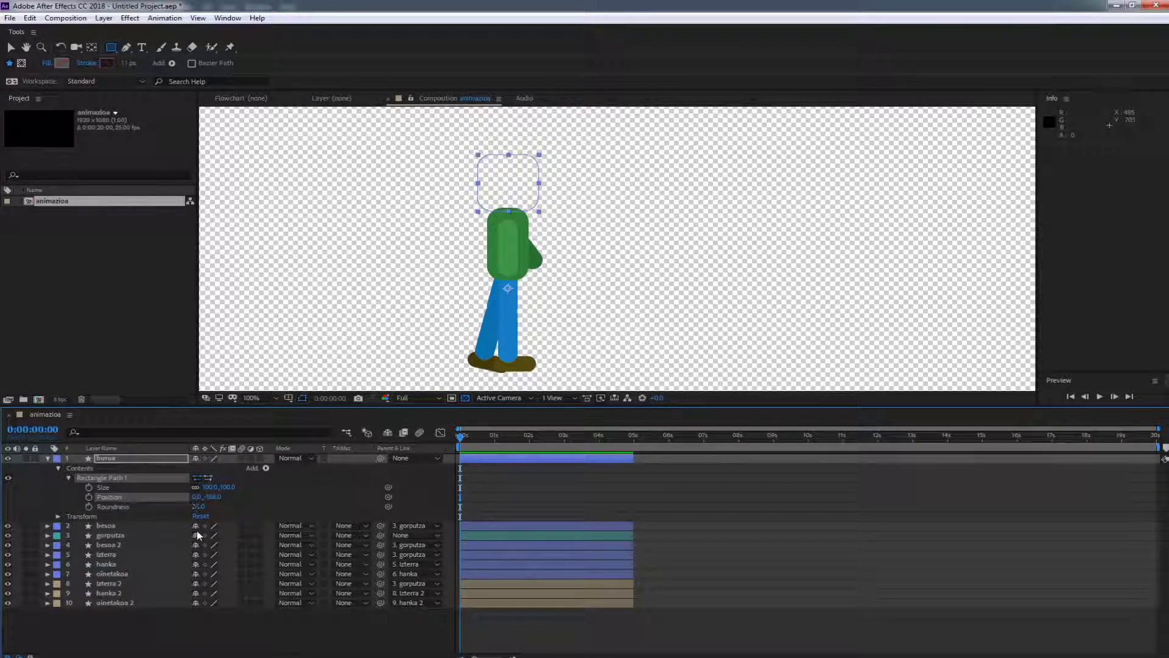
Add a fill to burua's rectangle and color it golden yellow.
left_click(266, 467)
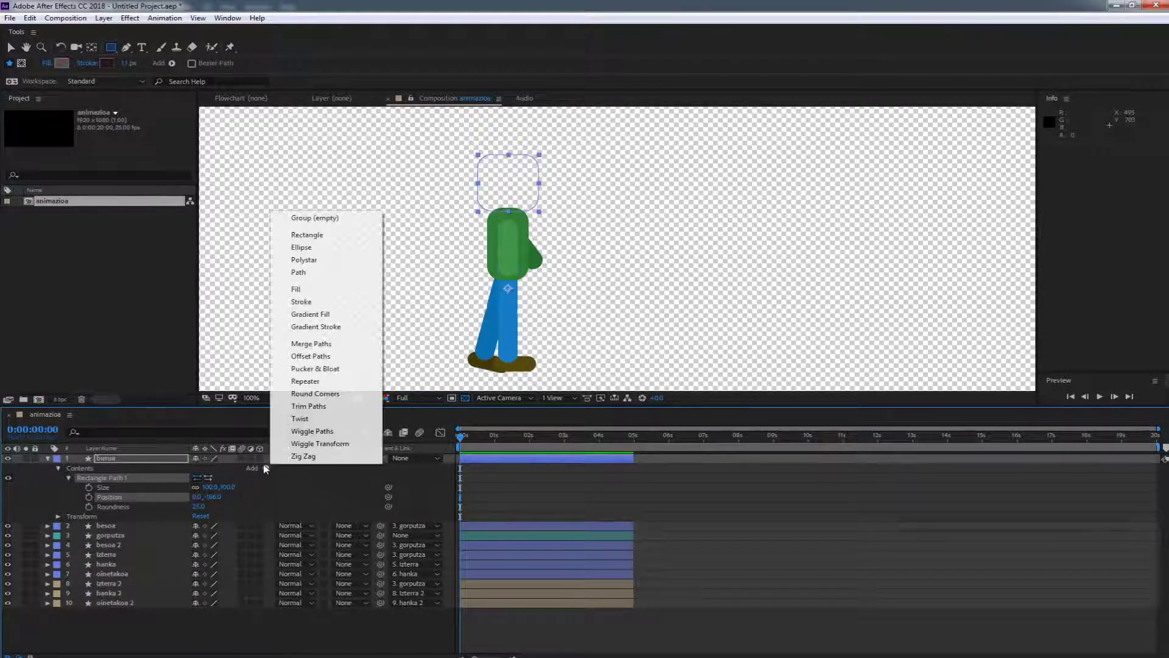
left_click(299, 289)
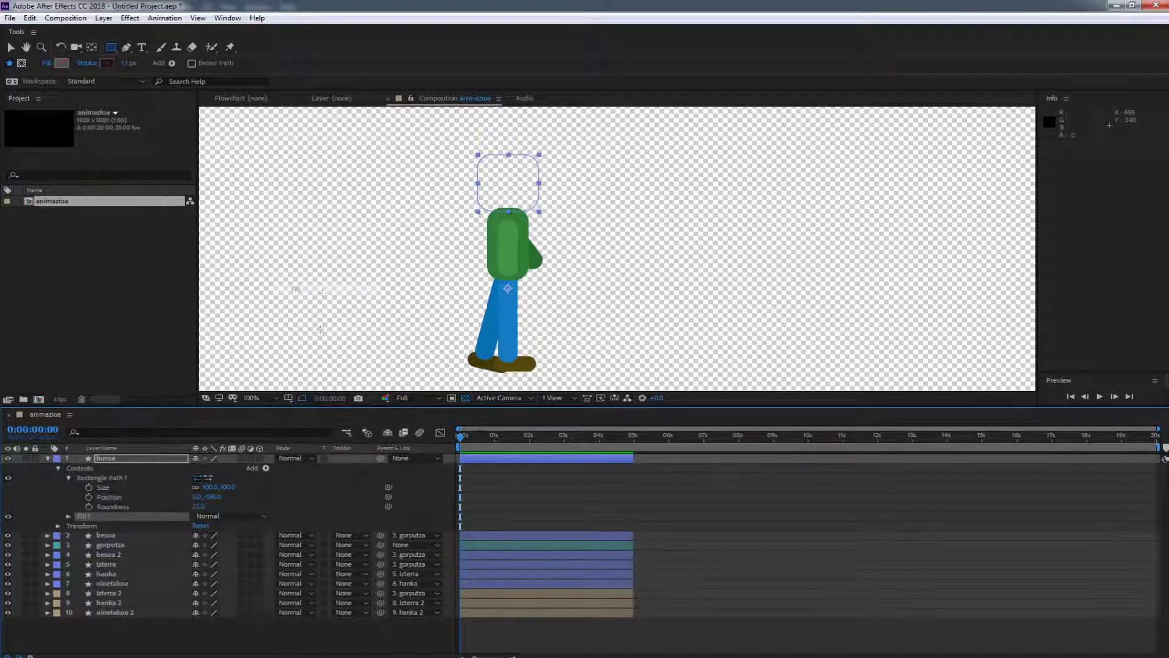
left_click(69, 515)
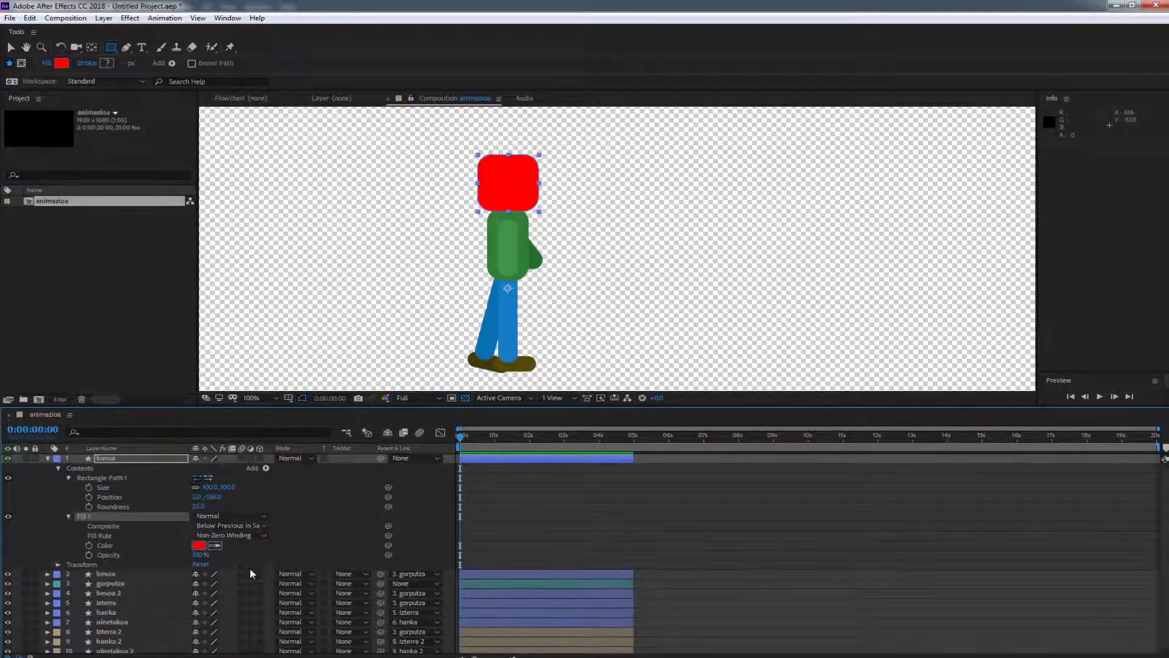
left_click(199, 545)
left_click(235, 277)
left_click_drag(234, 273, 234, 272)
mouse_move(200, 211)
left_mouse_down()
mouse_move(250, 131)
mouse_move(250, 149)
mouse_move(222, 153)
left_mouse_up()
left_click(334, 148)
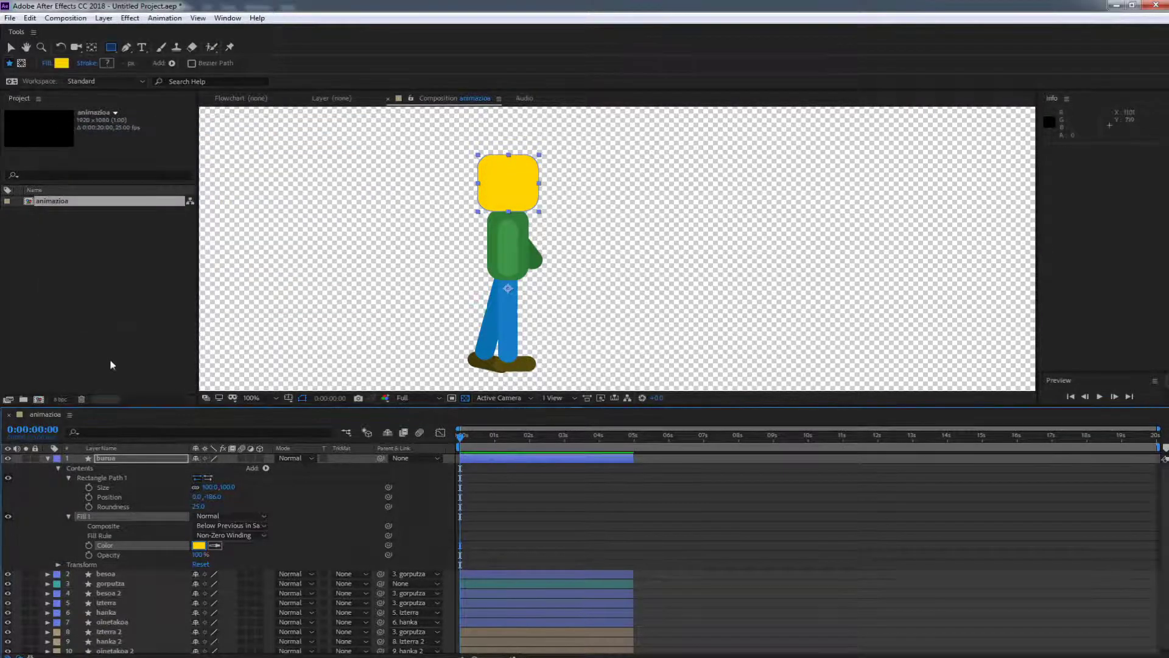
Parent burua to gorputza and shift gorputza to position 966, 512 to test the link.
left_click(47, 459)
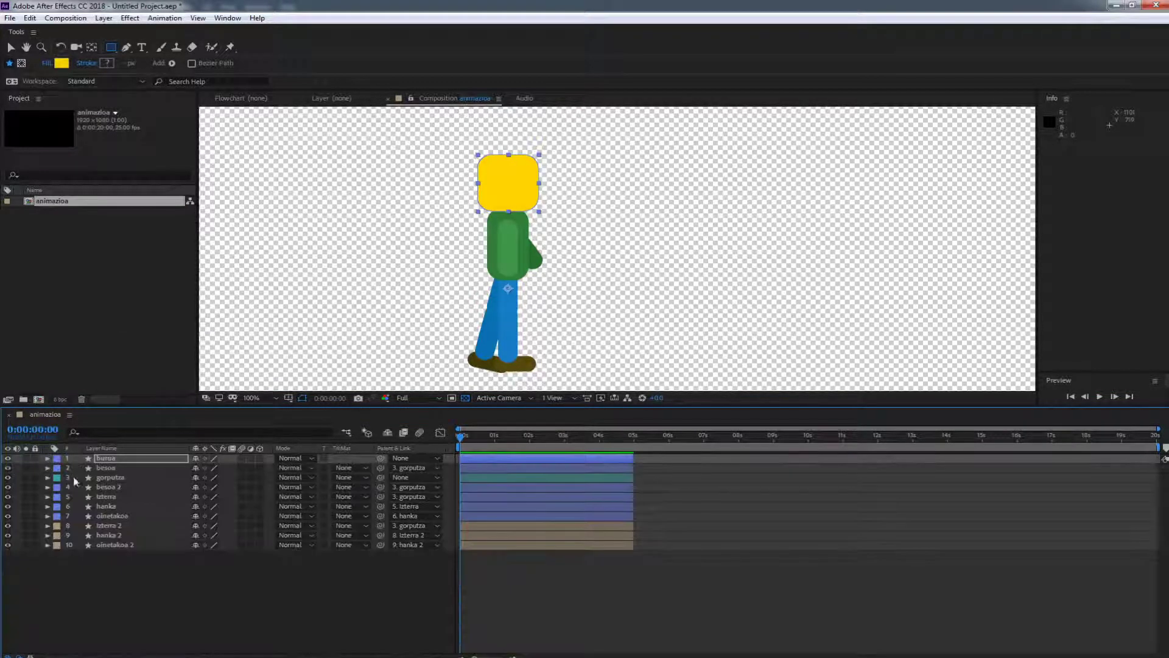
left_click_drag(382, 458, 119, 480)
left_click(119, 479)
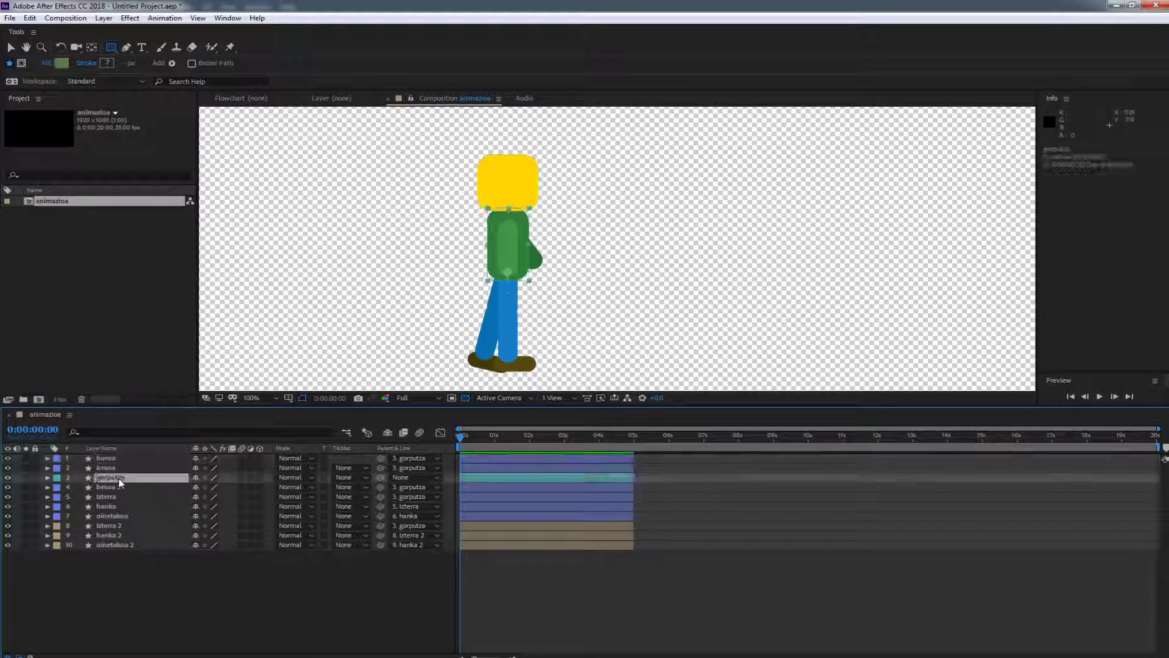
key("p")
key("semicolon")
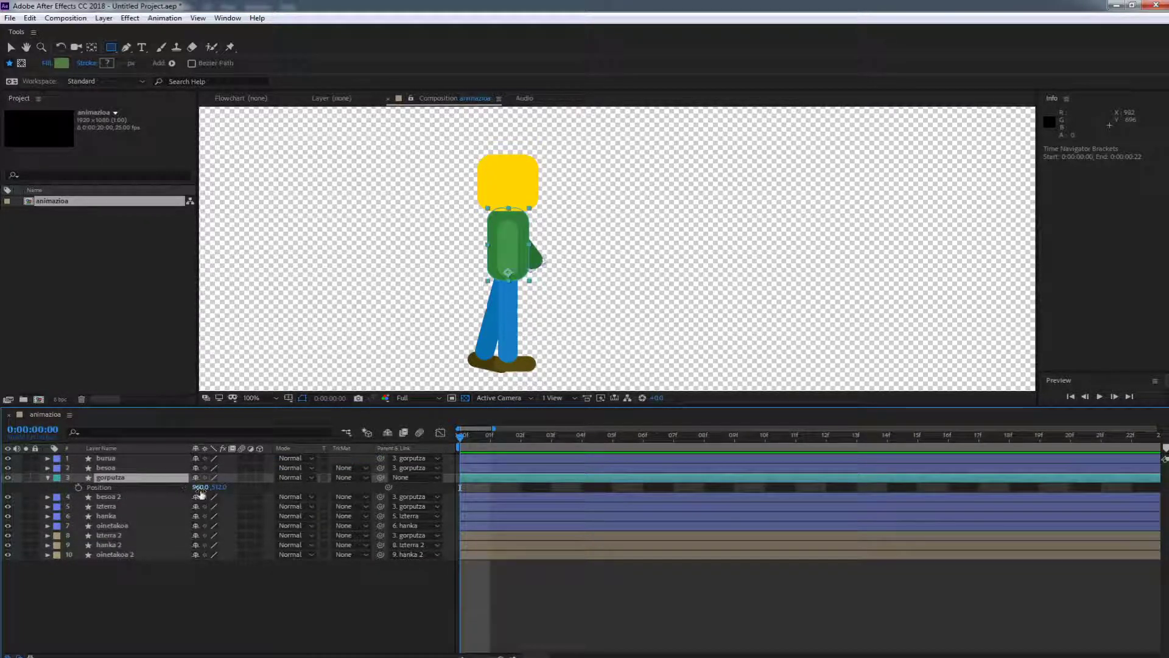
mouse_move(200, 487)
left_mouse_down()
mouse_move(161, 487)
mouse_move(384, 487)
mouse_move(78, 487)
mouse_move(204, 487)
mouse_move(191, 476)
left_mouse_up()
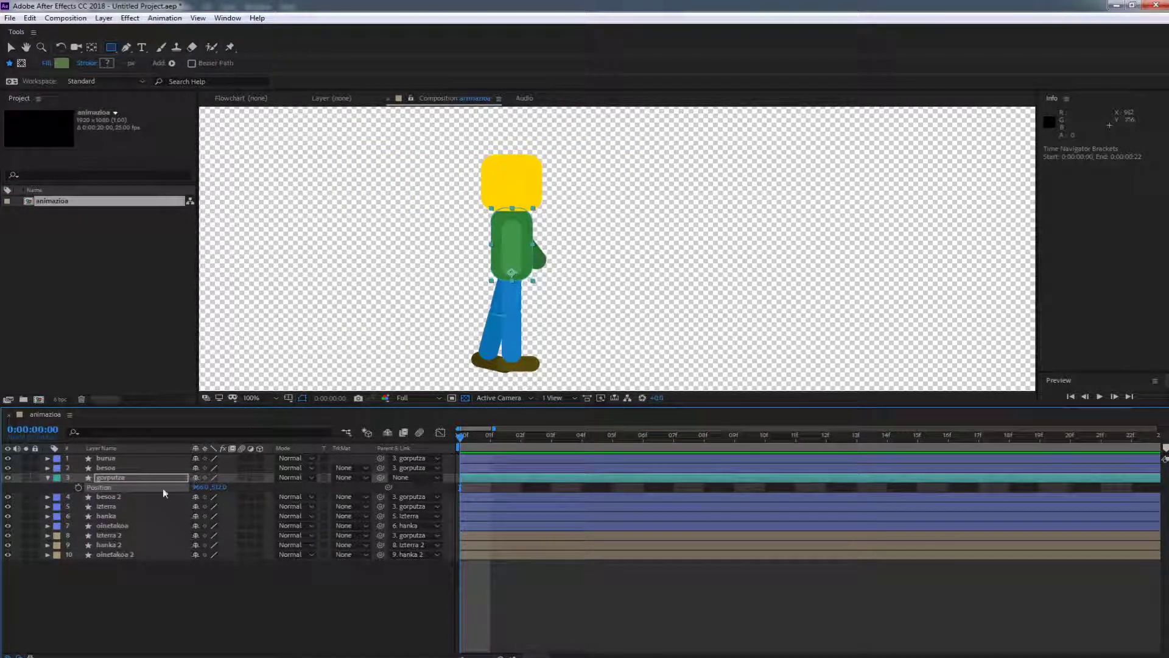
Add a second rectangle to burua and reorder it below Fill 1.
left_click(131, 458)
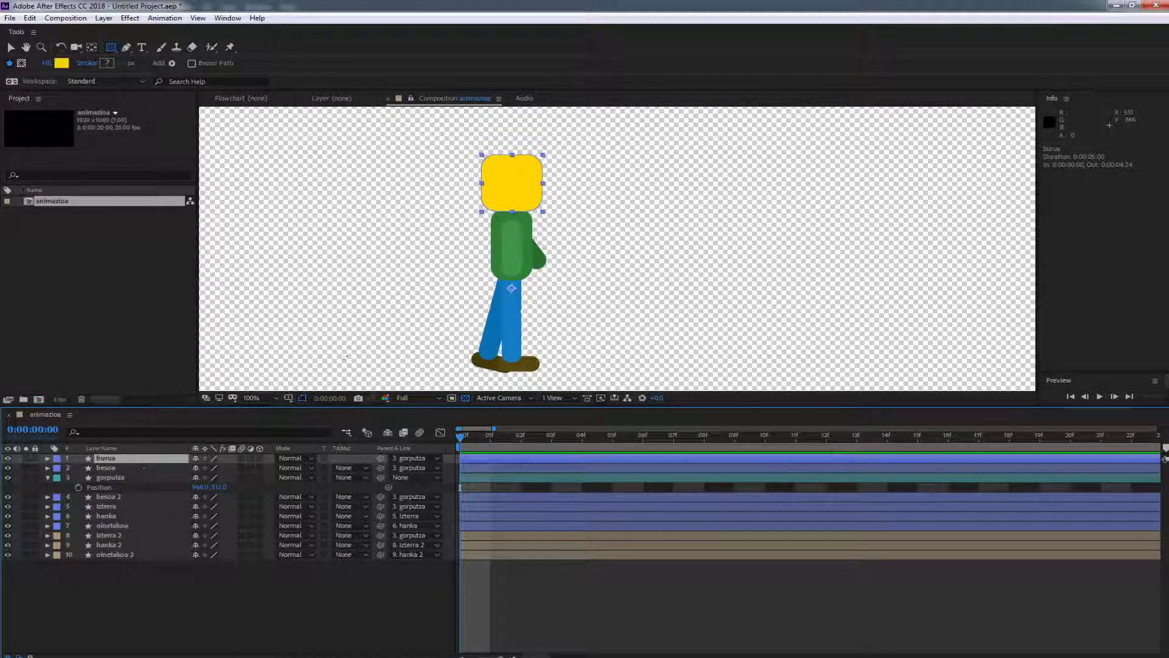
left_click(47, 458)
left_click(47, 458)
left_click(47, 458)
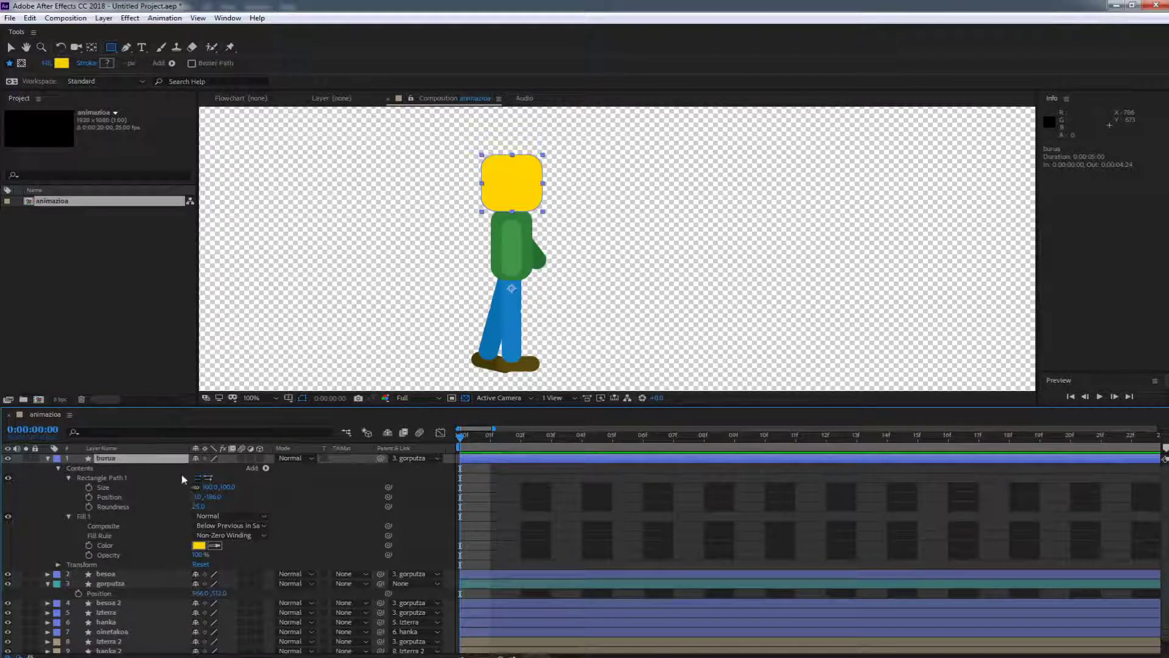
left_click(265, 468)
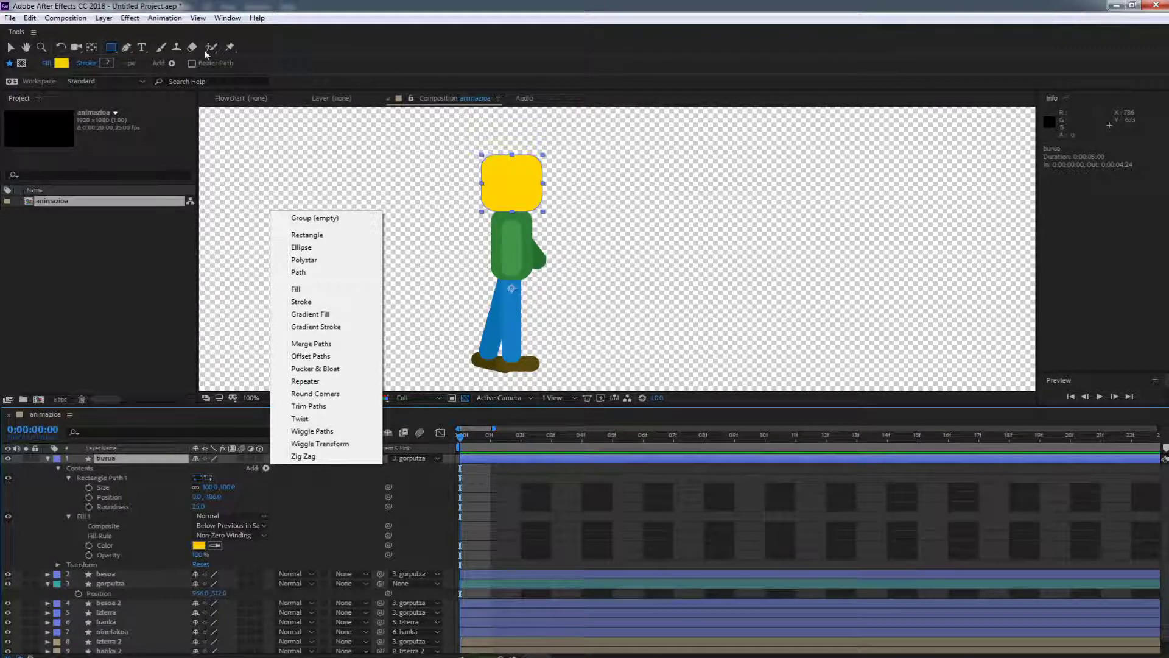
left_click(119, 467)
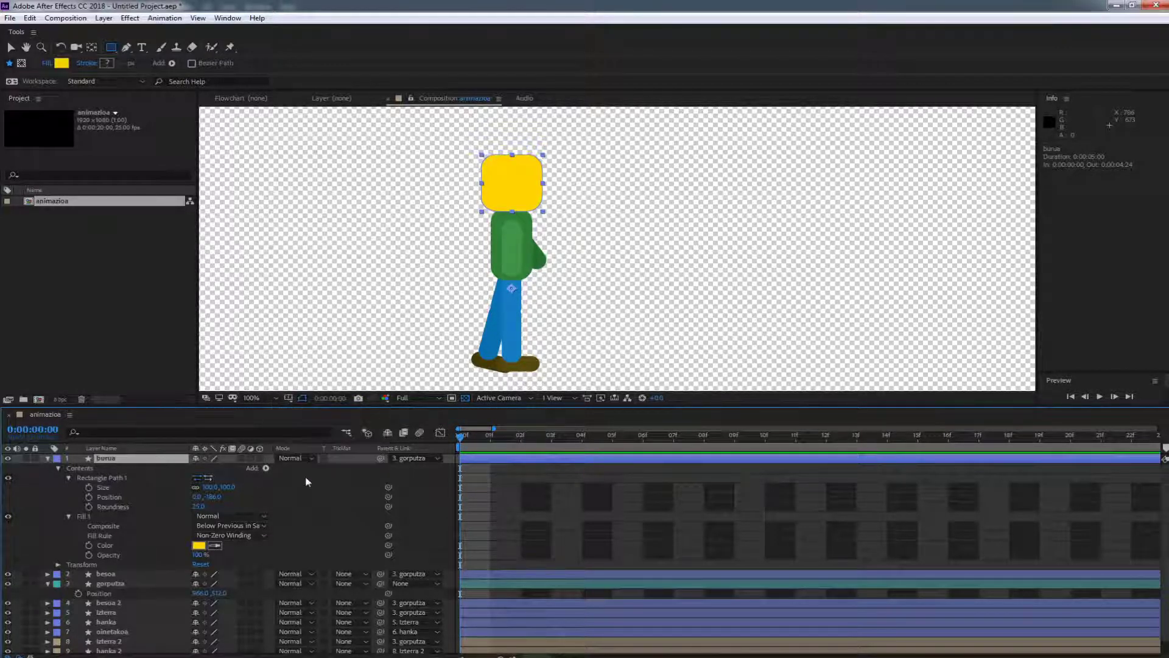
left_click(265, 468)
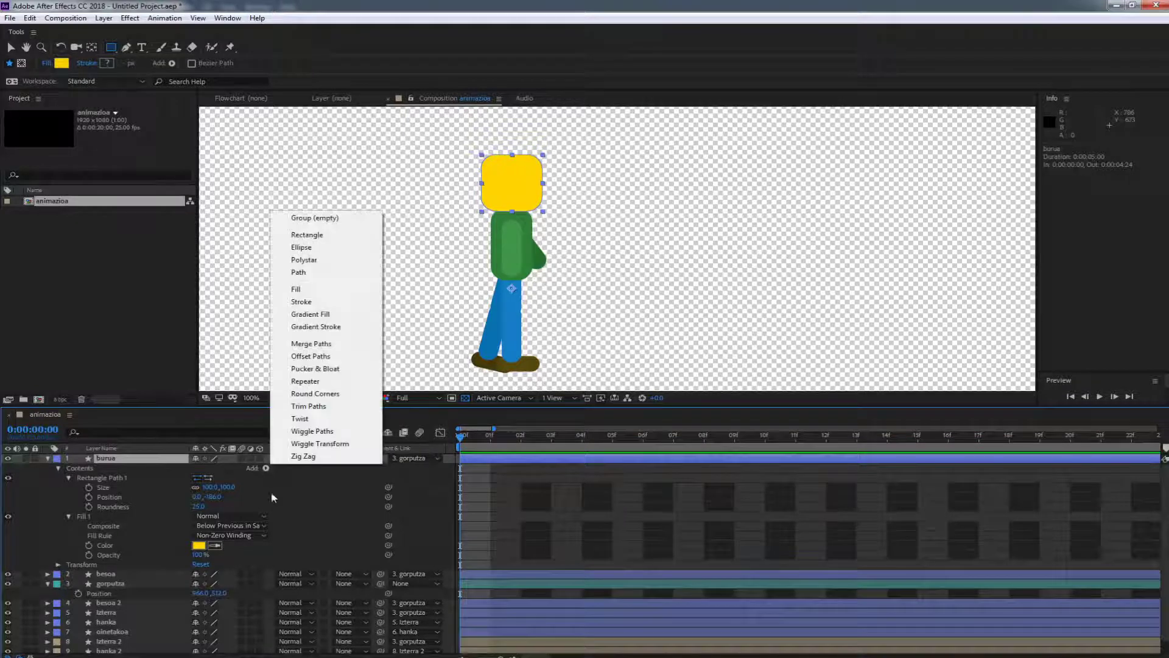
left_click(307, 236)
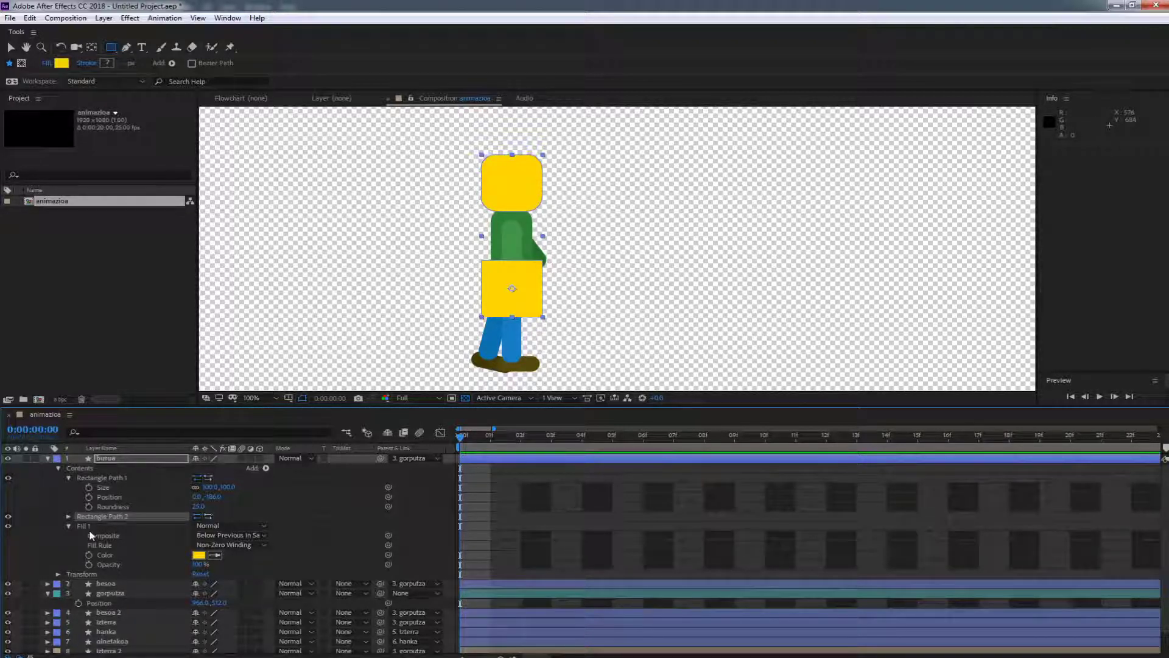
mouse_move(105, 517)
left_mouse_down()
mouse_move(108, 571)
mouse_move(111, 528)
left_mouse_up()
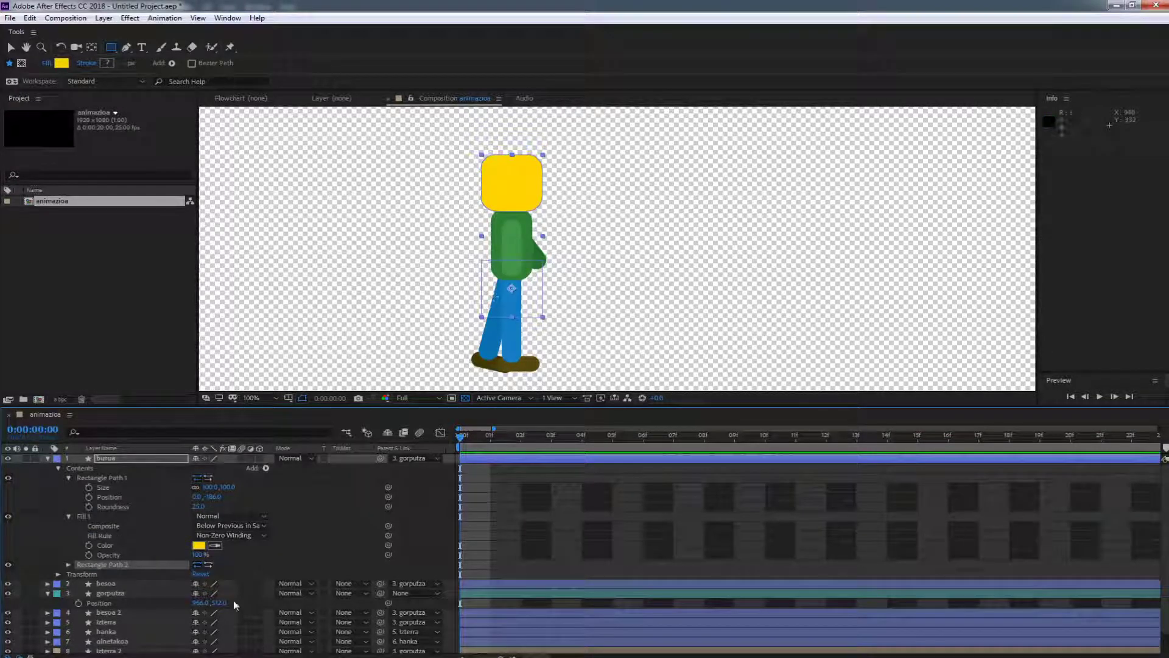
Give the second rectangle its own red fill placed beneath it, and resize the rectangle to 34 × 34 at position 0, -152.
left_click(68, 565)
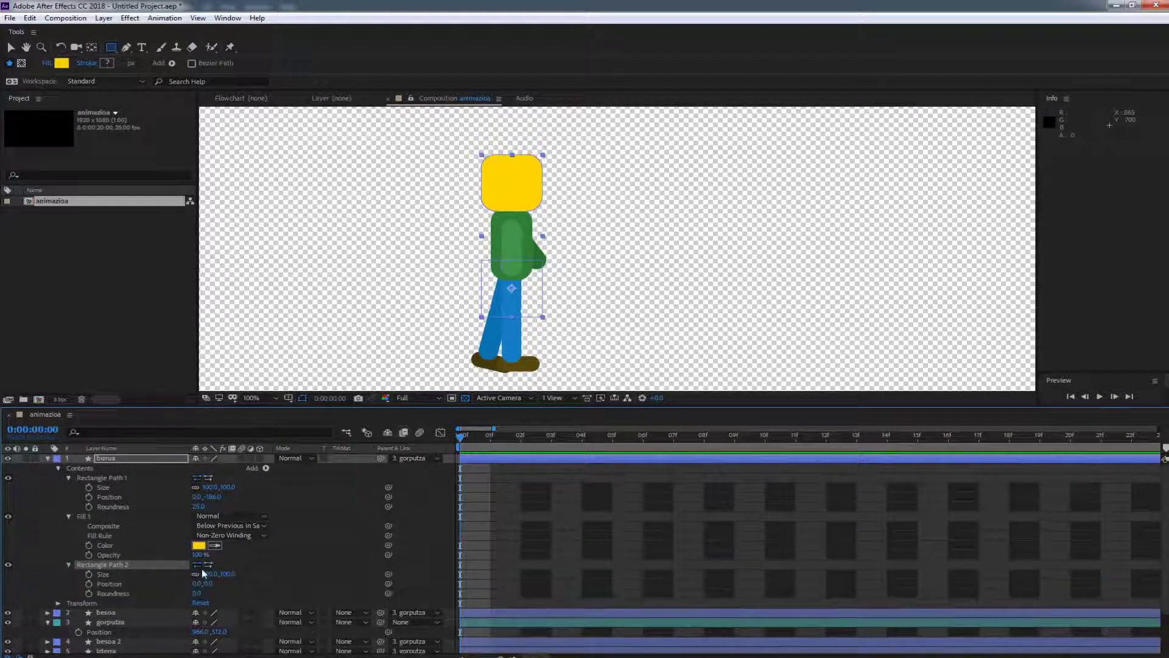
left_click(266, 468)
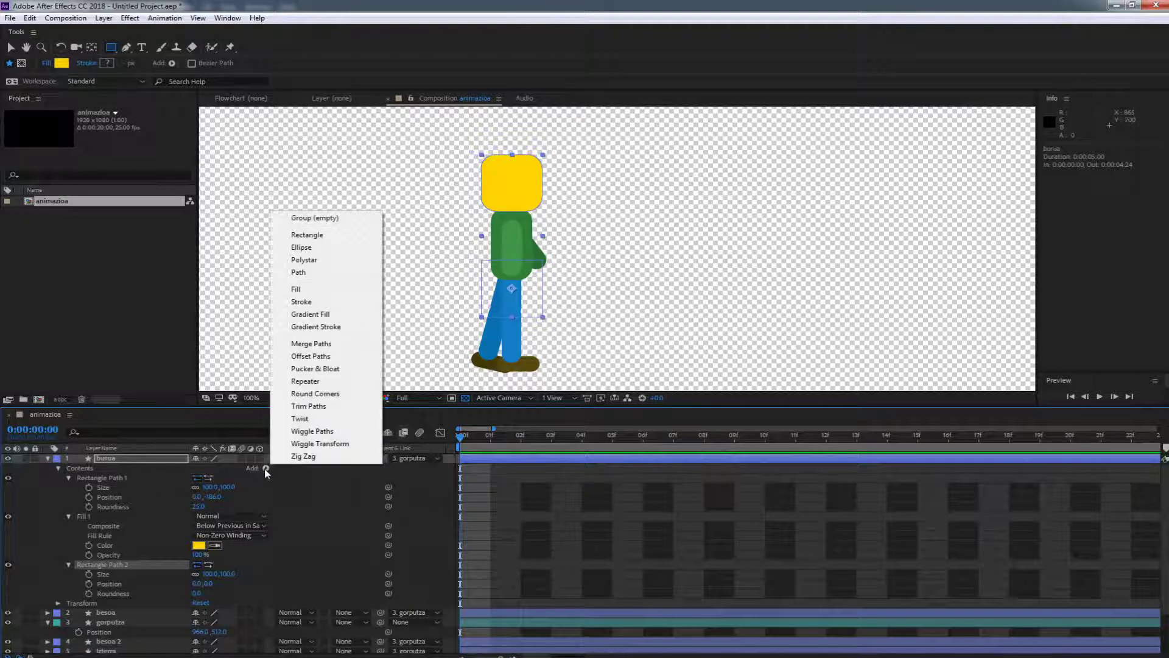
left_click(298, 287)
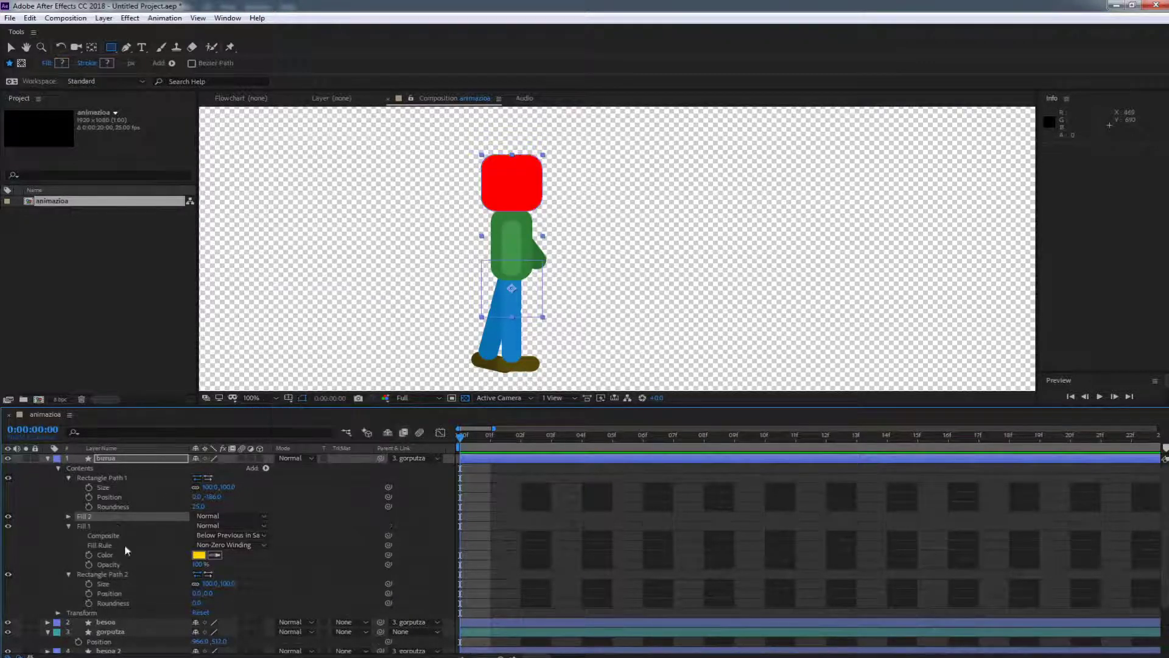
left_click_drag(106, 516, 129, 582)
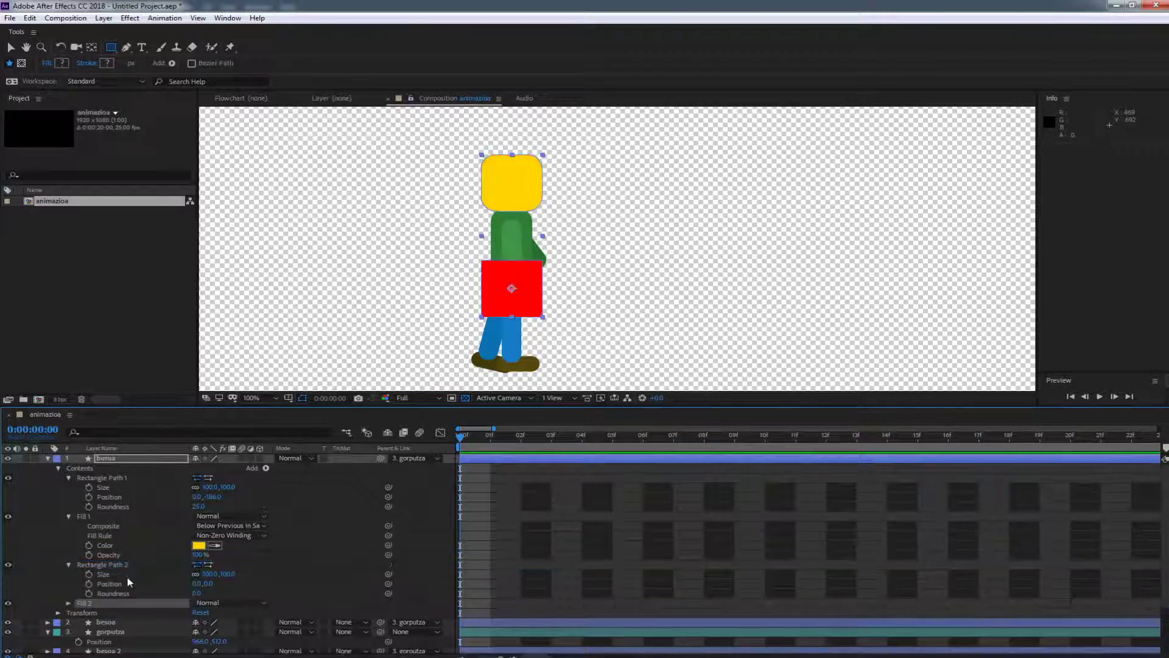
left_click_drag(207, 574, 127, 593)
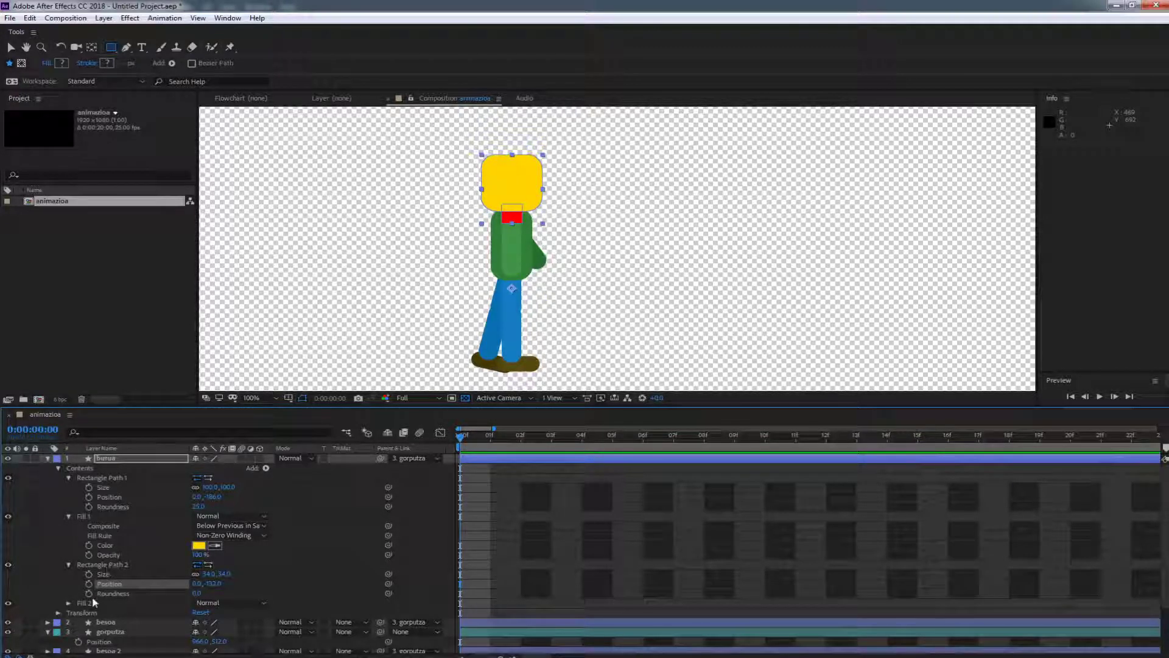
Move the second rectangle and its fill above Rectangle Path 1 and set the small rectangle's position to 0, -202.
left_click(69, 602)
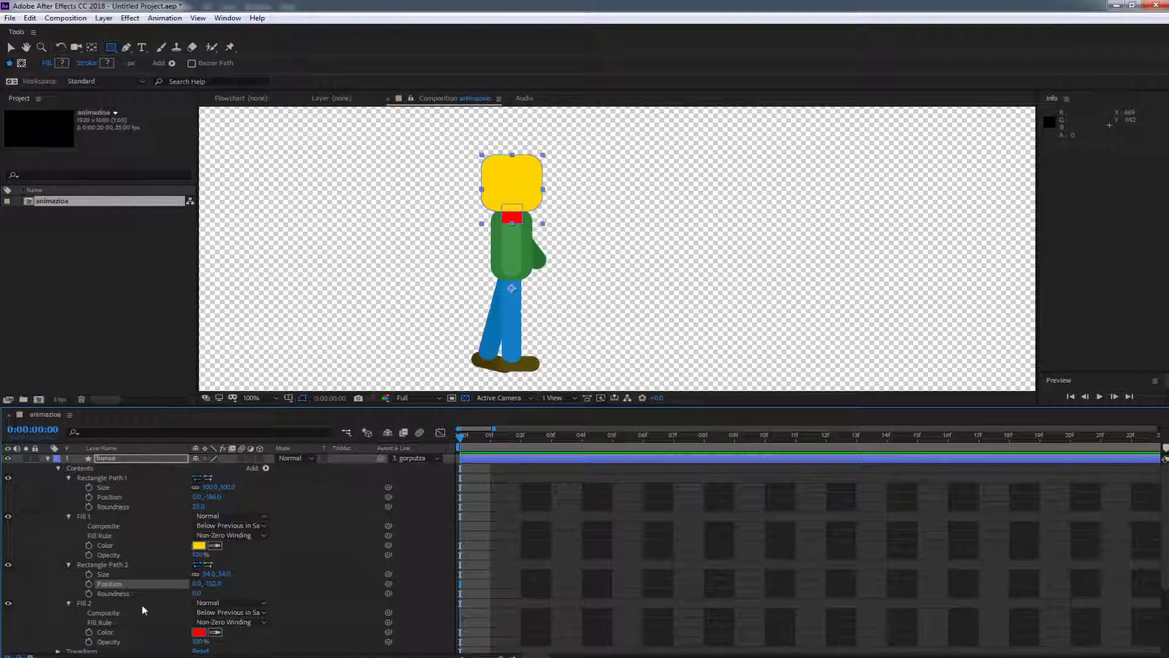
left_click(115, 566)
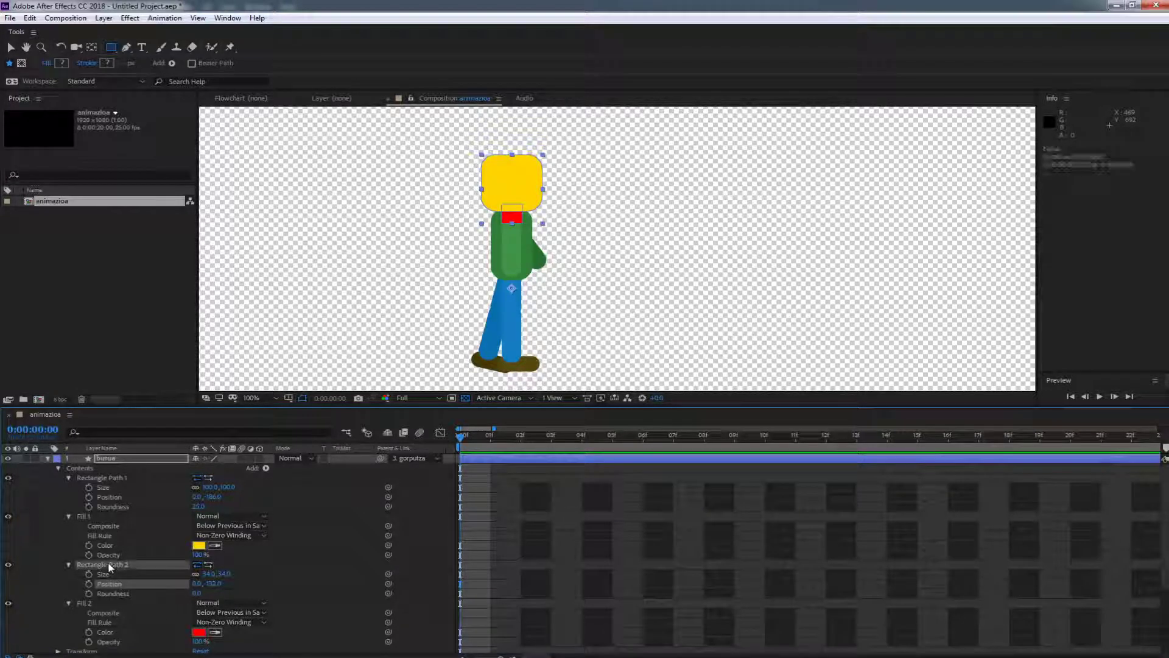
left_click(145, 603)
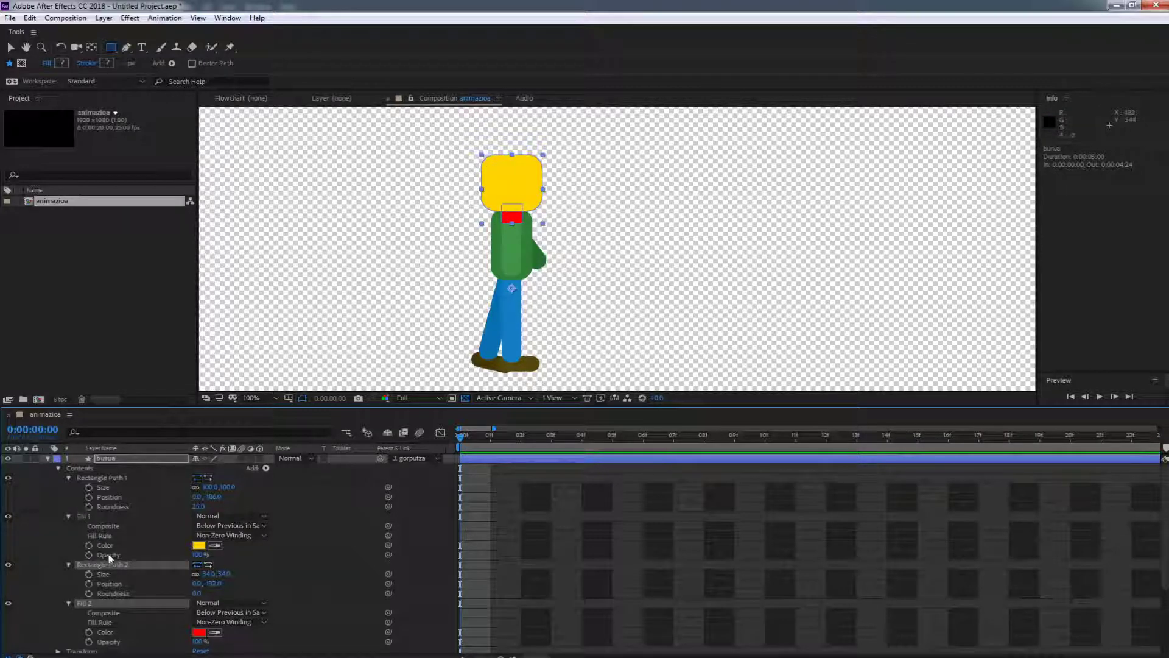
left_click_drag(113, 567, 141, 481)
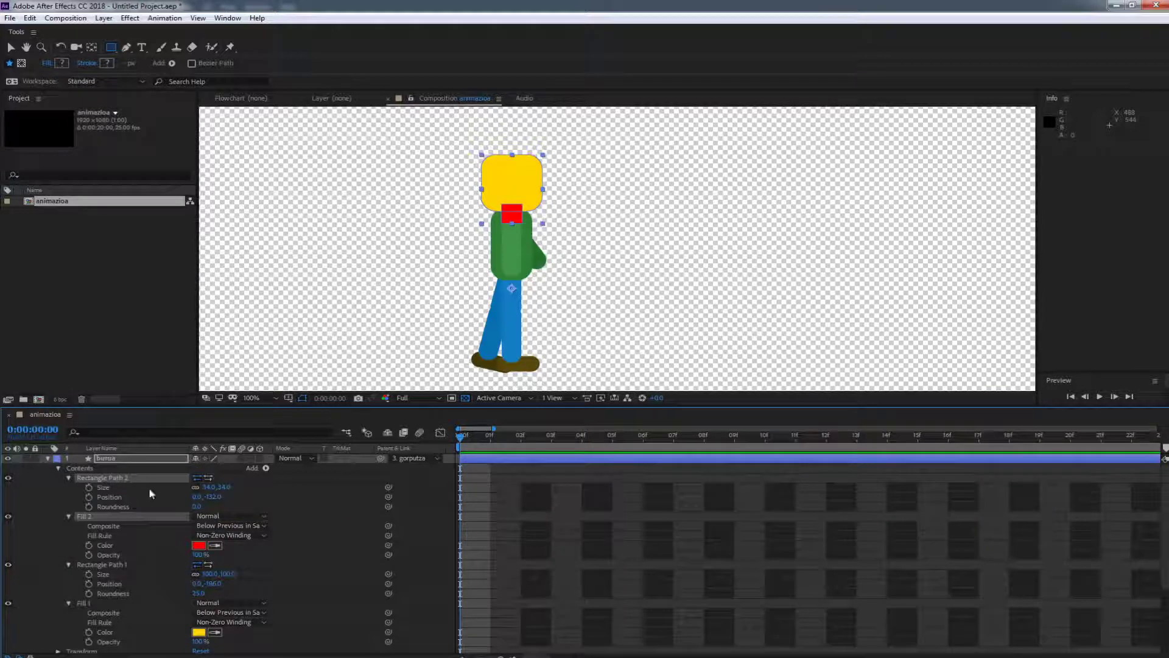
left_click(254, 496)
left_click_drag(211, 496, 197, 488)
Delete the second rectangle and its red fill from burua.
left_click(107, 478)
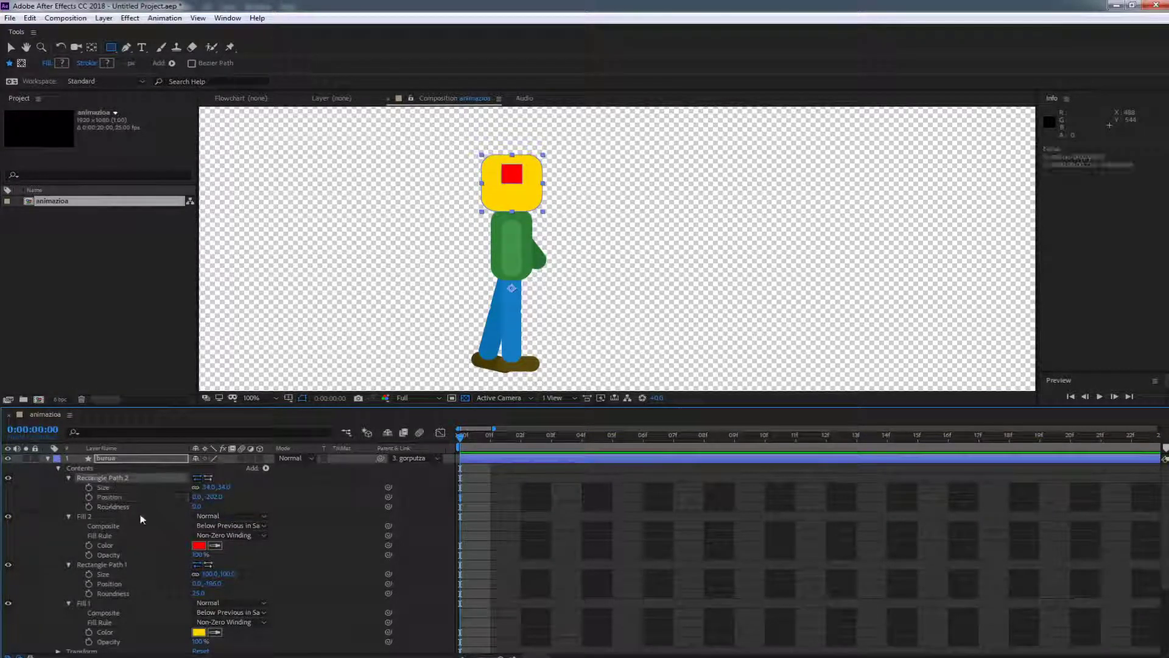
left_click(87, 516)
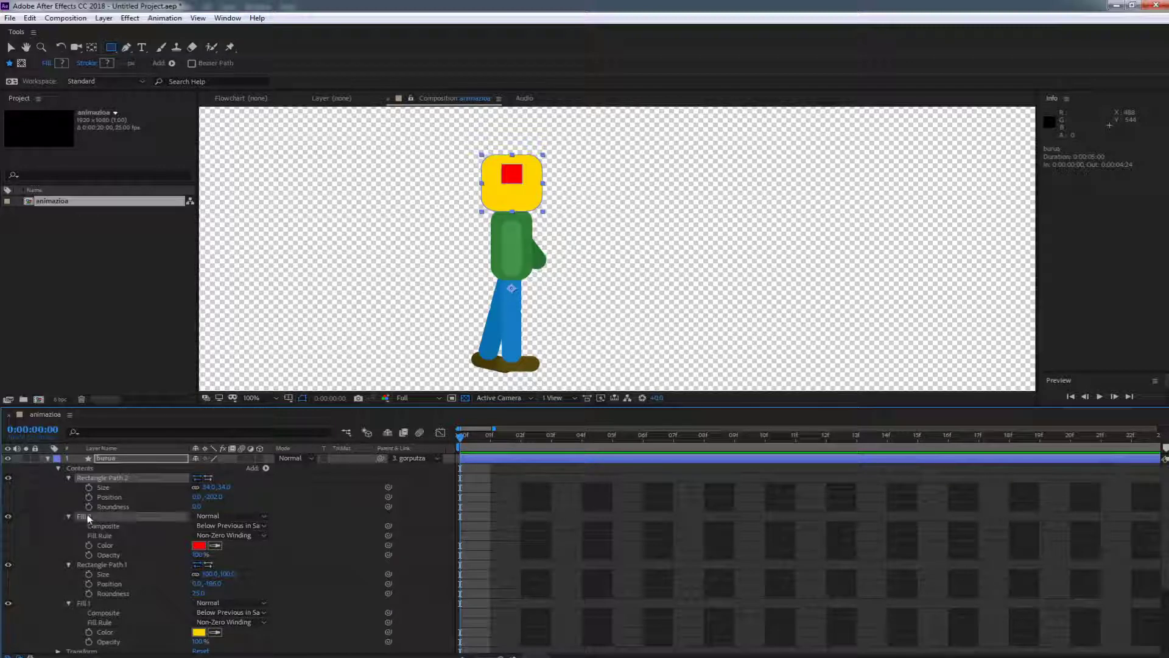
key("Delete")
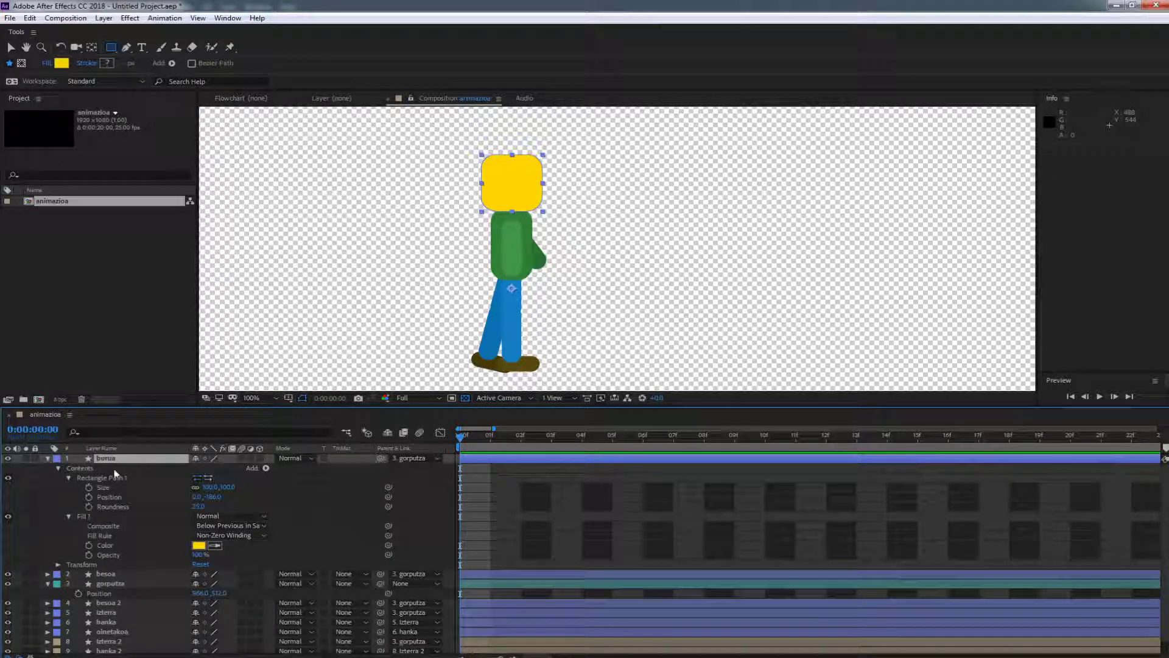
Create a new shape layer above burua and rename it begia.
left_click(101, 478)
right_click(43, 503)
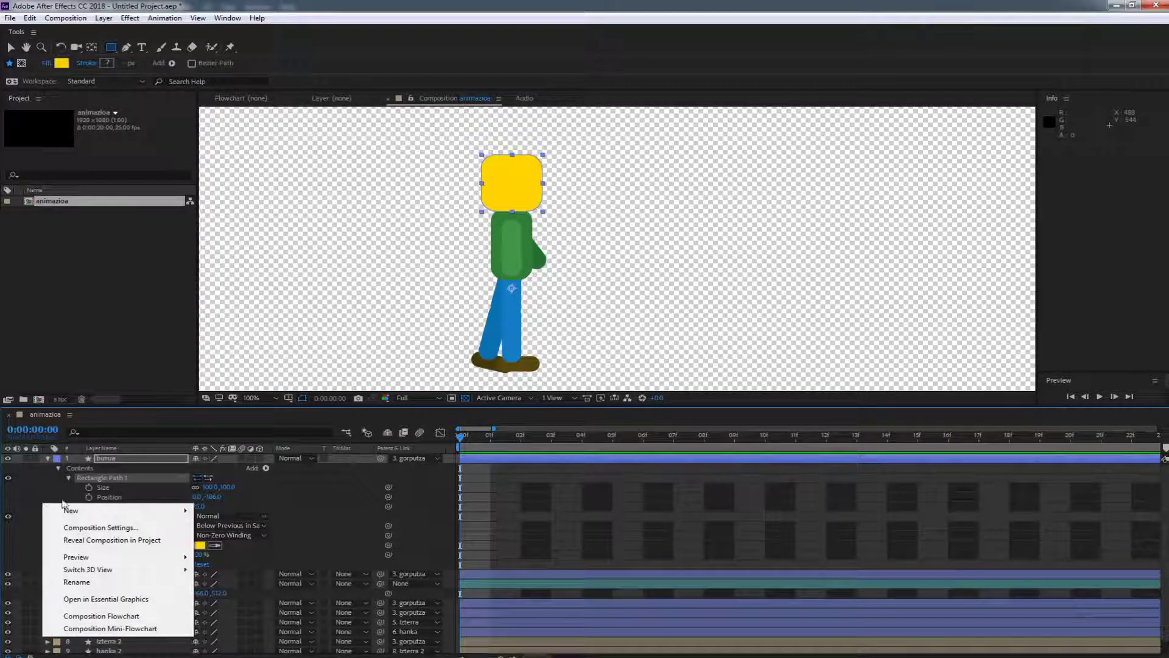
mouse_move(163, 509)
left_click(234, 590)
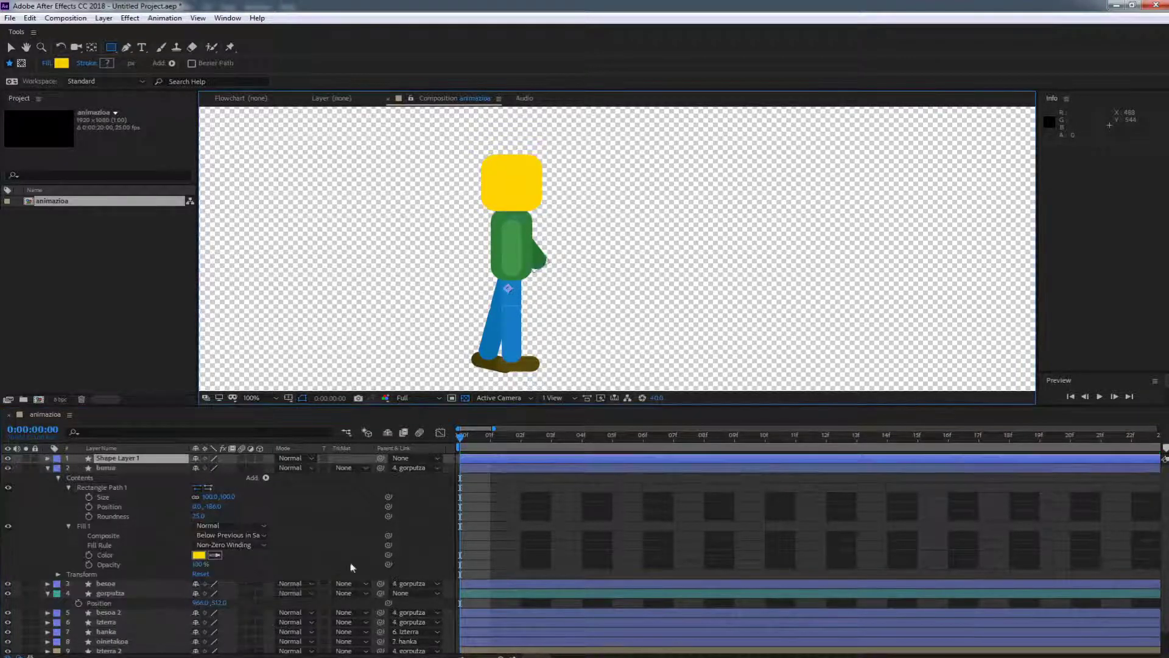
left_click(121, 459)
key("Return")
type("b")
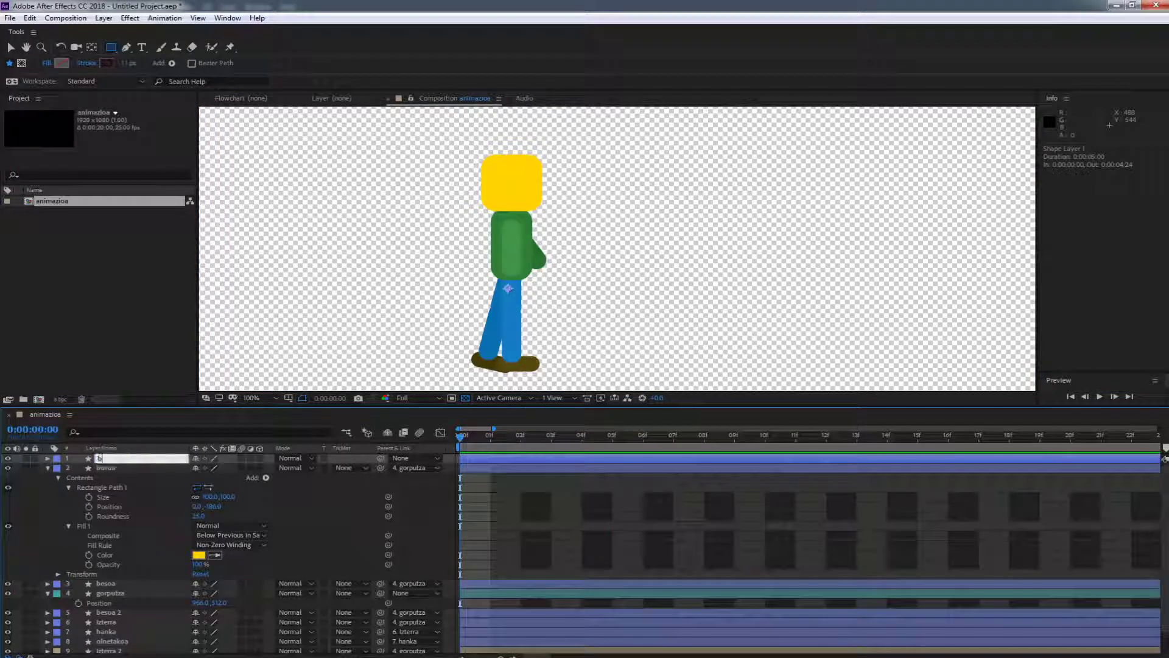
type("egia")
key("Return")
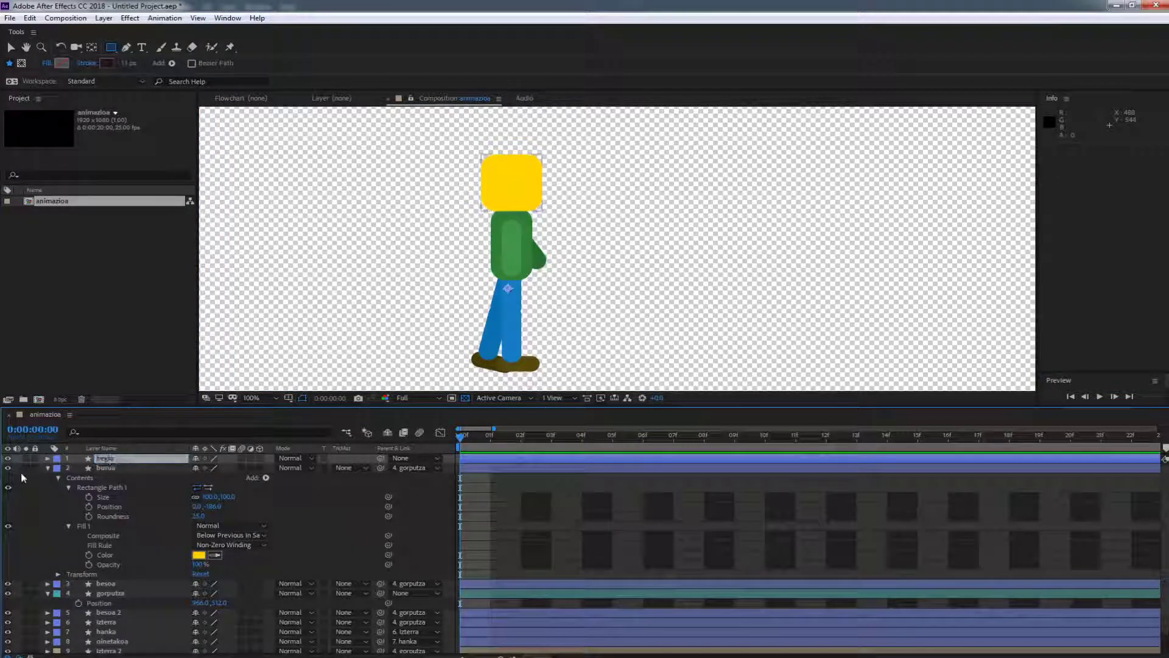
Add a rectangle to the begia layer and expand its path properties.
left_click(47, 468)
left_click(49, 458)
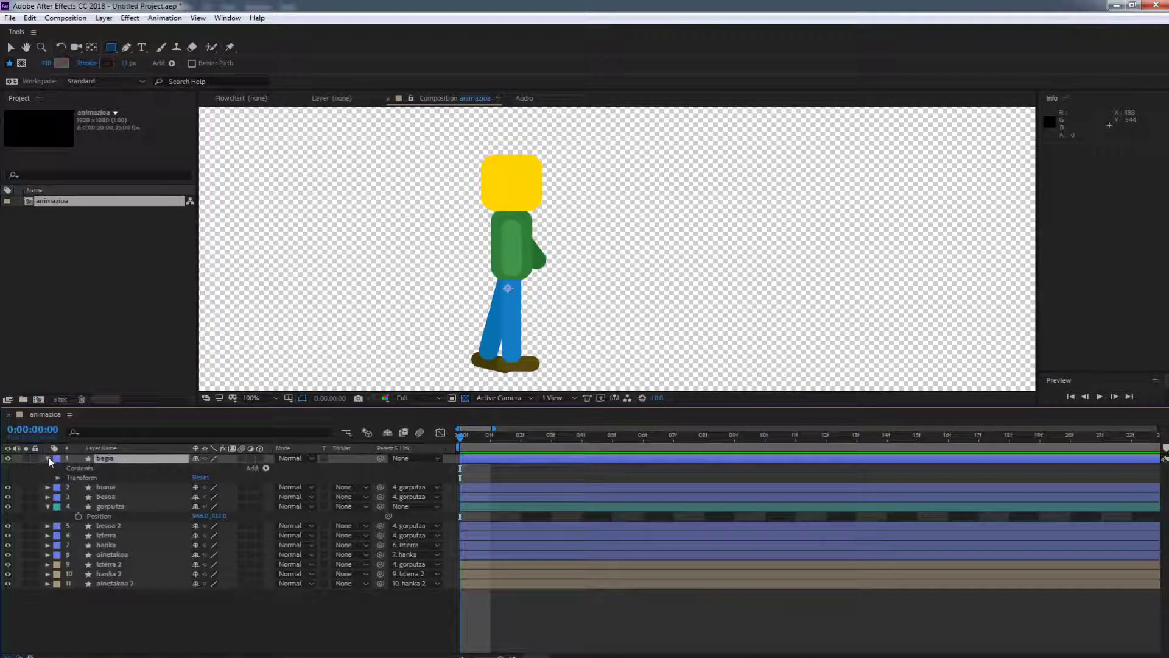
left_click(266, 468)
left_click(302, 235)
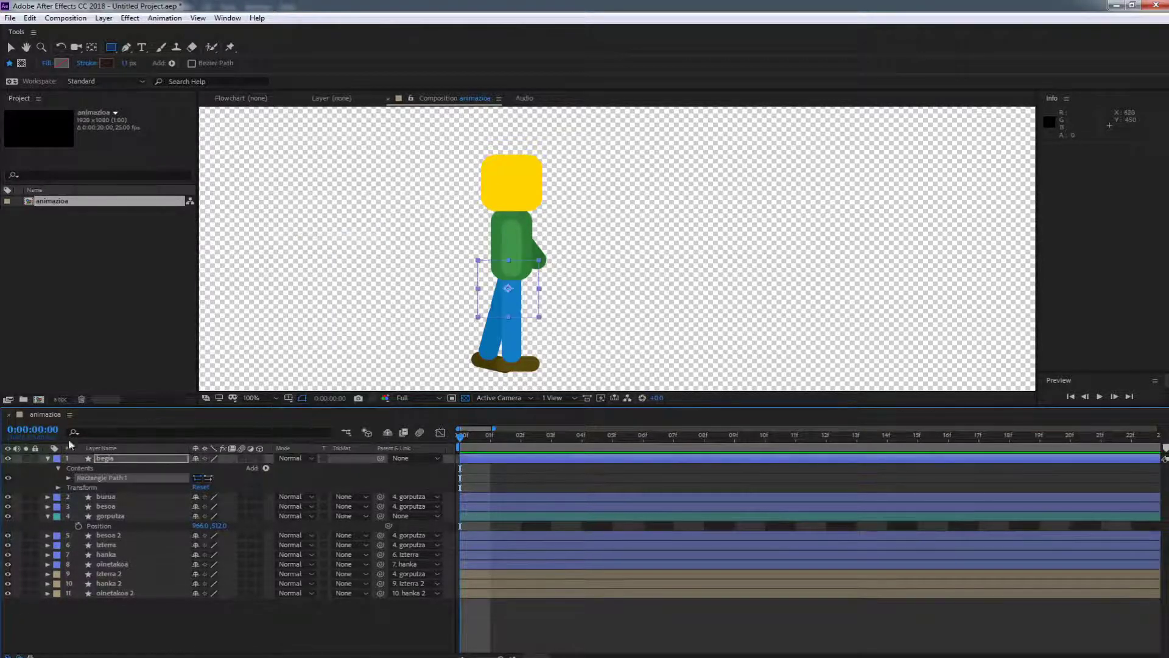
left_click(68, 479)
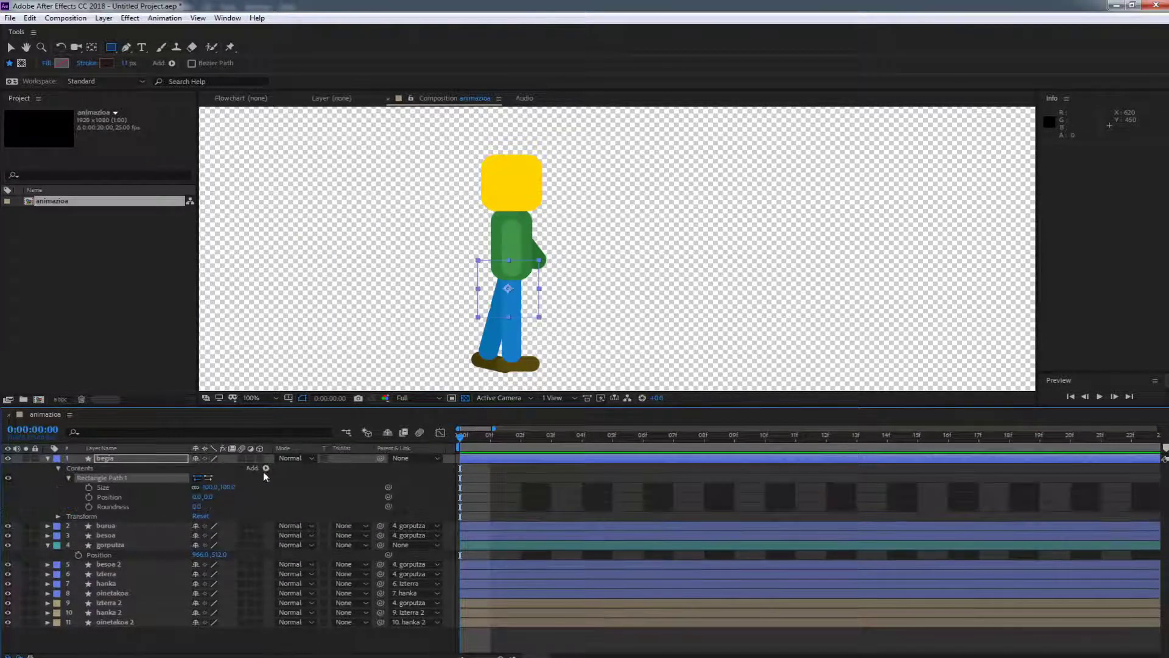
Set the begia rectangle's size to 20 × 20, roundness to 25 and position to 17, -204, placing it on the head.
left_click_drag(207, 487, 178, 492)
left_click(198, 508)
type("25")
key("Return")
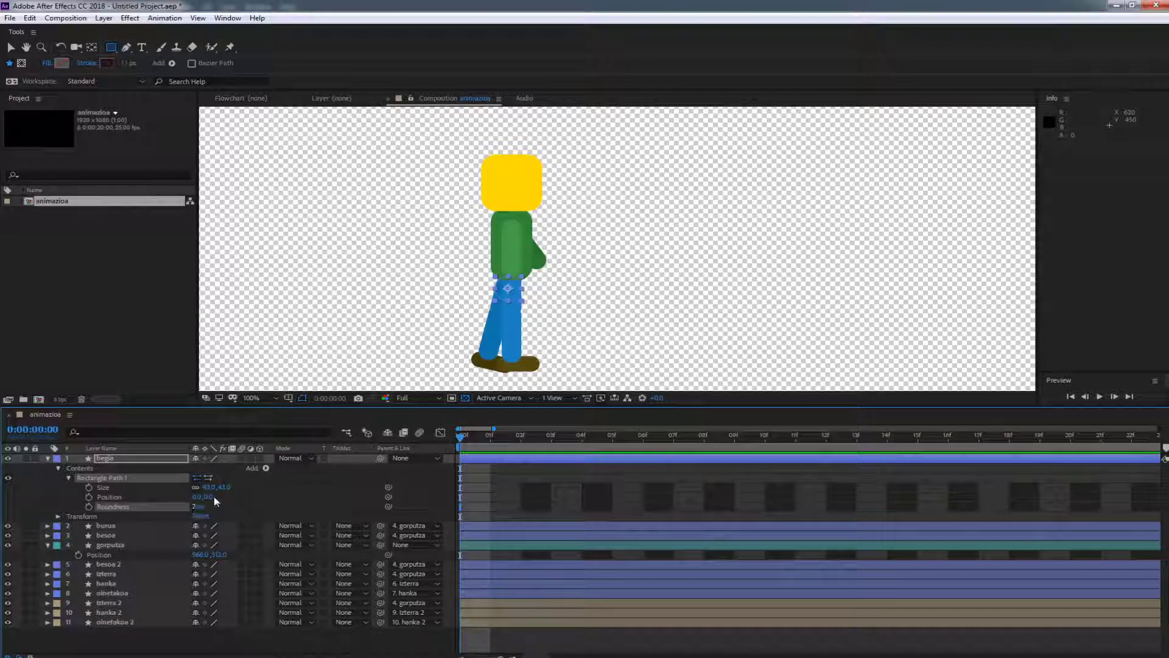
left_click(199, 497)
left_click_drag(209, 498, 79, 510)
mouse_move(196, 497)
left_mouse_down()
mouse_move(218, 502)
mouse_move(207, 488)
mouse_move(185, 496)
left_mouse_up()
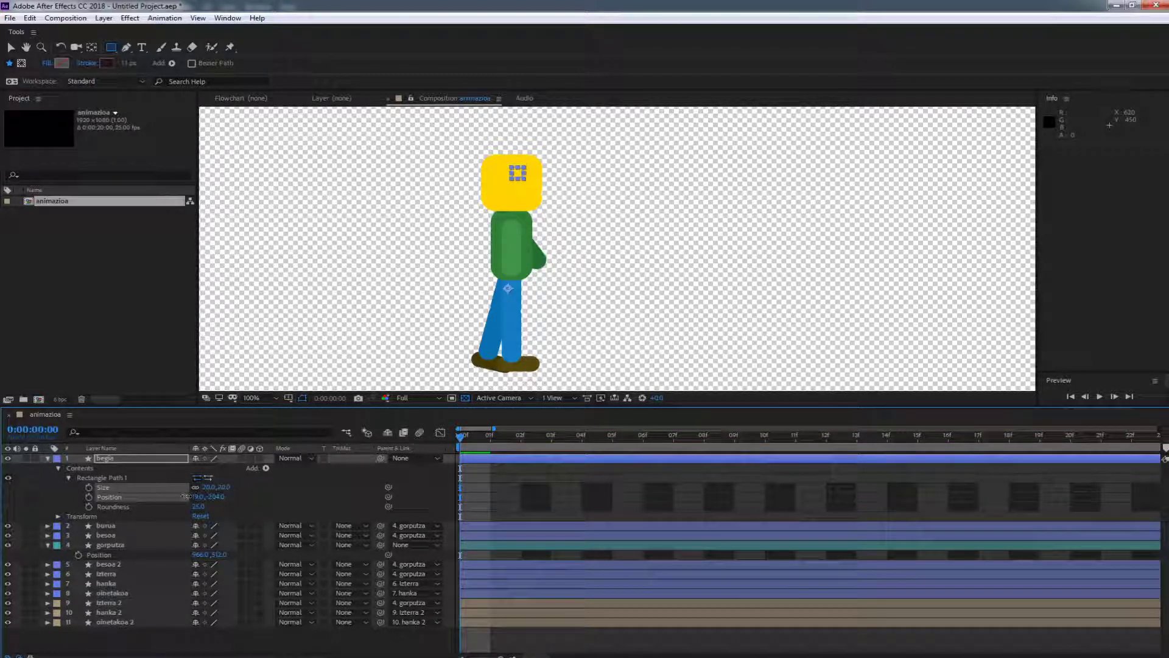
Add a fill to the begia rectangle and set its colour to black.
left_click(266, 468)
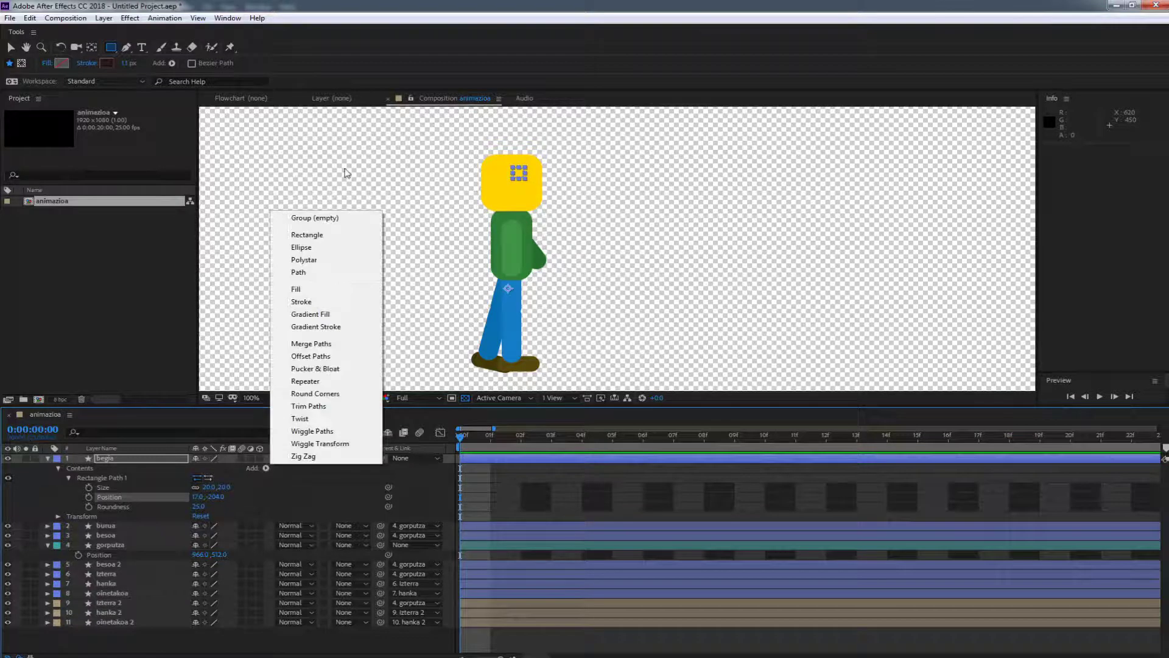
left_click(309, 289)
left_click(68, 516)
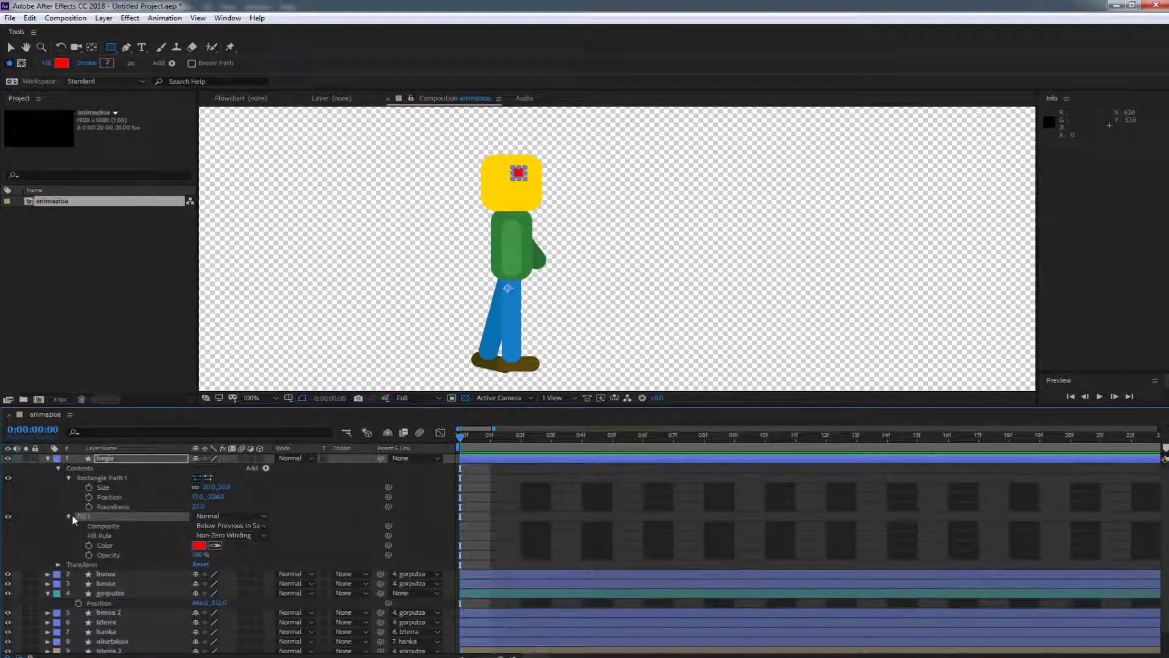
left_click(199, 545)
left_click_drag(204, 219, 225, 315)
left_click(346, 147)
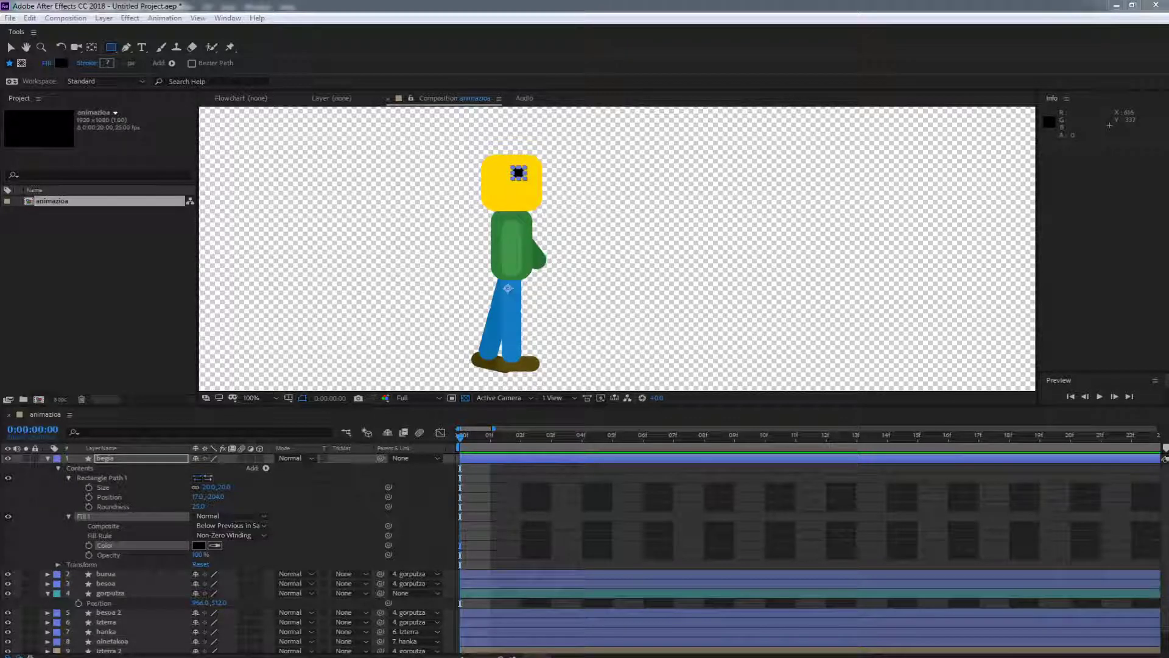
Create a white solid layer above begia with the default settings.
left_click(108, 479)
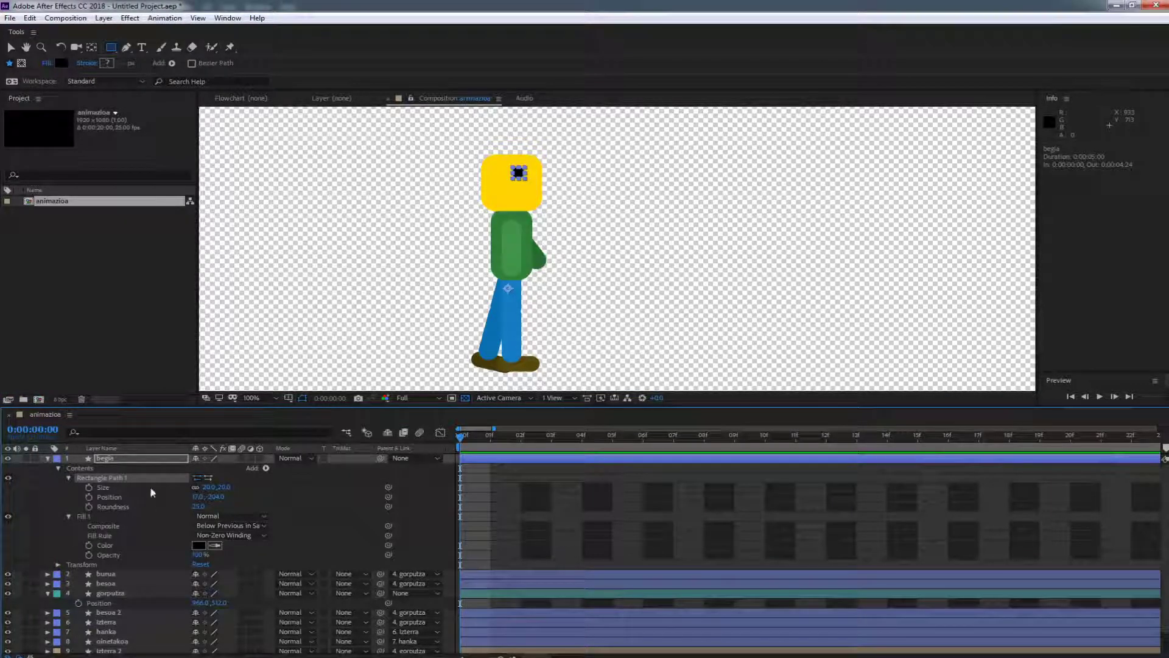
left_click(126, 46)
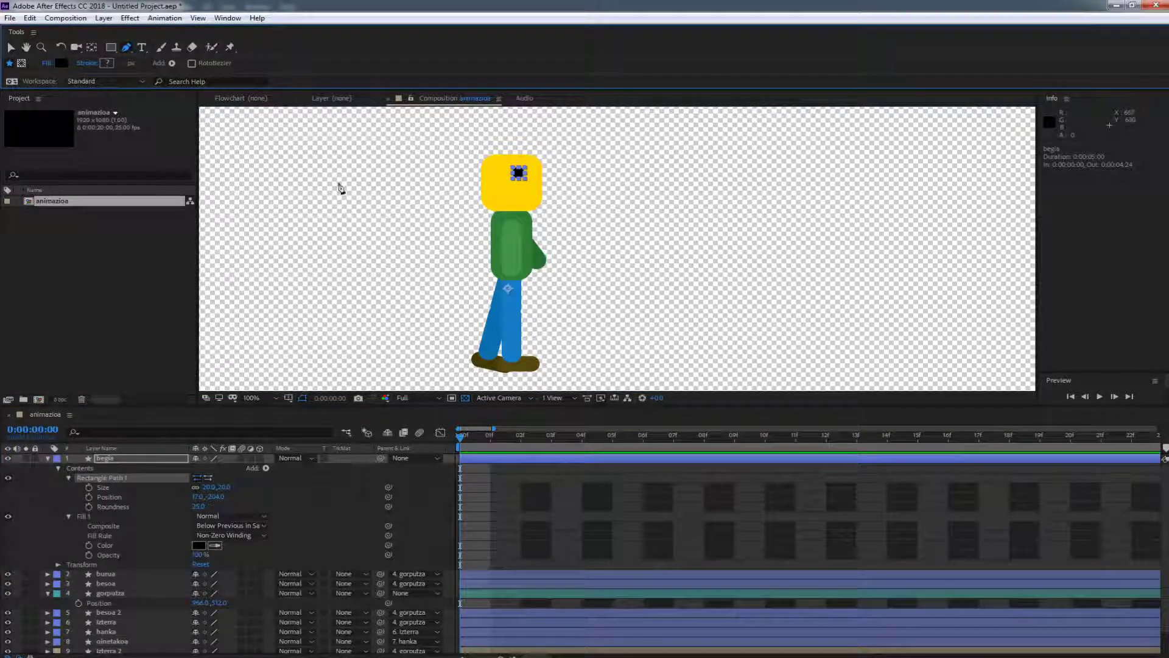
right_click(47, 491)
mouse_move(85, 498)
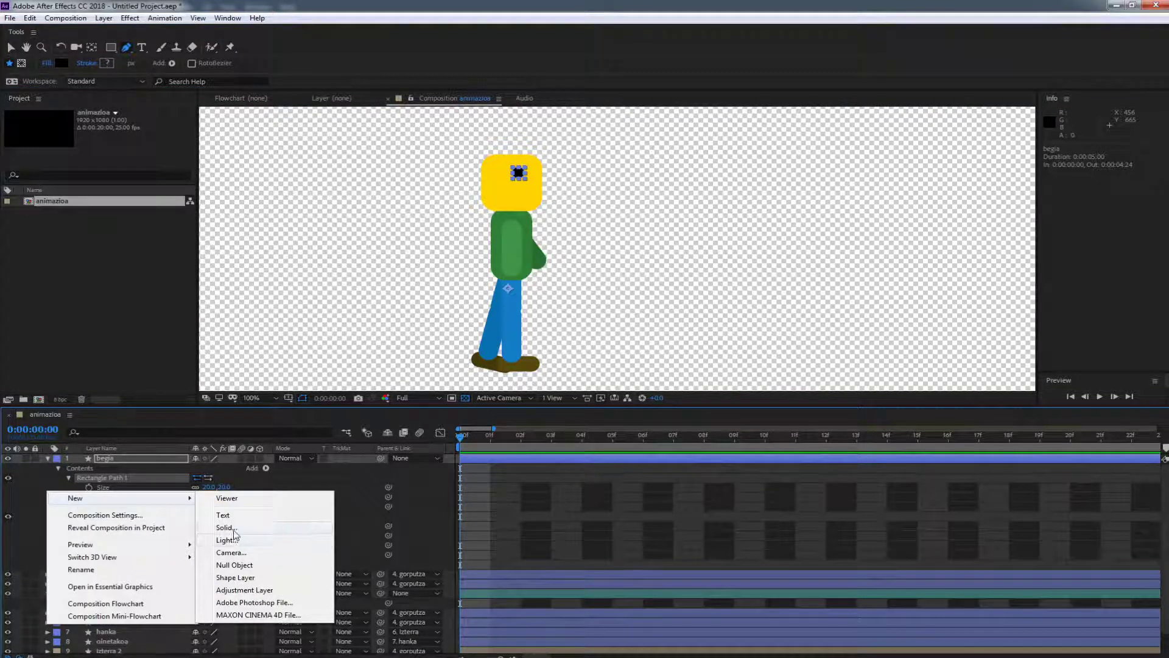
left_click(235, 532)
left_click(397, 337)
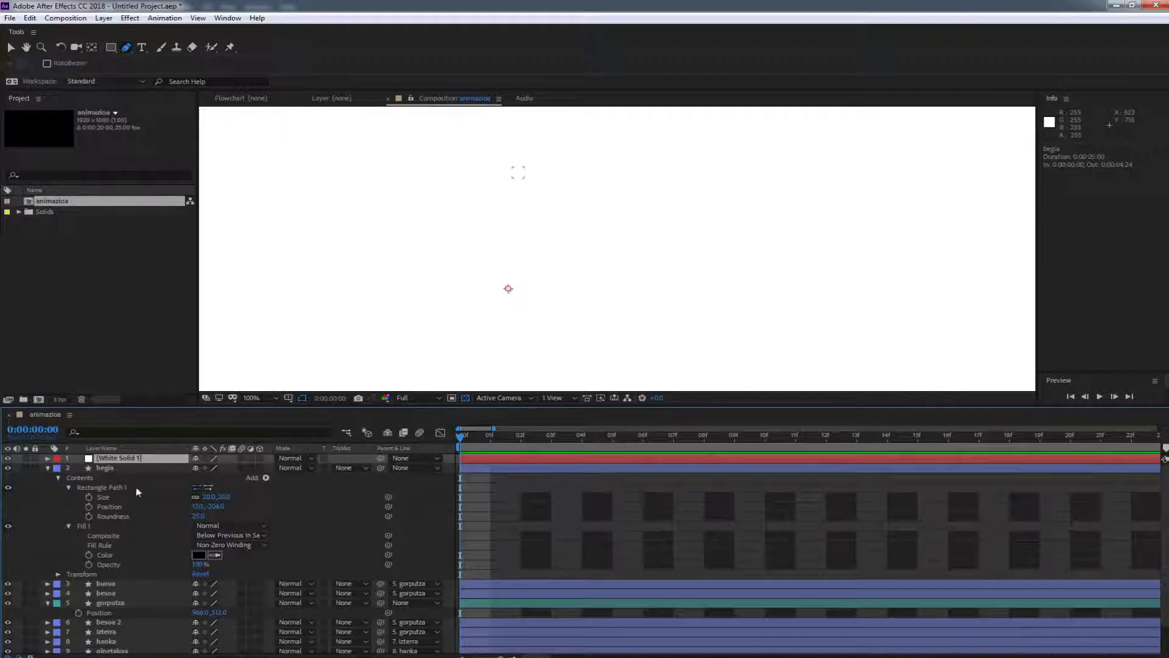
Examine the rectangle paths in begia and burua in comparison with the white solid layer.
left_click(110, 489)
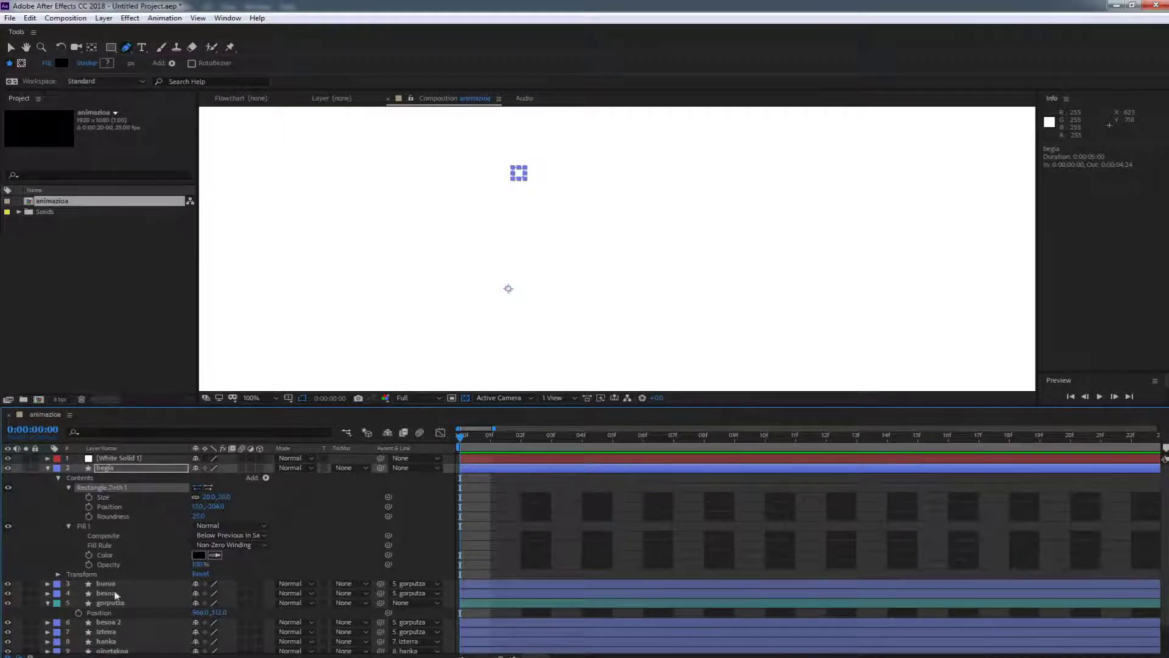
left_click(47, 583)
scroll(49, 585, "down", 1)
left_click(116, 561)
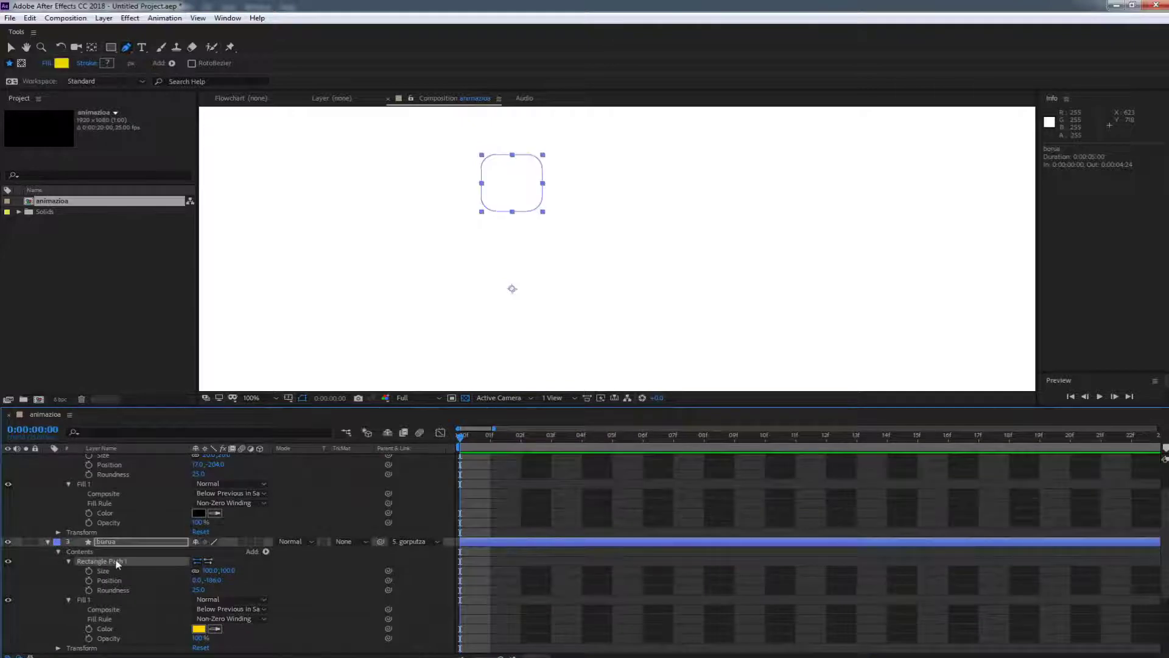
scroll(119, 582, "up", 2)
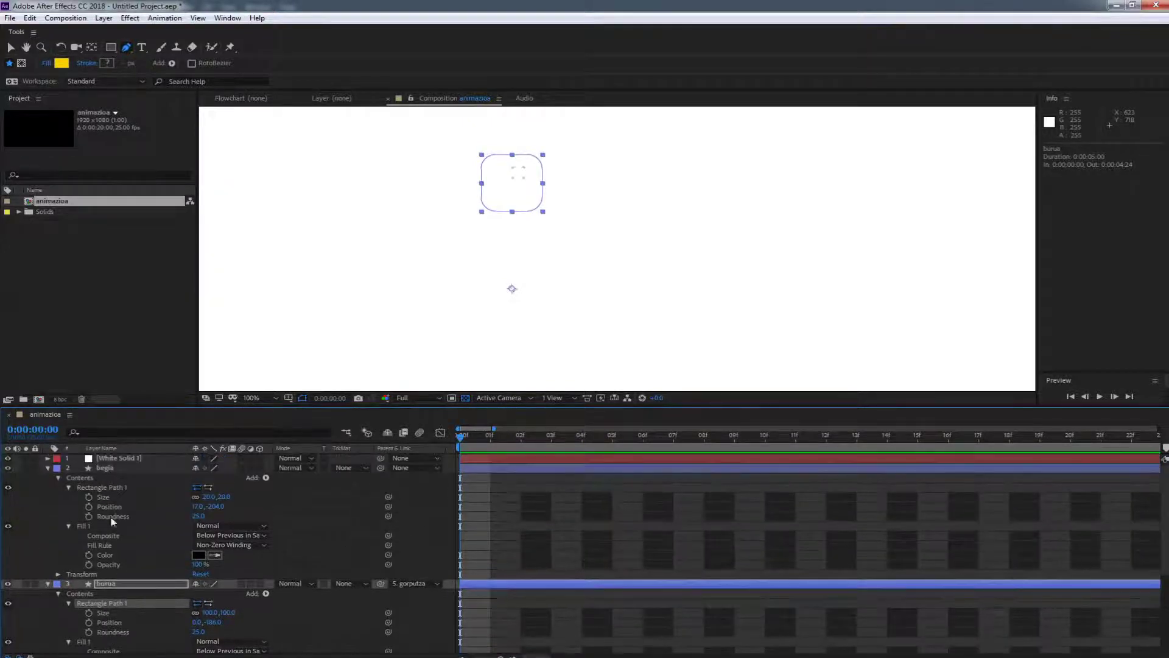
left_click(117, 461)
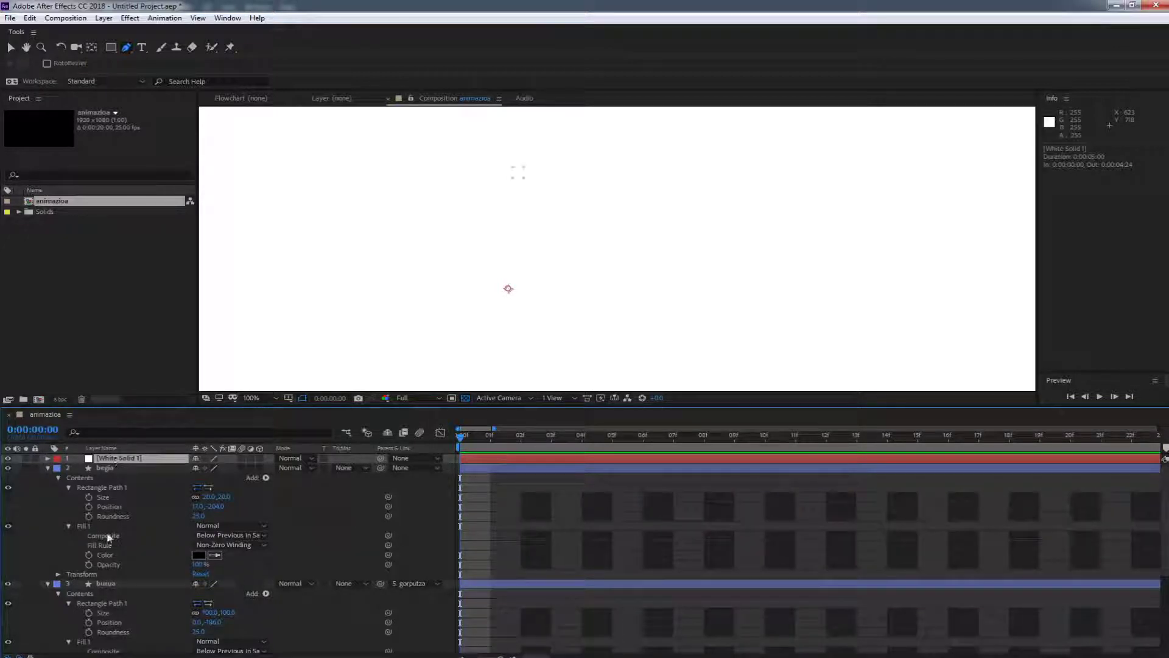
left_click(111, 488)
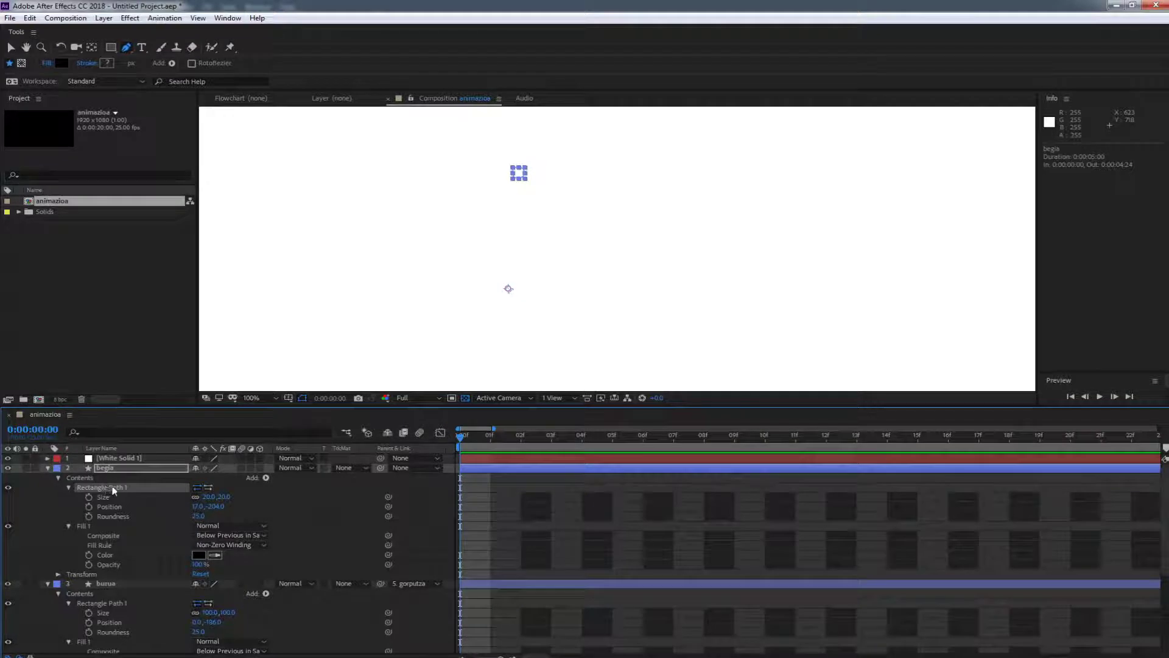
left_click(112, 458)
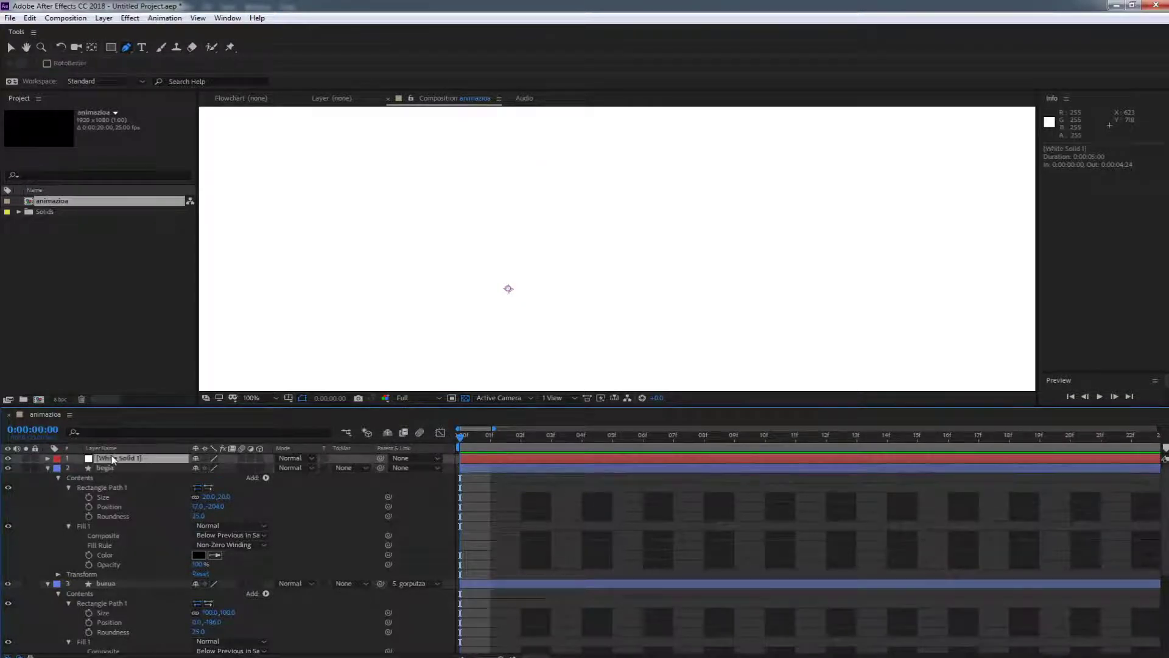
left_click(104, 488)
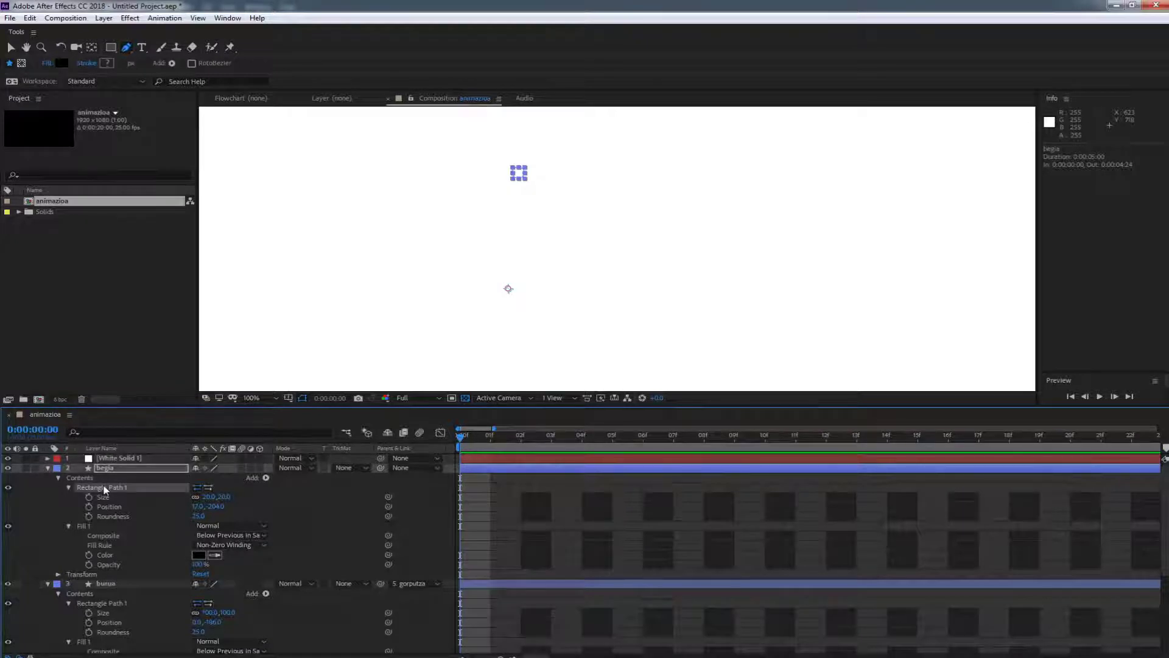
left_click(114, 461)
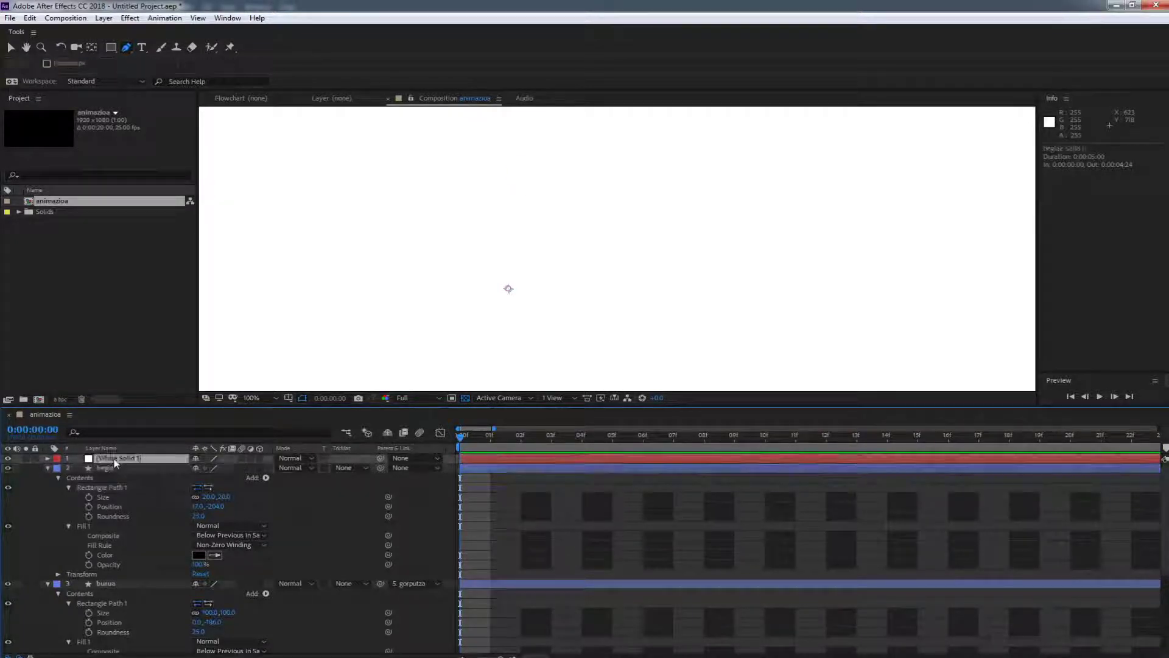
left_click(48, 467)
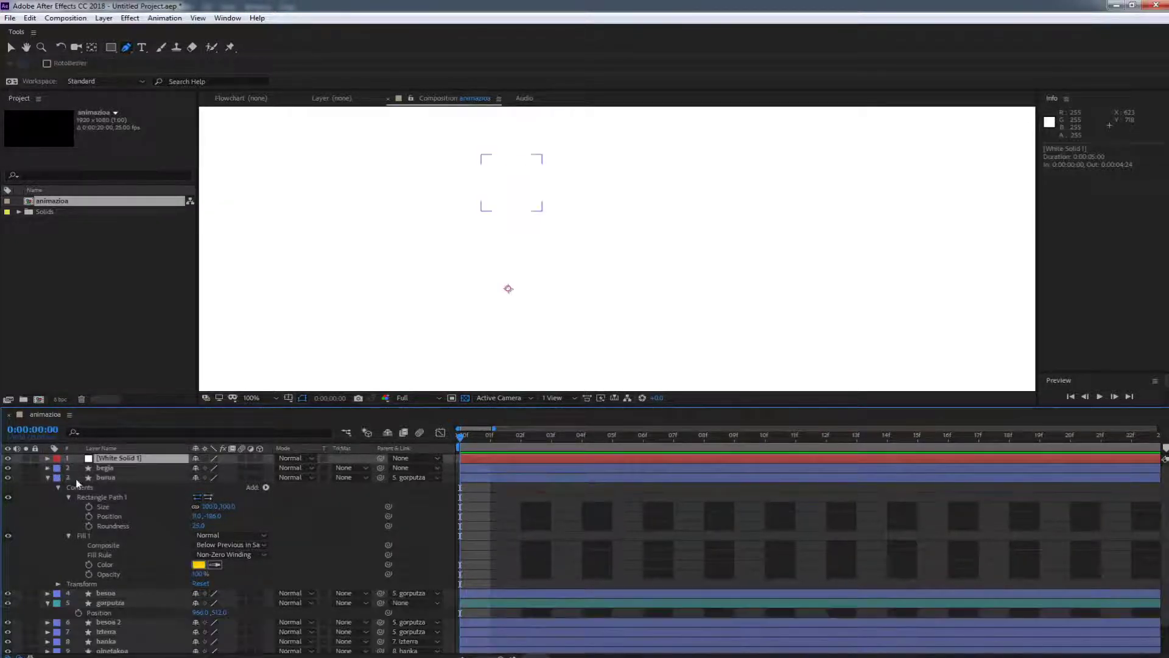
left_click(48, 478)
right_click(23, 468)
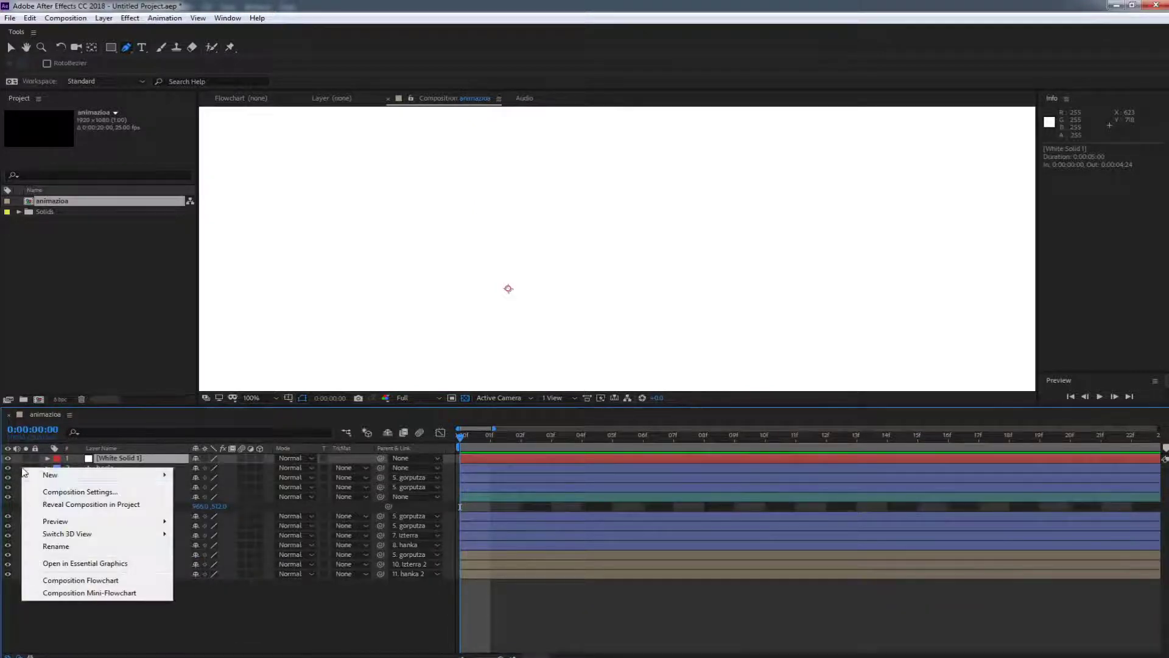
mouse_move(50, 477)
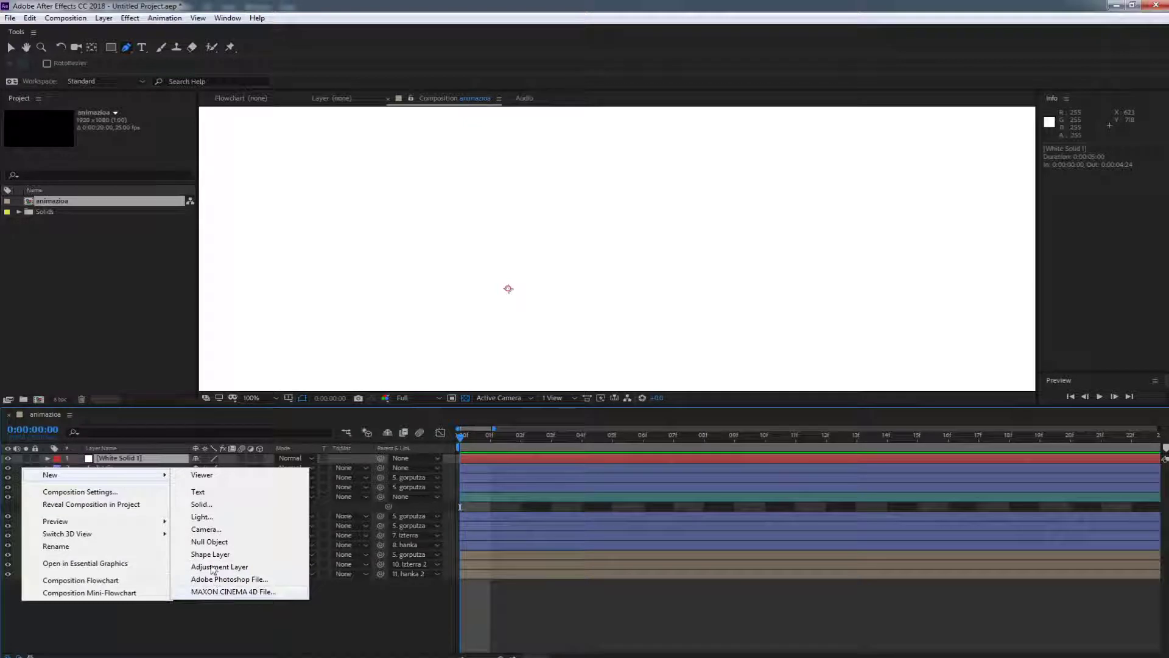
Draw a closed, curved four-point mask on the white solid with the Pen tool, spanning the torso and the area in front of it.
left_click(116, 458)
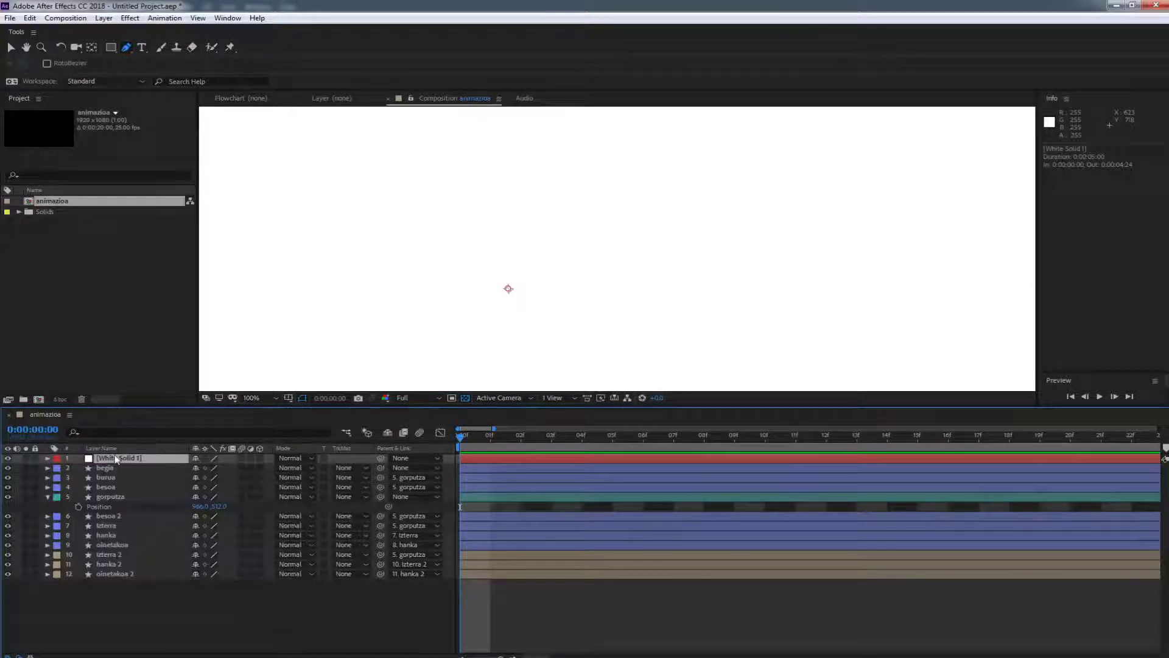
left_click(126, 48)
left_click_drag(533, 199, 515, 207)
left_click_drag(494, 257, 588, 187)
left_click(535, 200)
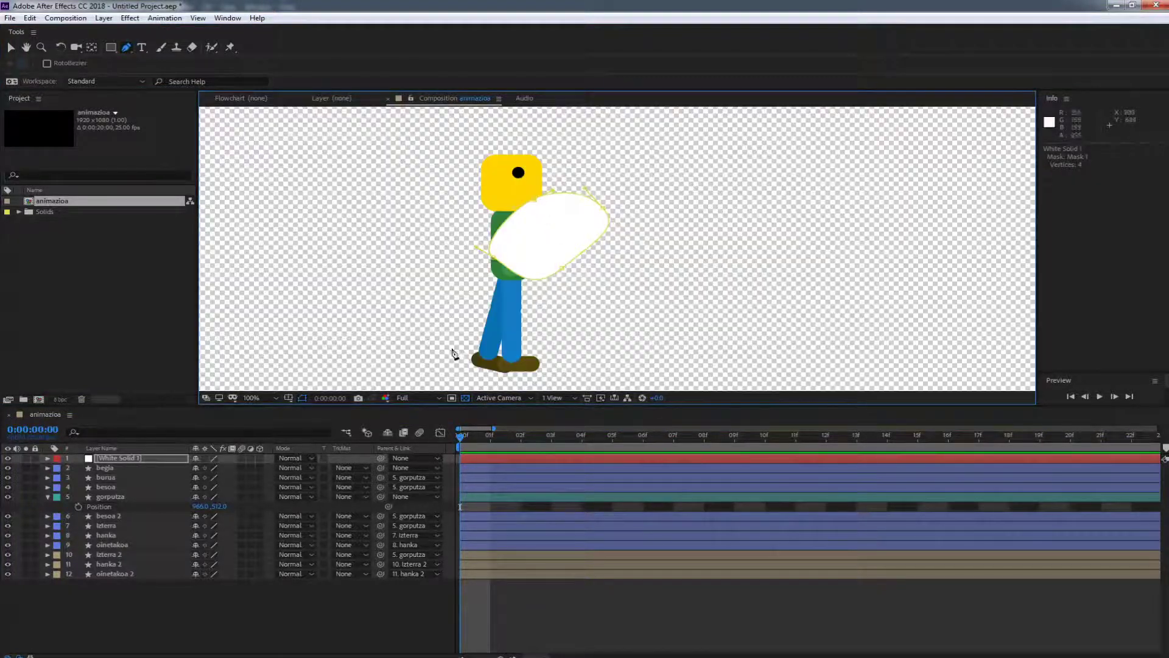
Reveal the white solid's mask path and copy Mask 1.
key("m")
double_click(106, 469)
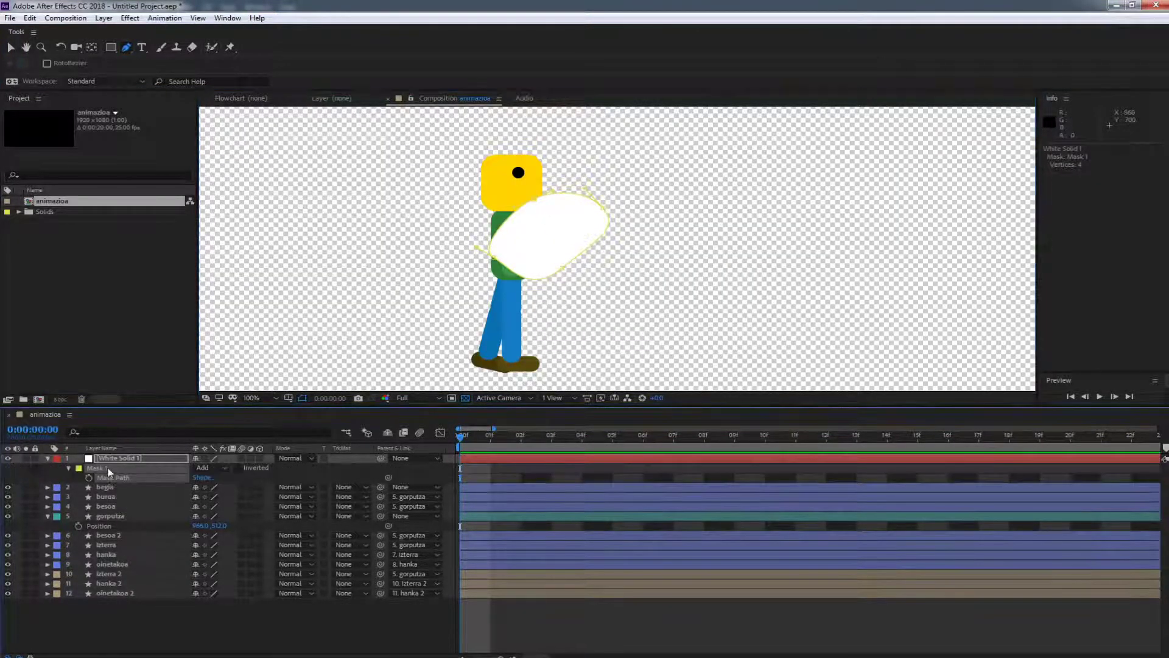
left_click(64, 478)
left_click(102, 468)
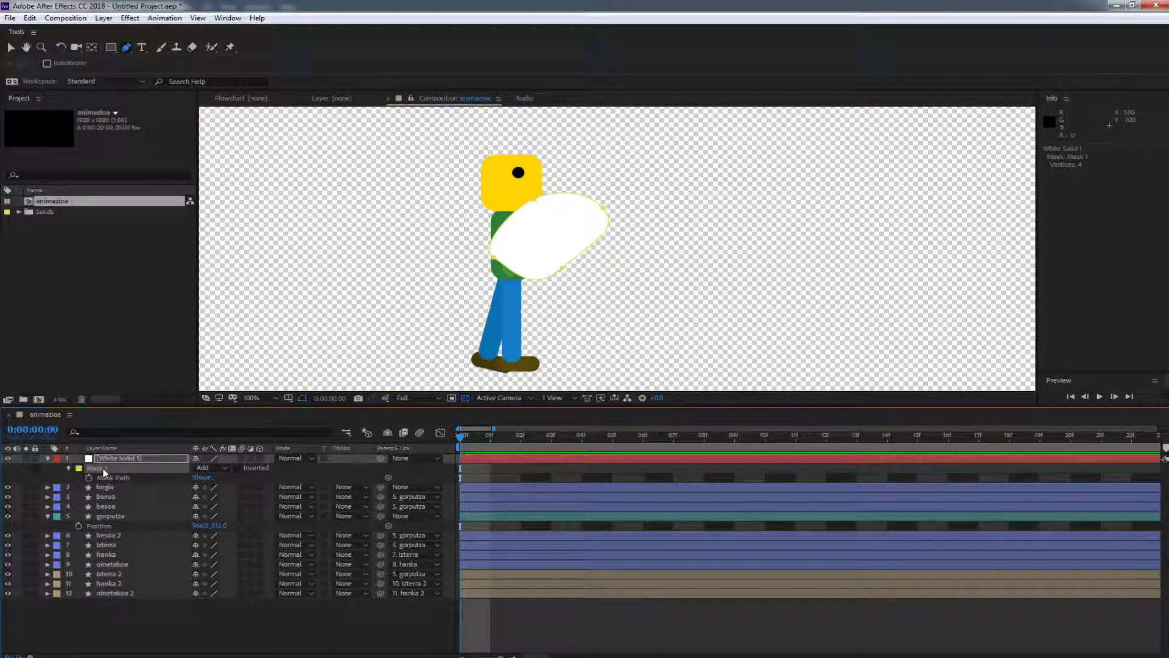
Create a new shape layer above the white solid and expand its properties.
right_click(56, 479)
mouse_move(57, 480)
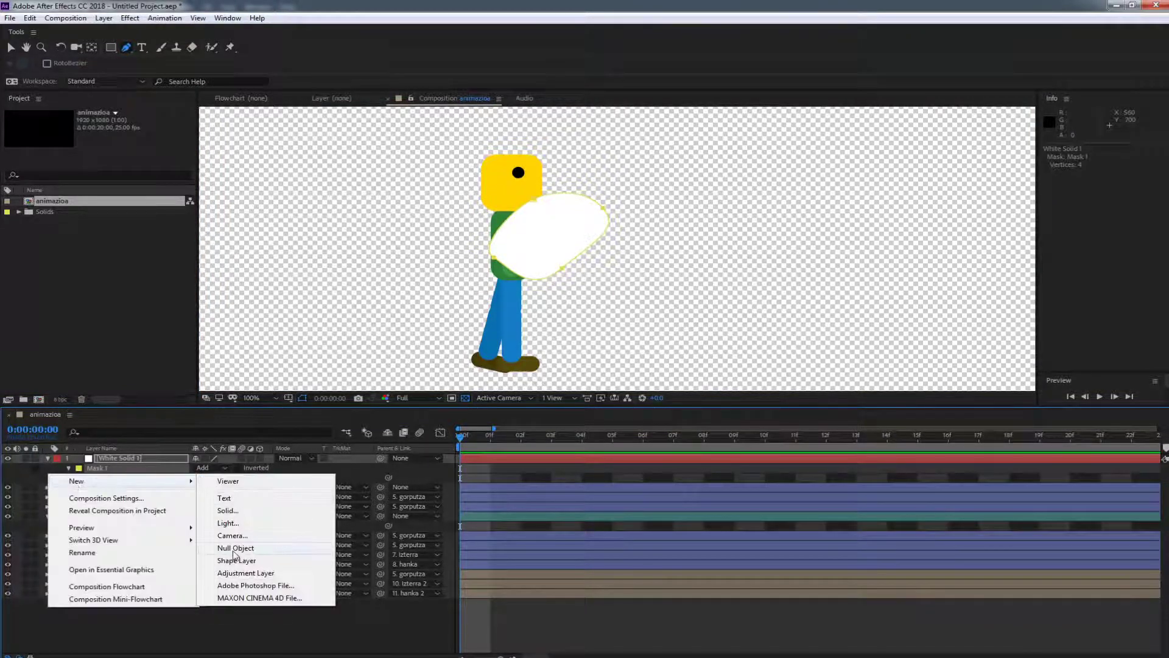
left_click(235, 559)
left_click(48, 458)
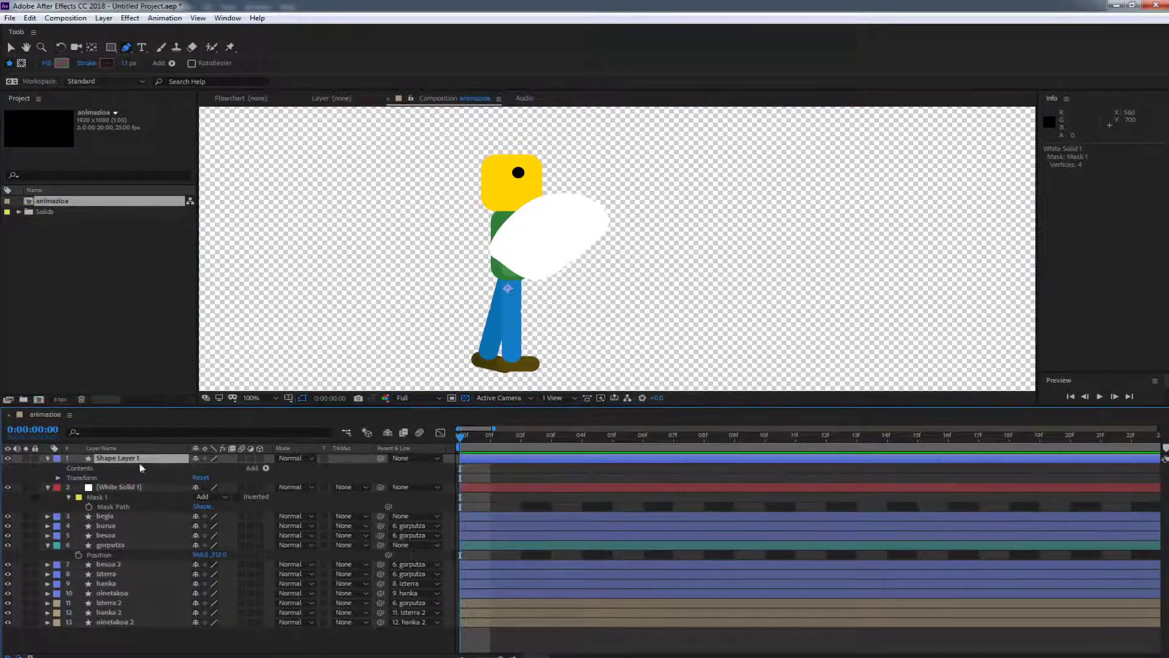
left_click(119, 459)
Hide the white solid and paste the copied mask onto Shape Layer 1.
left_click(4, 493)
left_click(7, 487)
left_click(129, 459)
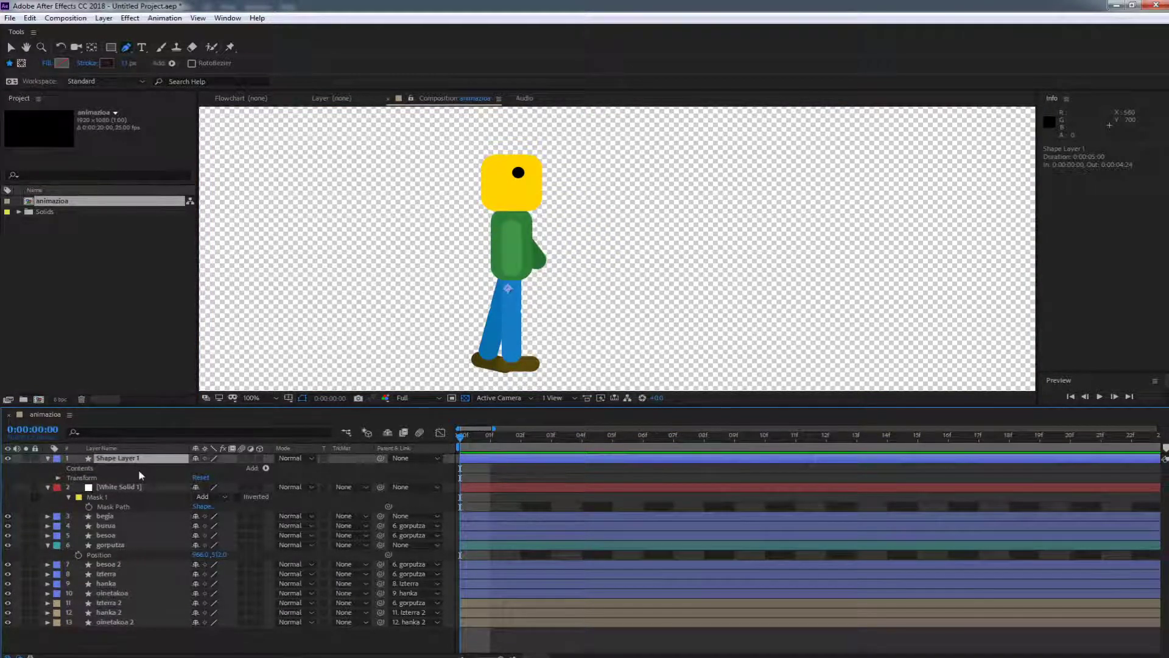
key("ctrl+v")
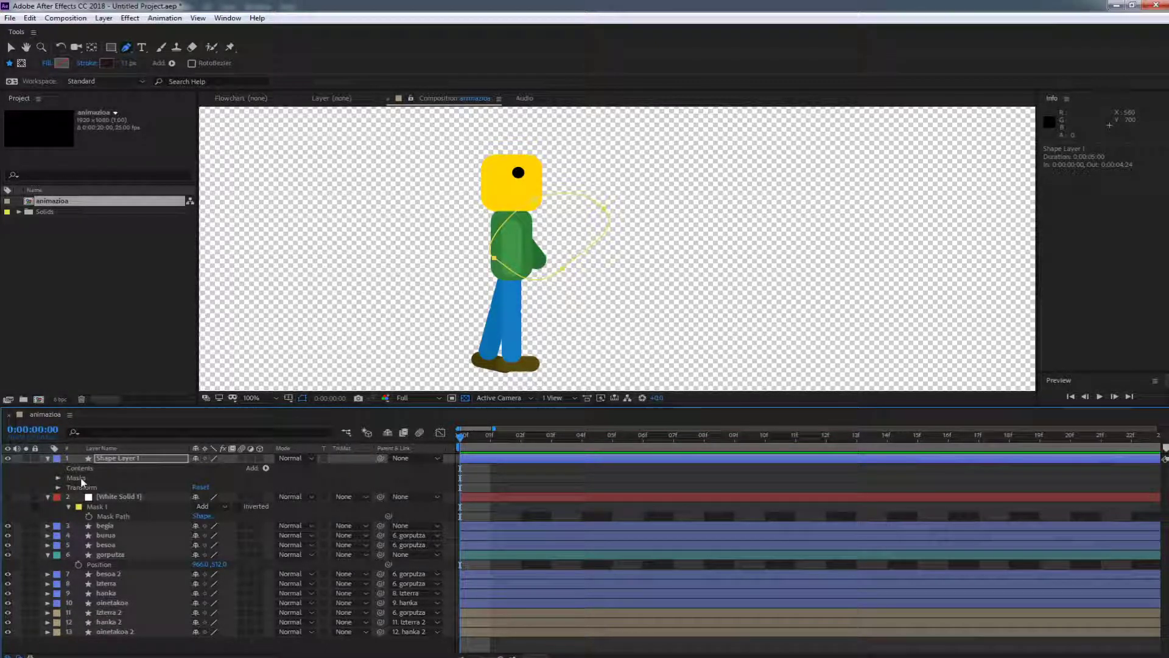
Undo pasting the mask onto Shape Layer 1.
key("ctrl+z")
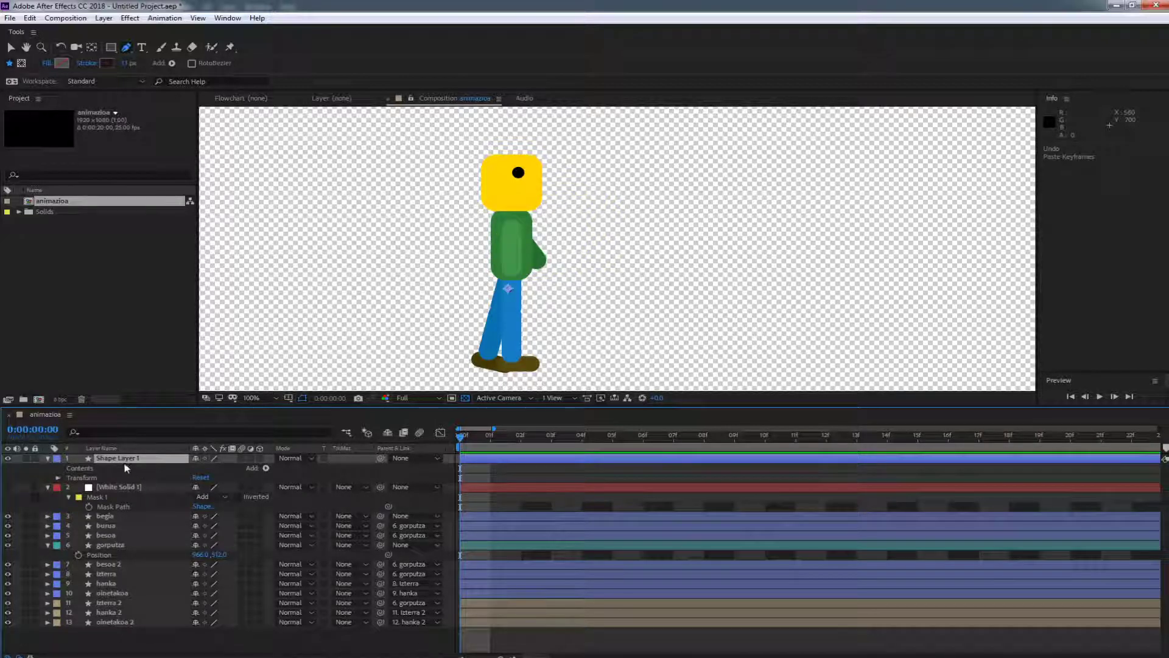
key("ctrl+shift+z")
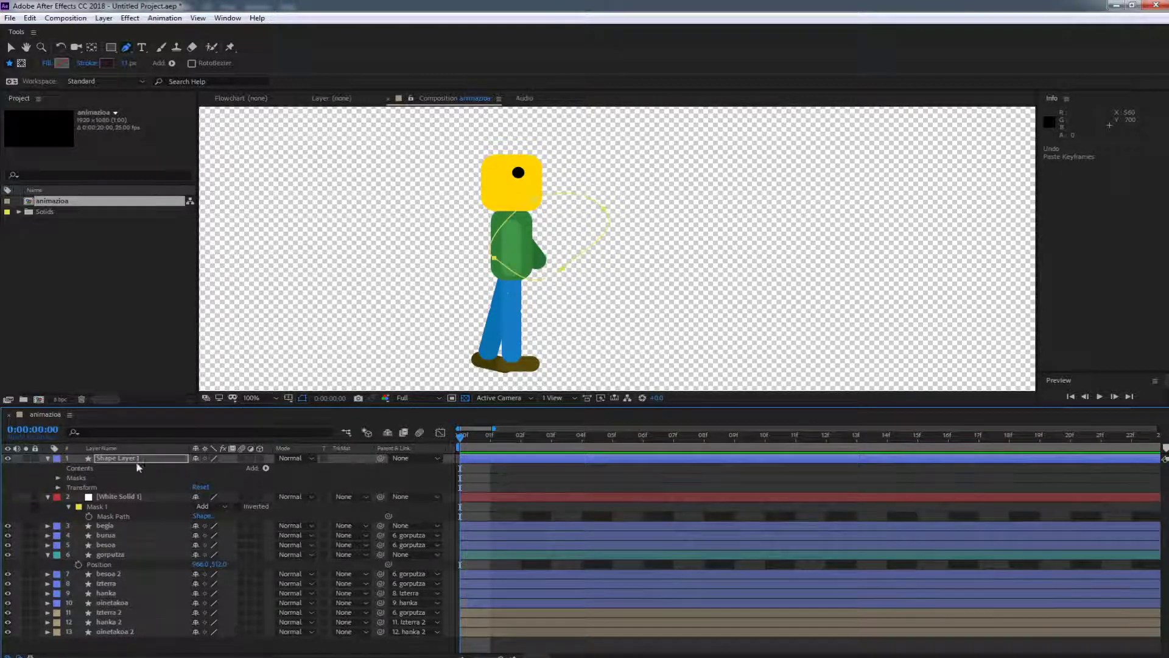
left_click(58, 478)
key("Delete")
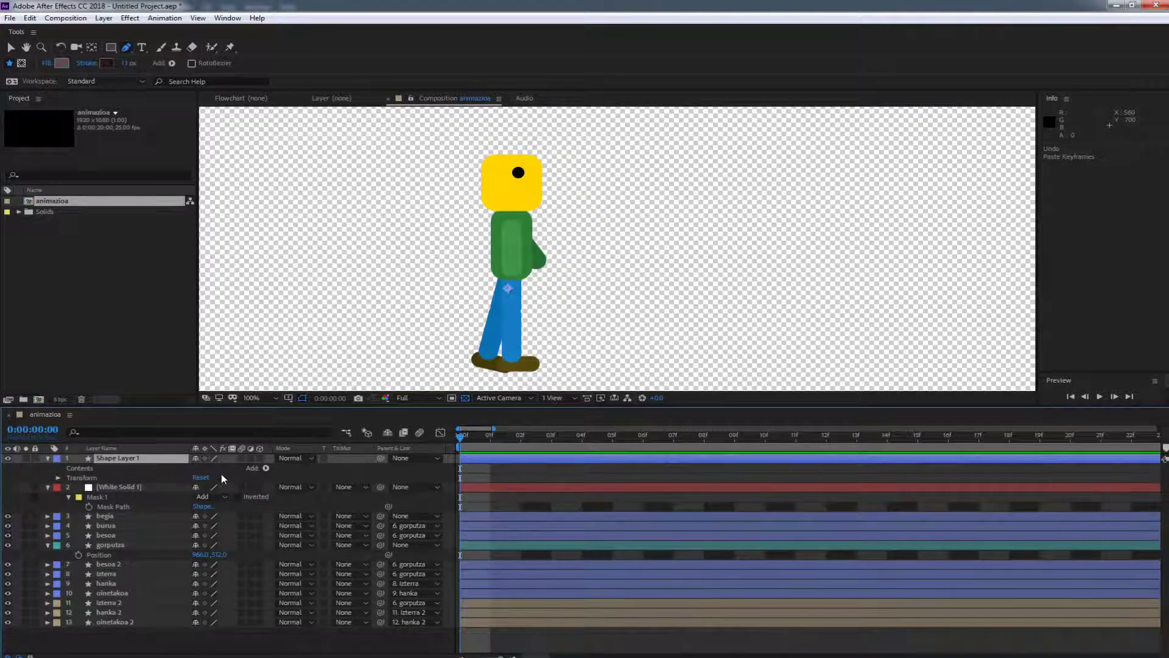
Add a Path to Shape Layer 1's contents, try pasting the copied mask onto it, and undo the paste.
left_click(265, 468)
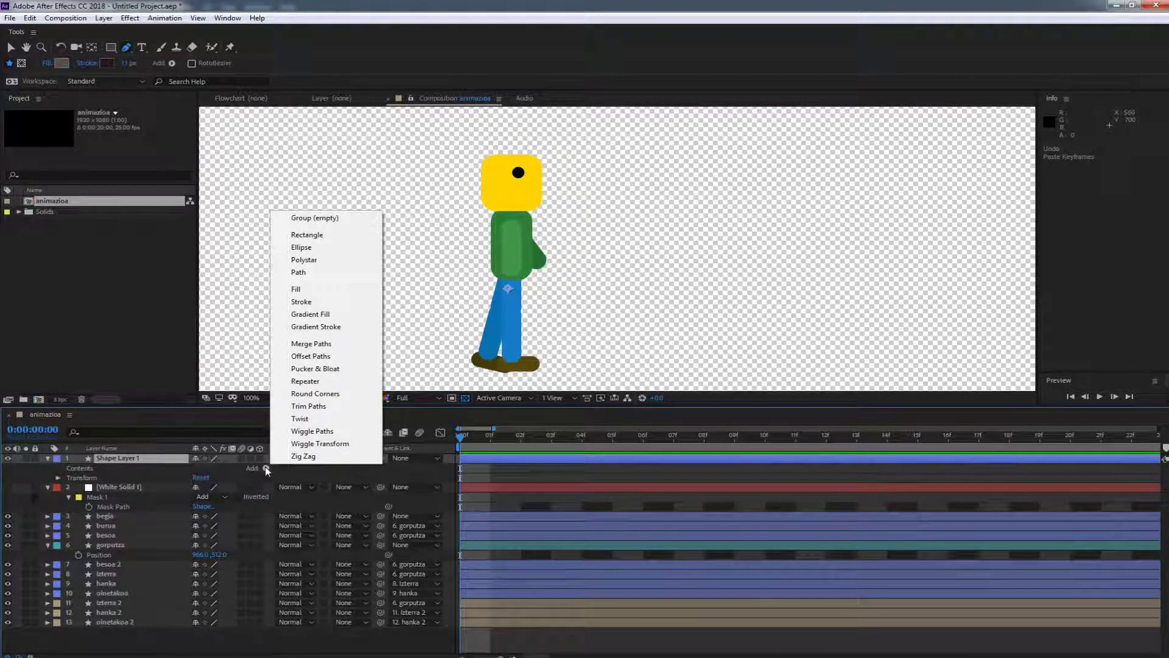
left_click(313, 275)
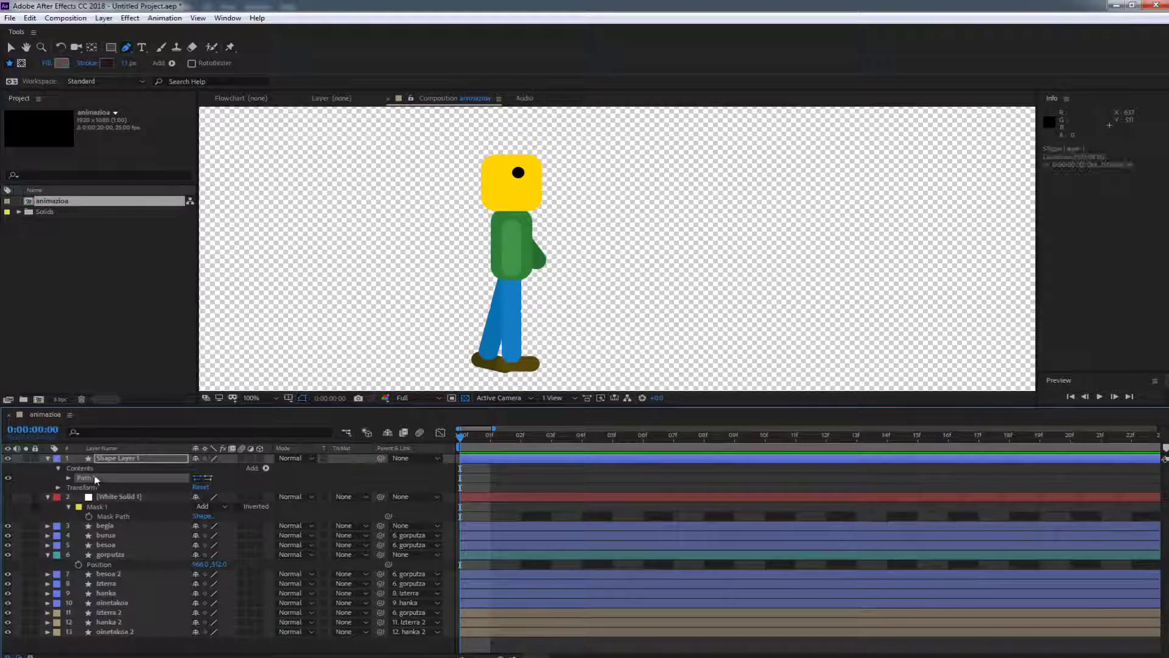
key("ctrl+v")
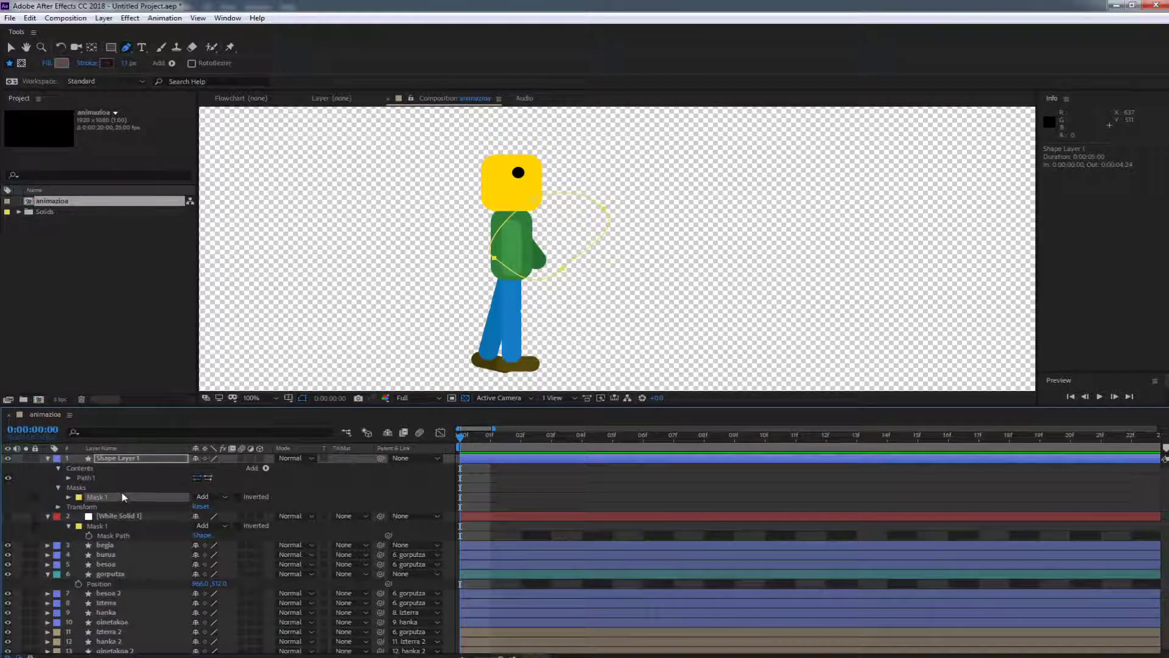
key("ctrl+z")
Expand Path 1 on Shape Layer 1 and try to paste the copied mask into its Path property.
left_click(69, 478)
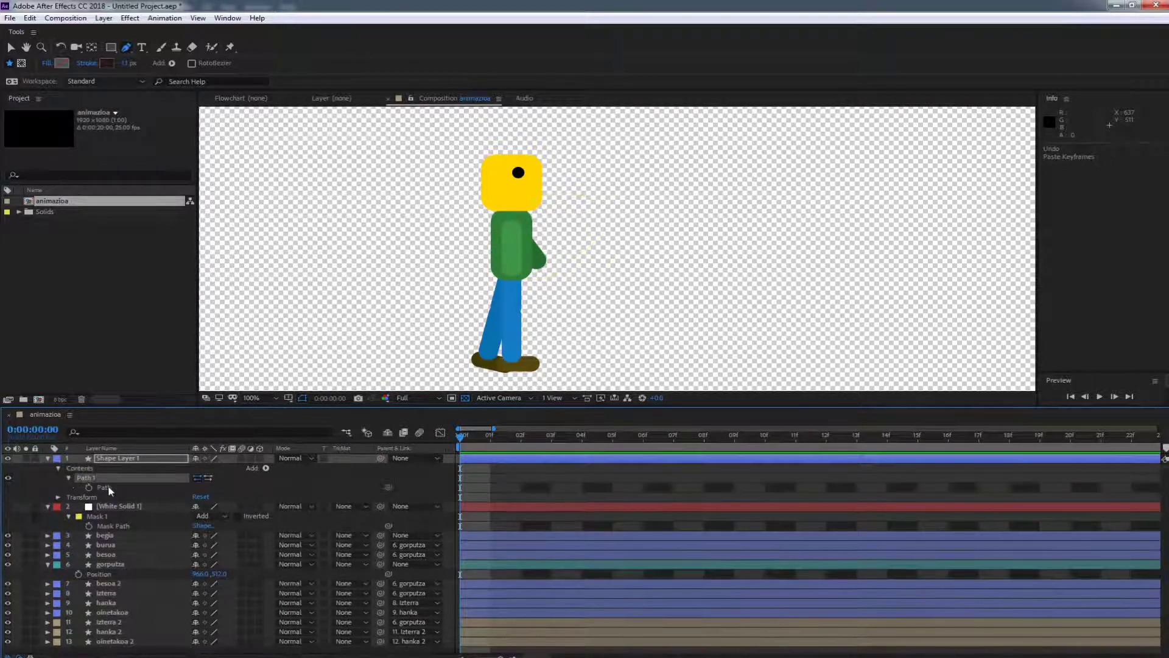
left_click(108, 487)
key("ctrl+v")
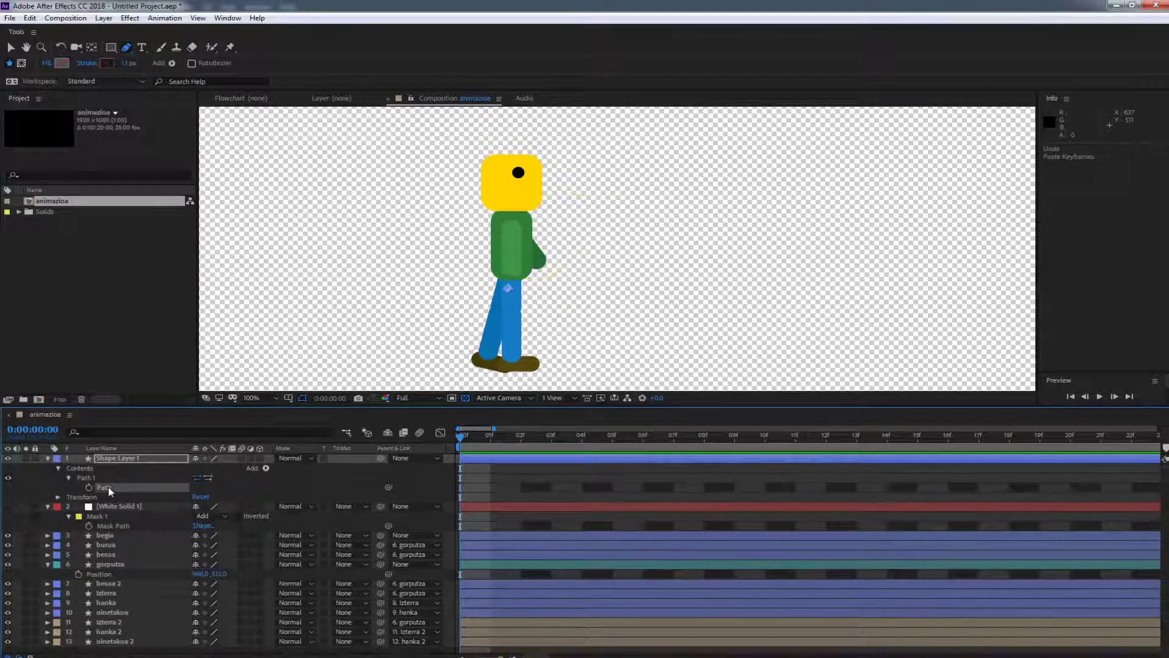
left_click(105, 488)
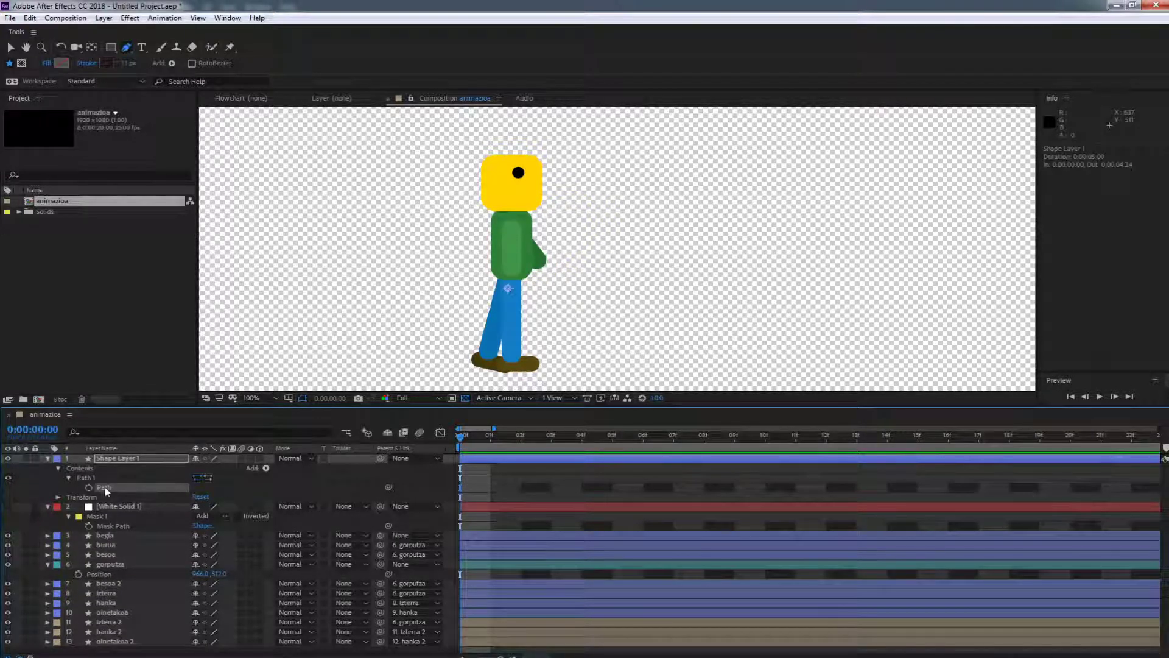
left_click(109, 480)
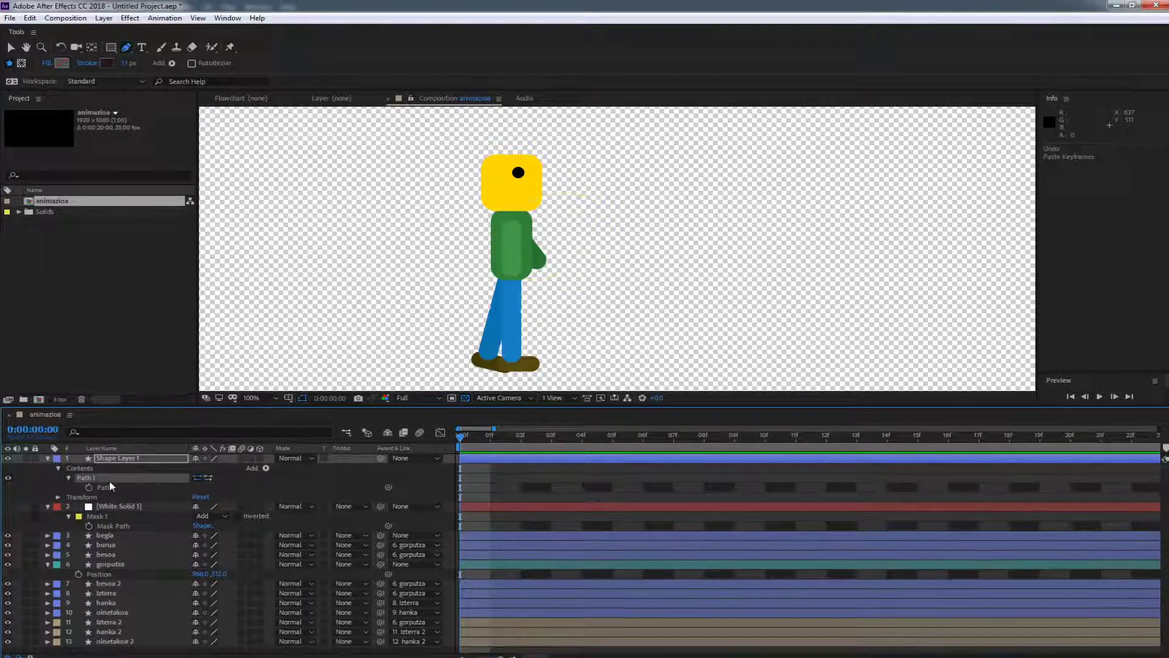
left_click(114, 487)
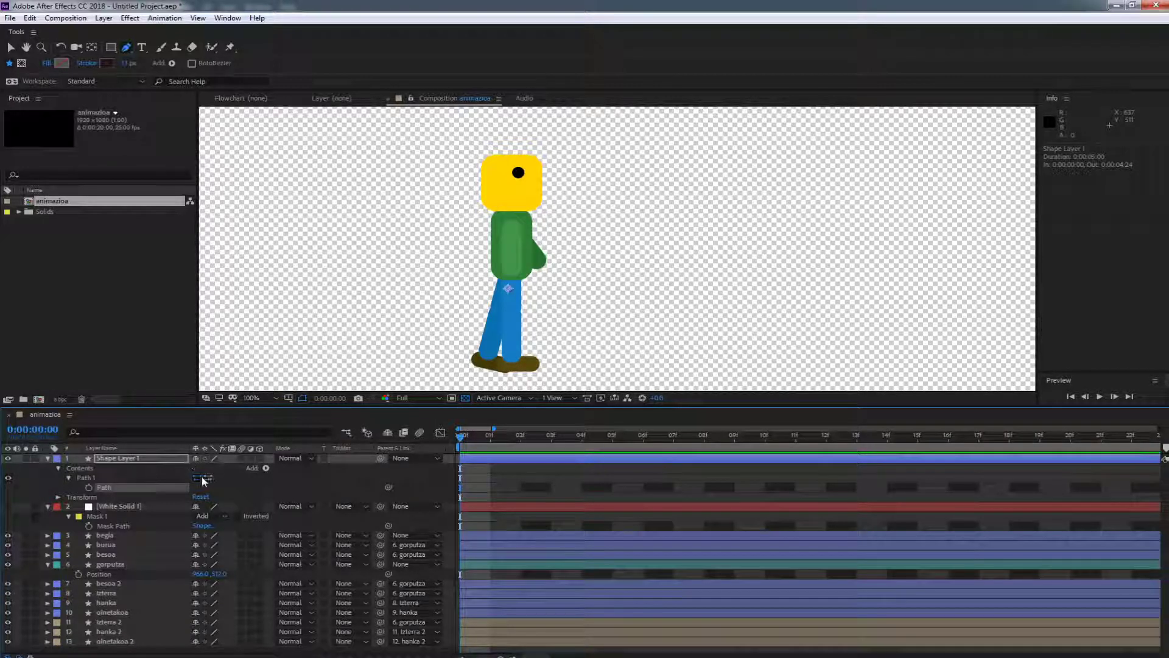
Delete Shape Layer 1 and the white solid layer from the composition.
left_click(112, 460)
key("Delete")
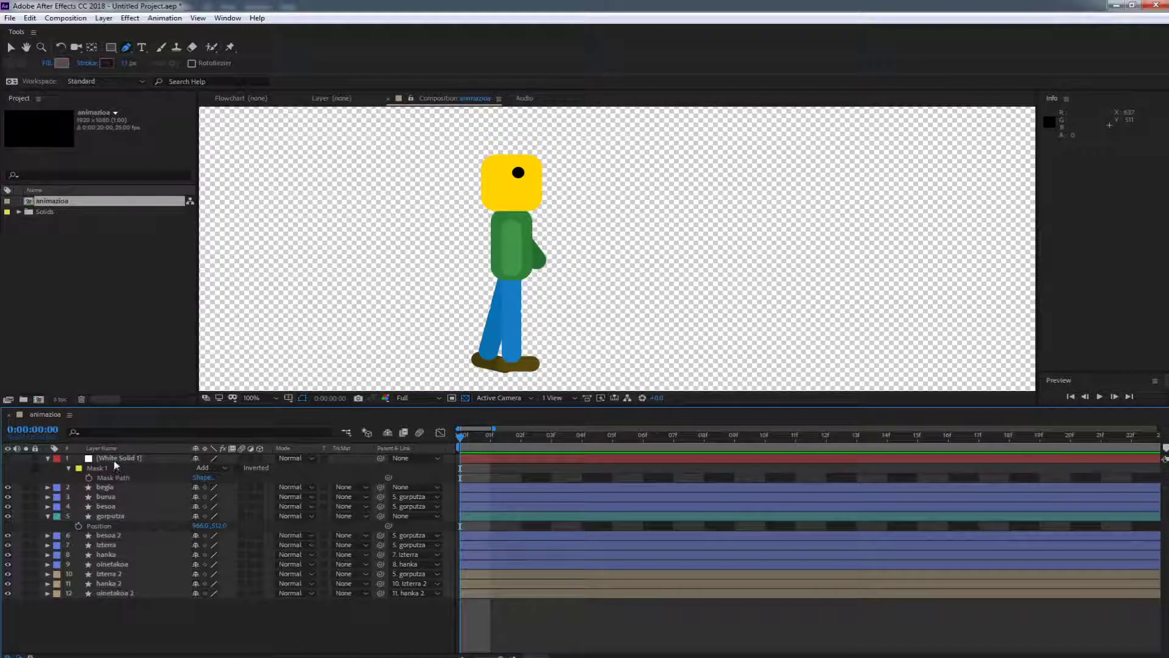
left_click(114, 460)
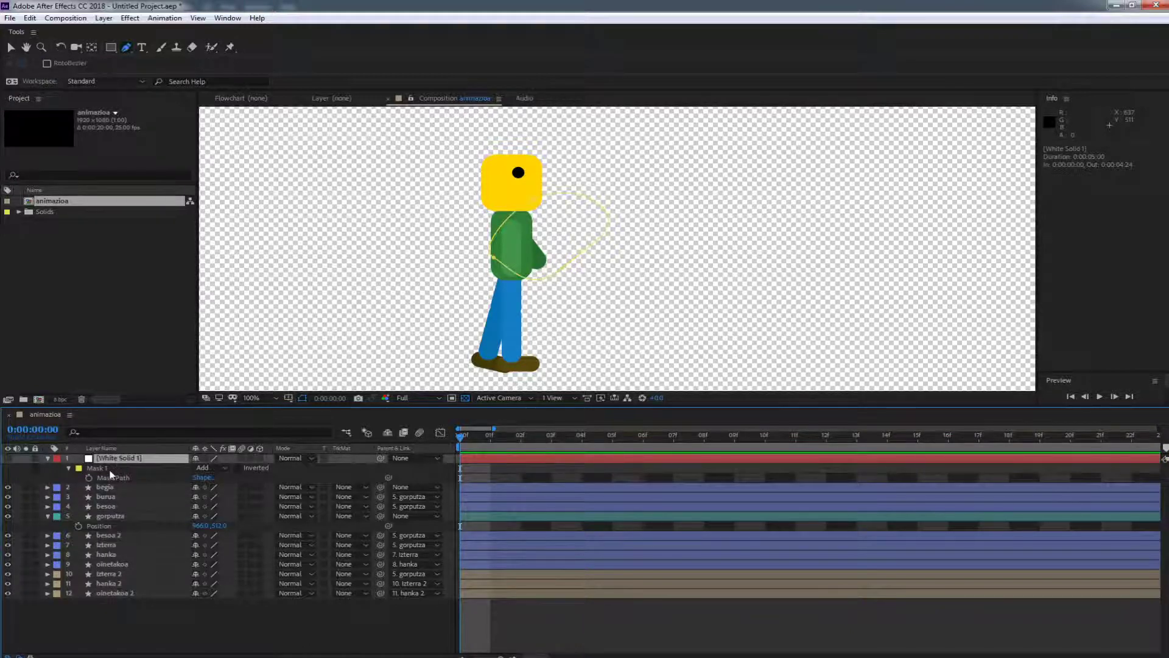
key("Delete")
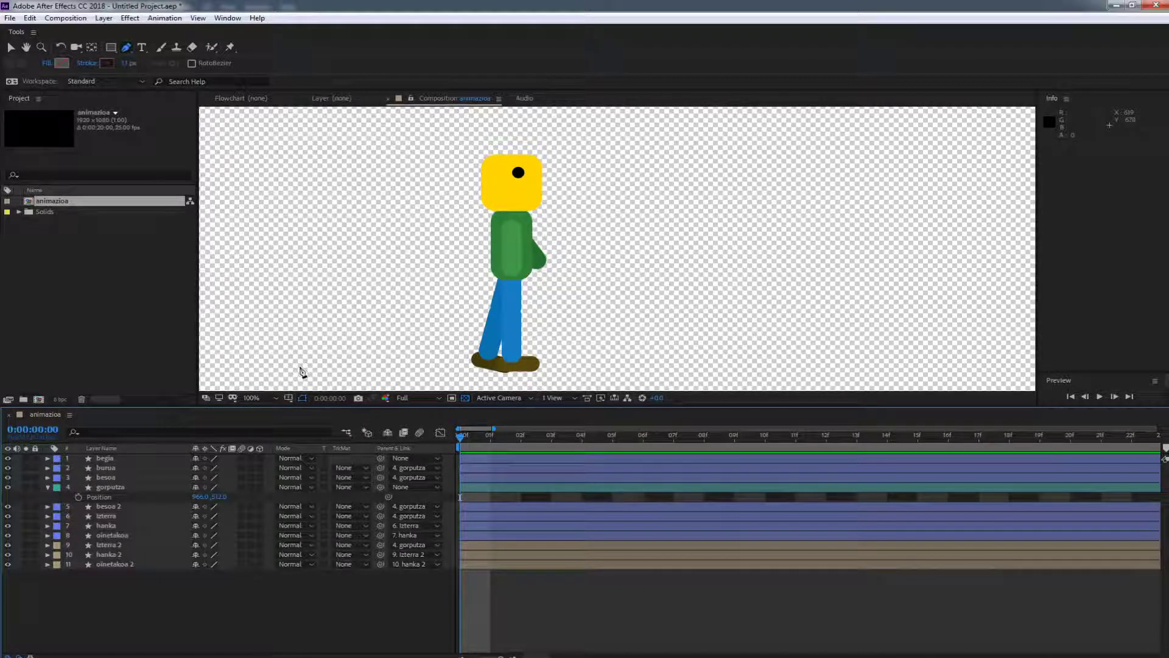
Place White Solid 1 from the project's Solids folder as the topmost layer and fit the composition in the viewer.
left_click(101, 460)
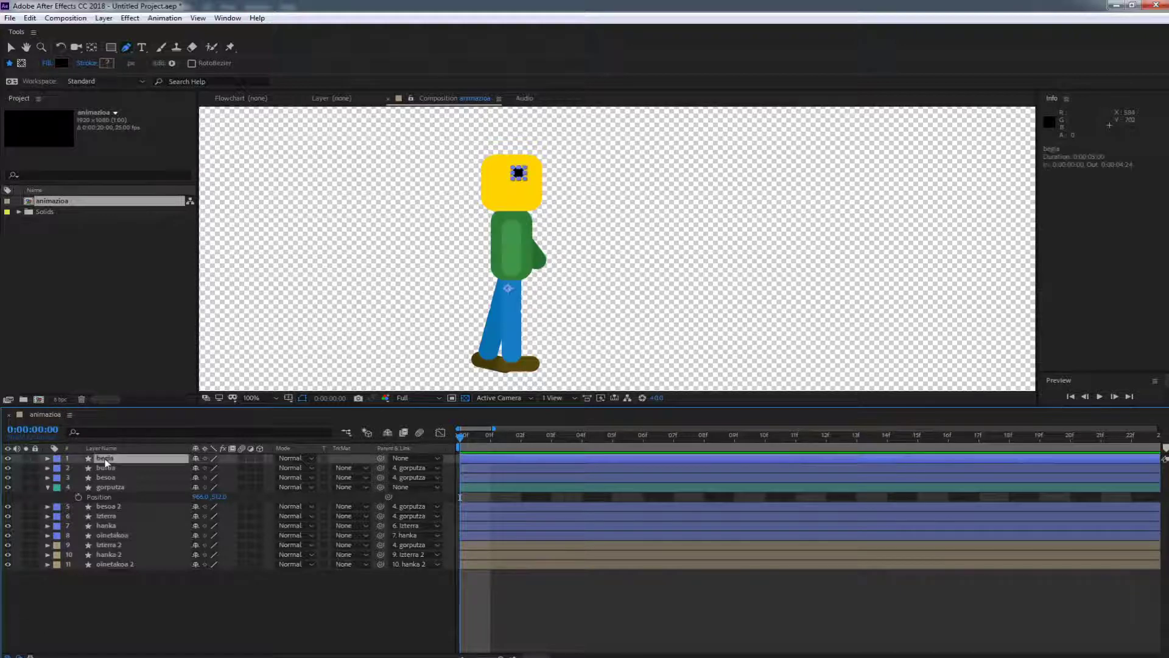
left_click(19, 211)
left_click_drag(67, 223, 121, 456)
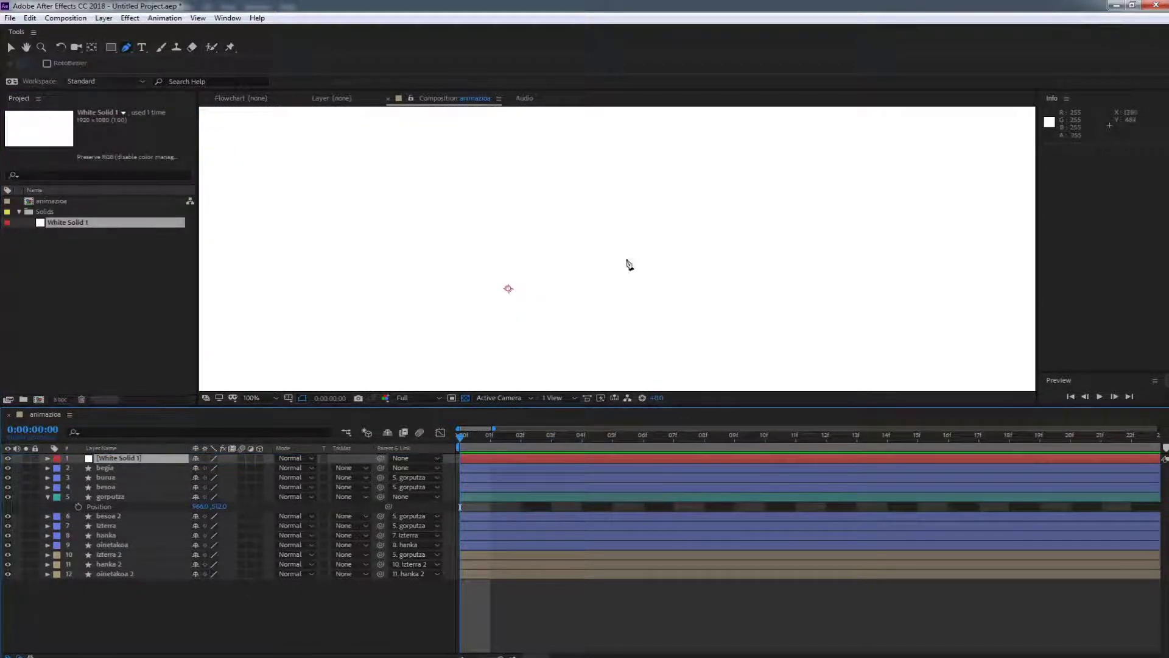
left_click(275, 397)
left_click(275, 434)
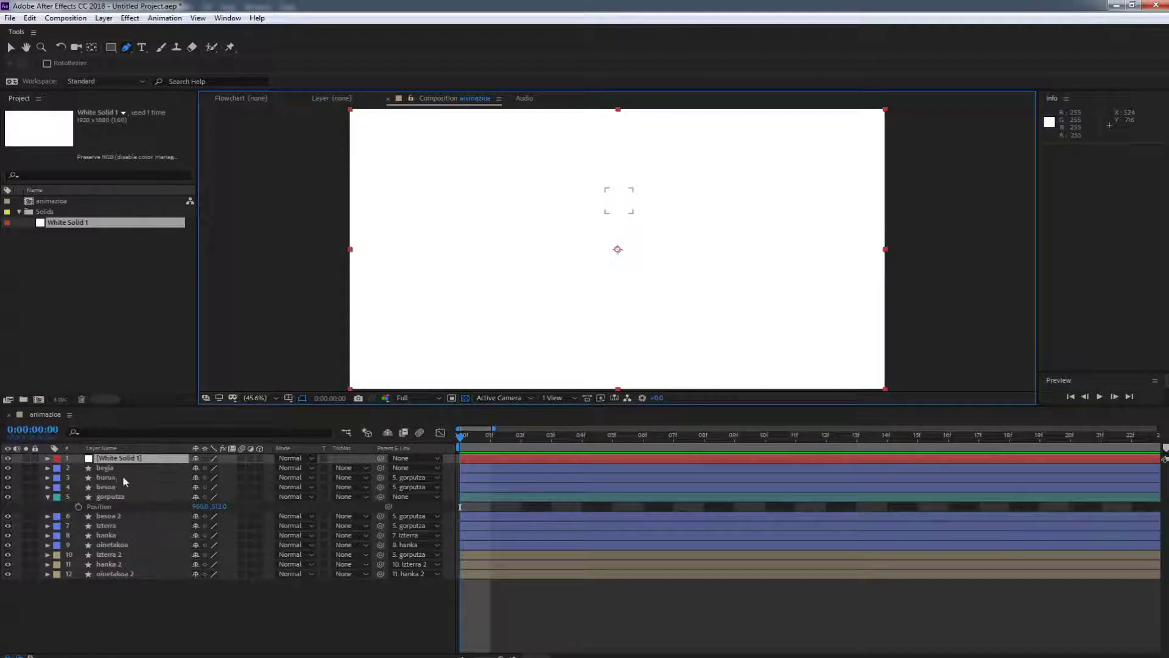
Paste a copy of the burua layer above White Solid 1 and set the solid's track matte to Alpha Matte "burua 2".
left_click(105, 477)
key("ctrl+c")
left_click(120, 457)
key("ctrl+v")
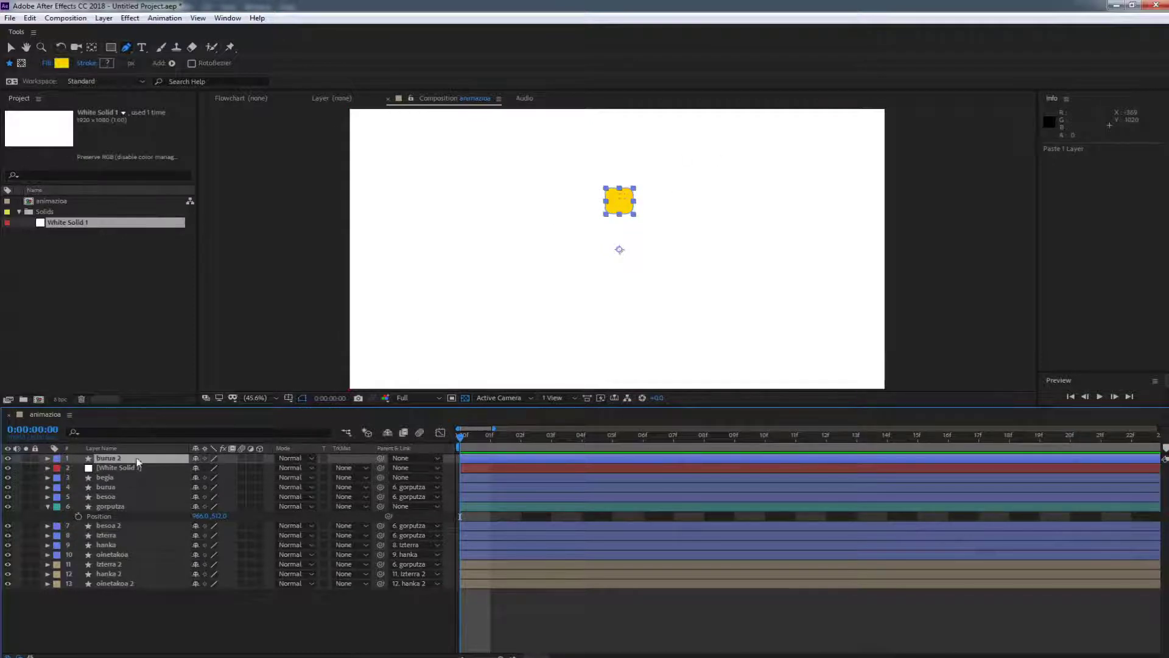
left_click(119, 470)
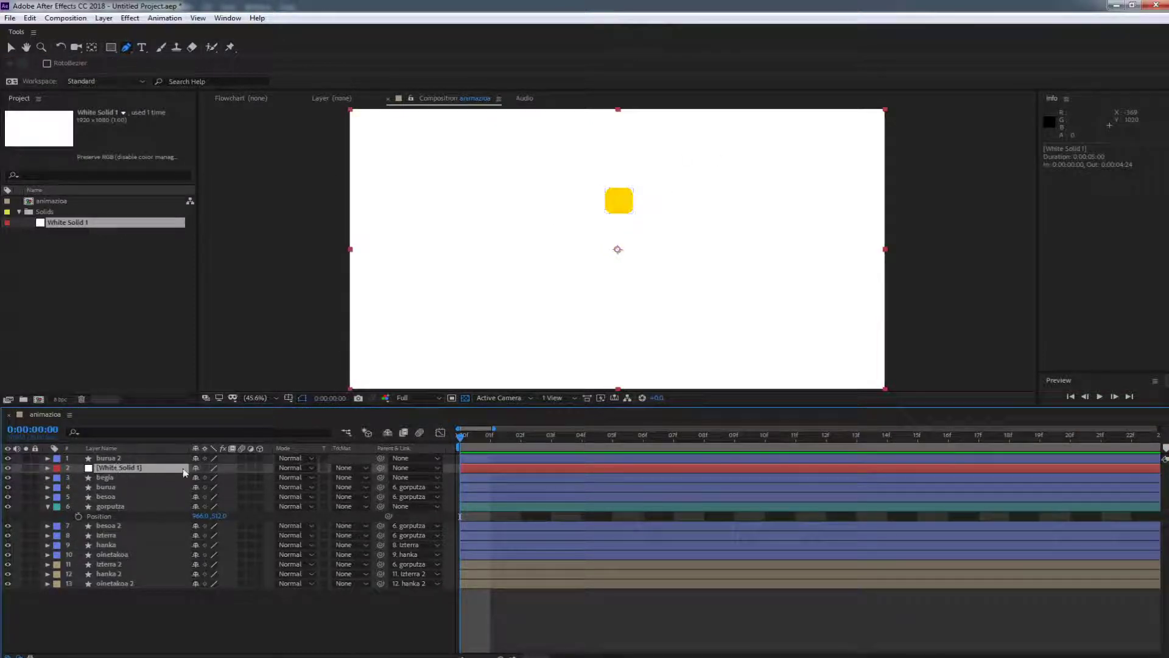
left_click(342, 468)
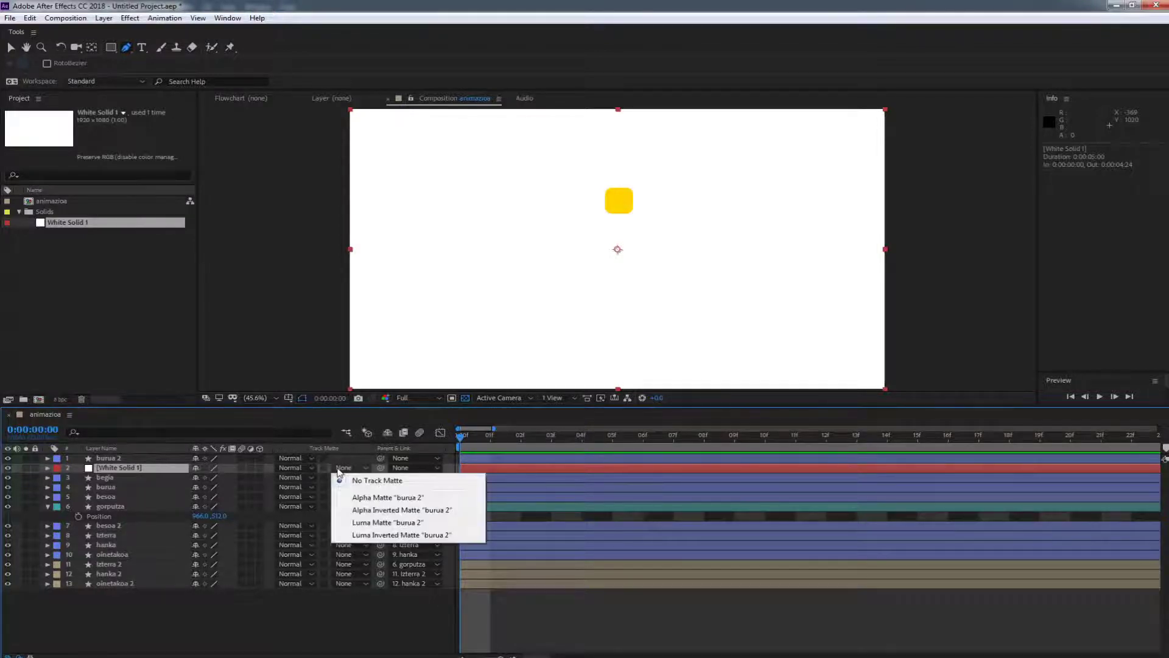
left_click(385, 498)
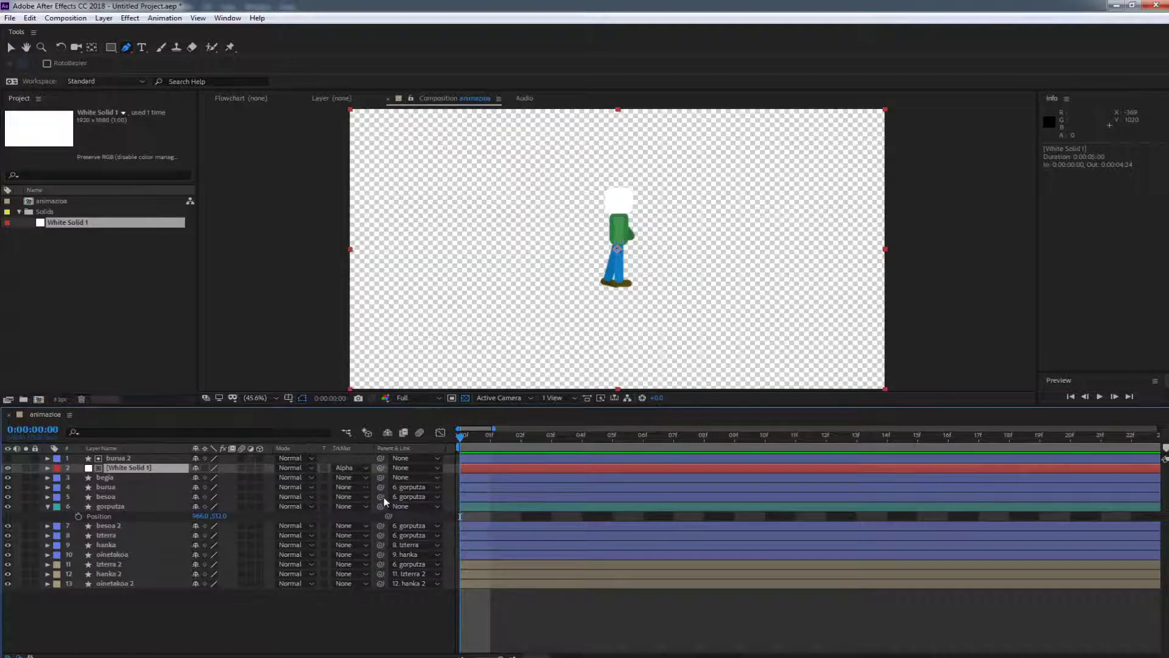
Stretch the burua 2 matte layer horizontally to about 428% scale, keeping its vertical scale at 100%.
left_click(118, 458)
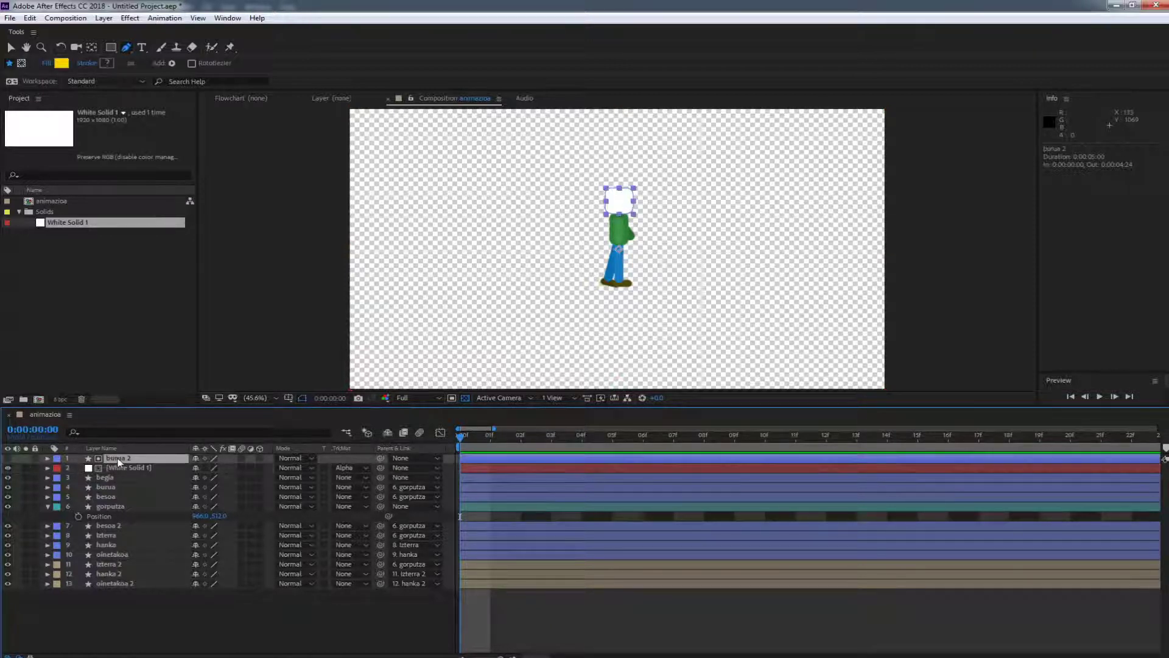
key("s")
left_click_drag(204, 468, 408, 468)
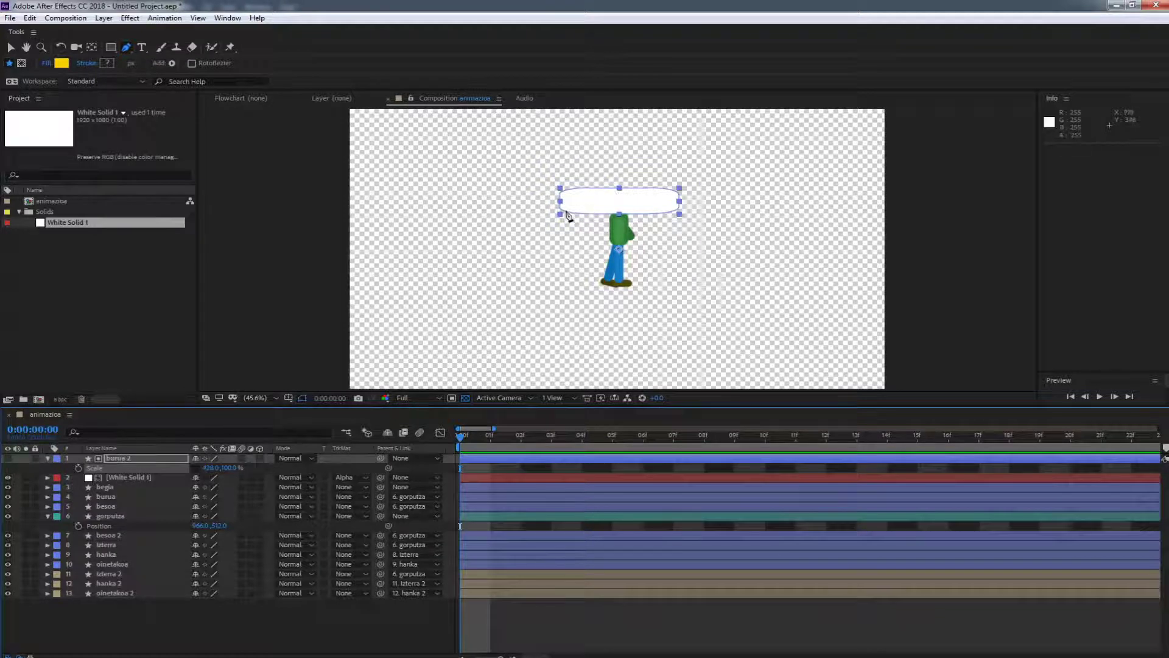
Delete White Solid 1 and its burua 2 matte layer from the composition.
left_click(140, 477)
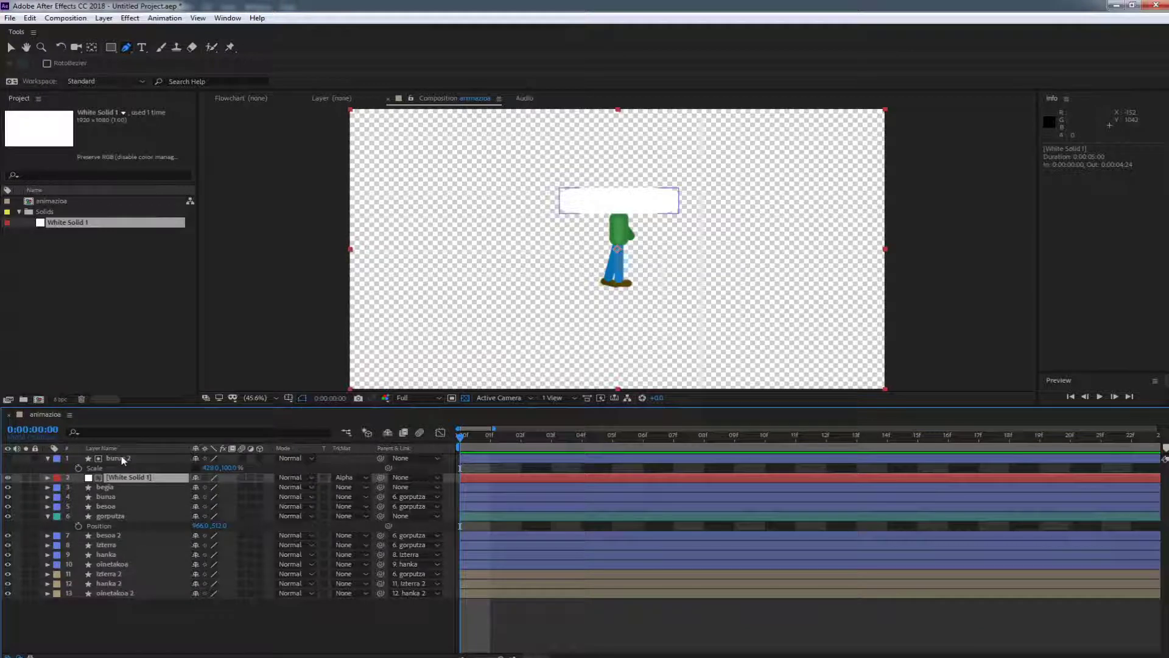
left_click(122, 459, "ctrl")
key("Delete")
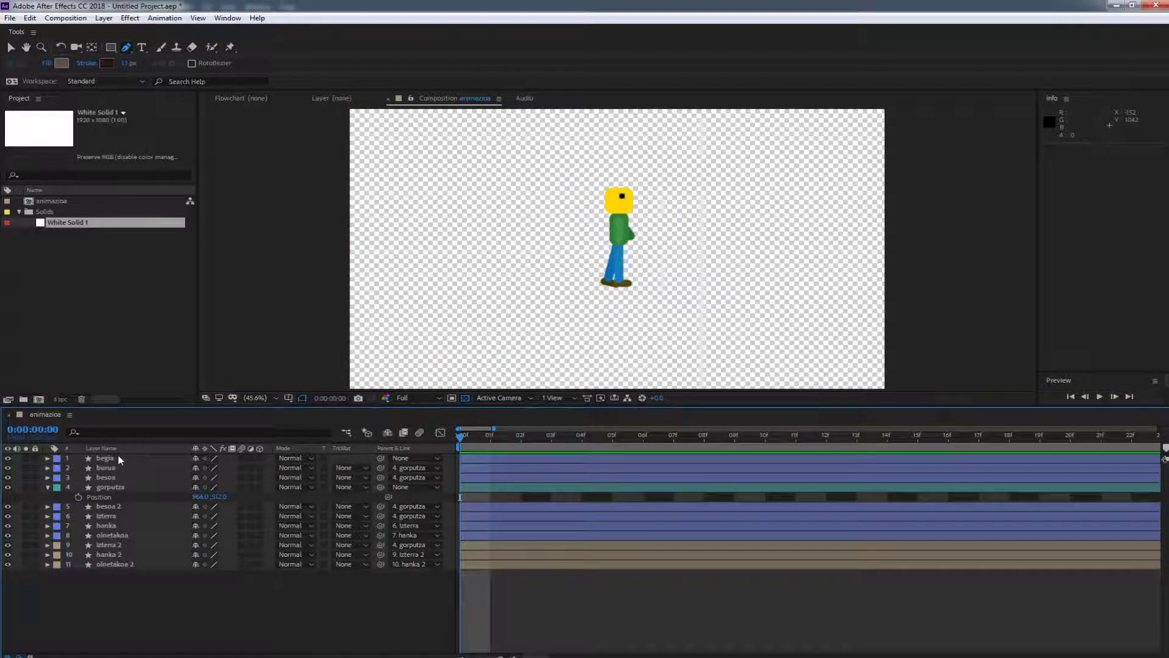
Duplicate the begia eye layer and move the copy horizontally to an X position of 994 at the head's front edge.
left_click(120, 459)
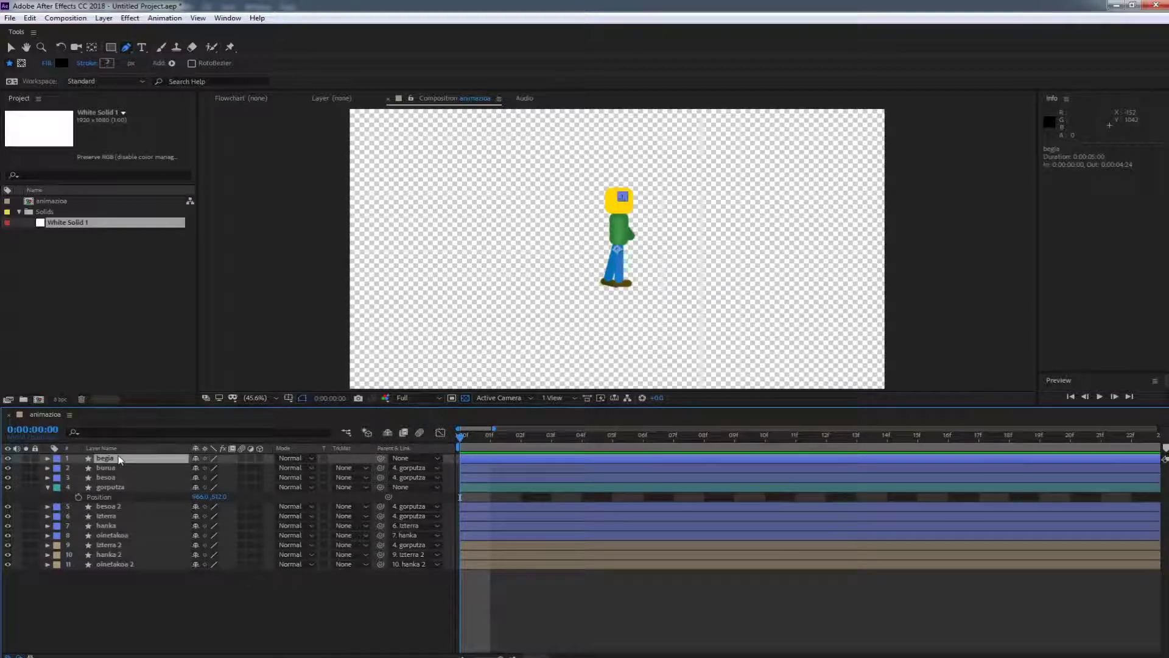
scroll(644, 205, "up", 4)
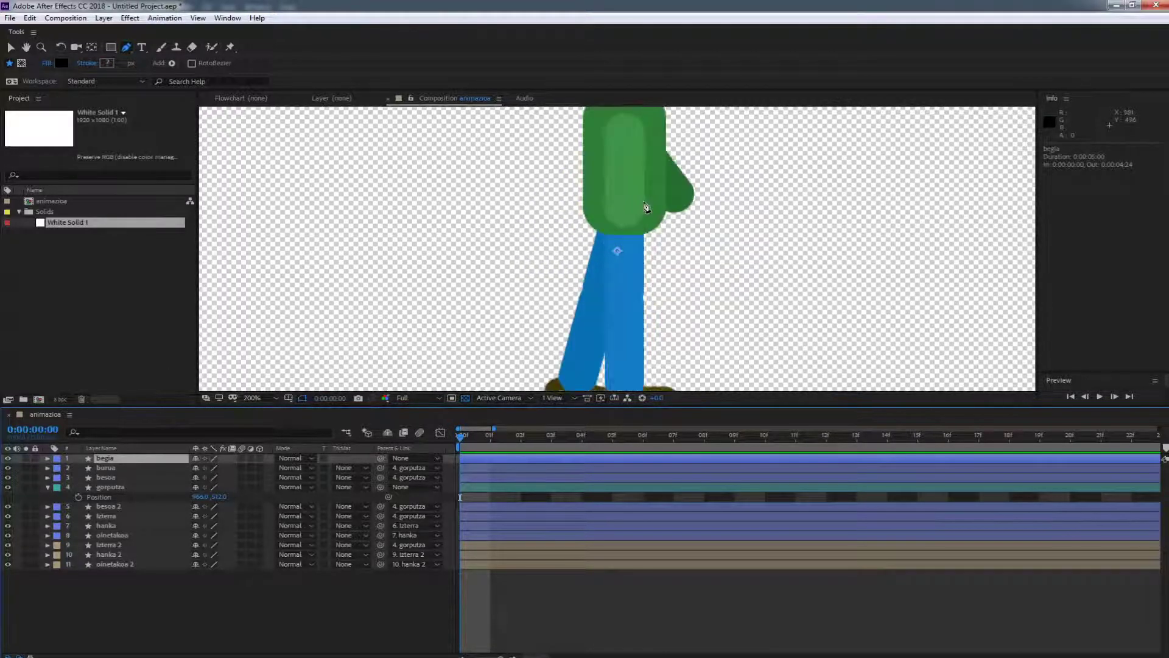
left_click_drag(756, 181, 557, 389)
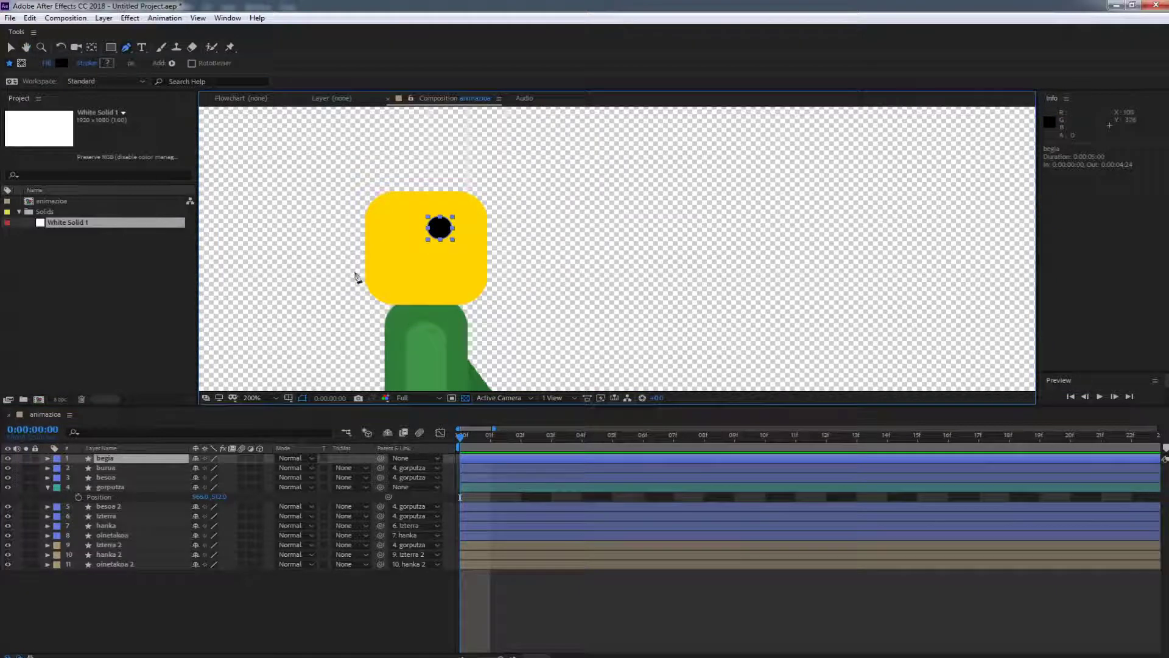
left_click(142, 461)
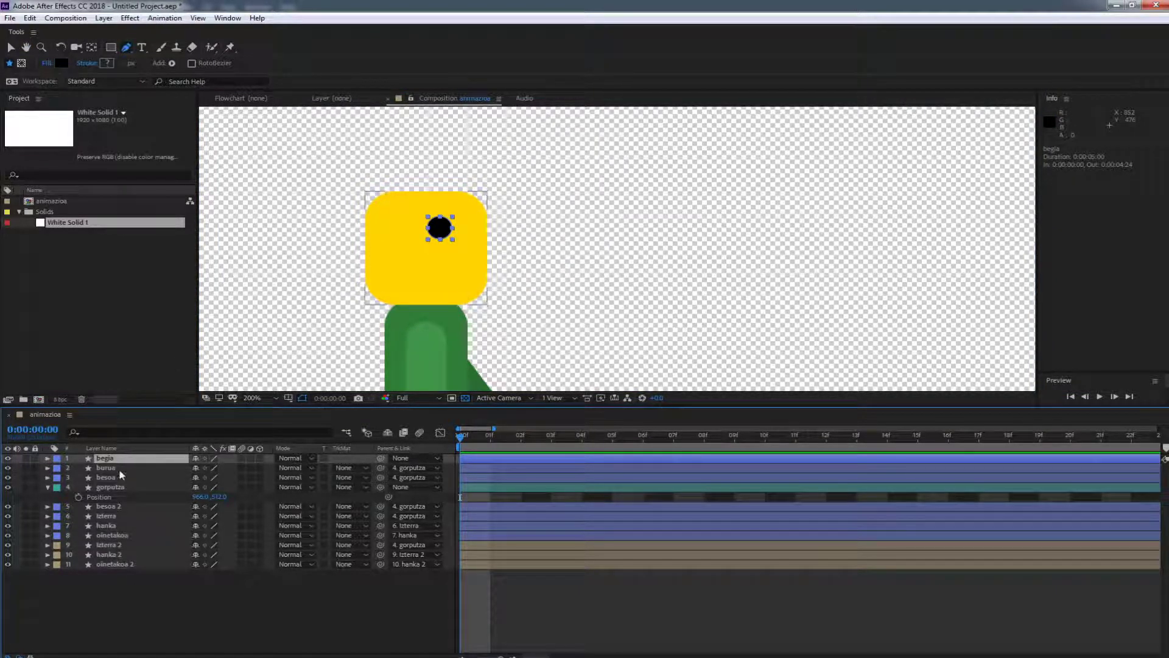
key("ctrl+d")
key("p")
left_click_drag(201, 467, 217, 467)
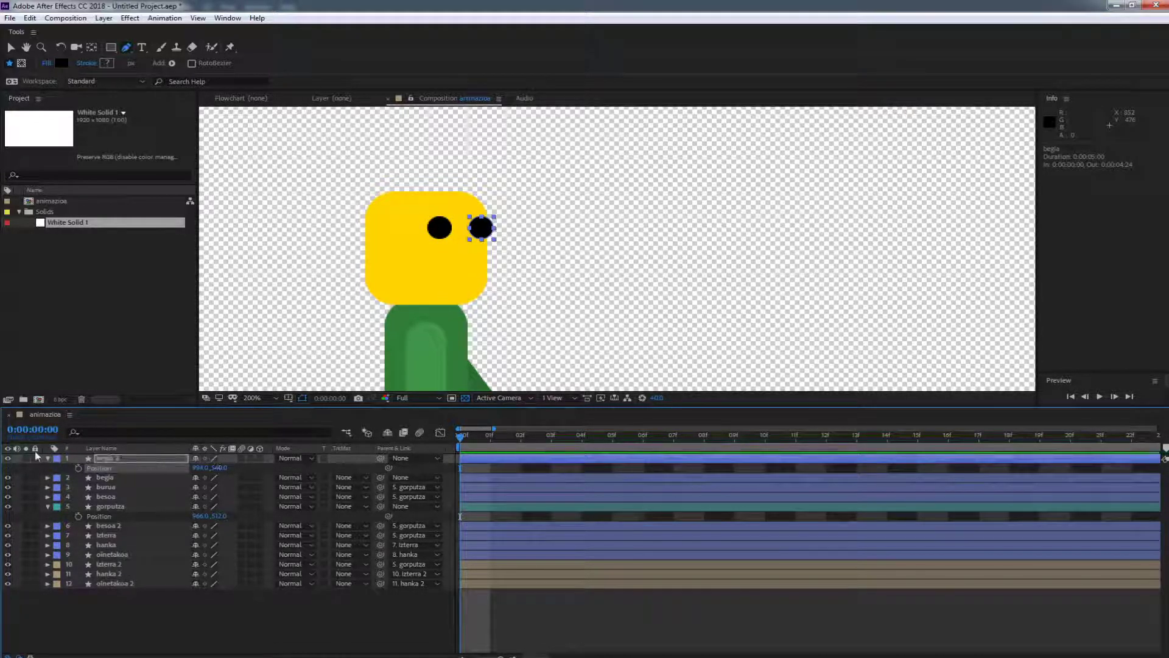
left_click(105, 478, "ctrl")
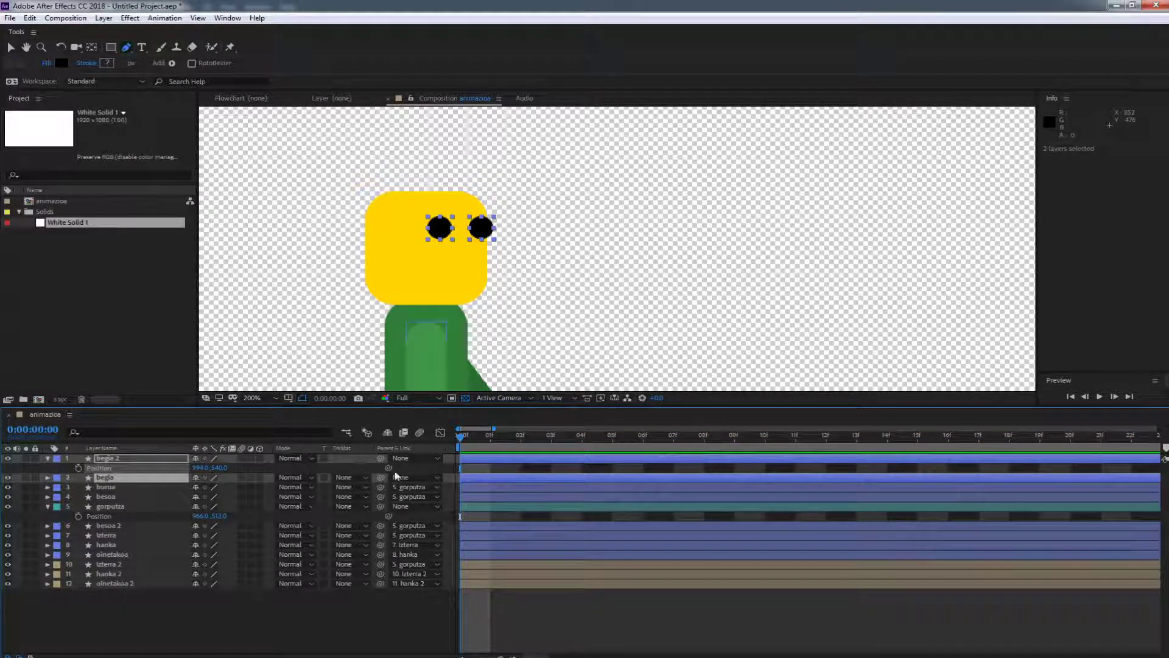
left_click_drag(389, 467, 122, 491)
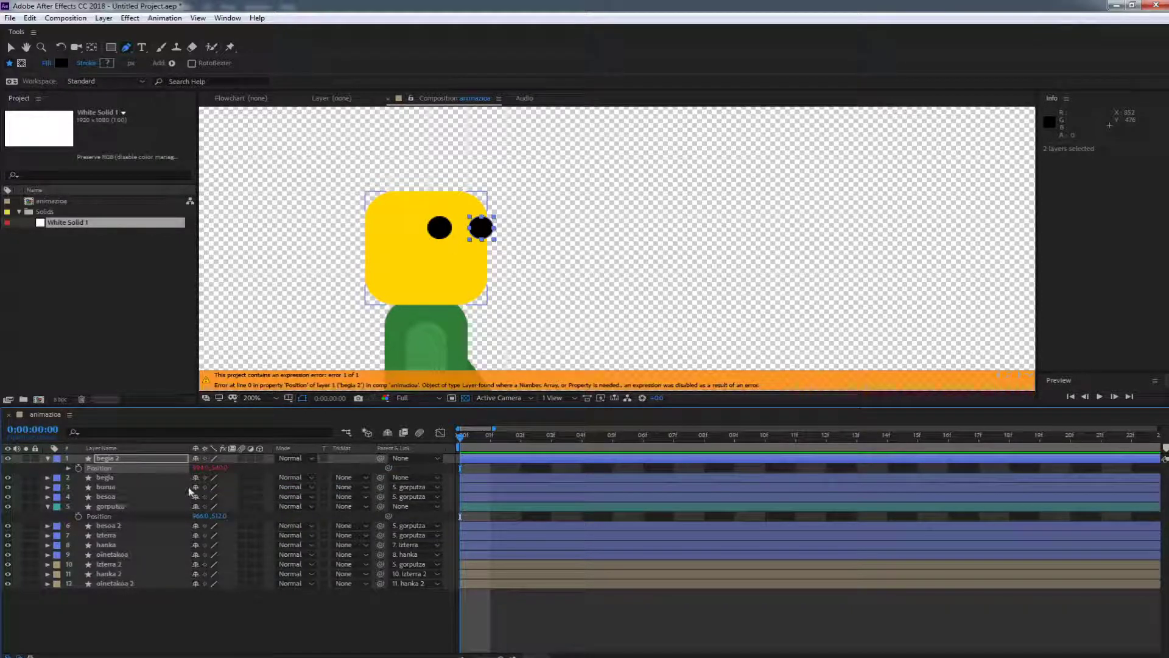
key("ctrl+z")
Collapse the begia 2 properties and parent both eye layers, begia 2 and begia, to the burua layer.
left_click(44, 479)
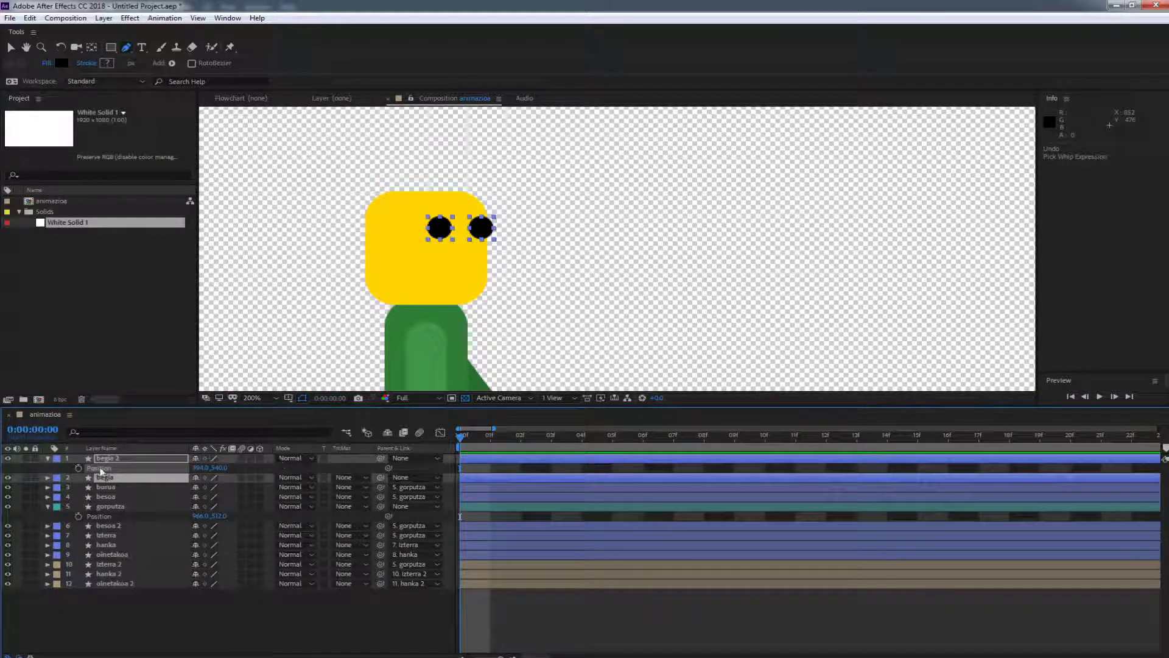
left_click(246, 469)
left_click(46, 459)
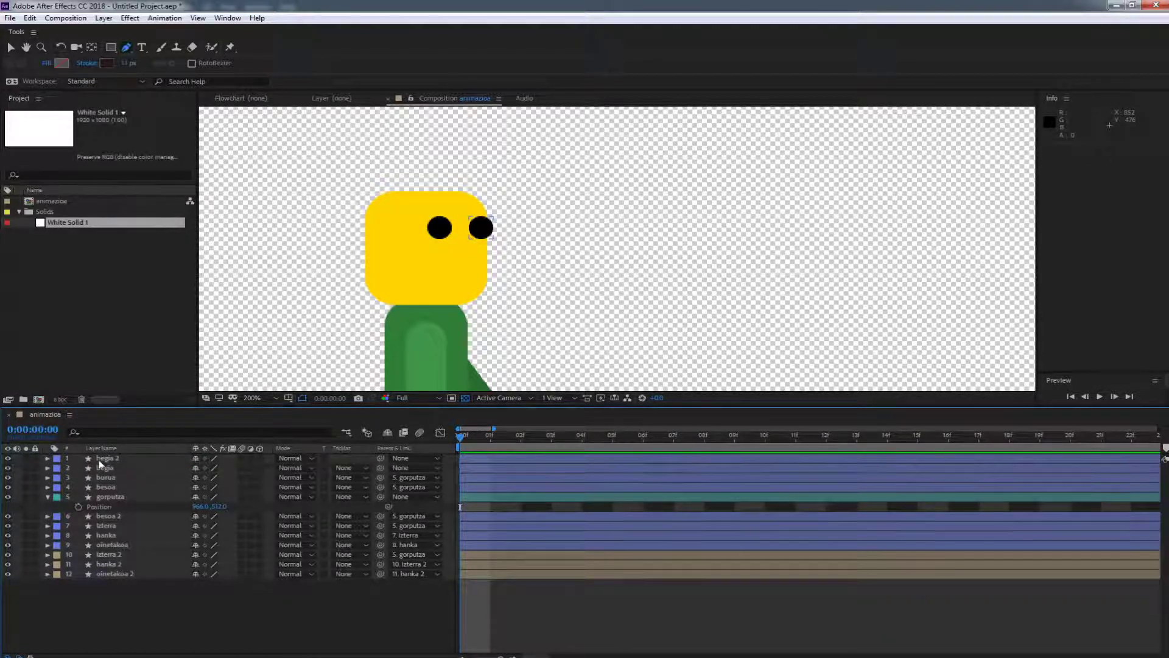
left_click(106, 458)
left_click(107, 467, "ctrl")
left_click_drag(382, 471, 107, 478)
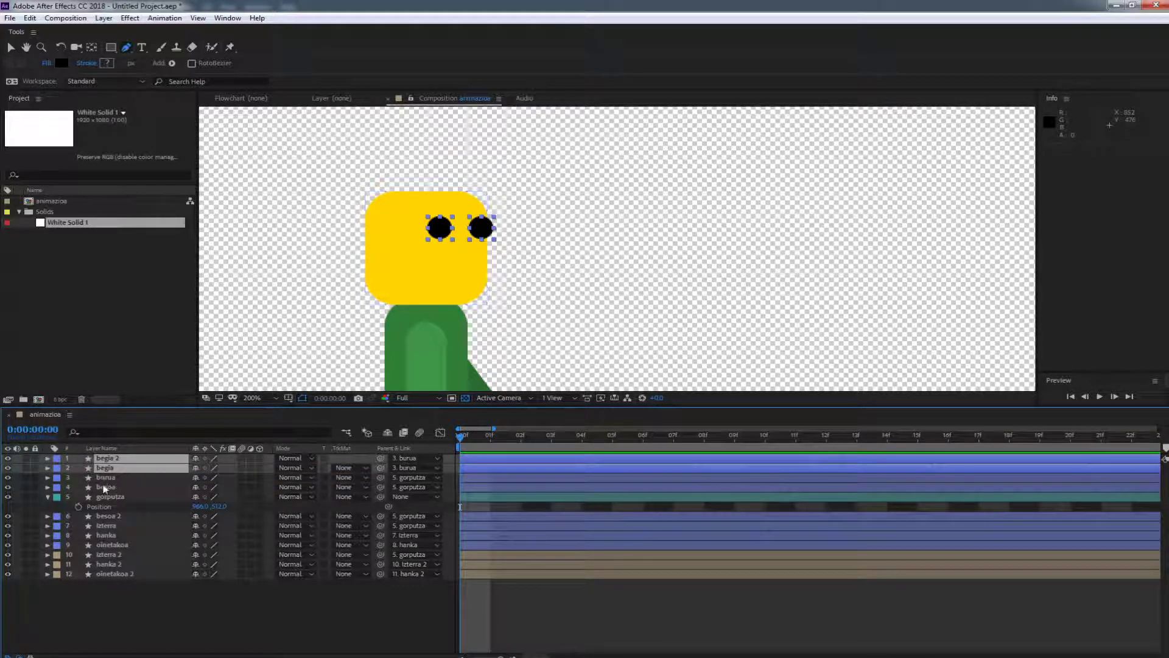
Move the burua layer's anchor point from the hips to the base of the head at the neck.
left_click(106, 477)
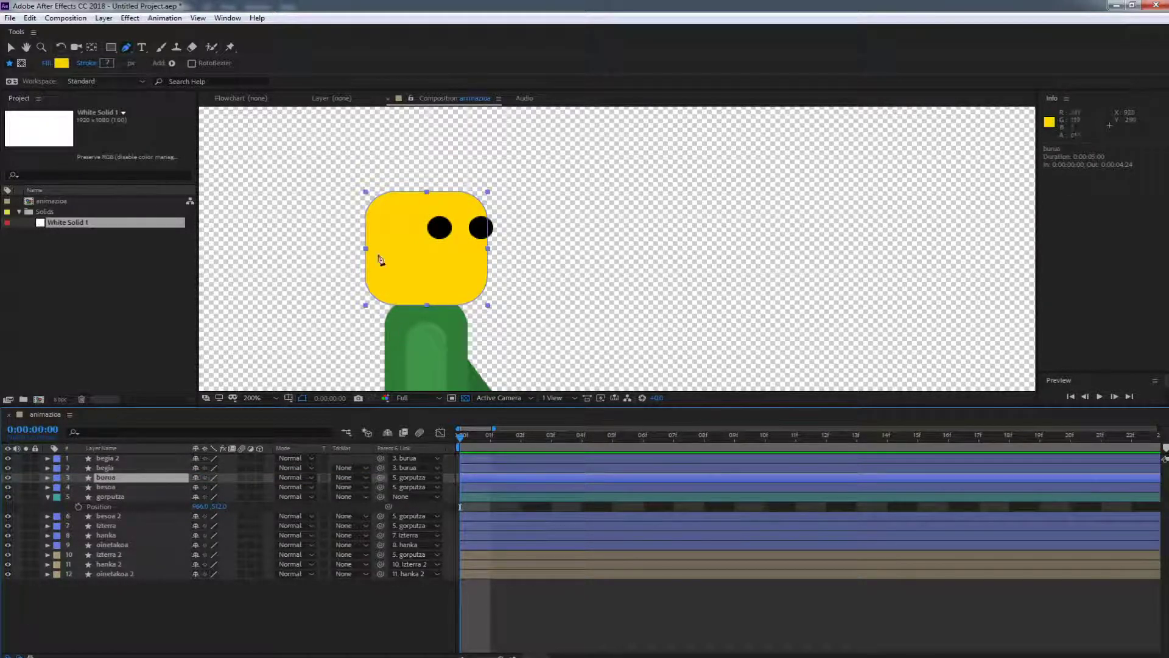
key("comma")
left_click(91, 48)
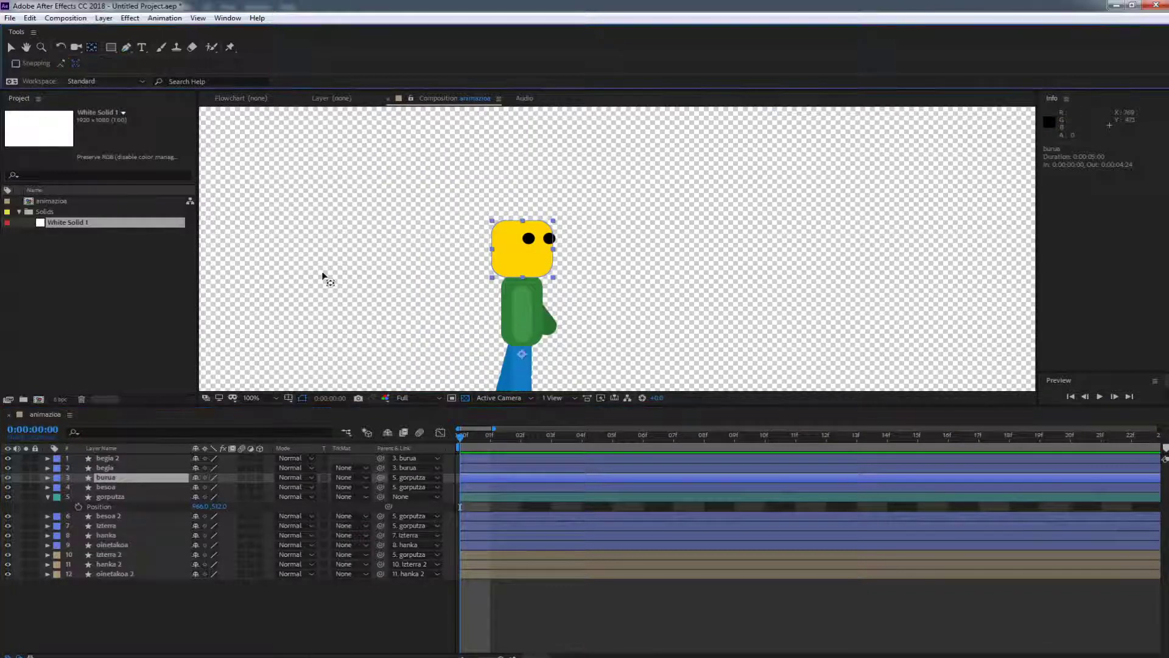
left_click_drag(522, 354, 526, 280)
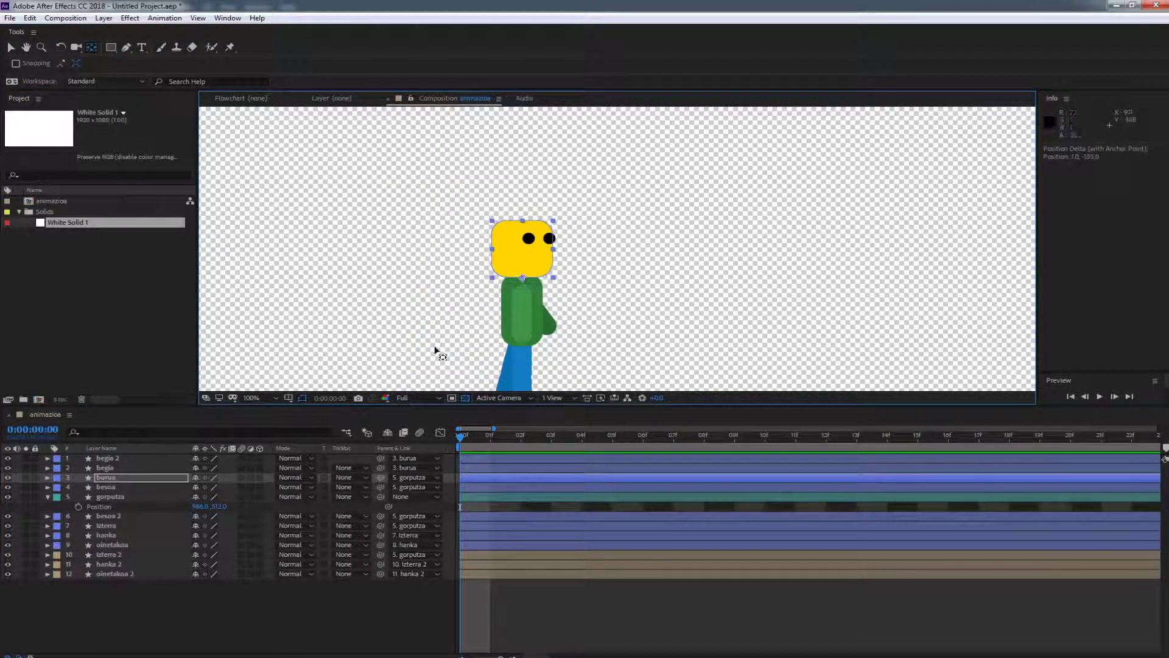
Test the head's neck pivot by rotating the burua layer, ending at about 0.5°.
key("r")
left_click_drag(213, 489, 167, 443)
key("space")
left_click_drag(674, 283, 498, 251)
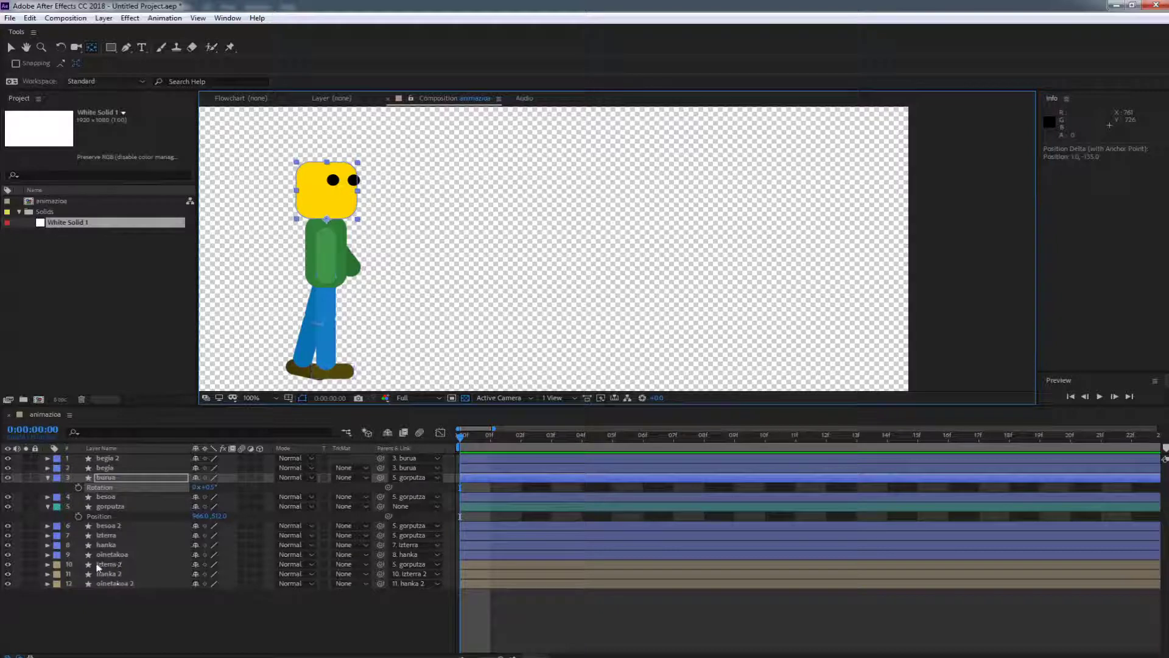
Change the gorputza layer's label colour to Orange and move the body horizontally to an X position of 978.
left_click(110, 507)
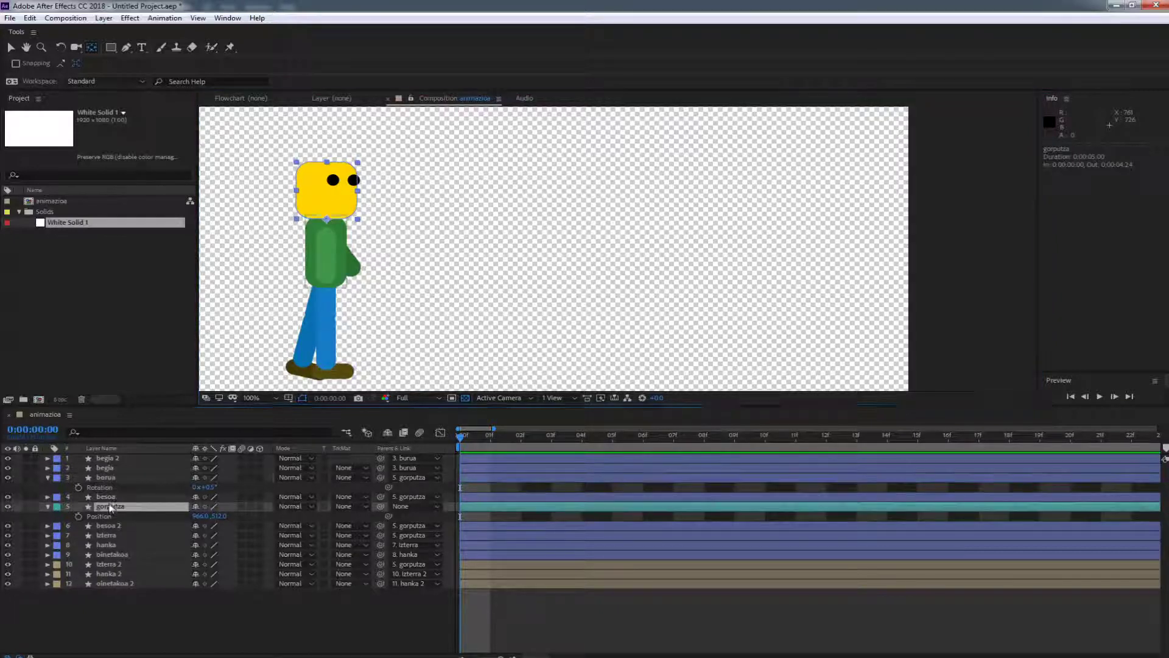
left_click(56, 507)
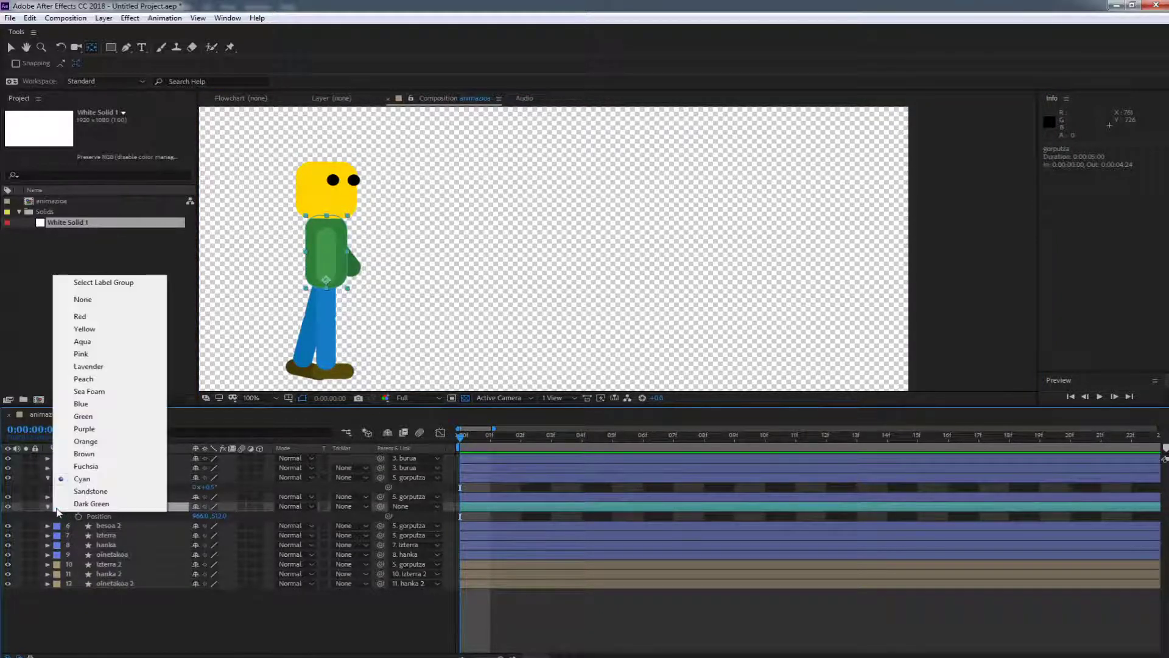
left_click(84, 441)
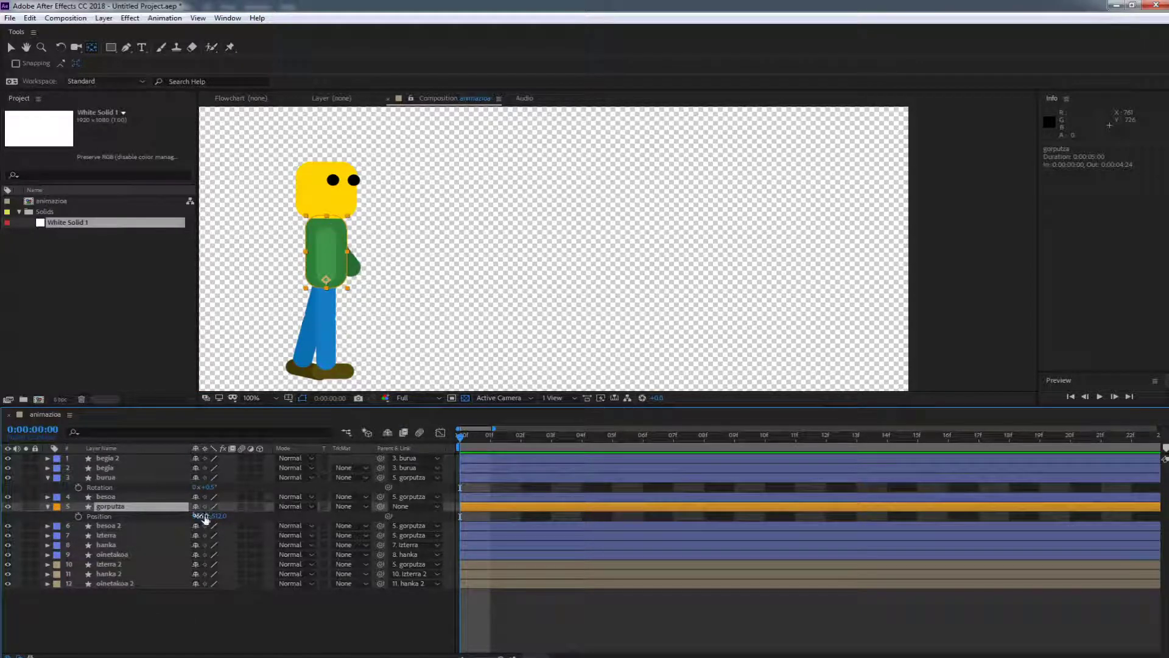
mouse_move(201, 517)
left_mouse_down()
mouse_move(534, 517)
mouse_move(186, 518)
left_mouse_up()
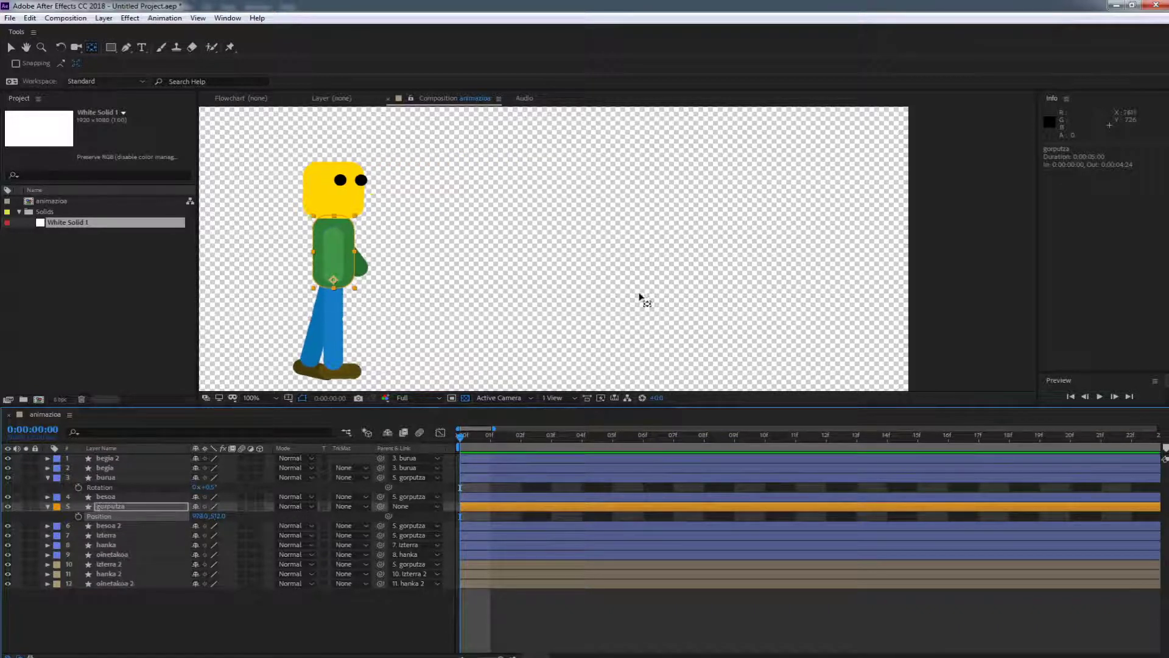
key("space")
key("space")
Pose the back leg by rotating izterra 2 to 24°, hanka 2 to 24° and oinetakoa 2 to 23°.
left_click(119, 565)
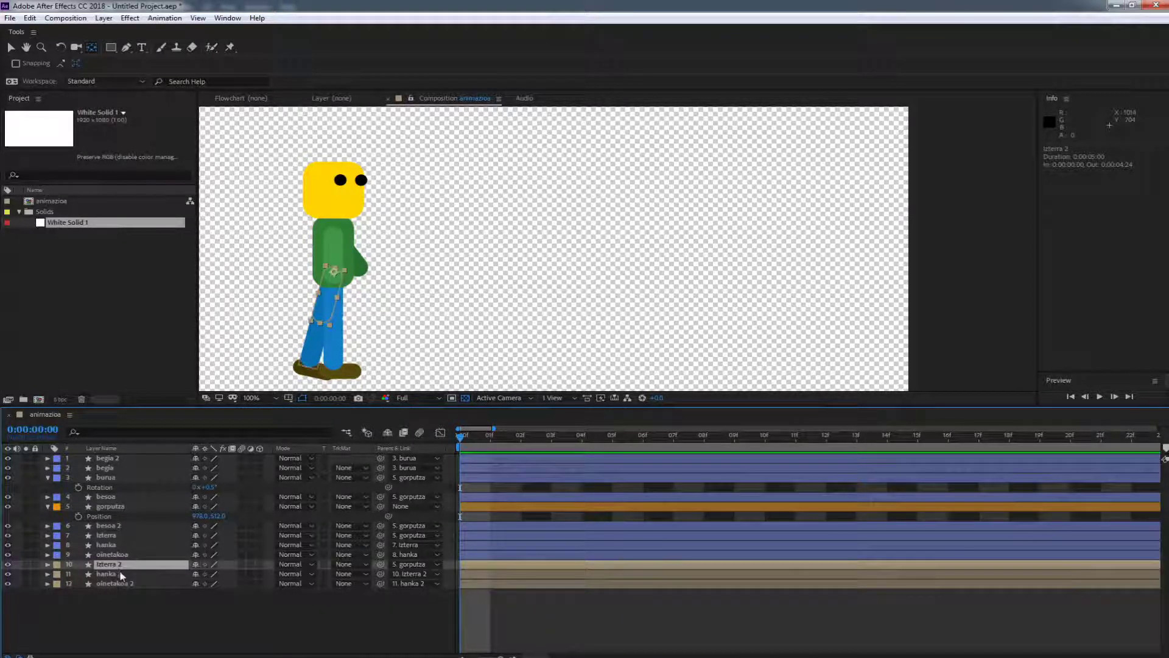
key("r")
left_click_drag(214, 574, 215, 573)
left_click(146, 583)
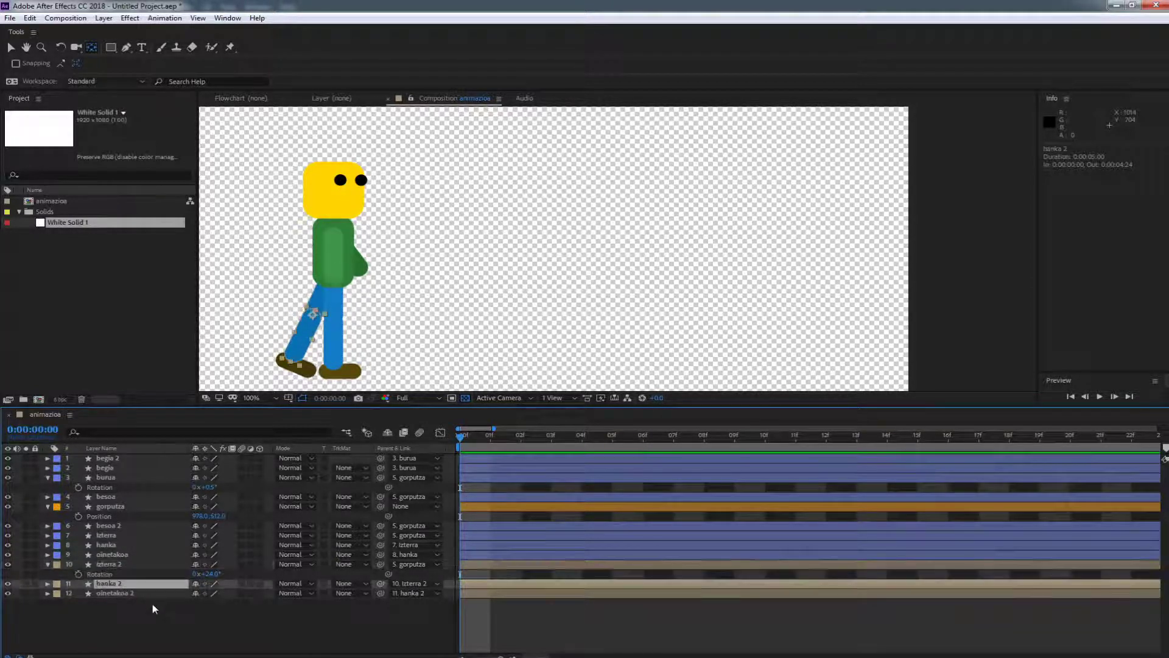
key("r")
left_click_drag(210, 593, 226, 613)
left_click(137, 603)
key("r")
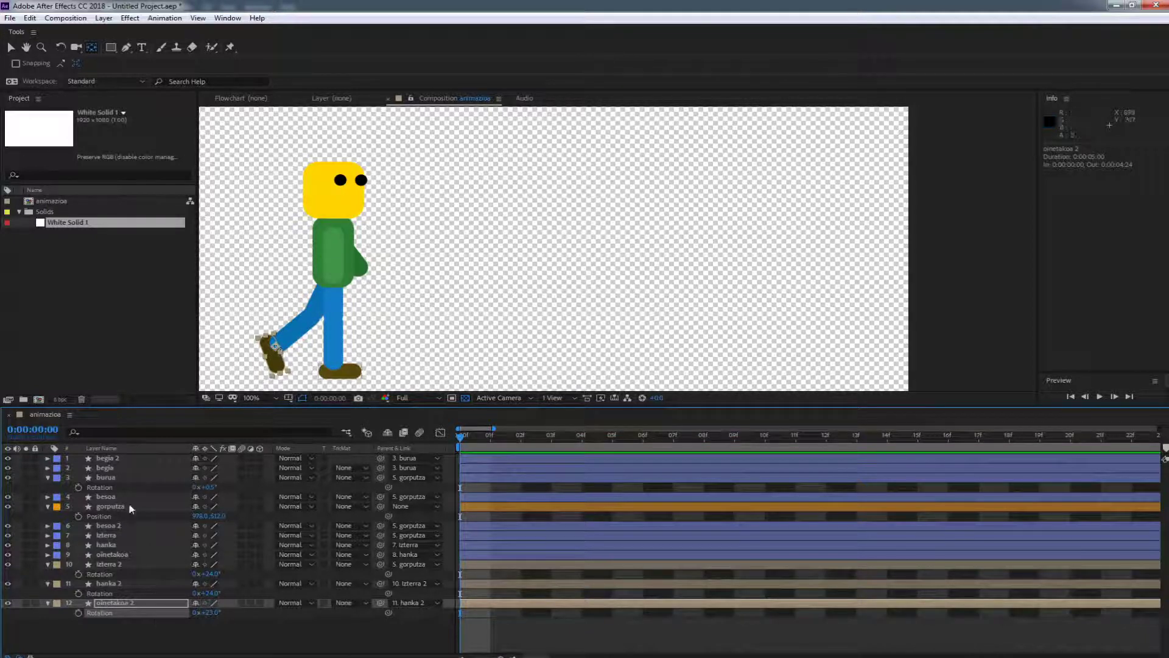
Change the label colour of the front-leg layers izterra, hanka and oinetakoa to Dark Green.
left_click(106, 539)
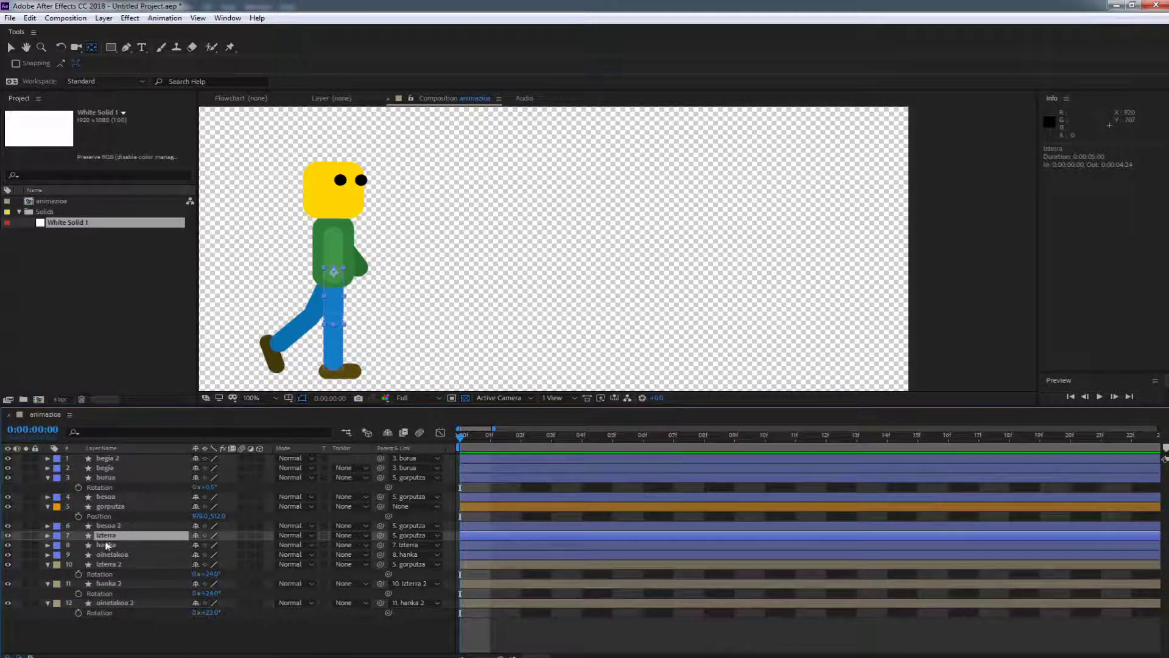
left_click(76, 527)
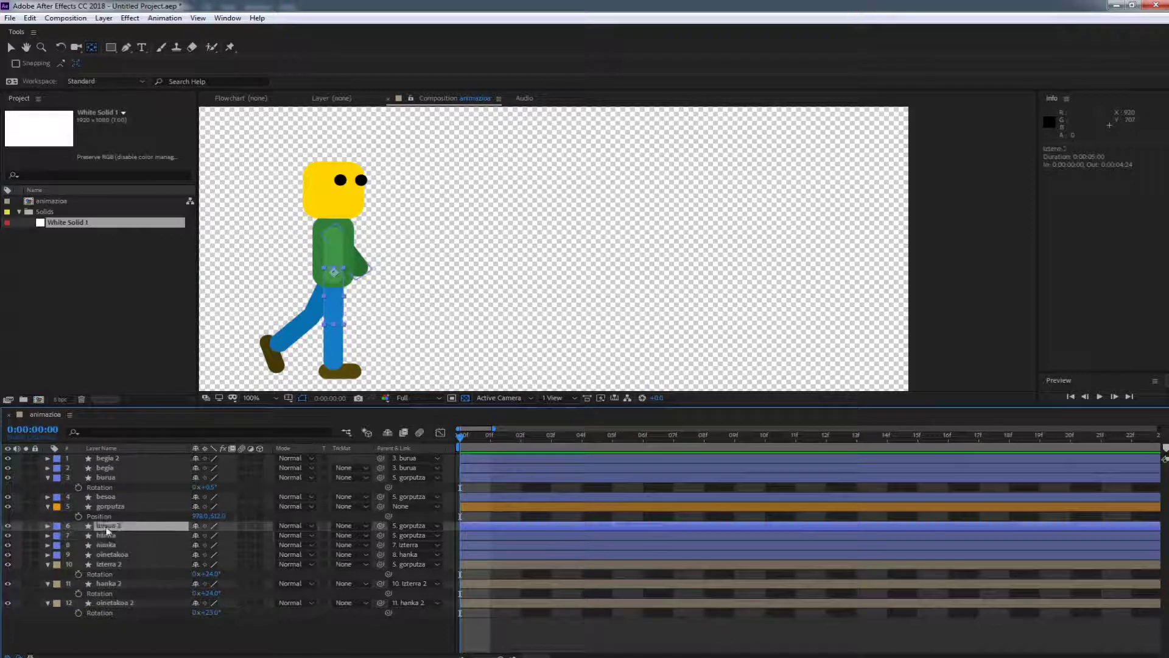
left_click(58, 535)
left_click(57, 554, "shift")
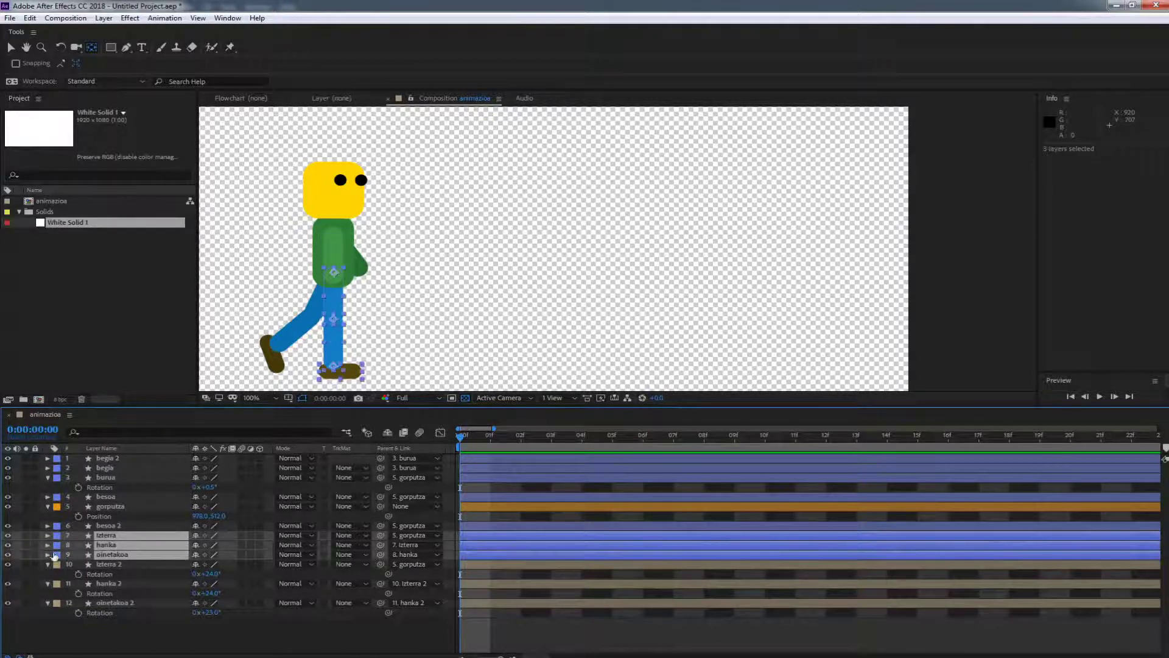
left_click(60, 556)
left_click(73, 565)
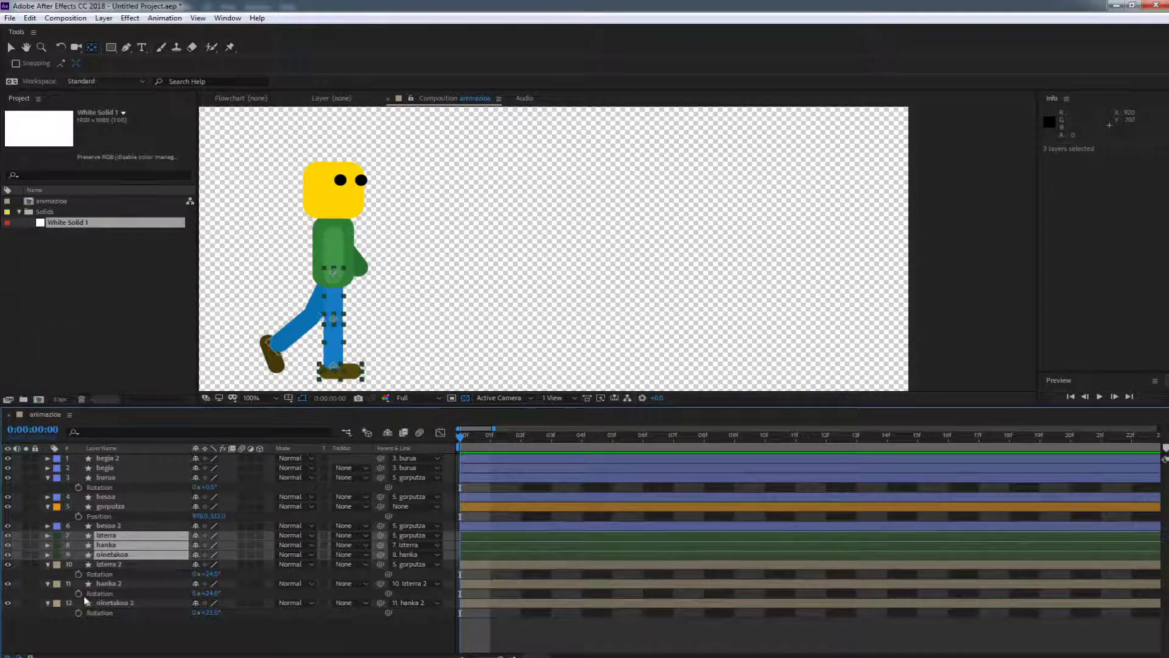
left_click(110, 633)
Swing the front leg forward by rotating the izterra layer to -29°.
left_click(122, 535)
key("r")
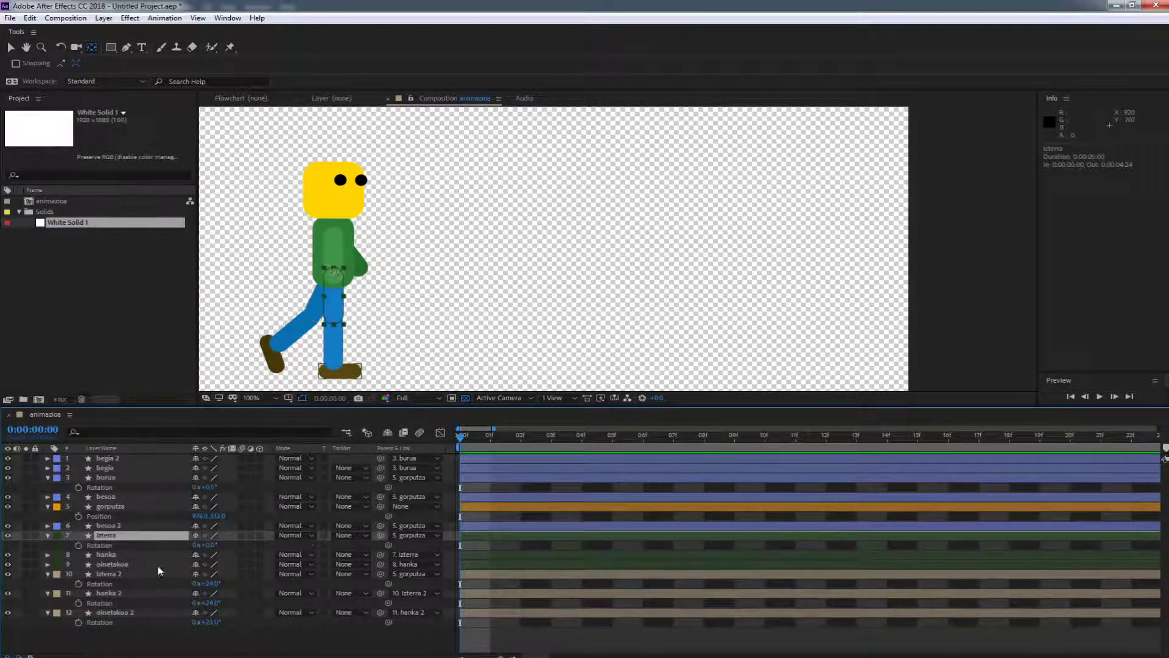
left_click_drag(210, 545, 192, 542)
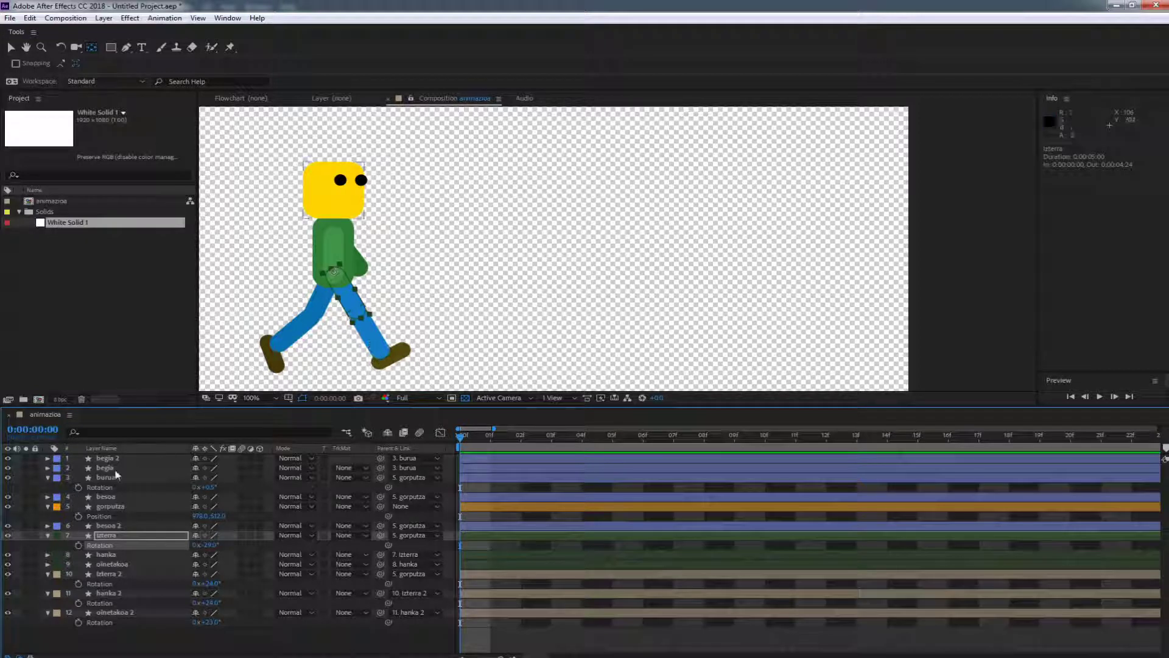
Pose the arms by rotating besoa to 39° and besoa 2 to -42°.
left_click(109, 498)
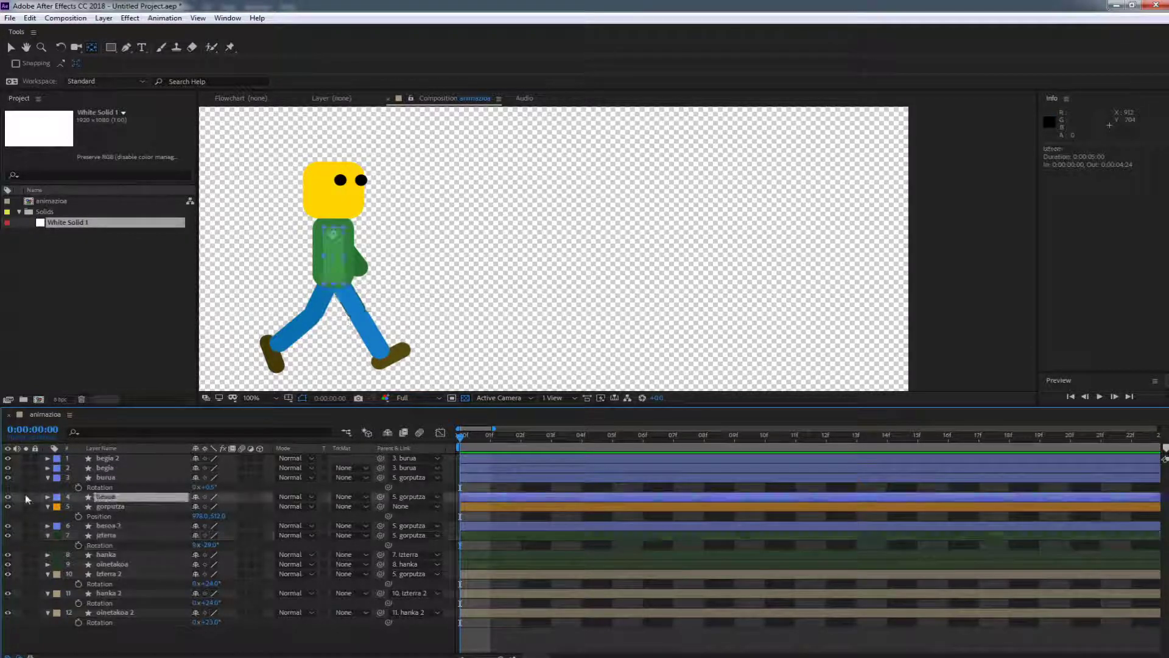
key("r")
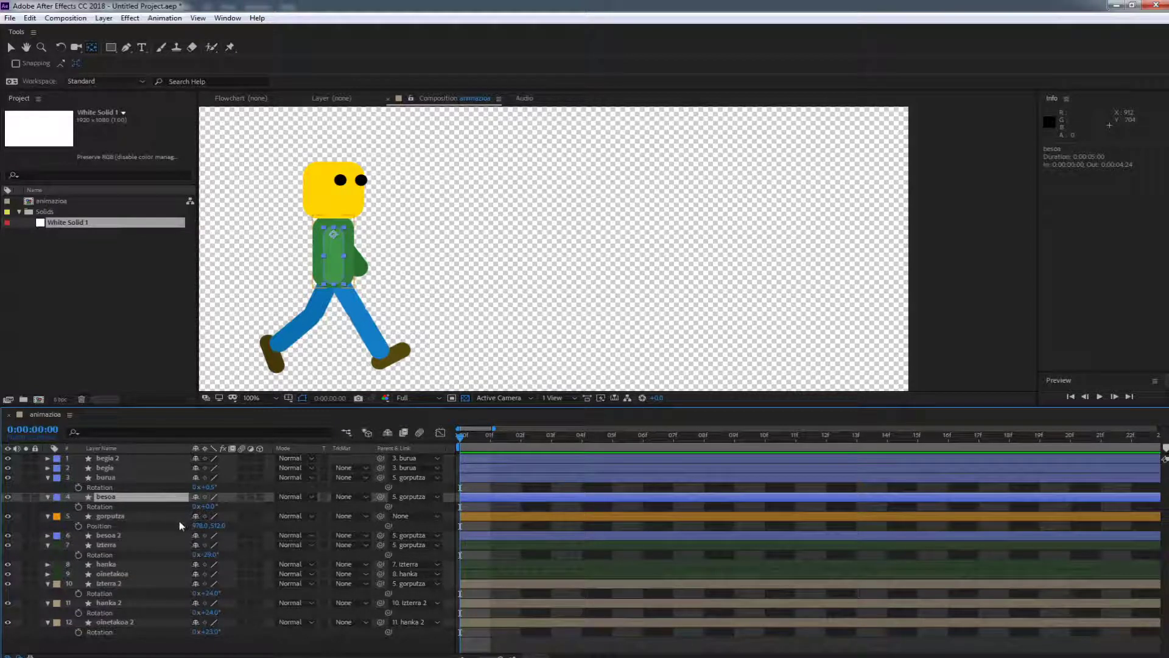
left_click_drag(203, 507, 265, 509)
key("Return")
left_click(116, 536)
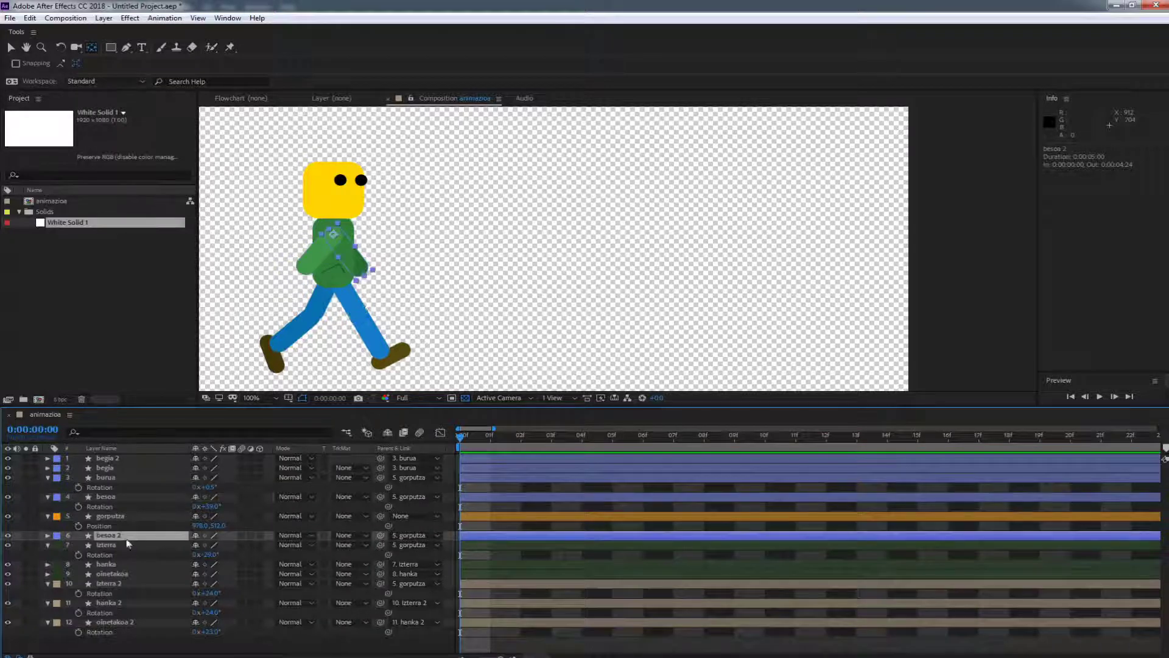
key("r")
left_click_drag(210, 545, 207, 544)
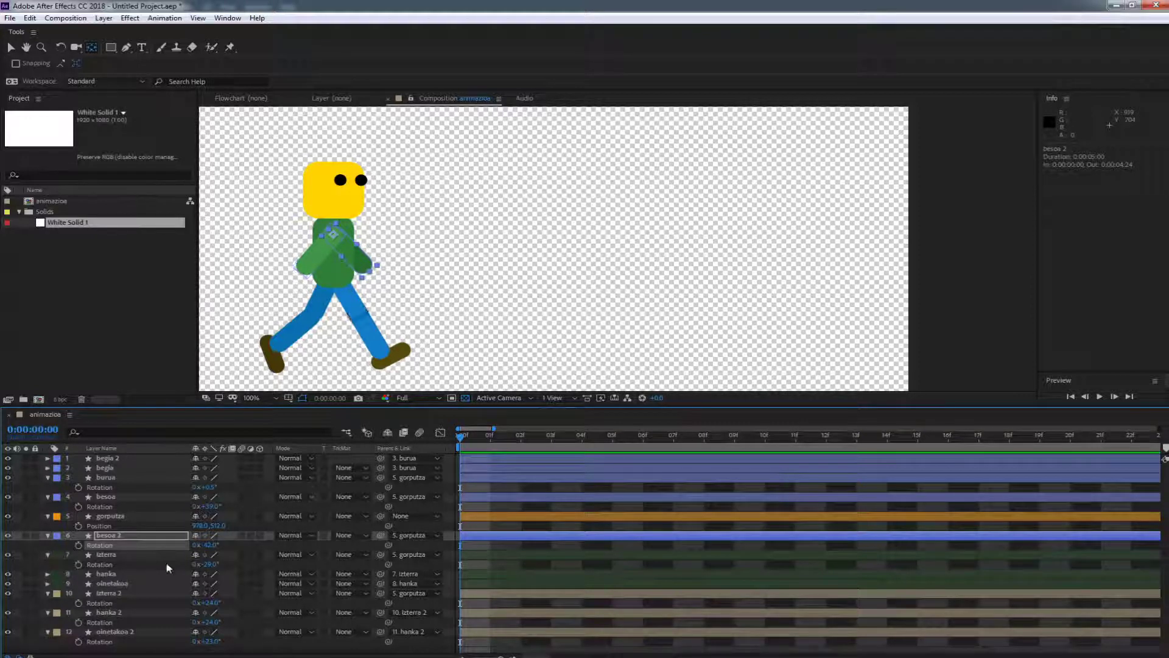
Set Rotation keyframes at 0:00:00:00 for the besoa 2, izterra, hanka and oinetakoa layers.
left_click(113, 538)
left_click(78, 545)
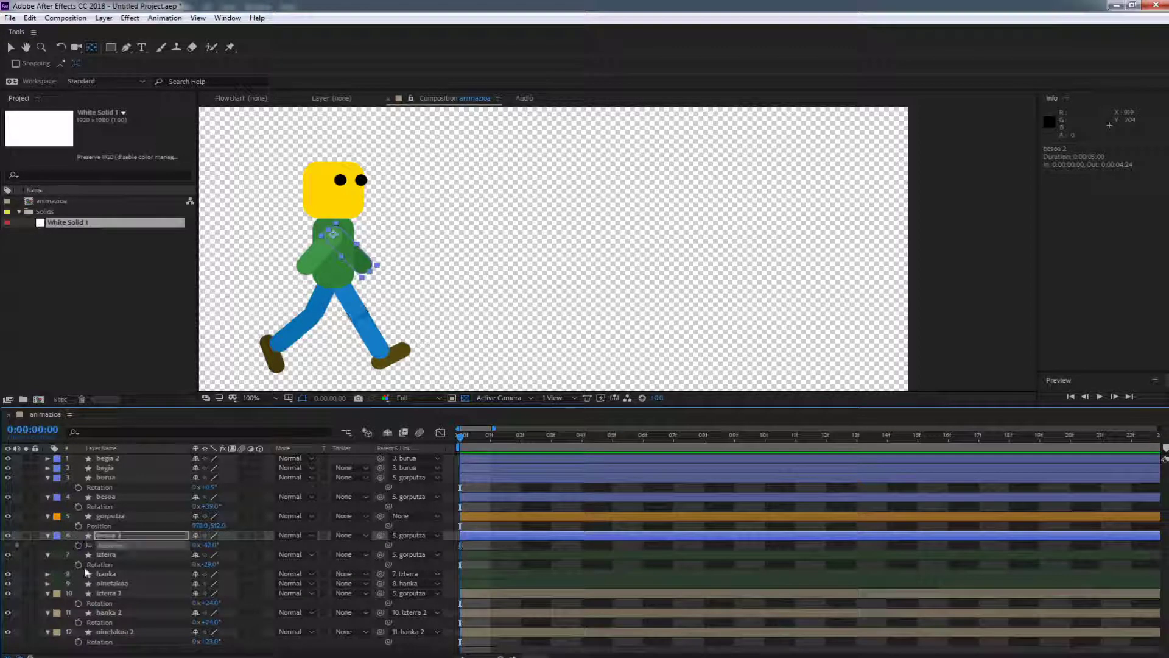
left_click(78, 564)
left_click(109, 575)
key("r")
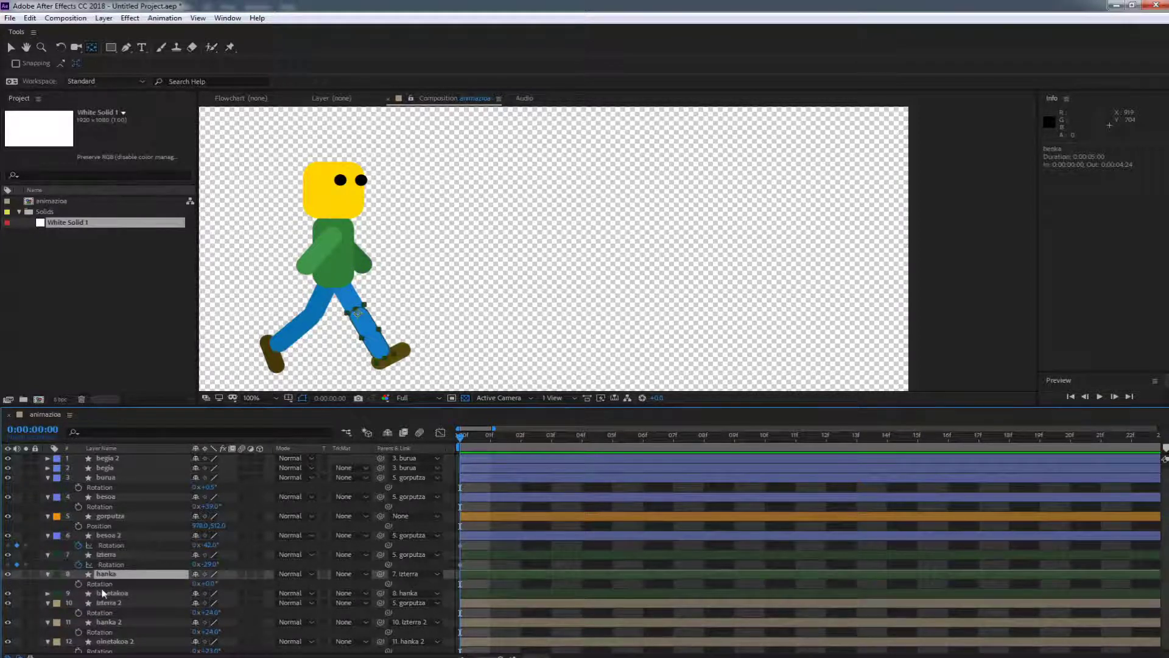
left_click(79, 583)
left_click(92, 593)
key("r")
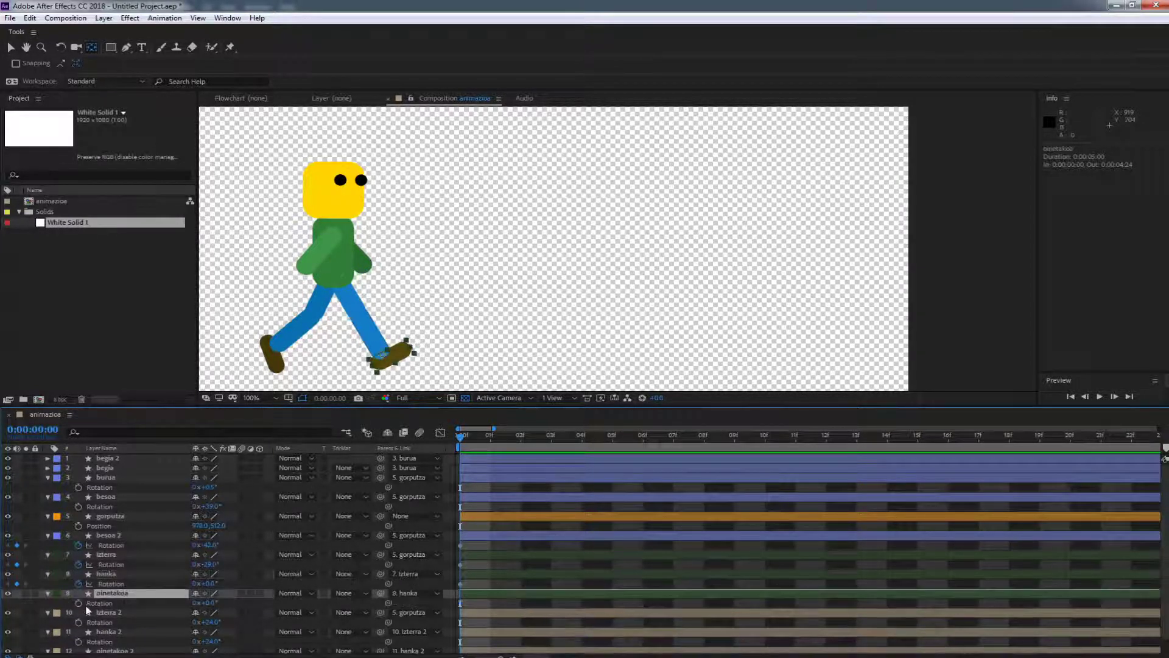
left_click(78, 603)
Set Rotation keyframes at 0:00:00:00 for the back-leg layers izterra 2, hanka 2 and oinetakoa 2.
left_click(109, 615)
left_click(78, 622)
scroll(114, 617, "down", 1)
left_click(79, 629)
left_click(109, 638)
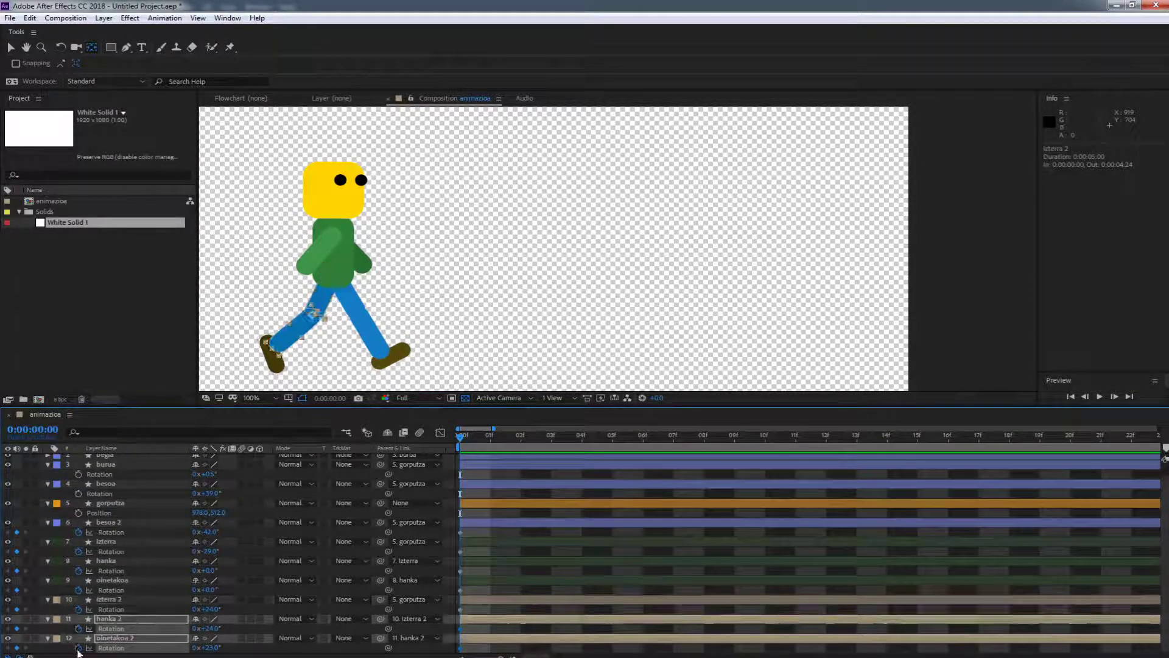
left_click(78, 647)
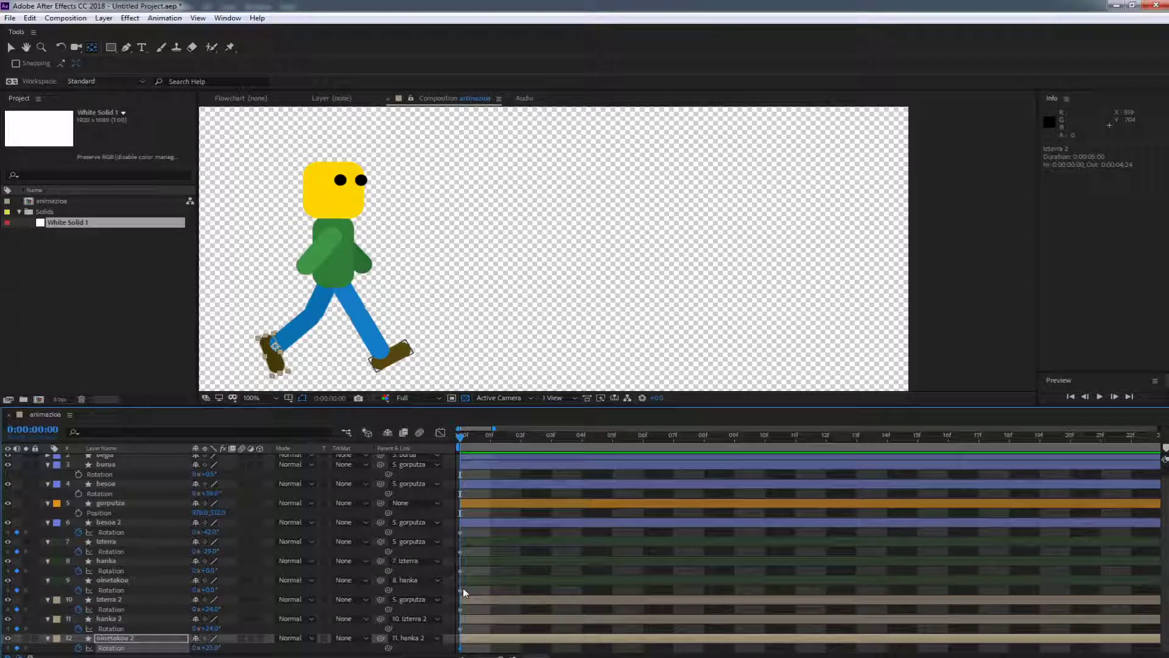
At 0:00:00:10, straighten the back leg by setting the rotation of izterra 2, hanka 2 and oinetakoa 2 to 0°.
key("space")
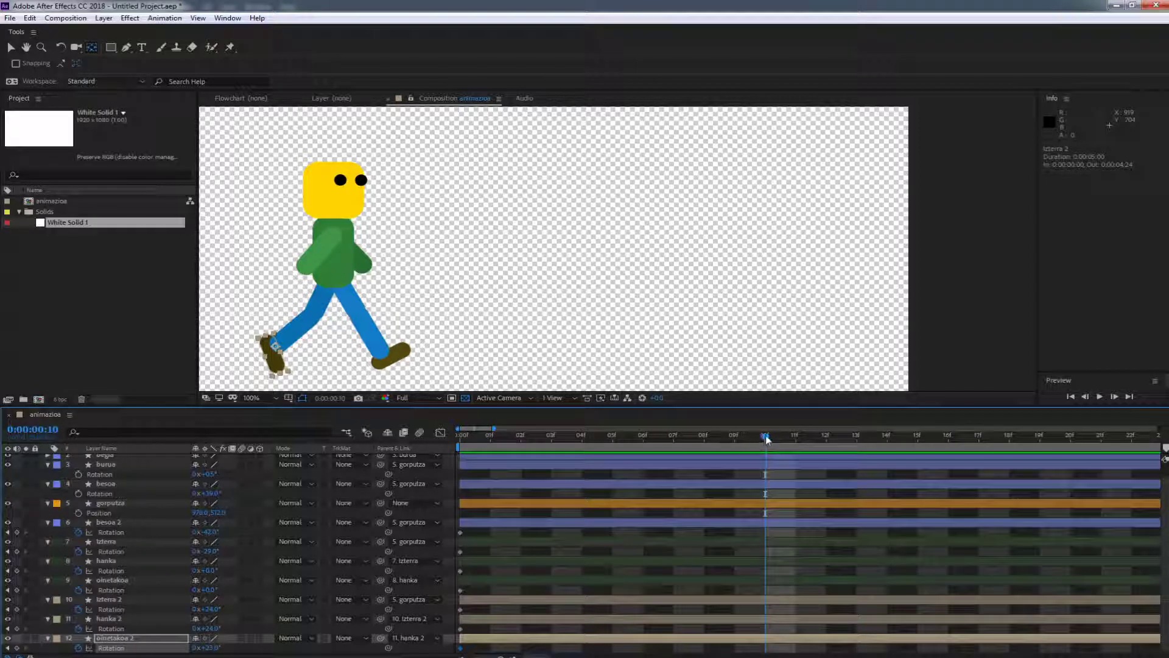
left_click(683, 591)
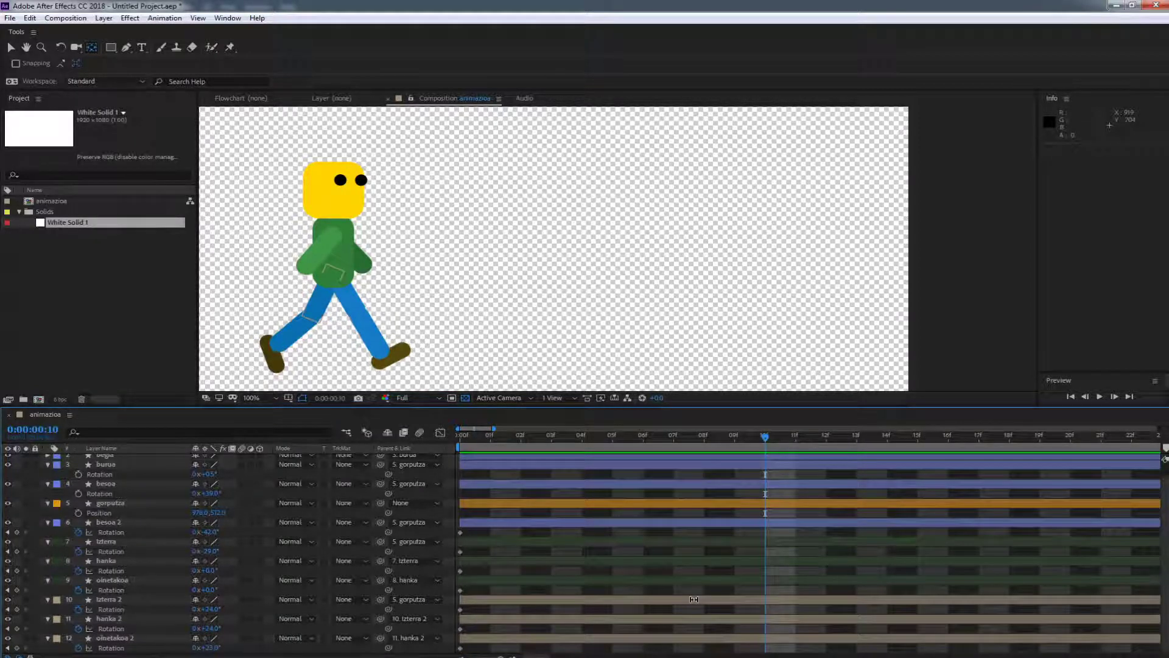
left_click(695, 599)
left_click_drag(210, 614, 196, 610)
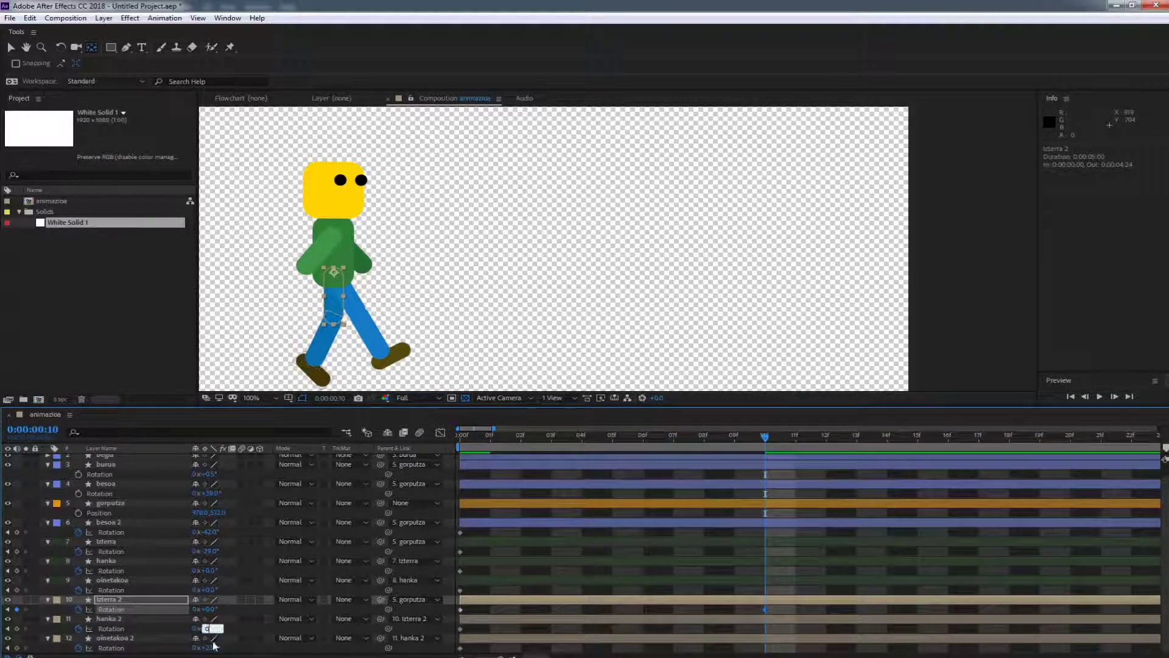
left_click(213, 647)
key("Return")
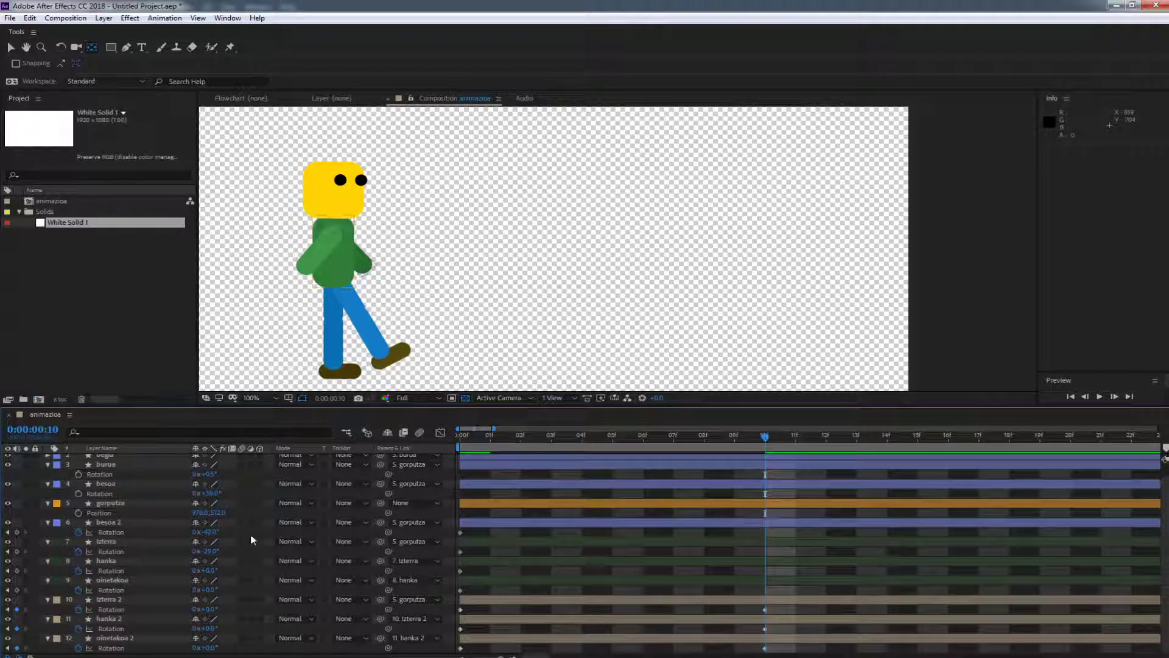
At 0:00:00:10, straighten the front leg by keyframing the izterra, hanka and oinetakoa rotations at 0°.
left_click(738, 576)
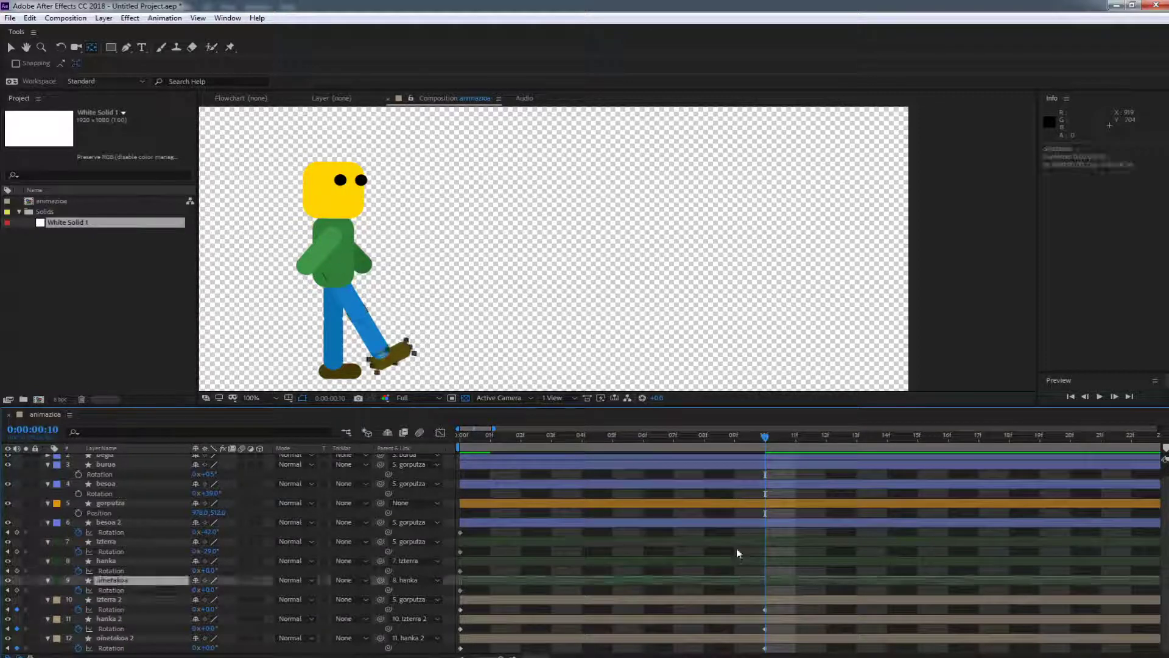
left_click(736, 540, "shift")
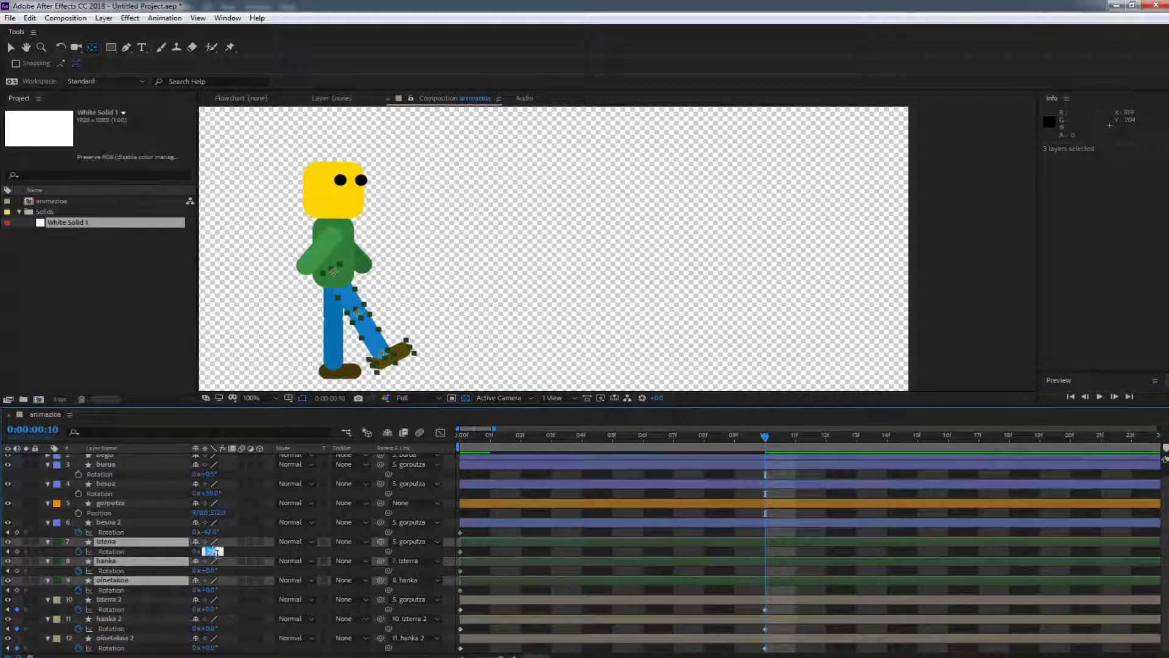
type("0")
key("Return")
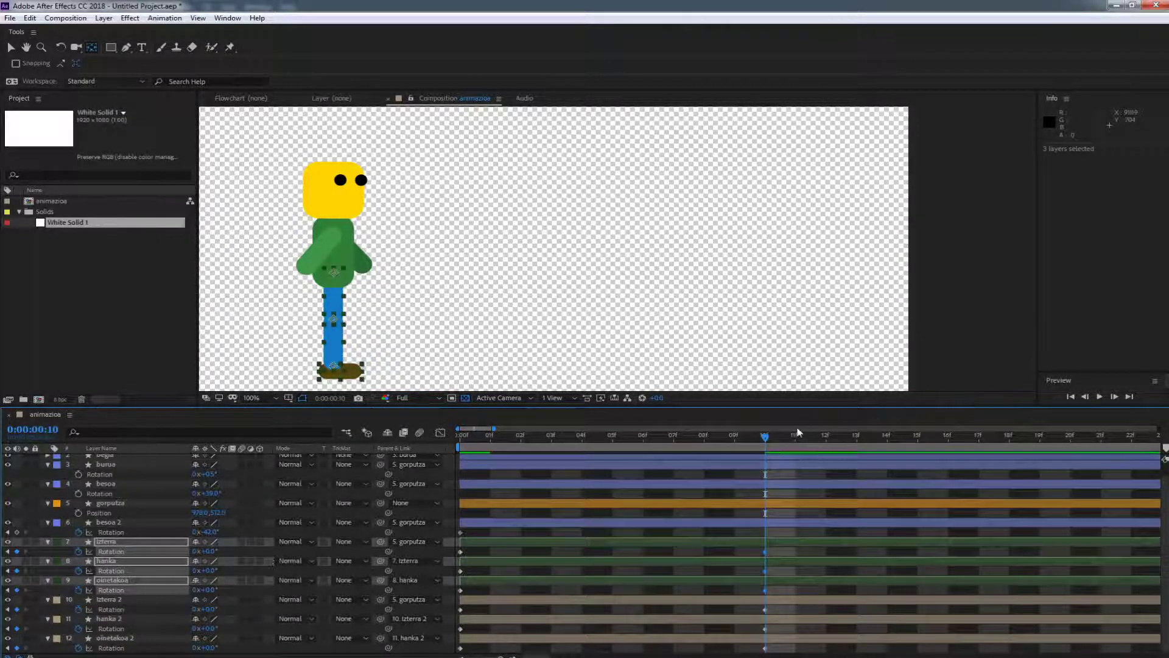
At 0:00:00:20, swing the front thigh backward by rotating only the izterra layer to 27°.
key("shift+Page_Down")
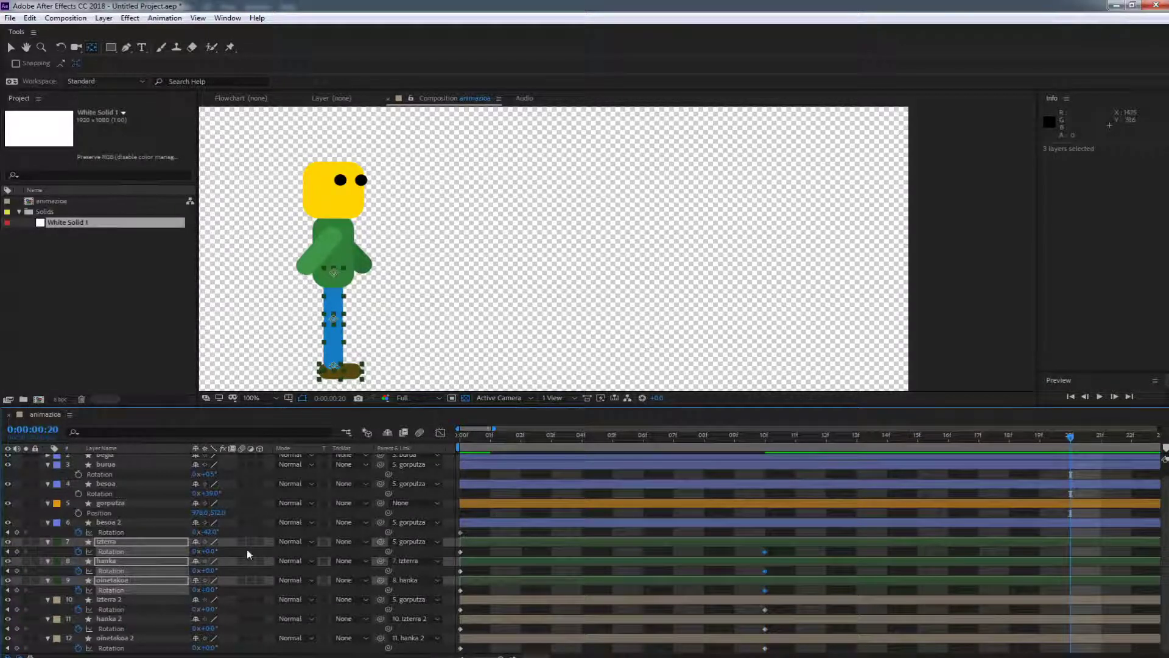
left_click(247, 551)
left_click_drag(206, 551, 227, 552)
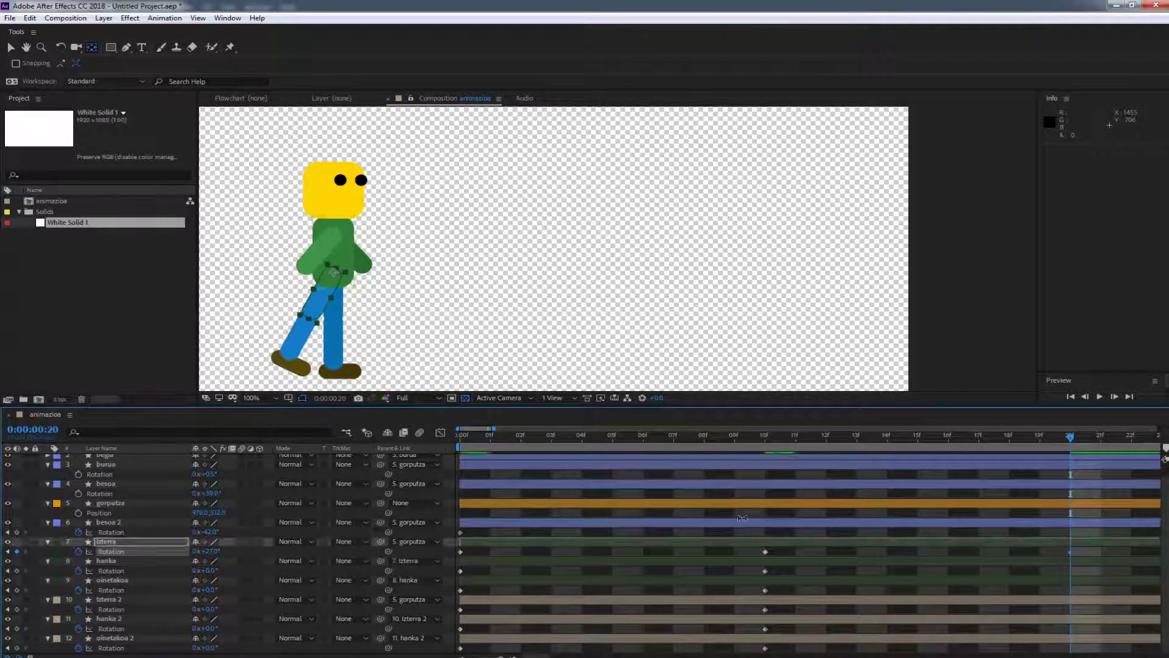
At 0:00:00:20, bend the front leg by rotating hanka to 25° and oinetakoa to 31°, and preview the motion.
scroll(862, 557, "down", 3)
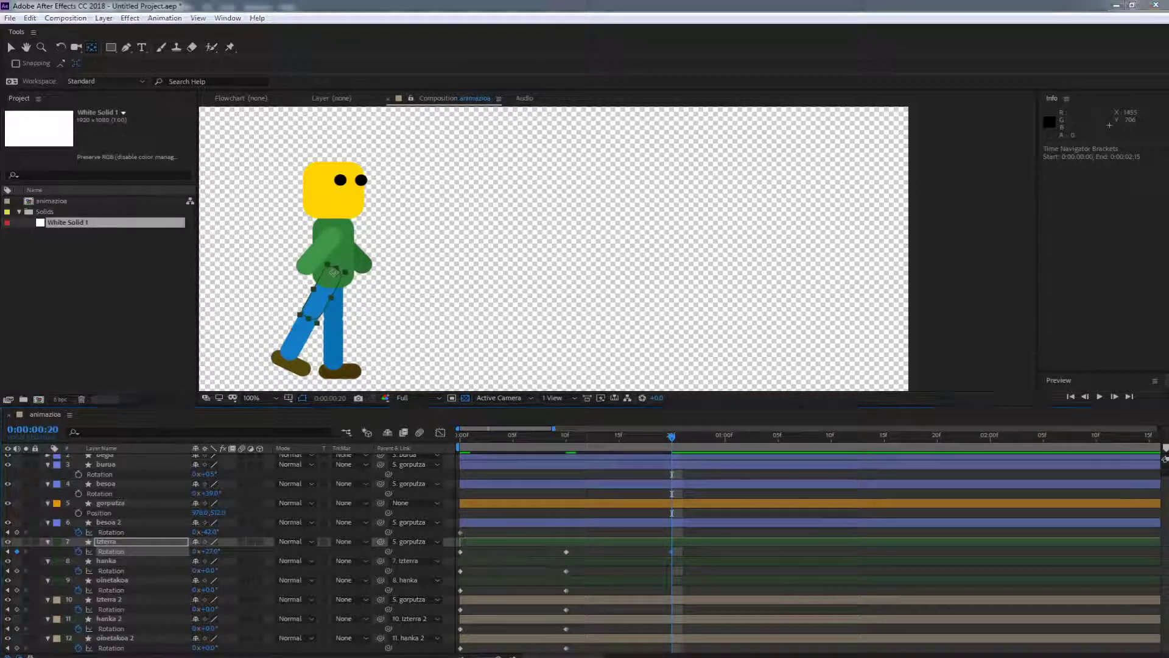
left_click(679, 560)
left_click_drag(204, 571, 238, 589)
left_click(693, 604)
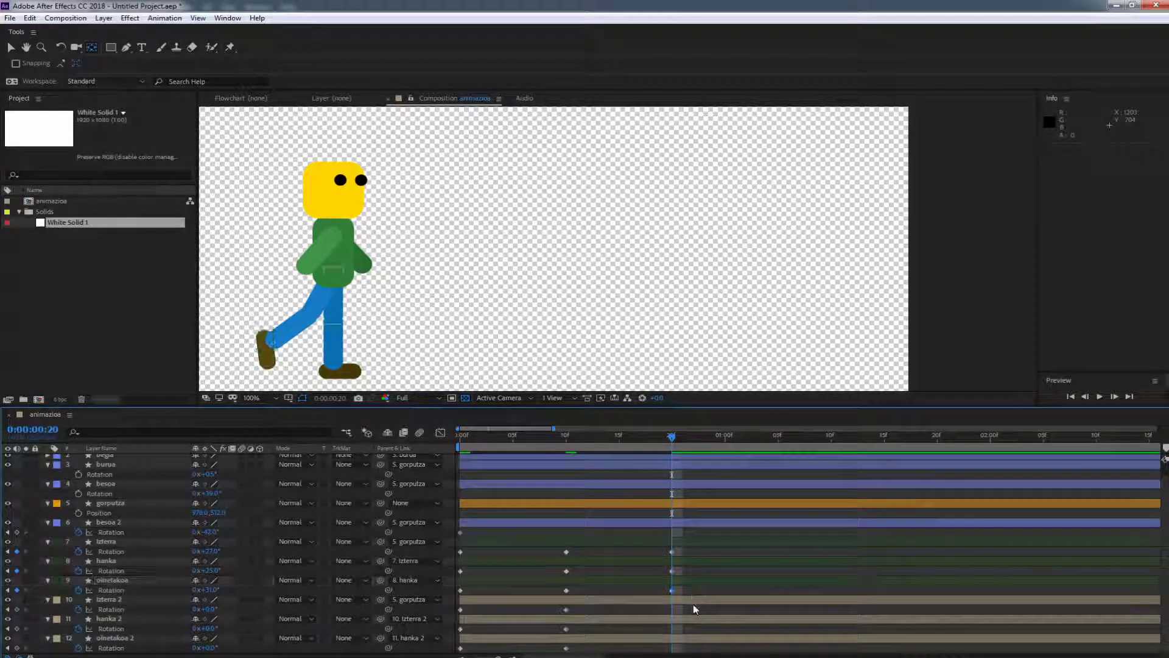
key("space")
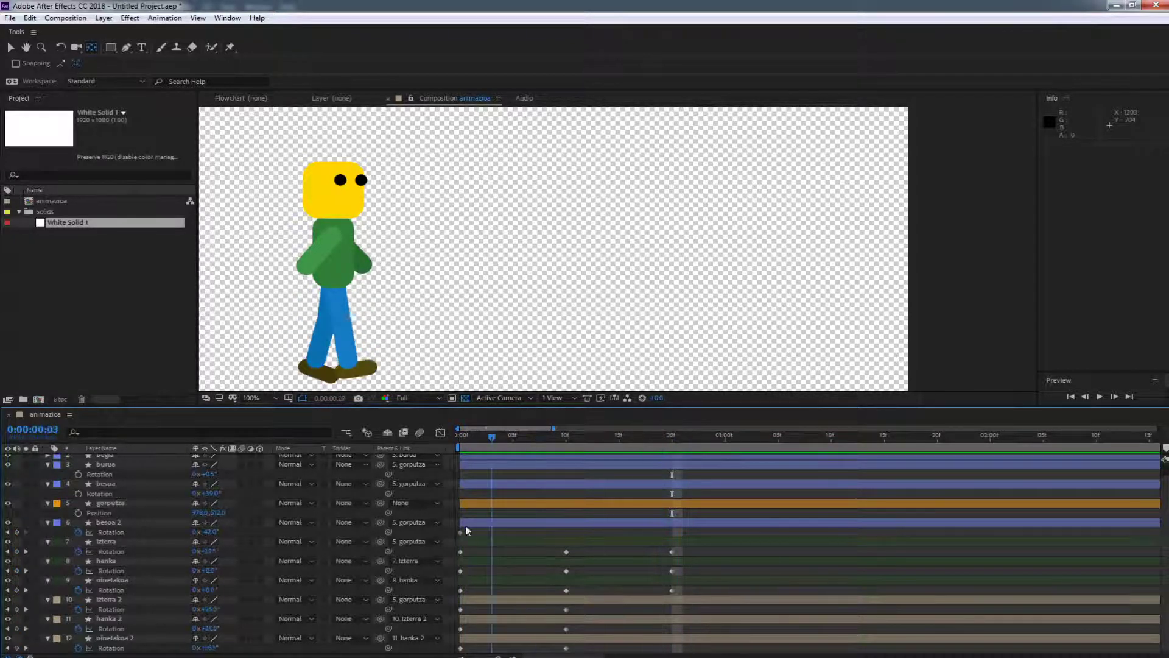
key("space")
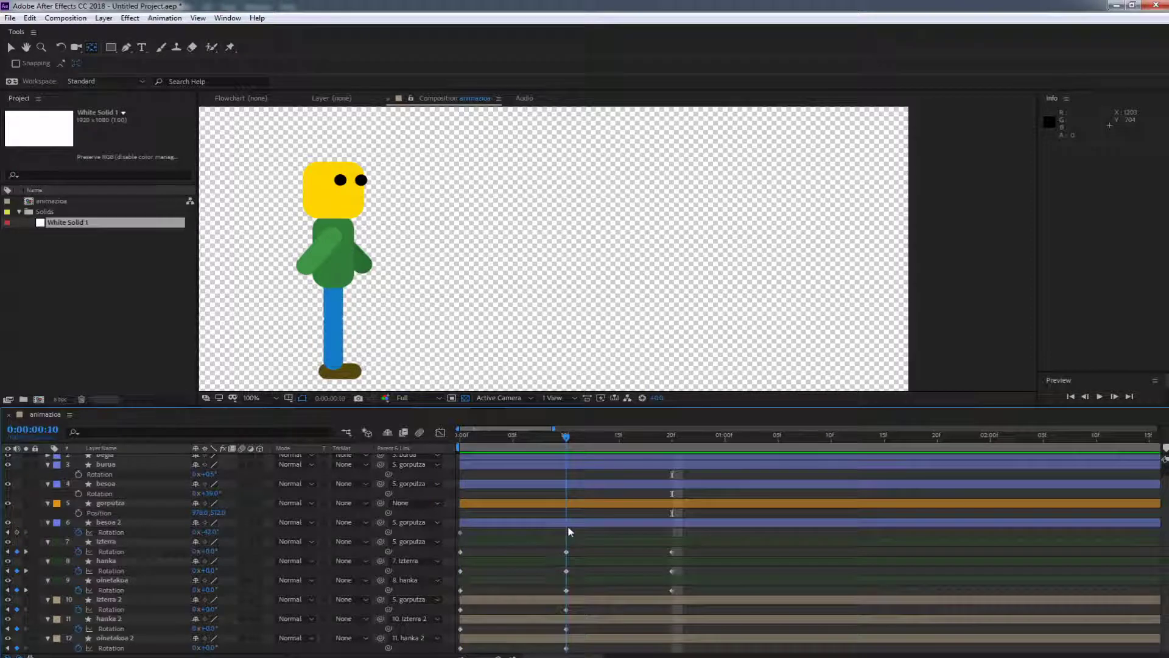
Swing the back leg forward by rotating izterra 2 to -29°, adjust hanka 2 and oinetakoa 2 at 0:00:00:20, and preview.
left_click(578, 602)
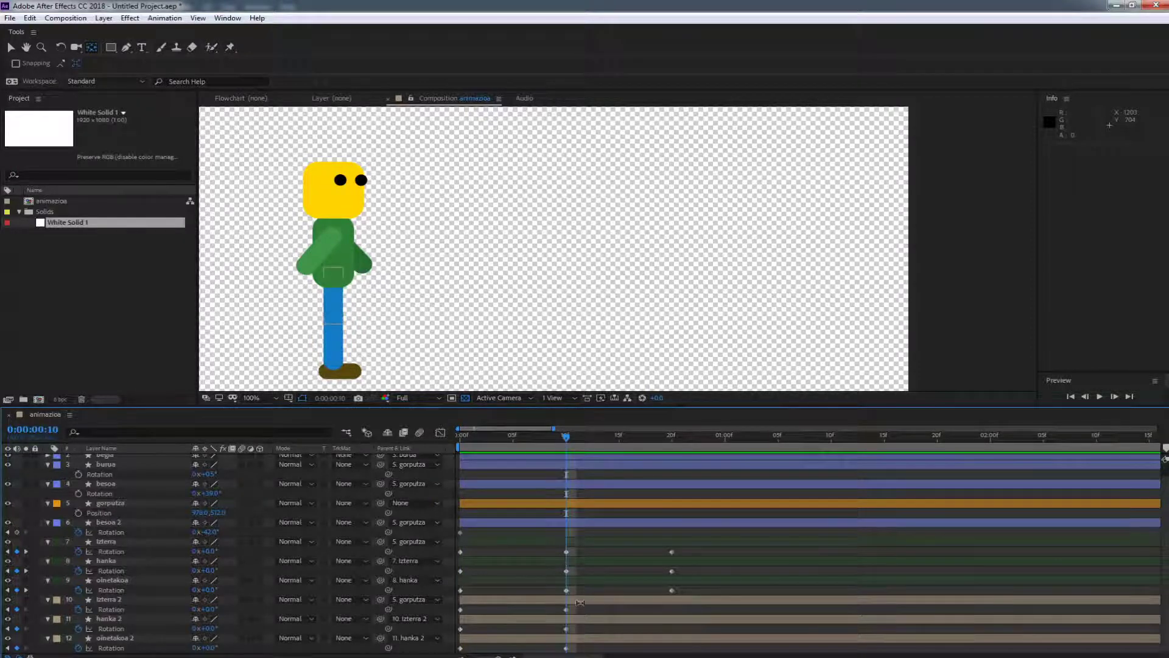
left_click(580, 602)
mouse_move(212, 612)
left_mouse_down()
mouse_move(226, 612)
mouse_move(198, 610)
mouse_move(211, 629)
mouse_move(199, 628)
mouse_move(243, 630)
mouse_move(204, 609)
left_mouse_up()
left_click_drag(566, 434, 672, 449)
left_click_drag(210, 629, 168, 648)
key("space")
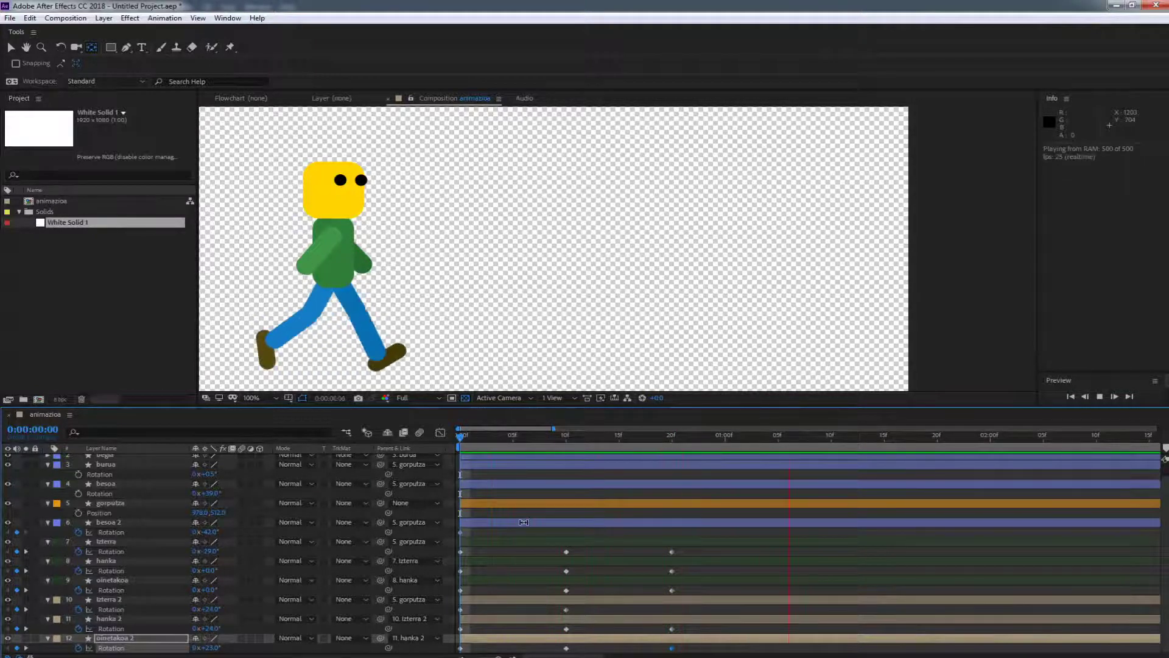
key("space")
At 0:00:00:20, reverse the arm swing by keyframing besoa 2 rotation at 38° and besoa rotation at -40°.
left_click_drag(511, 437, 681, 425)
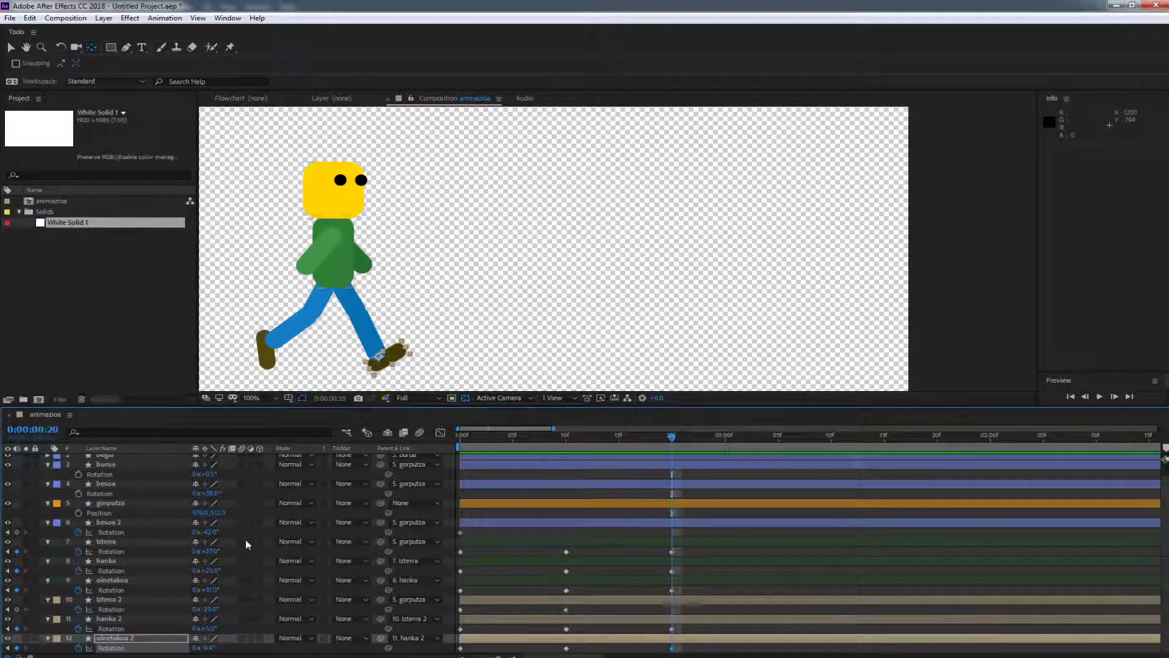
left_click(118, 525)
left_click_drag(205, 531, 249, 526)
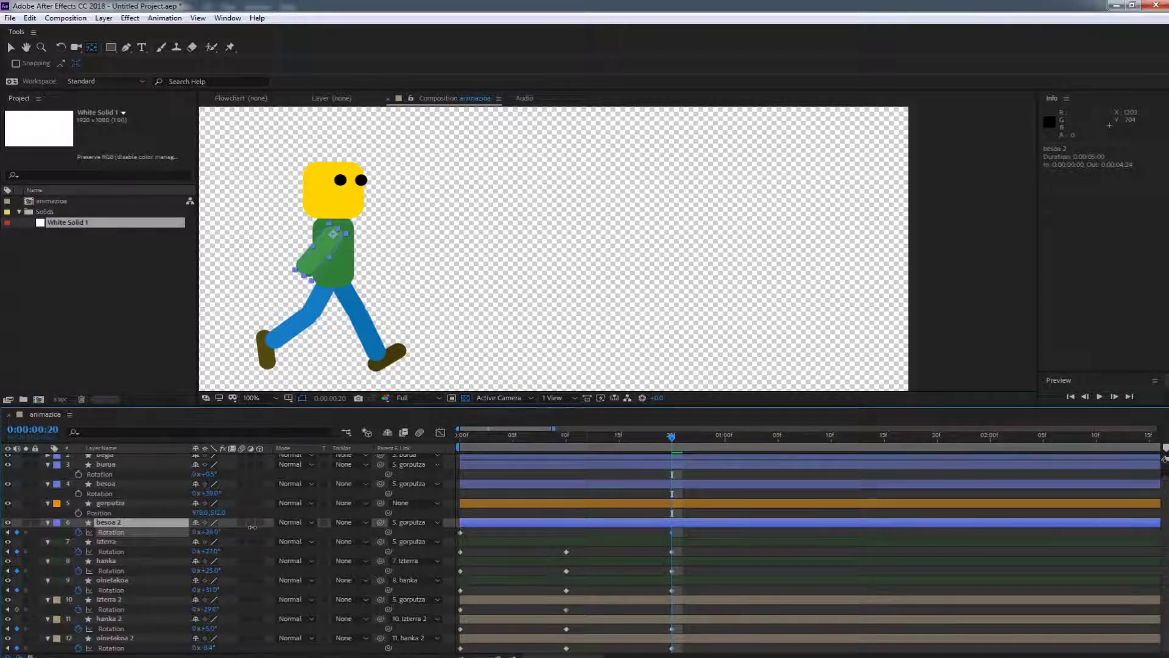
left_click_drag(206, 493, 177, 506)
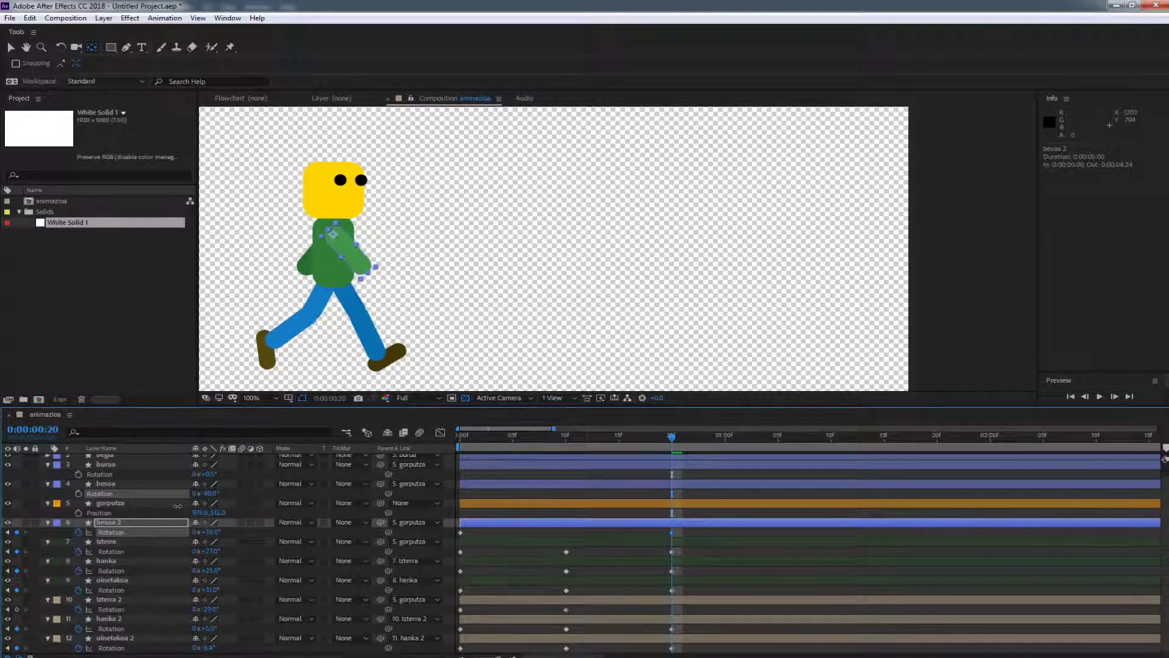
left_click(309, 481)
mouse_move(673, 437)
left_mouse_down()
mouse_move(463, 464)
mouse_move(666, 453)
left_mouse_up()
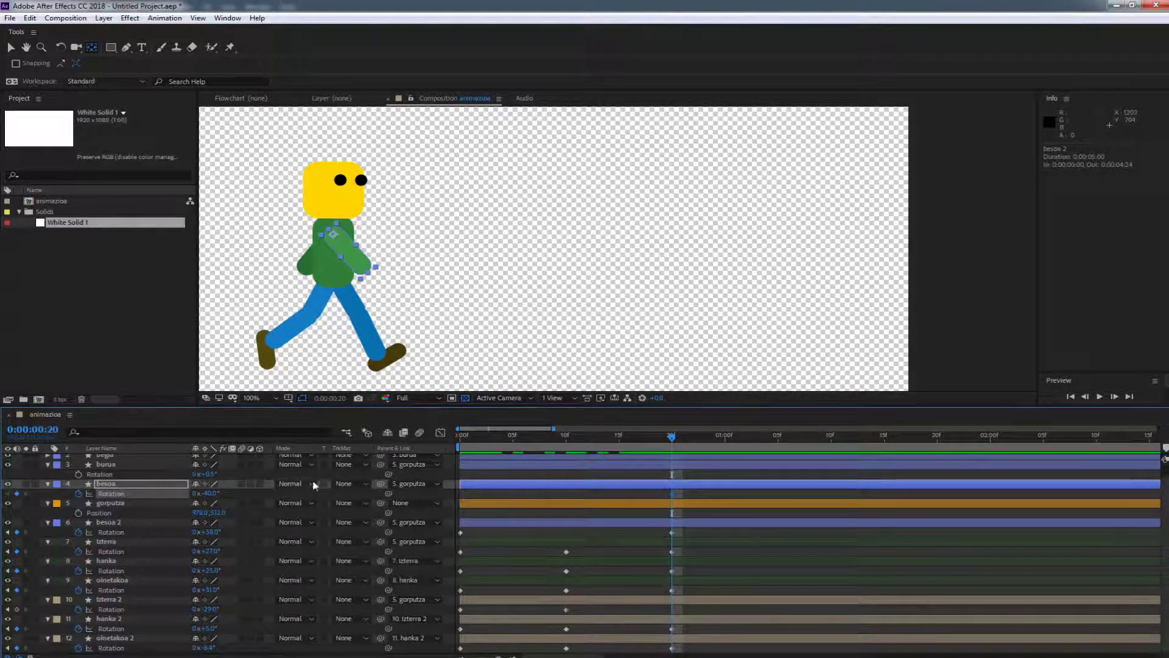
At 0:00:00:00, keyframe the besoa arm's rotation at 48° and preview the arm and leg motion.
key("Home")
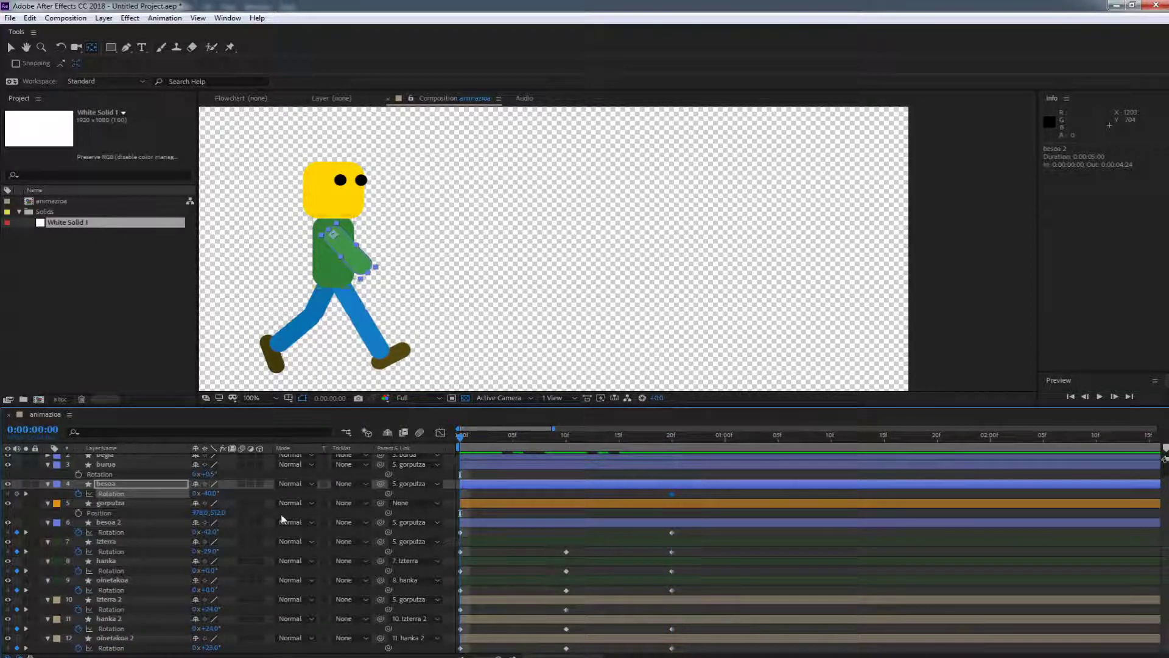
left_click(242, 491)
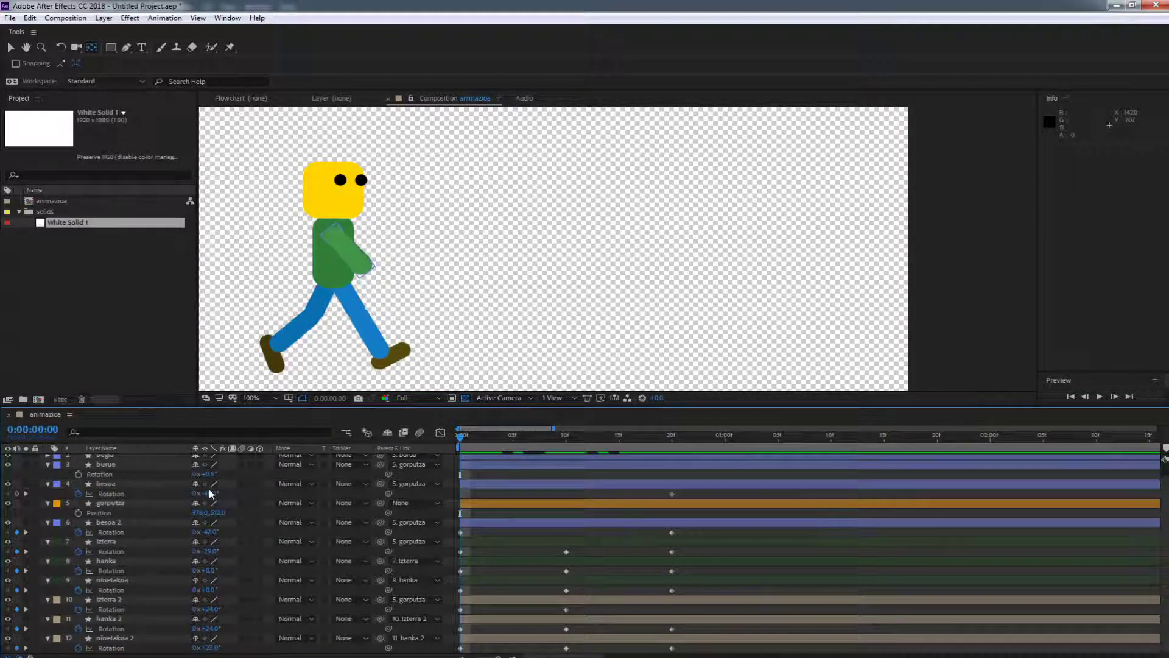
left_click_drag(213, 493, 265, 496)
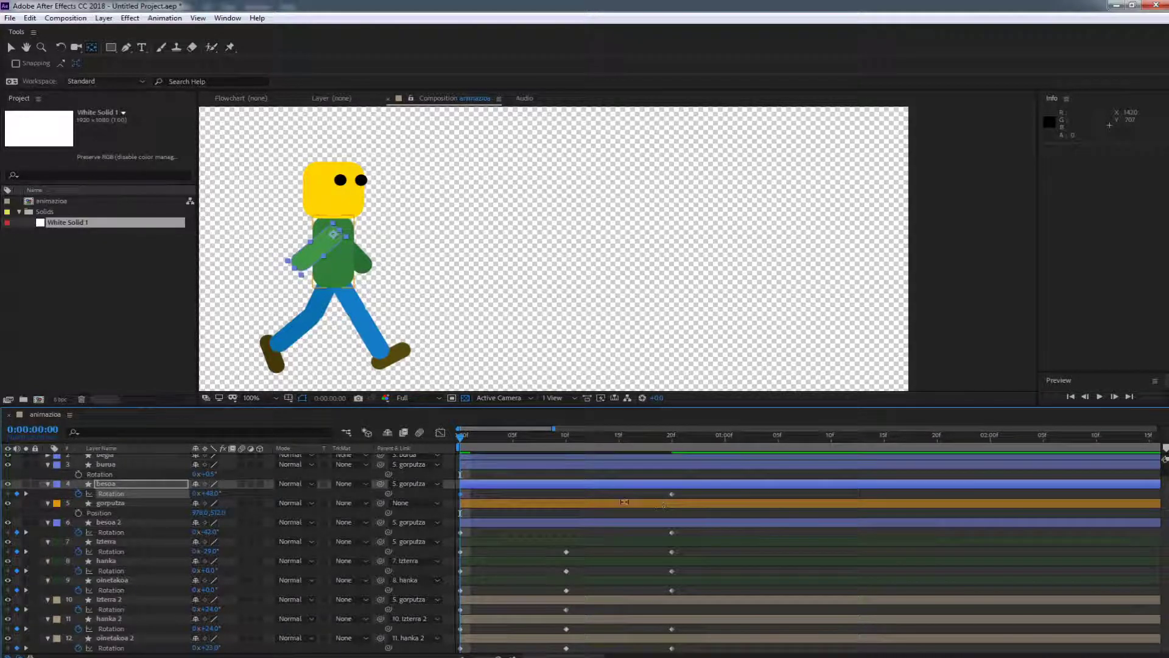
left_click_drag(466, 441, 608, 457)
key("space")
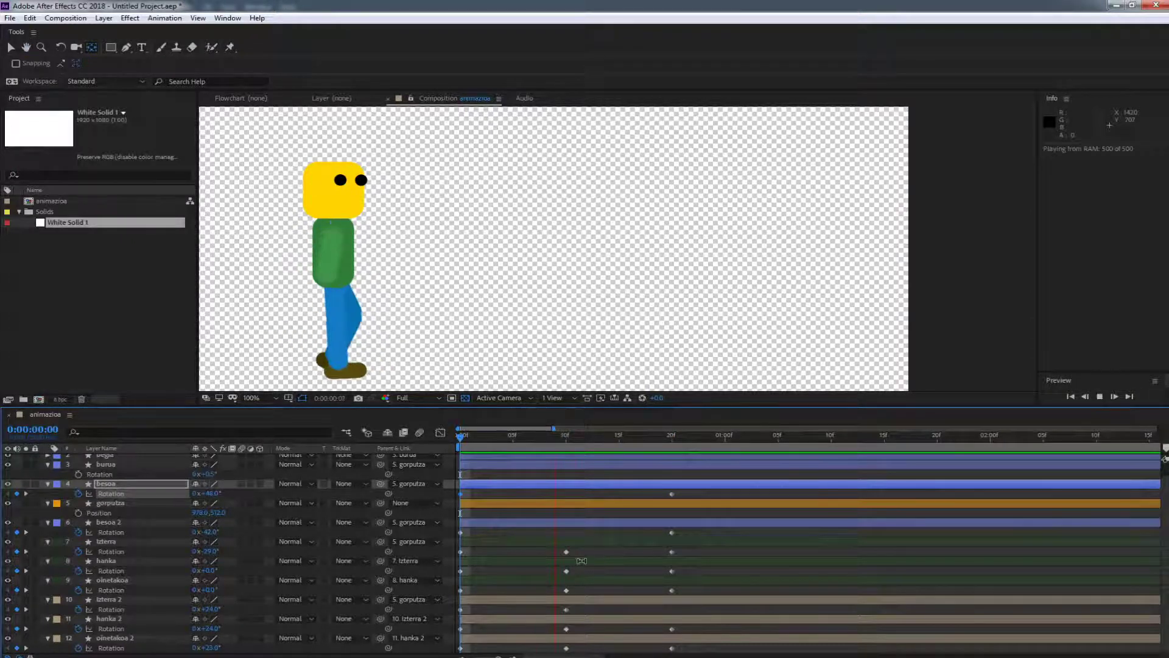
left_click_drag(509, 437, 676, 490)
left_click_drag(585, 504, 297, 518)
Keyframe the head layer burua's rotation at about 8° at 0:00:00:00 and about -7° at 0:00:00:20.
scroll(28, 576, "up", 1)
left_click(105, 478)
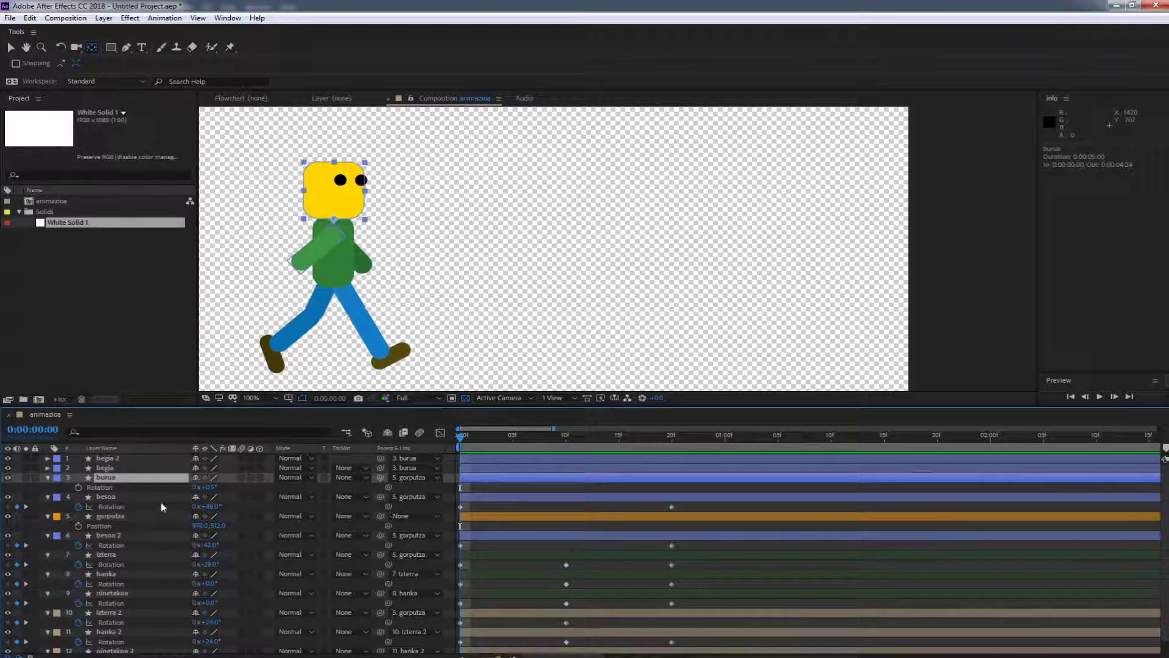
left_click(78, 487)
left_click_drag(204, 487, 272, 502)
left_click_drag(545, 445, 670, 446)
left_click_drag(218, 492, 123, 492)
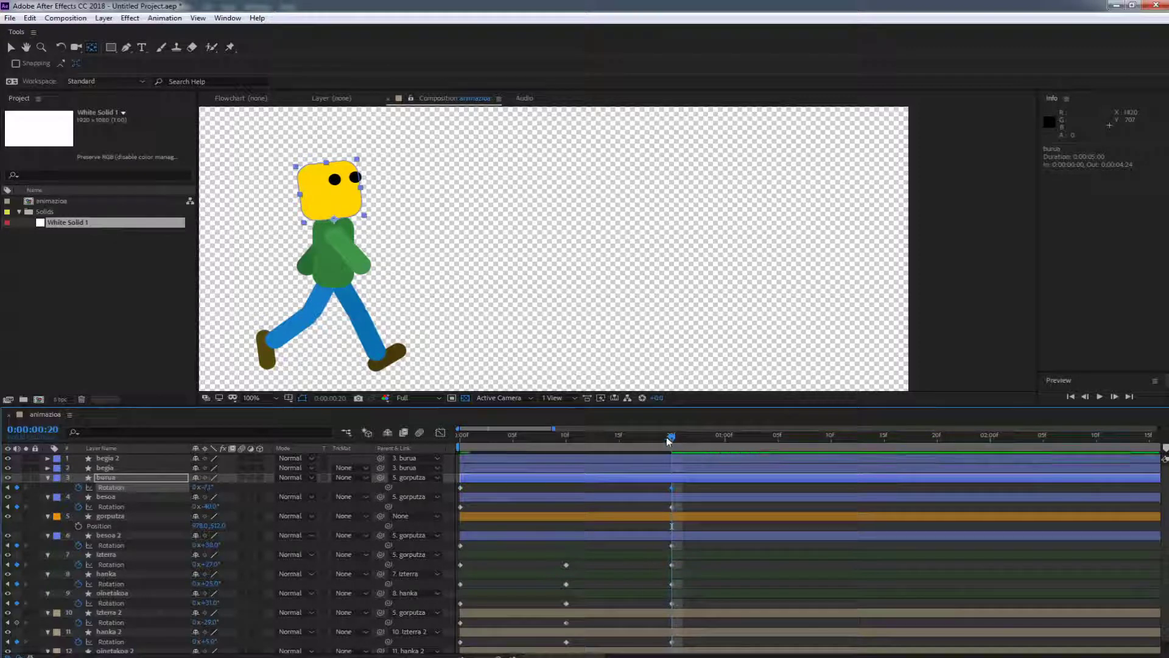
left_click_drag(671, 437, 460, 437)
Set a Position keyframe for burua at 0:00:00:00 and move the current time to 0:00:00:20.
key("shift+p")
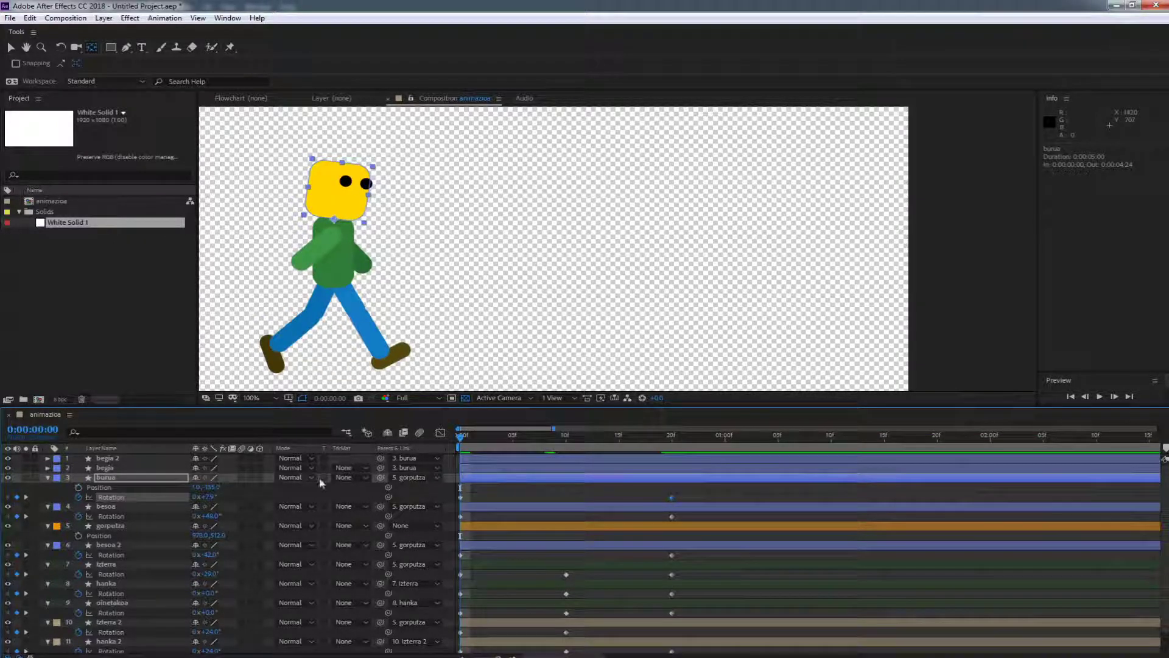
left_click(78, 487)
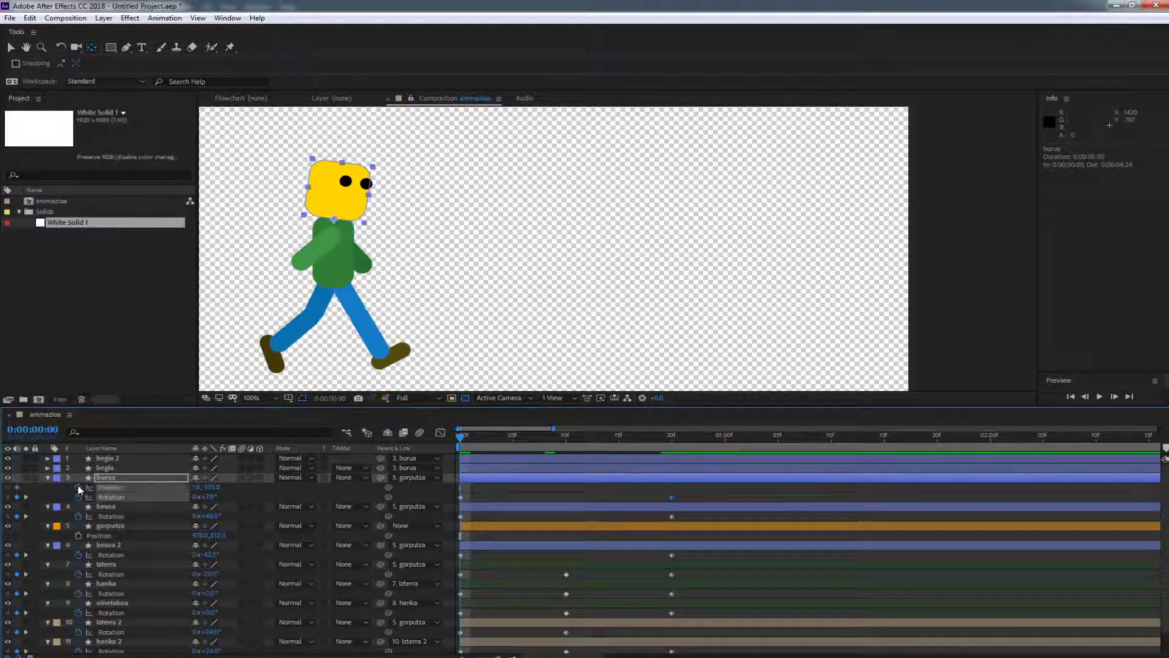
left_click(655, 441)
left_click_drag(660, 447, 671, 439)
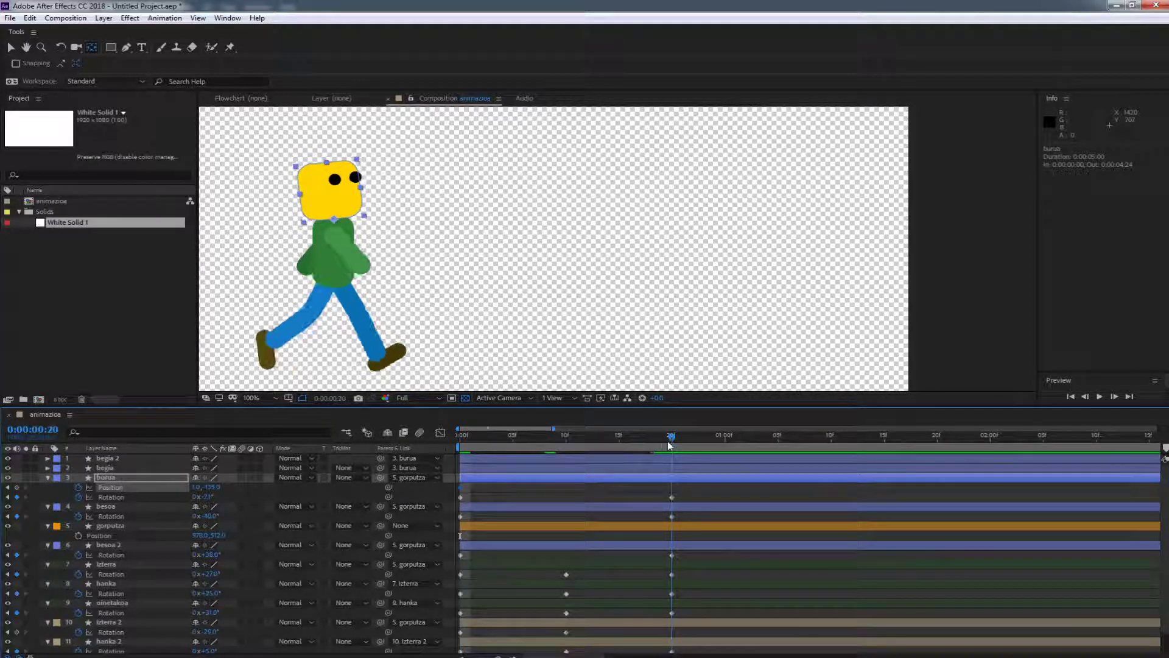
Lower the burua head in a Position keyframe at 0:00:00:10 to make it bob, and preview the walk.
left_click_drag(217, 487, 221, 487)
left_click_drag(672, 488, 575, 490)
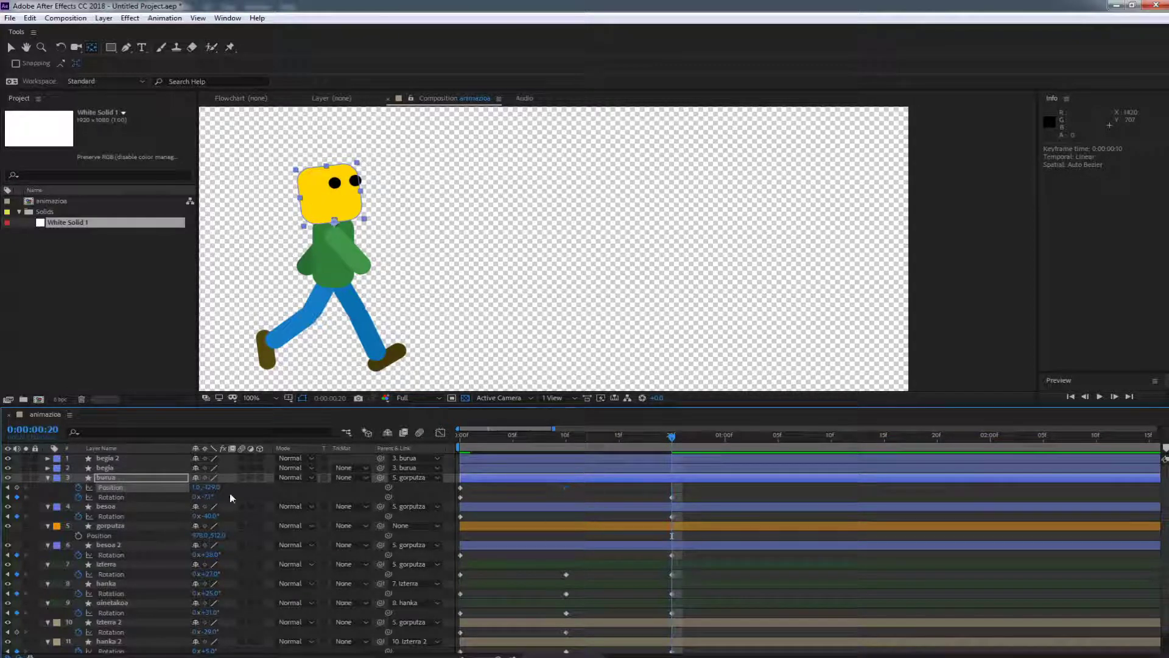
key("space")
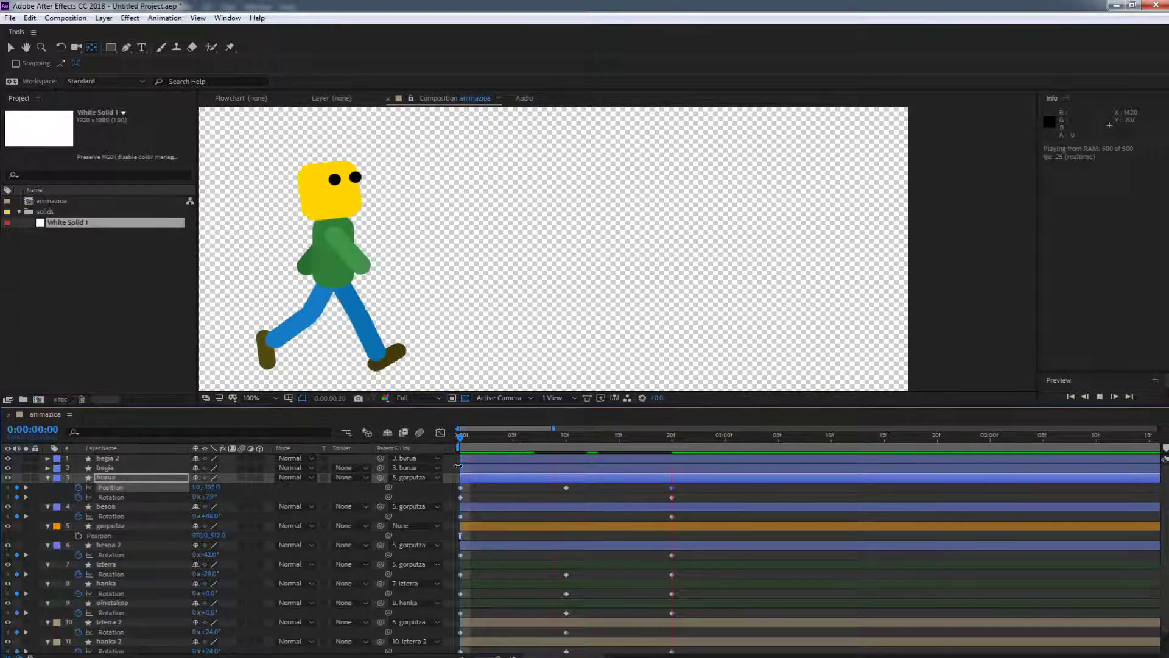
key("space")
Copy the burua layer's Position and Rotation keyframes from the first frame to 0:00:01:15.
left_click_drag(632, 443, 410, 457)
key("k")
key("k")
key("shift+Page_Down")
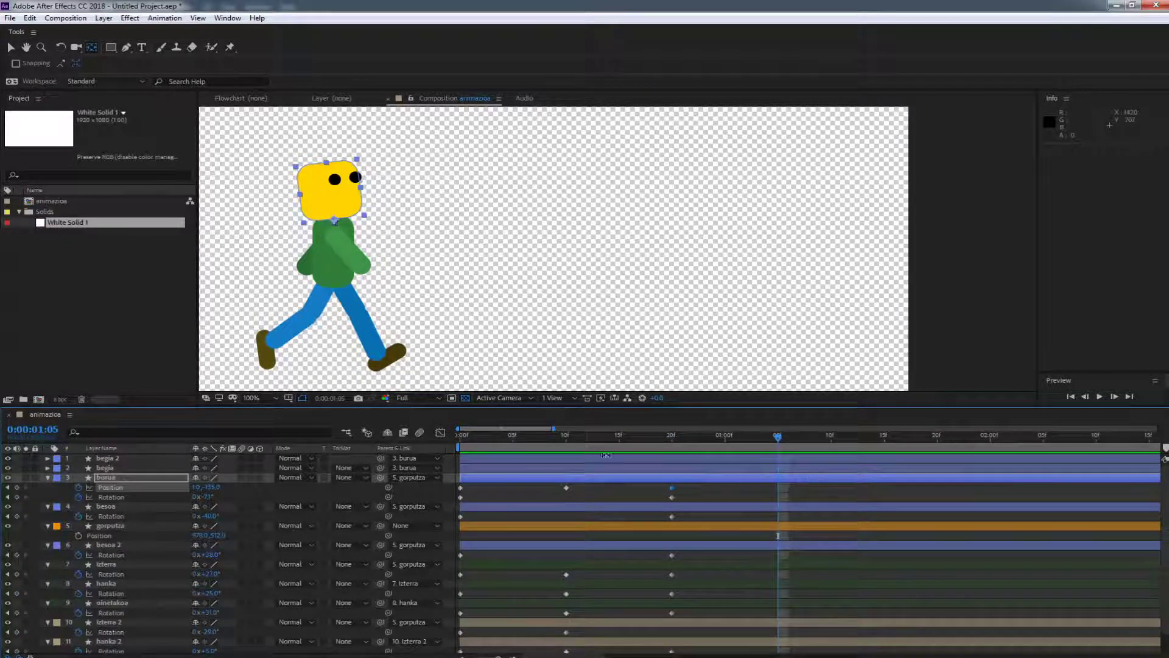
left_click_drag(603, 440, 358, 456)
key("shift+Page_Down")
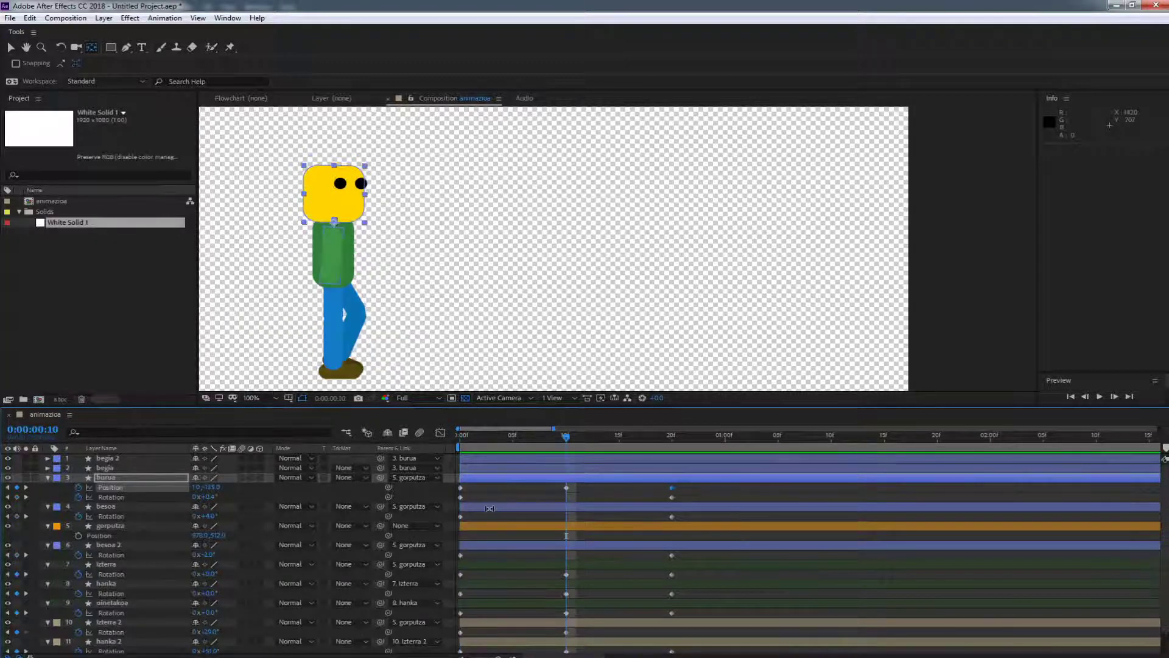
key("shift+Page_Down")
key("shift+Page_Down")
key("shift+Page_Down")
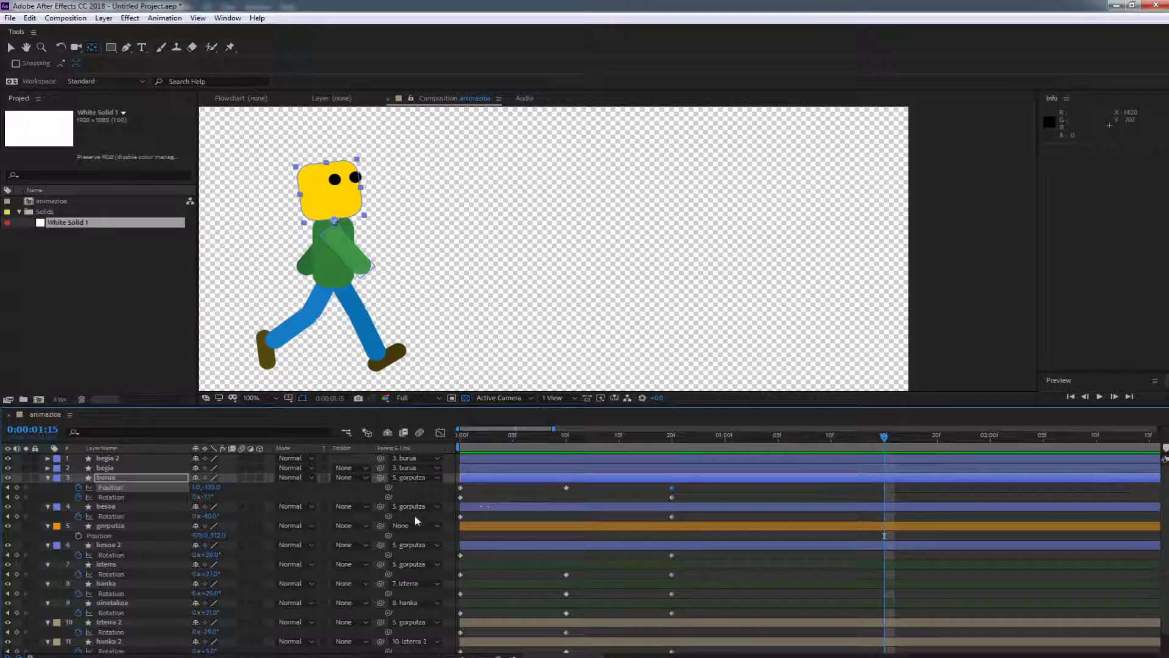
left_click_drag(476, 489, 459, 498)
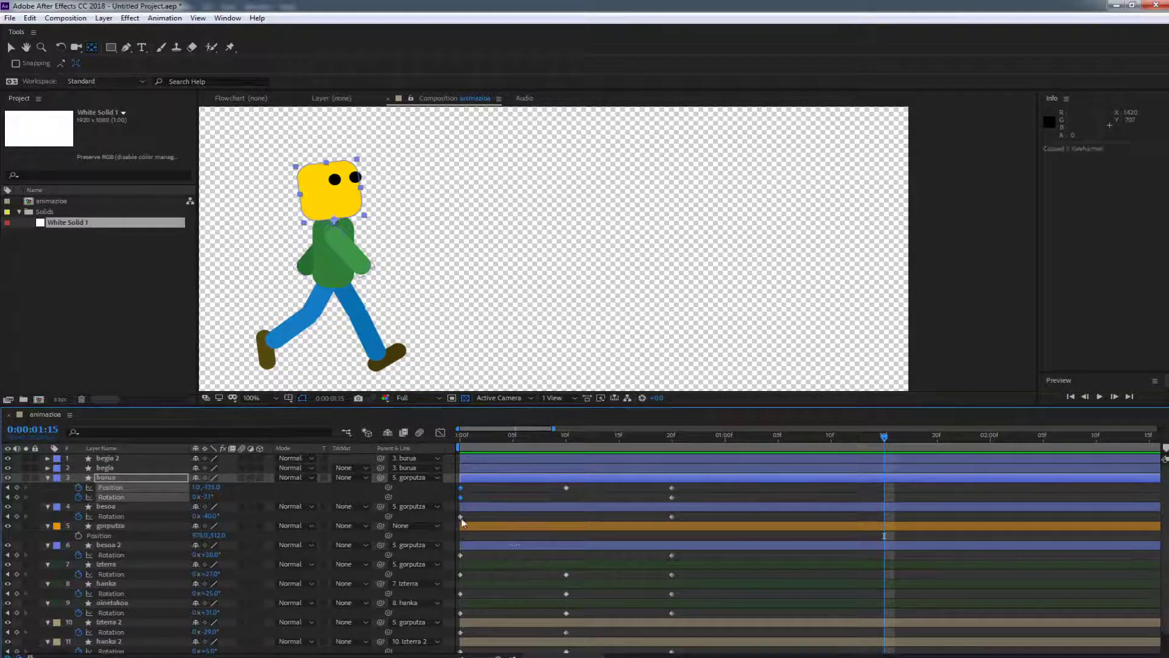
left_click(461, 518)
left_click(461, 496)
key("ctrl+v")
Copy the starting Rotation keyframes of both arm layers, besoa and besoa 2, to 0:00:01:15.
left_click(463, 516)
key("ctrl+c")
key("ctrl+v")
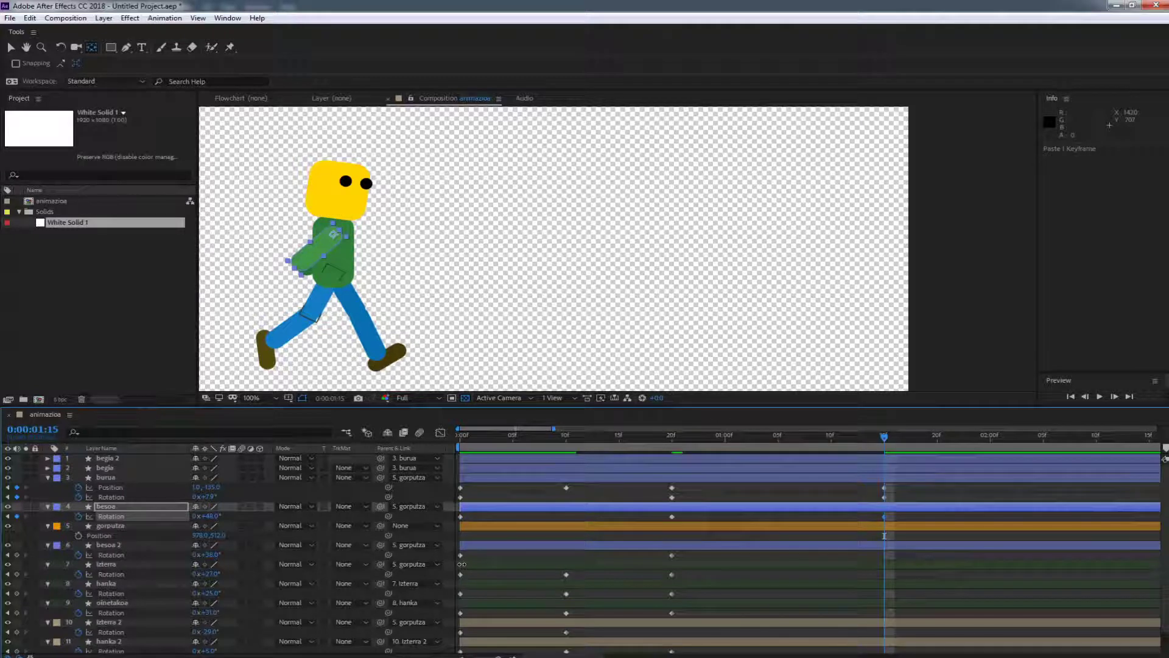
left_click(460, 555)
key("ctrl+c")
key("ctrl+v")
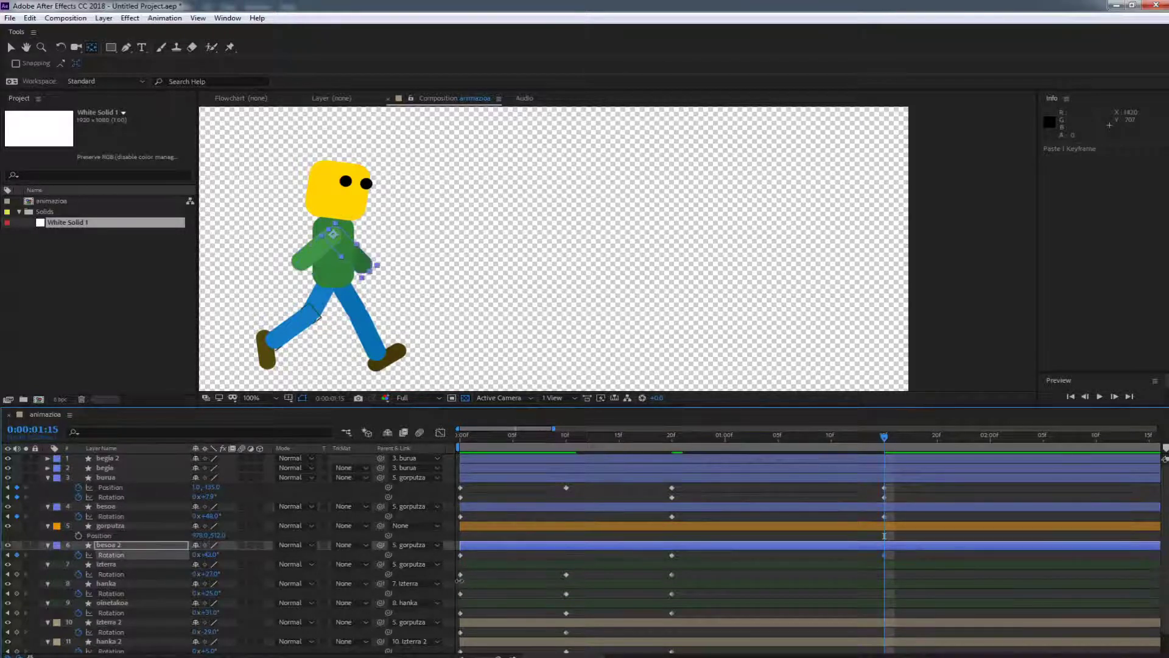
Copy the starting Rotation keyframes of the first leg's izterra, hanka and oinetakoa layers to 0:00:01:15.
left_click(461, 574)
key("ctrl+c")
key("ctrl+v")
left_click(460, 593)
key("ctrl+c")
key("ctrl+v")
left_click(461, 613)
key("ctrl+c")
key("ctrl+v")
Copy the starting Rotation keyframes of the second leg's izterra 2, hanka 2 and oinetakoa 2 layers to 0:00:01:15.
scroll(489, 603, "down", 2)
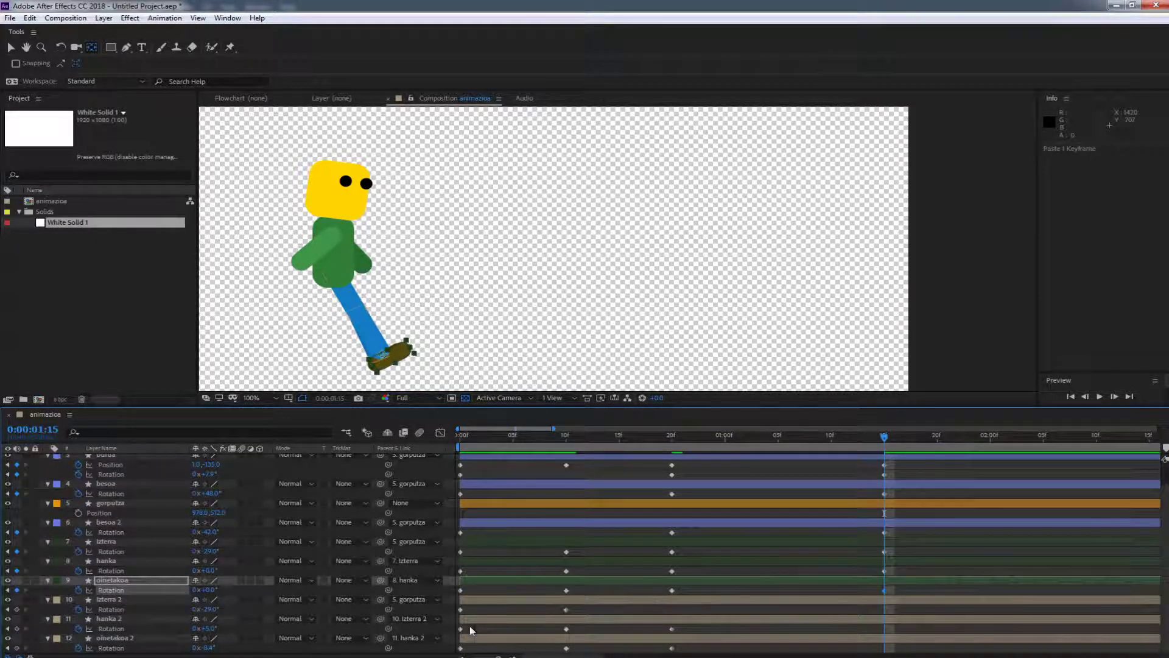
left_click(461, 609)
key("ctrl+c")
key("ctrl+v")
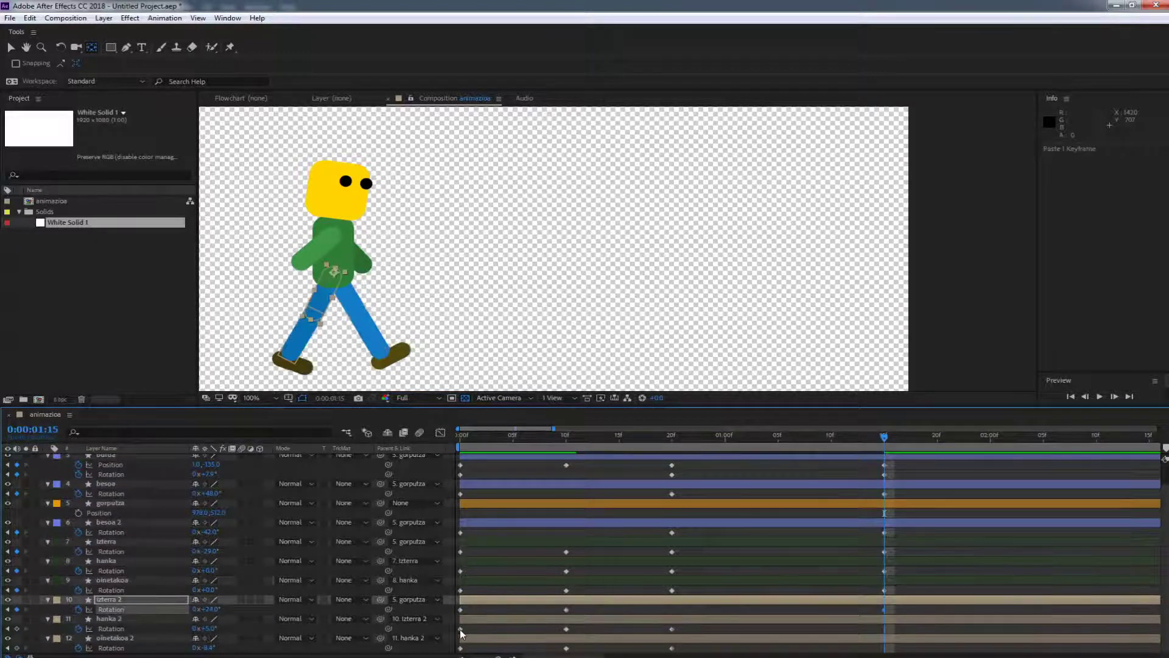
left_click(460, 629)
key("ctrl+c")
key("ctrl+v")
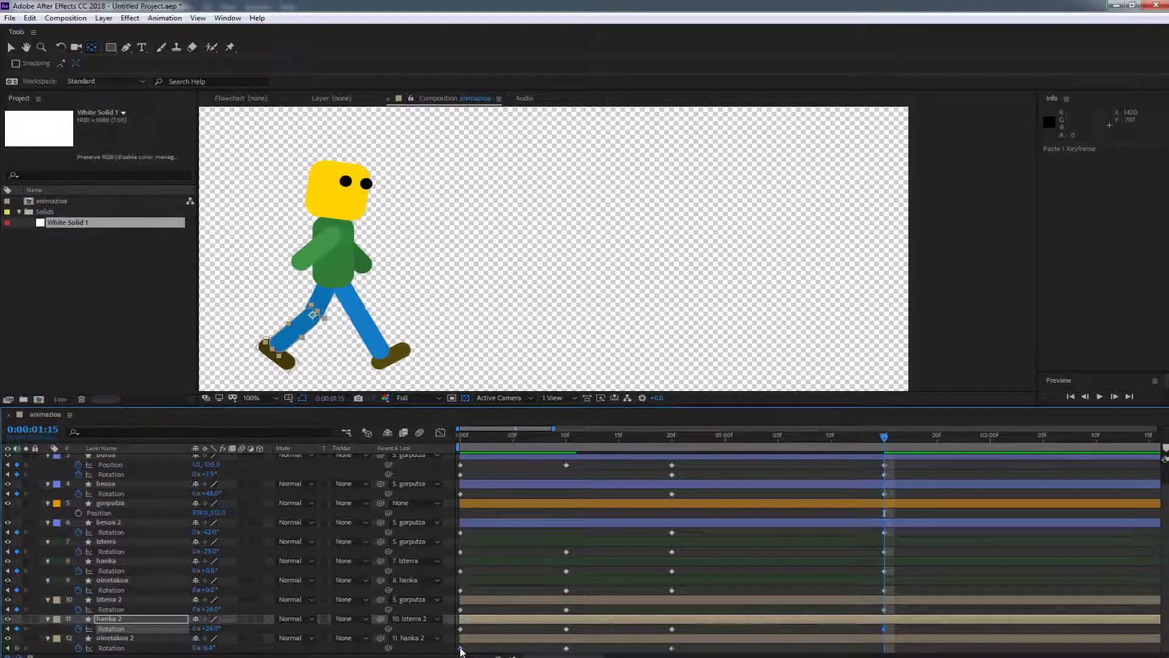
left_click(461, 648)
key("ctrl+c")
key("ctrl+v")
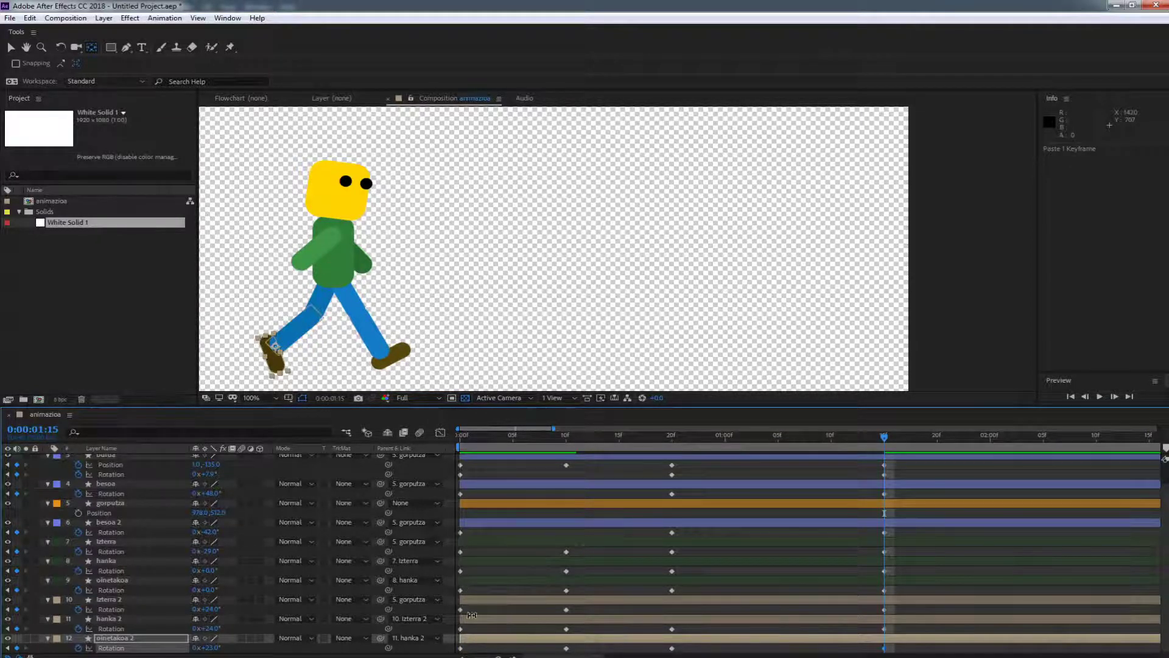
End the work area at 0:00:01:15 and preview the walk cycle.
left_click_drag(884, 437, 670, 466)
key("shift+Page_Down")
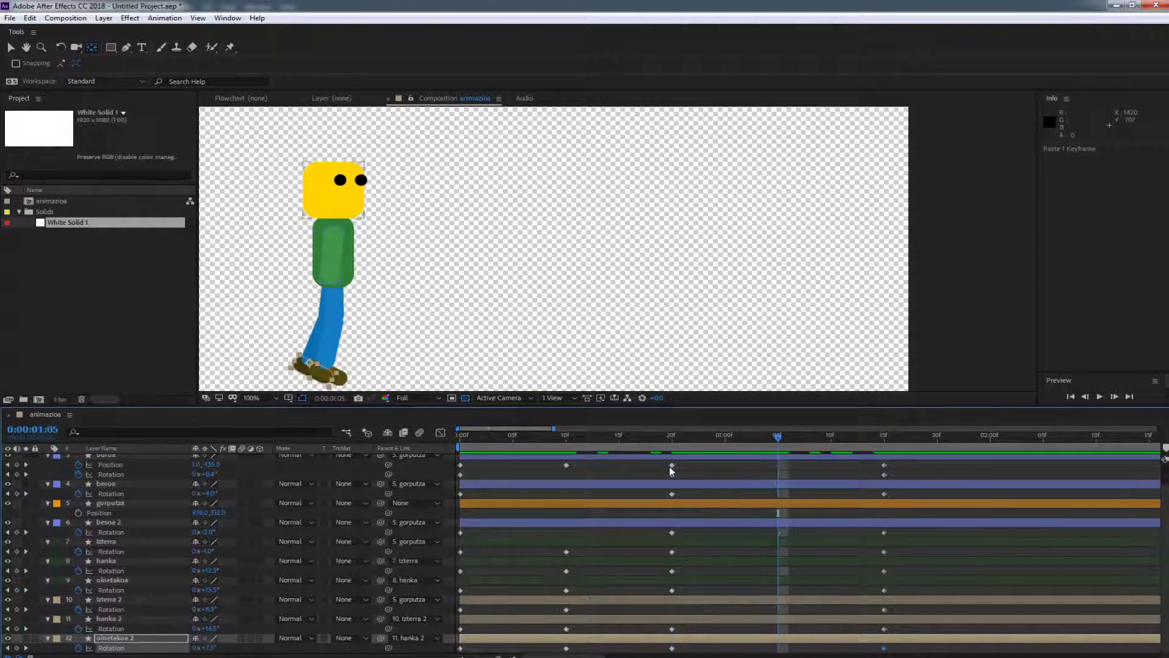
left_click_drag(779, 437, 881, 456)
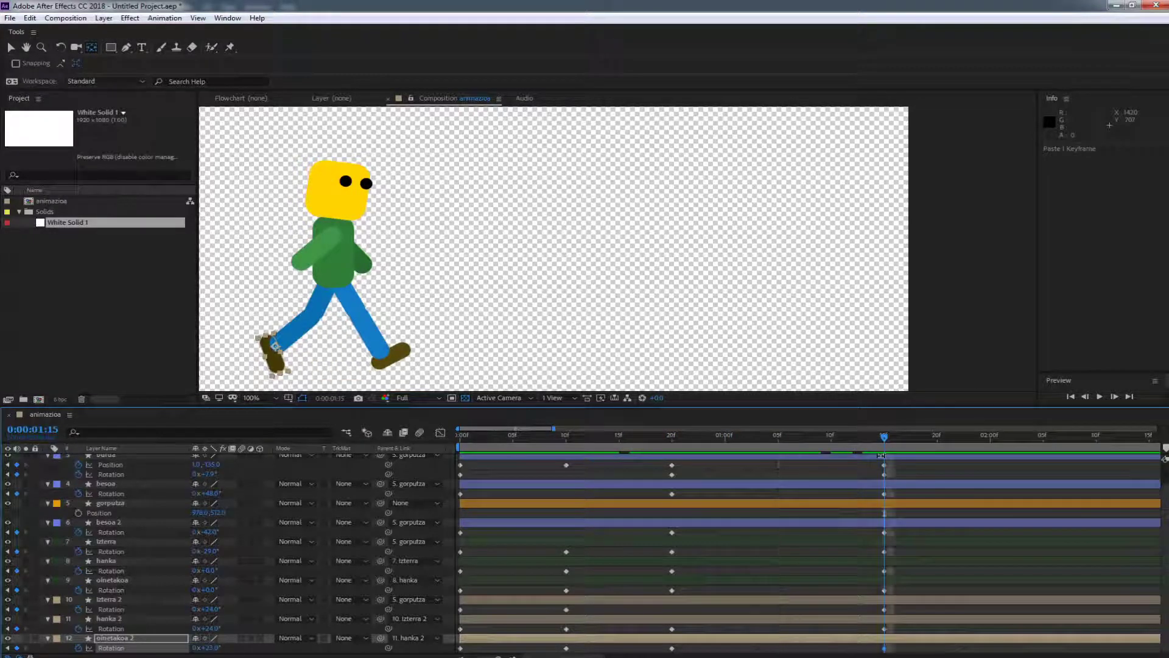
key("n")
key("space")
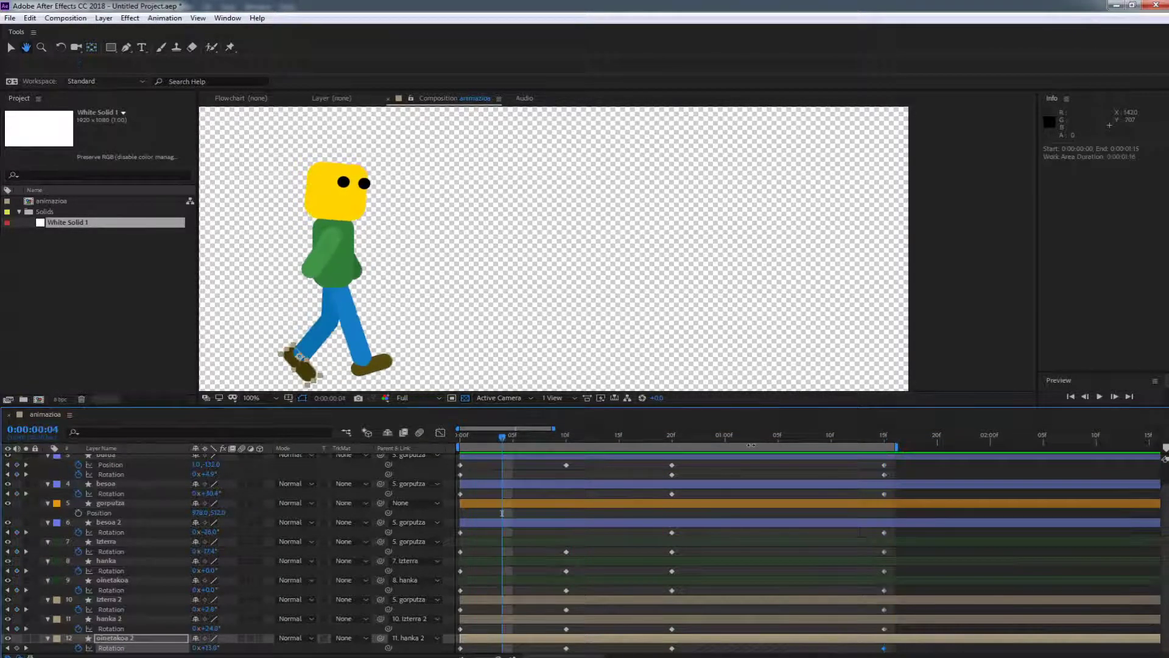
At 0:00:01:05, bend the first leg by setting Rotation to -22° for izterra, 42.5° for hanka and 26° for oinetakoa, and preview.
left_click(670, 439)
key("shift+Page_Down")
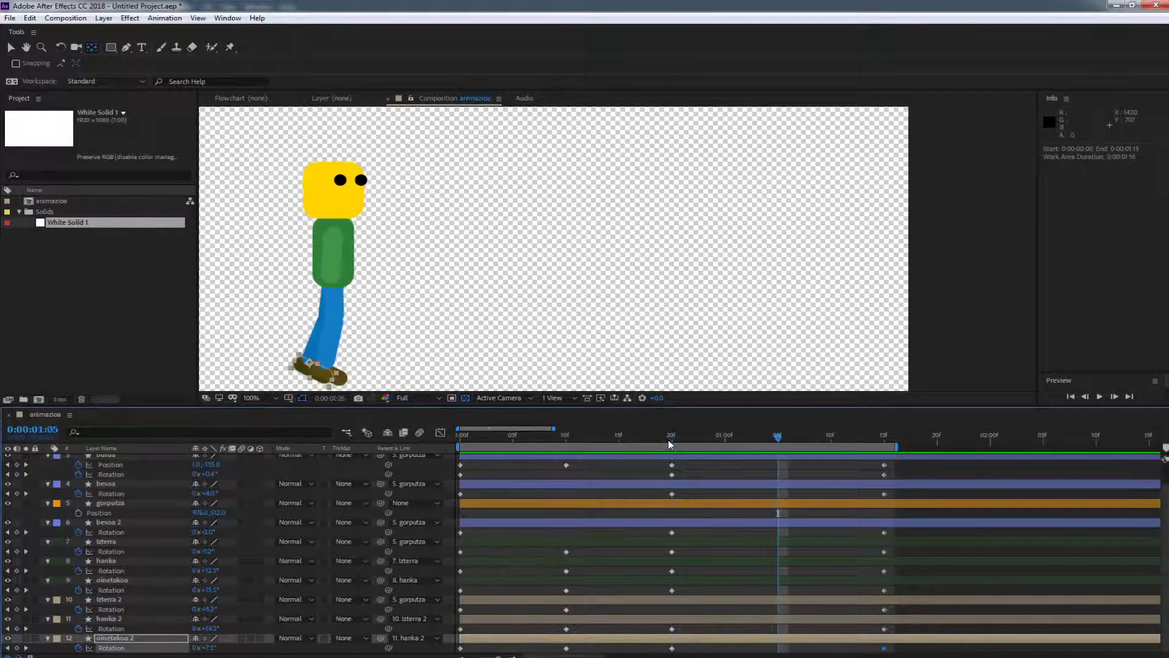
left_click(765, 602)
left_click(778, 542)
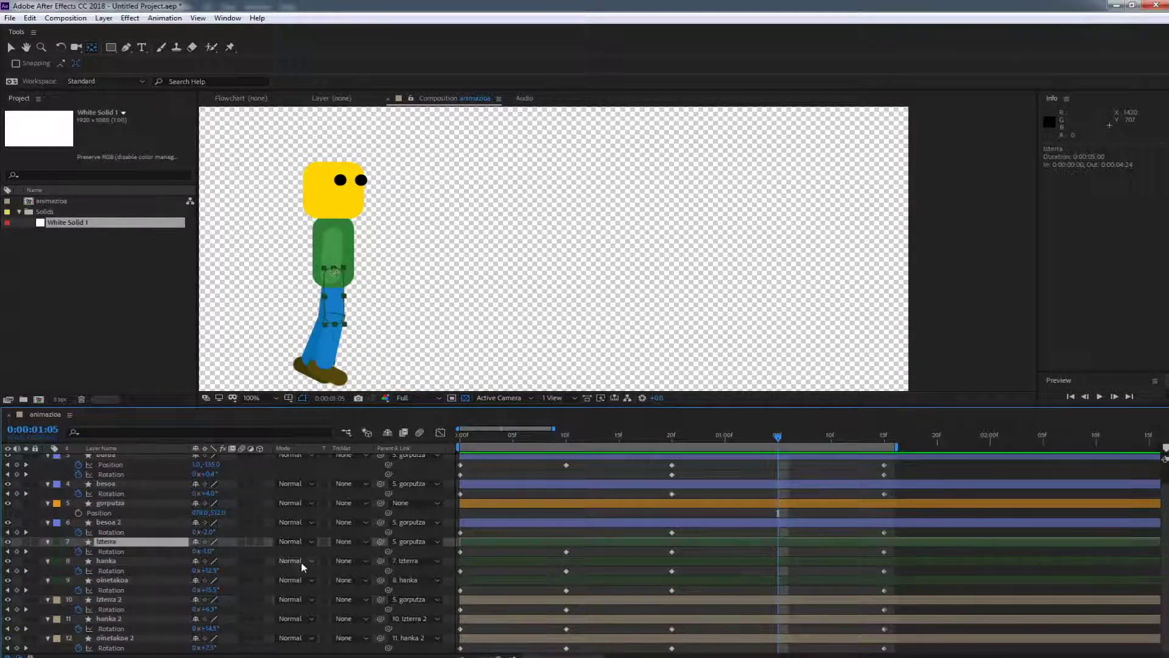
left_click_drag(209, 551, 230, 570)
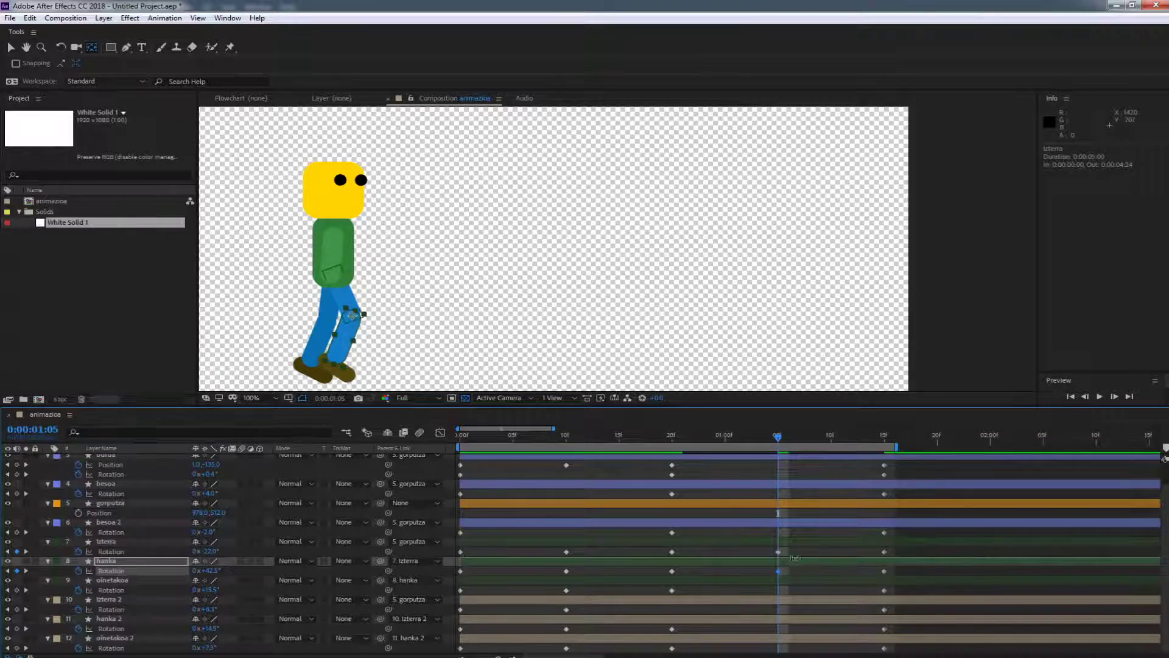
left_click_drag(214, 589, 226, 590)
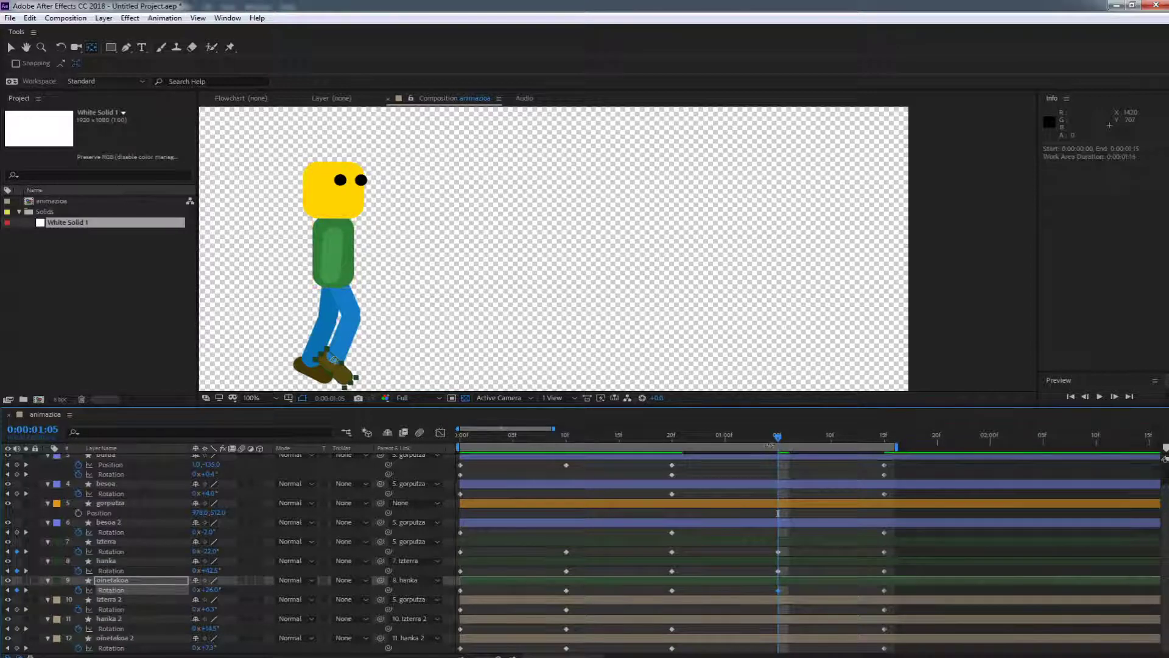
key("space")
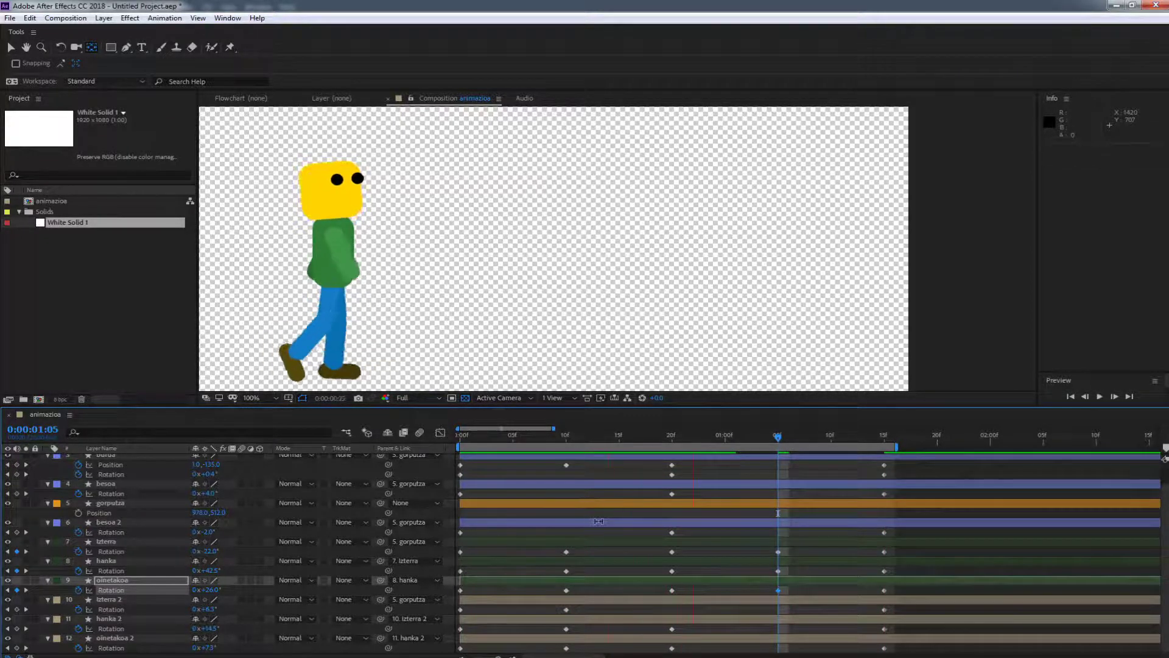
key("space")
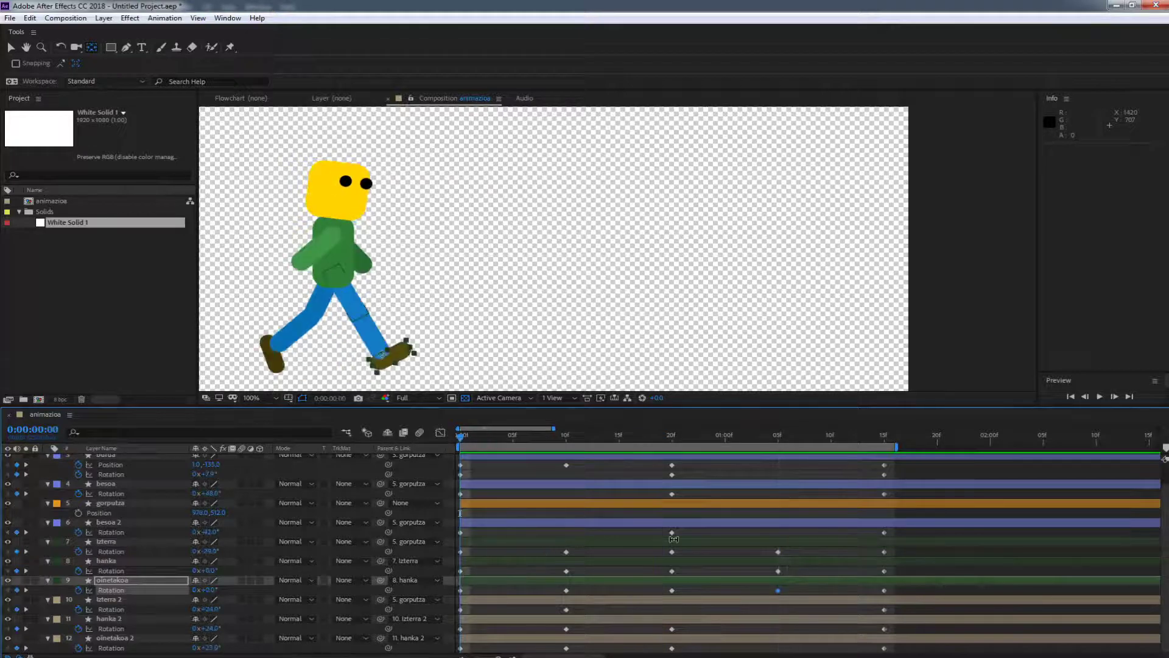
Keyframe the gorputza layer's Position to carry the character forward from 0:00:00:00 to 0:00:01:15, and preview it.
left_click(110, 503)
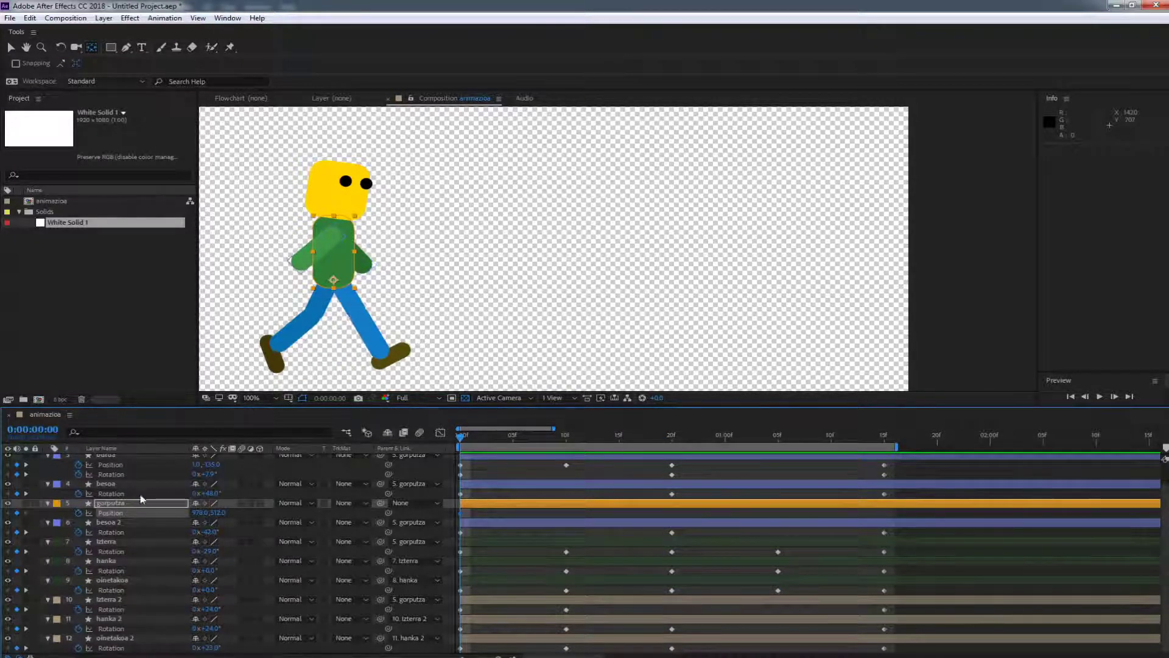
key("space")
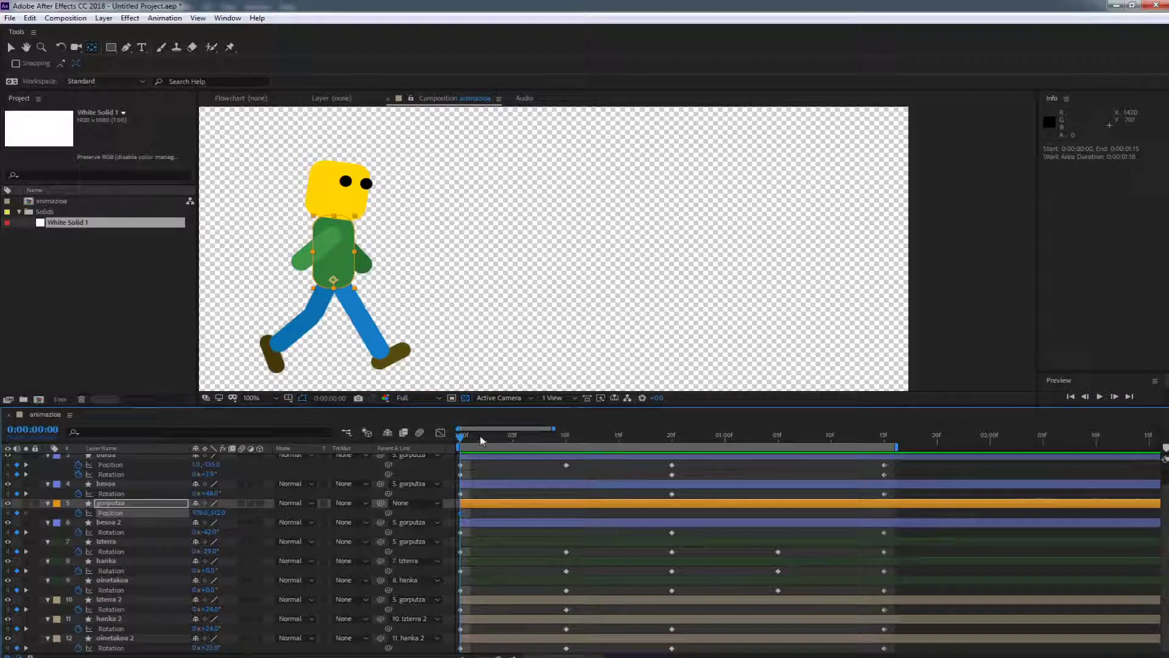
left_click_drag(471, 438, 885, 437)
left_click_drag(201, 513, 321, 510)
key("space")
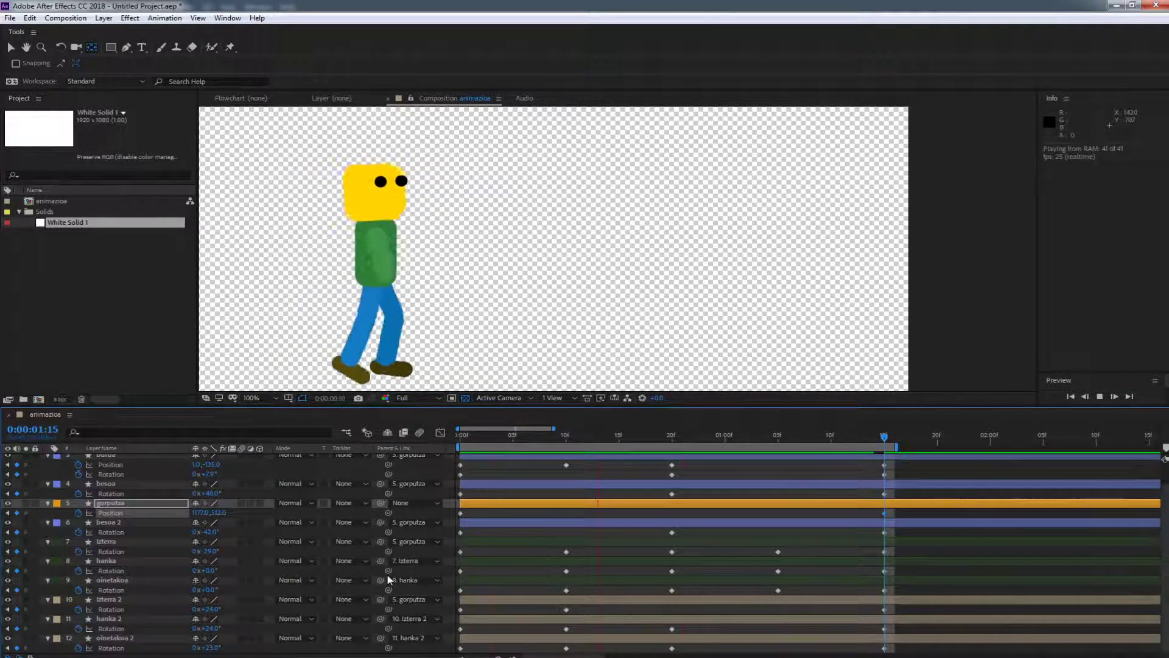
key("space")
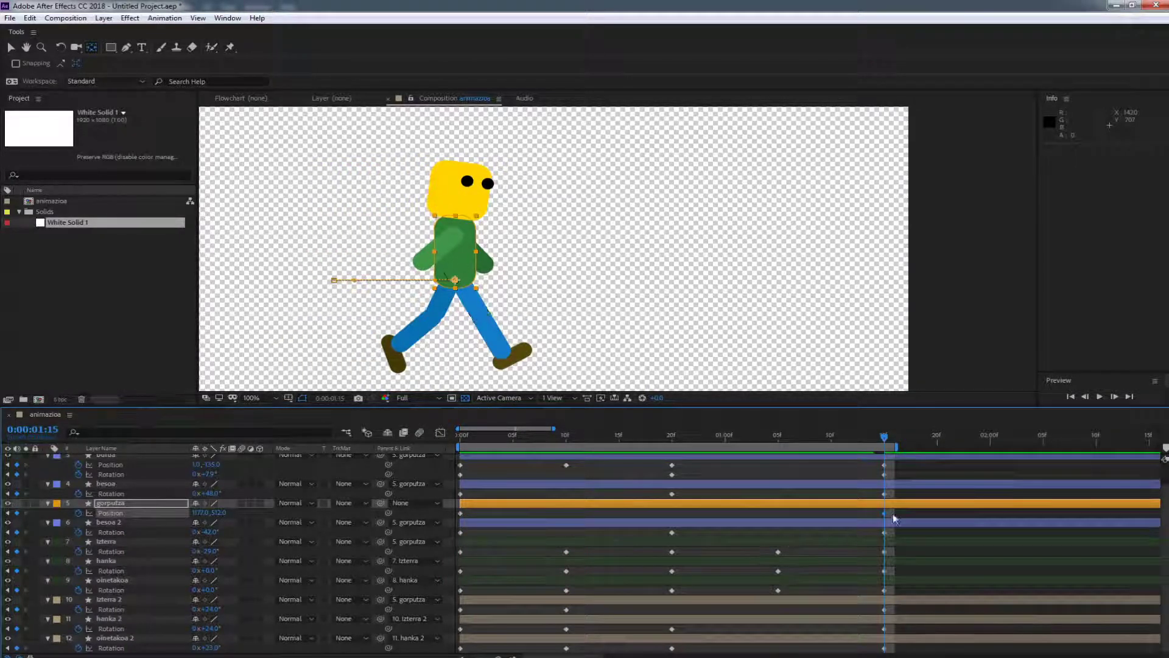
Remove the gorputza layer's Position animation and preview the walk in place from the first frame.
left_click(79, 514)
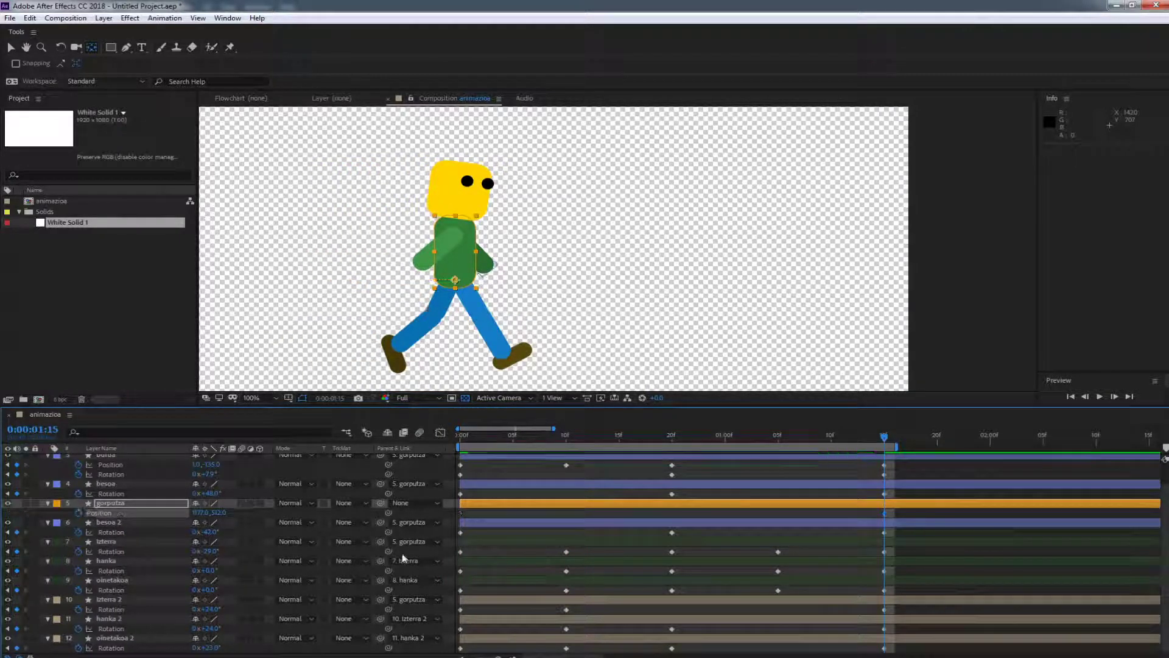
key("Home")
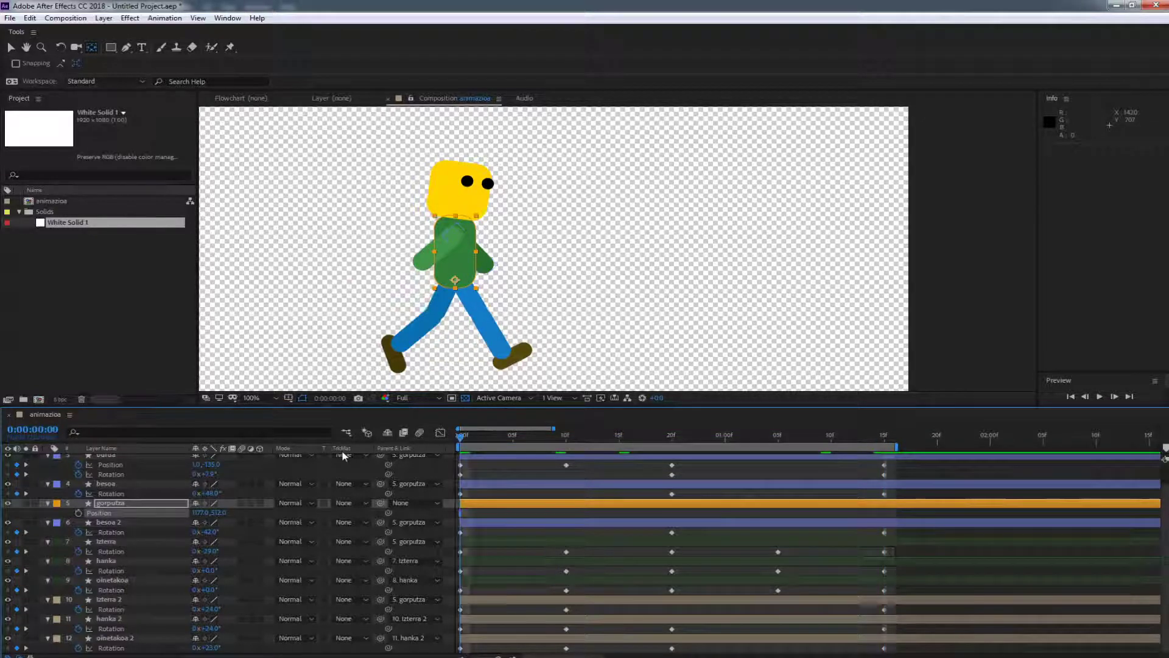
key("space")
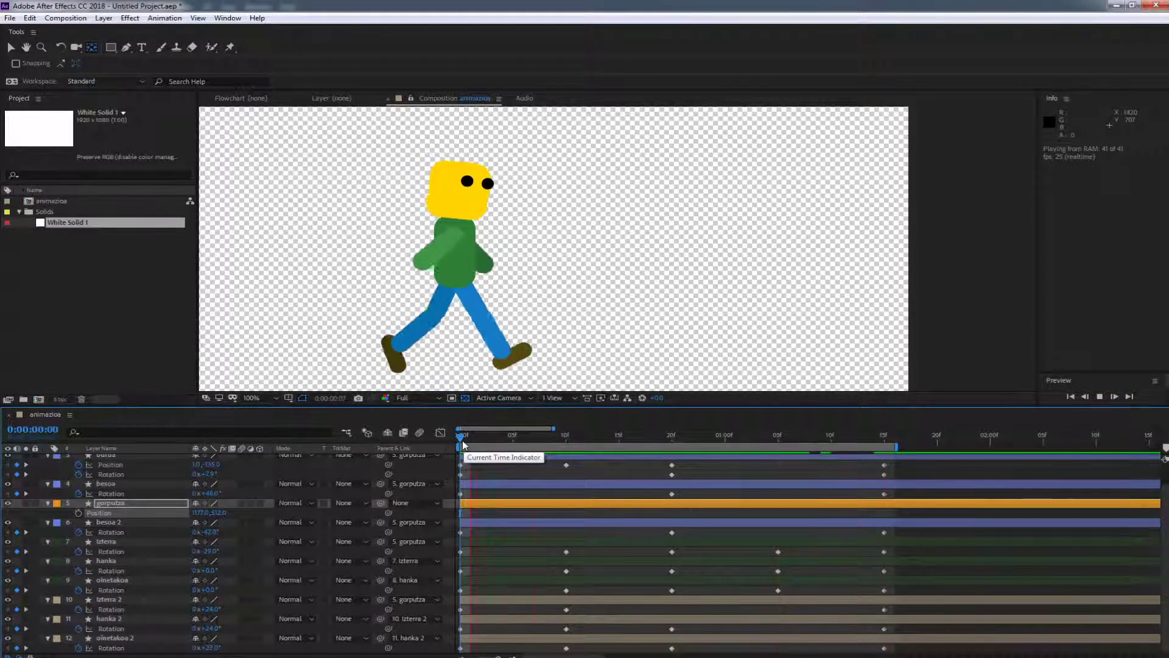
key("space")
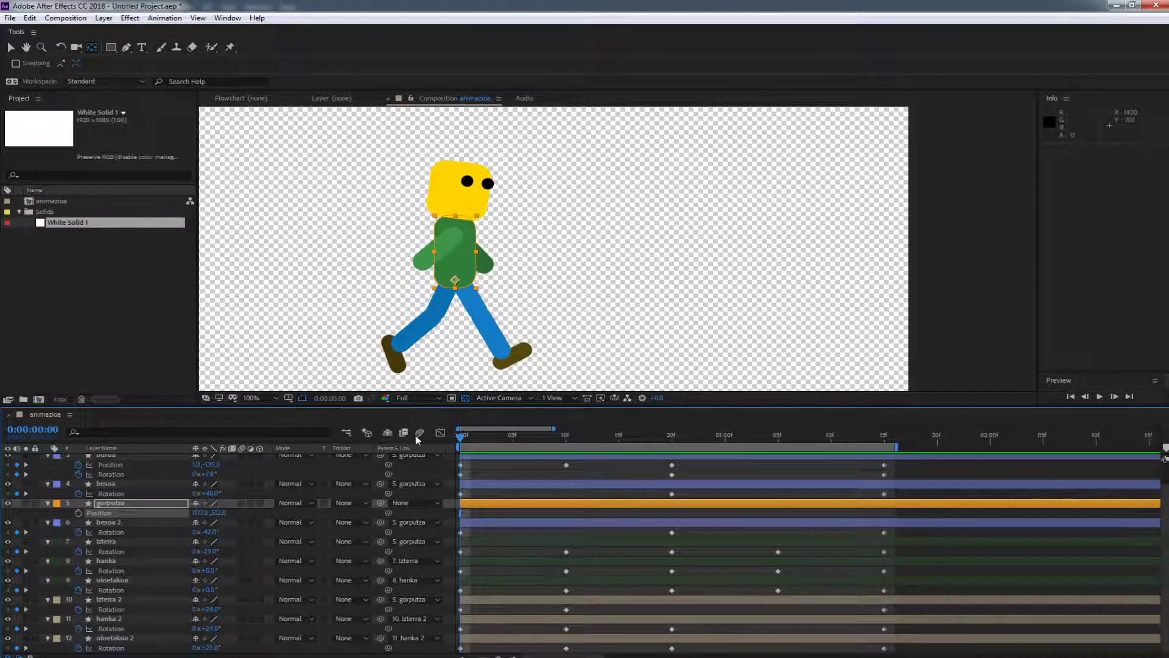
Show the full 20-second timeline of animazioa and trim the end of the gorputza layer to 0:00:01:15.
left_click(40, 201)
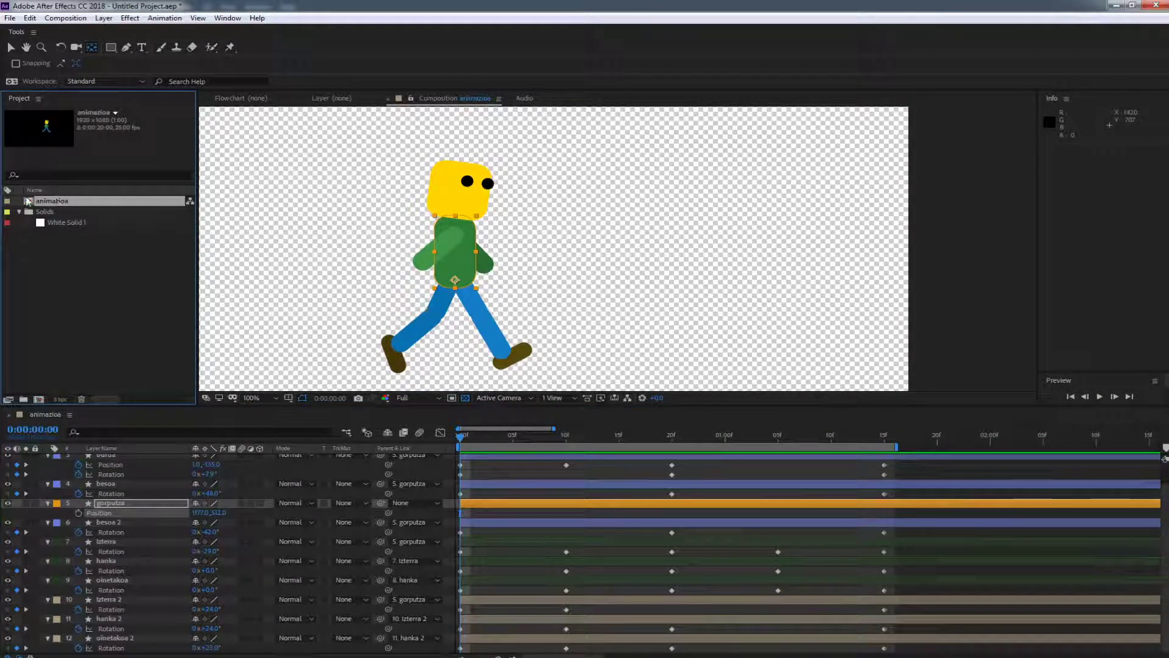
mouse_move(869, 438)
left_mouse_down()
mouse_move(835, 436)
mouse_move(884, 437)
left_mouse_up()
left_click_drag(970, 444, 1165, 444)
left_click_drag(499, 657, 474, 656)
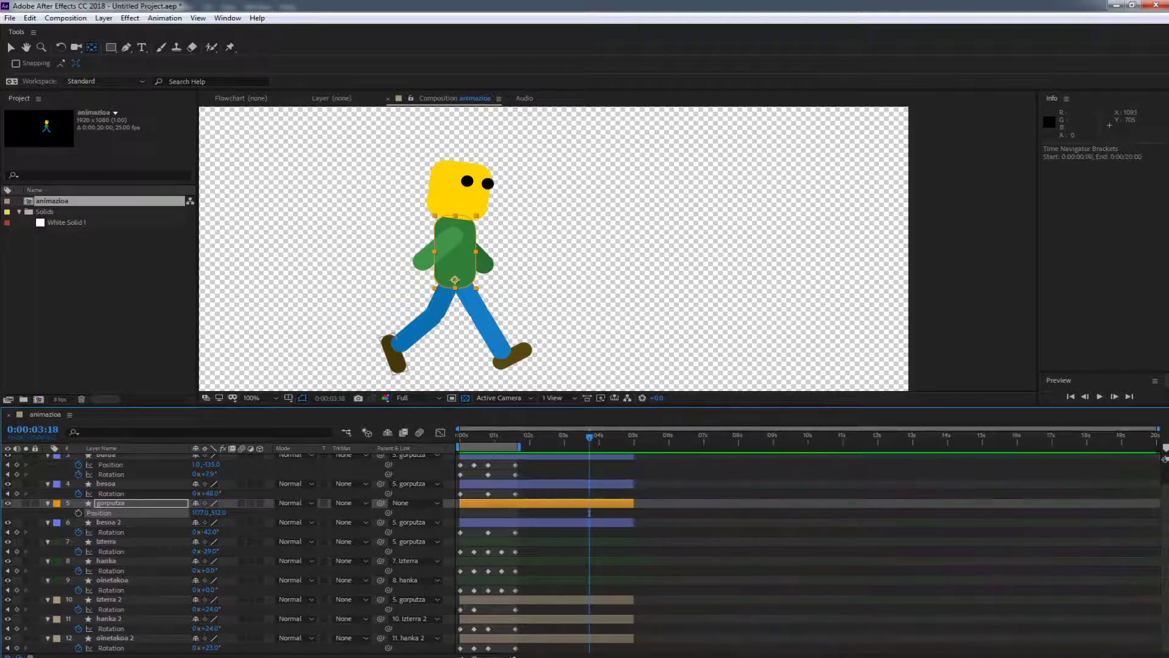
left_click_drag(666, 440, 515, 468)
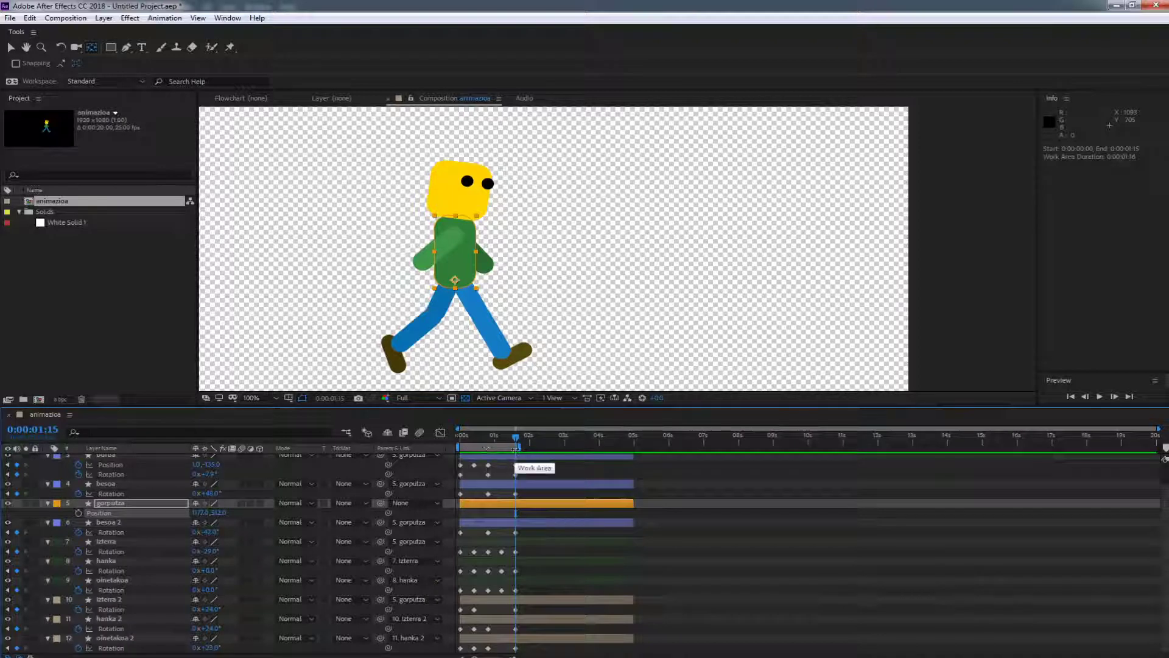
left_click_drag(486, 449, 527, 448)
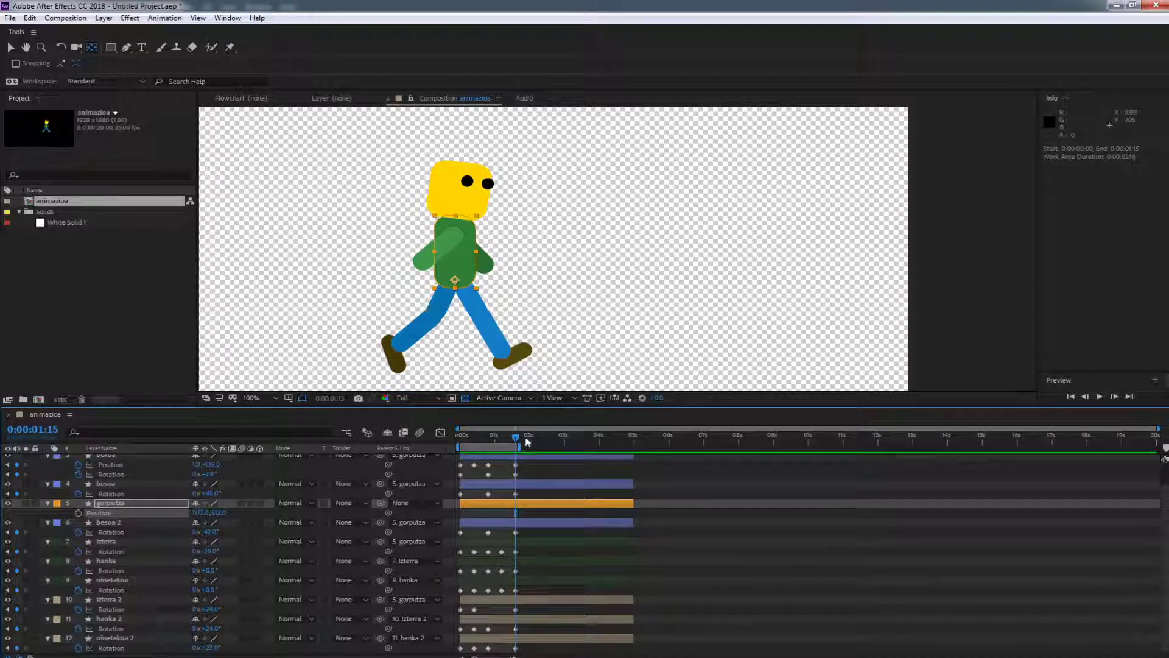
key("alt+bracketright")
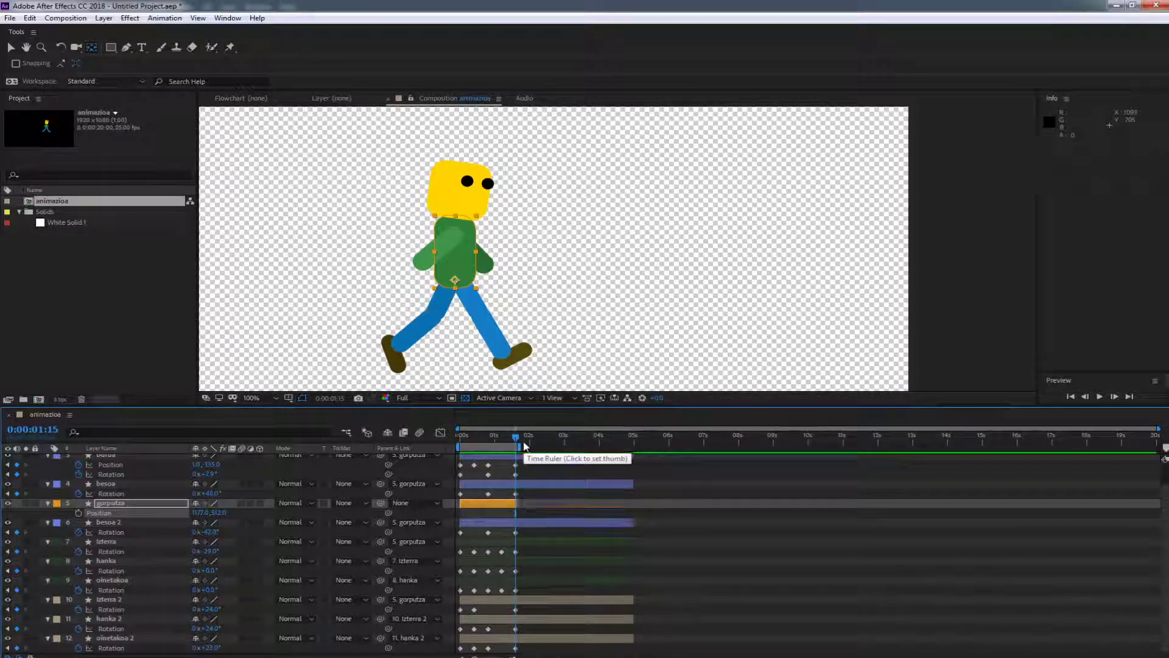
left_click(471, 437)
left_click_drag(472, 442, 515, 446)
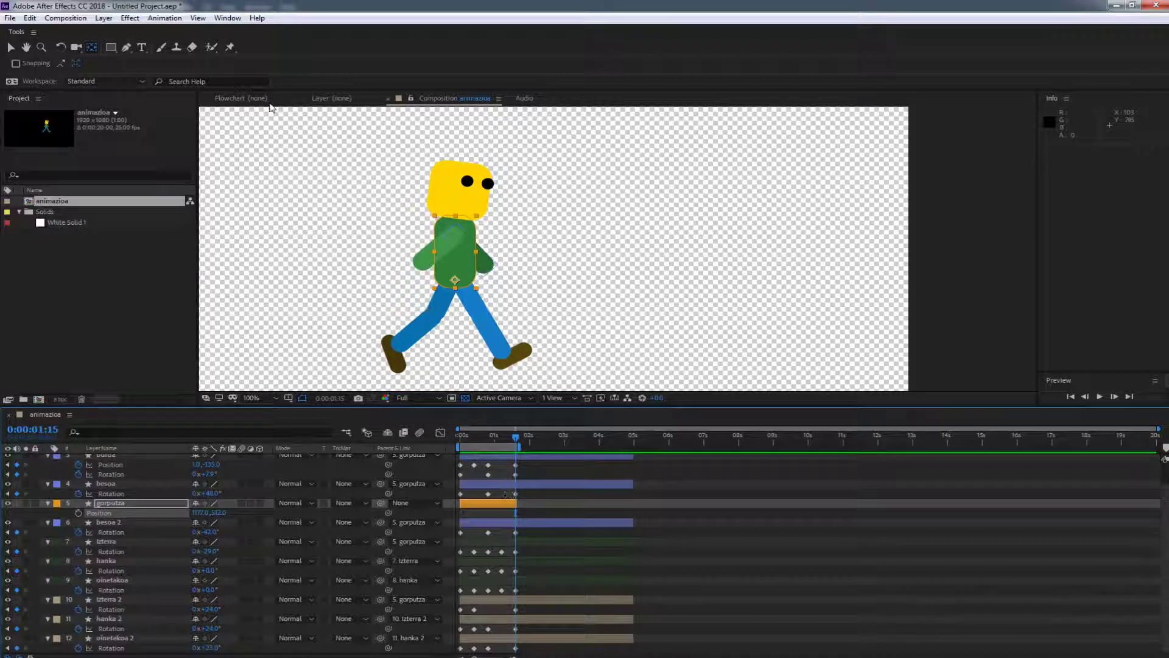
Trim the animazioa composition to its work area and preview the single walk cycle.
left_click(165, 18)
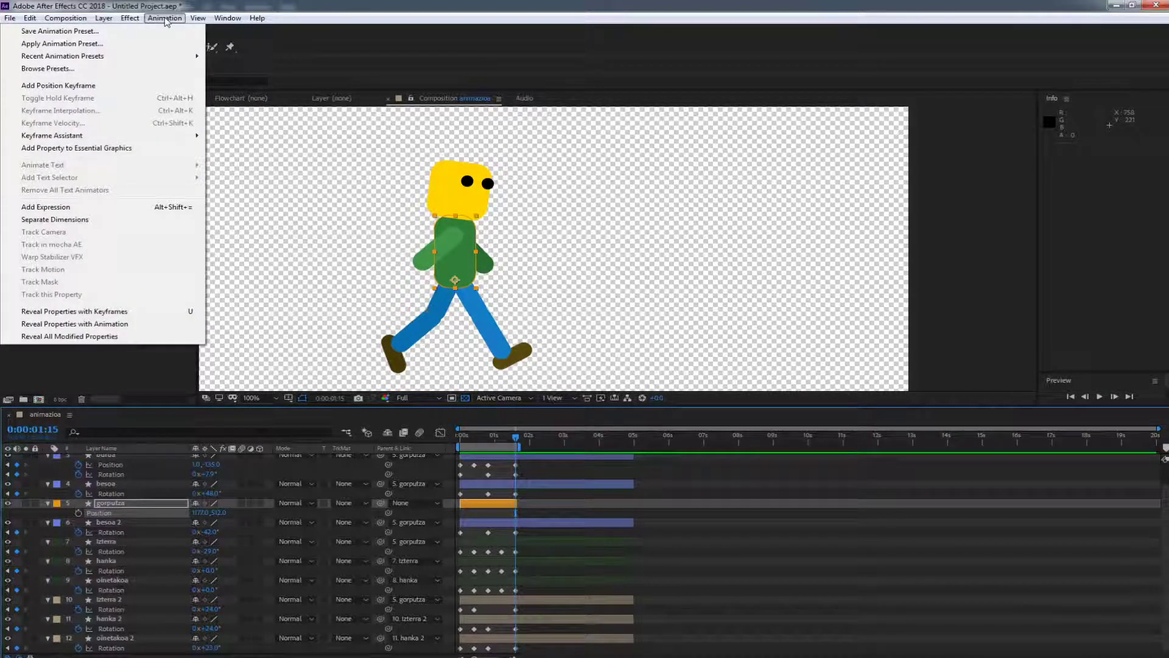
mouse_move(66, 20)
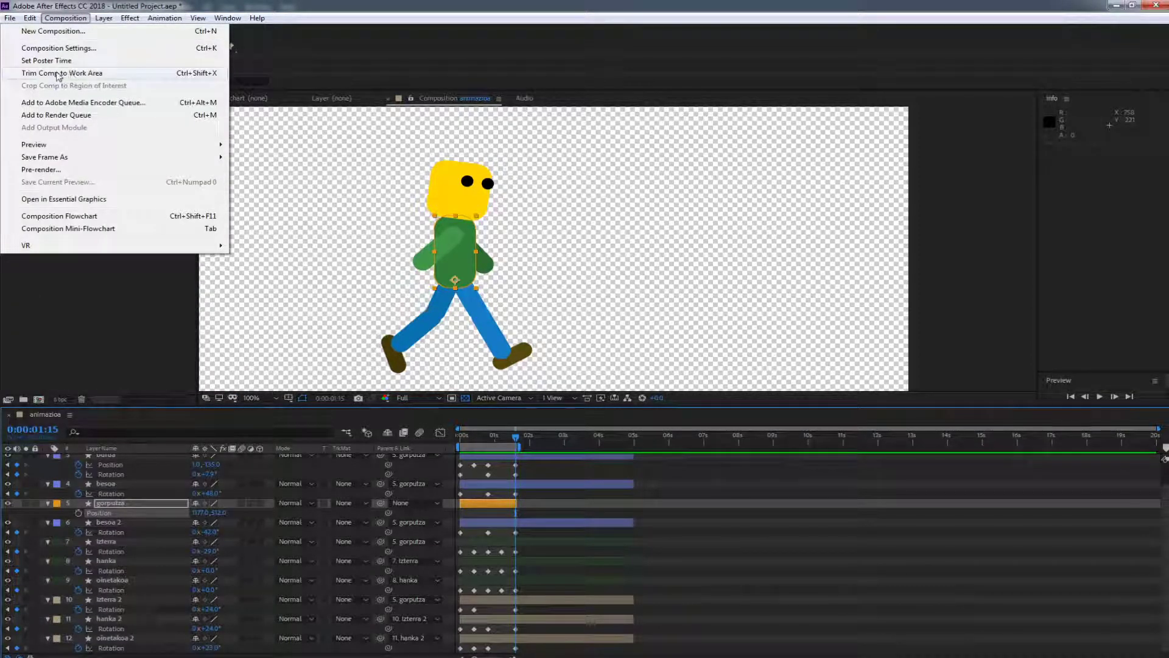
left_click(98, 74)
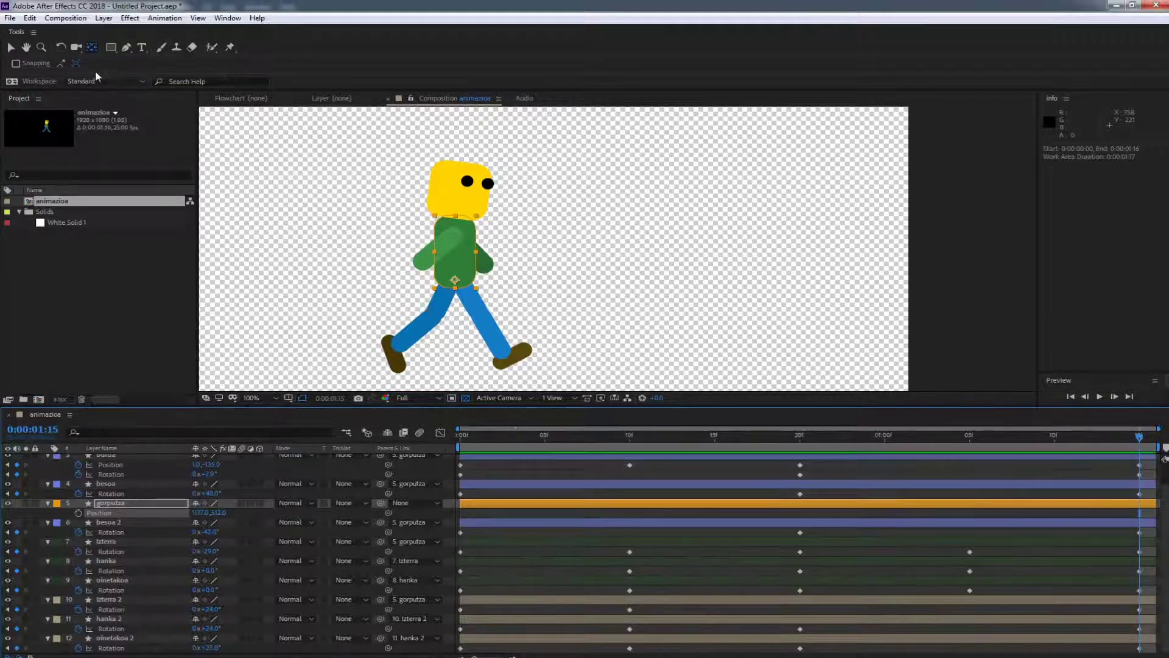
key("space")
key("space")
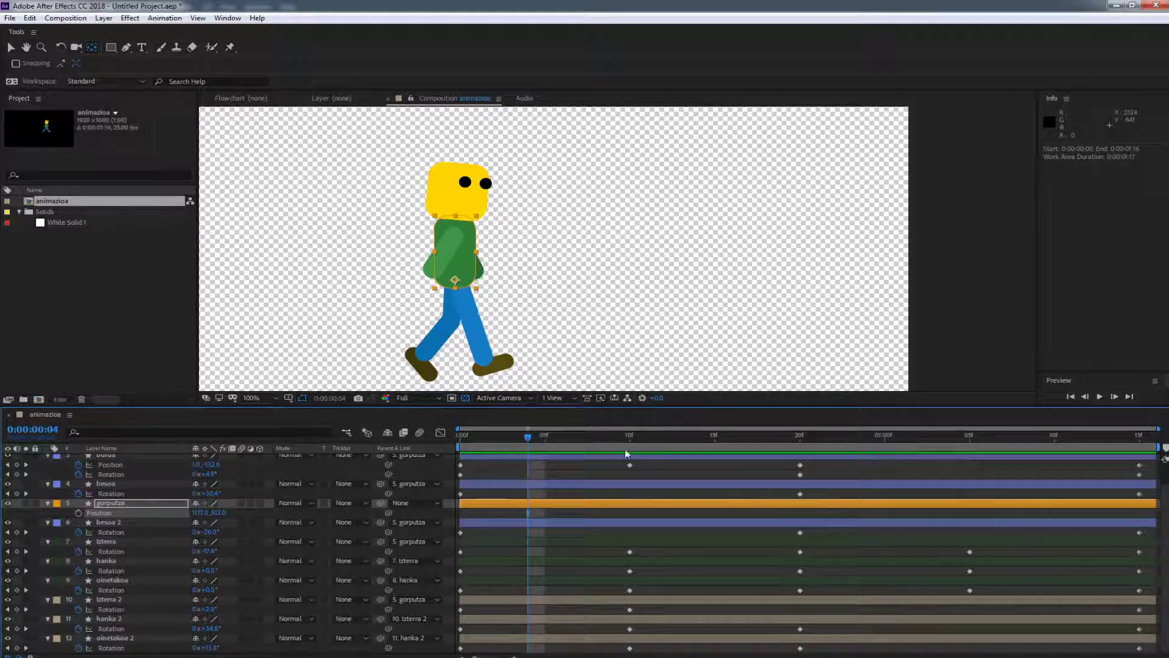
left_click_drag(528, 436, 616, 409)
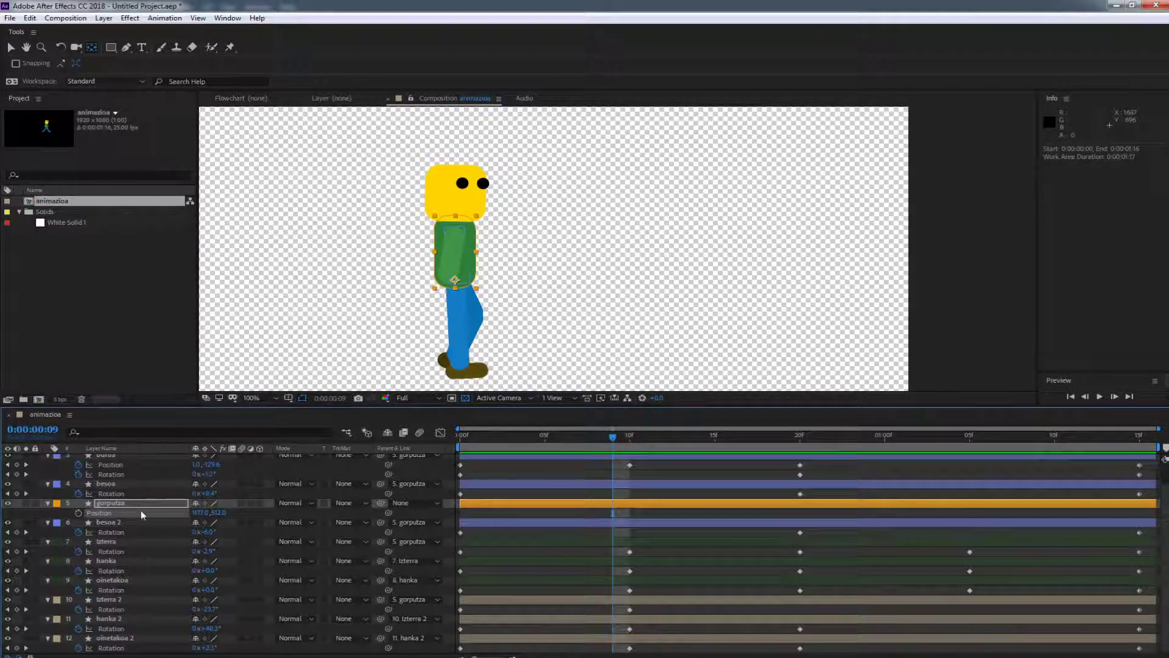
Collapse the revealed properties of all layers in animazioa and clear the layer selection.
left_click(114, 506)
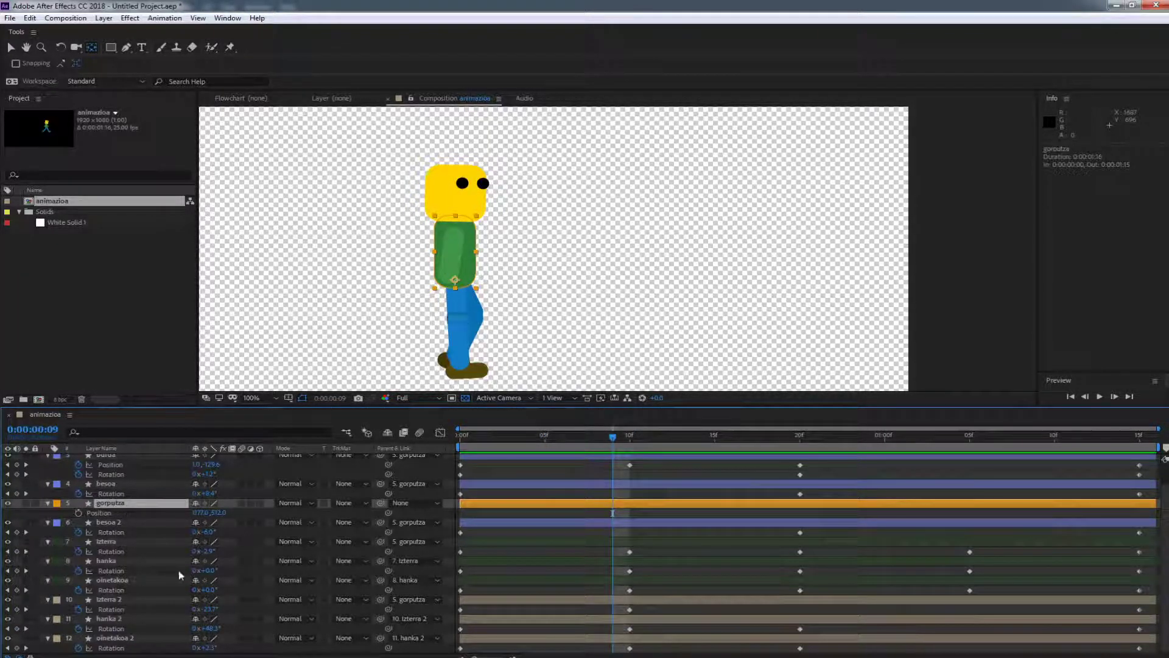
key("ctrl+a")
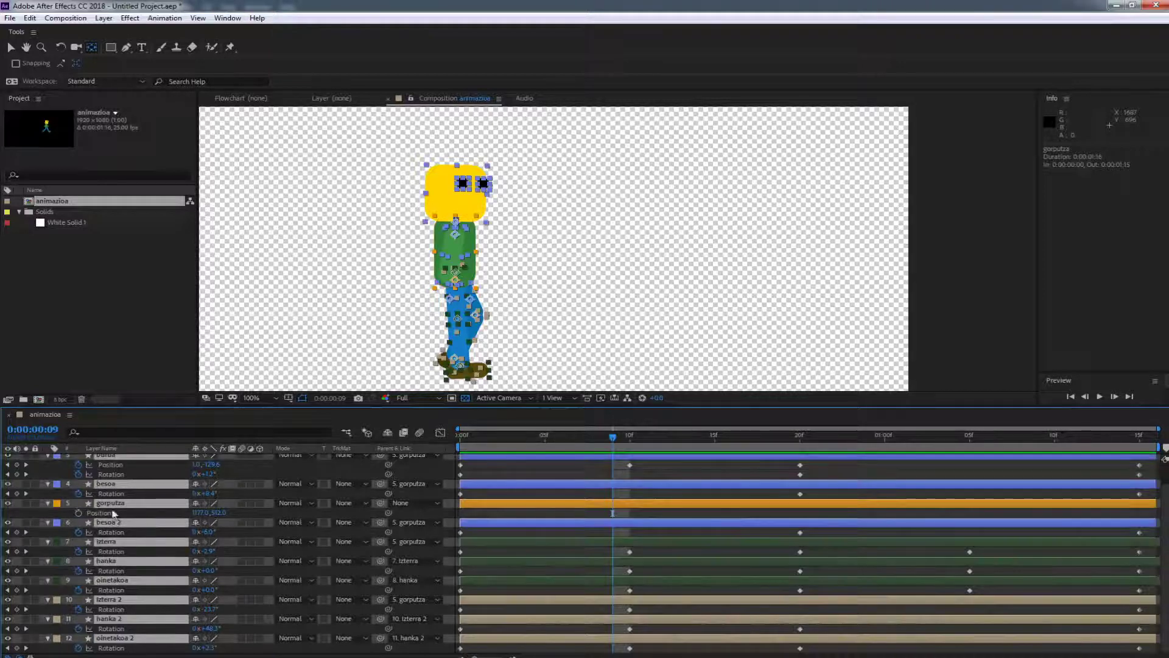
left_click(48, 483)
left_click(288, 615)
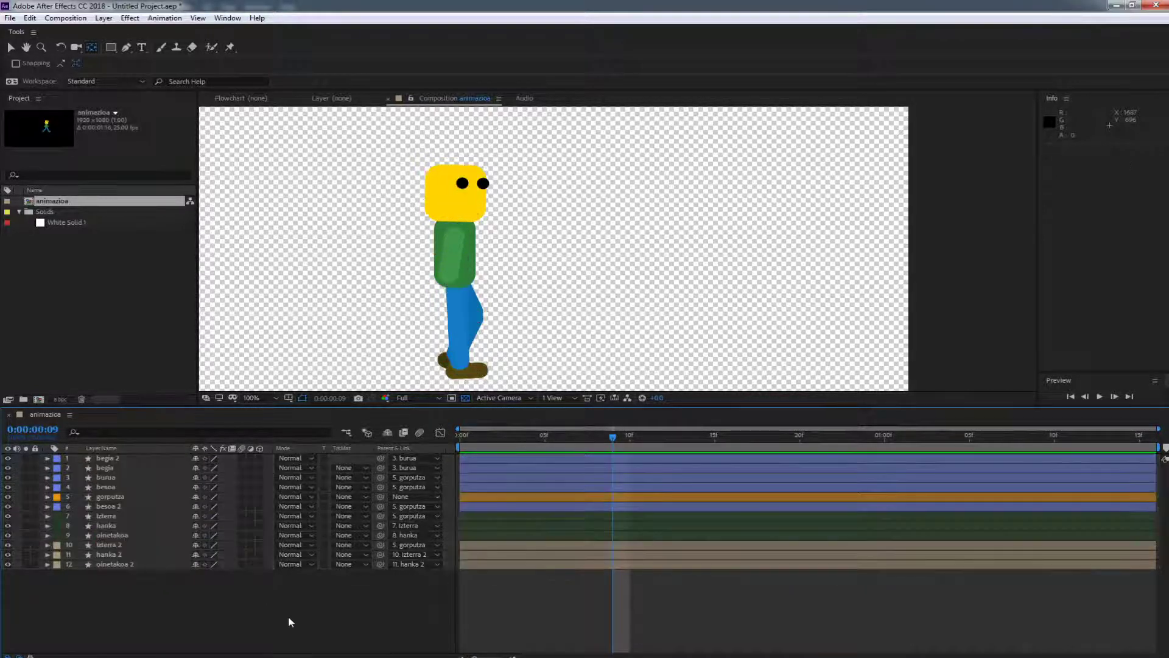
Create a new composition from animazioa and preview the nested walk at 50% magnification.
right_click(72, 283)
left_click(97, 272)
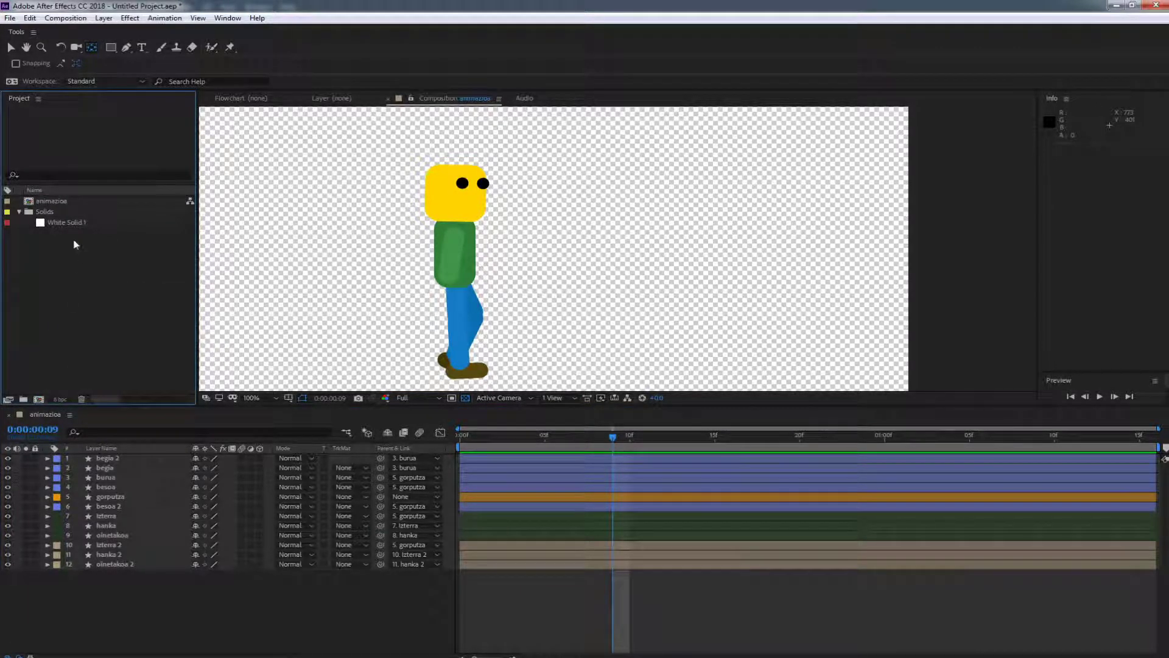
left_click(27, 203)
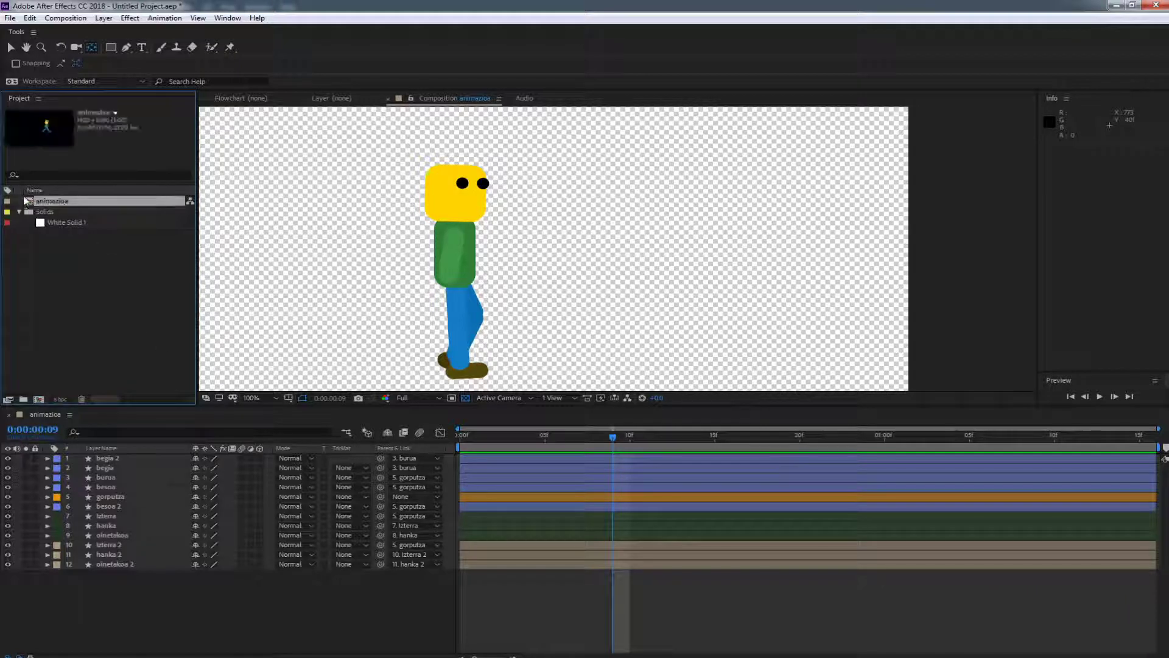
left_click_drag(29, 203, 37, 400)
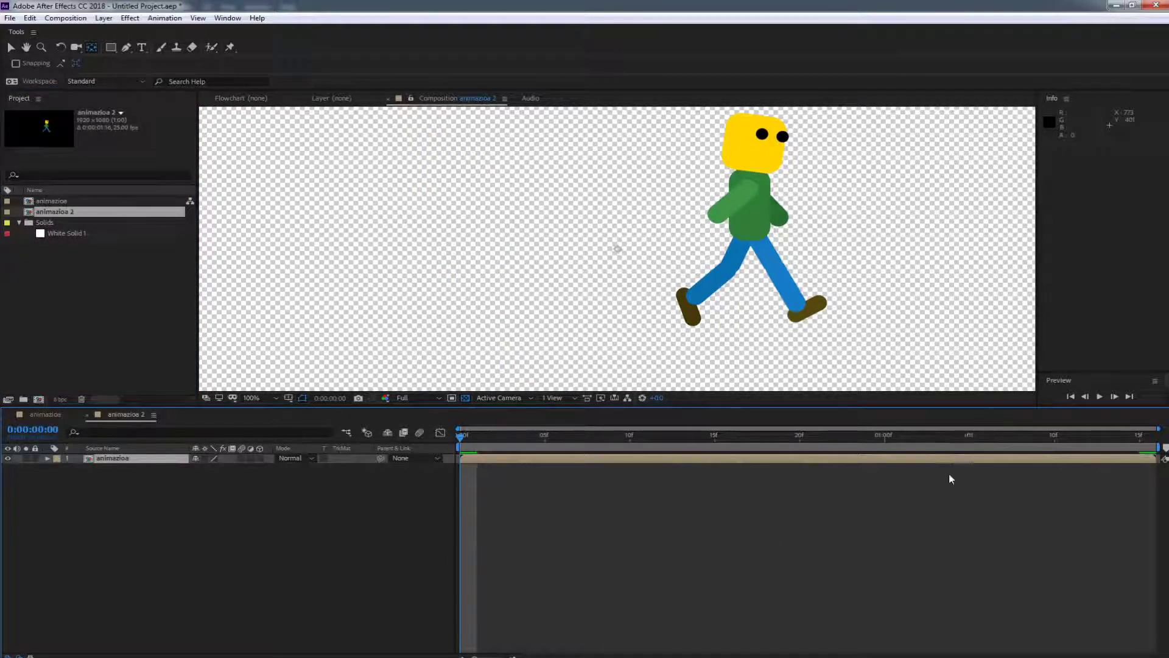
scroll(913, 387, "down", 4)
scroll(914, 387, "up", 2)
key("space")
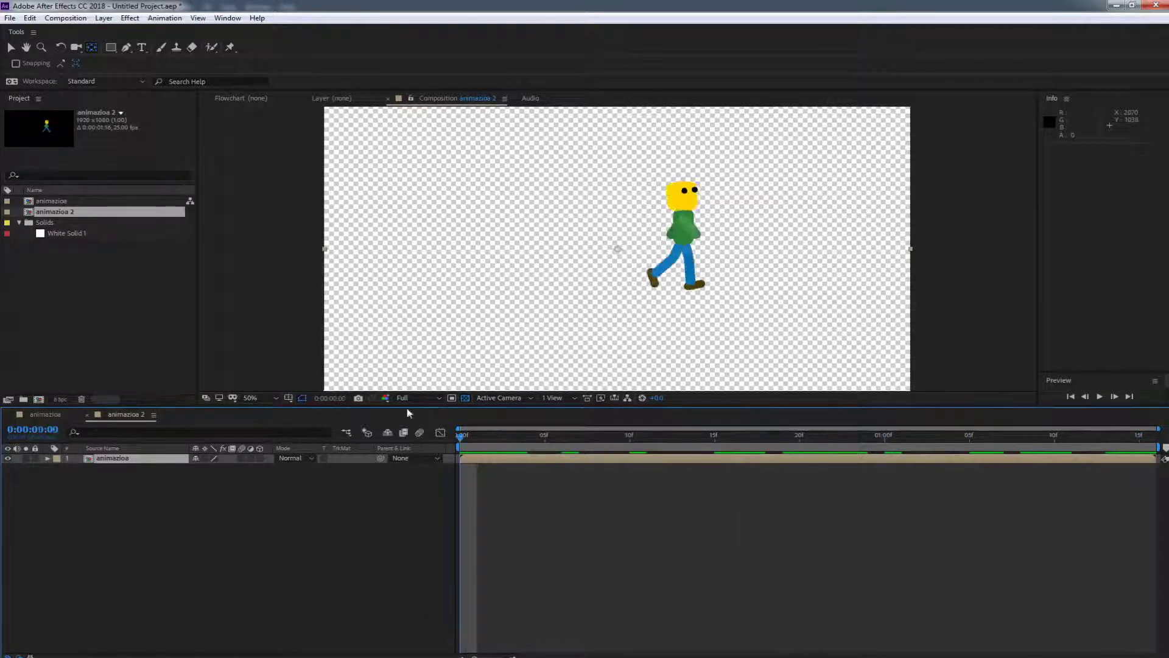
key("space")
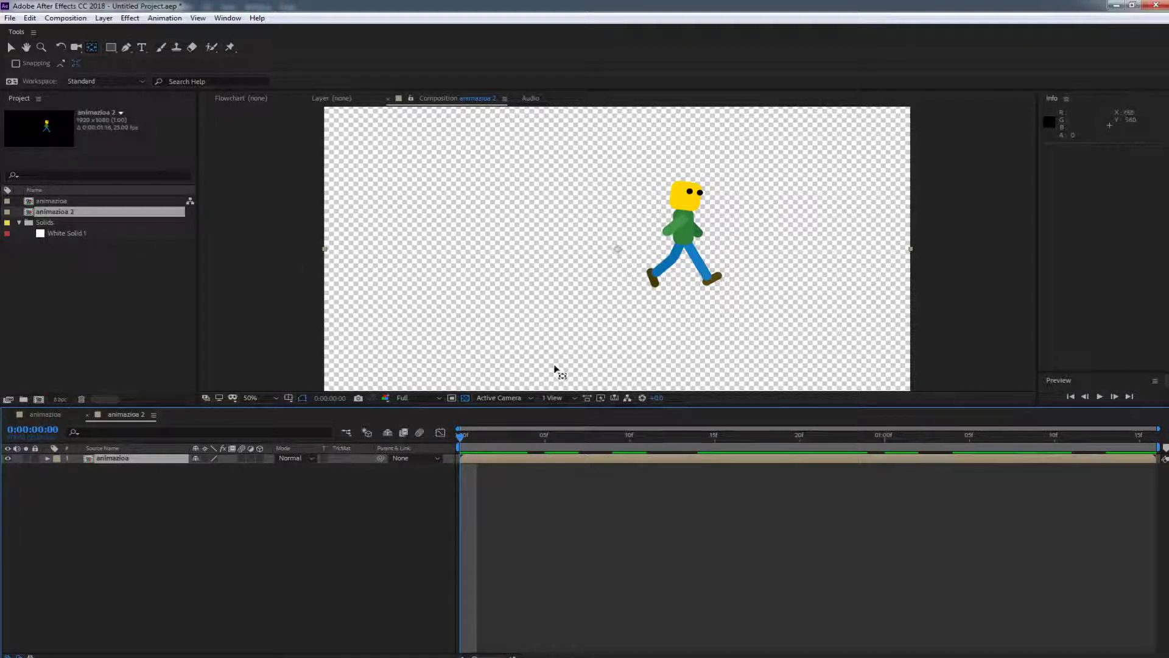
At the first frame, set the nested animazioa layer's Position to 164, 540, keyframe it, and check the motion up to 0:00:00:15.
left_click_drag(760, 438, 235, 458)
left_click_drag(527, 437, 438, 441)
key("p")
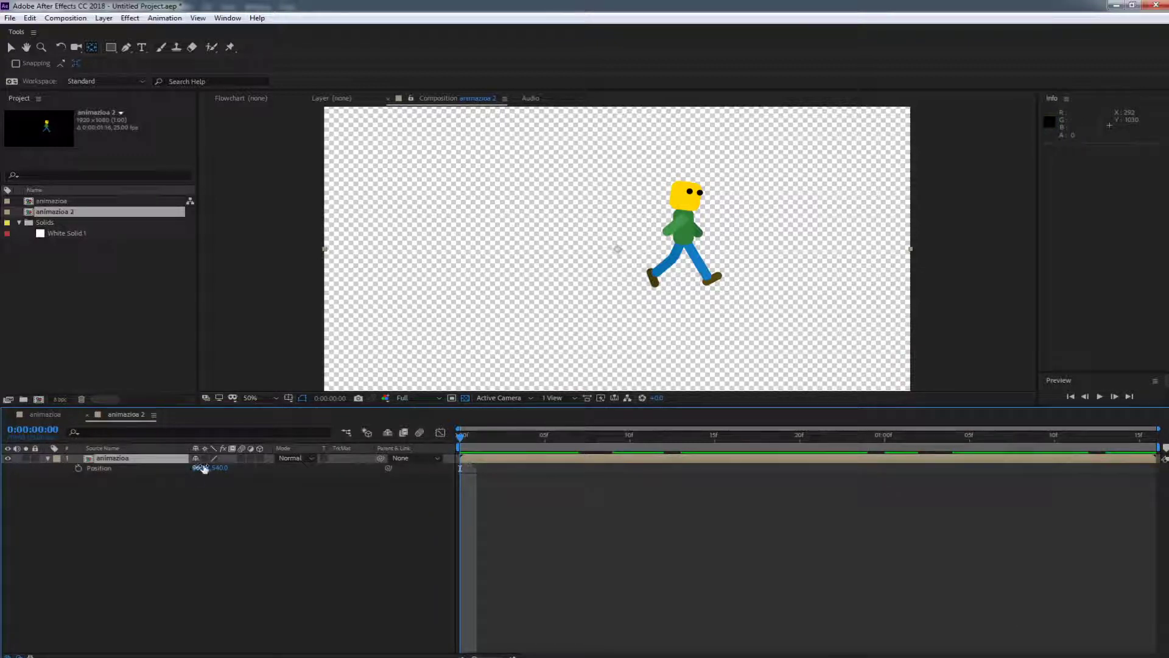
left_click_drag(201, 467, 17, 467)
left_click(79, 468)
left_click_drag(461, 435, 709, 444)
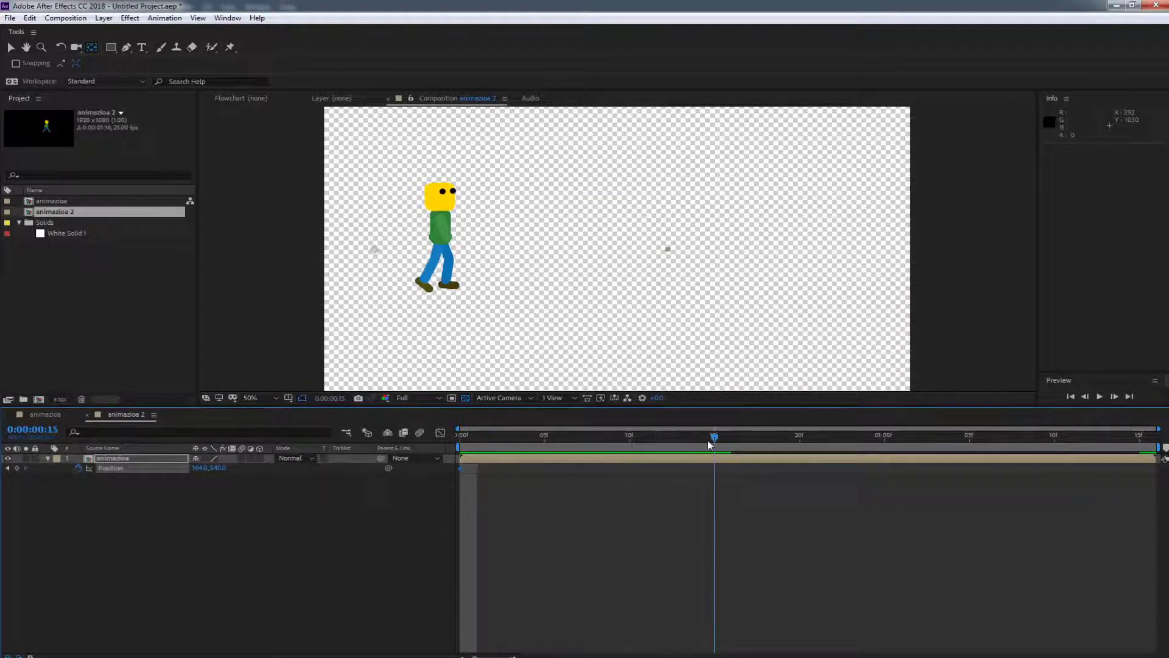
key("Home")
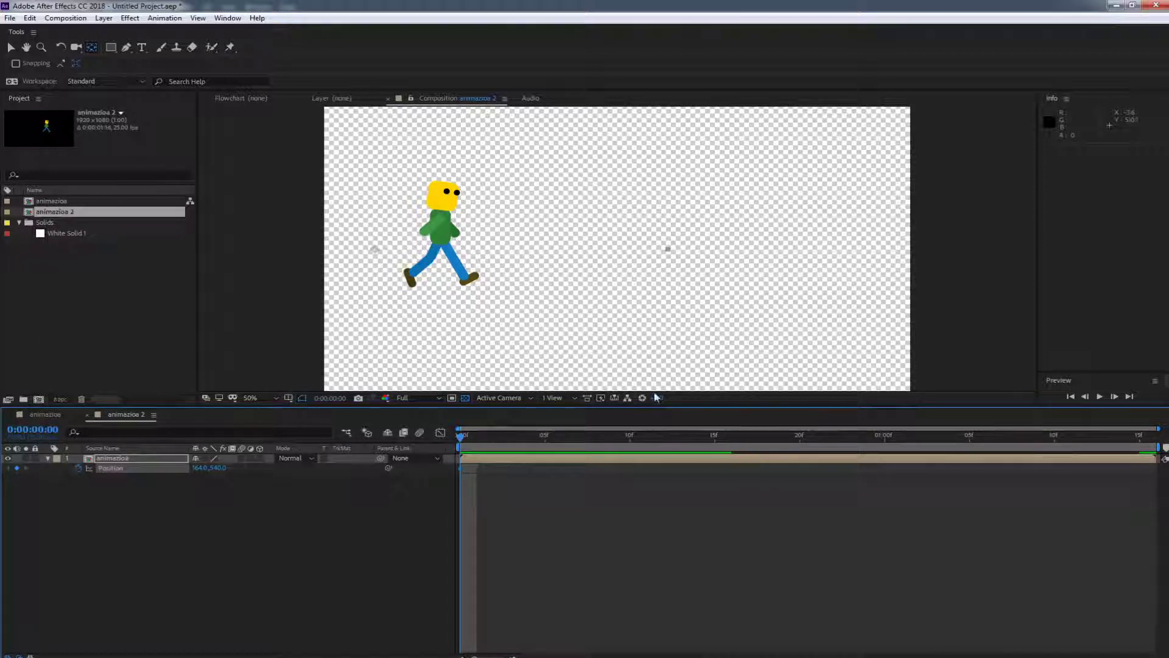
Set the duration of the animazioa 2 composition to 0:00:20:00.
left_click(129, 17)
left_click(175, 5)
left_click(64, 18)
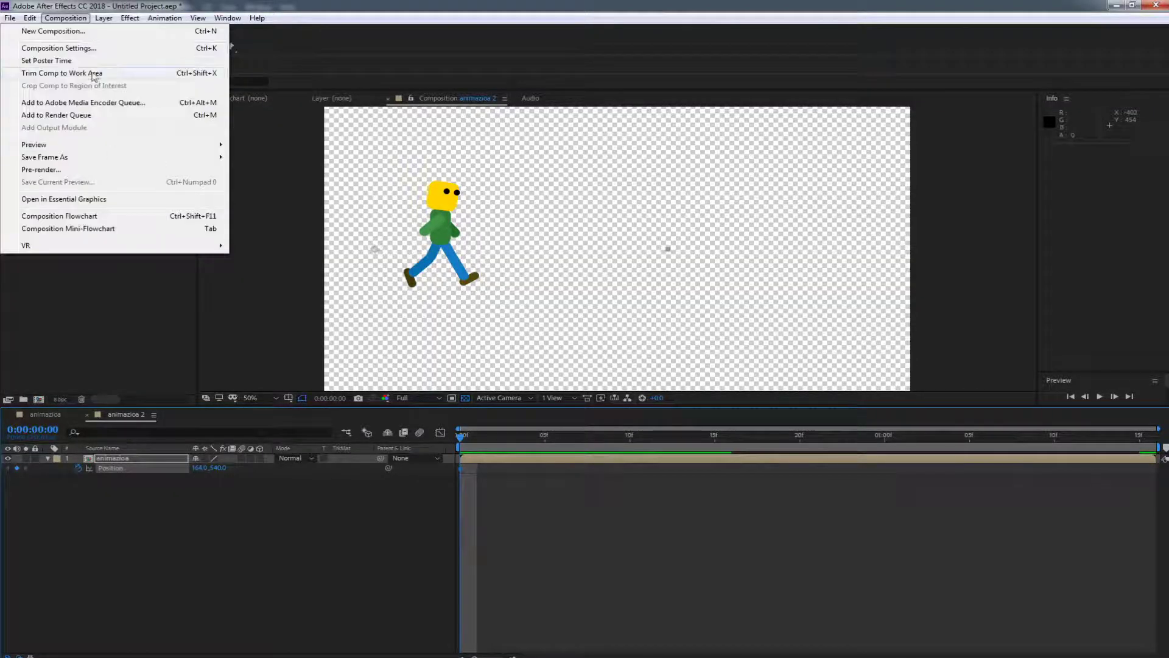
left_click(92, 47)
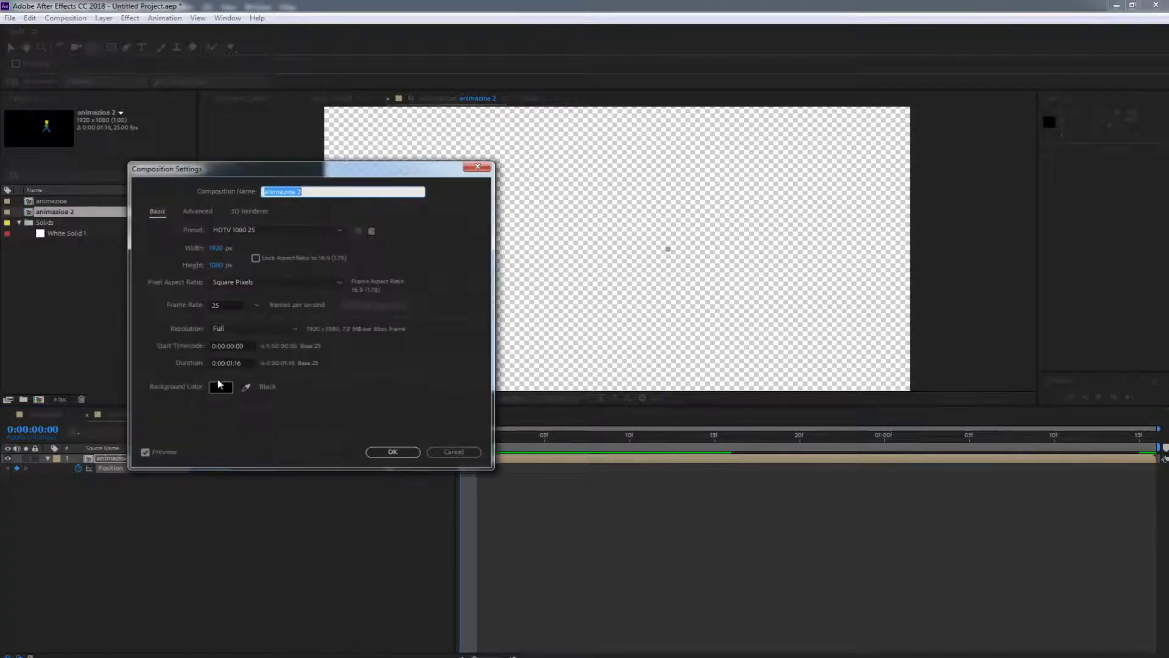
left_click(229, 363)
key("BackSpace")
key("BackSpace")
type("20")
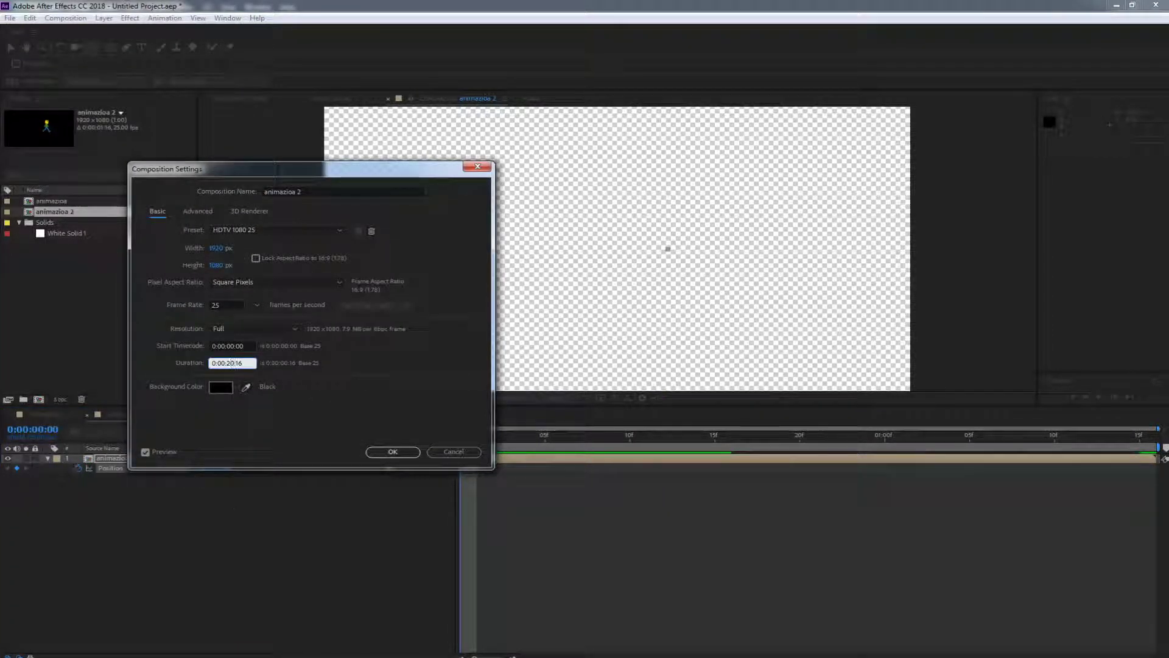
type("00")
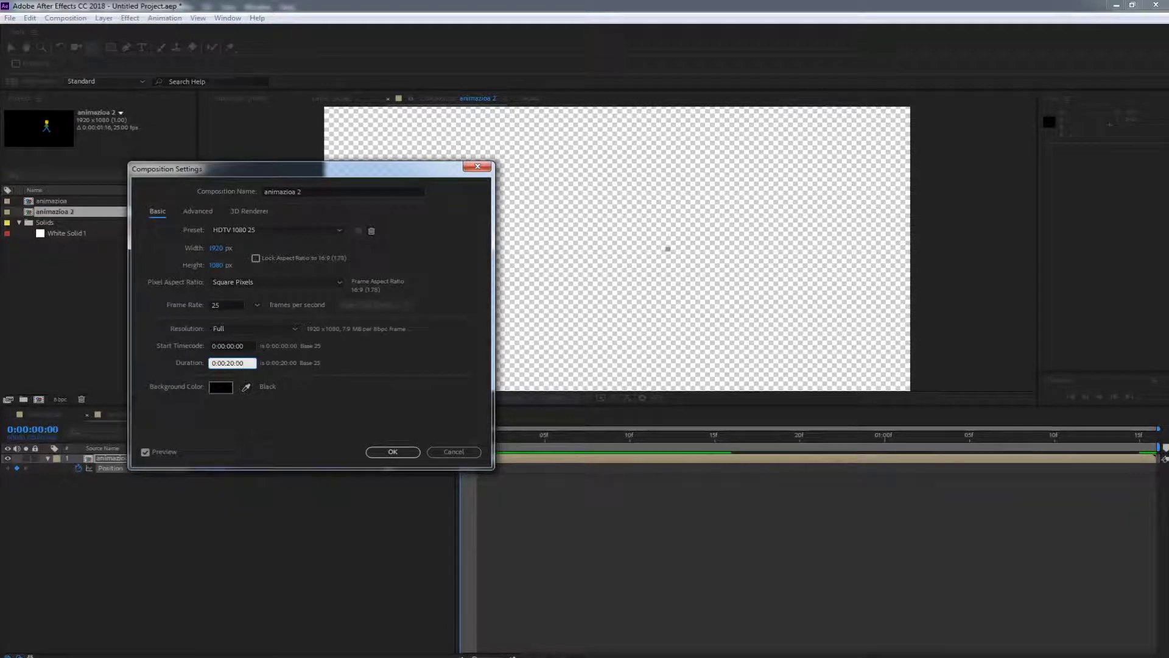
key("Return")
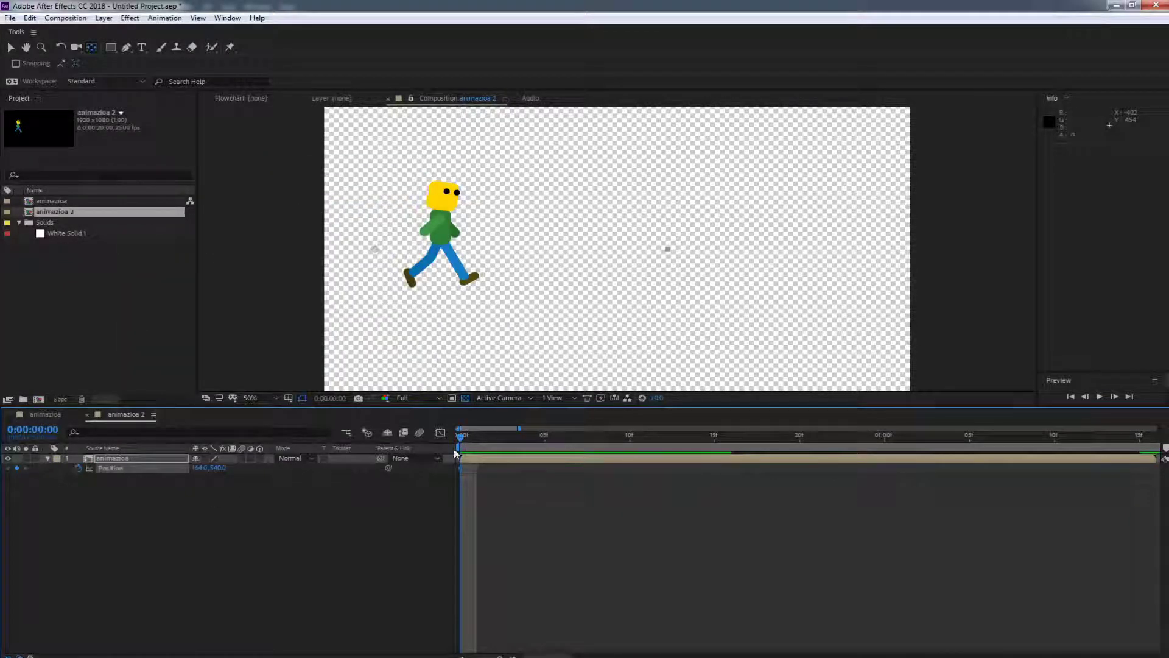
Remove the nested animazioa layer's Position animation and check where the layer ends on the full 20-second timeline.
left_click(79, 468)
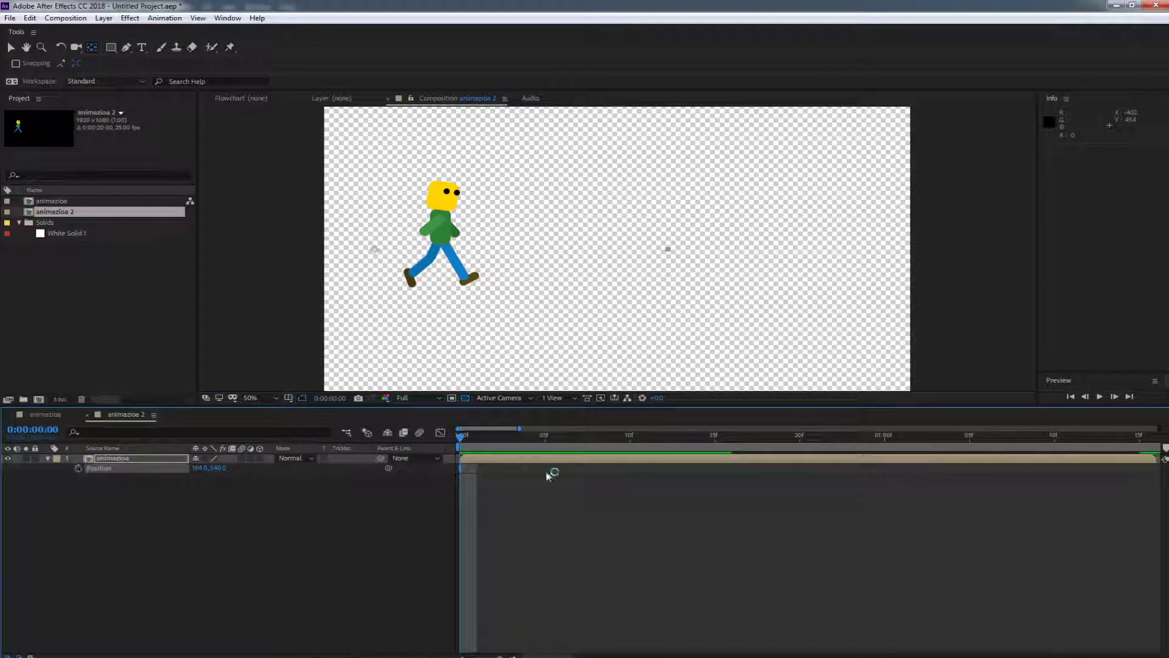
left_click_drag(462, 438, 568, 439)
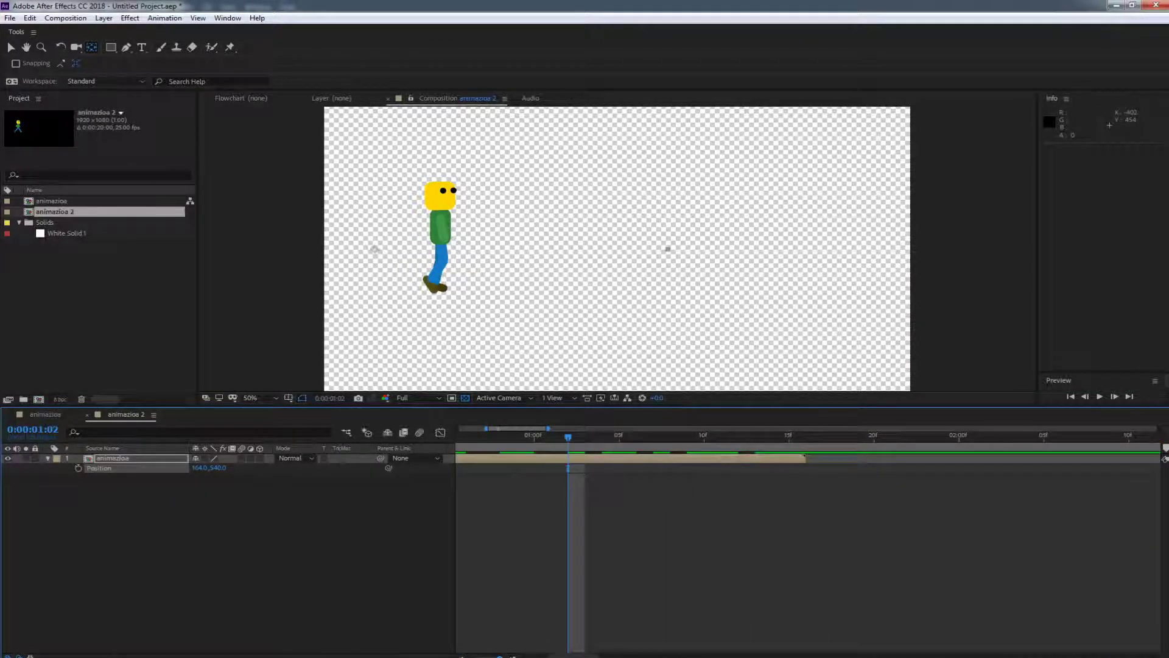
left_click_drag(499, 657, 475, 656)
mouse_move(498, 440)
left_mouse_down()
mouse_move(461, 441)
mouse_move(564, 440)
mouse_move(515, 441)
left_mouse_up()
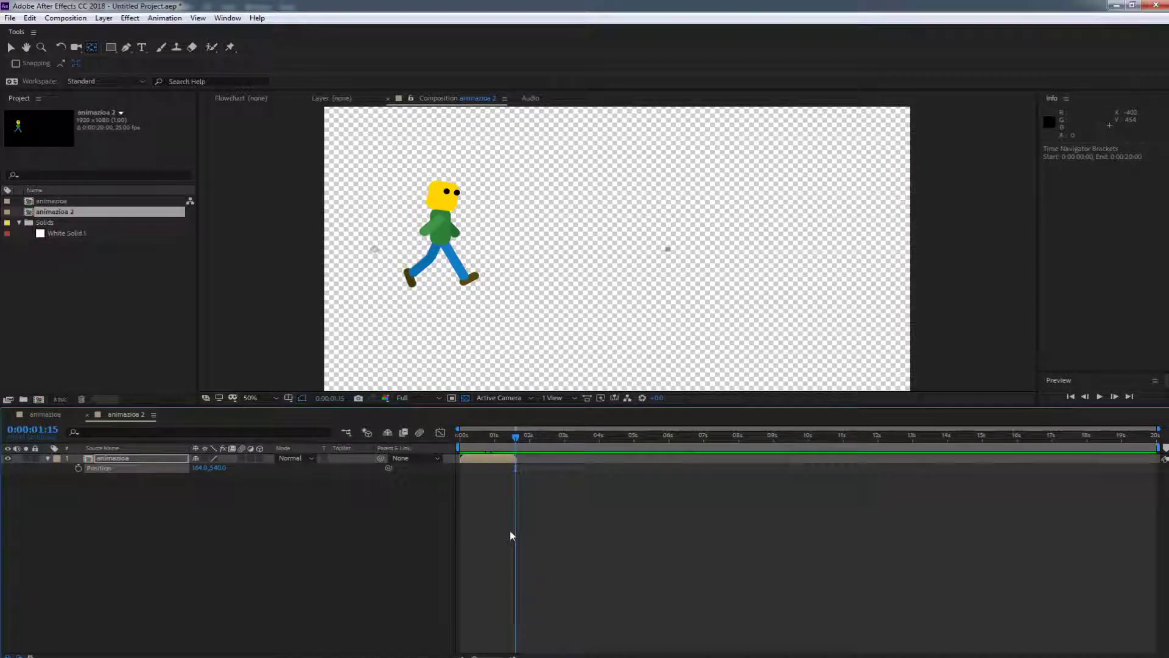
key("space")
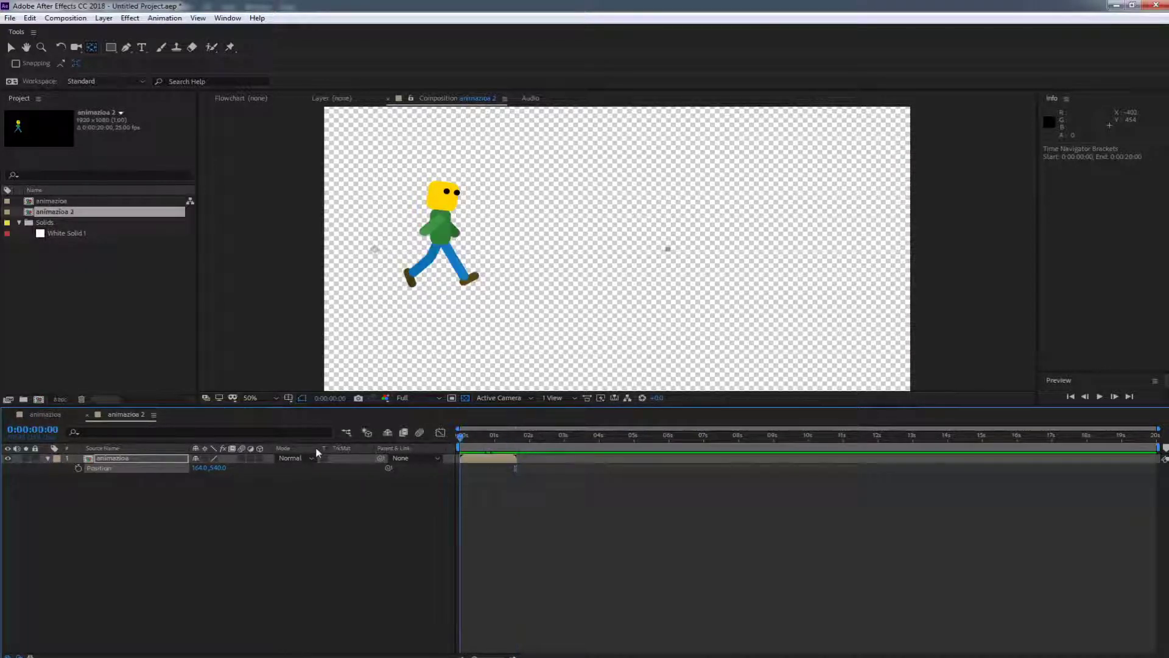
Enable time remapping on the nested animazioa layer in animazioa 2.
left_click(64, 202)
right_click(64, 203)
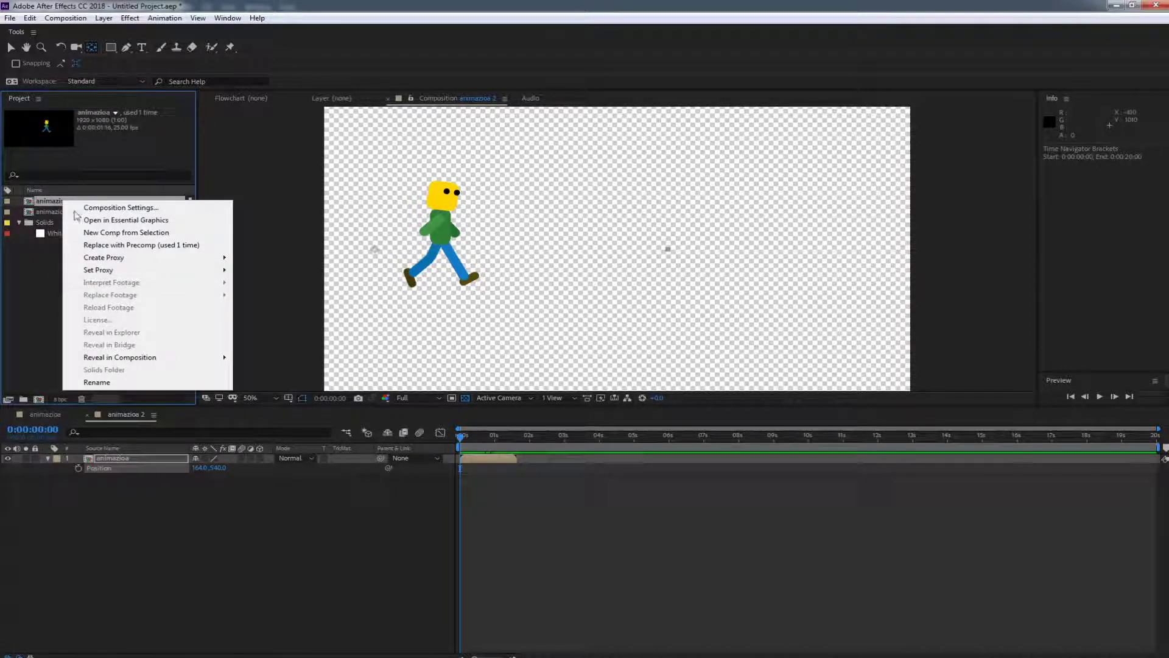
left_click(139, 506)
left_click(109, 460)
right_click(110, 460)
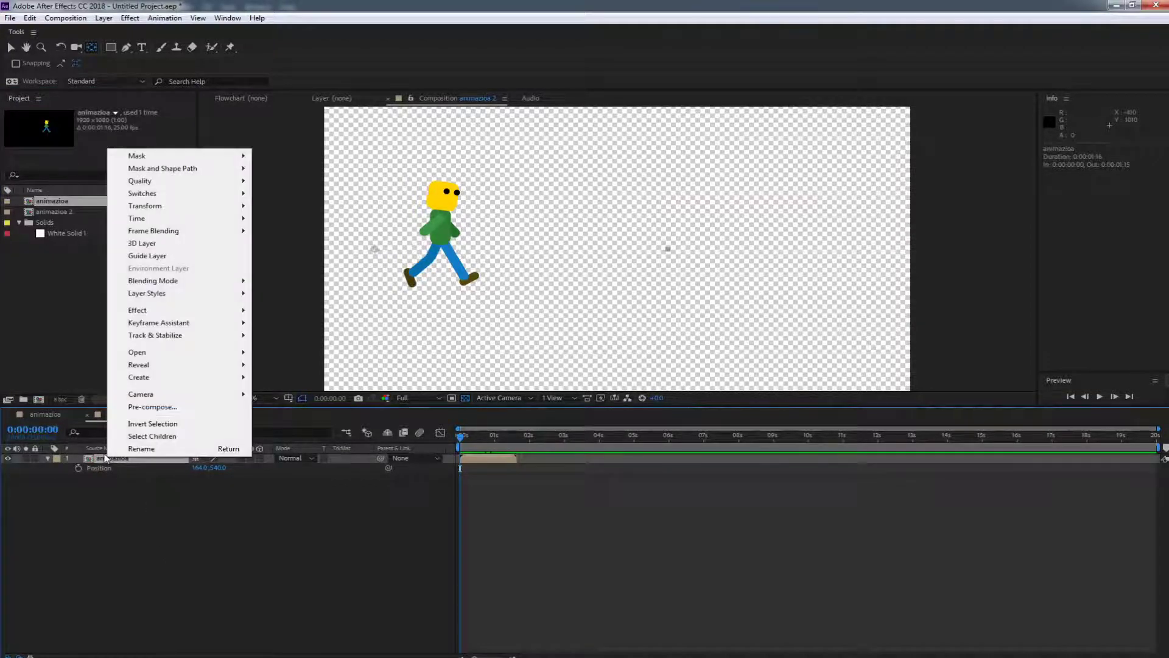
mouse_move(144, 219)
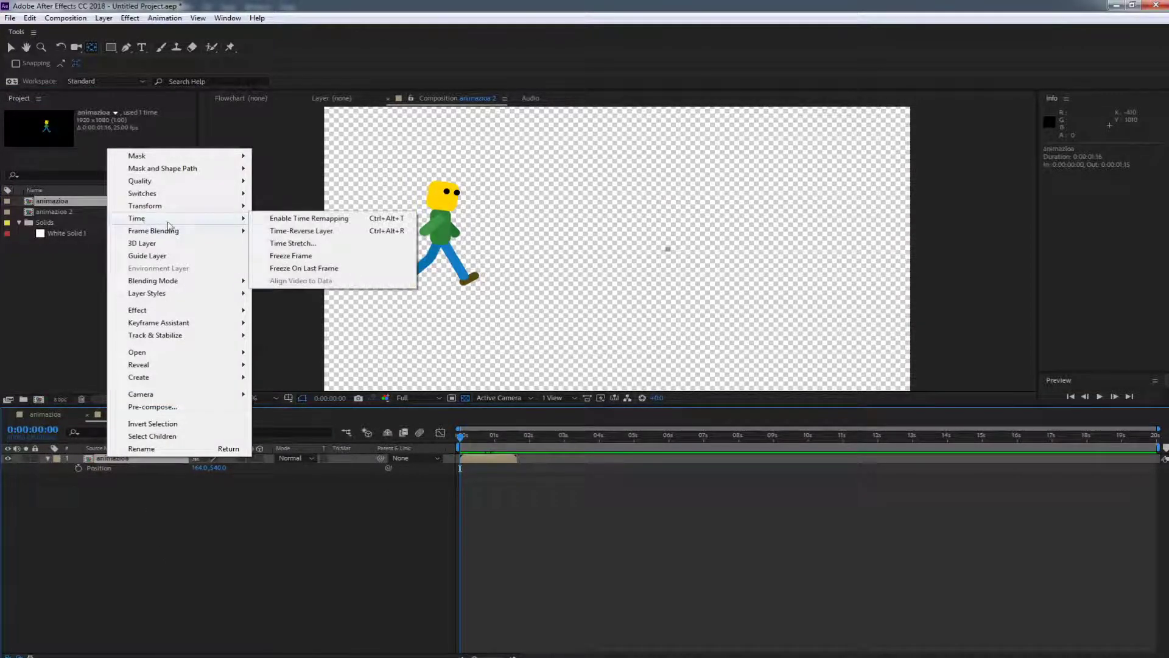
left_click(315, 221)
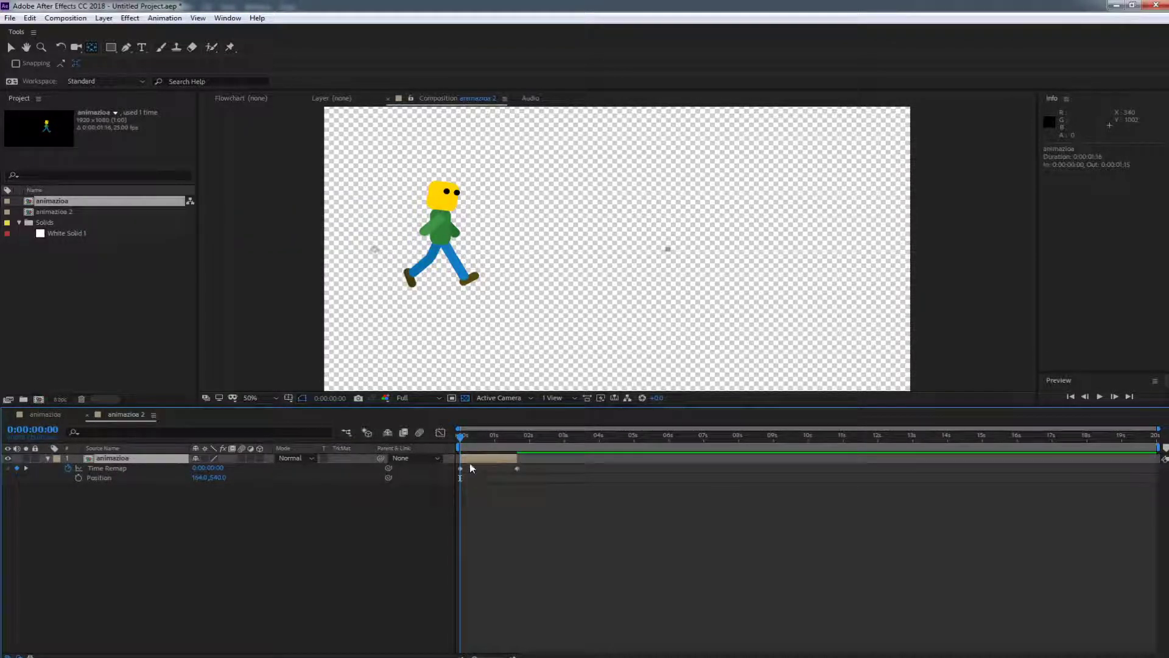
Add a Time Remap keyframe at 0:00:01:15, delete the one at 0:00:01:16, and return to the first frame.
left_click_drag(460, 436, 515, 440)
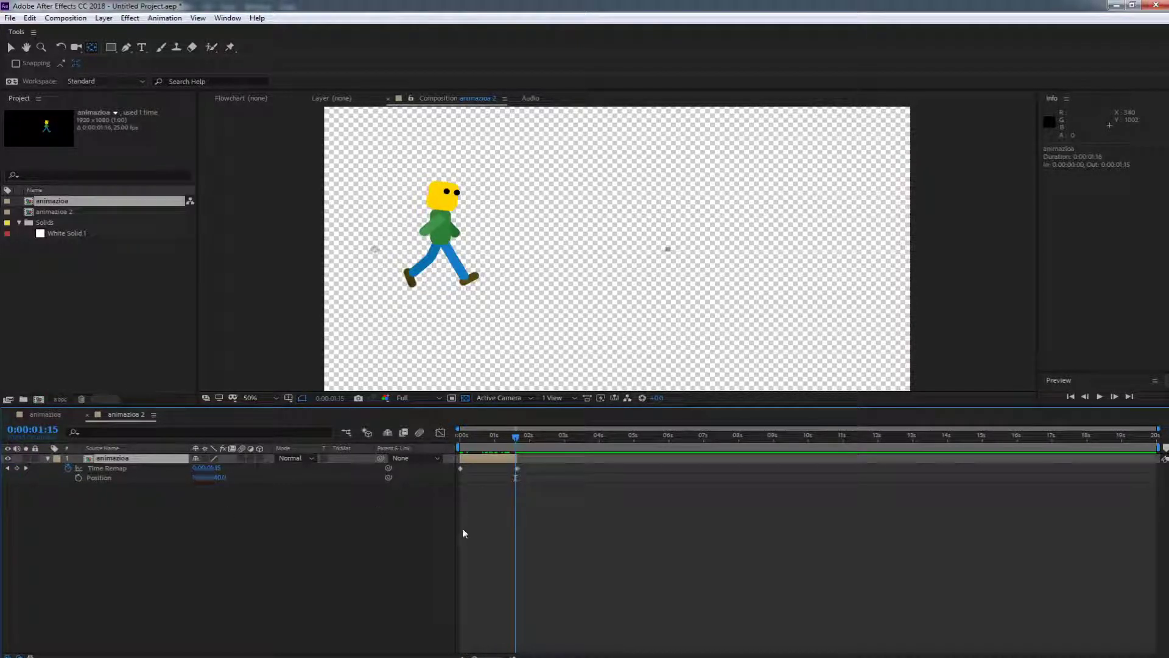
key("Page_Down")
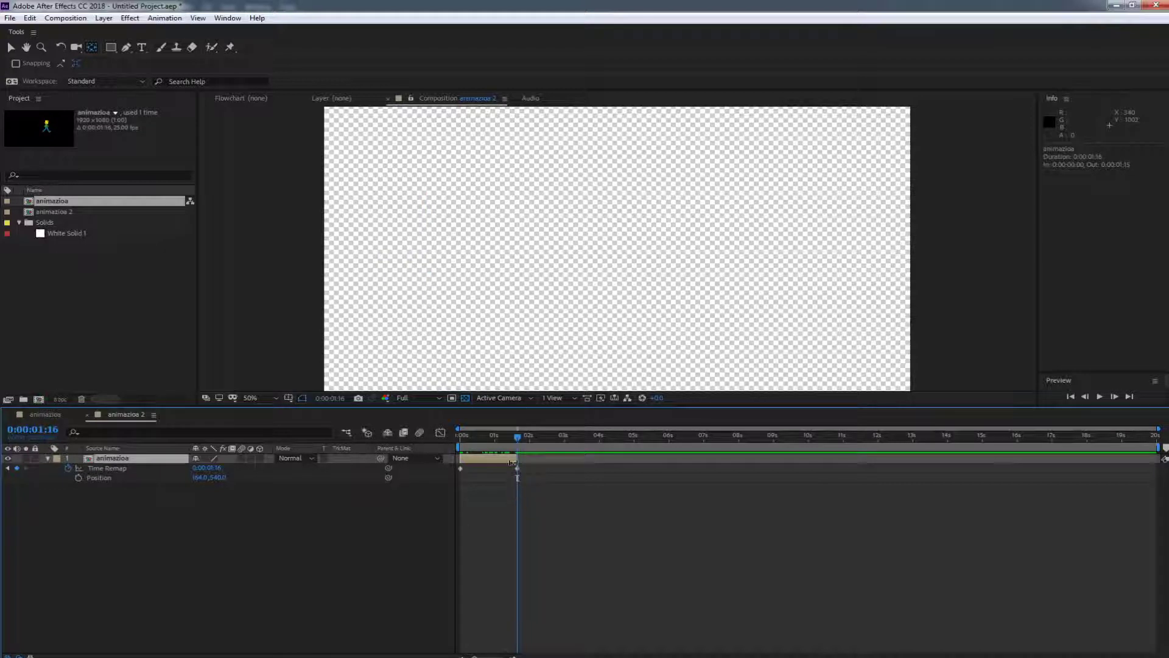
key("Page_Up")
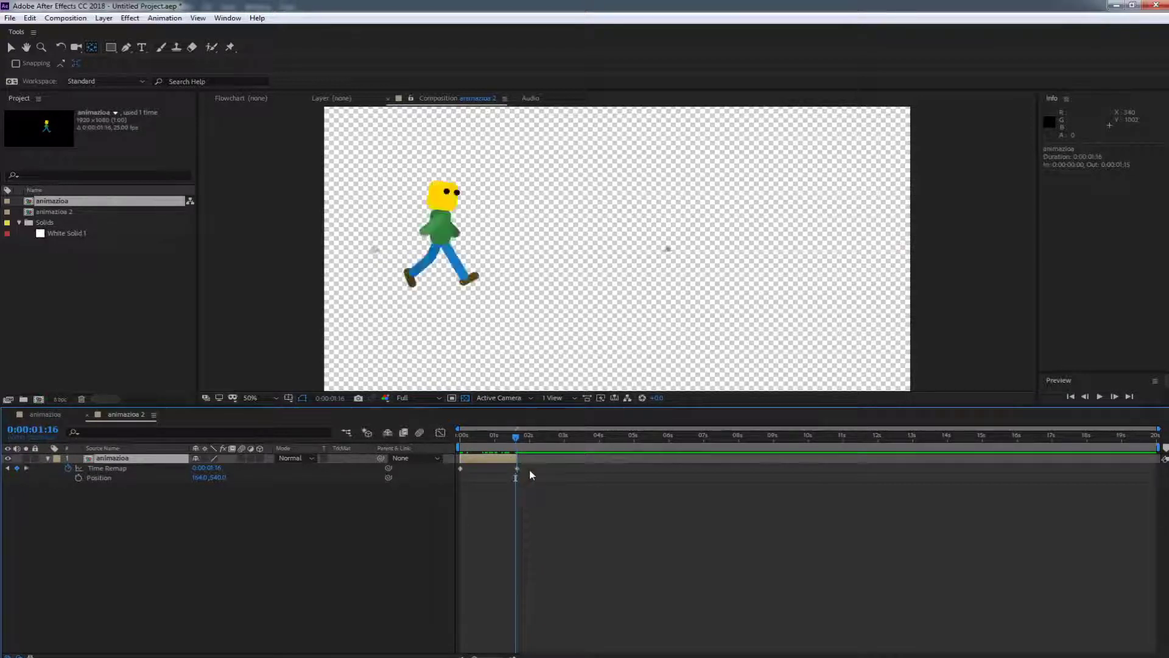
key("Return")
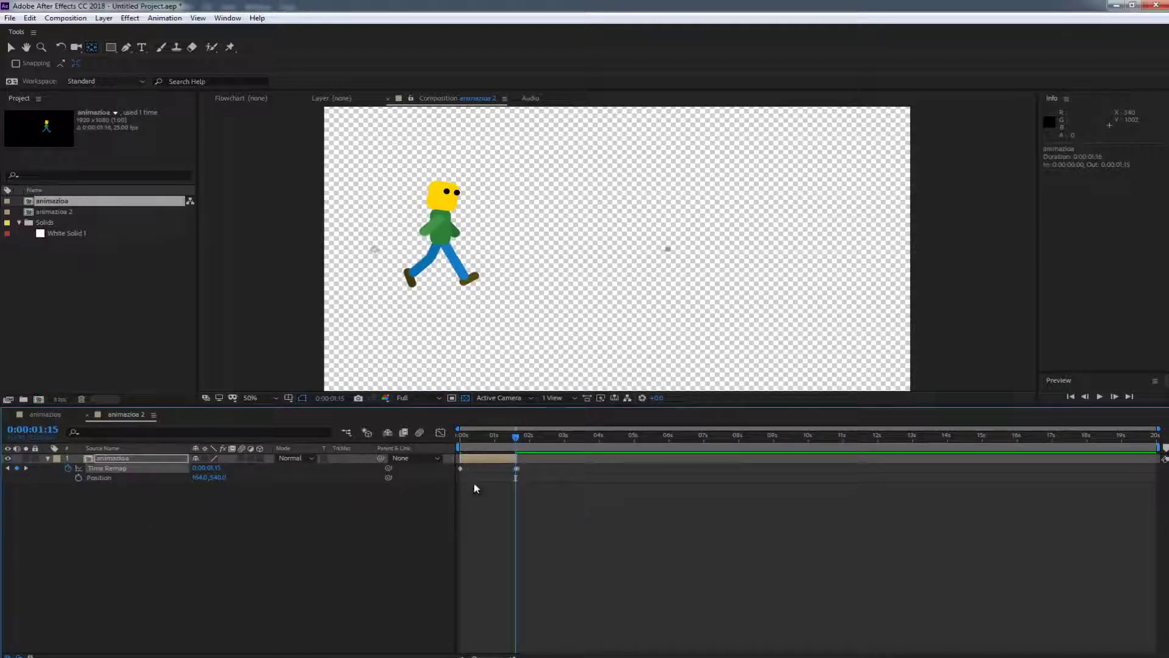
key("Return")
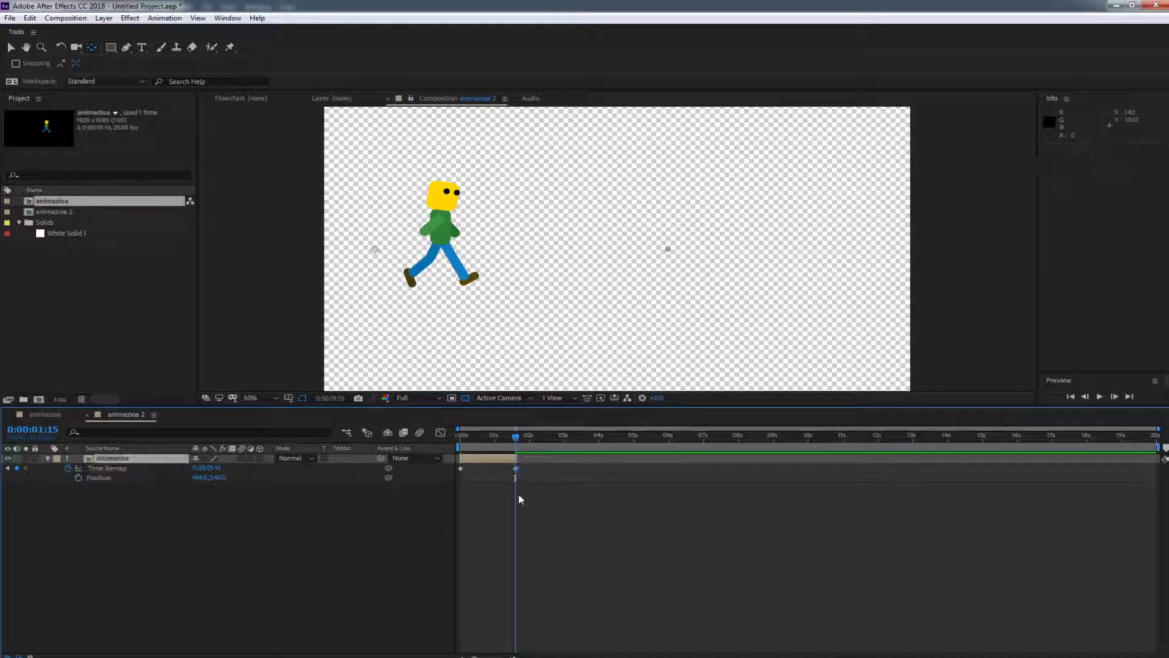
key("Home")
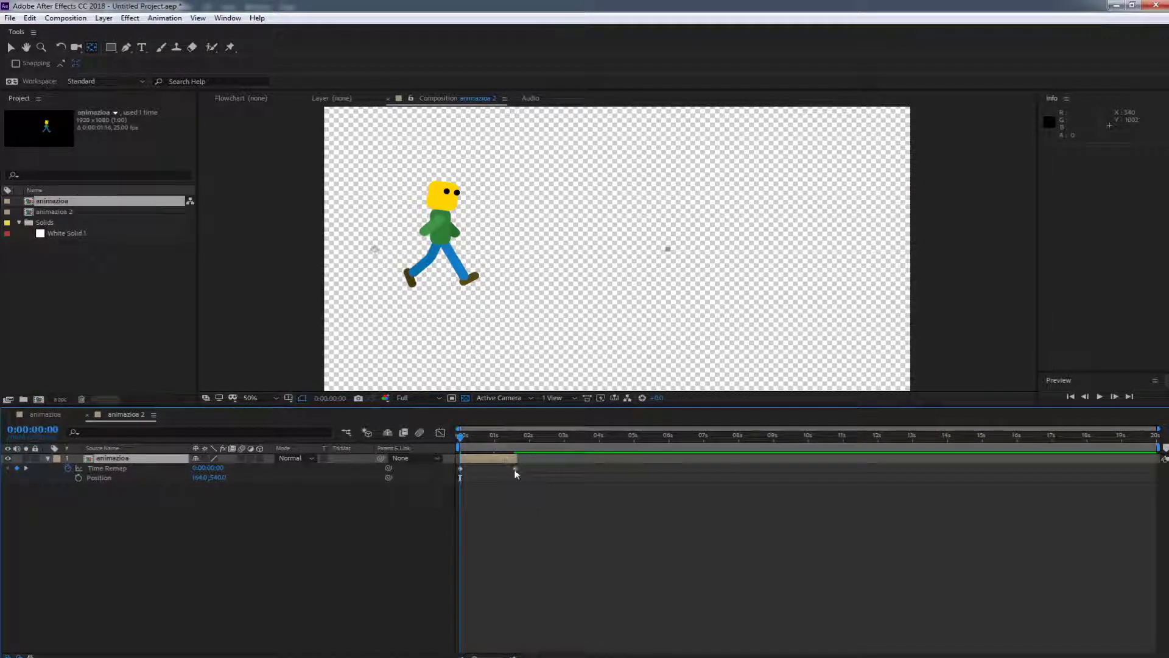
Extend the nested animazioa layer's out point to the end of the 20-second timeline.
left_click(515, 468)
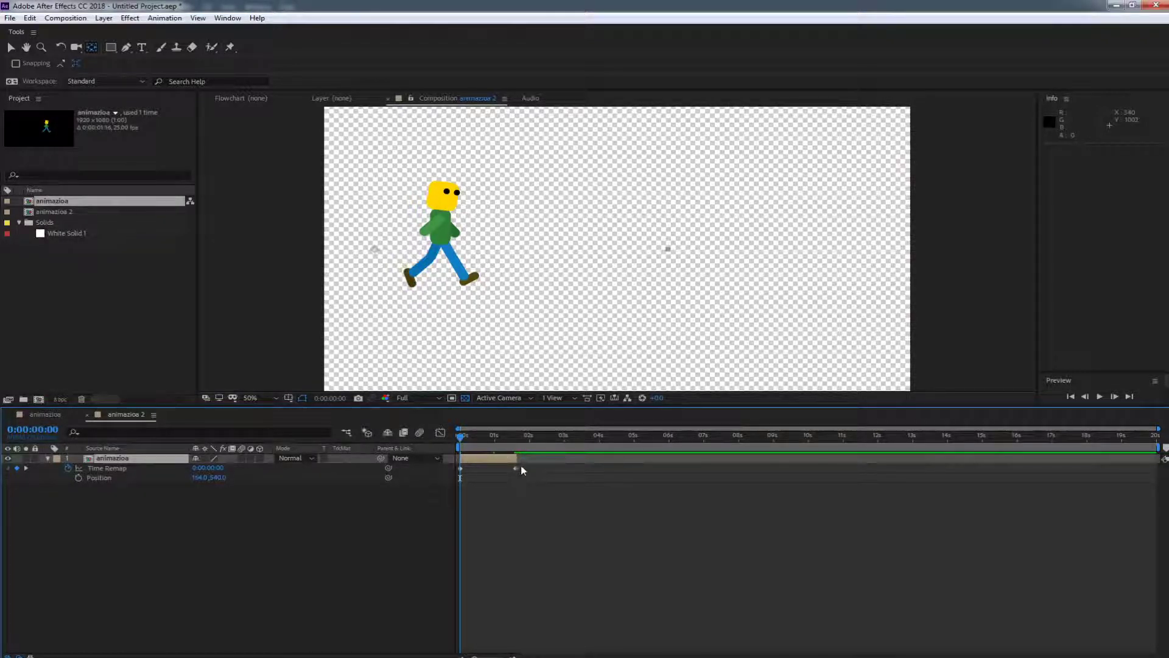
left_click_drag(517, 458, 1160, 458)
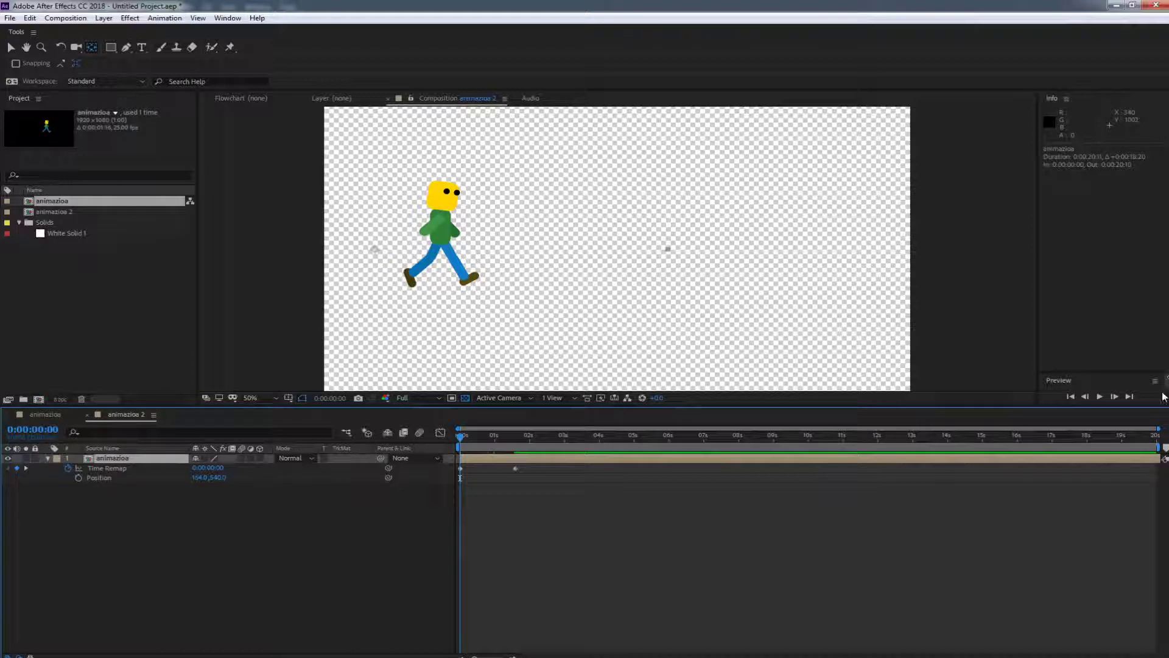
Try to loop the walk by copying the two Time Remap keyframes and pasting them repeatedly, including at 0:00:03:05 and 0:00:04:20.
left_click_drag(459, 437, 454, 480)
key("ctrl+c")
left_click(568, 437)
key("ctrl+v")
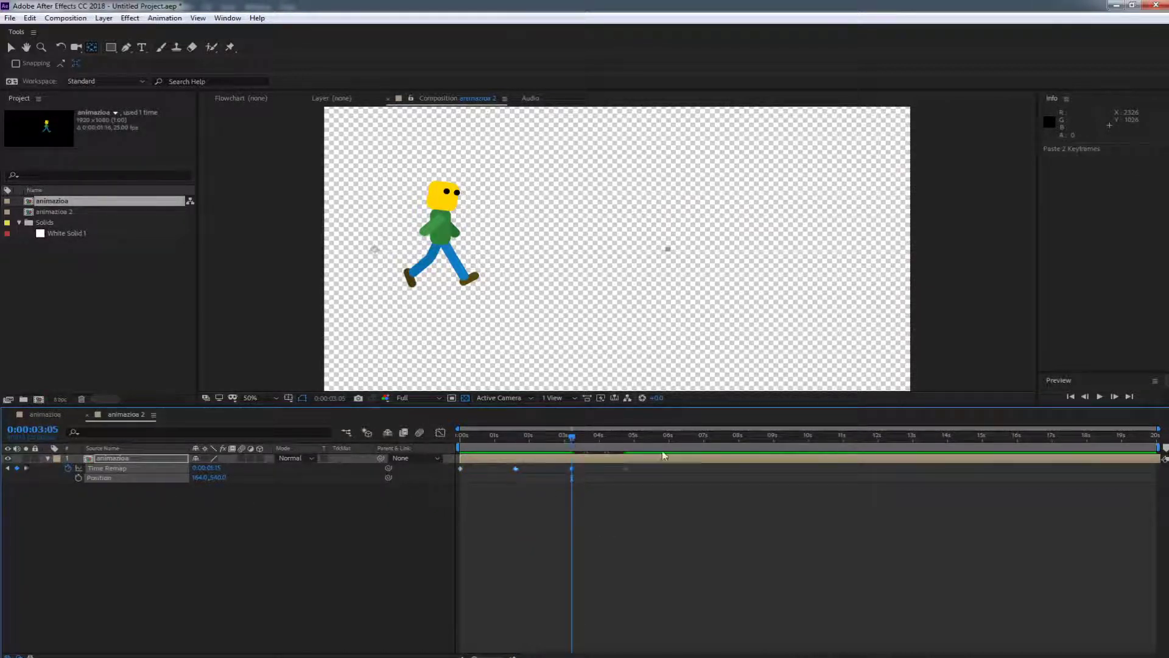
key("k")
key("ctrl+c")
key("ctrl+v")
key("ctrl+v")
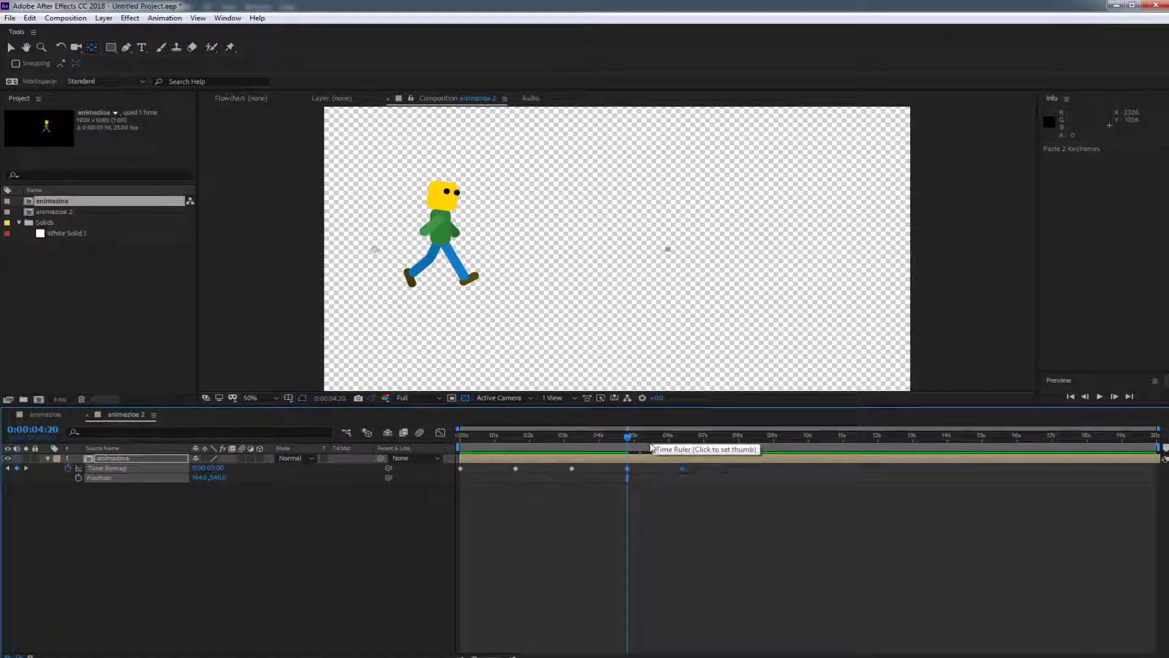
Try to fill the timeline by copying all five Time Remap keyframes and pasting them at 0:00:06:10 and 0:00:12:20.
left_click_drag(651, 447, 456, 474)
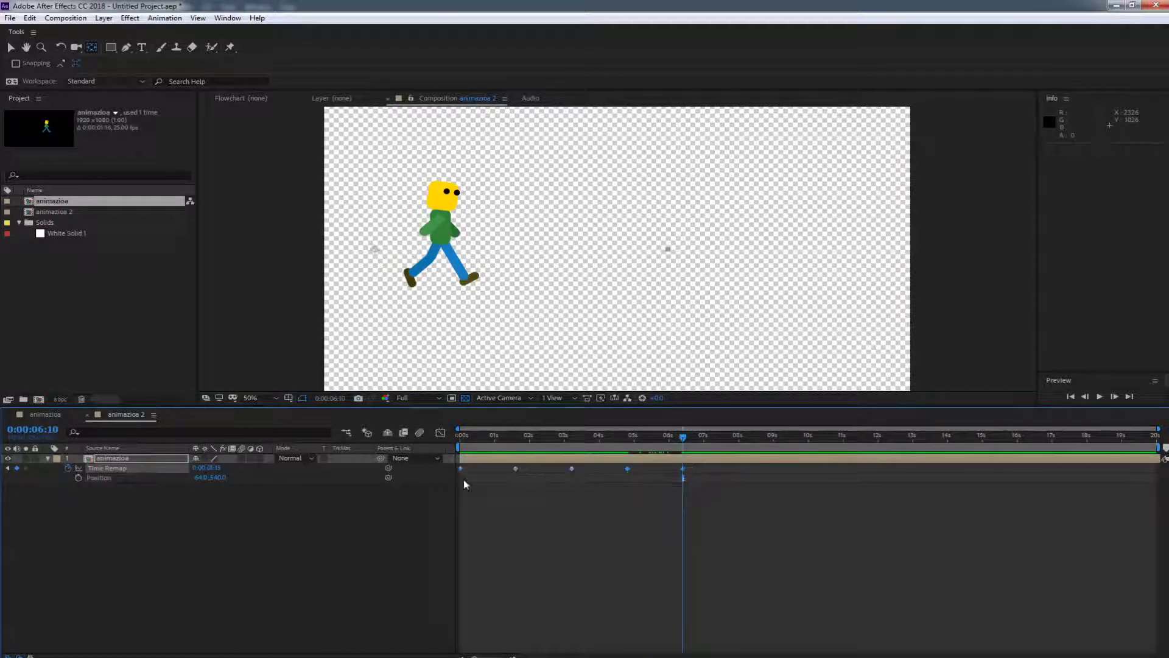
key("ctrl+c")
key("ctrl+v")
left_click(903, 435)
key("ctrl+v")
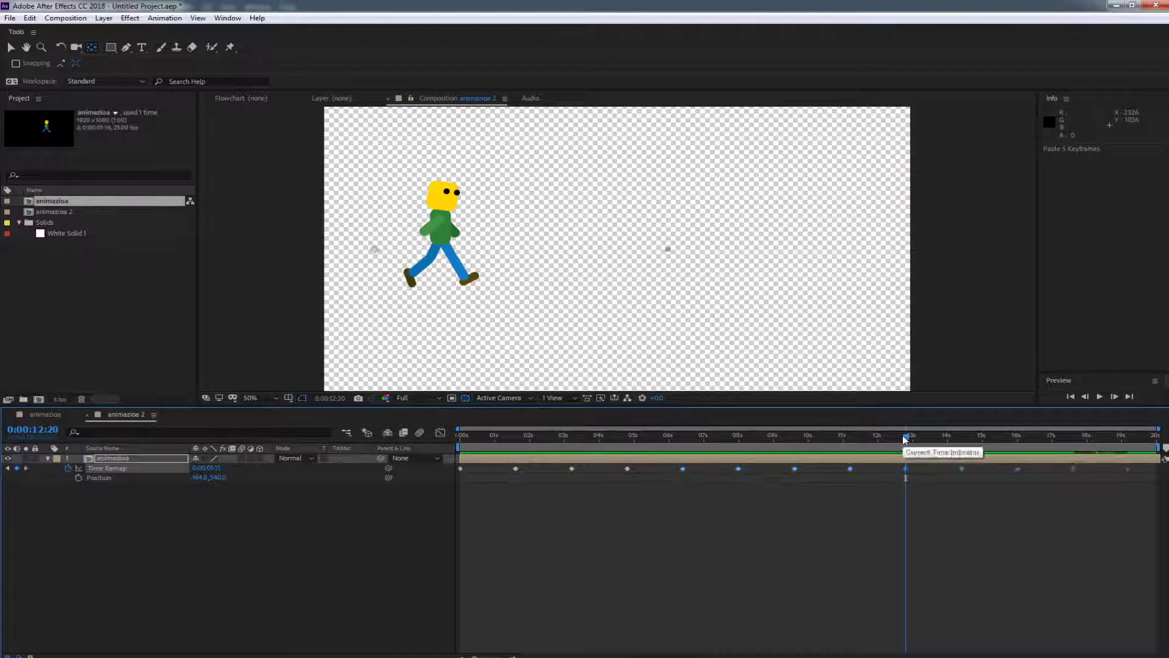
left_click_drag(1051, 431, 442, 475)
left_click(485, 437)
Undo all the pasted Time Remap keyframes, back to the original pair.
key("ctrl+z")
key("ctrl+z")
key("ctrl+z")
key("ctrl+z")
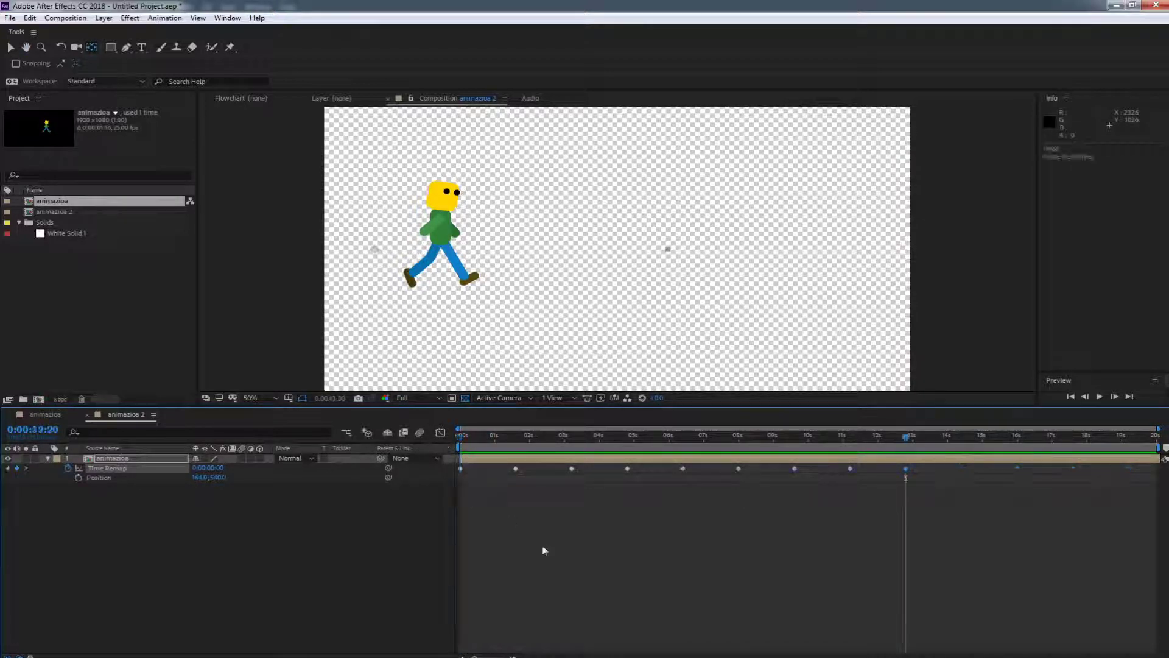
key("ctrl+z")
left_click_drag(541, 439, 435, 439)
key("ctrl+z")
Copy the two original Time Remap keyframes and paste them one frame after the cycle's end, at 0:00:01:16.
mouse_move(517, 440)
left_mouse_down()
mouse_move(444, 437)
mouse_move(532, 459)
mouse_move(516, 460)
left_mouse_up()
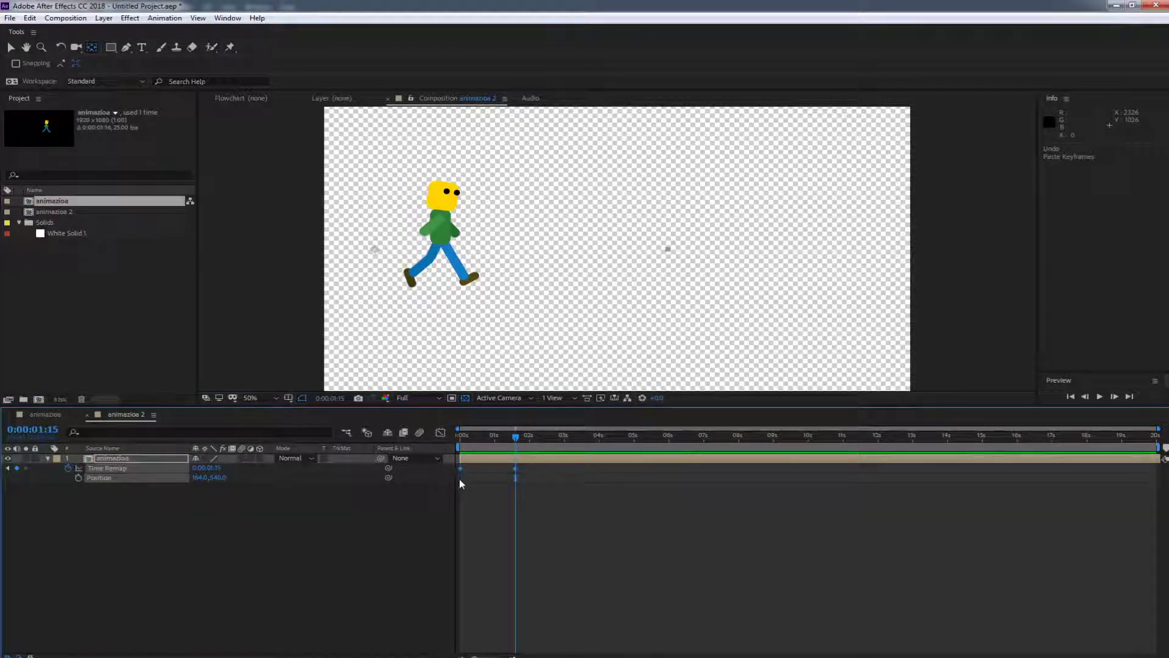
key("equal")
key("equal")
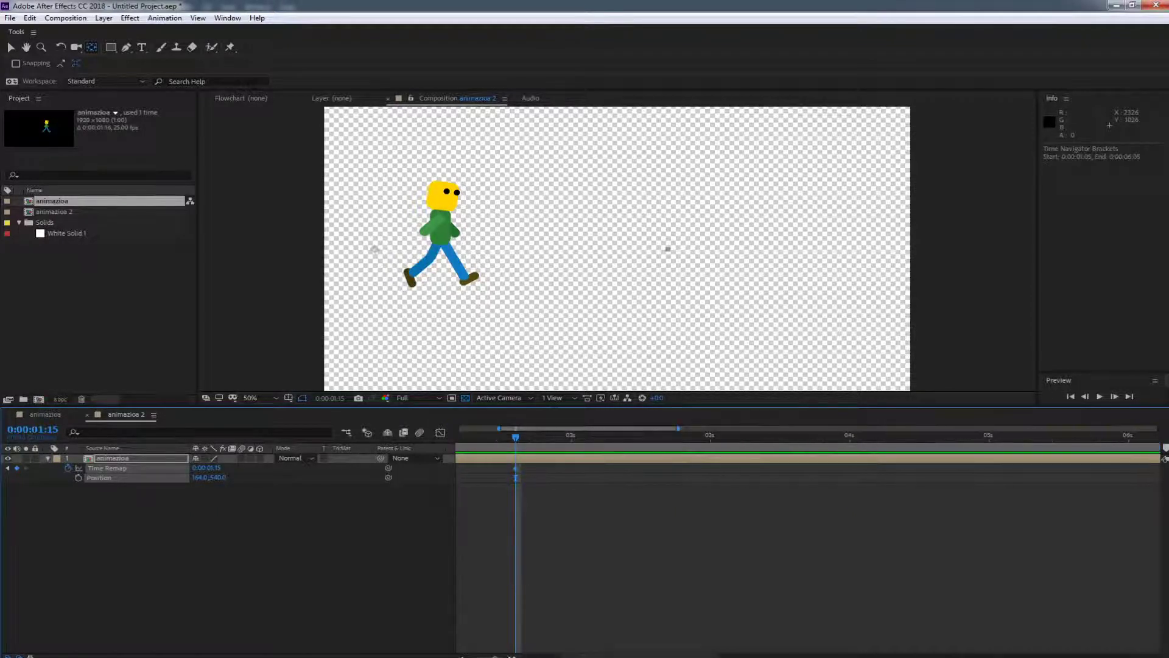
left_click_drag(584, 585, 852, 613)
left_click(679, 542)
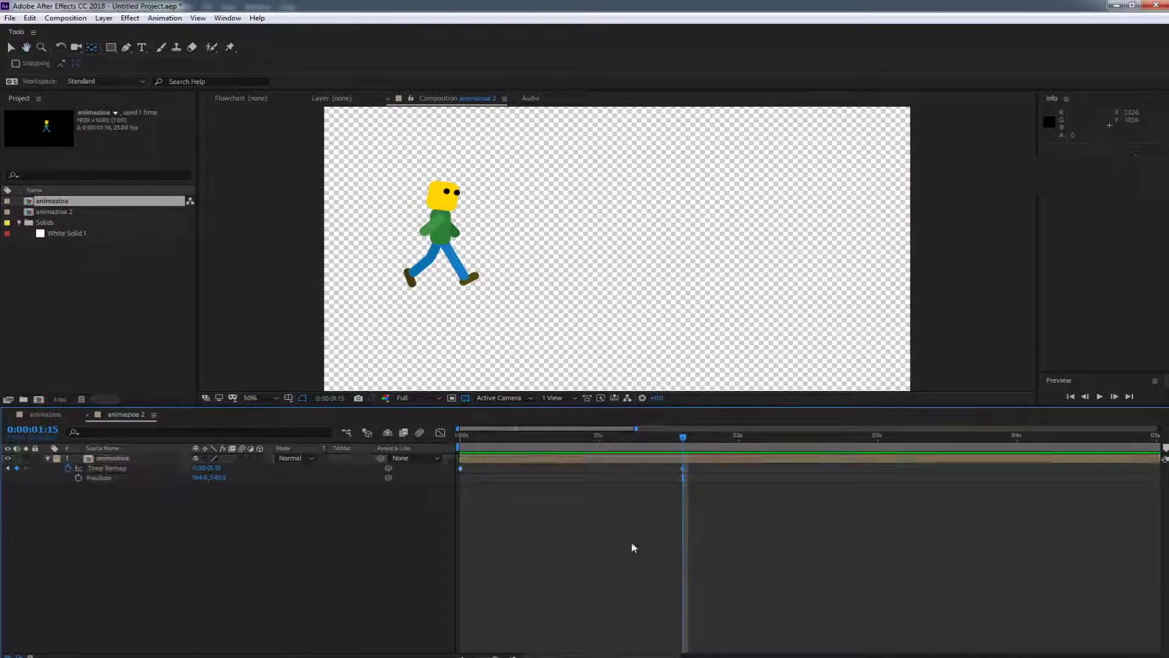
key("Page_Down")
left_click_drag(698, 466, 457, 475)
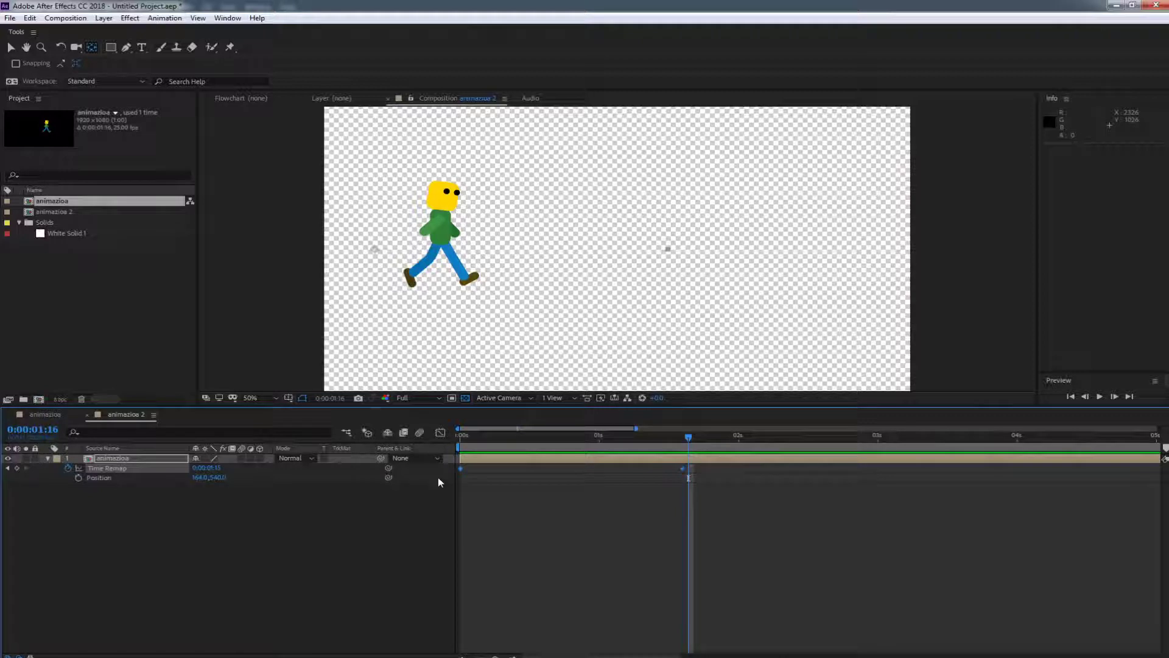
key("ctrl+v")
Copy all four Time Remap keyframes and paste them one frame after the last one, at 0:00:03:07.
left_click(937, 467)
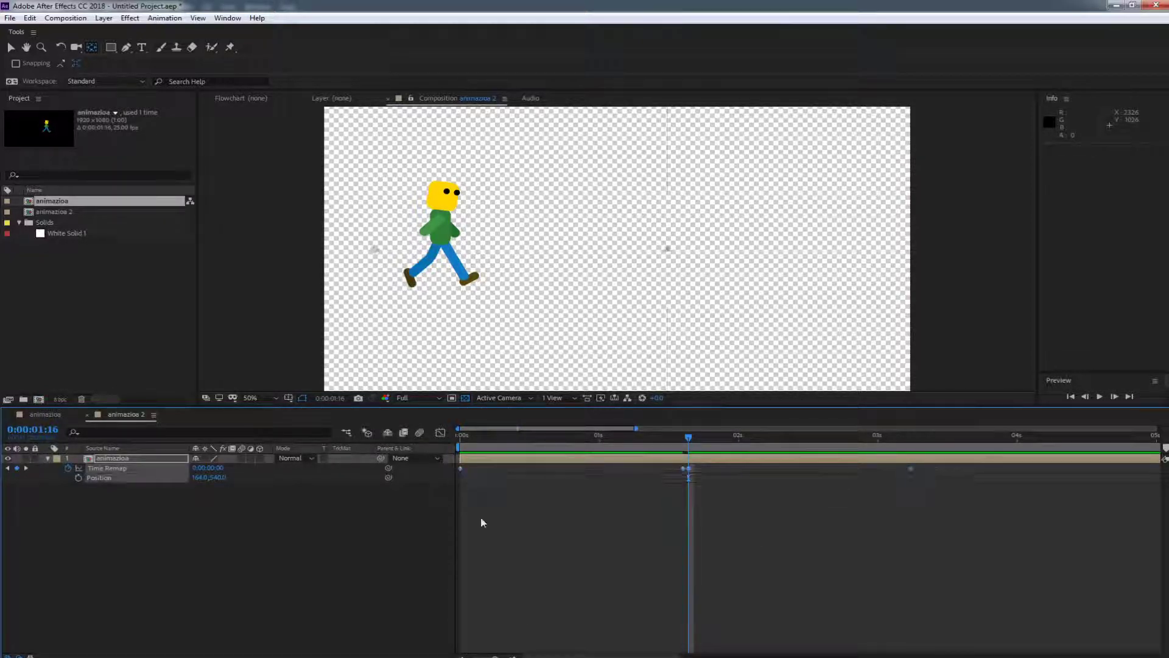
key("ctrl+c")
left_click(860, 437)
left_click_drag(862, 439, 923, 441)
key("ctrl+v")
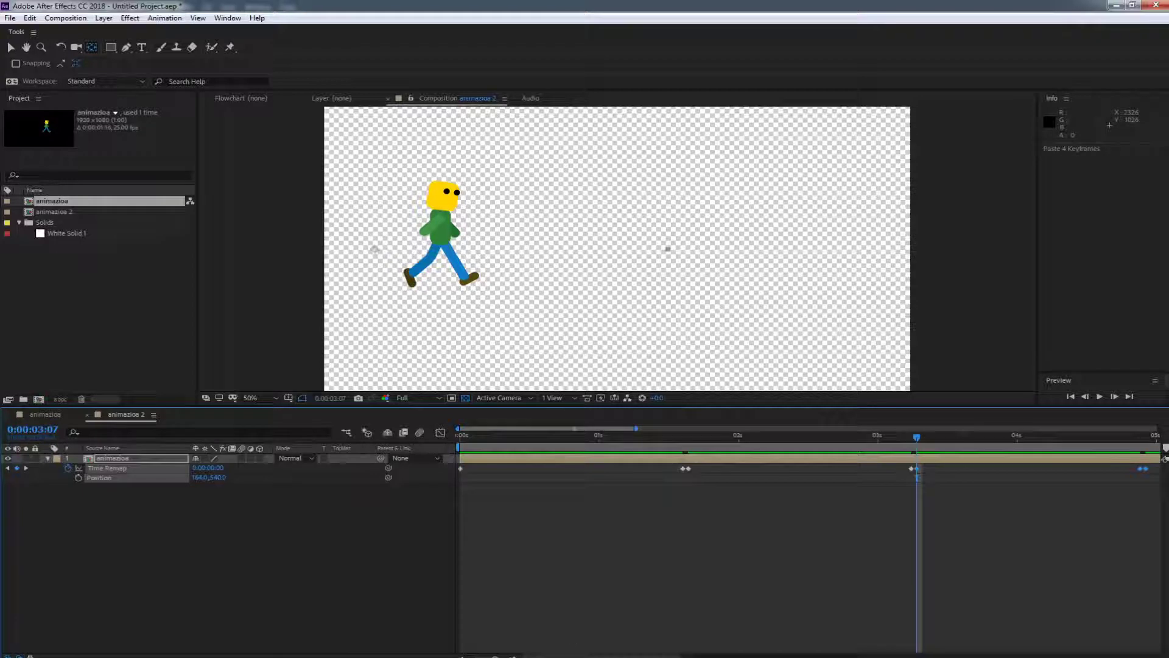
Paste the four copied Time Remap keyframes twice more, each time one frame after the last existing keyframe.
left_click_drag(636, 428, 1159, 428)
left_click(687, 436)
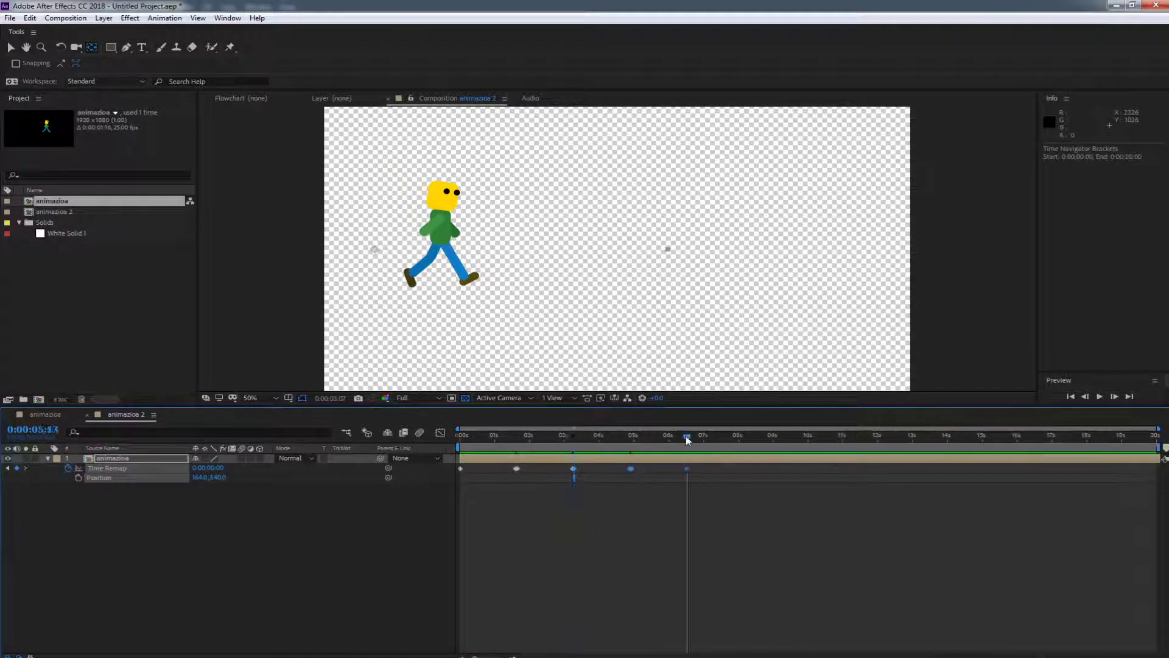
key("Page_Down")
key("ctrl+v")
left_click_drag(816, 437, 802, 438)
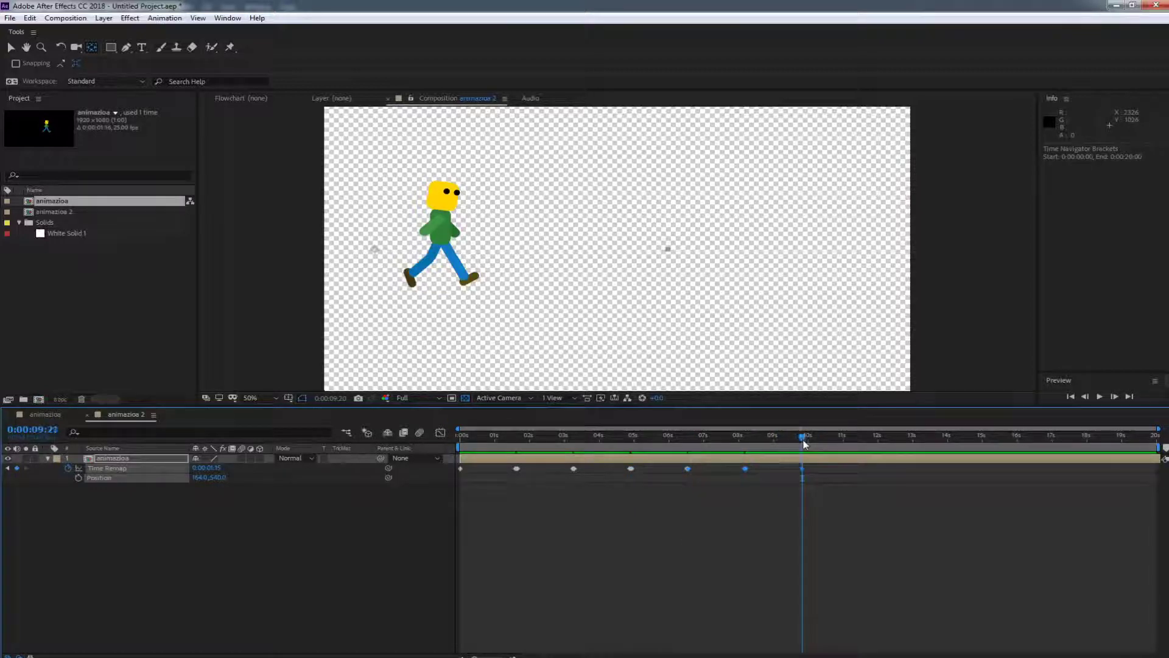
key("ctrl+v")
Copy all sixteen Time Remap keyframes and paste them after the last one, at about 13 seconds, to fill the timeline.
left_click_drag(940, 463, 440, 517)
key("ctrl+c")
left_click(915, 436)
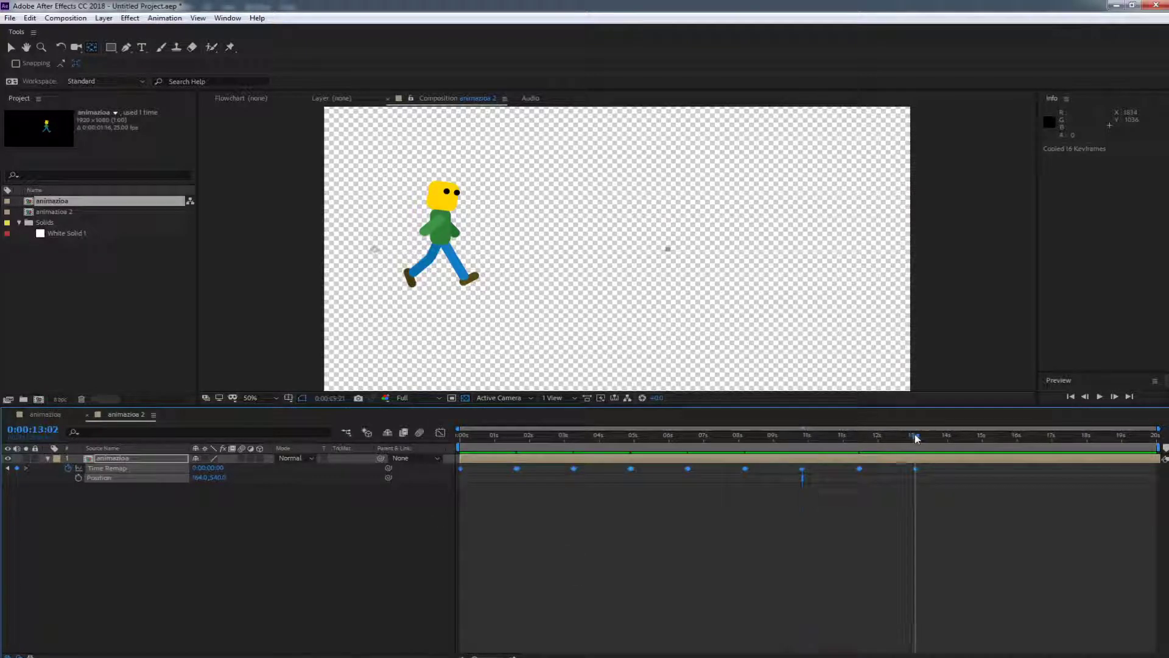
key("ctrl+v")
Preview the looped walk and turn off the transparency grid so it plays on the black background.
key("space")
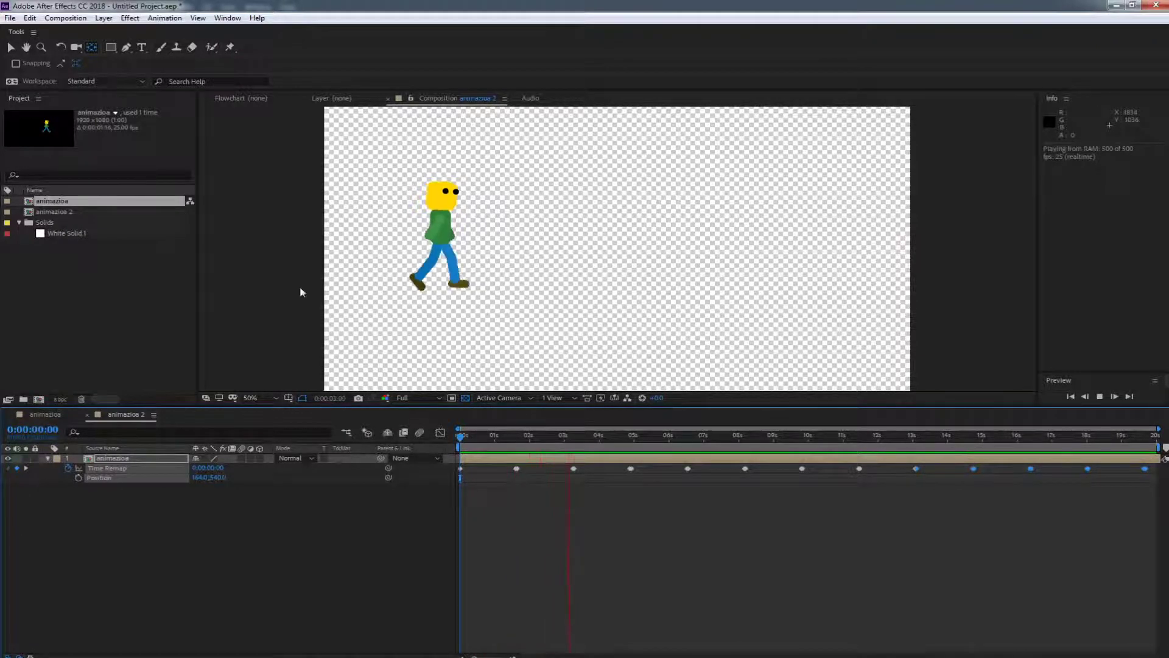
key("space")
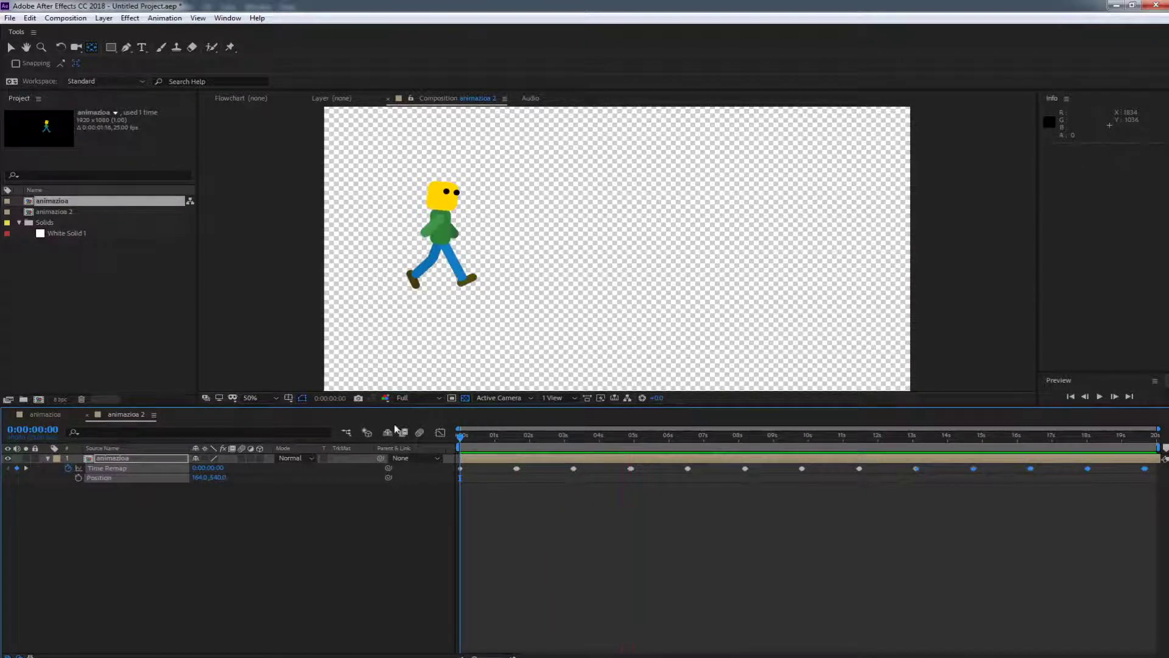
left_click(465, 397)
key("space")
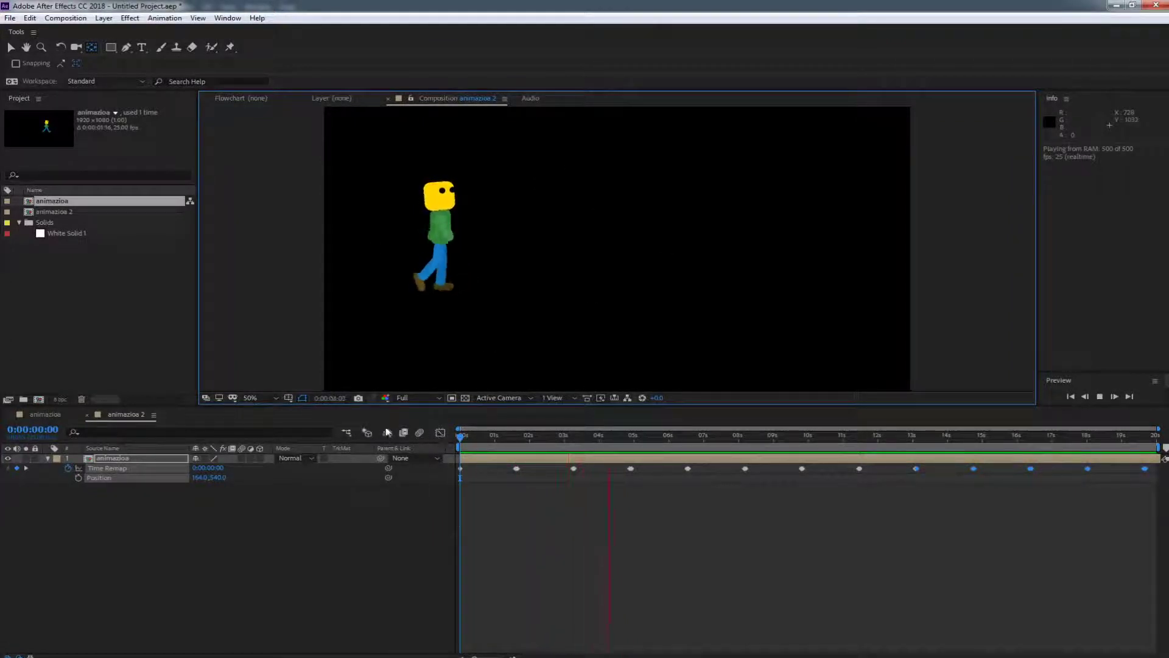
left_click(156, 509)
Animate the animazioa layer's Position from the first frame to 497, 540 at 0:00:04:21.
left_click(118, 459)
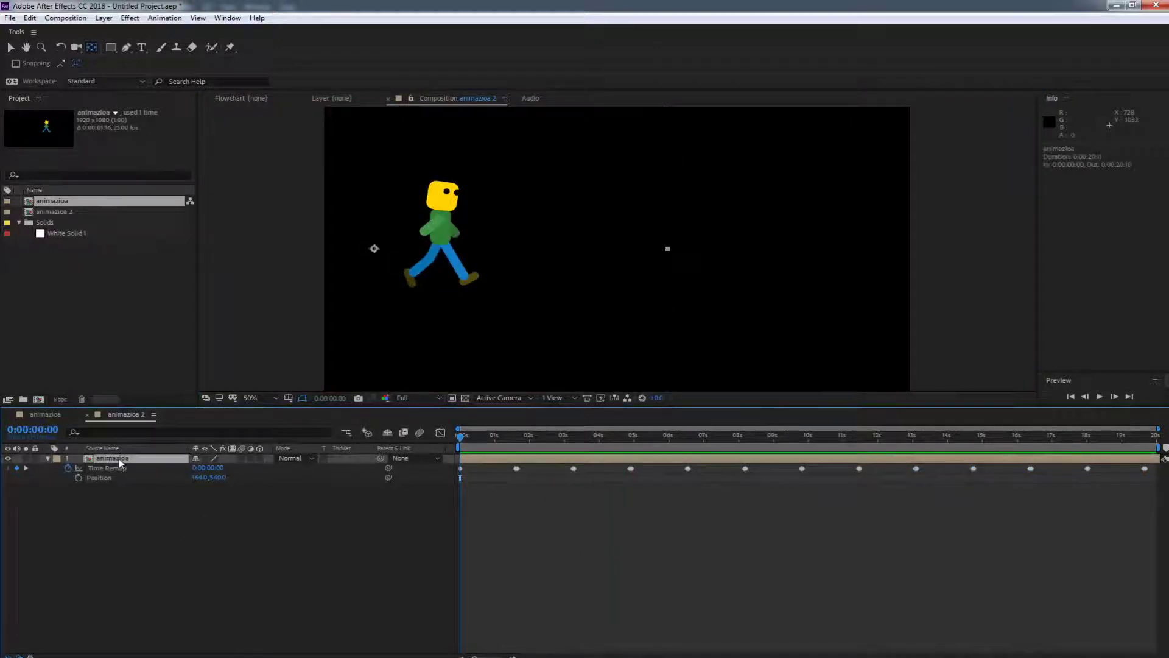
key("p")
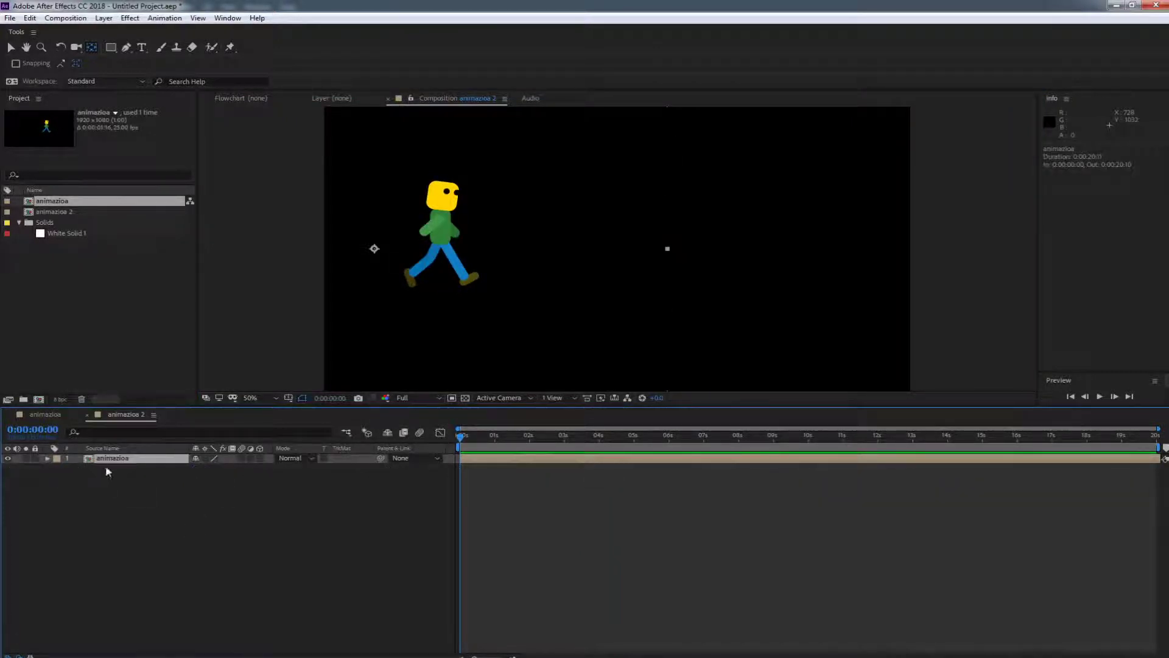
key("p")
left_click(78, 468)
left_click_drag(529, 432, 629, 436)
left_click_drag(203, 472, 320, 473)
left_click_drag(401, 468, 399, 469)
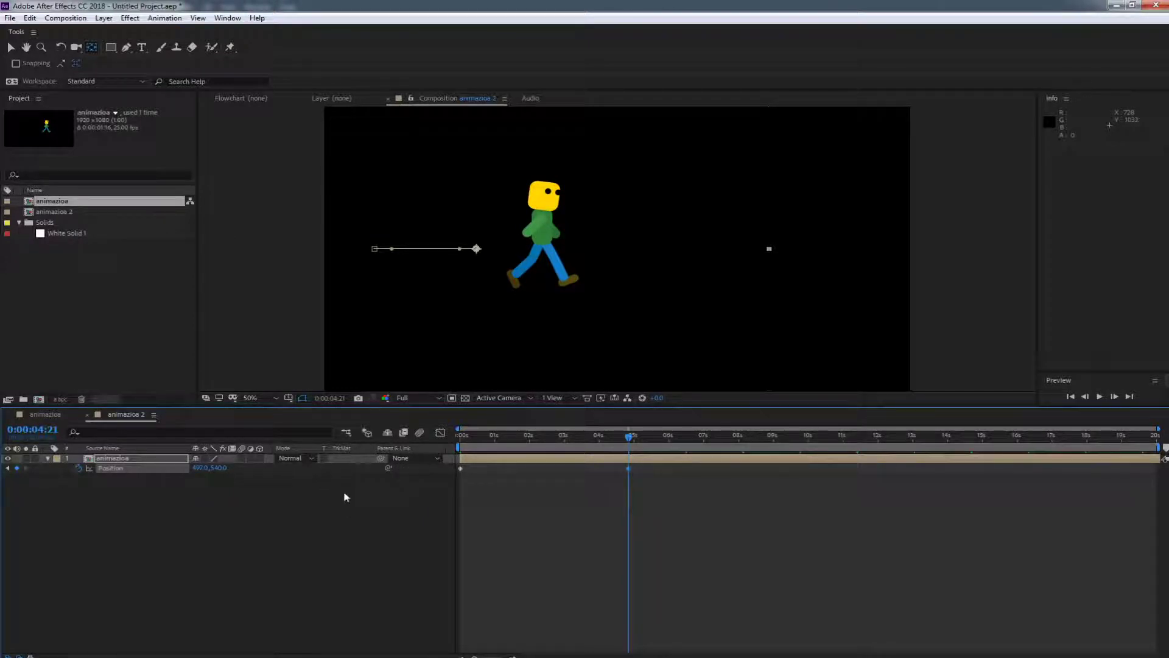
Preview the character's walk across the frame, limiting the work area to the end of the Position animation.
left_click_drag(597, 436, 355, 439)
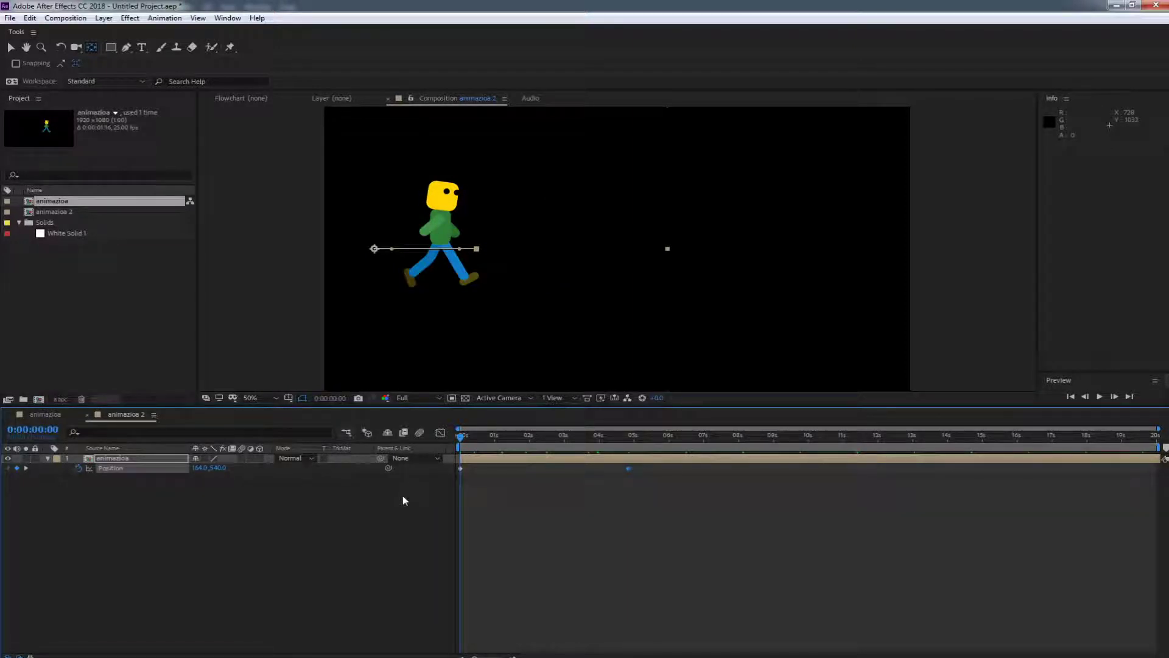
key("space")
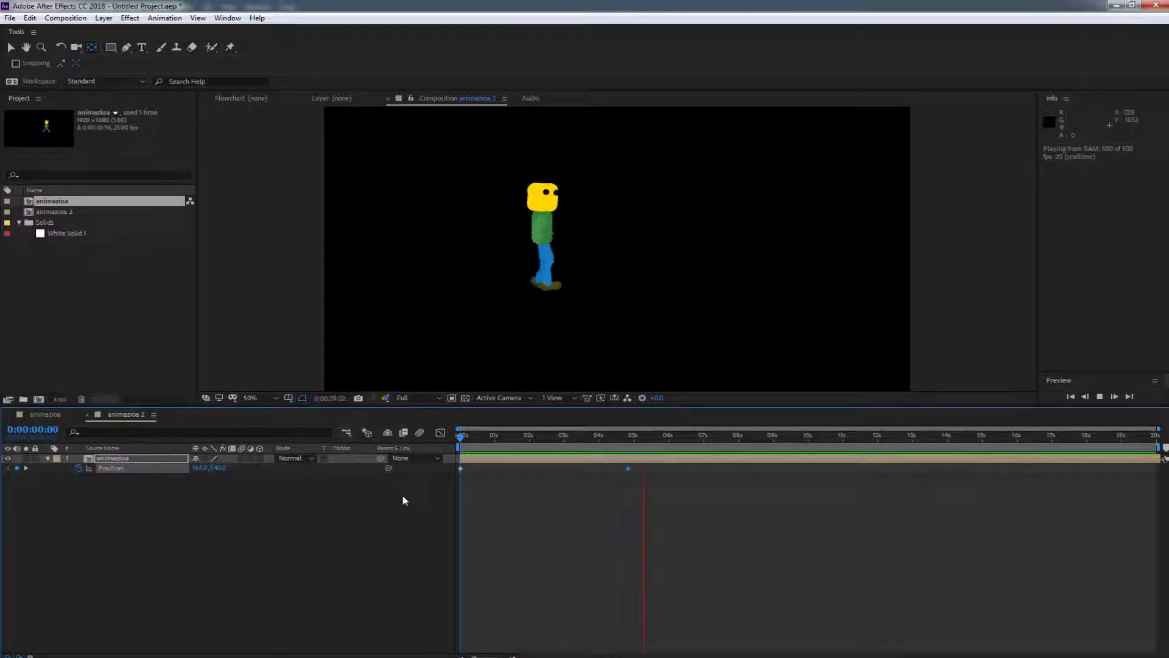
key("space")
key("space")
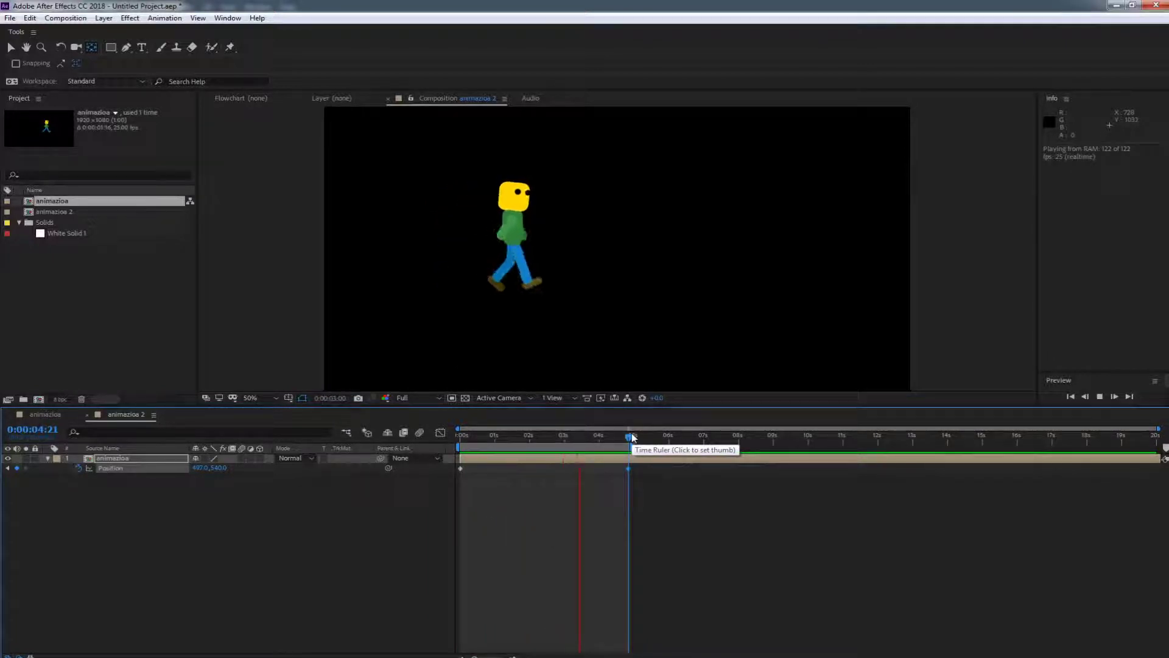
key("space")
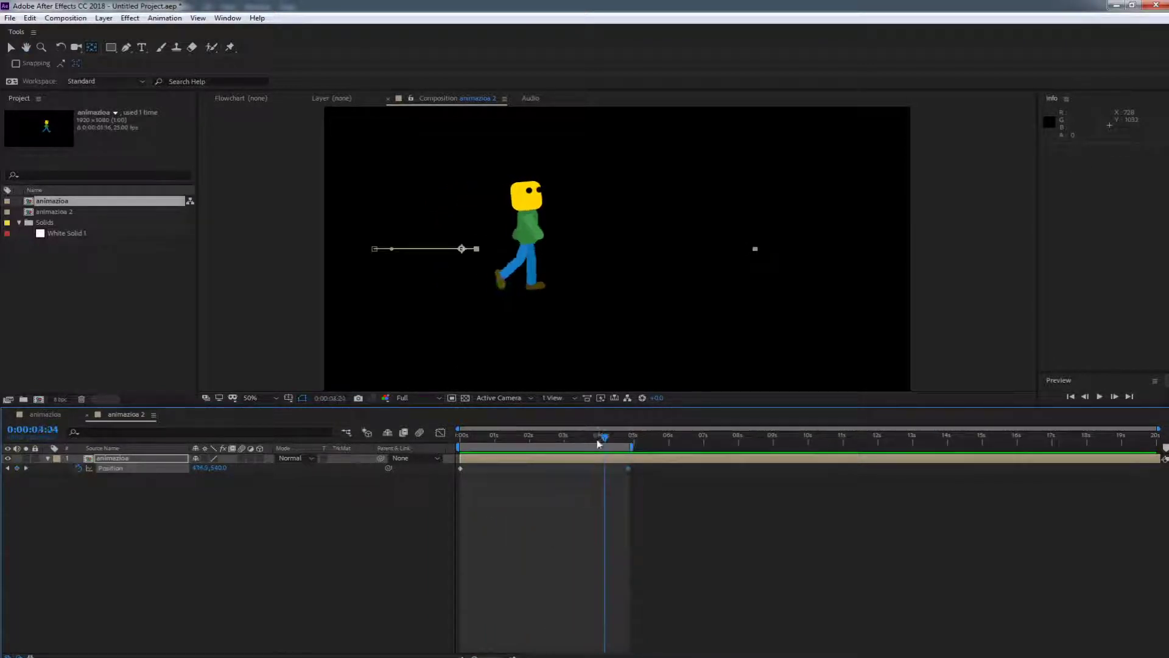
Expand the animazioa layer's properties and delete all Time Remap keyframes from 0:00:04:23 onward.
left_click(48, 459)
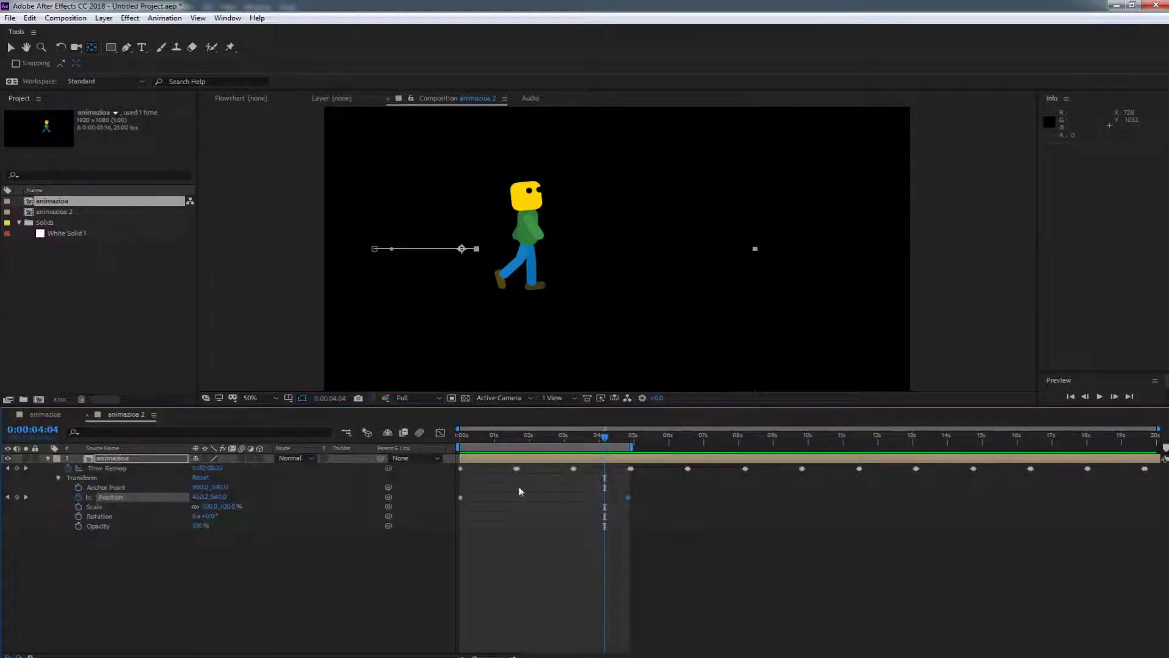
mouse_move(633, 445)
left_mouse_down()
mouse_move(598, 440)
mouse_move(635, 442)
left_mouse_up()
key("Page_Up")
key("Page_Down")
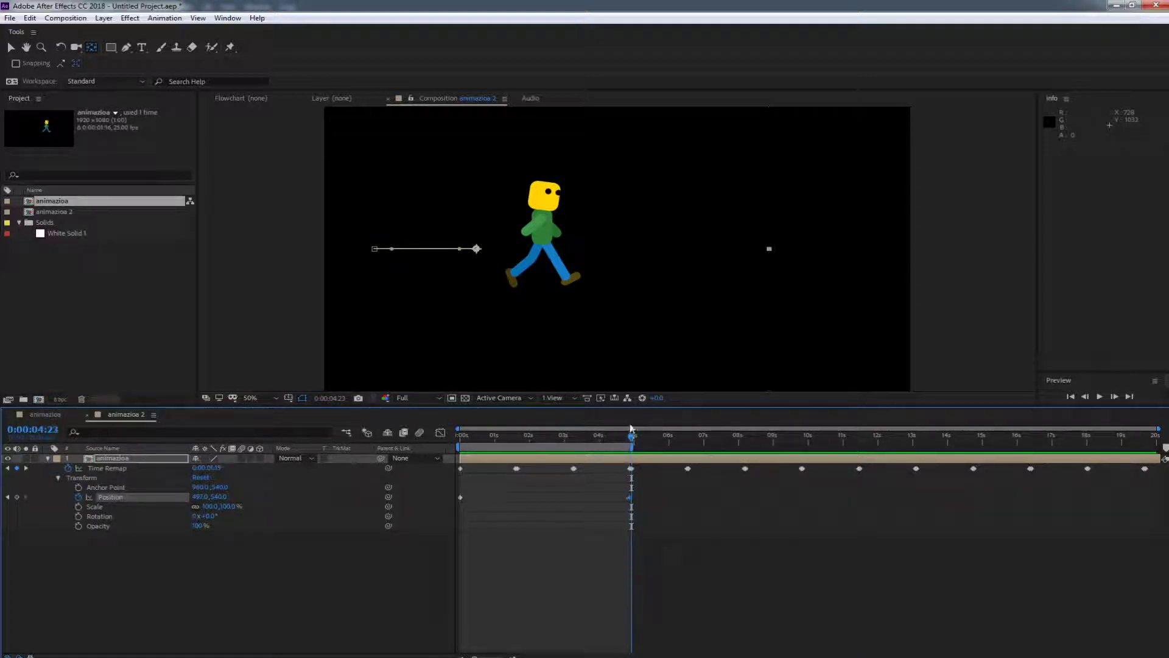
left_click(632, 469)
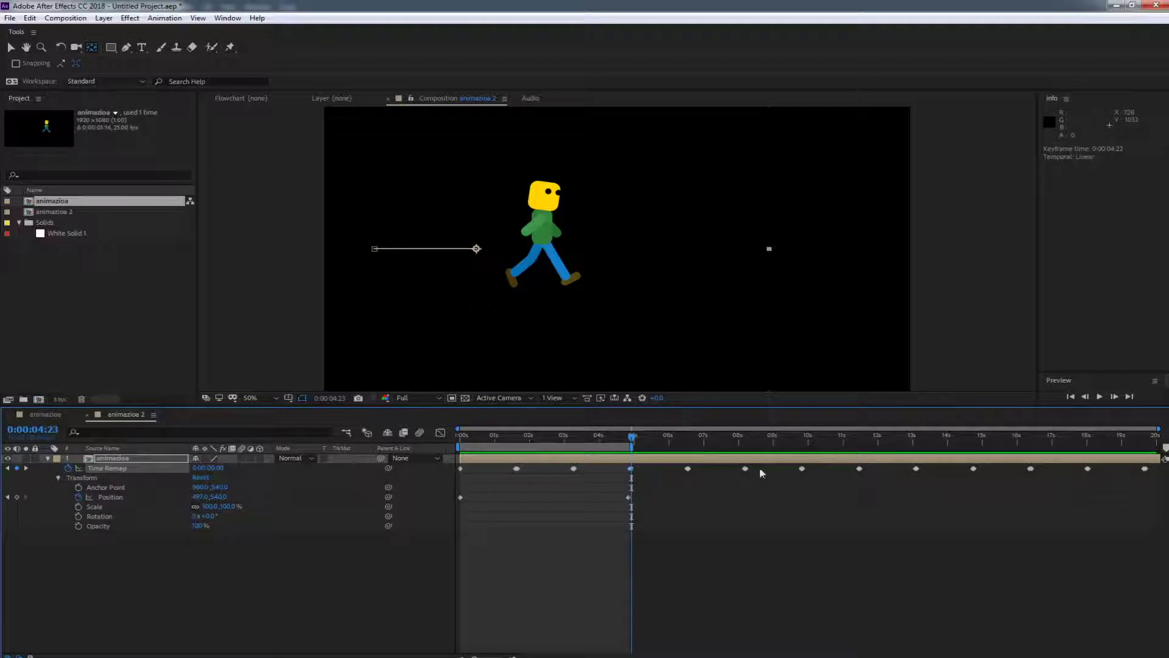
left_click_drag(674, 464, 1162, 481)
key("Delete")
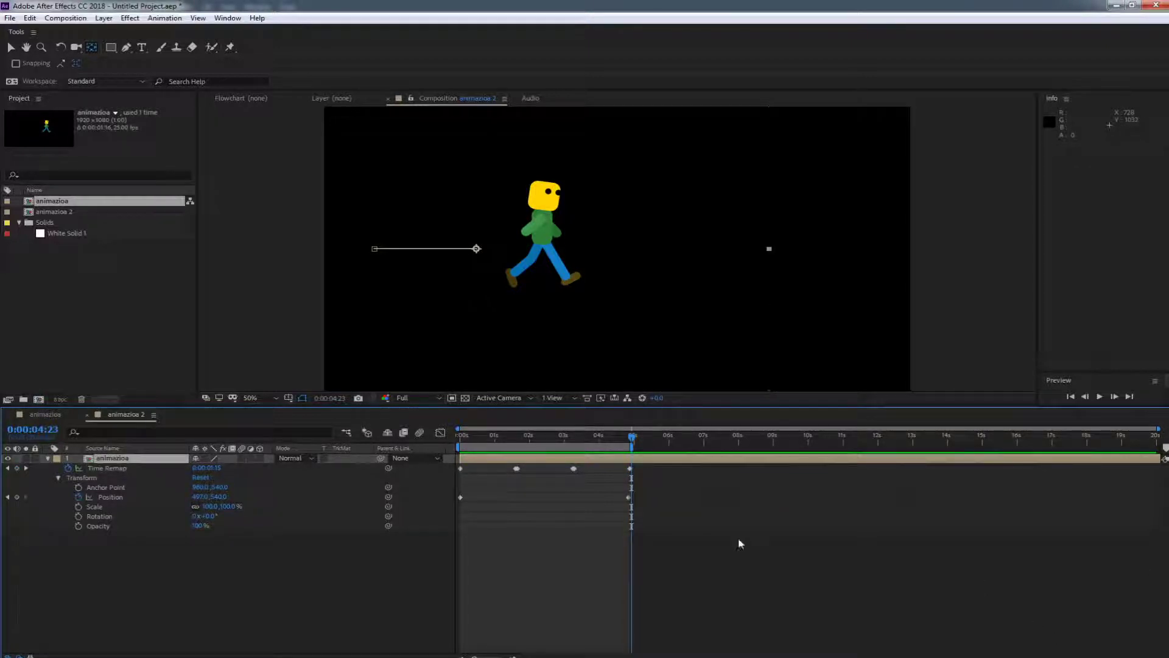
Extend the work area to about 10.5 seconds and preview how the walk stops.
left_click_drag(632, 447, 829, 447)
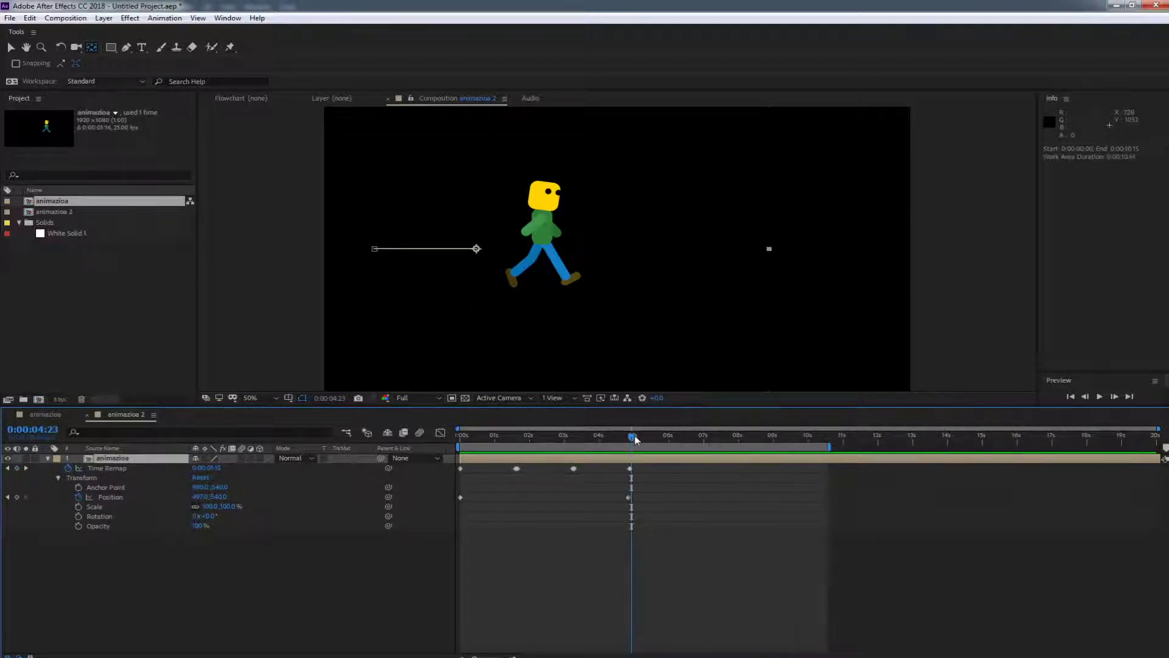
key("space")
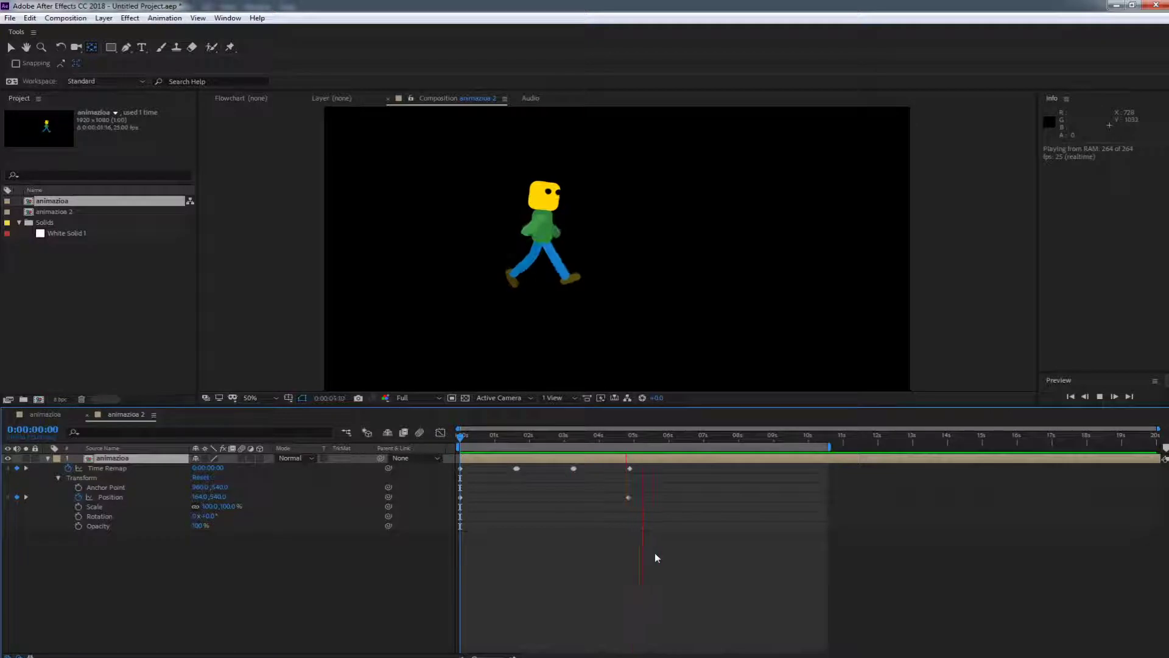
key("space")
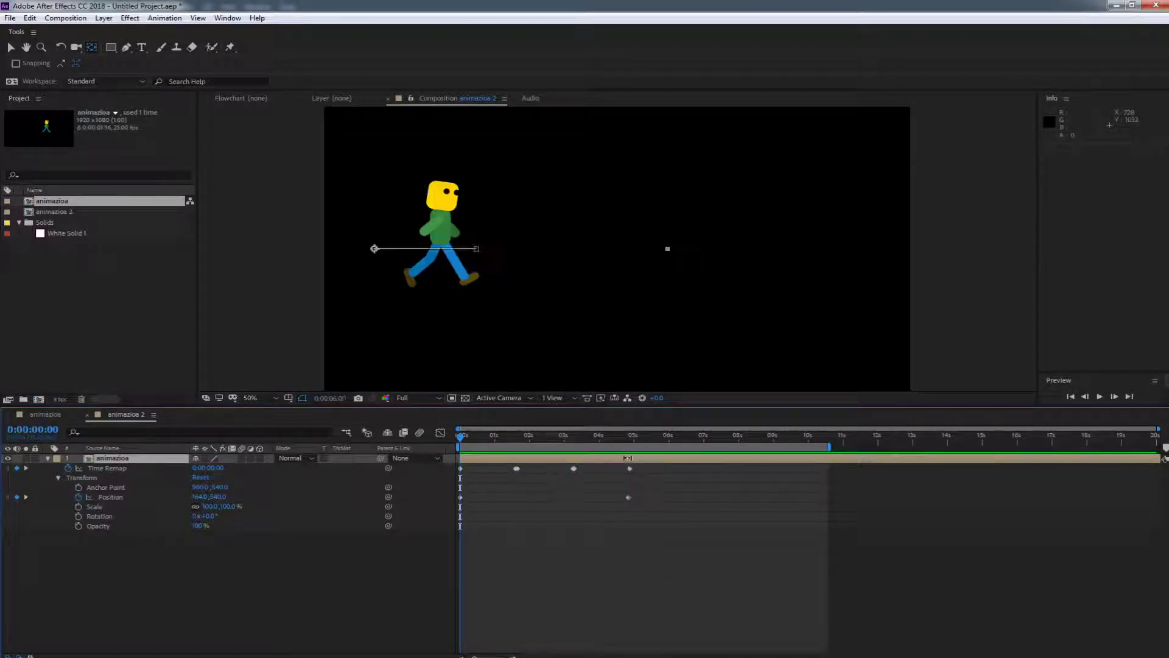
At 0:00:04:23, set the Time Remap value to 0:00:00:09 so the character holds an upright standing pose.
left_click_drag(620, 440, 628, 440)
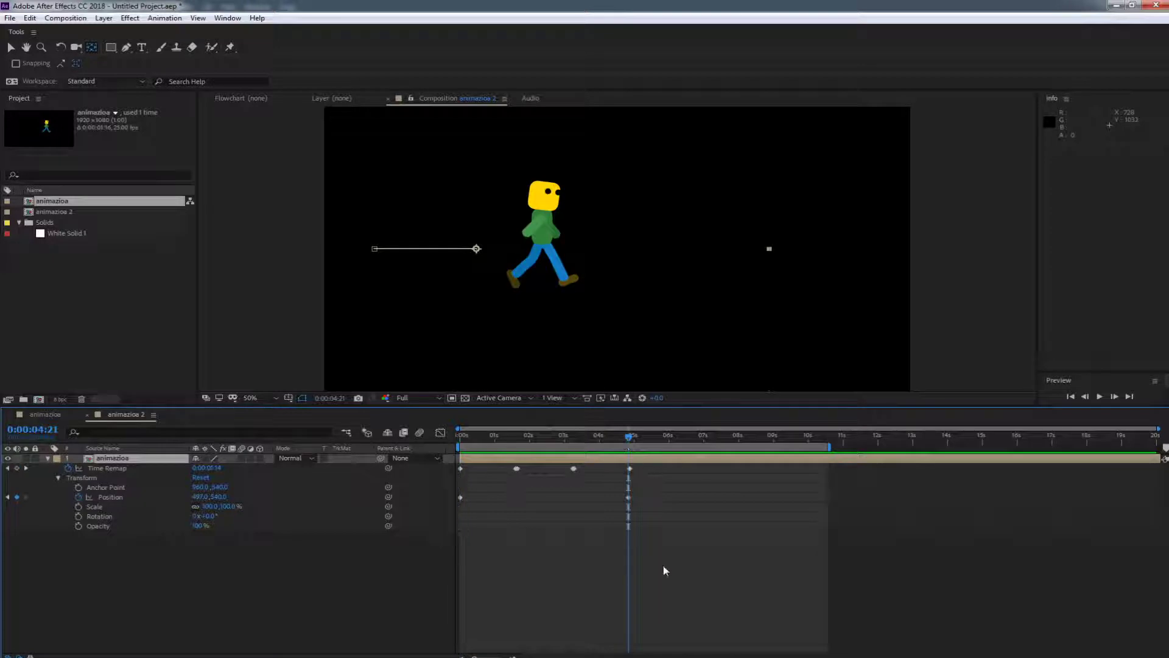
key("Page_Down")
key("Page_Down")
left_click_drag(208, 469, 46, 480)
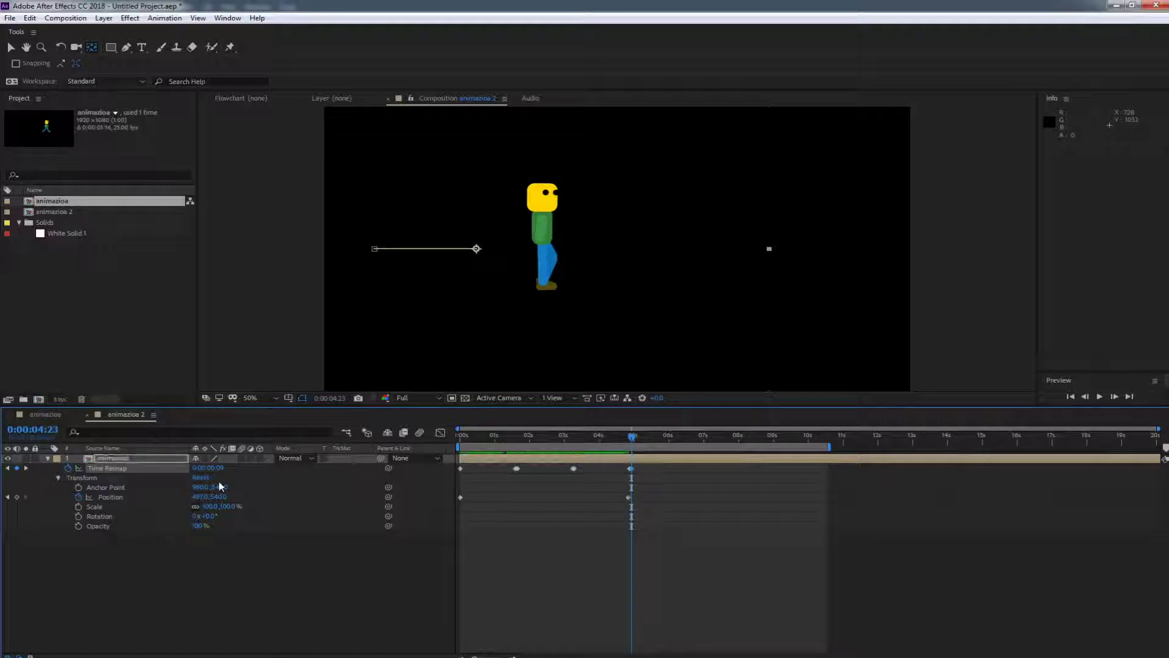
Preview the character's stop and shift the standing-pose Time Remap keyframe a few frames along, to just past 0:00:05:00.
key("space")
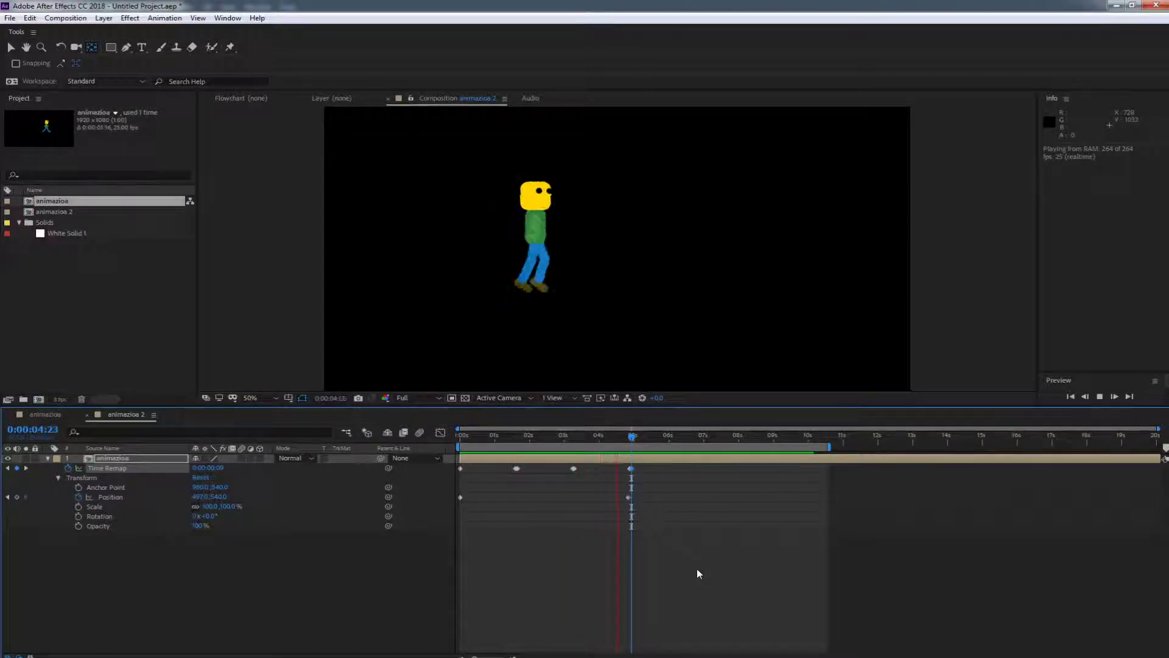
left_click(633, 436)
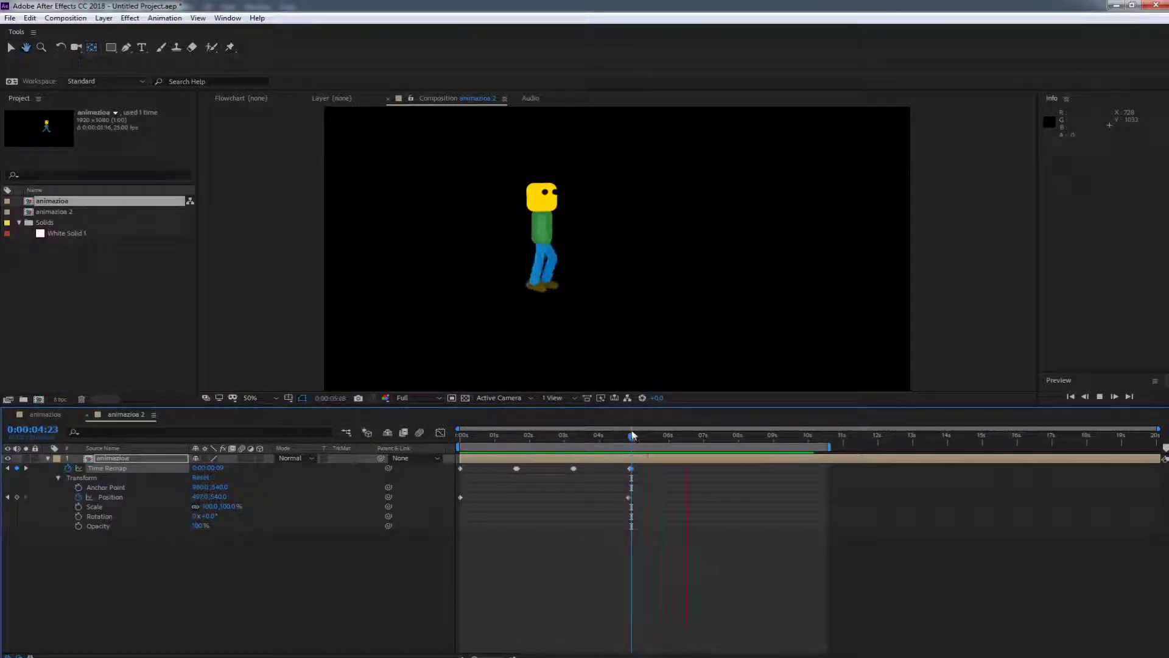
left_click_drag(633, 469, 633, 443)
key("space")
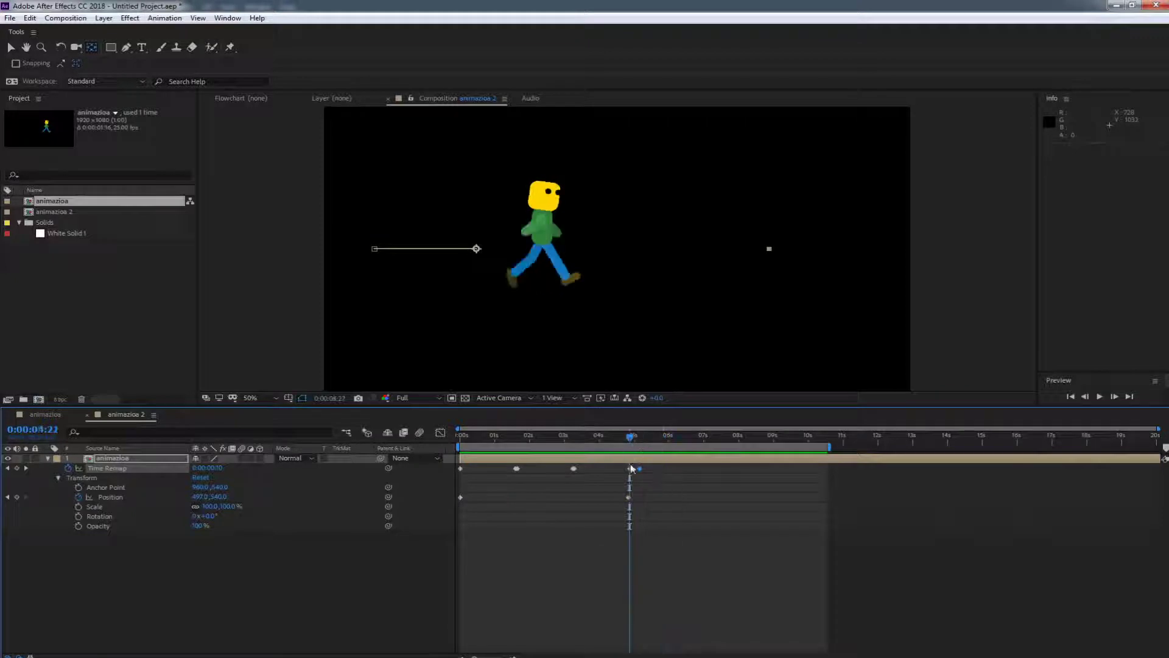
Add a Time Remap keyframe at 0:00:04:10 and move the standing-pose Time Remap and last Position keyframes to 0:00:04:11.
key("Page_Down")
key("Page_Down")
key("Page_Up")
key("Page_Up")
key("Page_Up")
key("Page_Up")
key("Page_Up")
key("Page_Up")
key("Page_Up")
key("Page_Up")
key("Page_Up")
key("Page_Up")
key("Page_Up")
key("Page_Up")
key("Page_Up")
key("Page_Up")
left_click(640, 469)
key("ctrl+v")
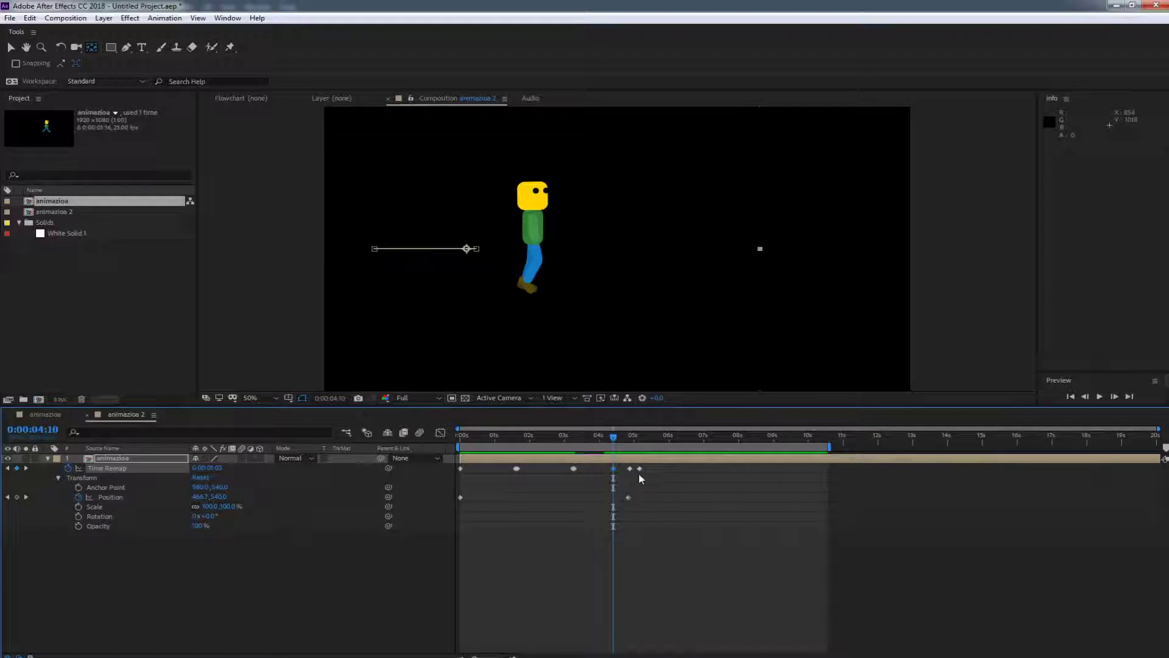
key("Page_Down")
mouse_move(640, 468)
left_mouse_down()
mouse_move(615, 469)
mouse_move(613, 501)
mouse_move(648, 476)
left_mouse_up()
key("Delete")
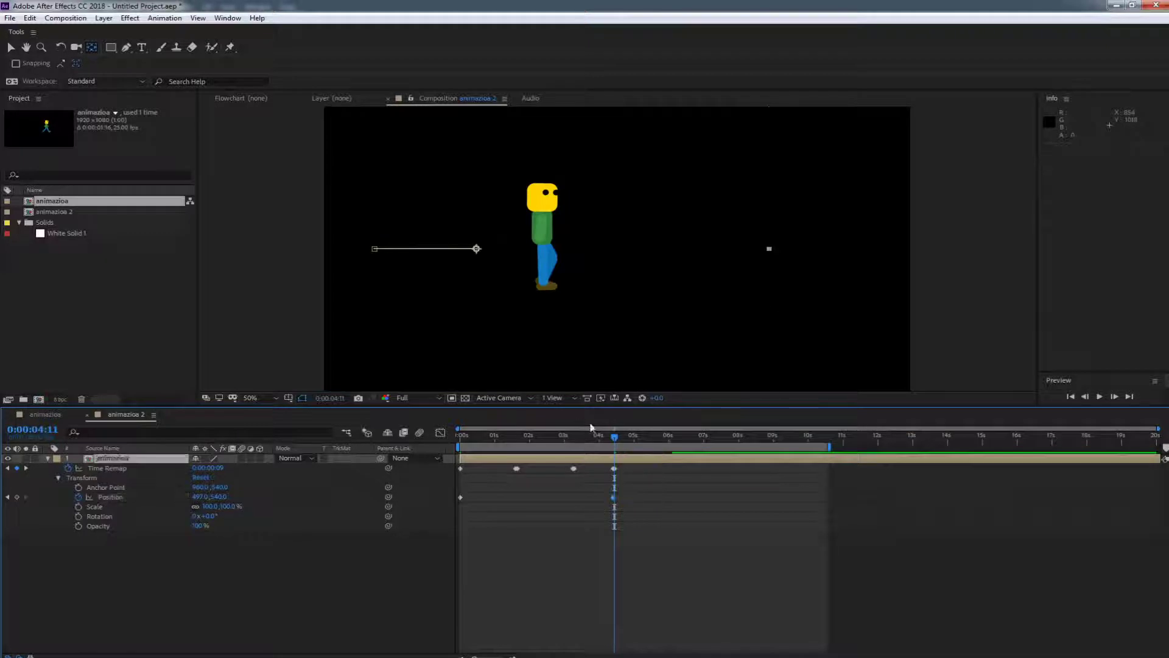
Preview the character coming to its earlier stop, starting from about 0:00:03:15.
left_click(586, 436)
key("space")
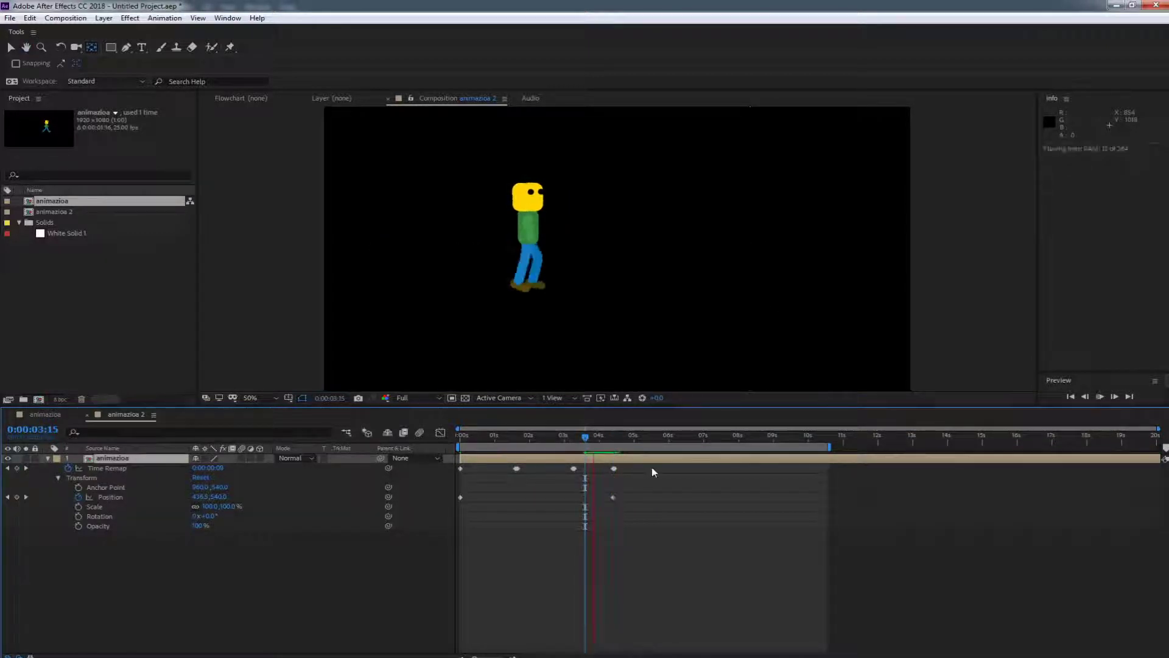
left_click(648, 439)
key("space")
key("space")
key("space")
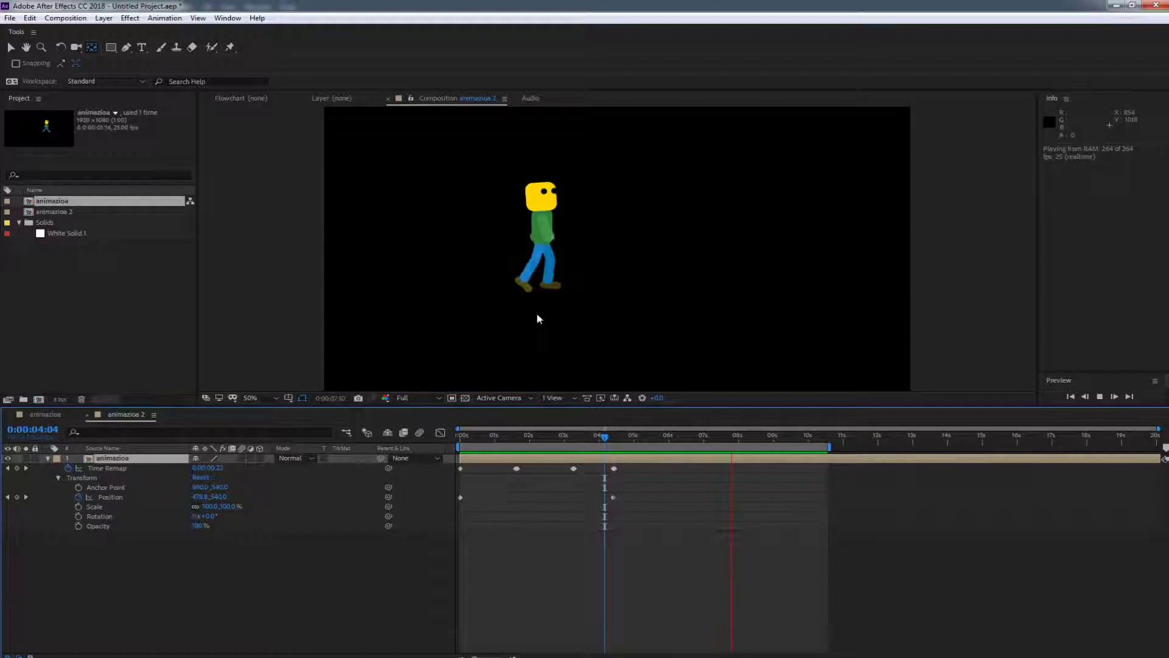
key("space")
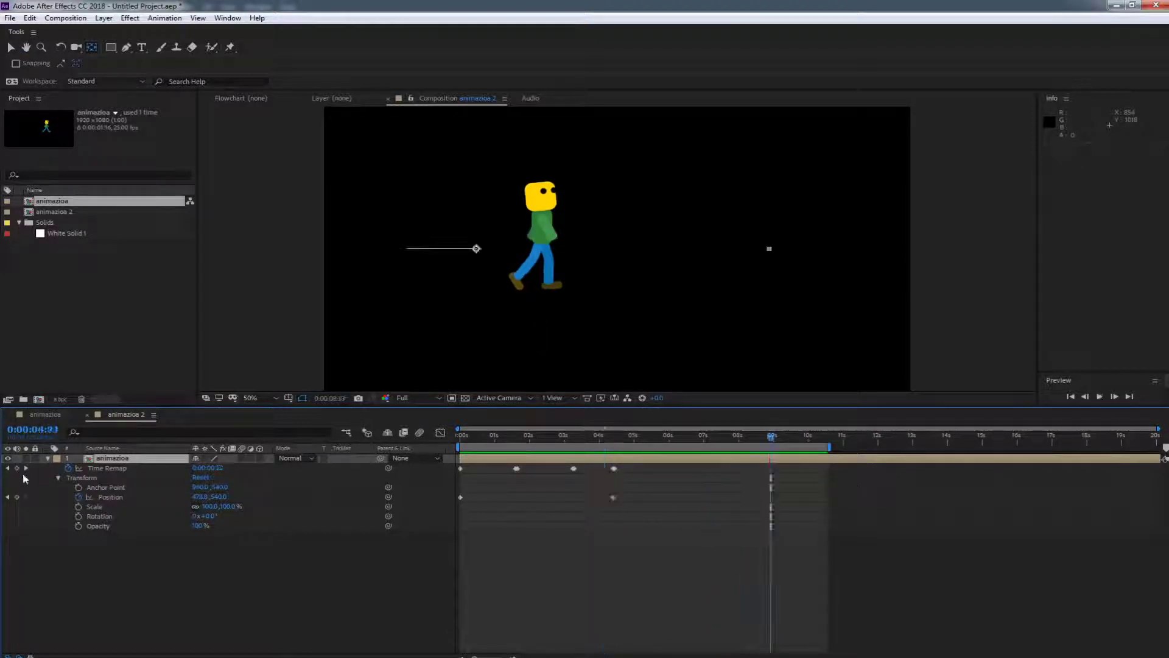
Shift the animazioa layer and its keyframes along the timeline and realign its start to 0:00:00:00.
left_click_drag(997, 458, 593, 500)
key("ctrl+z")
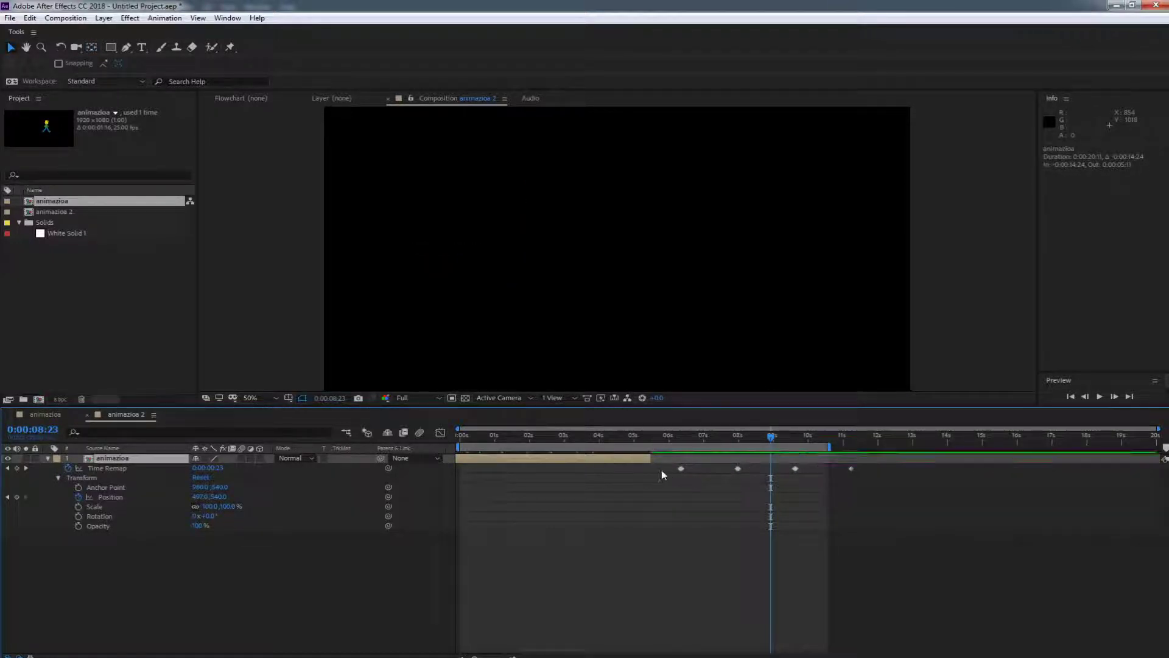
left_click_drag(657, 466, 924, 474)
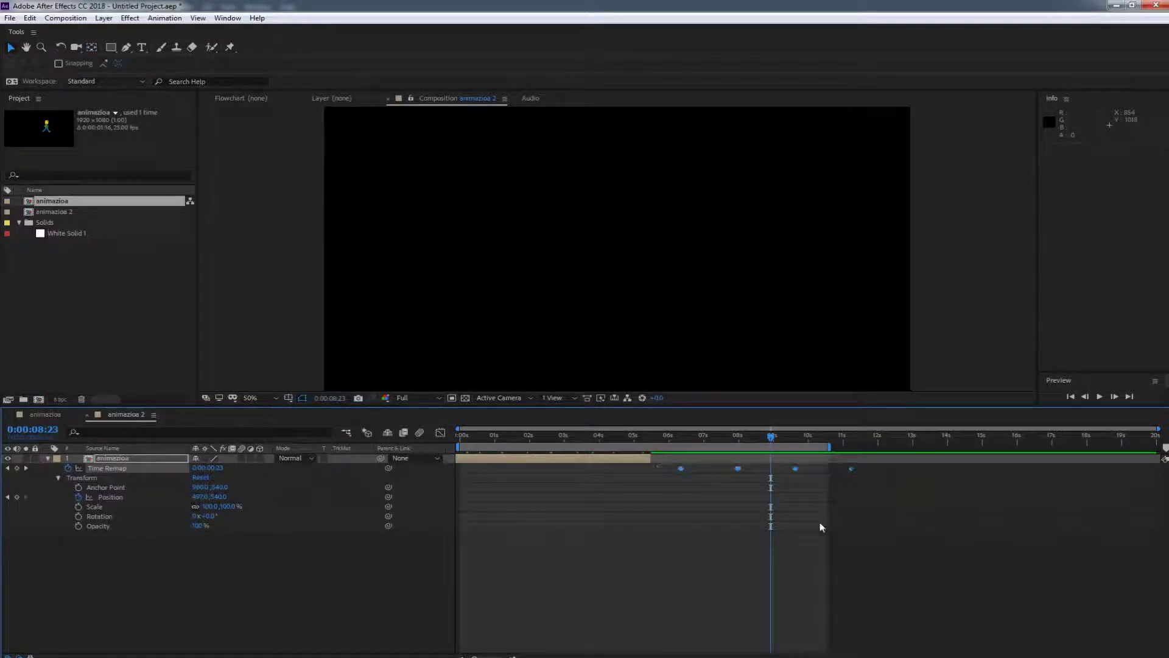
left_click(747, 532)
left_click_drag(587, 459, 1118, 456)
left_click_drag(529, 435, 214, 439)
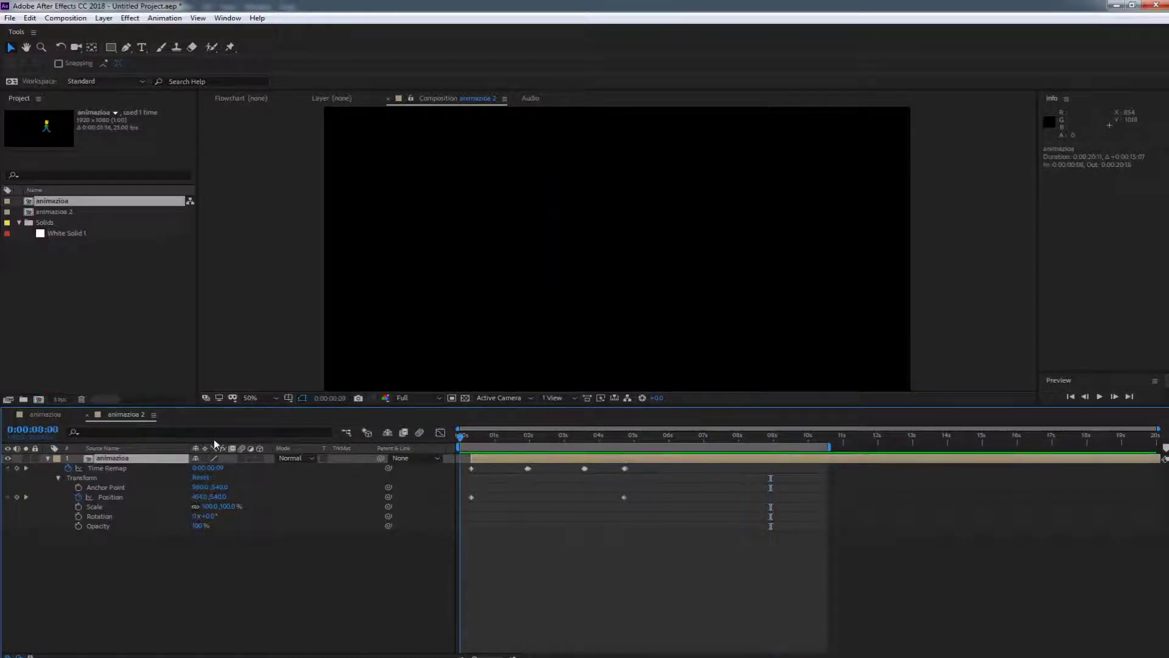
key("bracketleft")
key("space")
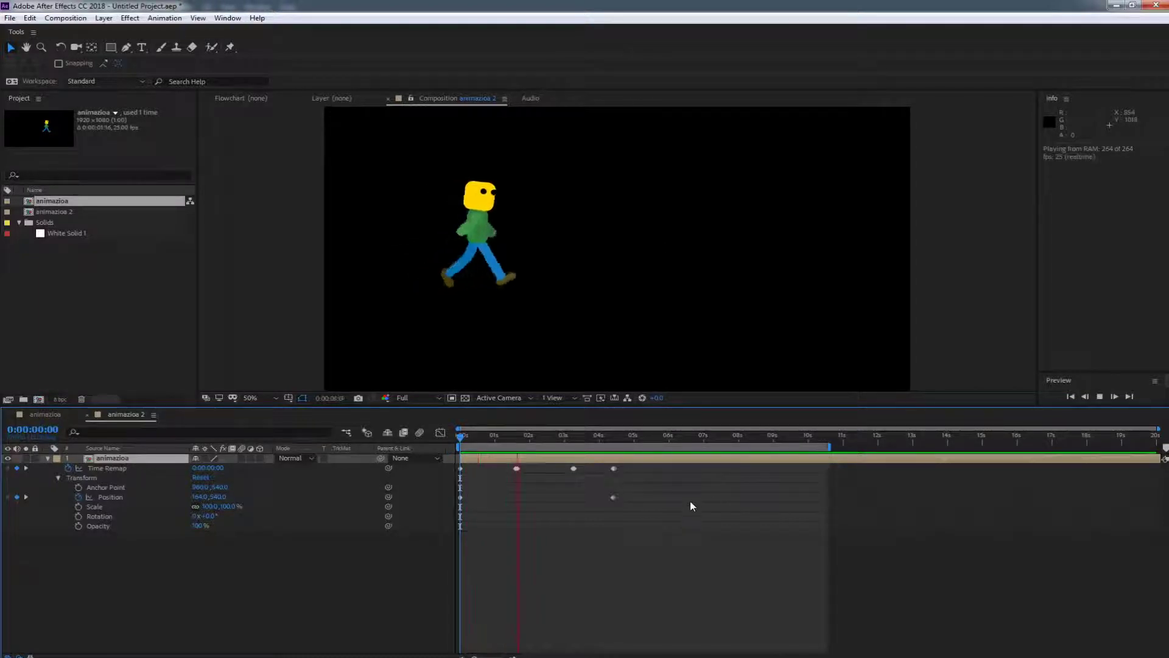
key("space")
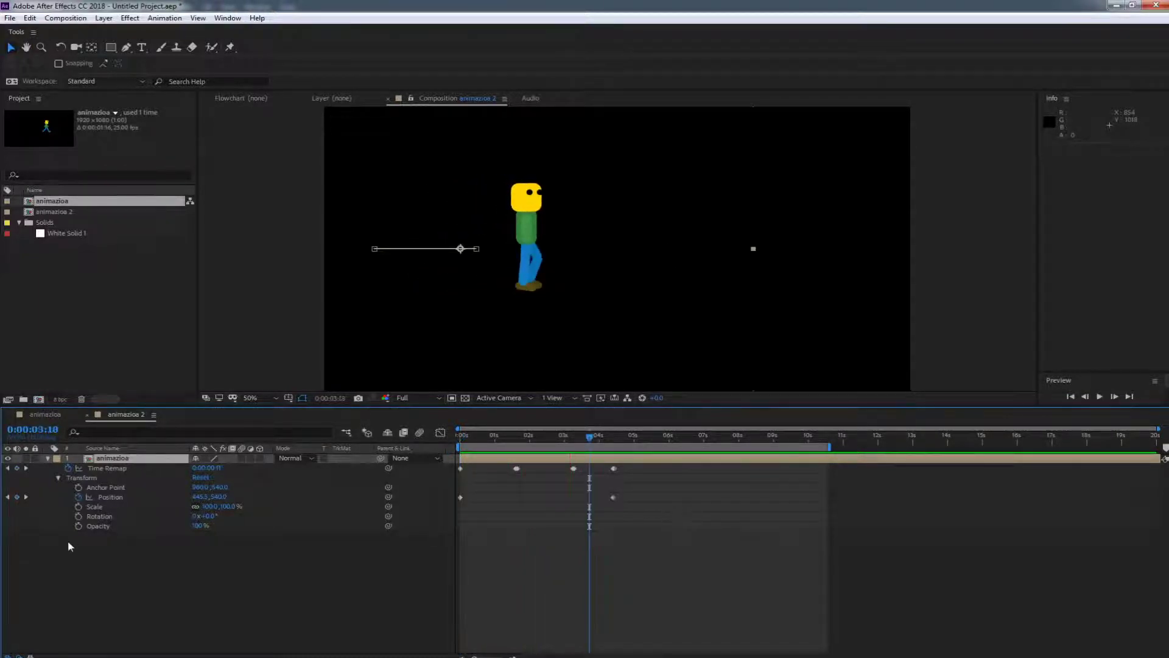
Delete all Time Remap keyframes after 0:00:01:15, keeping only the two of the first walk cycle.
left_click(513, 657)
left_click(513, 657)
left_click_drag(553, 593, 1104, 622)
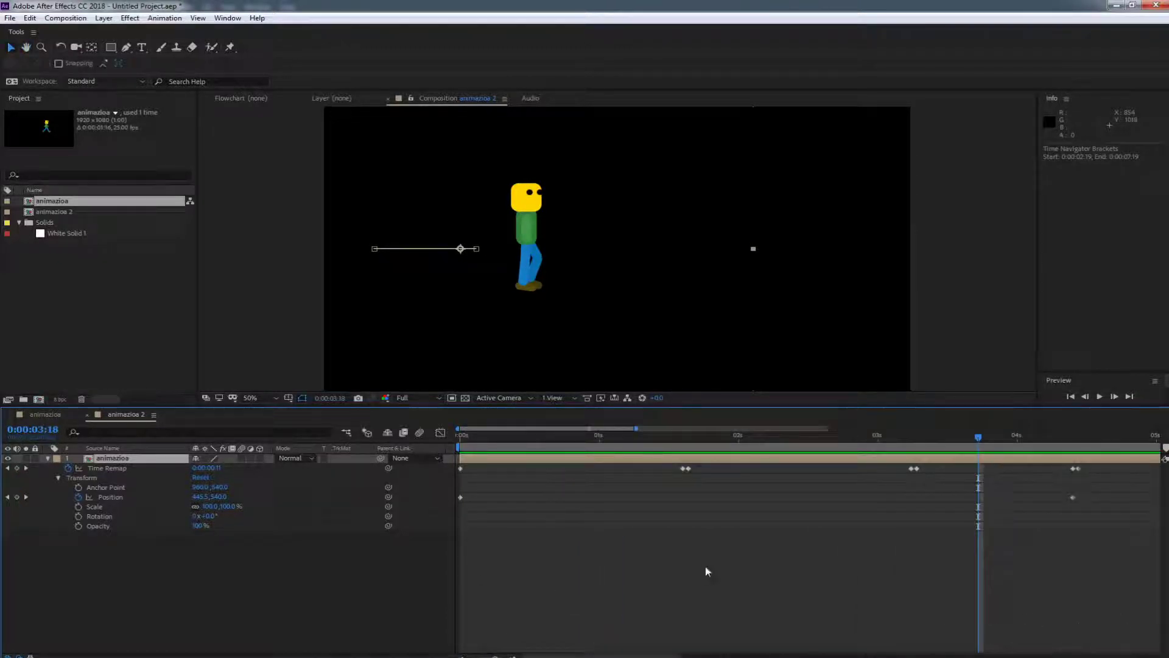
key("minus")
left_click(765, 469)
left_click_drag(766, 473, 566, 481)
key("Delete")
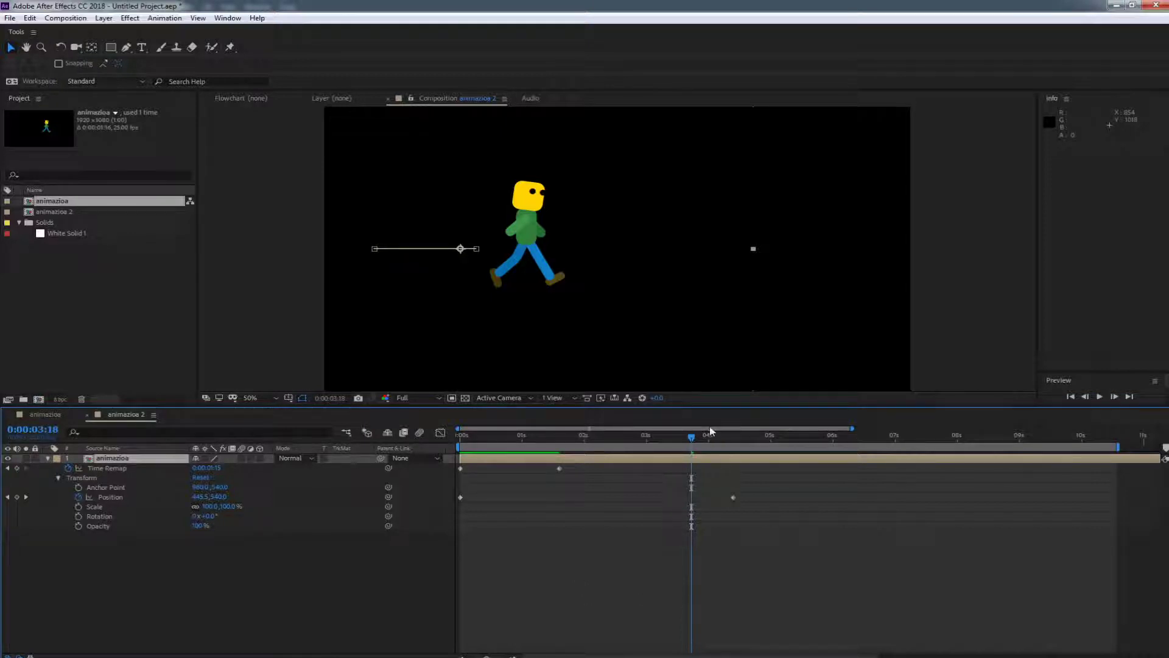
Preview the single walk cycle from 0:00:00:00 to its closing Time Remap keyframe at 0:00:01:15.
left_click_drag(502, 439, 448, 441)
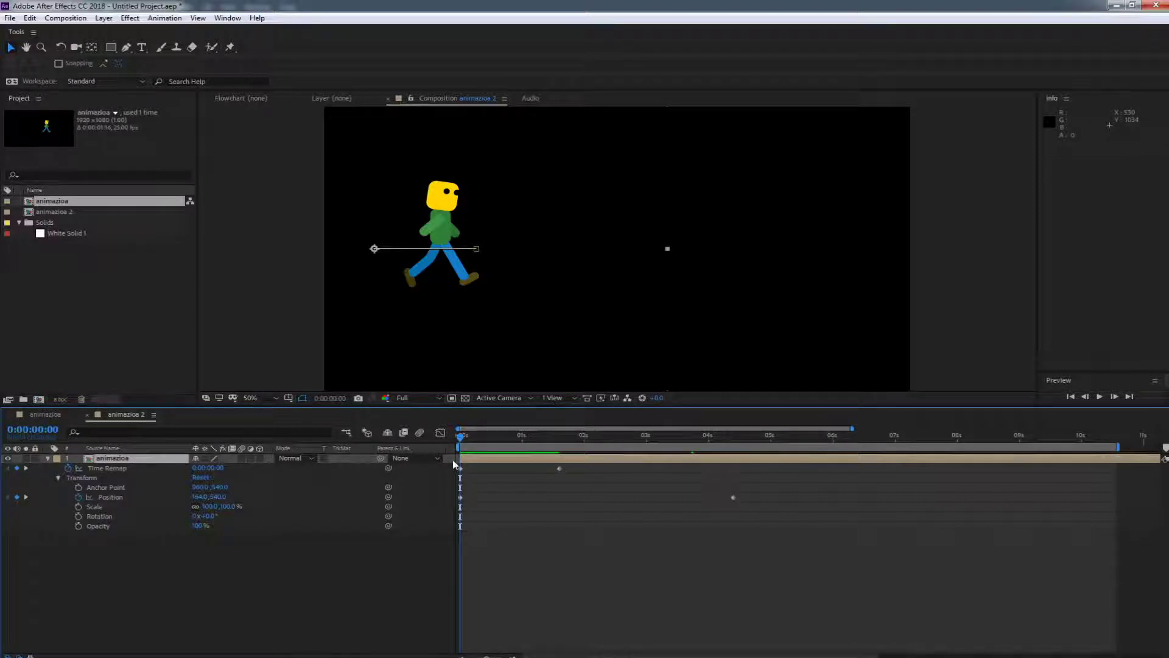
left_click_drag(460, 437, 423, 474)
key("space")
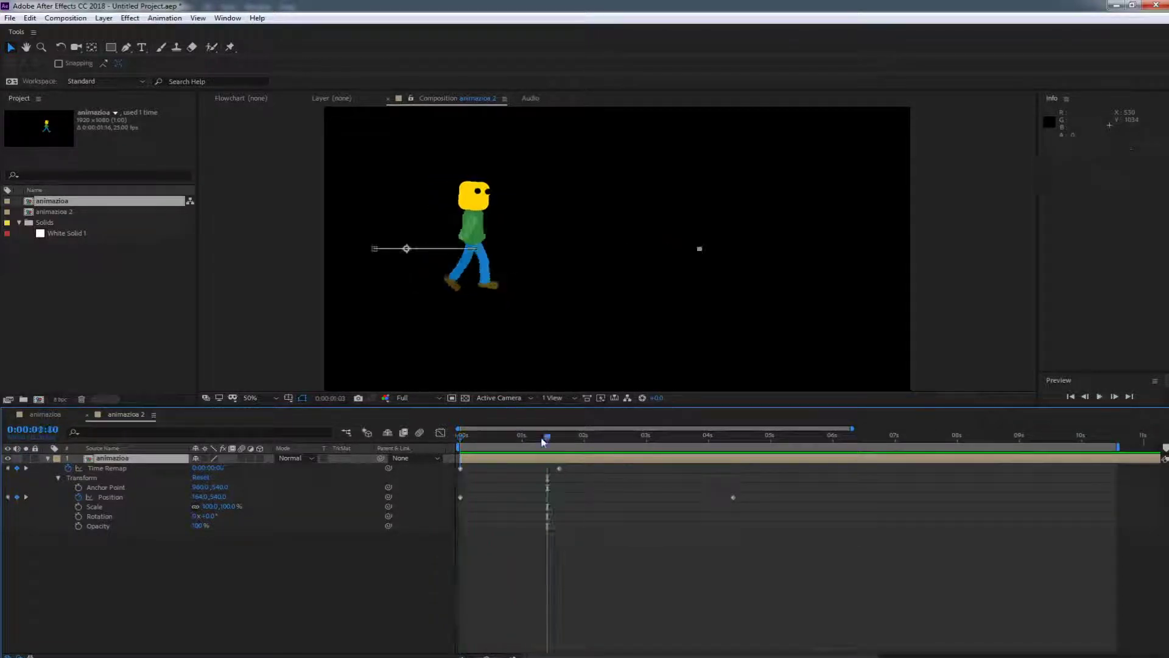
key("space")
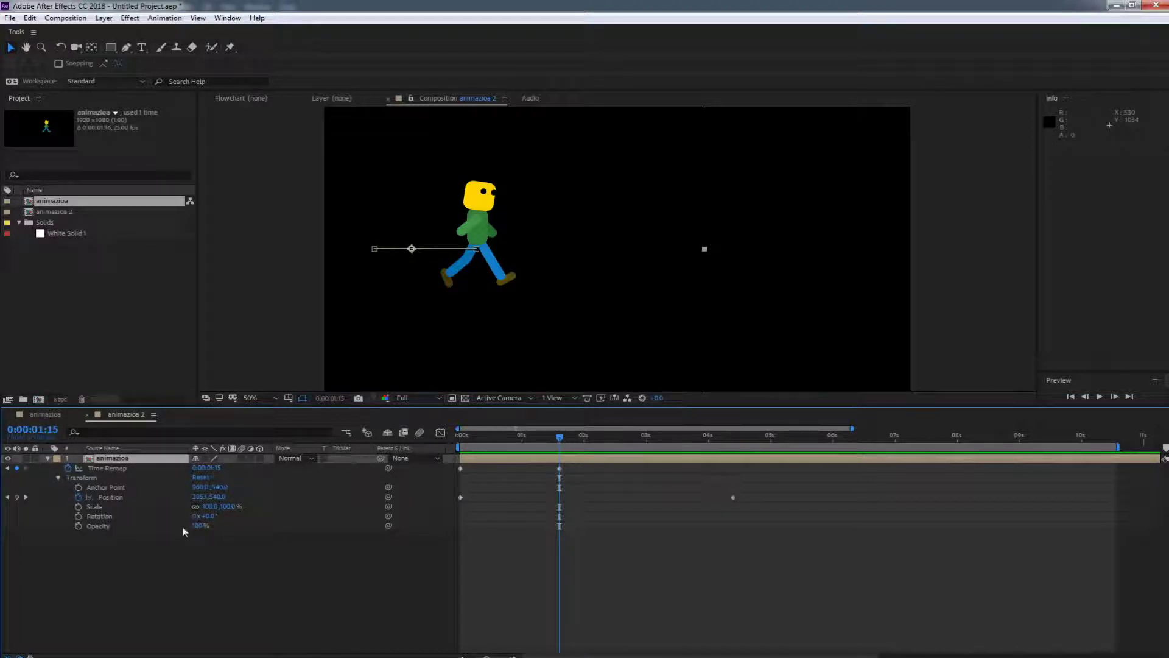
Add the expression loopOut("cycle") to the animazioa layer's Time Remap and preview the looping walk from the start.
left_click(67, 469, "alt")
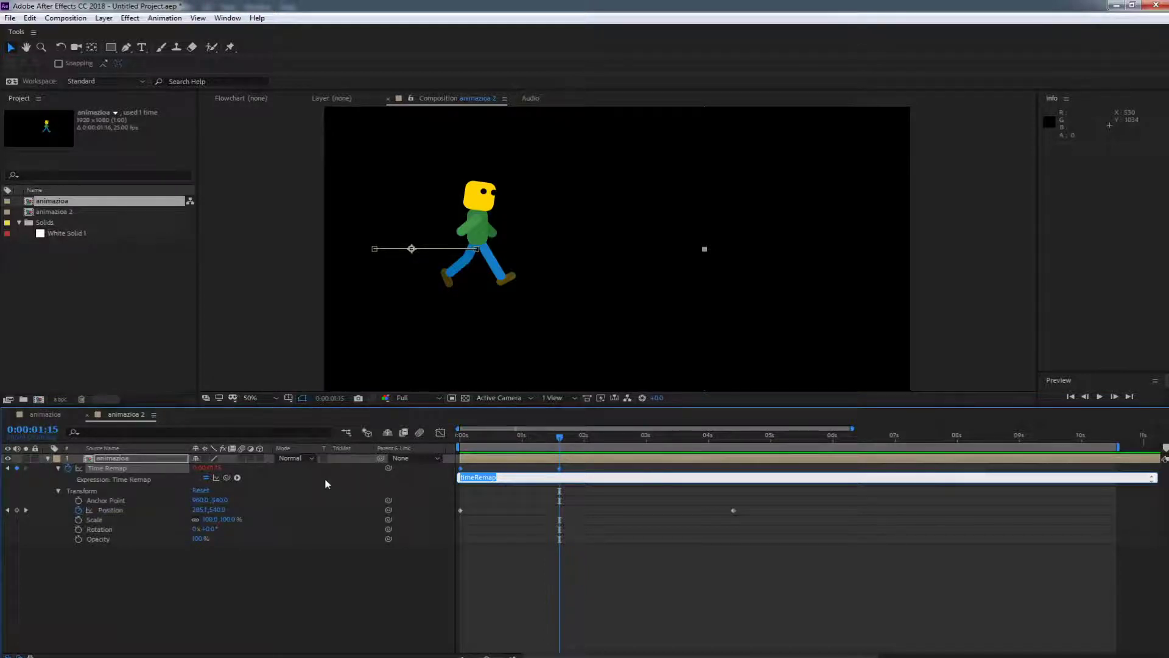
key("BackSpace")
type("loopOut(\"cycle\")")
left_click(510, 513)
key("Home")
key("space")
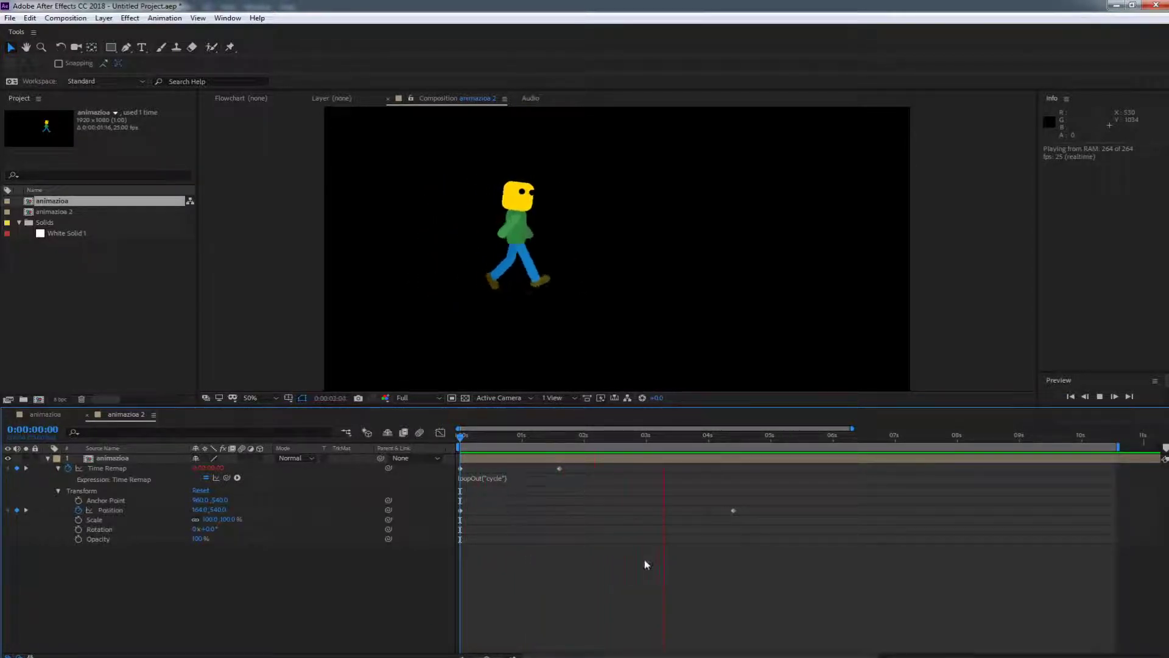
left_click(487, 479)
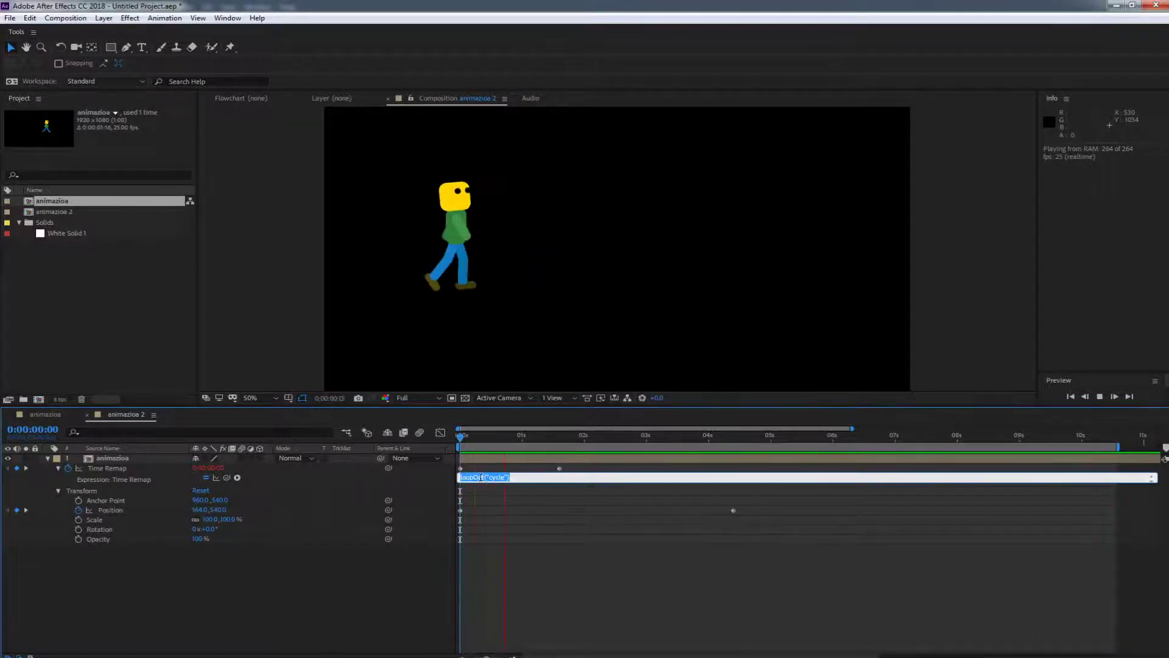
left_click(589, 539)
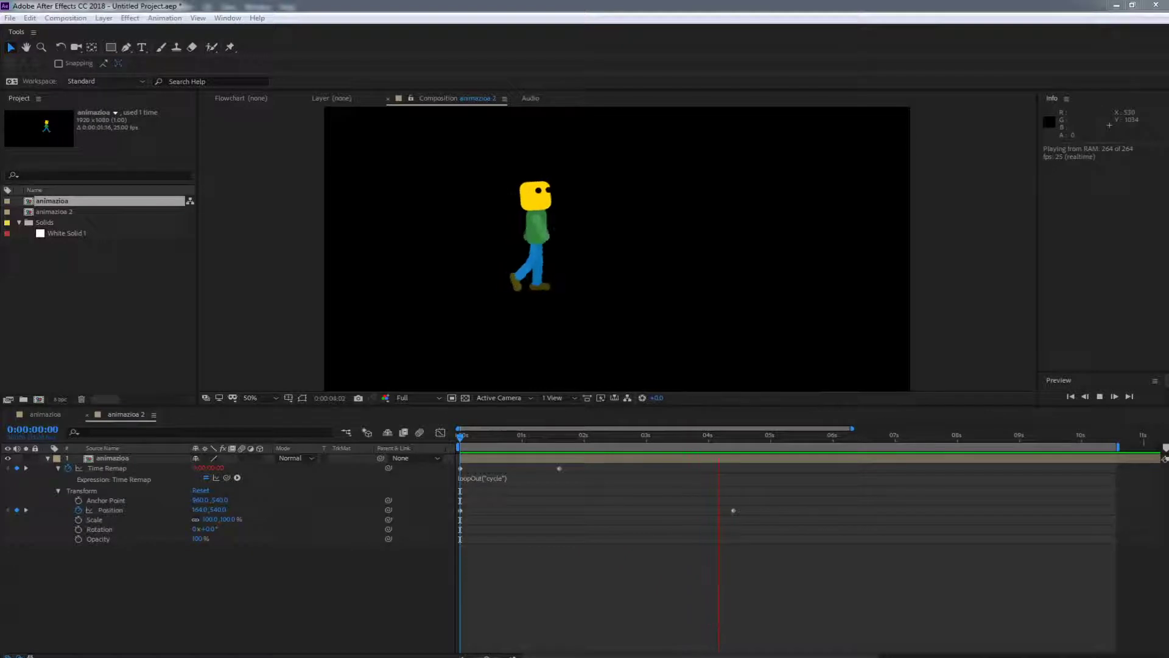
Change the Time Remap expression to loopOut("pingpong") and preview the walk.
left_click(496, 477)
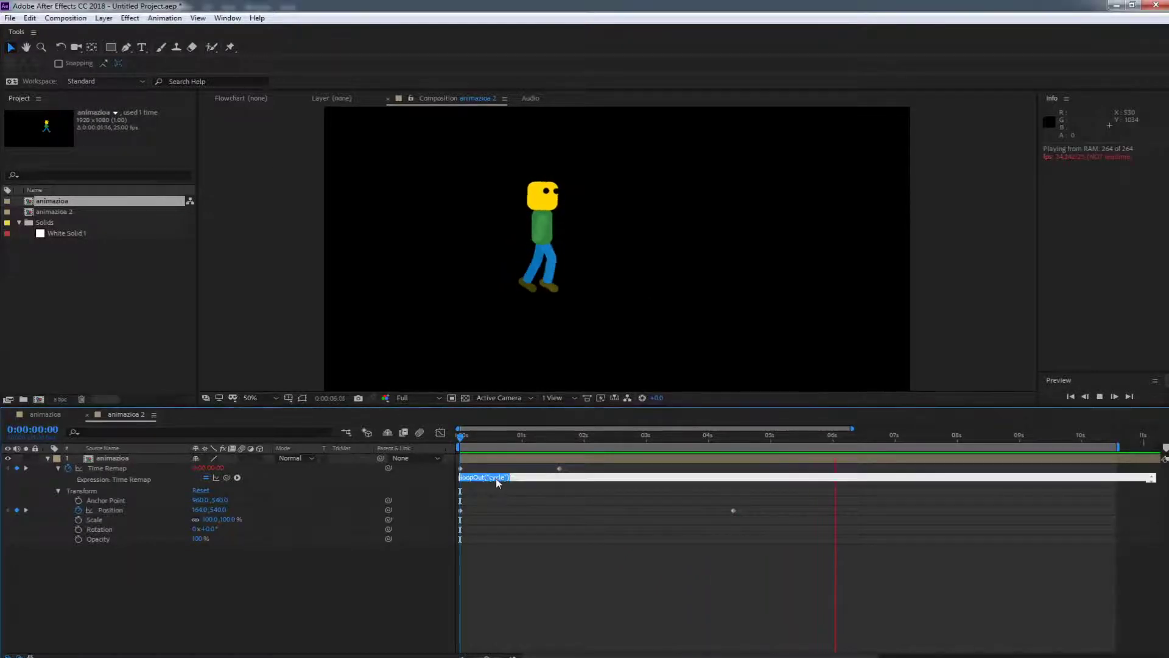
key("BackSpace")
key("BackSpace")
type("pingpong")
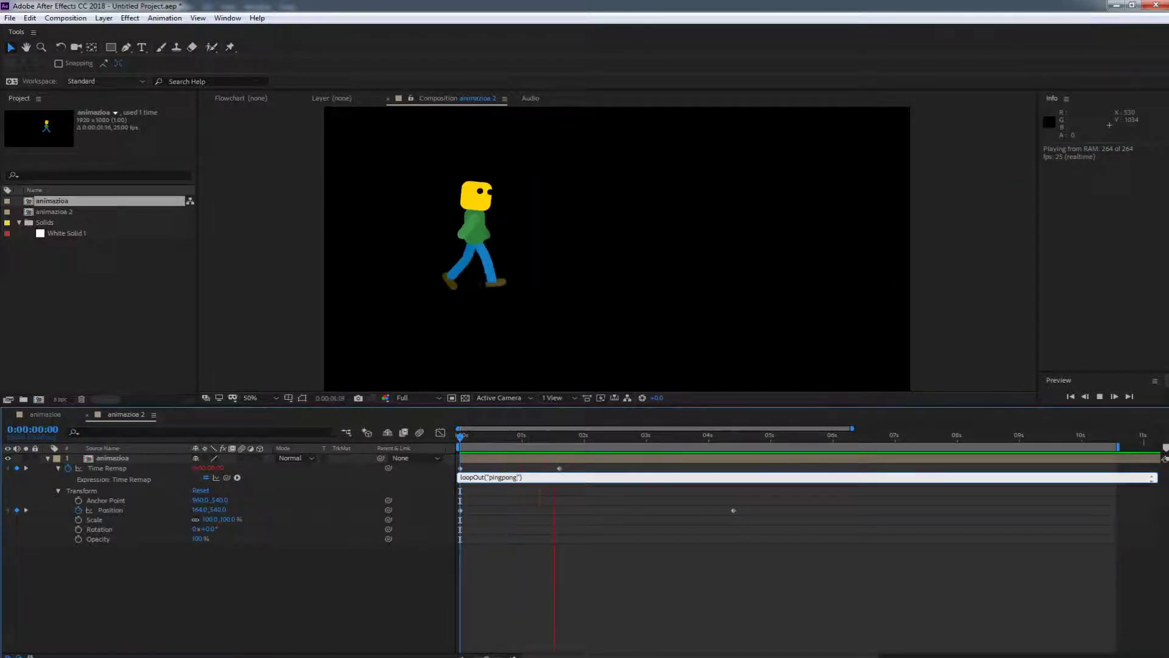
left_click(655, 535)
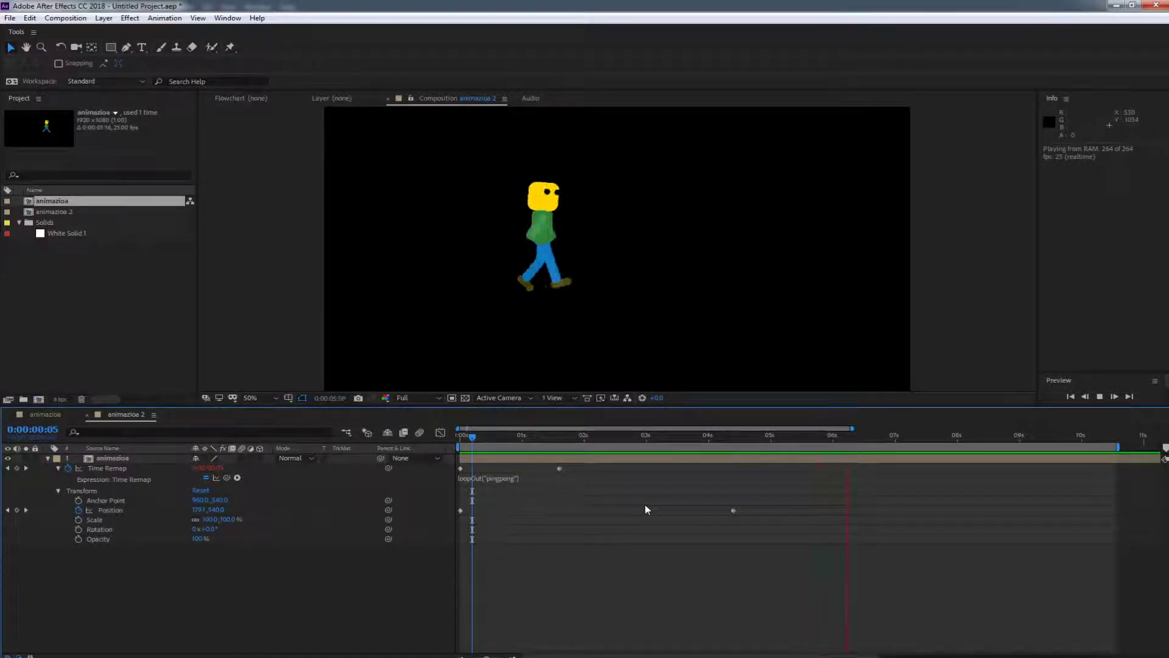
key("space")
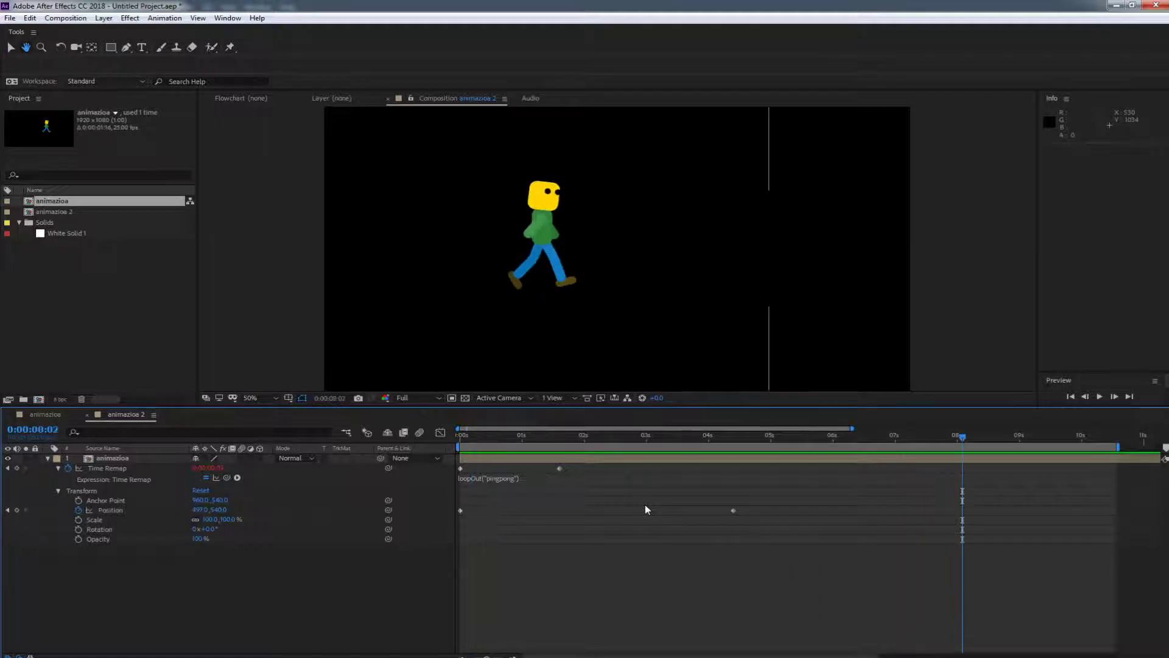
Open the animazioa composition, show the Rotation keyframes of all 12 layers, and play through the walk cycle.
double_click(491, 461)
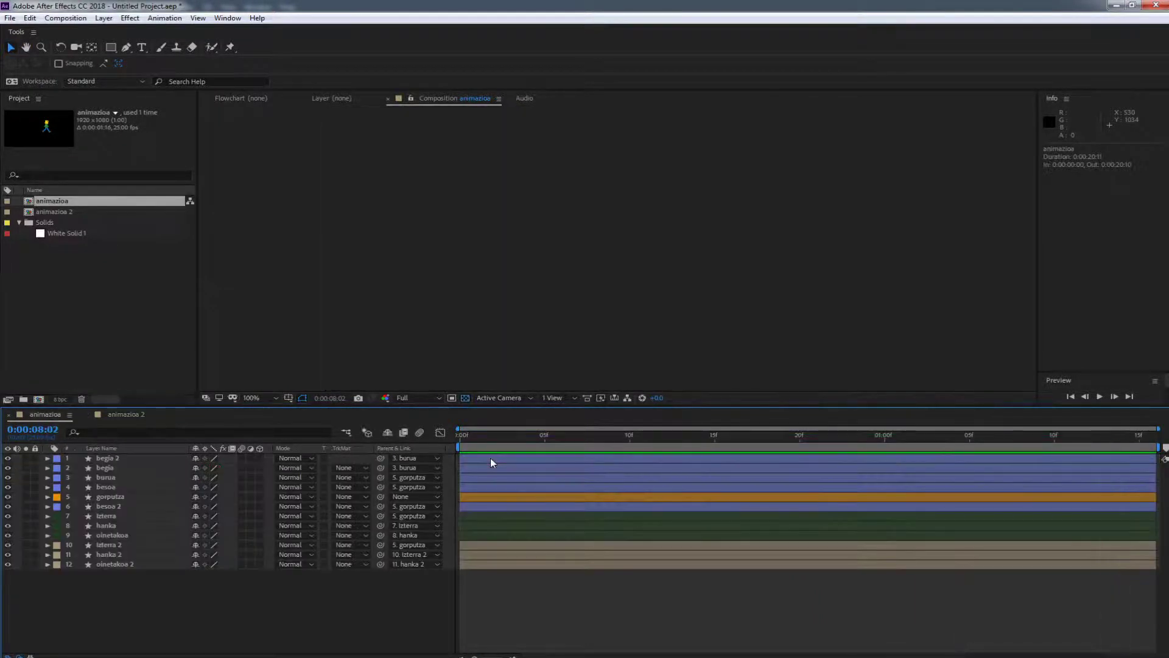
left_click(95, 460)
left_click(106, 567, "shift")
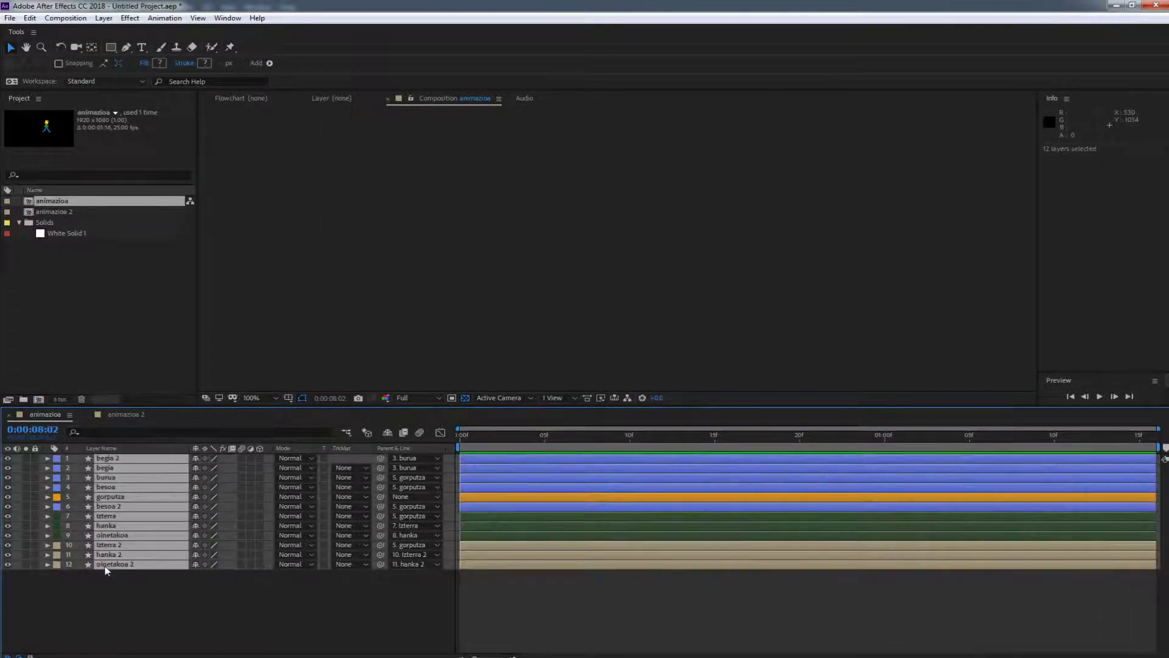
key("r")
left_click_drag(455, 439, 1157, 443)
key("space")
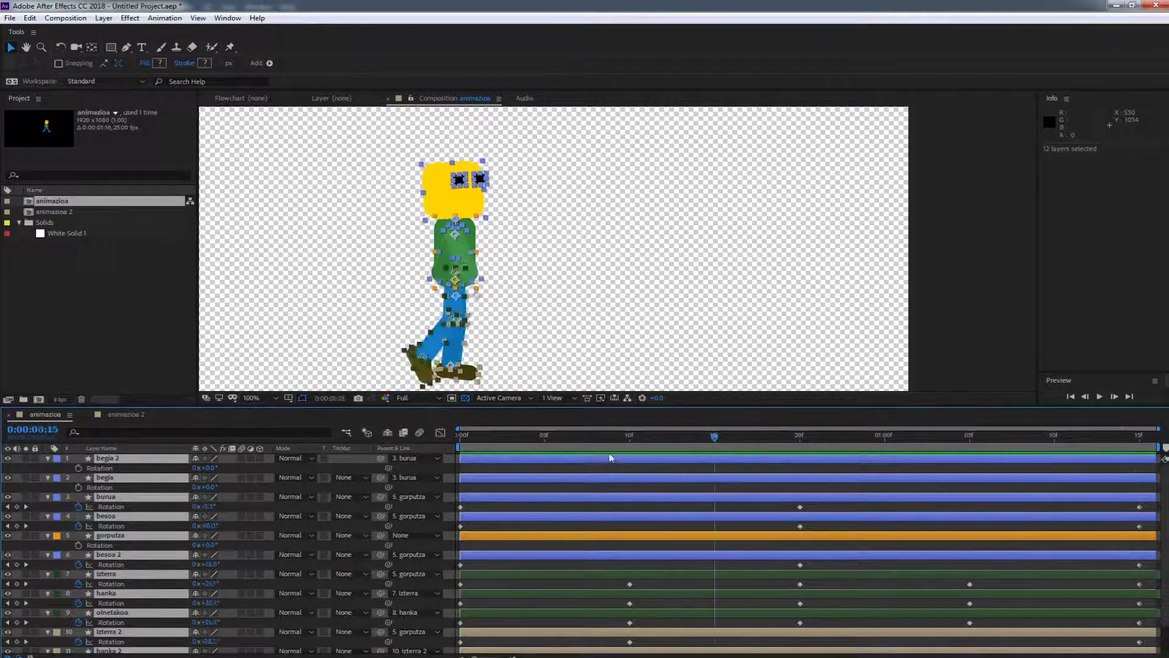
key("space")
Return to the animazioa 2 composition, preview the ping-pong looped walk, and go back to 0:00:00:00.
left_click(124, 415)
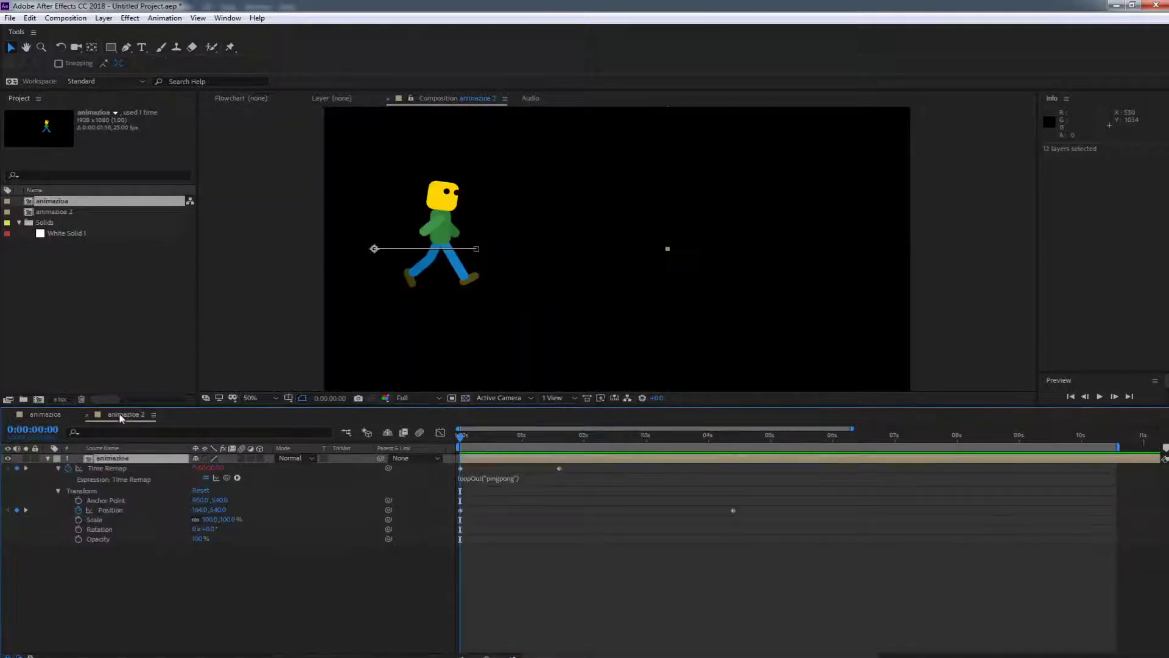
key("space")
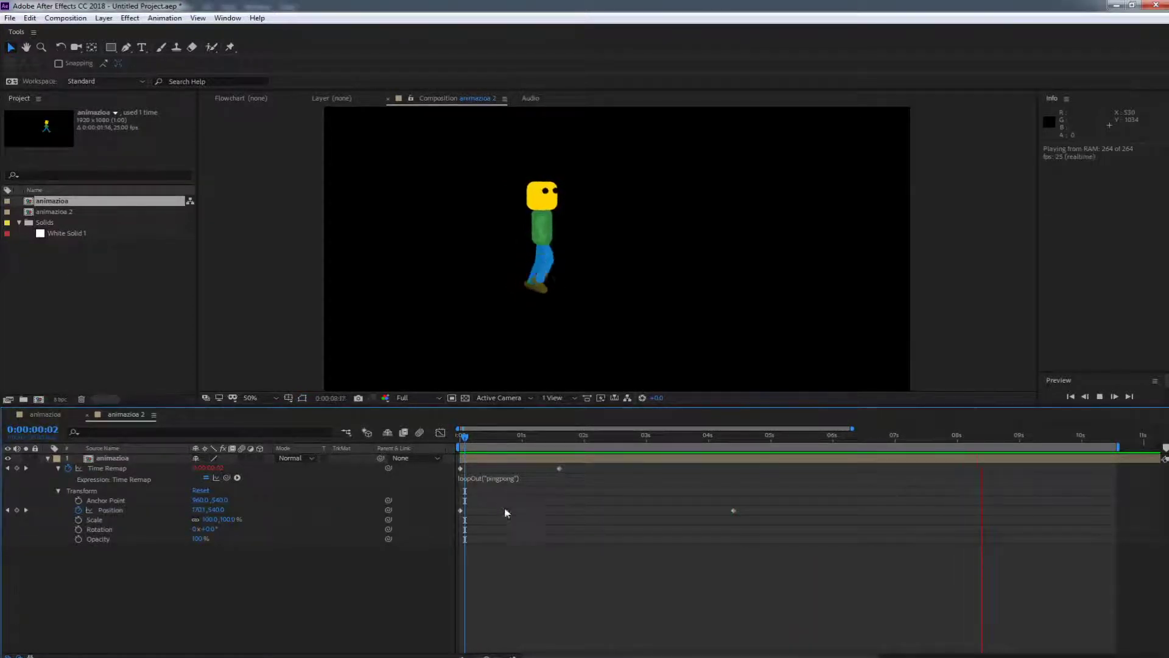
left_click_drag(544, 438, 346, 439)
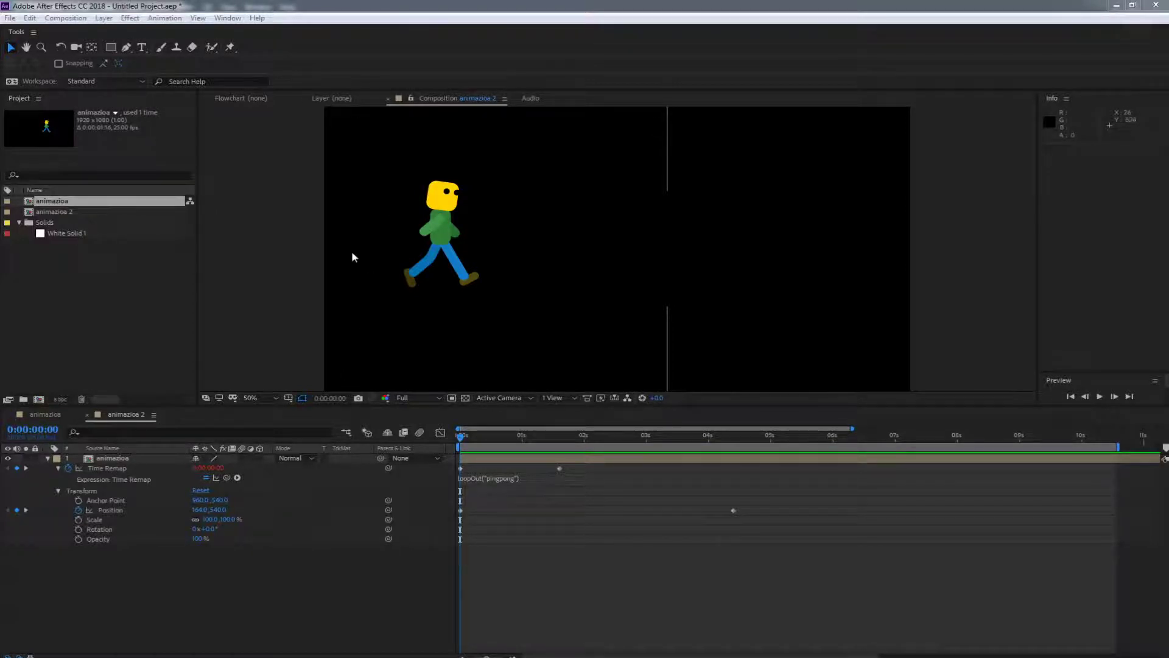
left_click_drag(477, 437, 353, 451)
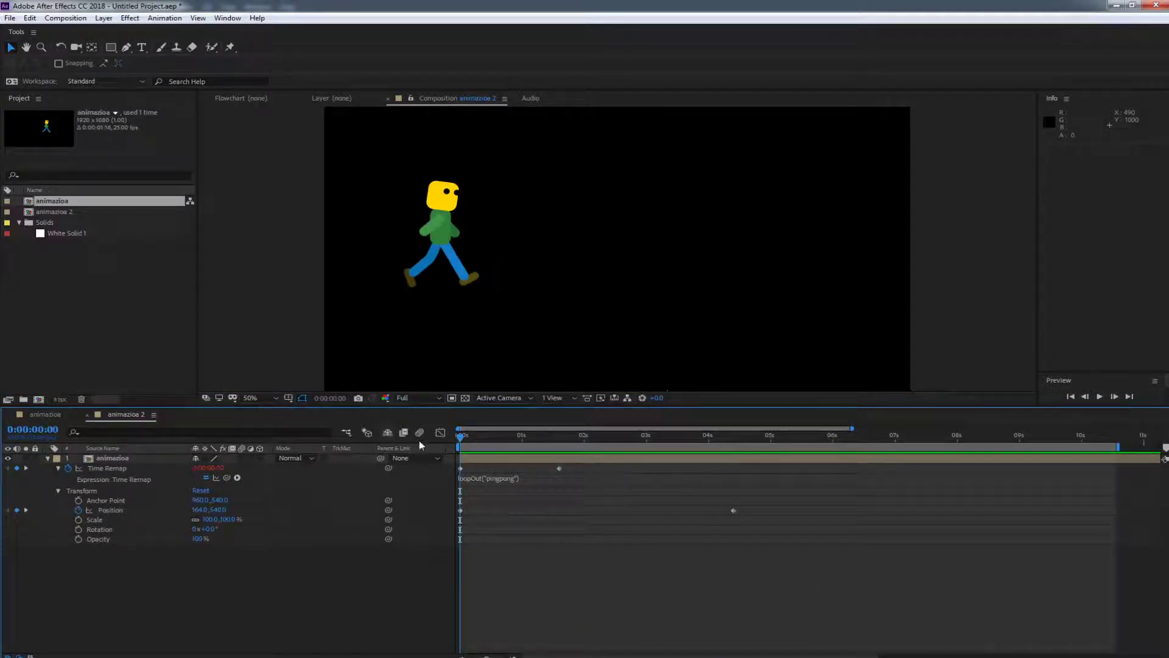
left_click_drag(454, 445, 426, 442)
Save the project as ANIMAZIOA in the VIDEOTUTORIALES > IKASGAIAK > 10. ZUZENEKO IKASGAIA folder on the BALALAIKA FILMS (M:) drive.
left_click(9, 18)
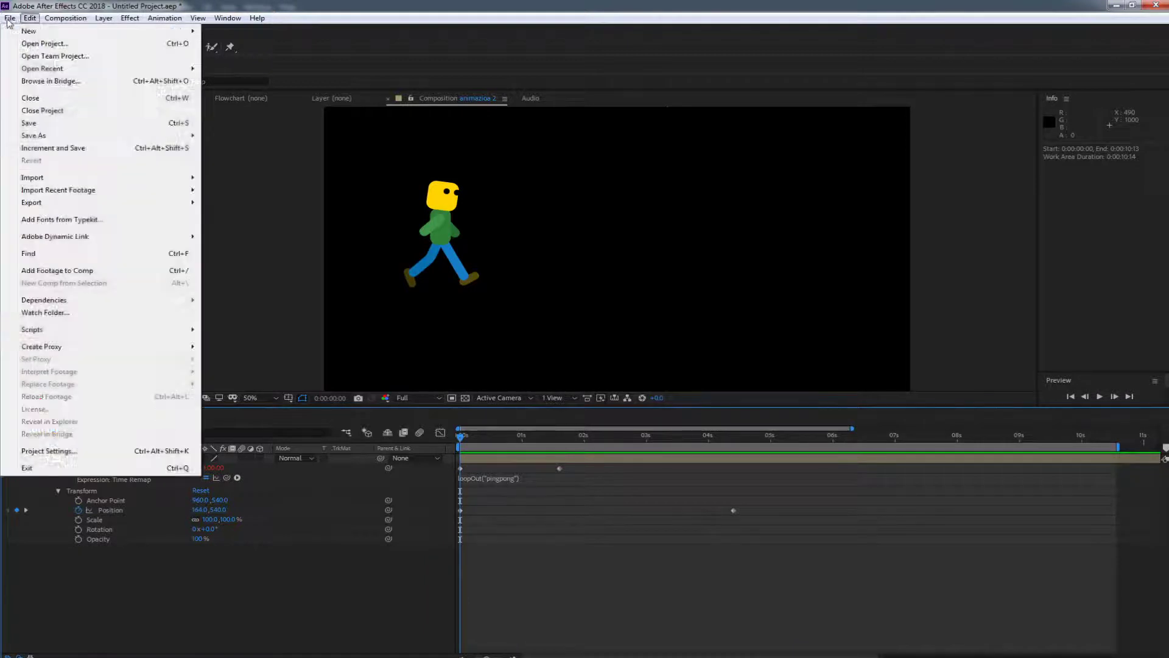
key("Left")
mouse_move(9, 18)
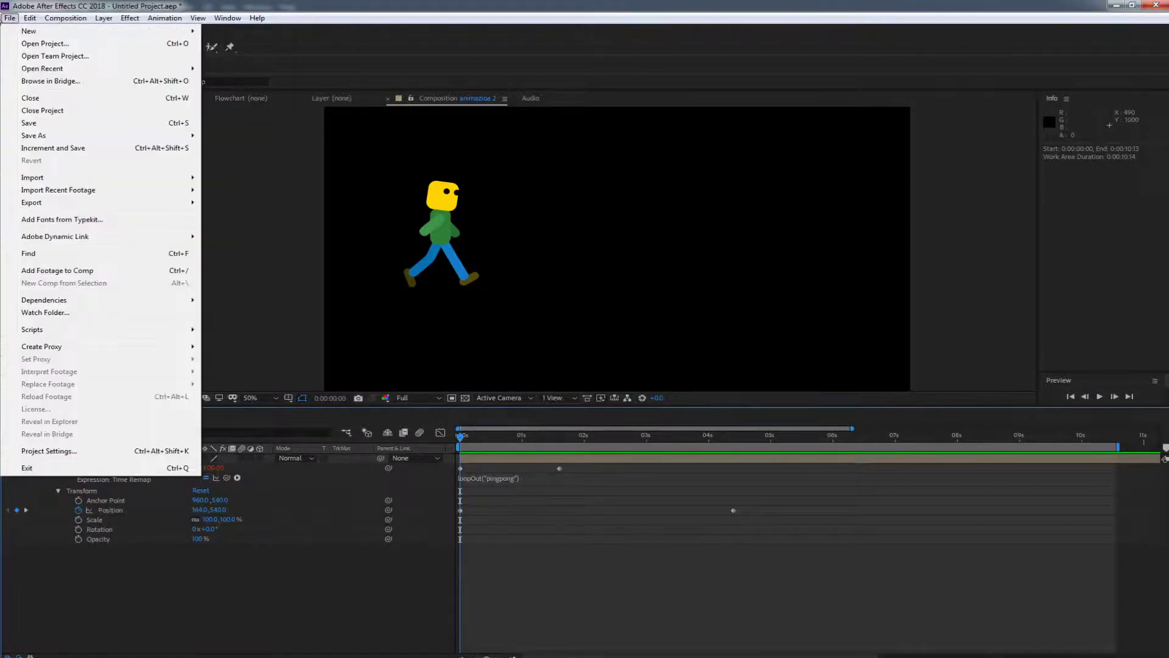
mouse_move(152, 138)
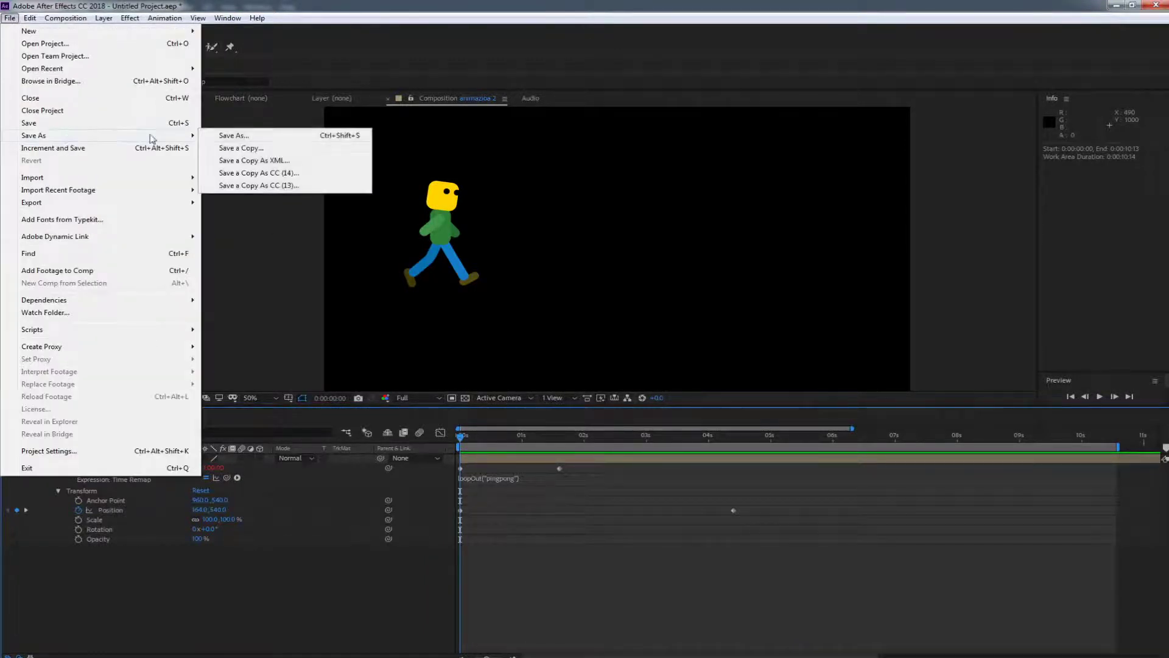
left_click(266, 138)
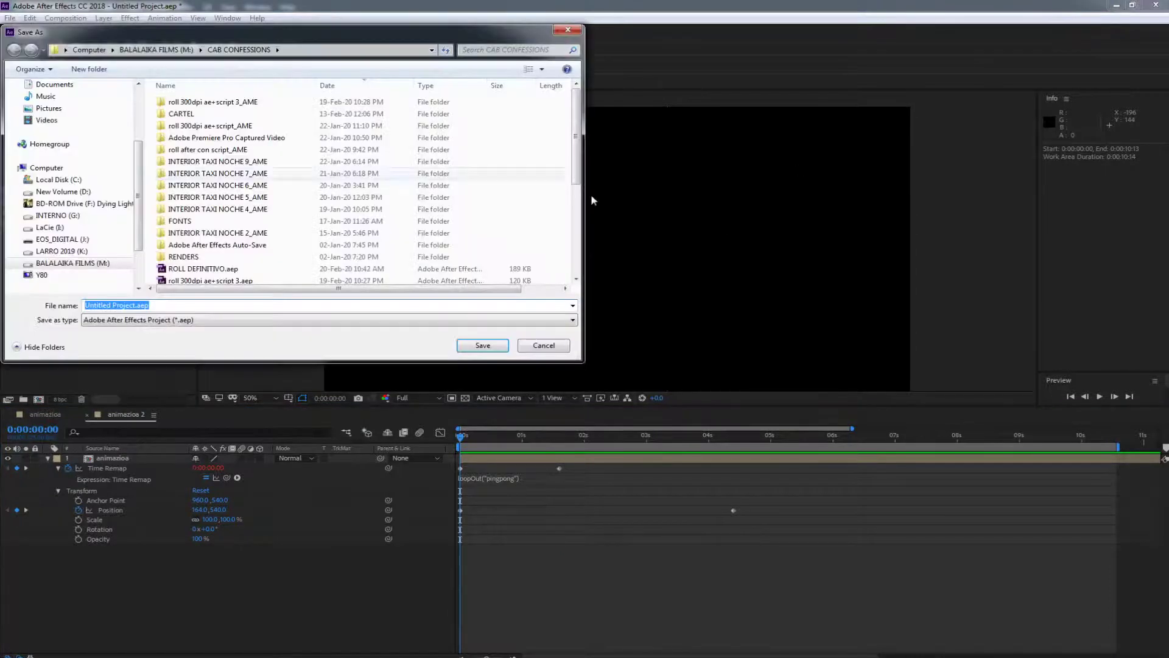
left_click(155, 49)
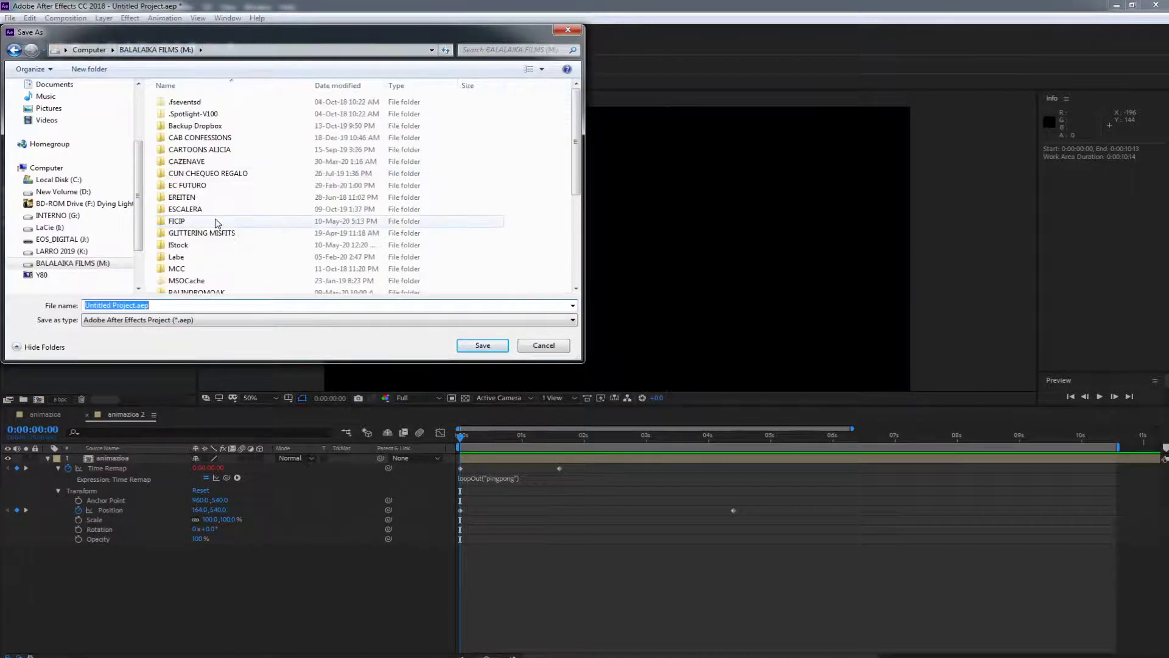
scroll(201, 284, "down", 4)
double_click(197, 291)
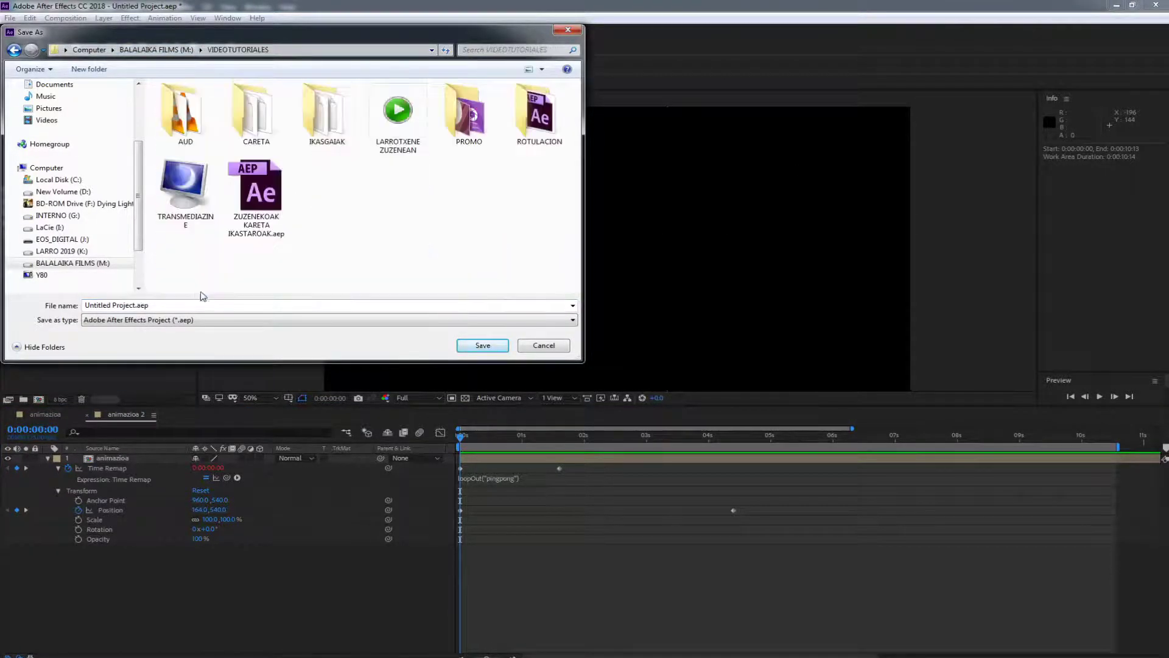
double_click(326, 141)
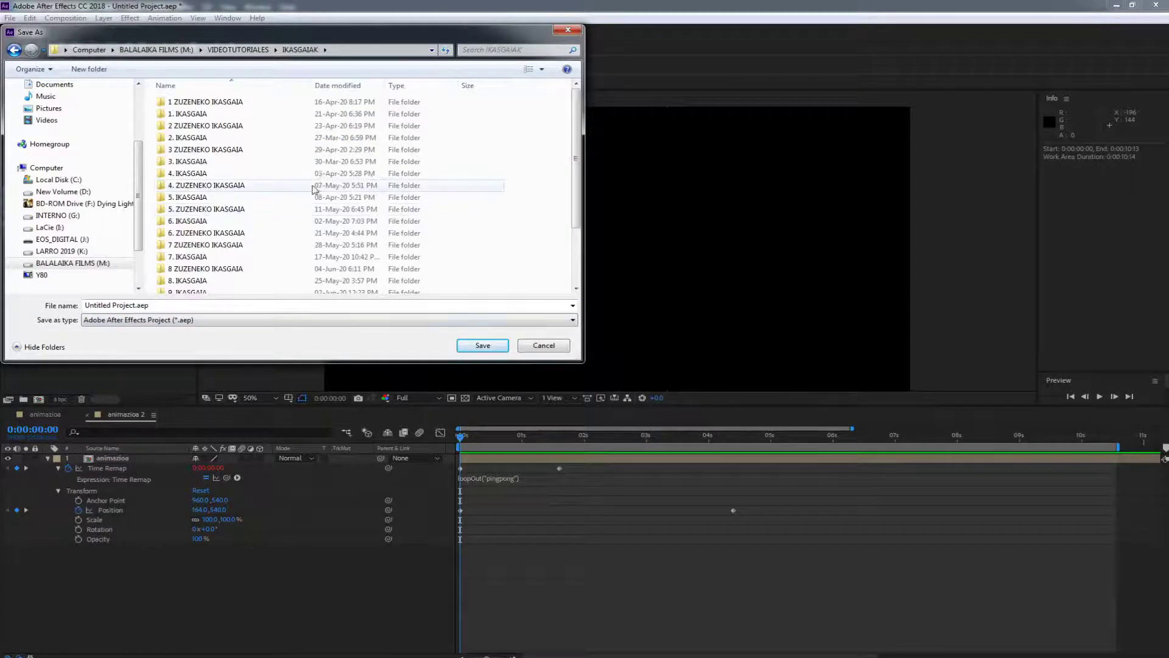
scroll(188, 268, "down", 3)
double_click(200, 251)
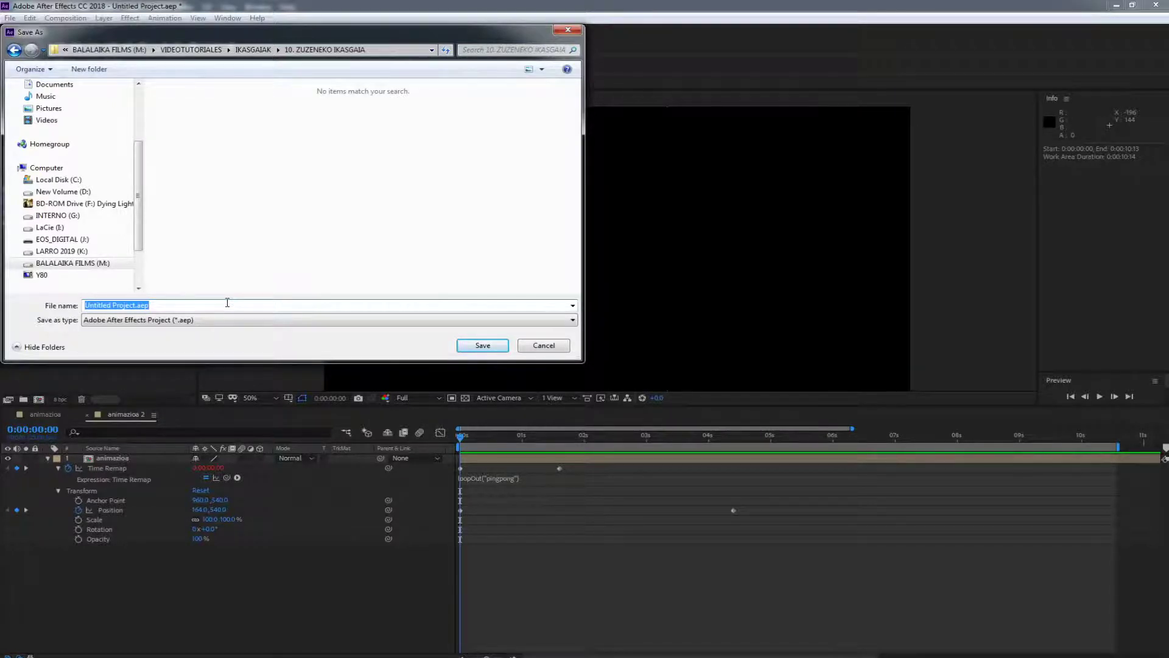
type("ANIMAZIOA")
key("Return")
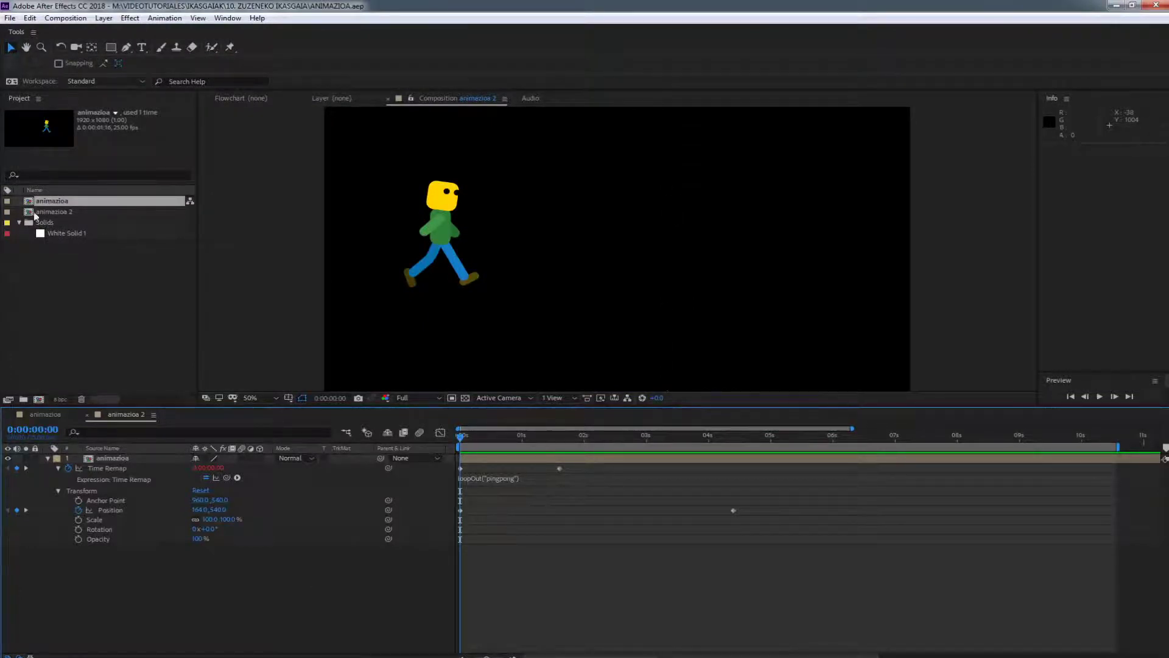
Open La naranja.mp4 in VLC media player, leave full screen, and lower the volume to 22%.
left_click_drag(489, 440, 458, 436)
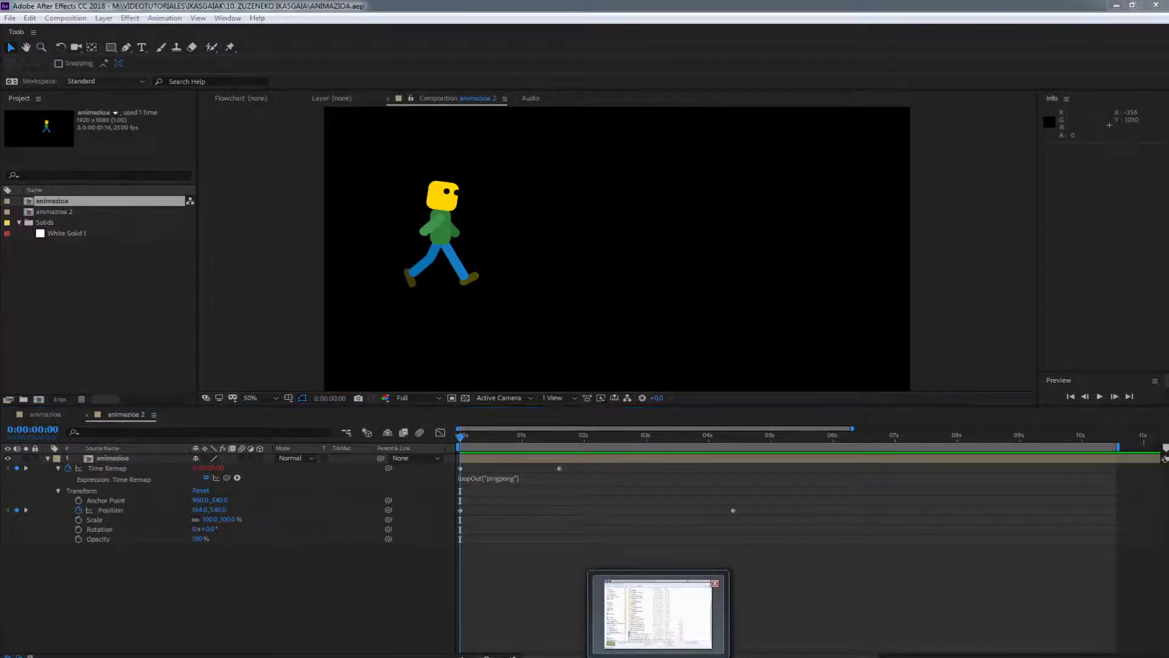
left_click(658, 656)
left_click_drag(749, 192, 0, 117)
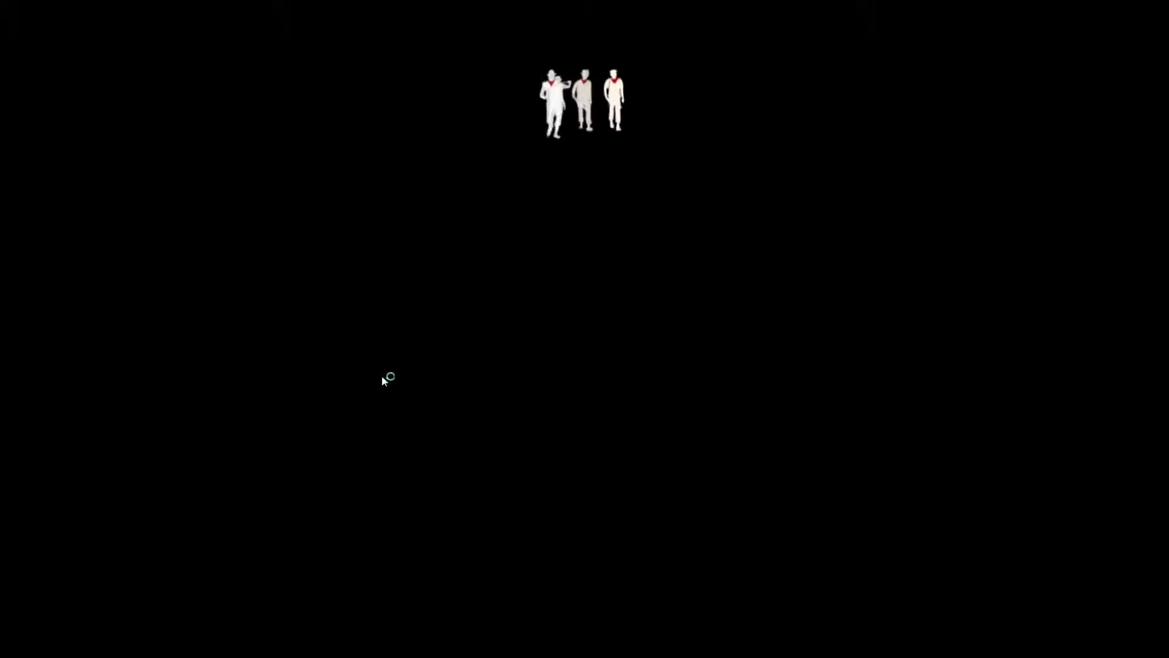
key("Escape")
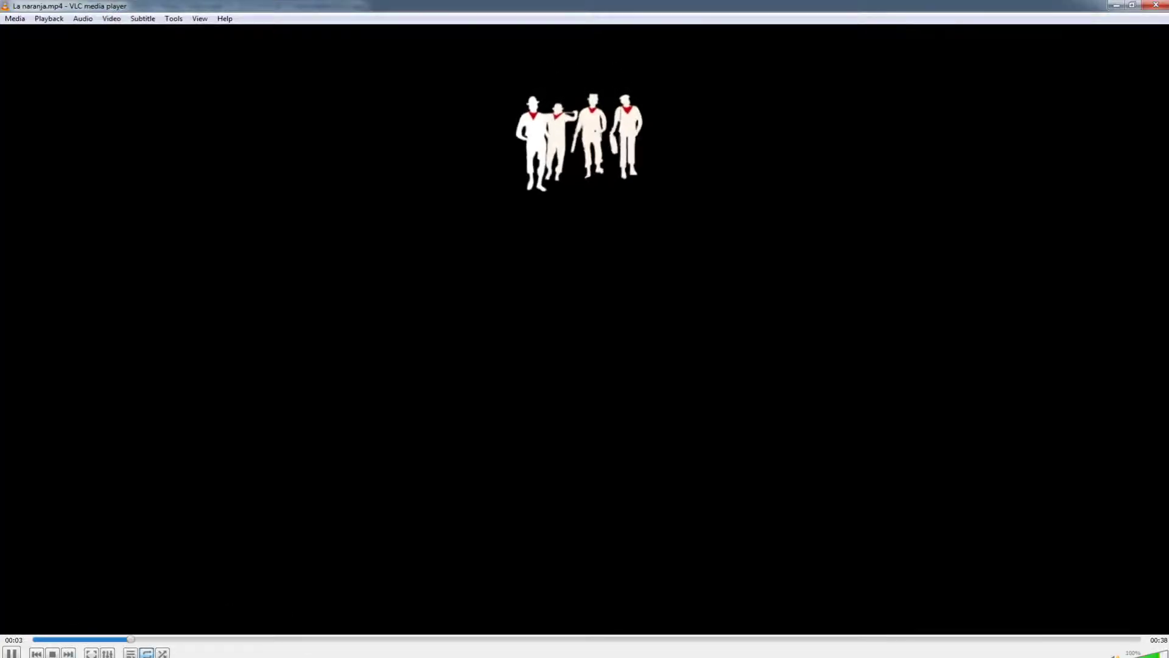
left_click_drag(1133, 657, 1127, 656)
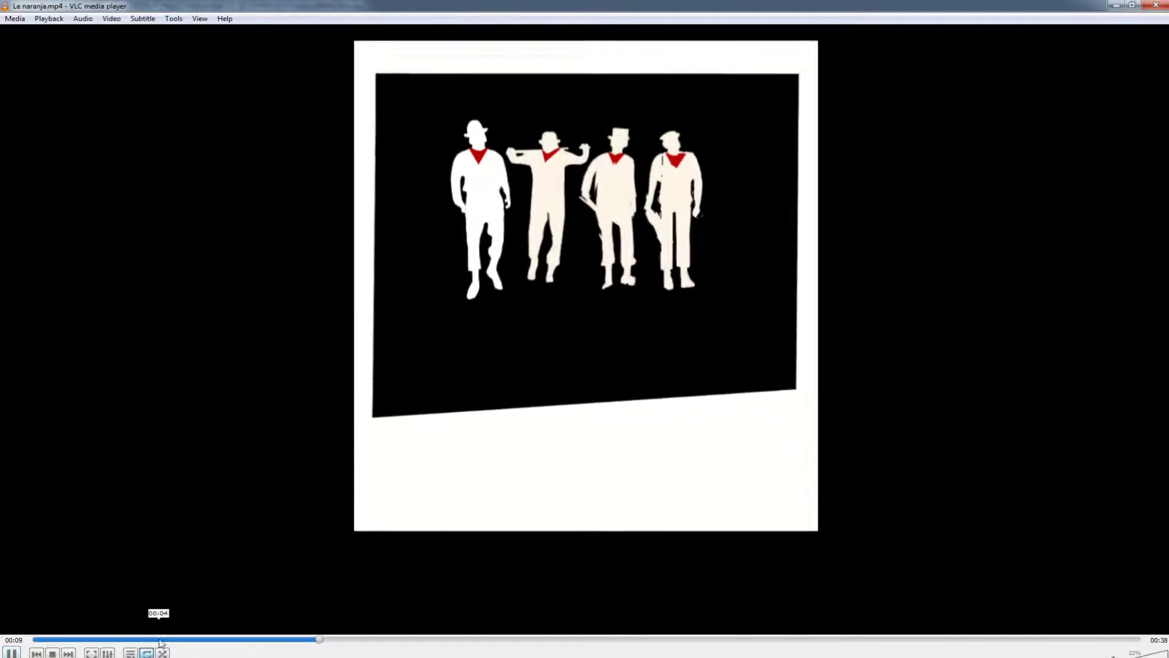
Examine how the four silhouettes walk forward from about 00:02 to 00:07, pausing along the way, and go back to about 00:02.
left_click(91, 639)
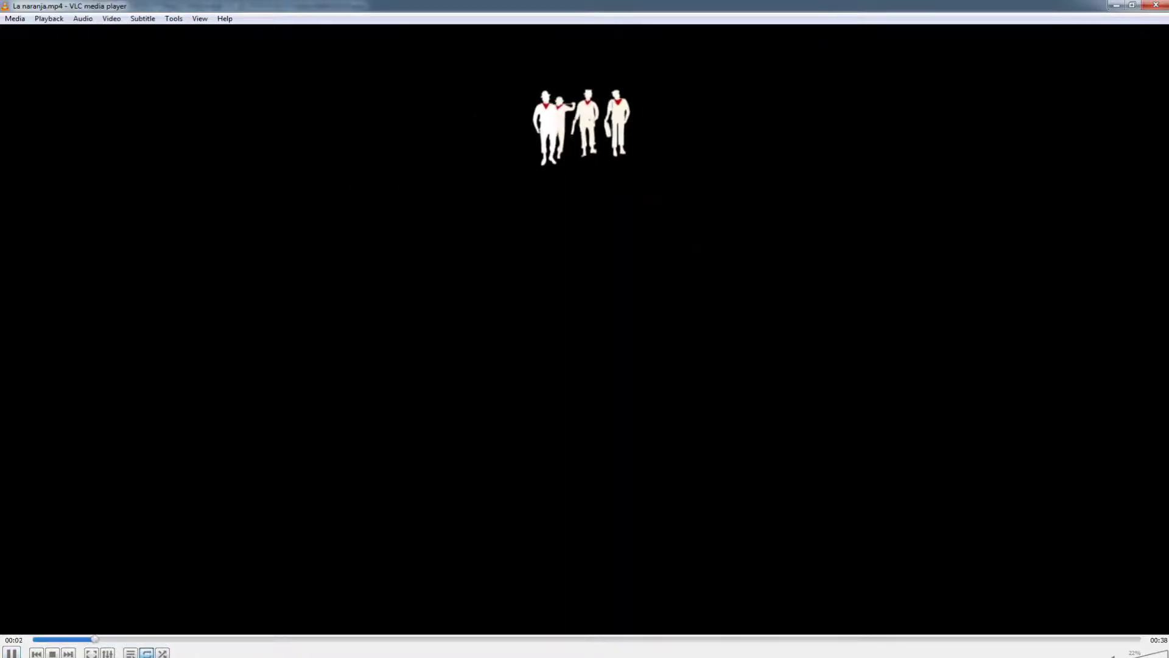
key("space")
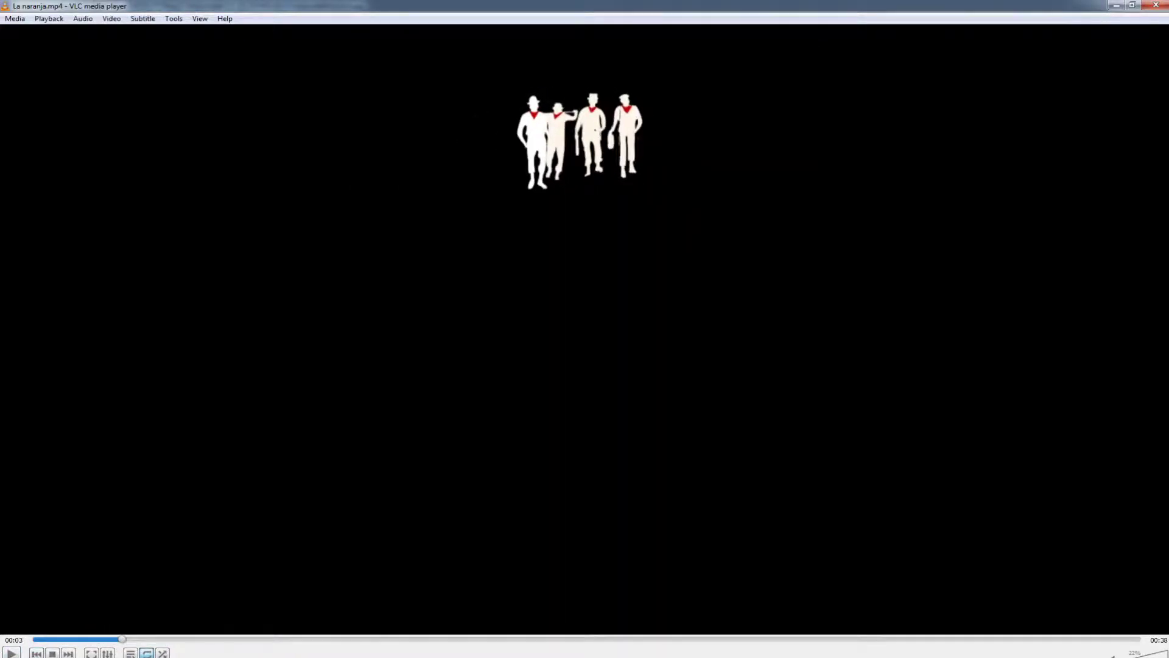
key("alt+Tab")
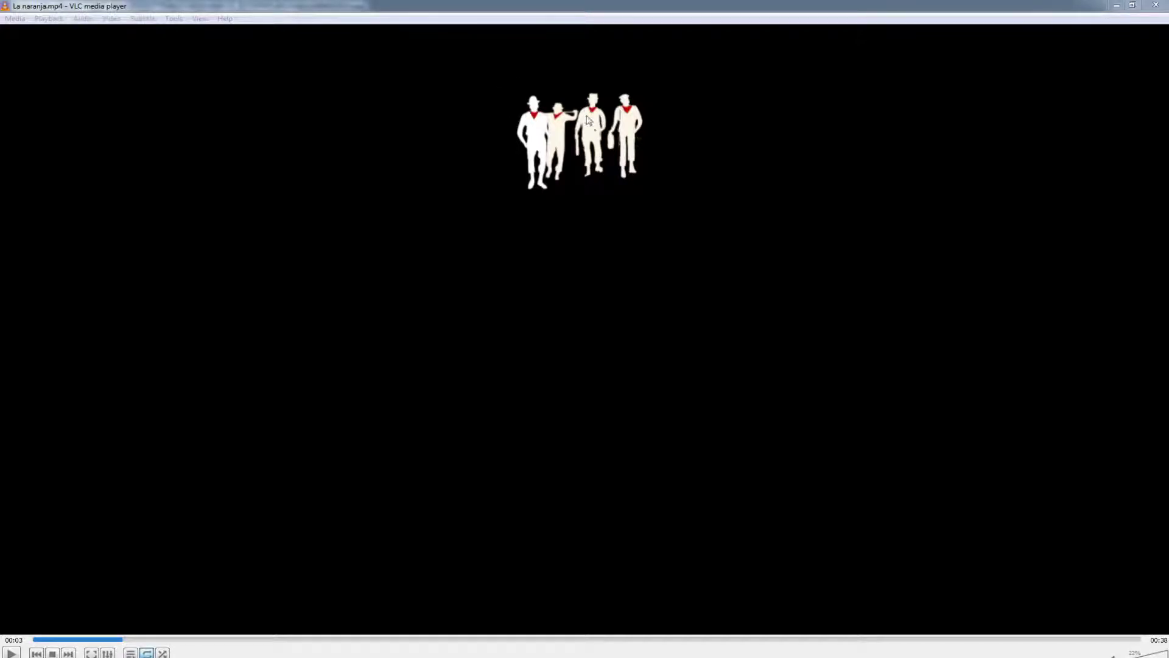
left_click(11, 653)
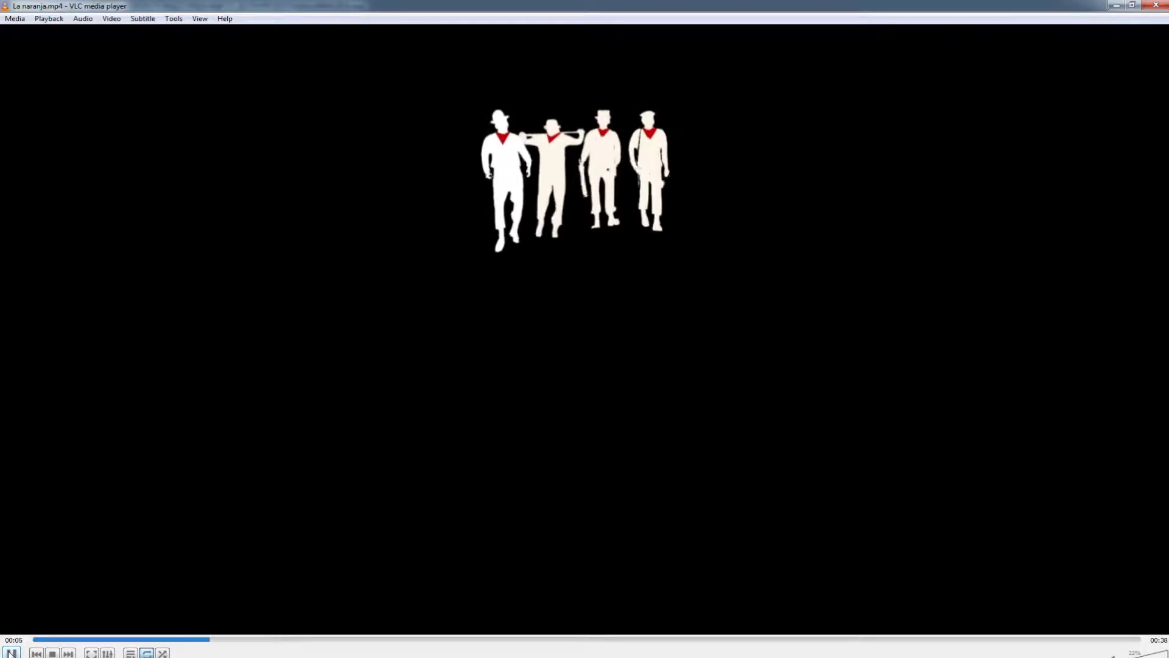
left_click(11, 653)
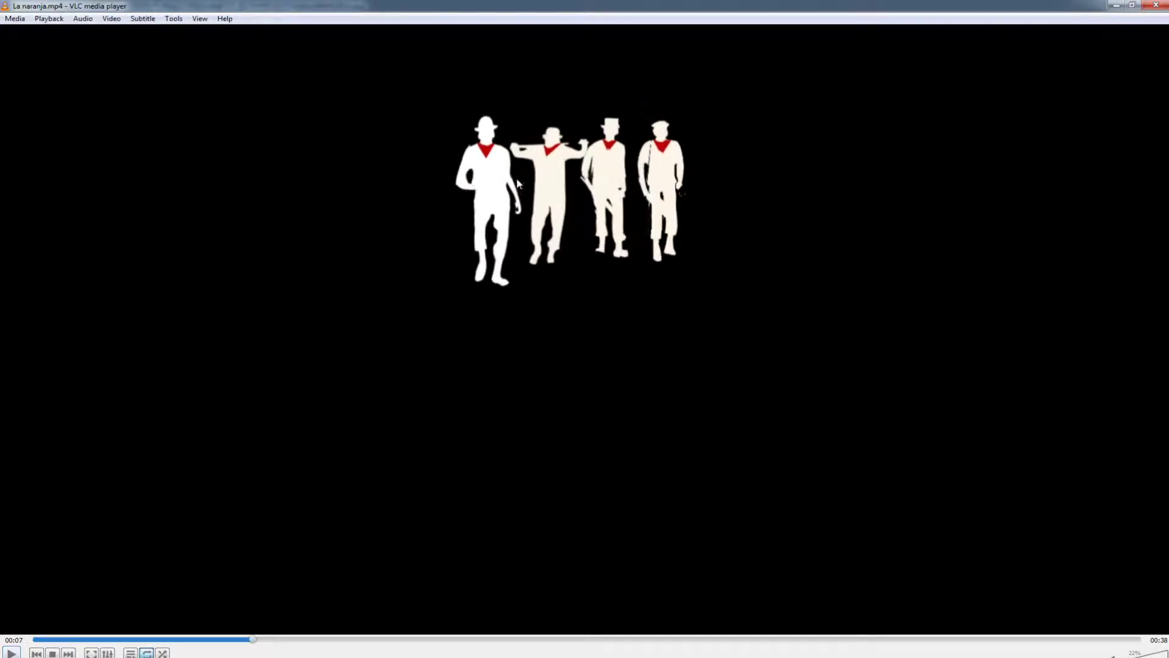
left_click(79, 639)
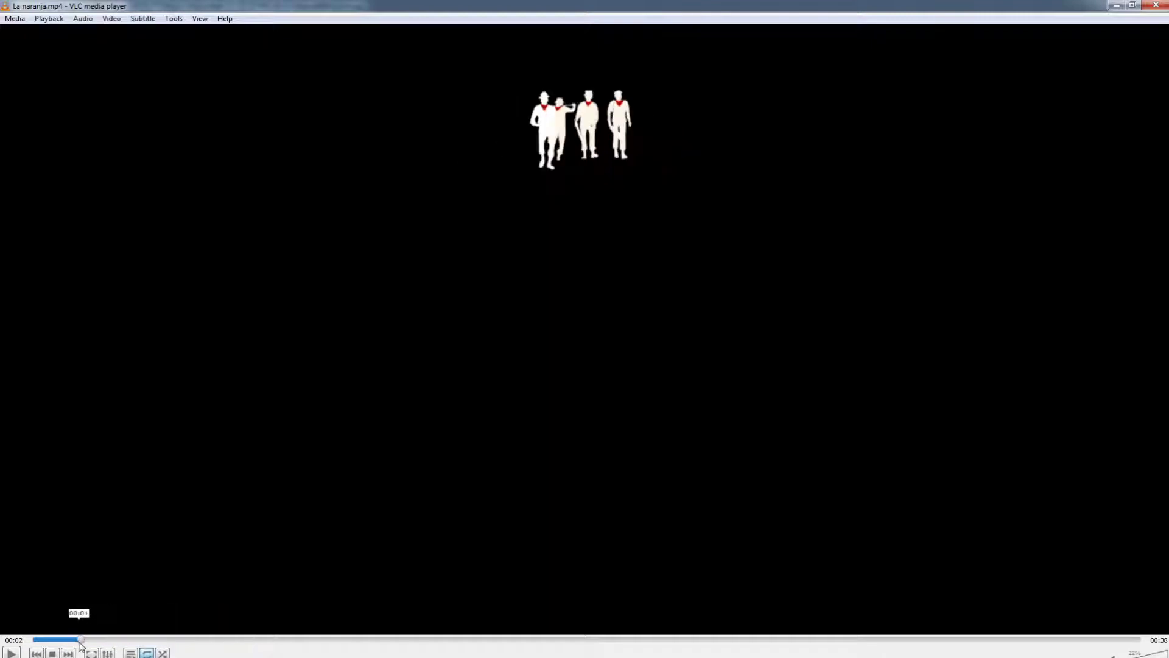
Replay the silhouettes' looping walk several times until they stop and the white frame comes in.
left_click(13, 652)
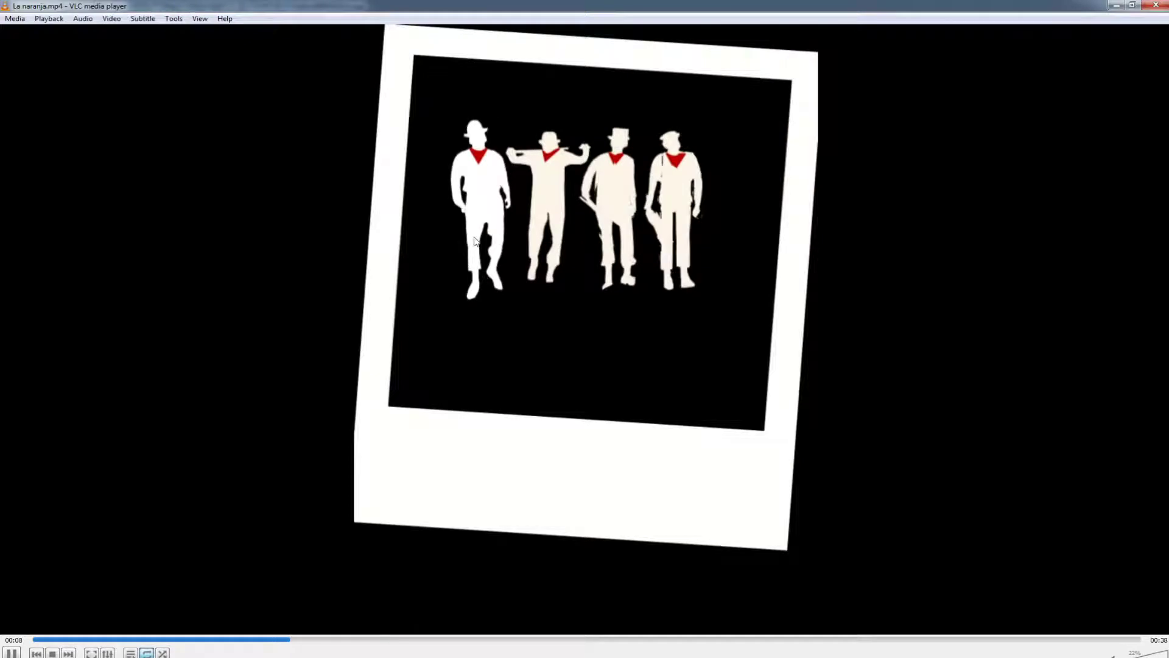
left_click(133, 639)
left_click_drag(132, 638, 202, 647)
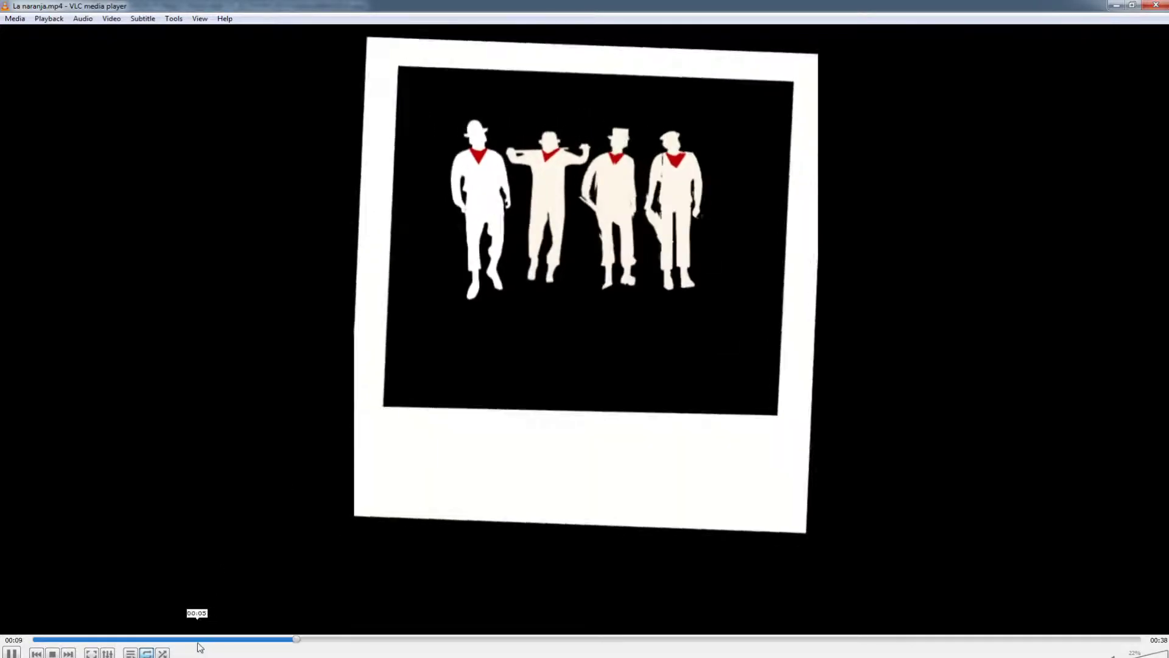
left_click(166, 647)
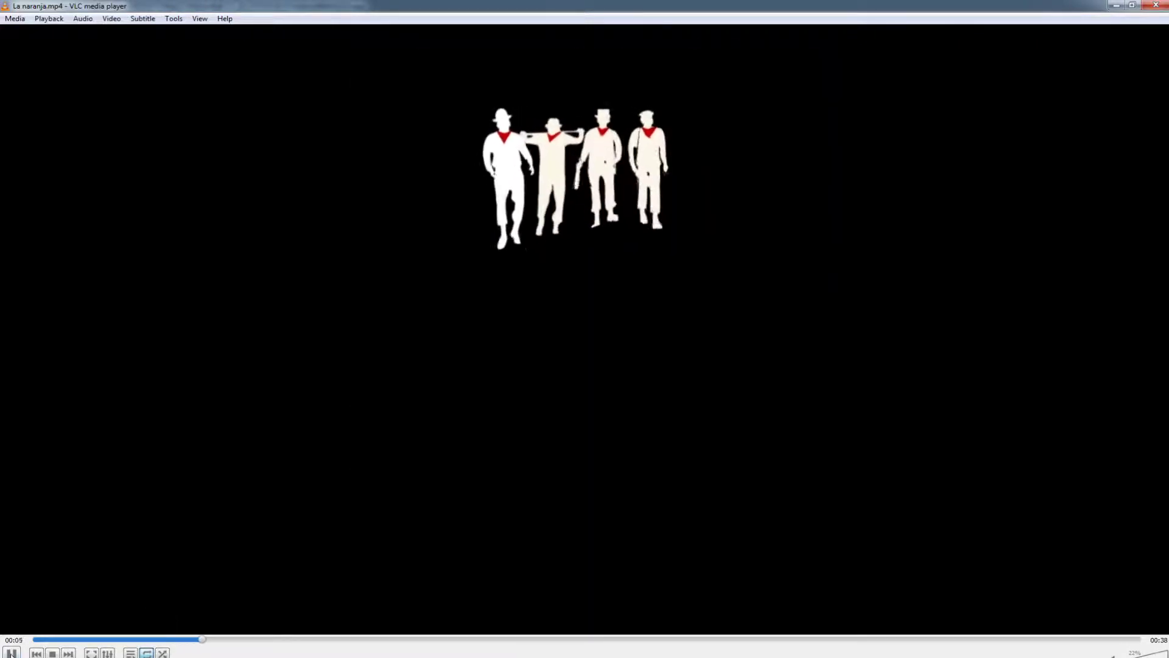
left_click(11, 654)
left_click(106, 640)
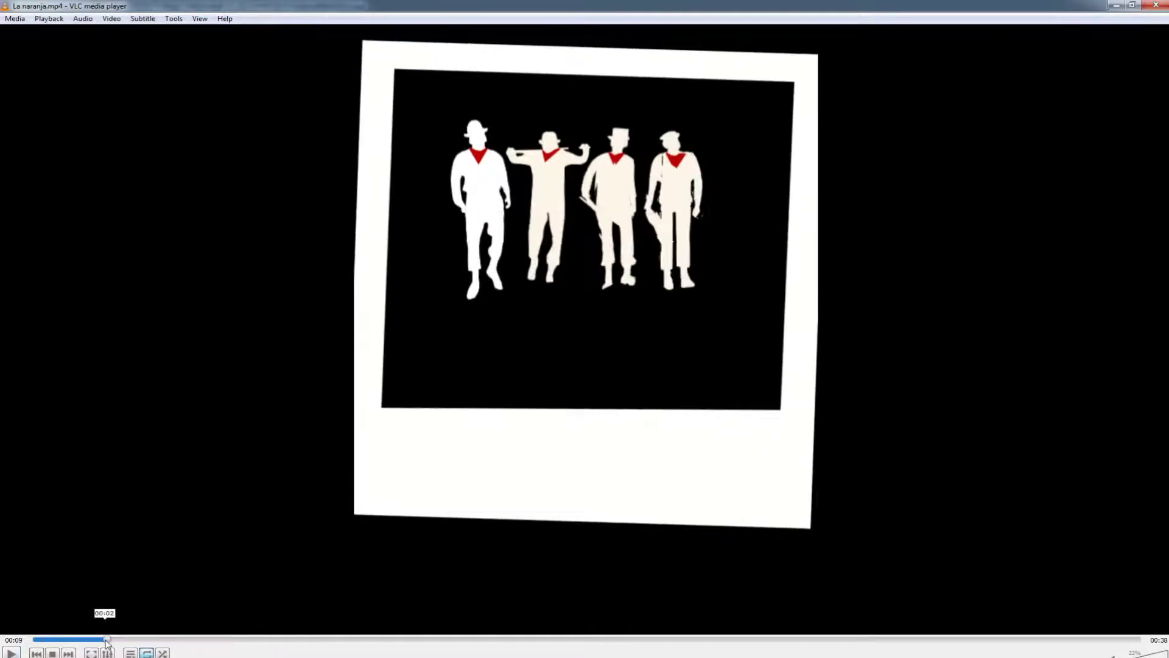
left_click(12, 653)
Skip ahead to 00:13 and examine how the silhouettes' shadows grow on the orange background, stepping back to about 00:17.
left_click_drag(108, 639, 423, 640)
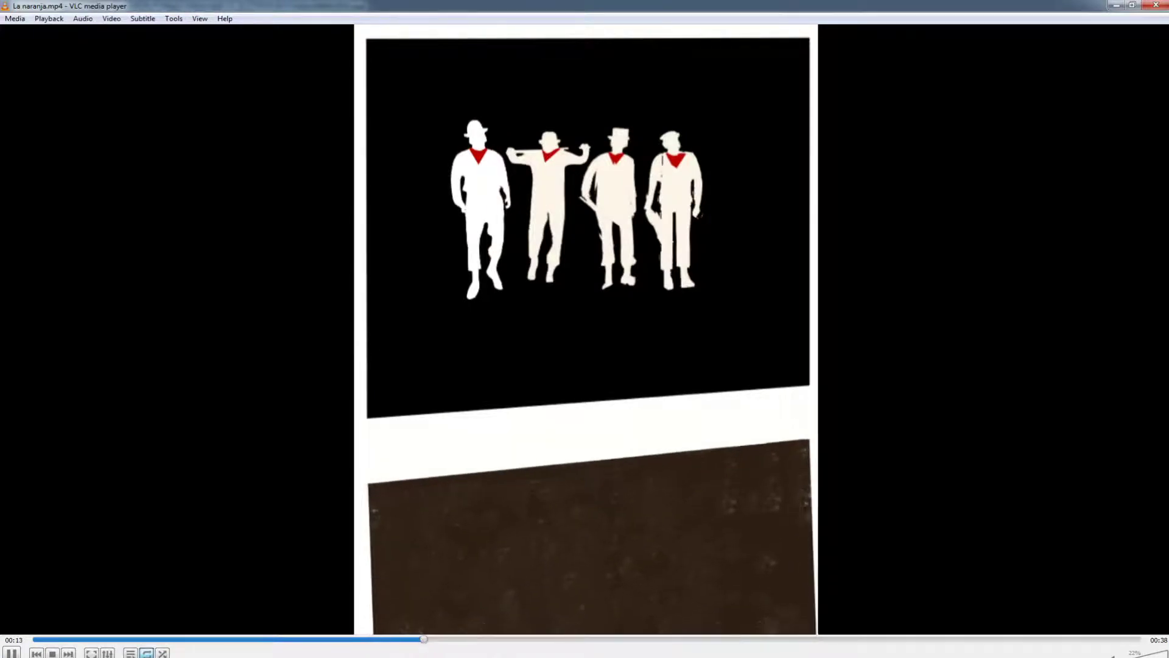
key("space")
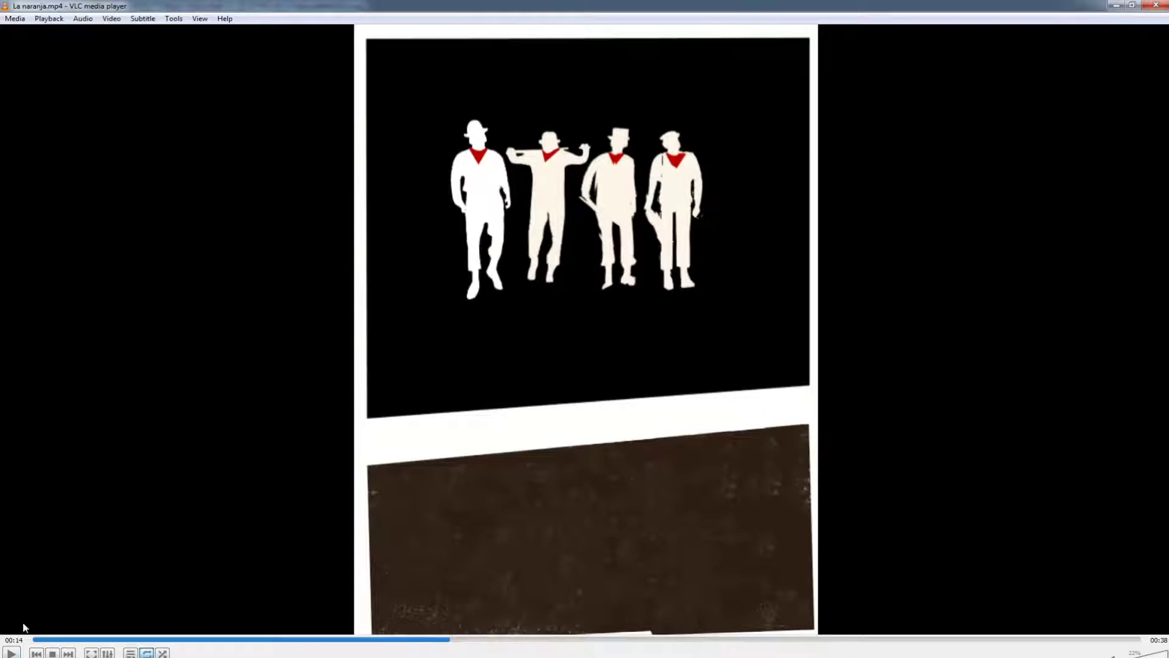
left_click(10, 652)
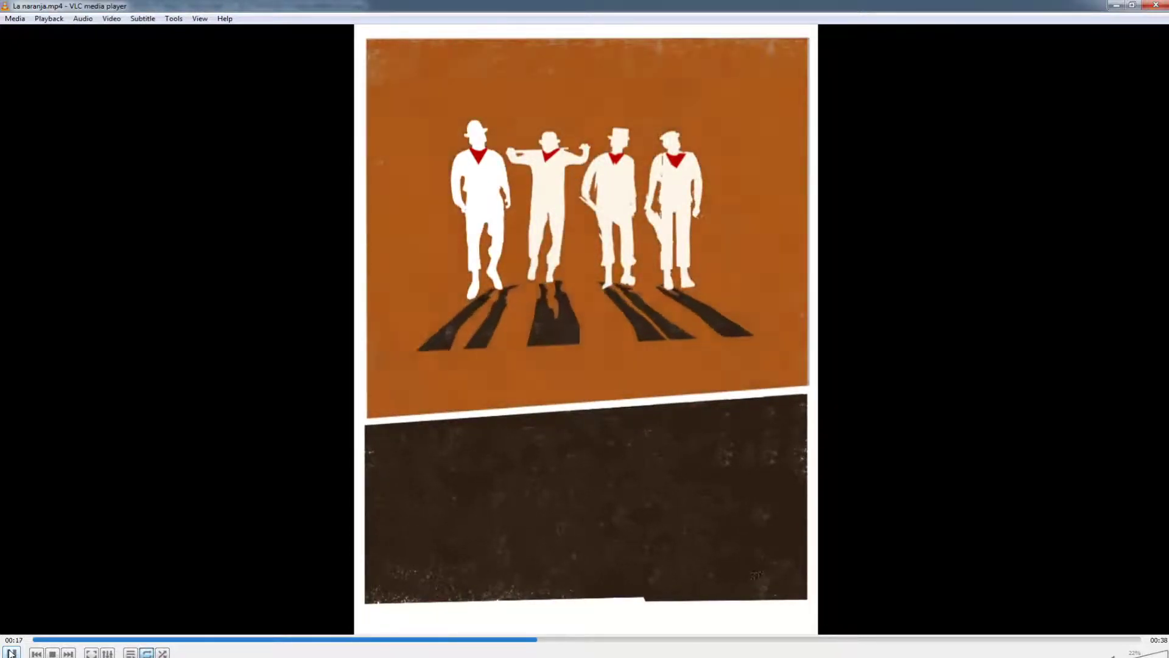
left_click(11, 652)
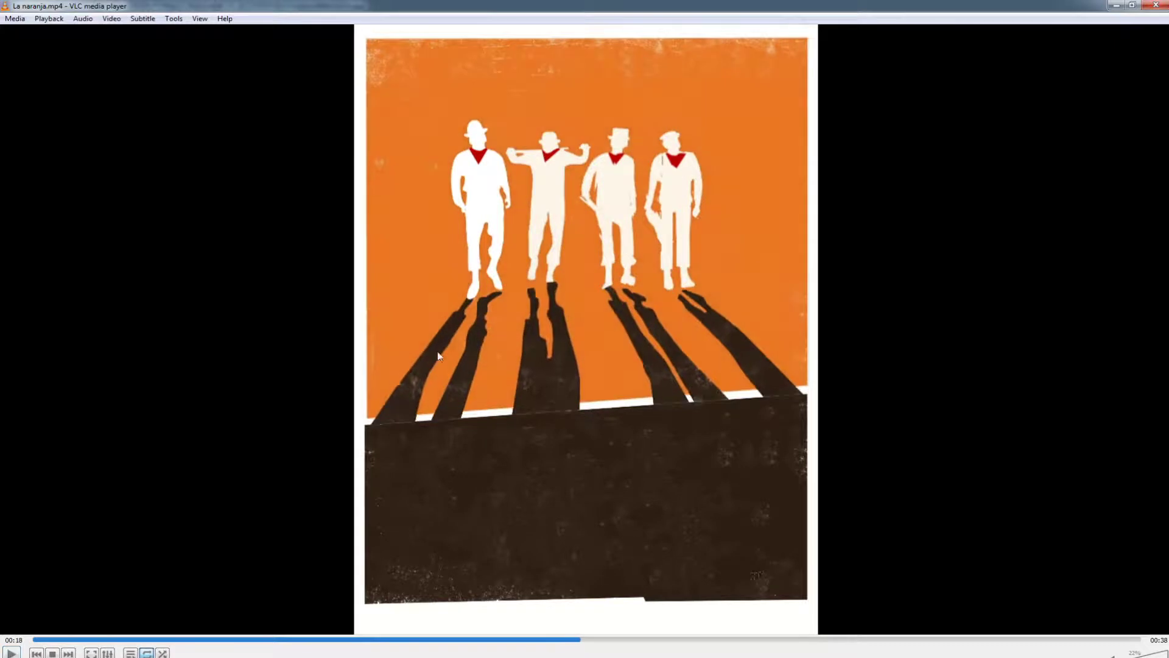
left_click_drag(577, 639, 526, 640)
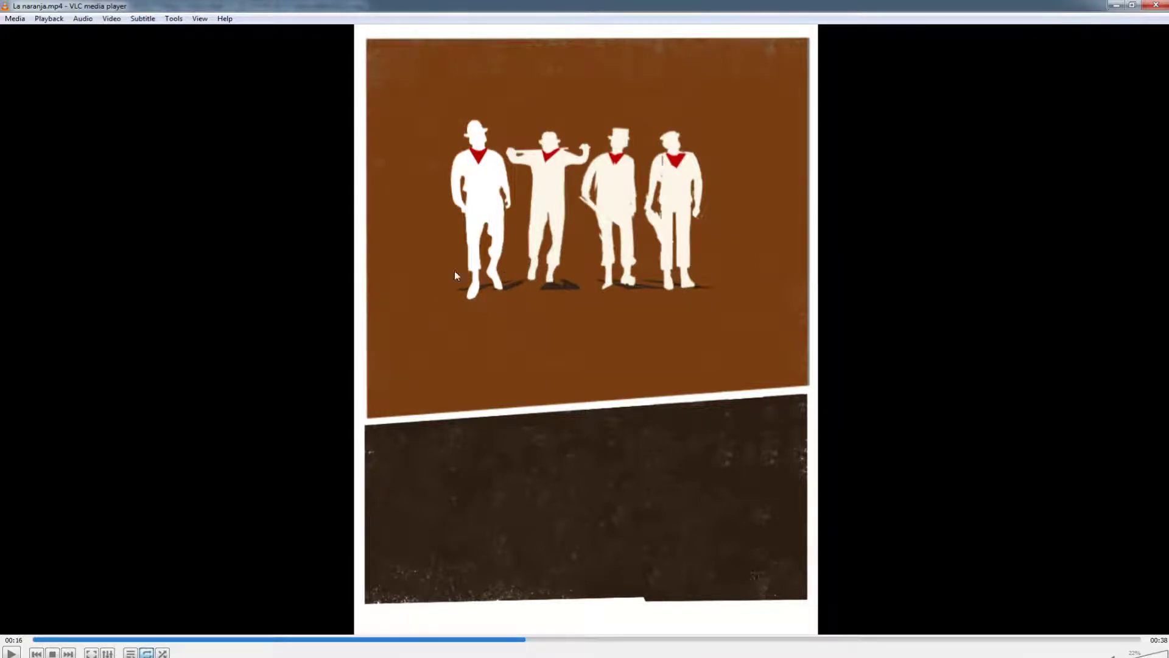
left_click(547, 639)
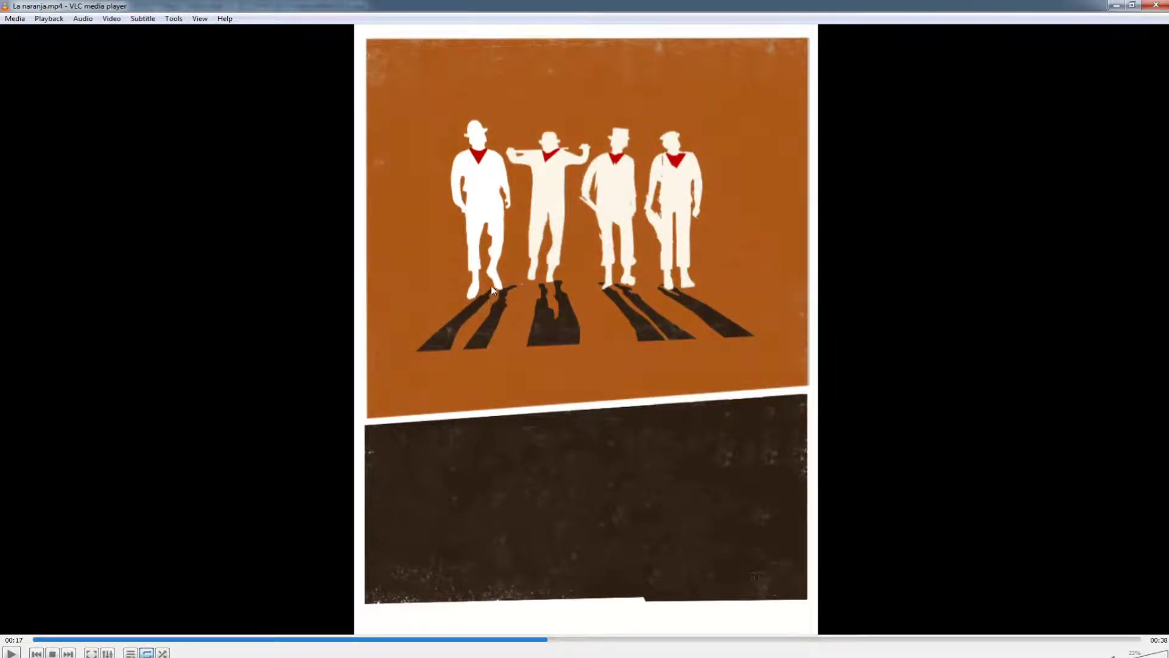
mouse_move(540, 639)
left_mouse_down()
mouse_move(527, 639)
mouse_move(540, 640)
left_mouse_up()
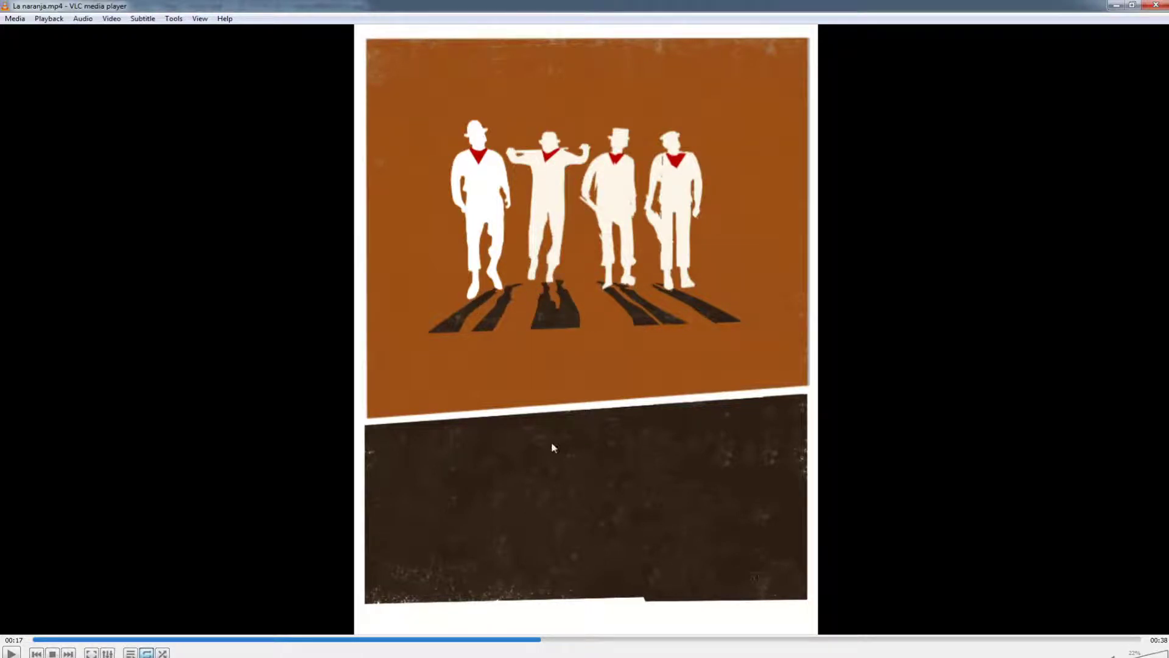
Skip ahead to 00:26 and examine the bowler-hatted orange crushing the silhouettes in short playback bursts up to 00:33.
left_click_drag(528, 635, 818, 586)
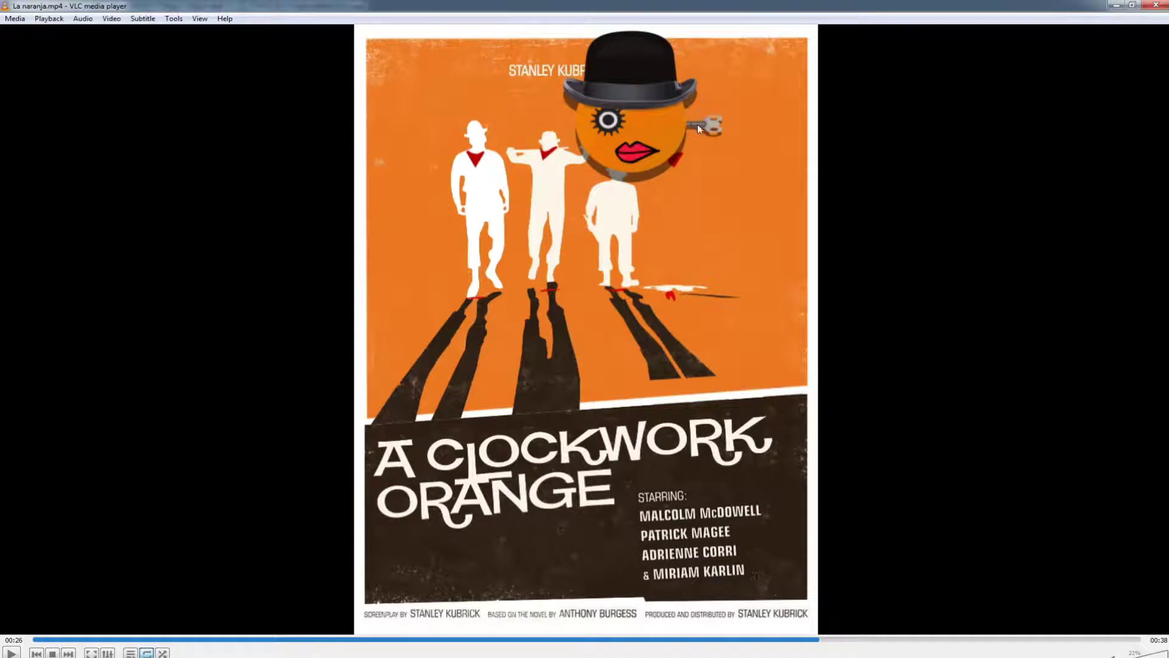
key("space")
key("space")
key("space")
key("space")
key("space")
key("space")
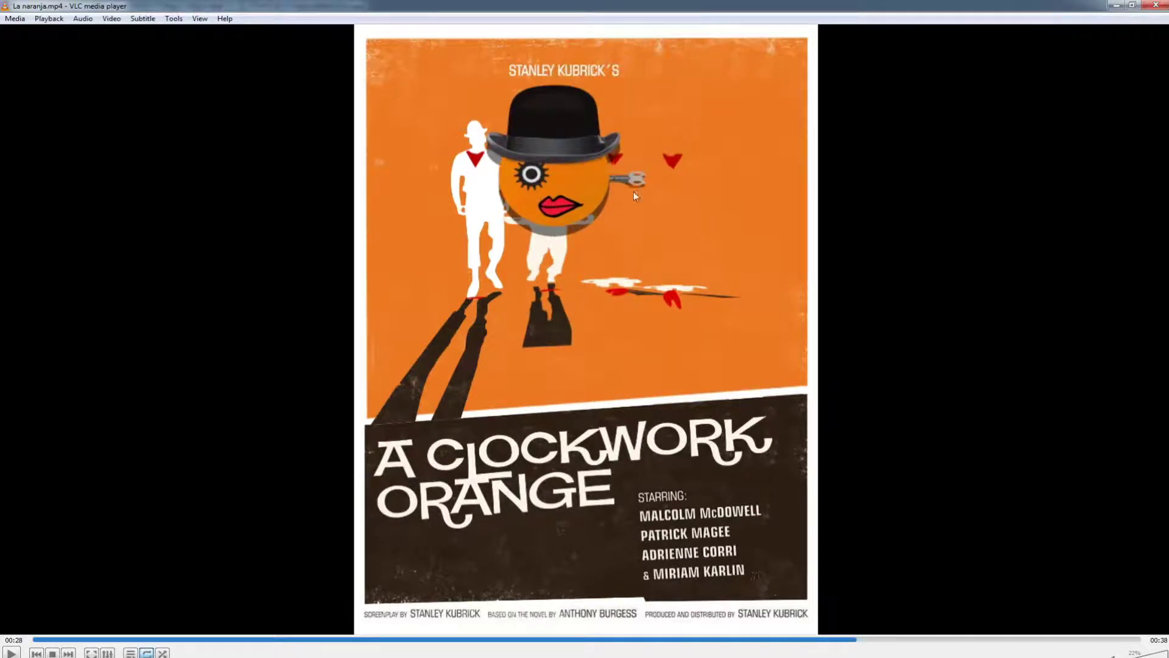
key("space")
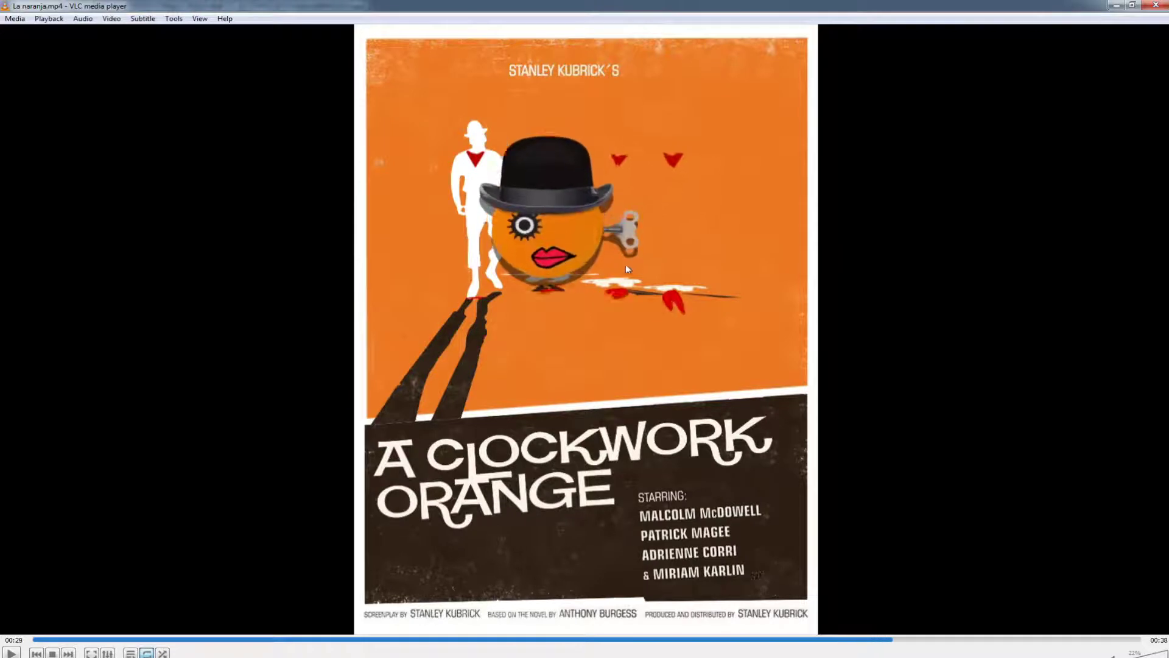
key("space")
key("space")
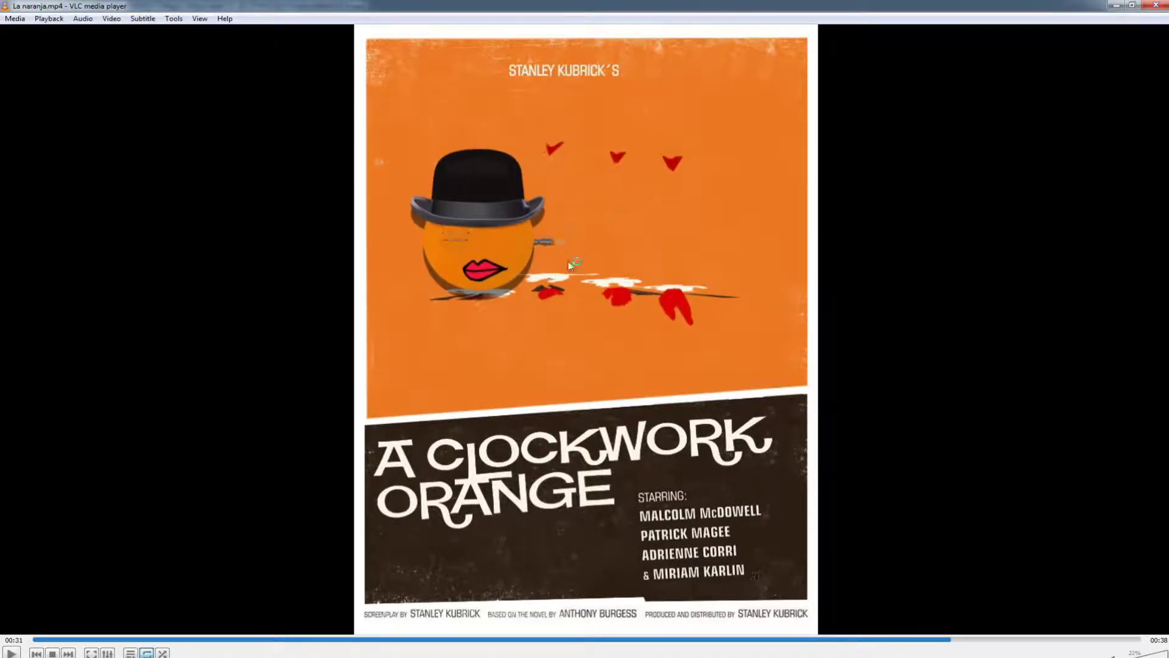
key("space")
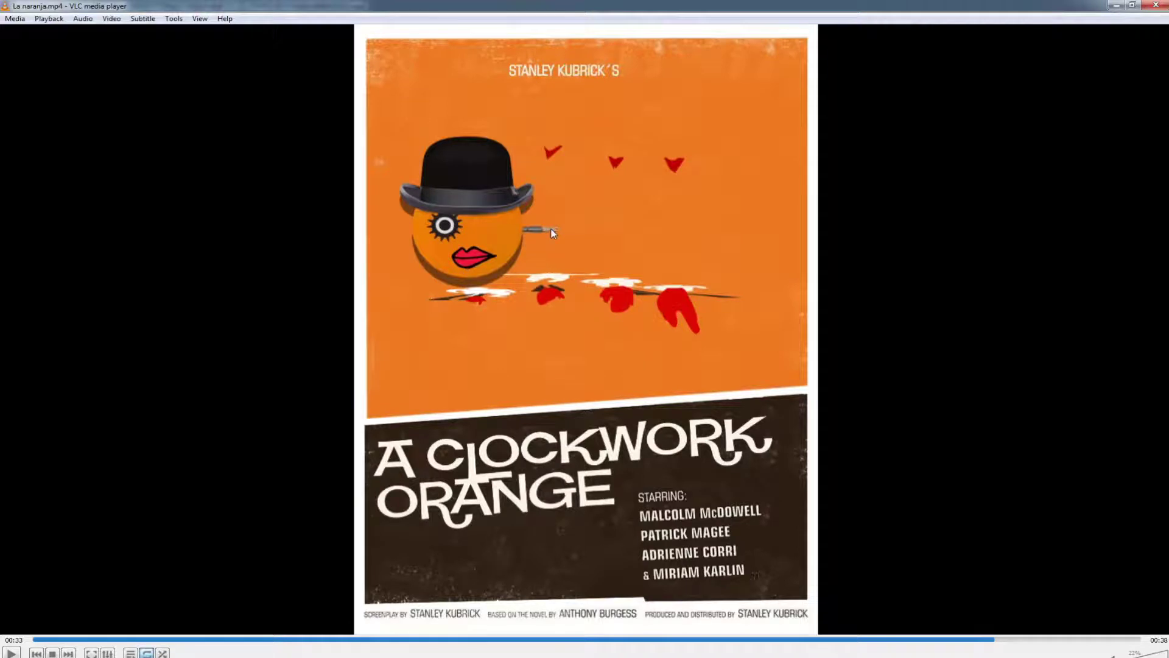
Examine the orange crushing the silhouettes between about 00:30 and 00:34, and go back to the standing silhouettes at about 00:18.
key("space")
key("space")
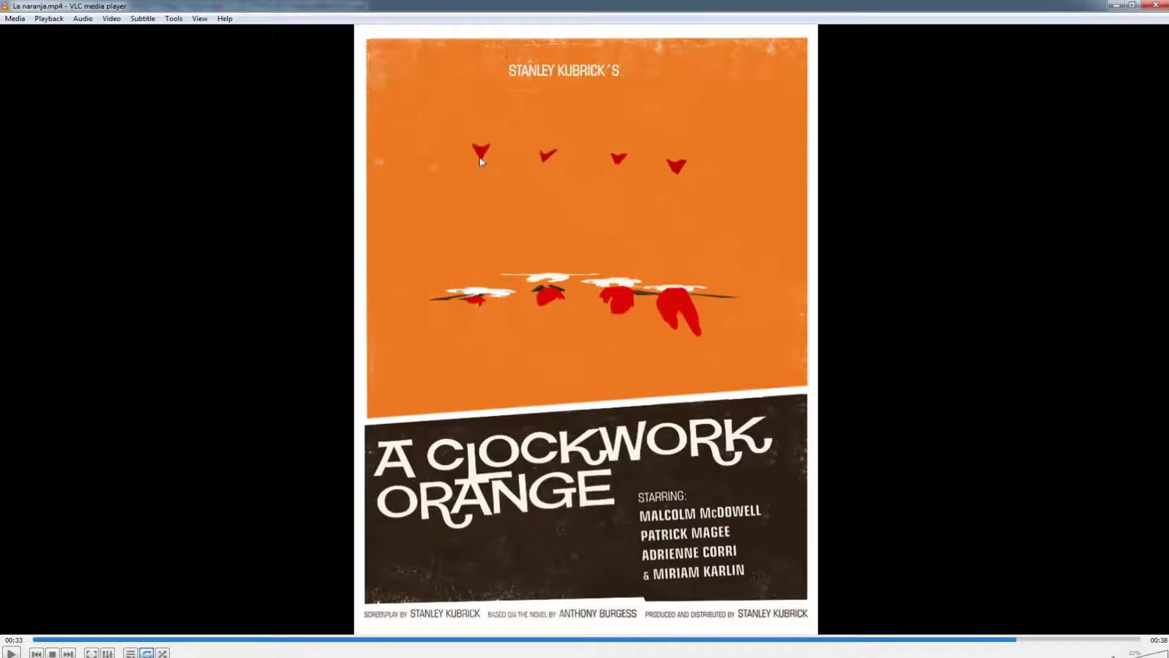
left_click_drag(734, 640, 945, 638)
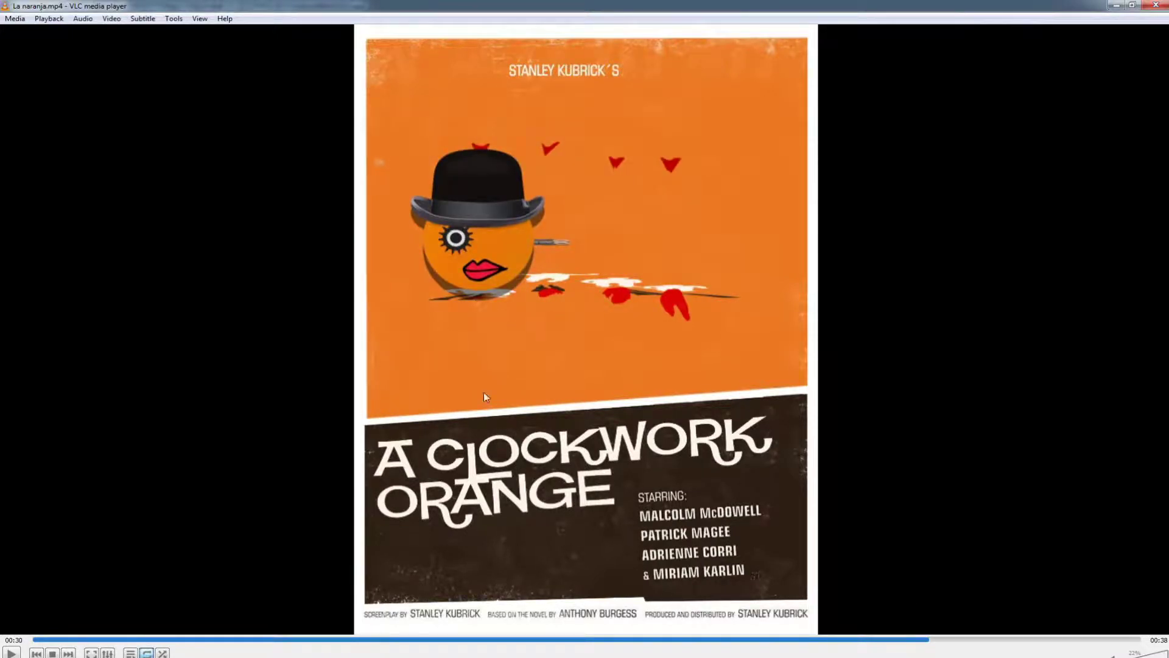
left_click_drag(930, 640, 1034, 626)
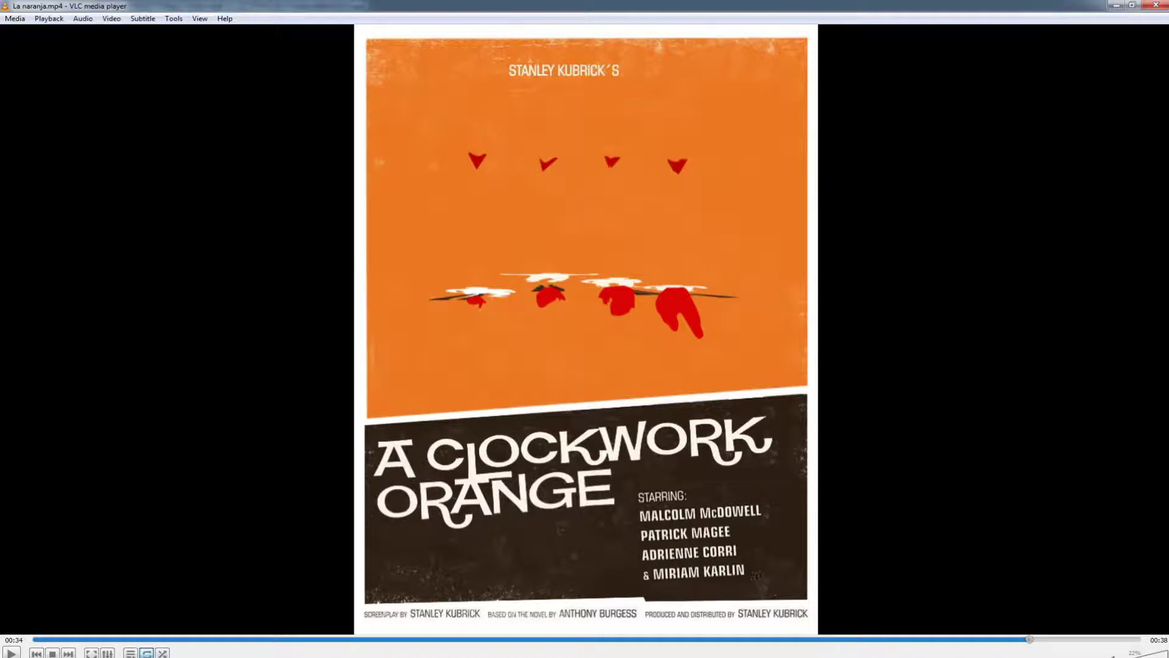
left_click_drag(1029, 638, 632, 638)
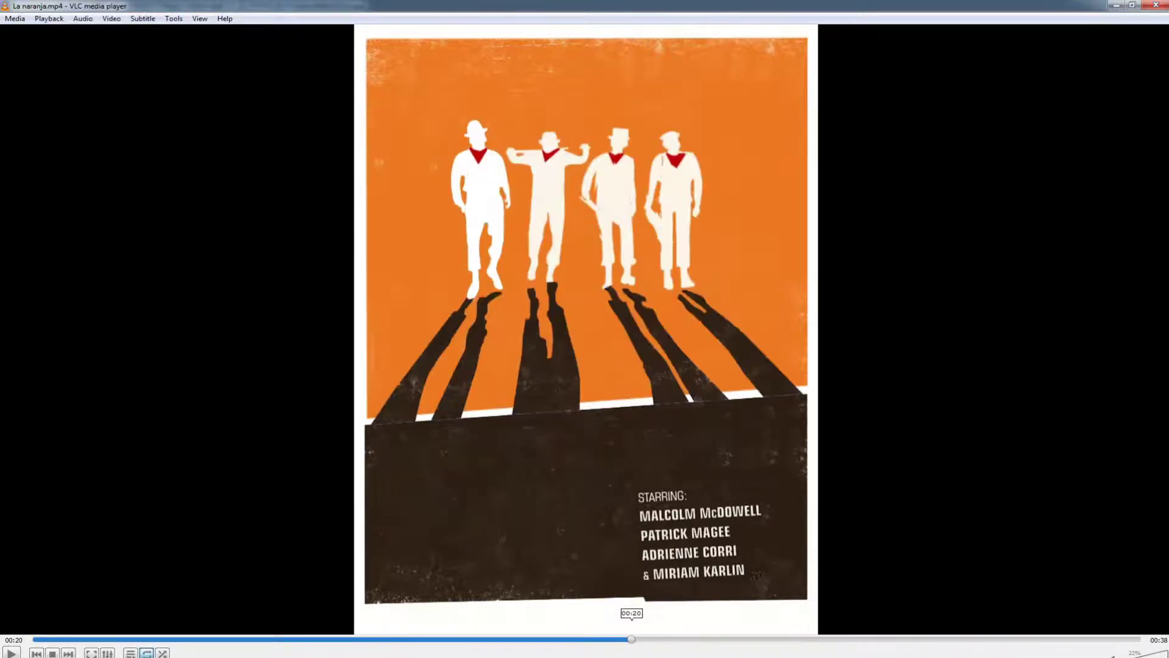
left_click_drag(631, 638, 567, 639)
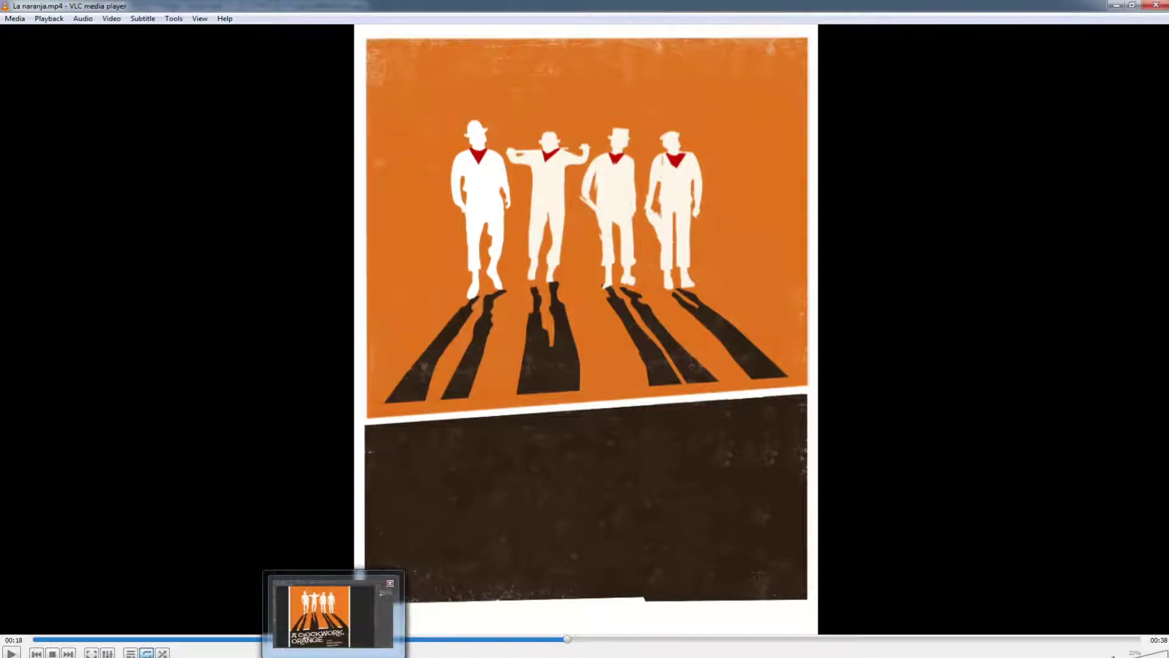
Switch to clockwork poster.psd in Photoshop, try a black brush stroke across the poster and undo it.
left_click(335, 657)
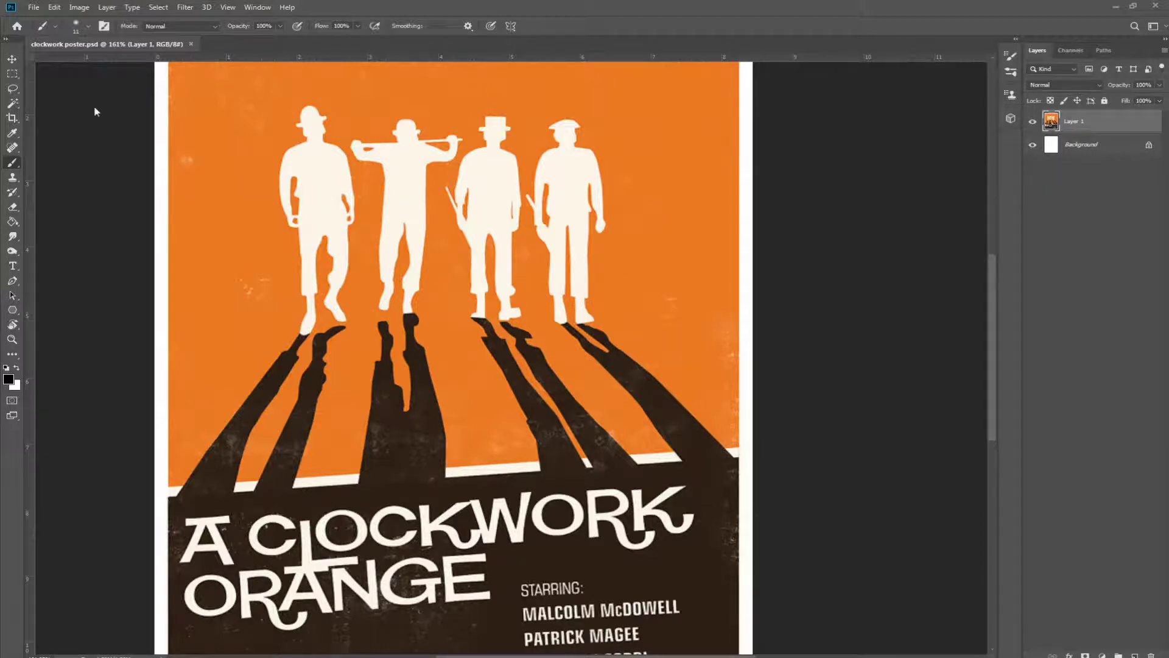
left_click_drag(360, 178, 372, 294)
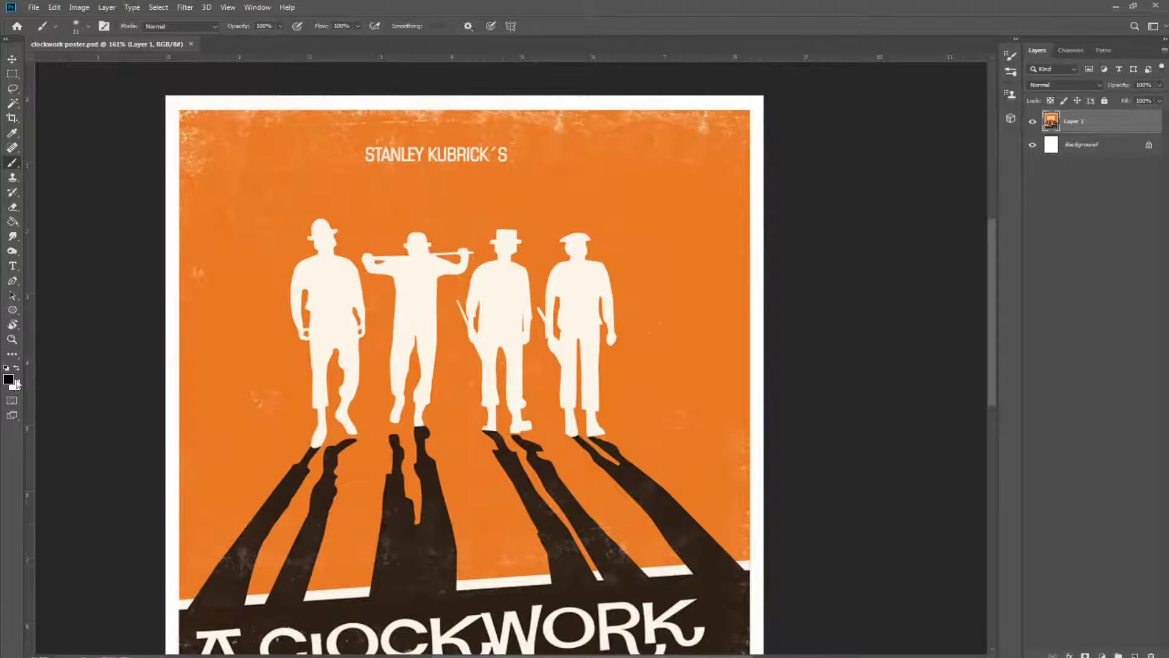
mouse_move(693, 173)
left_mouse_down()
mouse_move(700, 249)
mouse_move(629, 395)
left_mouse_up()
key("ctrl+z")
key("x")
key("x")
left_click(18, 369)
left_click(17, 368)
left_click(19, 369)
left_click(19, 370)
left_click(16, 370)
left_click_drag(675, 180, 579, 399)
key("ctrl+z")
left_click(17, 368)
Turn Quick Mask on and off a few times, finishing in Quick Mask with black as the foreground colour.
key("q")
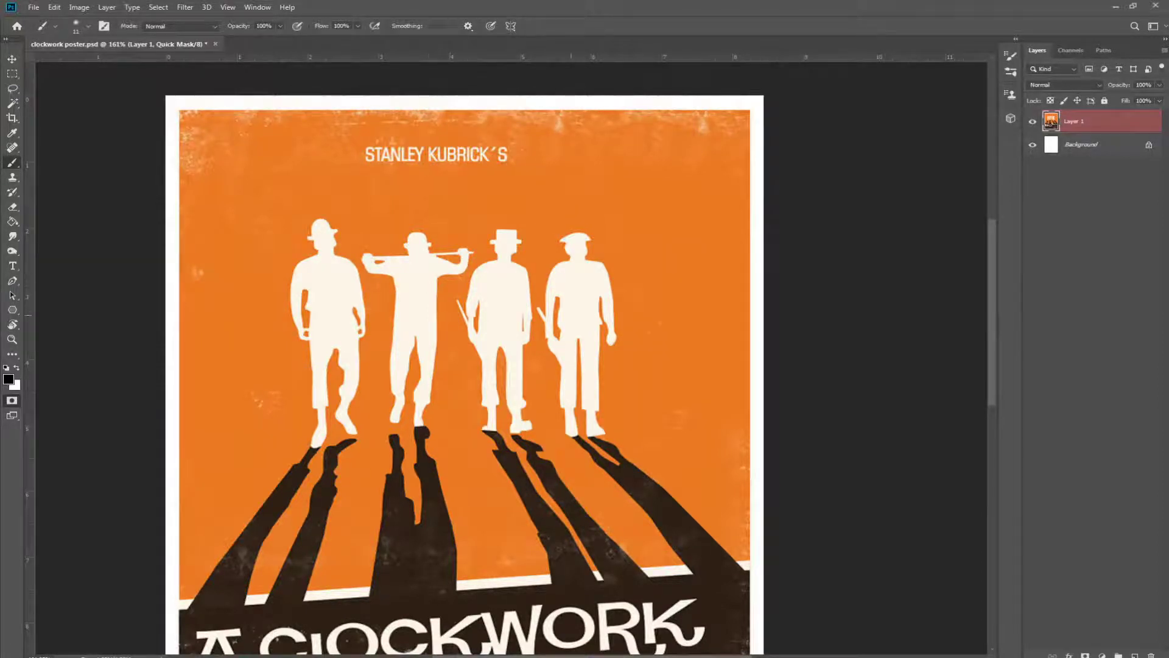
key("q")
key("x")
key("q")
key("q")
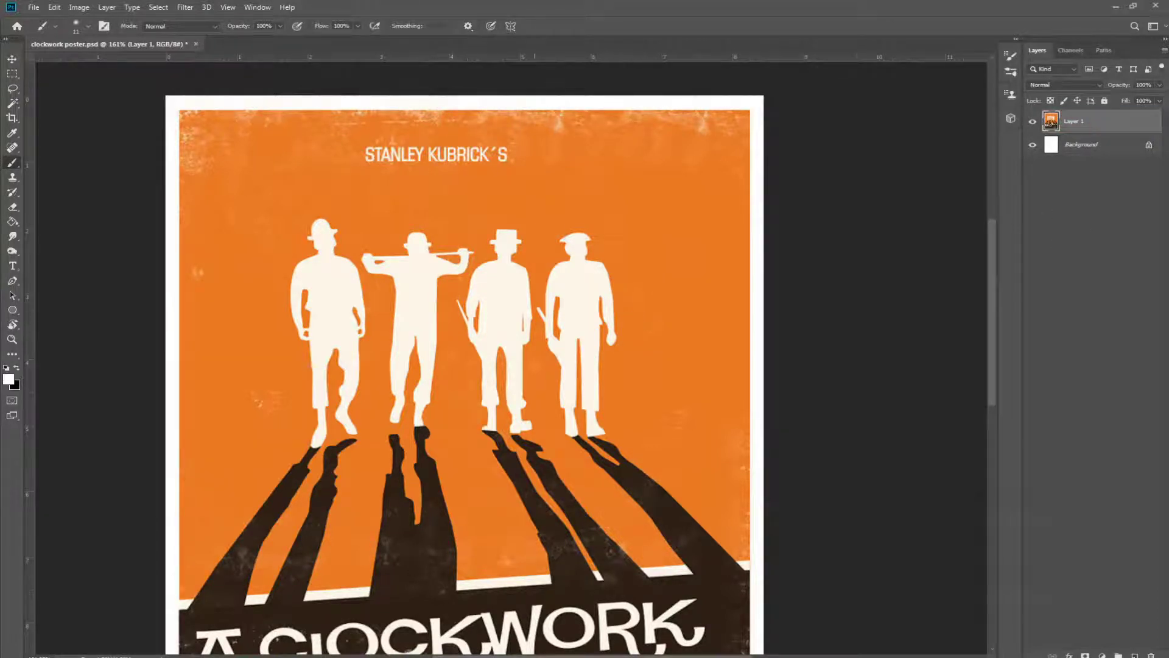
key("q")
key("x")
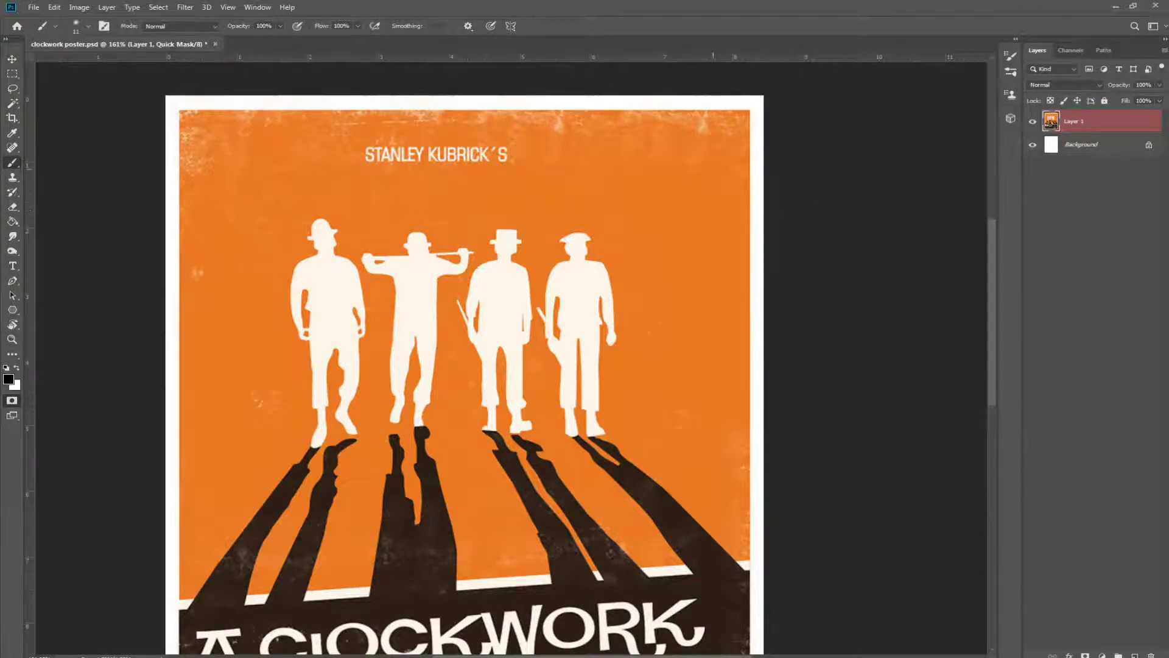
Mask the whole poster by painting over it in black, enlarging the brush to 120 px.
mouse_move(716, 159)
left_mouse_down()
mouse_move(640, 268)
mouse_move(608, 356)
mouse_move(585, 451)
mouse_move(615, 474)
left_mouse_up()
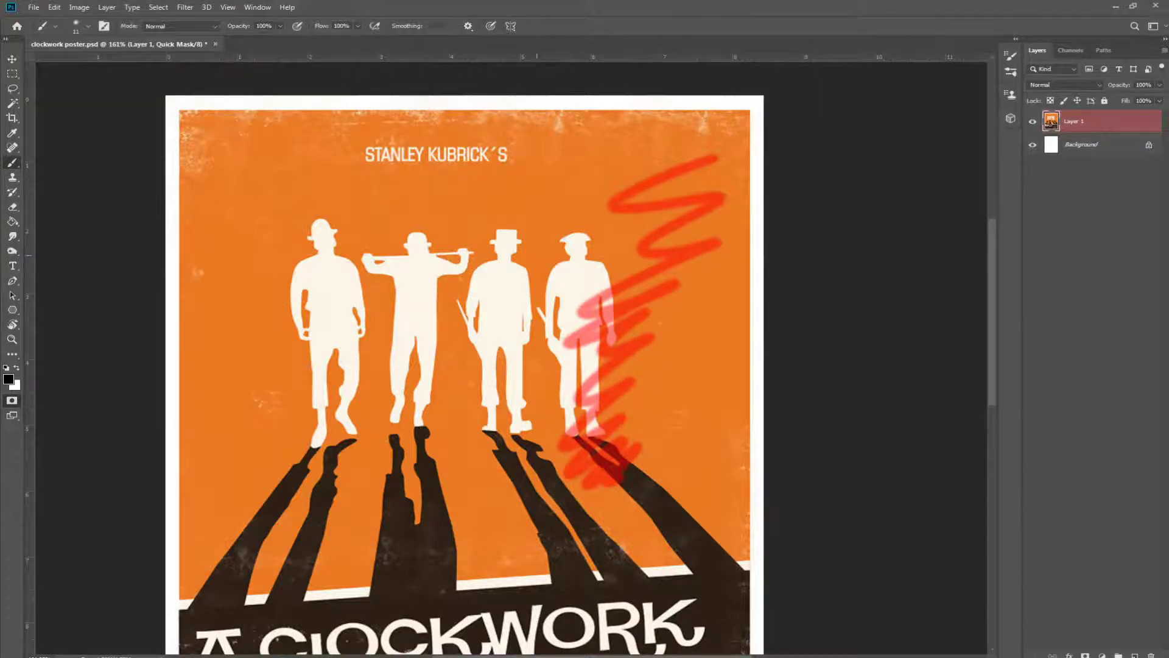
left_click_drag(571, 205, 637, 206)
mouse_move(447, 204)
left_mouse_down()
mouse_move(905, 191)
mouse_move(146, 144)
mouse_move(148, 254)
mouse_move(201, 366)
mouse_move(731, 487)
mouse_move(743, 414)
mouse_move(119, 557)
left_mouse_up()
mouse_move(31, 557)
left_mouse_down()
mouse_move(609, 639)
mouse_move(599, 565)
mouse_move(184, 528)
mouse_move(137, 181)
left_mouse_up()
scroll(488, 310, "down", 4)
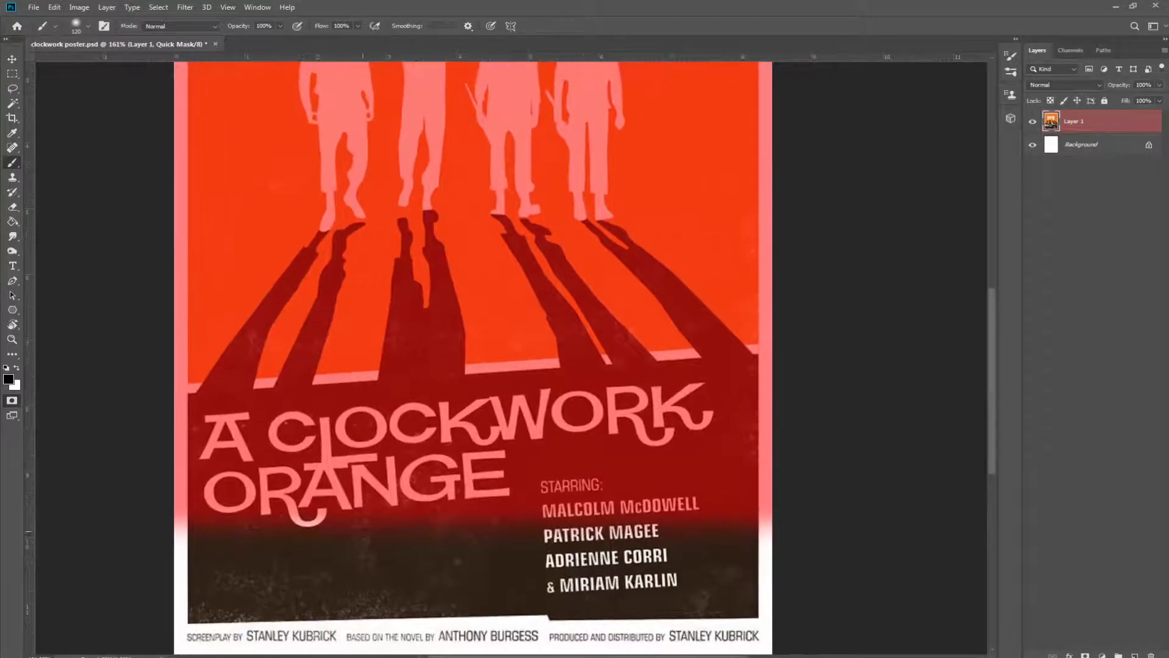
mouse_move(383, 557)
left_mouse_down()
mouse_move(118, 629)
mouse_move(822, 656)
left_mouse_up()
mouse_move(389, 318)
left_mouse_down()
mouse_move(391, 589)
mouse_move(395, 570)
left_mouse_up()
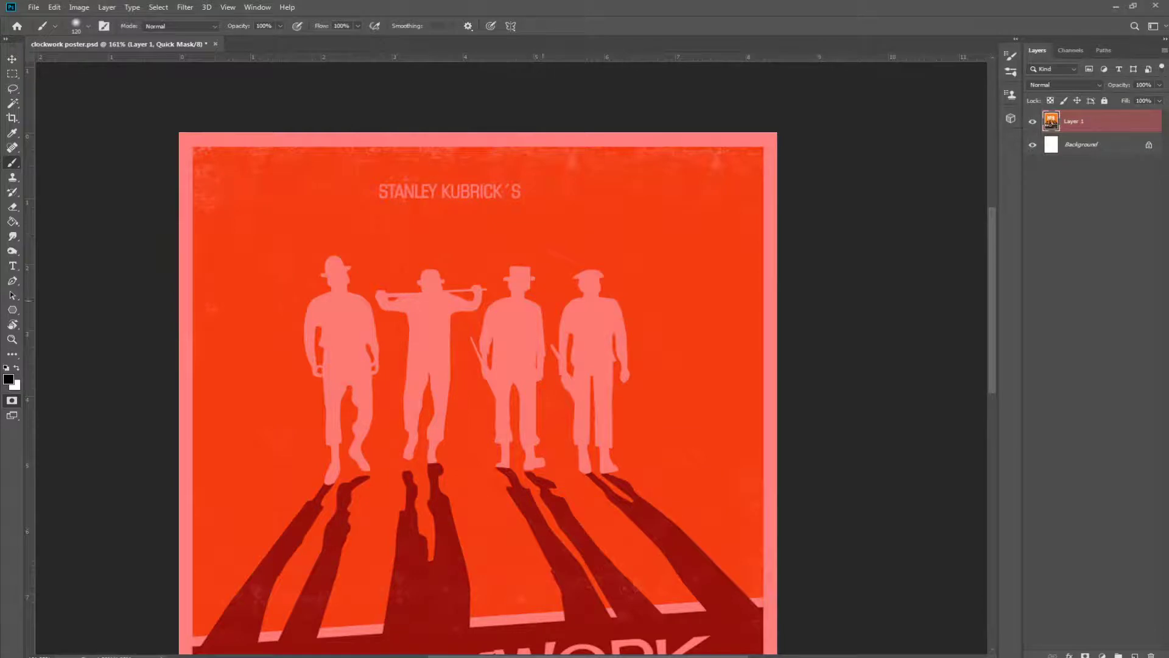
Unmask part of the leftmost silhouette with white and mask it again with black, using a smaller brush.
left_click(17, 367)
mouse_move(345, 324)
left_mouse_down()
mouse_move(293, 339)
mouse_move(339, 327)
mouse_move(336, 353)
mouse_move(345, 315)
mouse_move(333, 309)
mouse_move(348, 310)
mouse_move(348, 324)
mouse_move(307, 327)
mouse_move(345, 310)
mouse_move(339, 285)
mouse_move(320, 292)
mouse_move(342, 291)
mouse_move(328, 320)
left_mouse_up()
key("x")
key("z")
left_click(341, 290)
key("b")
mouse_move(339, 315)
left_mouse_down()
mouse_move(359, 322)
mouse_move(332, 335)
mouse_move(342, 285)
left_mouse_up()
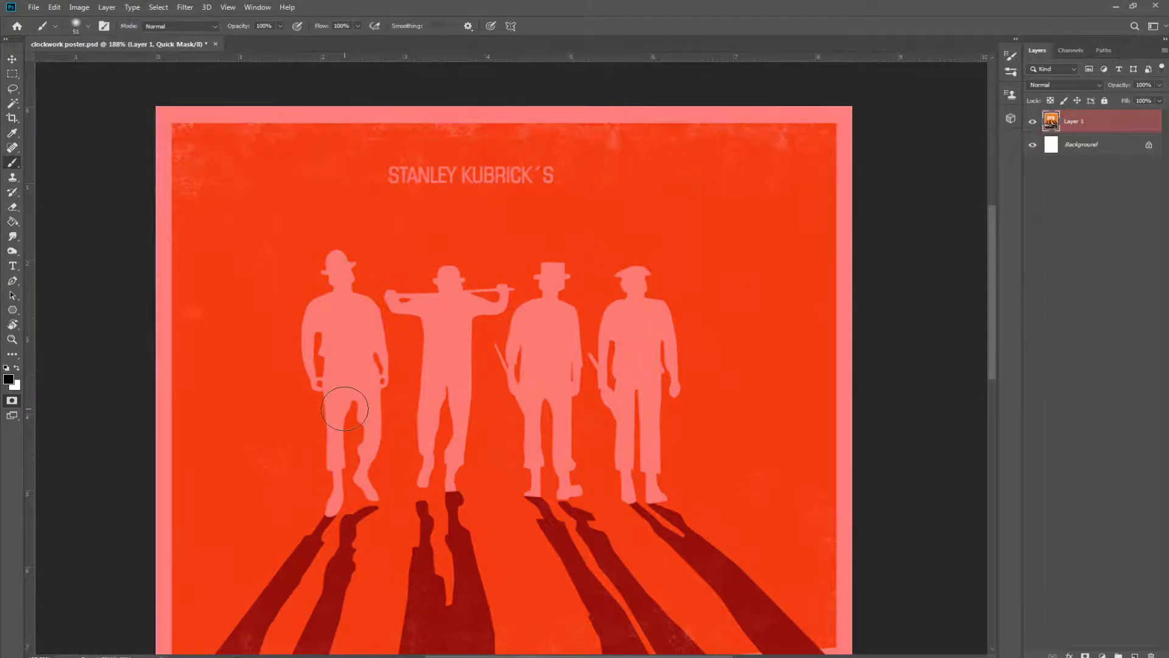
Unmask the torso of the leftmost silhouette with a white brush, undoing the stray band across the figures.
left_click(17, 369)
mouse_move(426, 238)
left_mouse_down()
mouse_move(847, 220)
mouse_move(158, 286)
mouse_move(847, 304)
mouse_move(437, 304)
left_mouse_up()
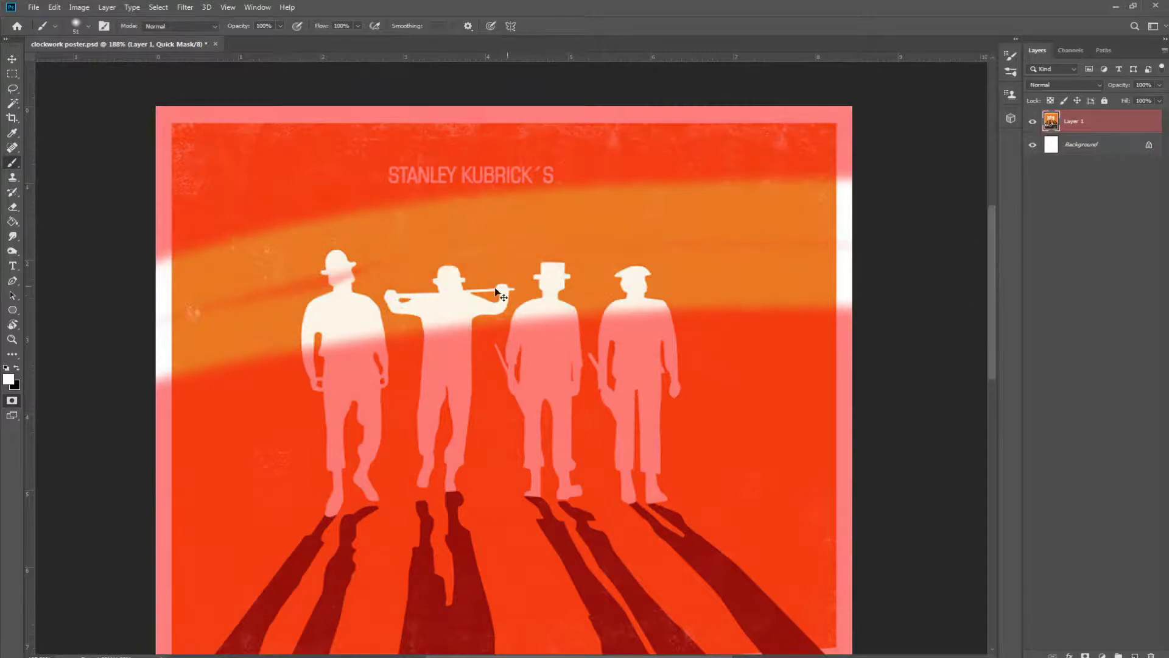
key("ctrl+z")
left_click_drag(366, 332, 341, 366)
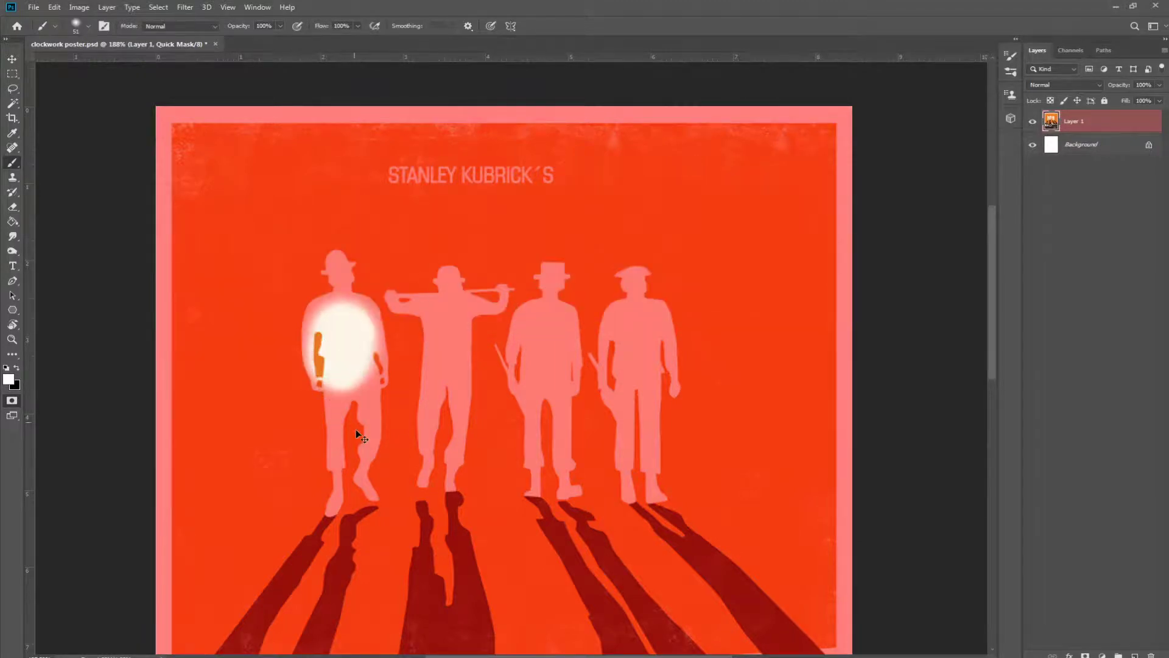
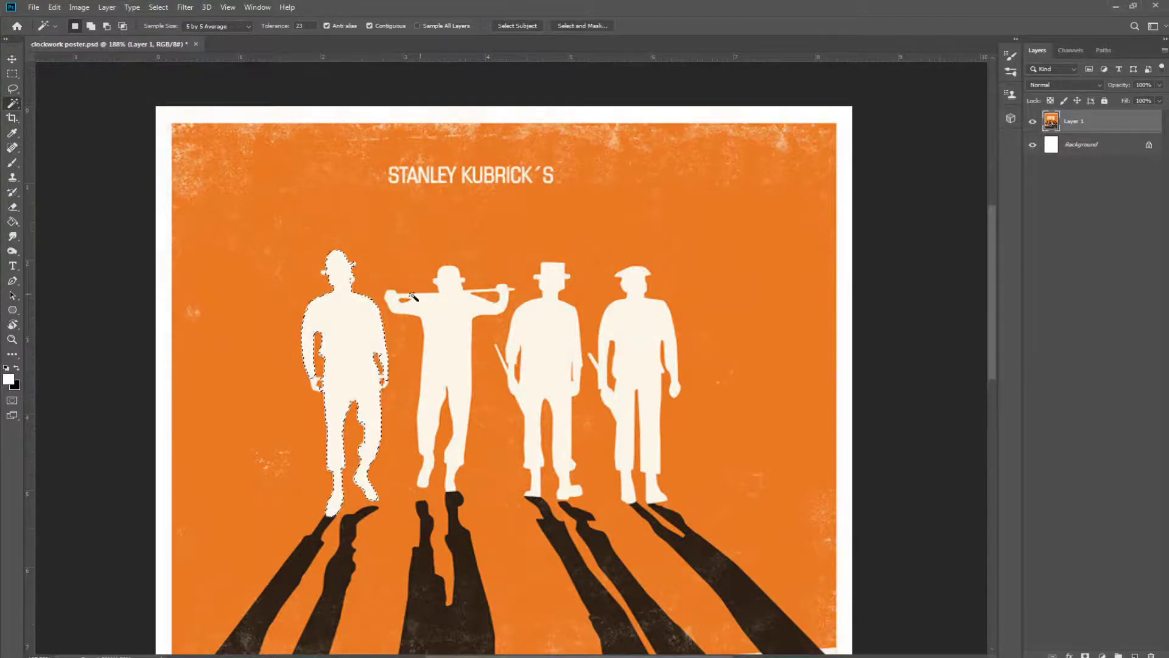
Clear the selection and reselect the leftmost bowler-hatted silhouette with the Magic Wand.
key("z")
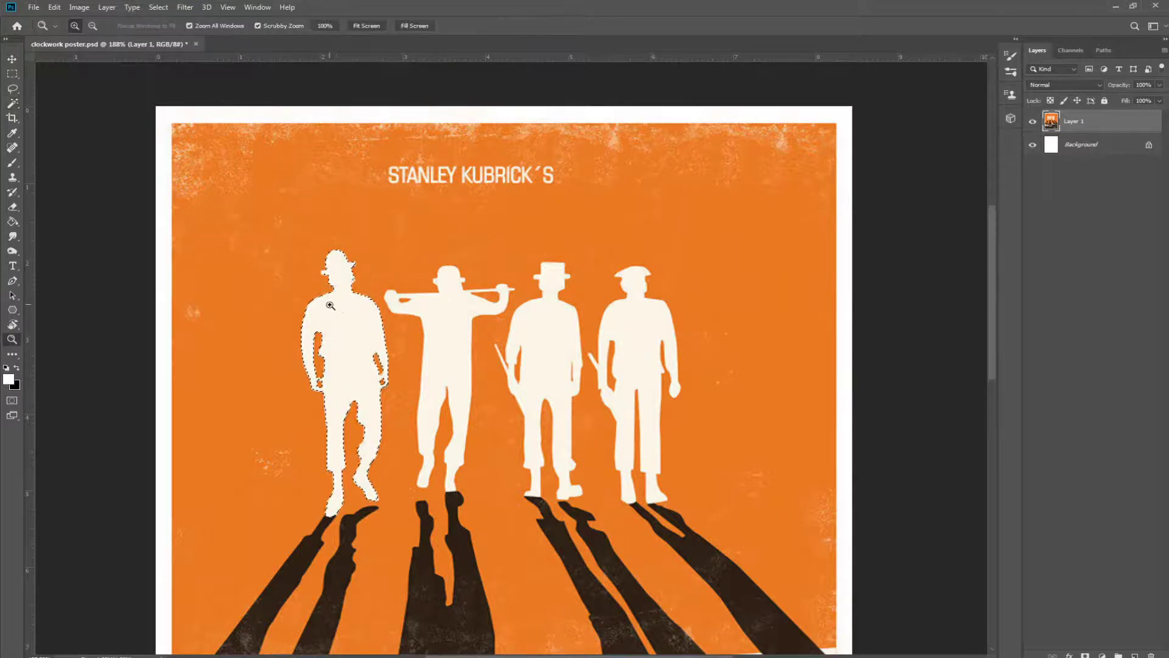
left_click_drag(334, 300, 386, 383)
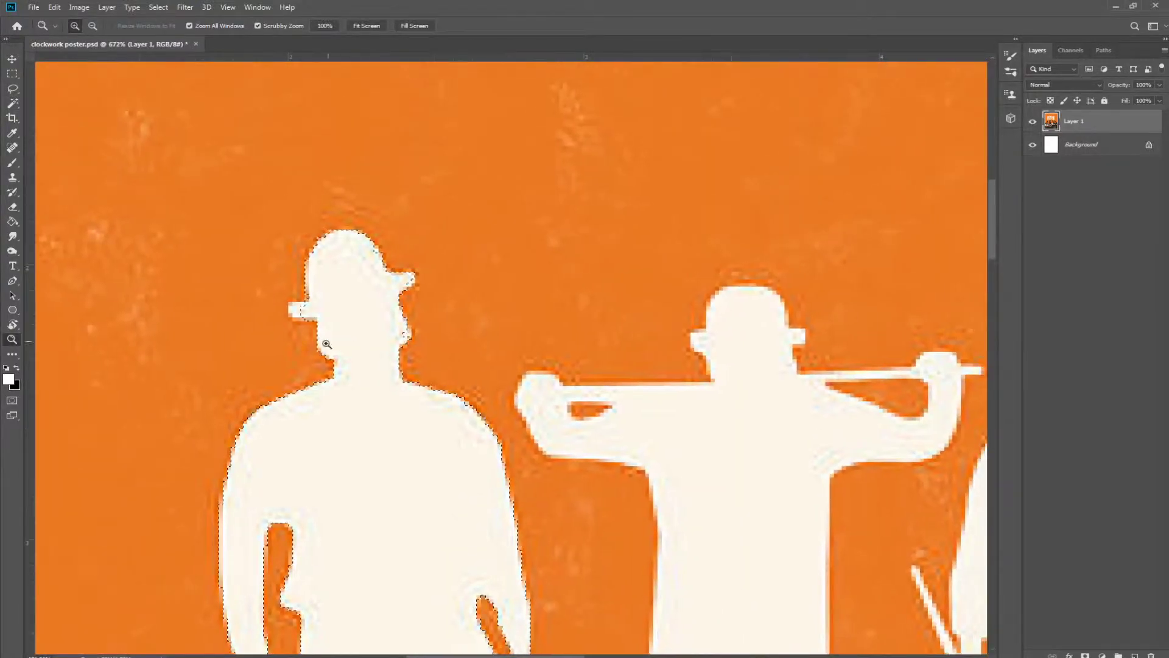
key("w")
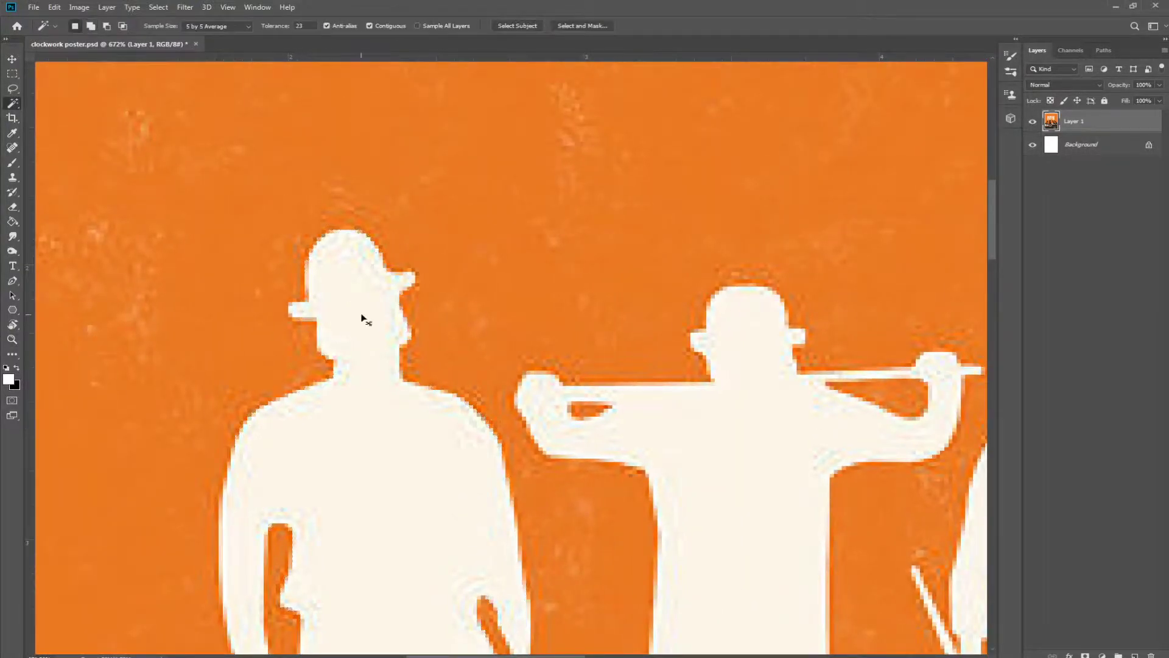
left_click(360, 317)
key("z")
left_click_drag(374, 380, 402, 378)
key("w")
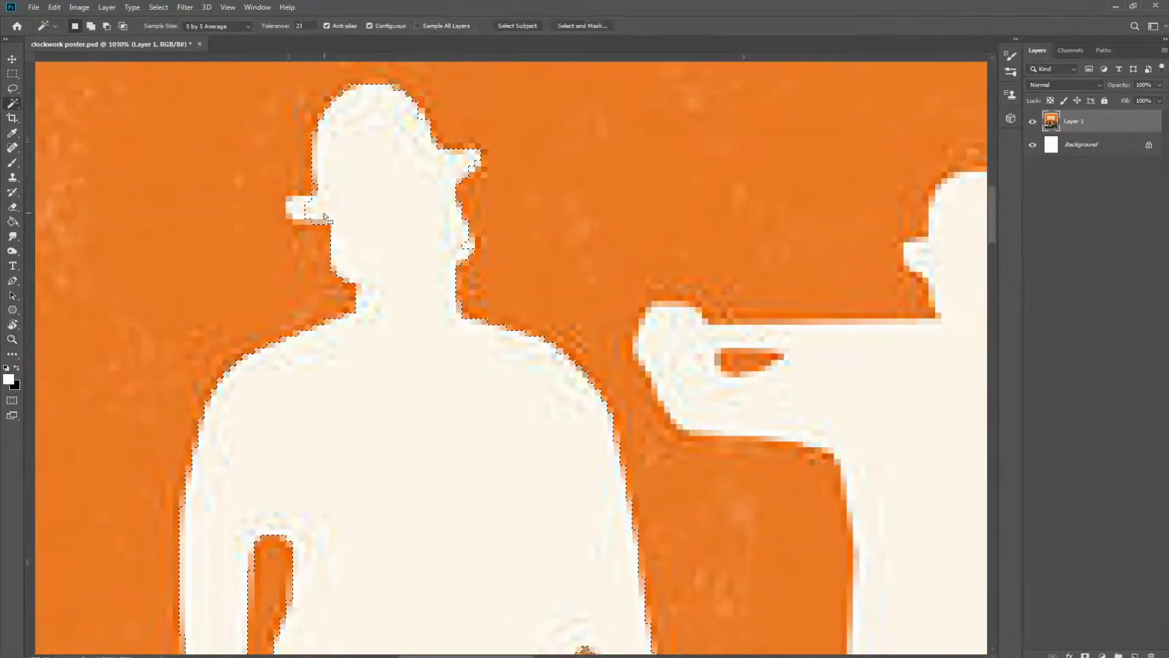
Paint the missing hat brim and edges of the leftmost silhouette into the selection with white in Quick Mask, and return to normal mode.
key("q")
key("b")
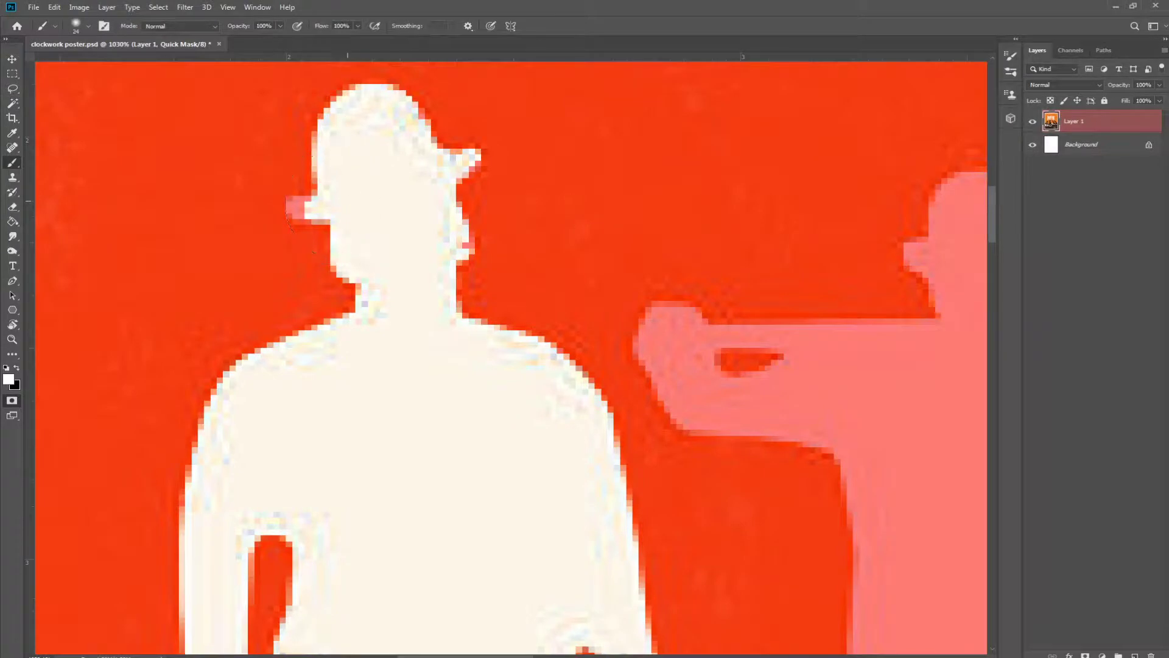
mouse_move(340, 202)
left_mouse_down()
mouse_move(270, 217)
mouse_move(311, 208)
mouse_move(296, 207)
left_mouse_up()
left_click_drag(347, 431, 323, 110)
mouse_move(402, 469)
left_mouse_down()
mouse_move(357, 222)
mouse_move(378, 231)
left_mouse_up()
left_click_drag(322, 555, 353, 316)
left_click_drag(324, 600, 328, 413)
left_click_drag(448, 271, 370, 340)
key("ctrl+0")
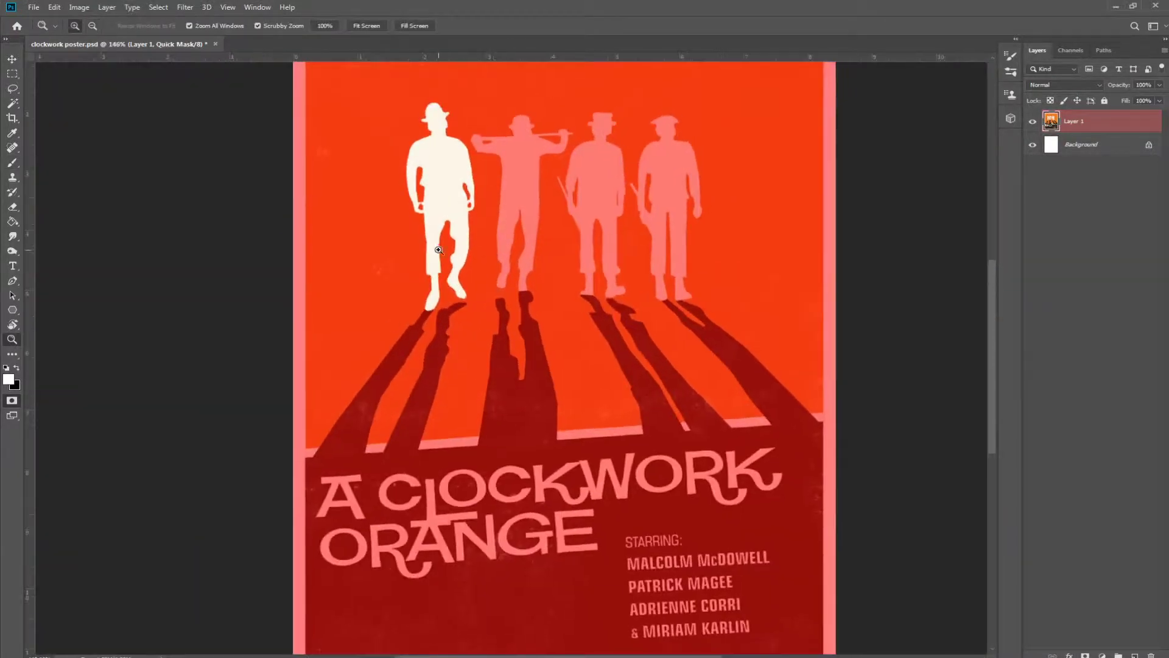
key("q")
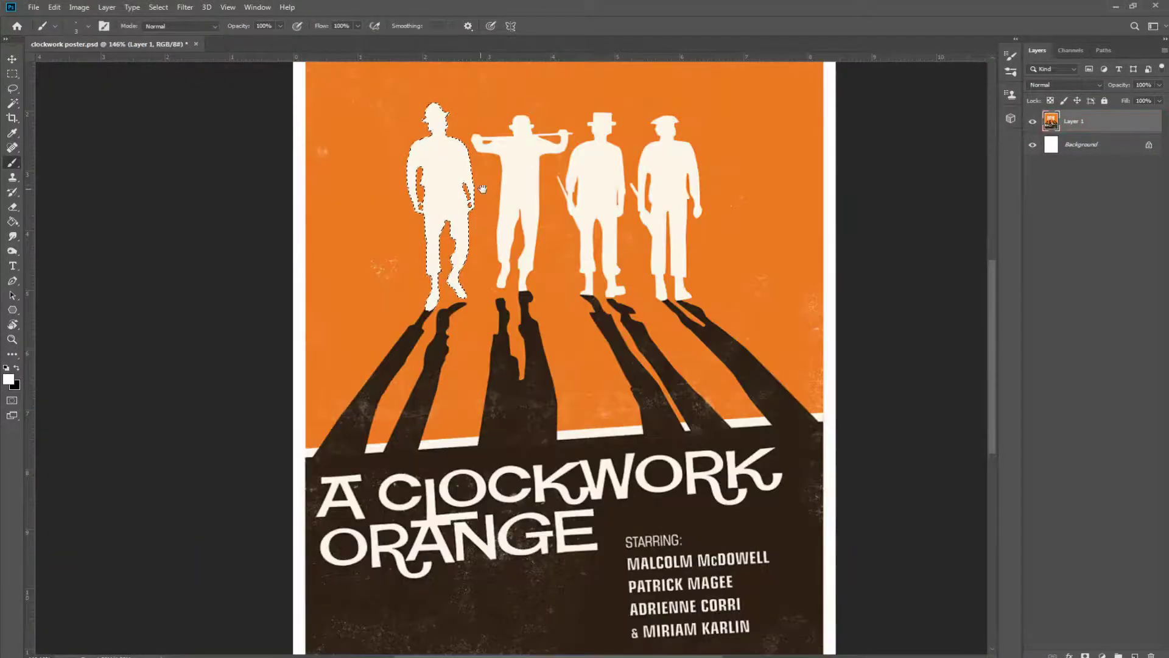
Copy the selected silhouette to a new layer and hide Layer 1 and the Background.
left_click_drag(483, 188, 420, 320)
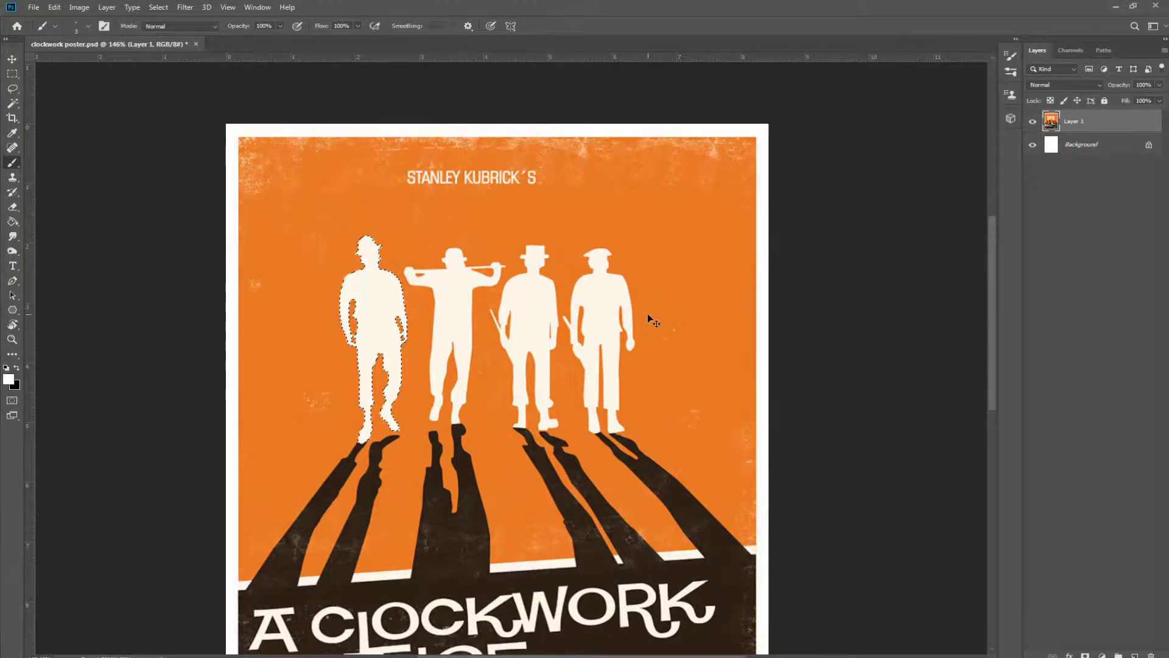
key("ctrl+j")
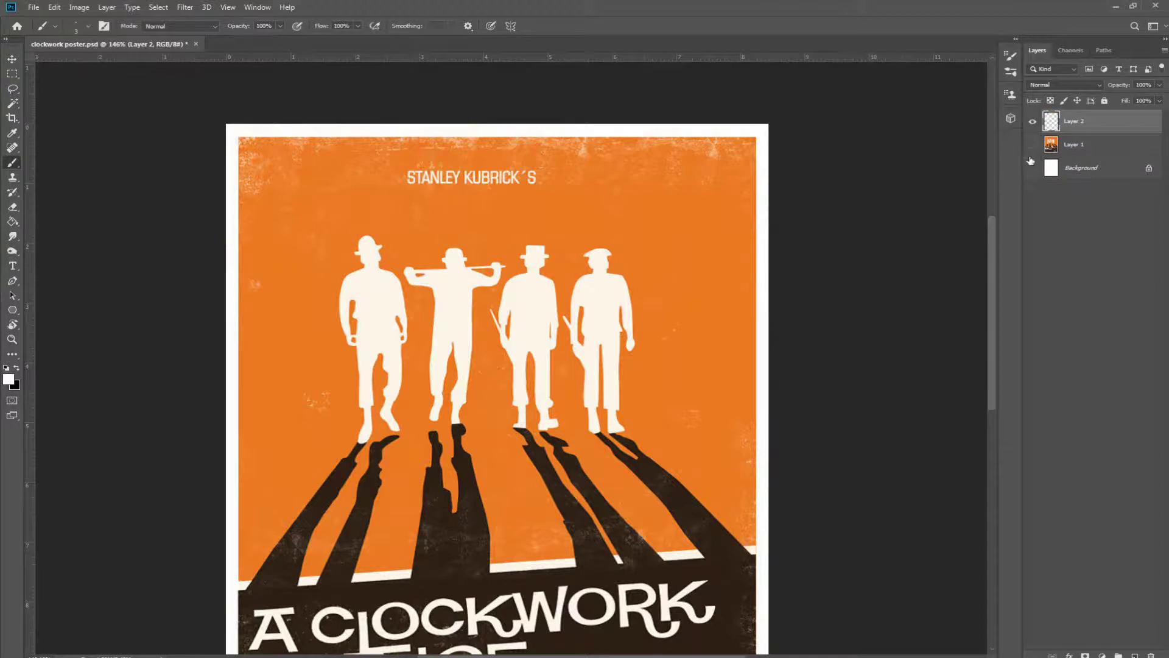
left_click(1031, 162)
Show the Background layer again and fill it with black using the Paint Bucket.
left_click(1090, 168)
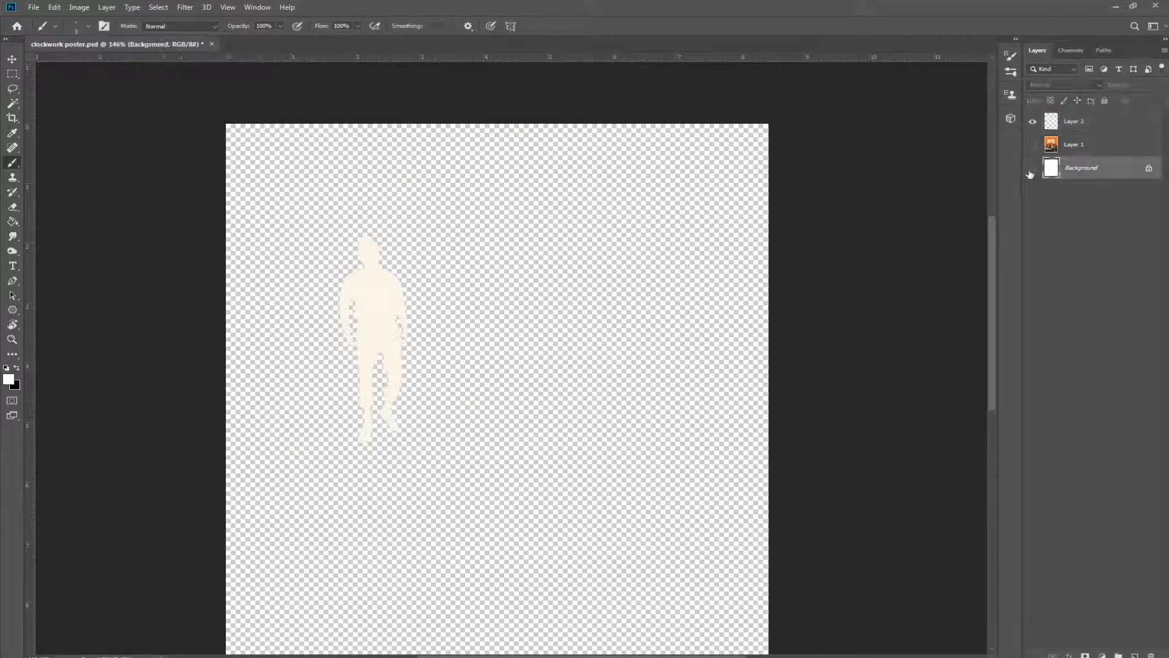
left_click(1032, 168)
key("x")
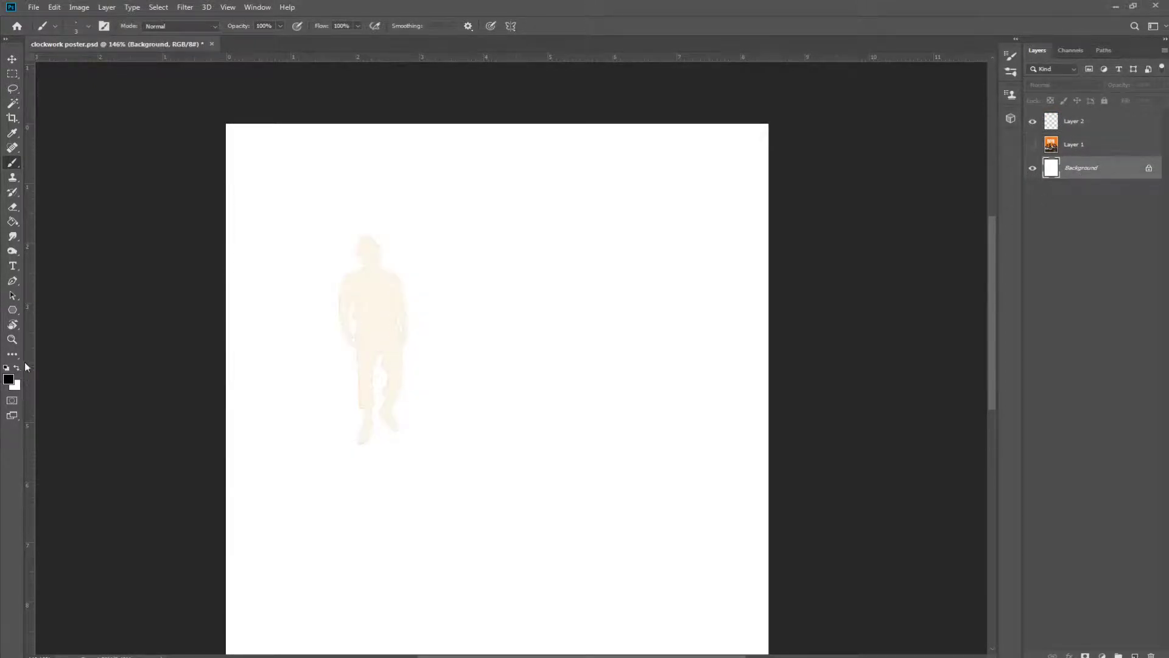
key("g")
left_click(572, 301)
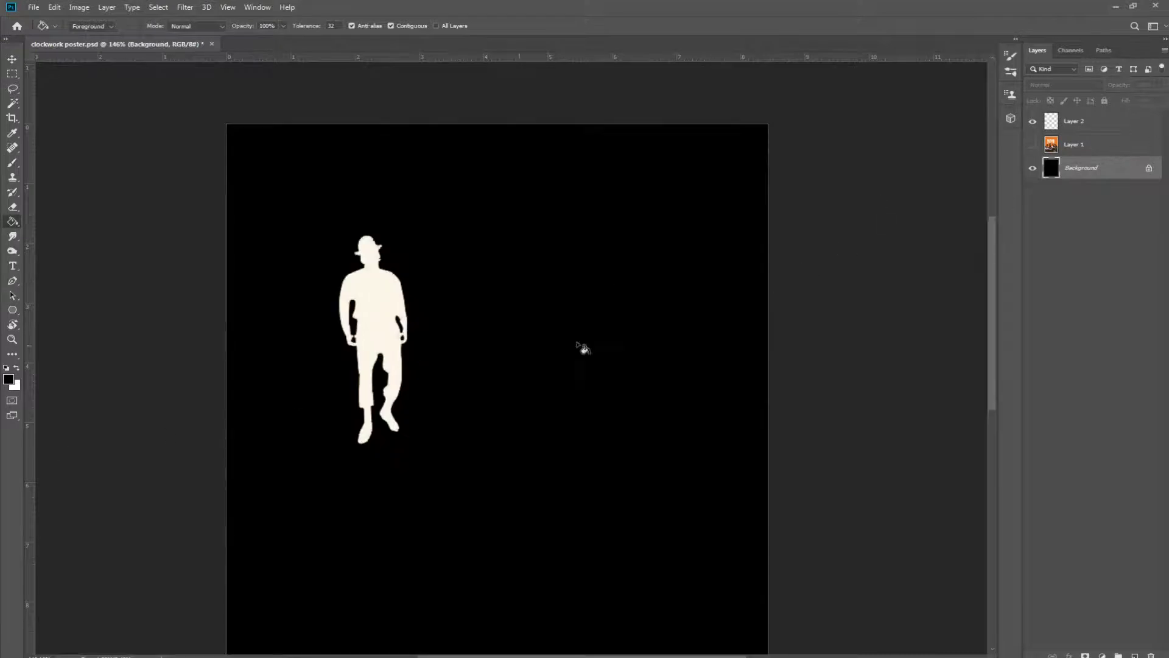
Show Layer 1, hide Layer 2, and select the second silhouette on Layer 1 with the Magic Wand.
left_click(1033, 144)
left_click(1032, 122)
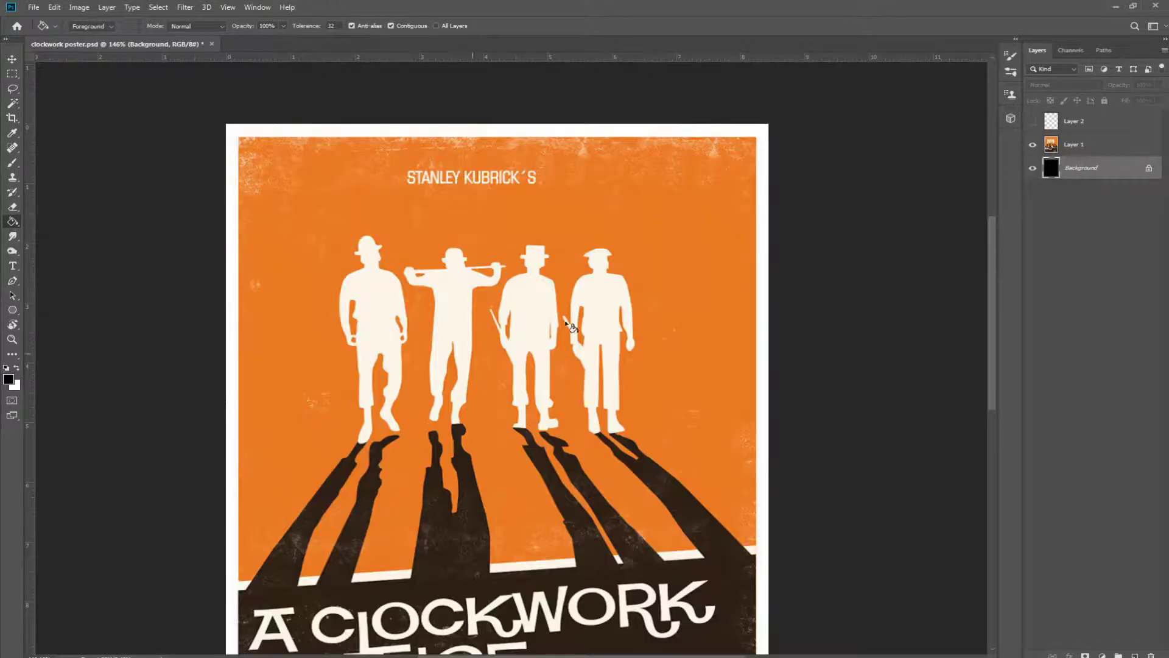
key("w")
left_click(450, 306)
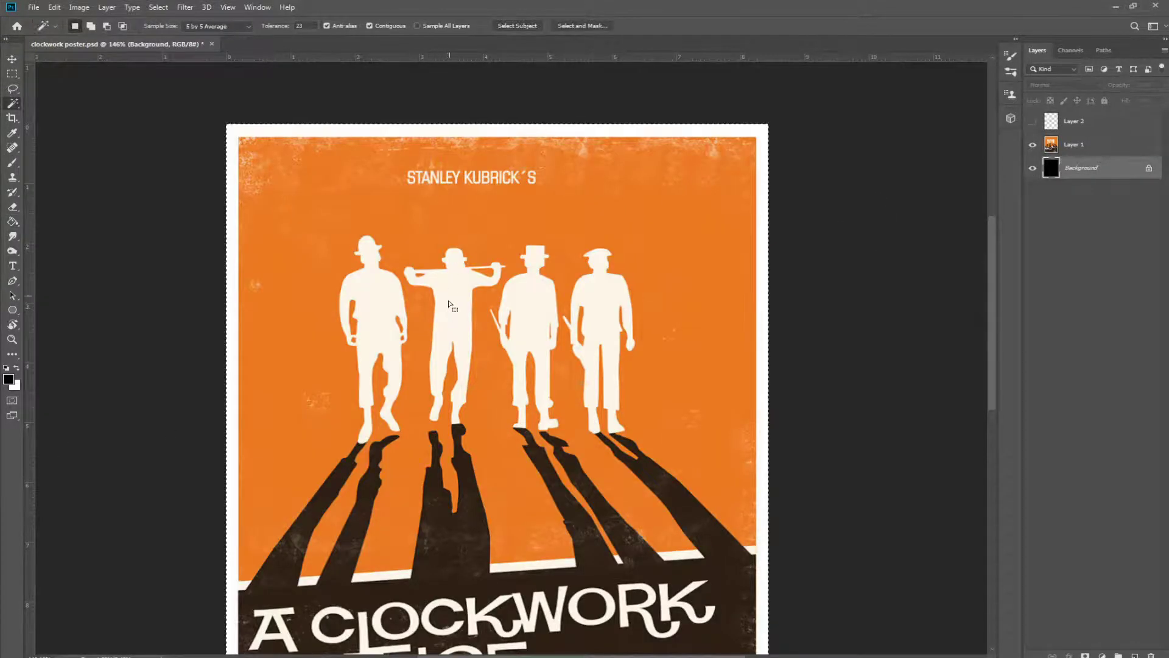
left_click(1068, 148)
key("ctrl+d")
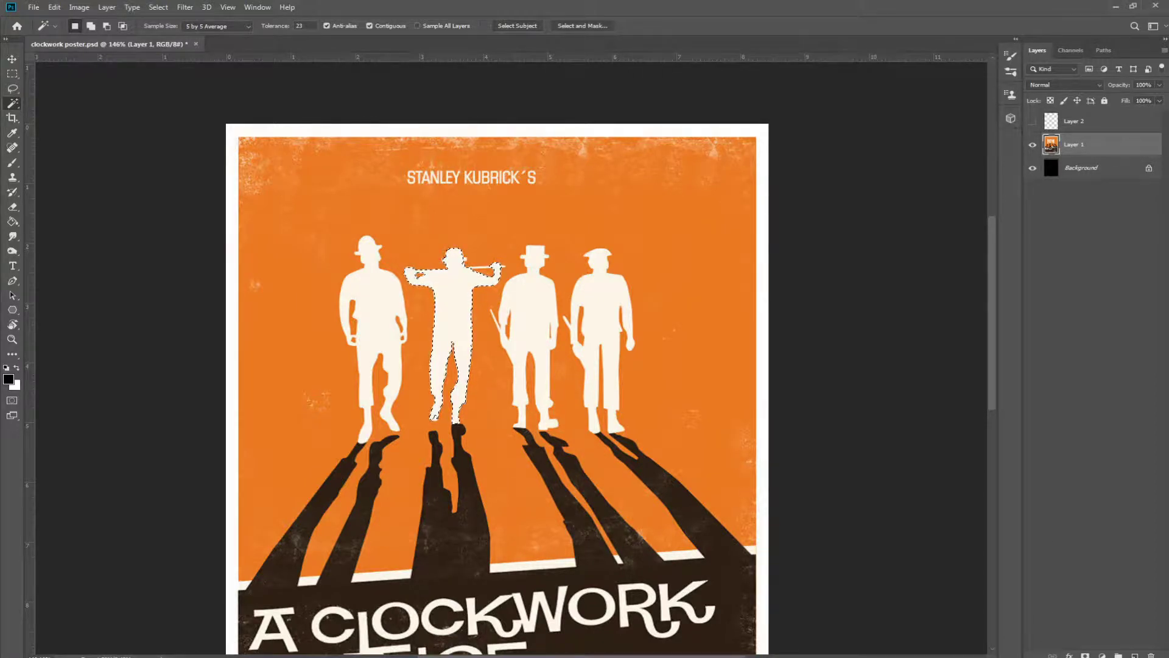
key("q")
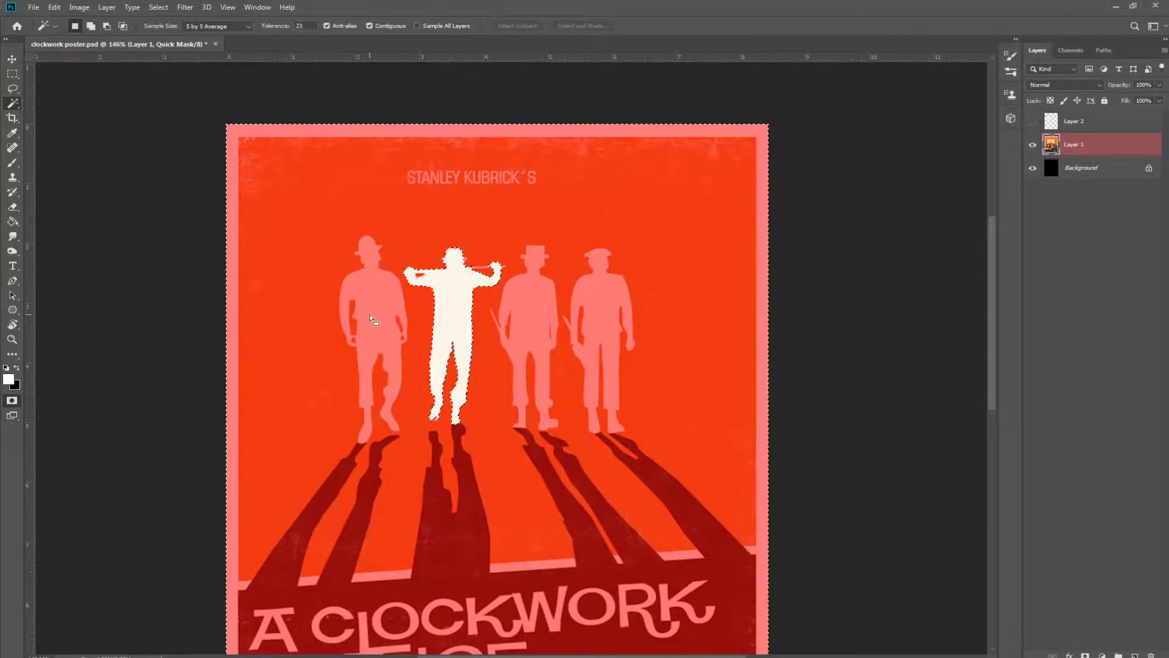
left_click(369, 314, "alt")
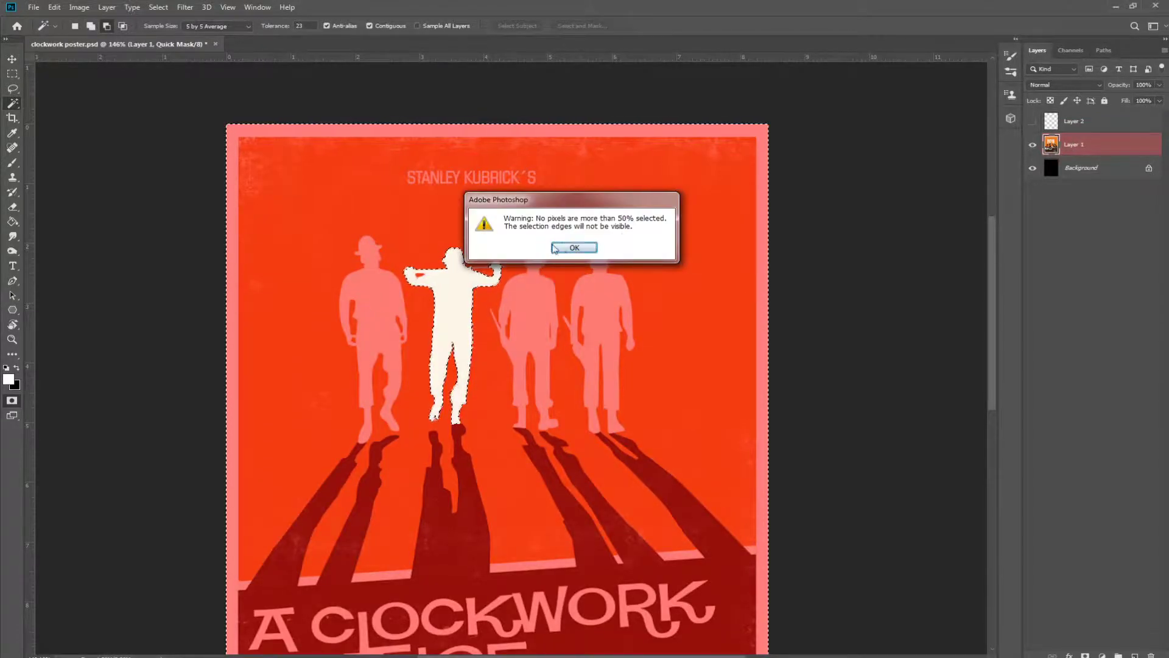
left_click(555, 248)
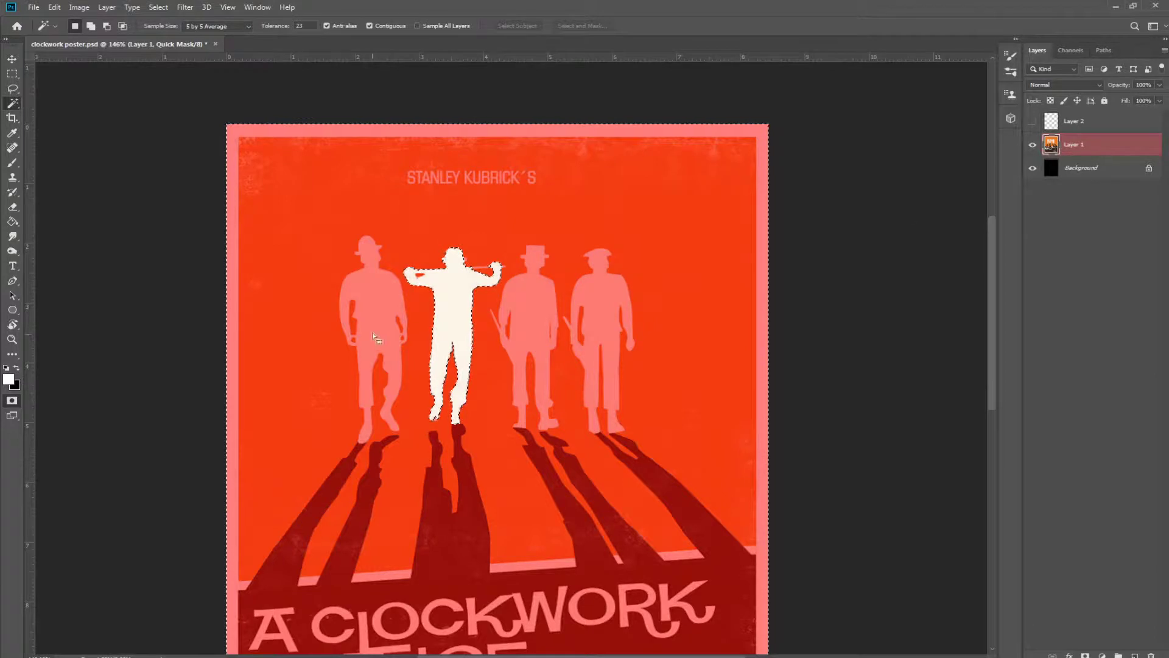
key("ctrl+d")
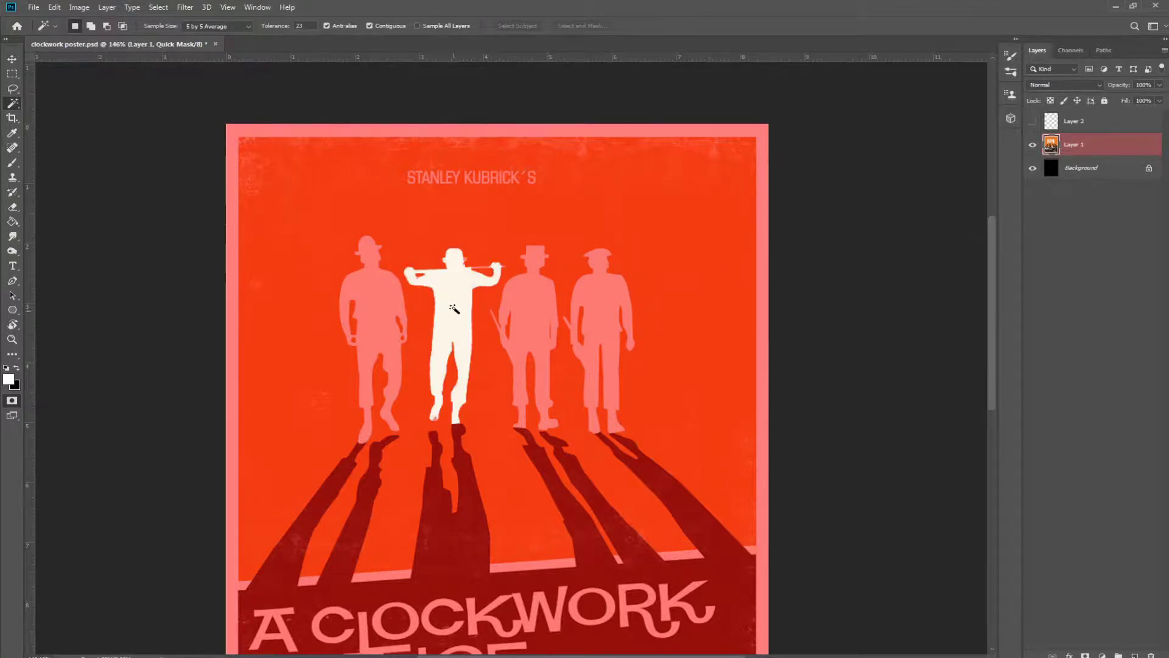
key("q")
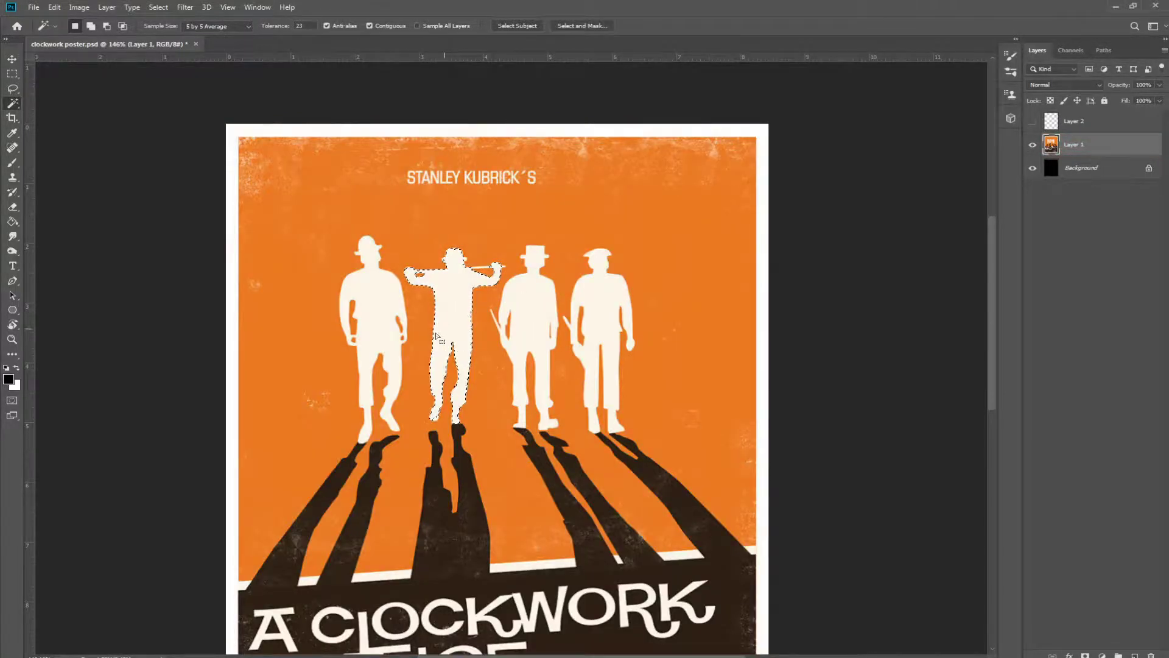
Paint the missing part of the second silhouette's stick into the selection with white in Quick Mask, and return to normal mode.
key("z")
left_click_drag(467, 266, 555, 244)
key("b")
key("q")
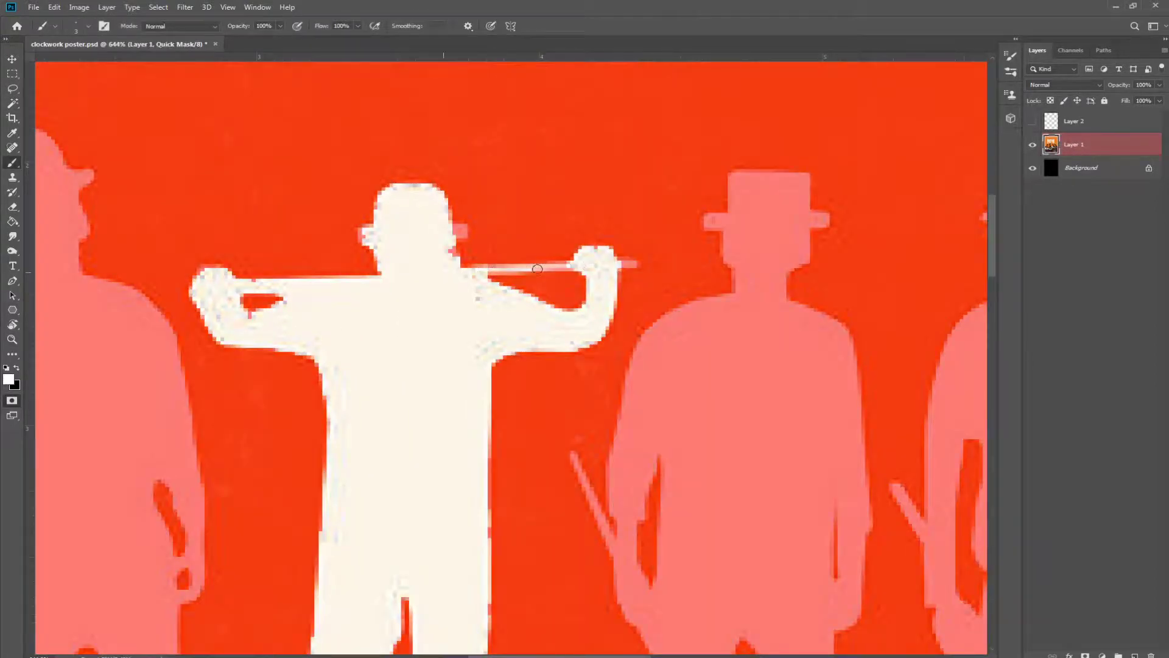
left_click_drag(537, 269, 573, 265)
left_click_drag(467, 267, 607, 267)
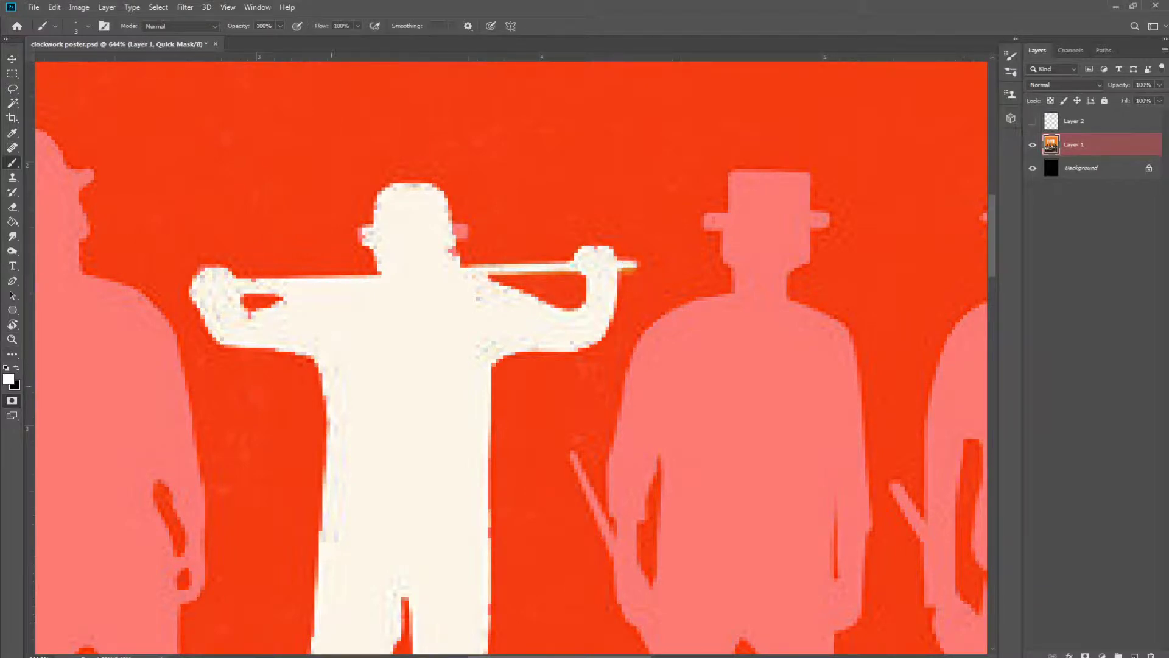
key("q")
left_click_drag(491, 338, 358, 412)
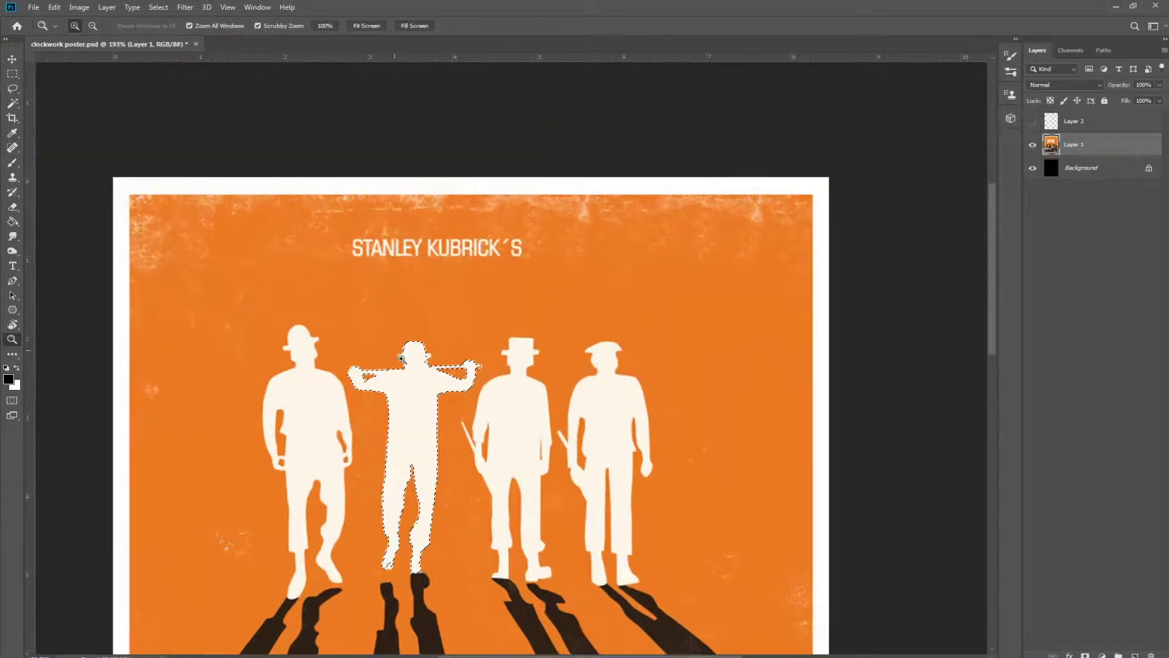
Compare the second silhouette's selection in Quick Mask and normal mode, examining its hat and stick up close, and deselect it.
key("b")
key("q")
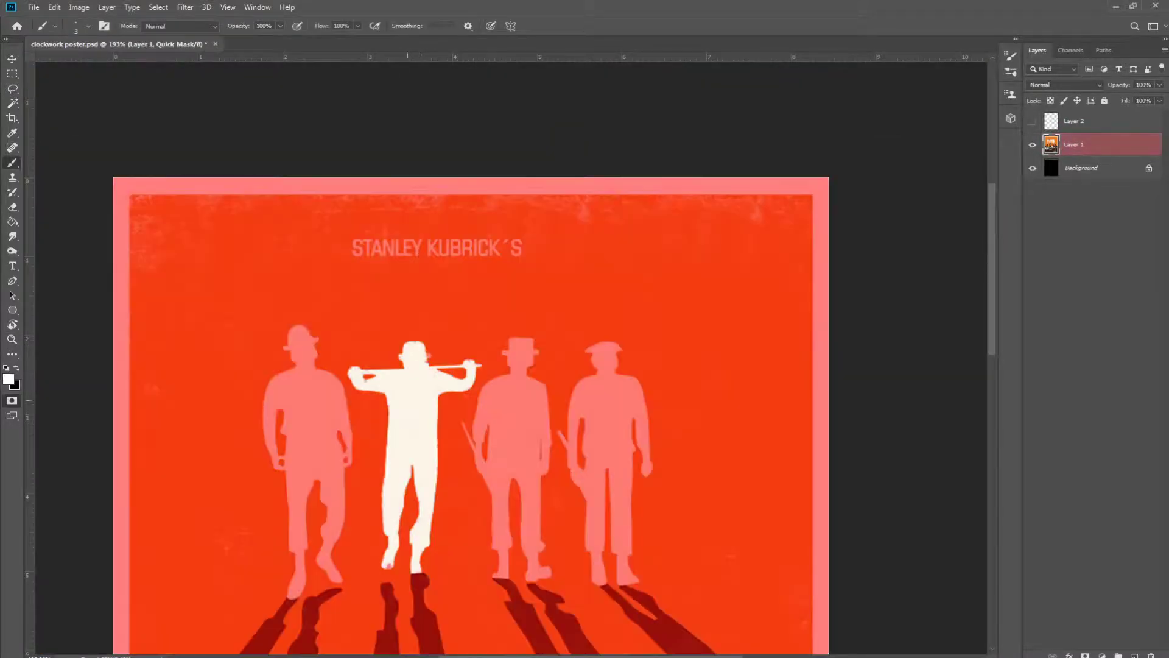
key("q")
key("z")
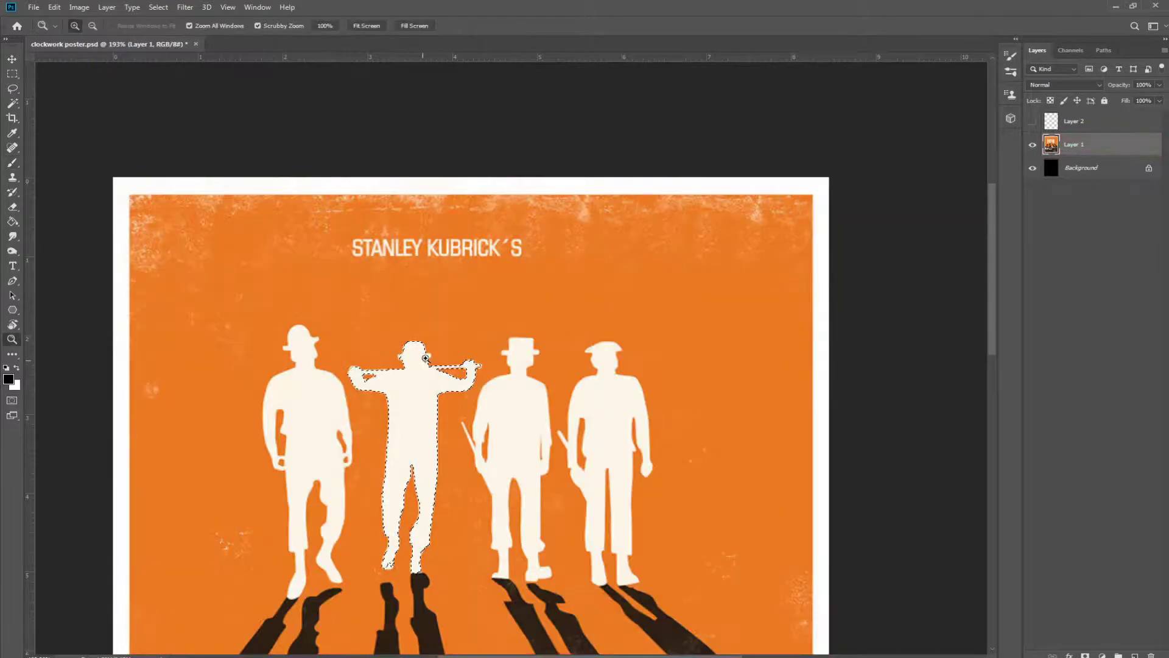
left_click_drag(414, 365, 419, 366)
key("q")
key("q")
key("x")
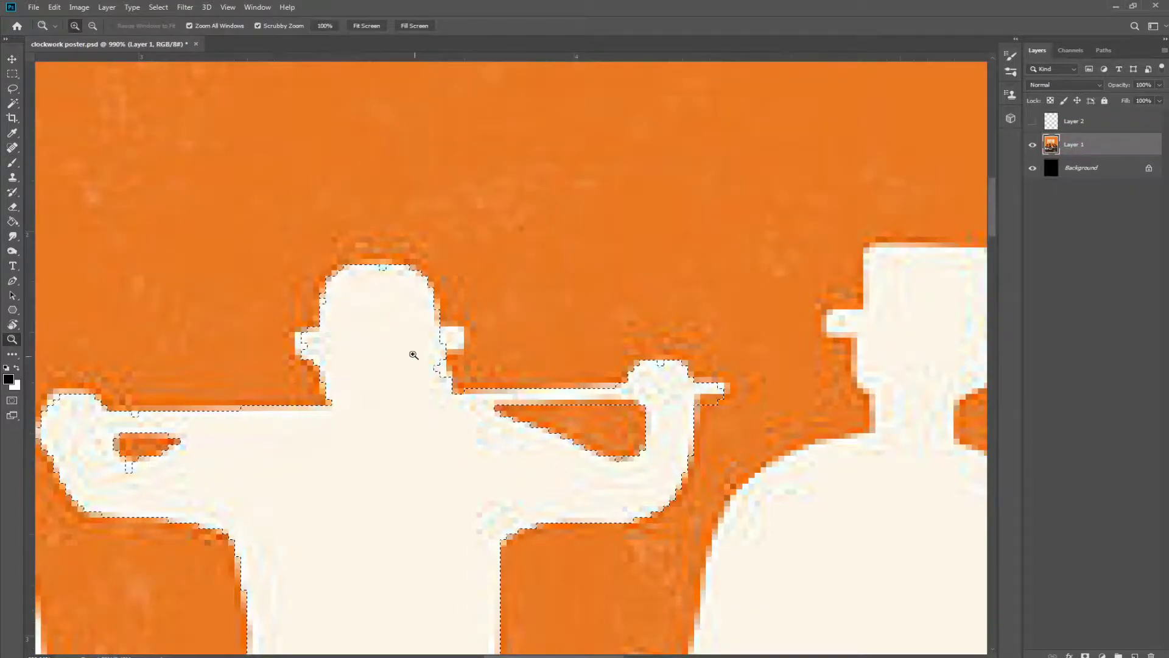
left_click_drag(570, 338, 501, 377)
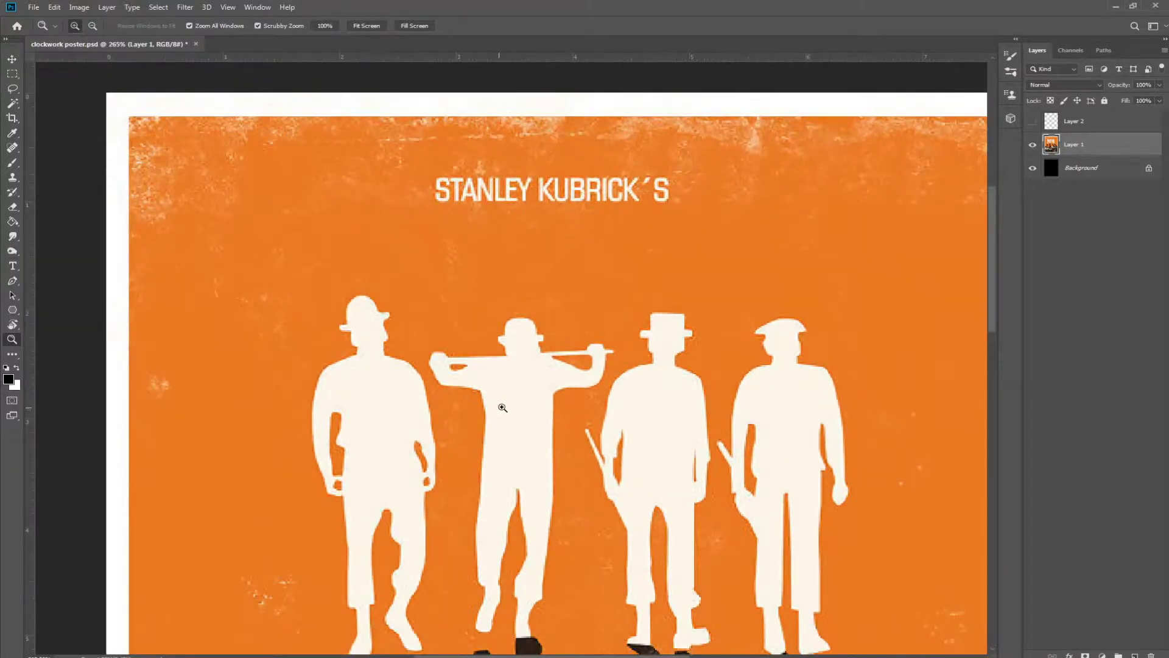
Select the second silhouette on Layer 1 again with the Magic Wand and check the selection edge around its hat and stick.
key("w")
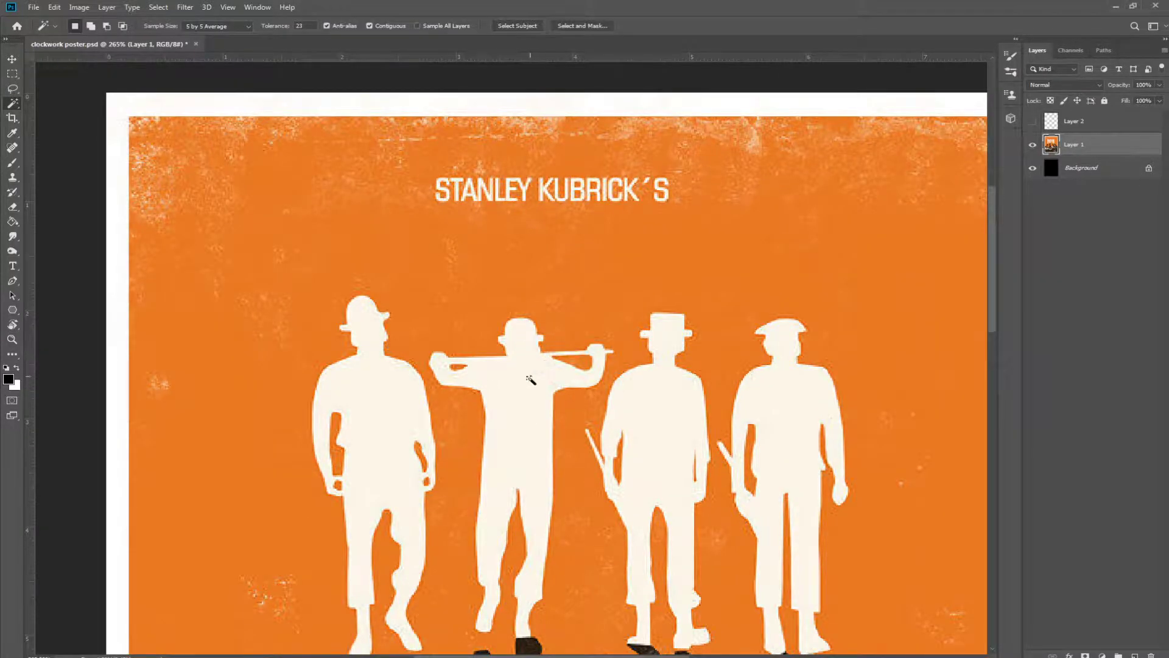
left_click(501, 352)
left_click_drag(515, 361, 610, 321)
key("z")
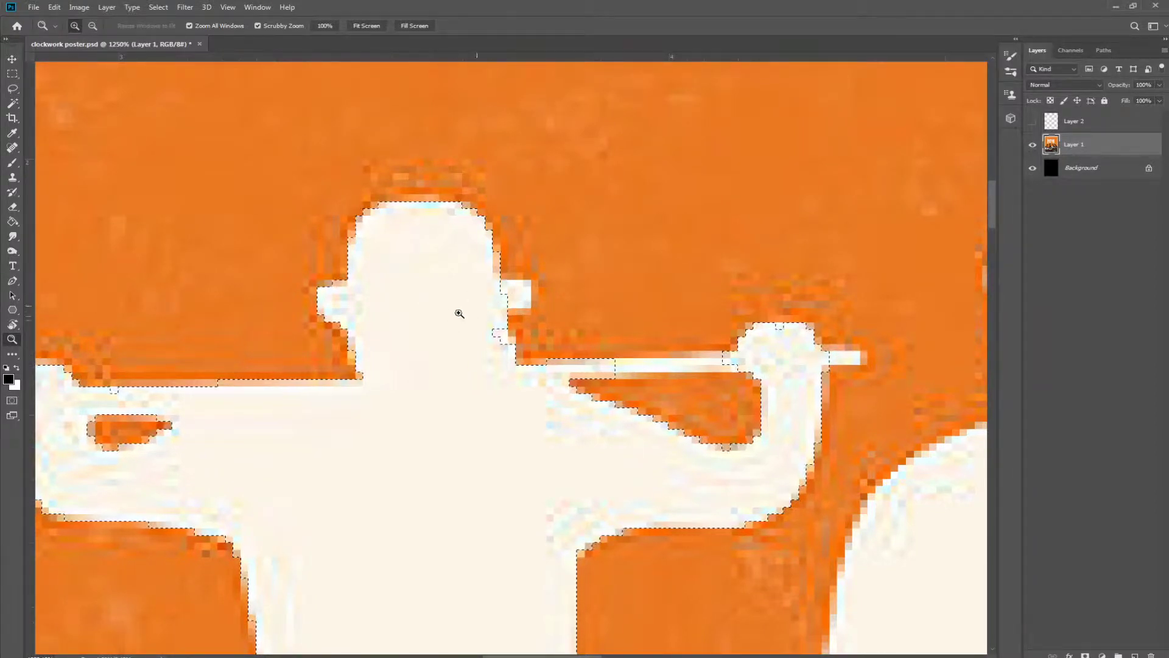
left_click(521, 302)
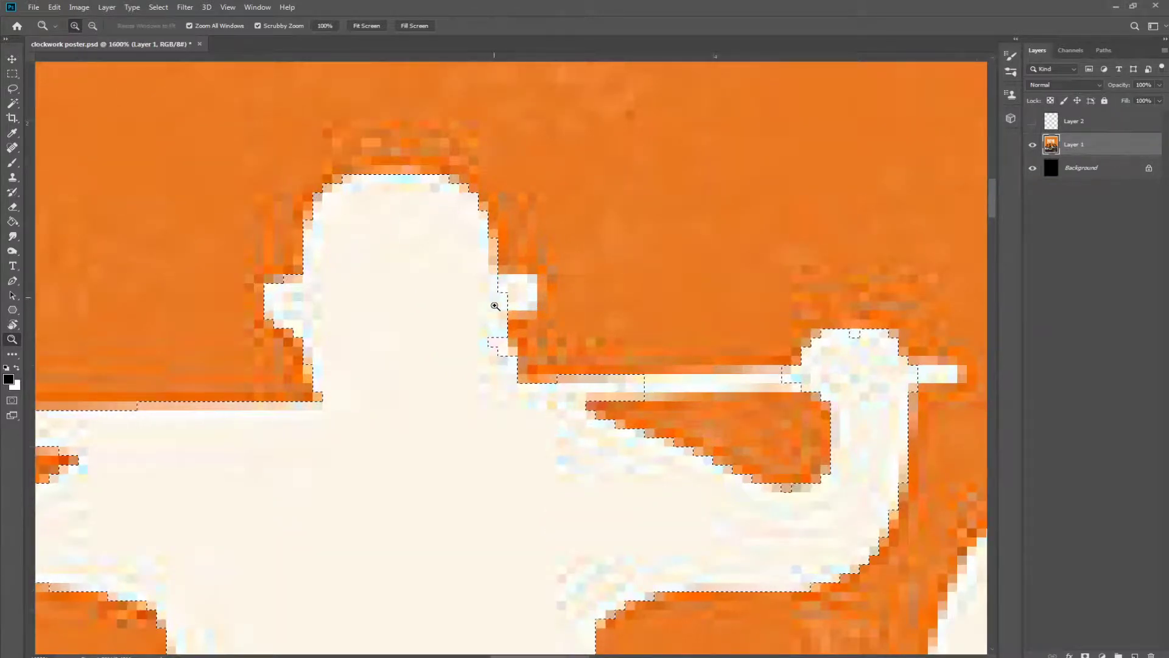
left_click_drag(668, 302, 556, 322)
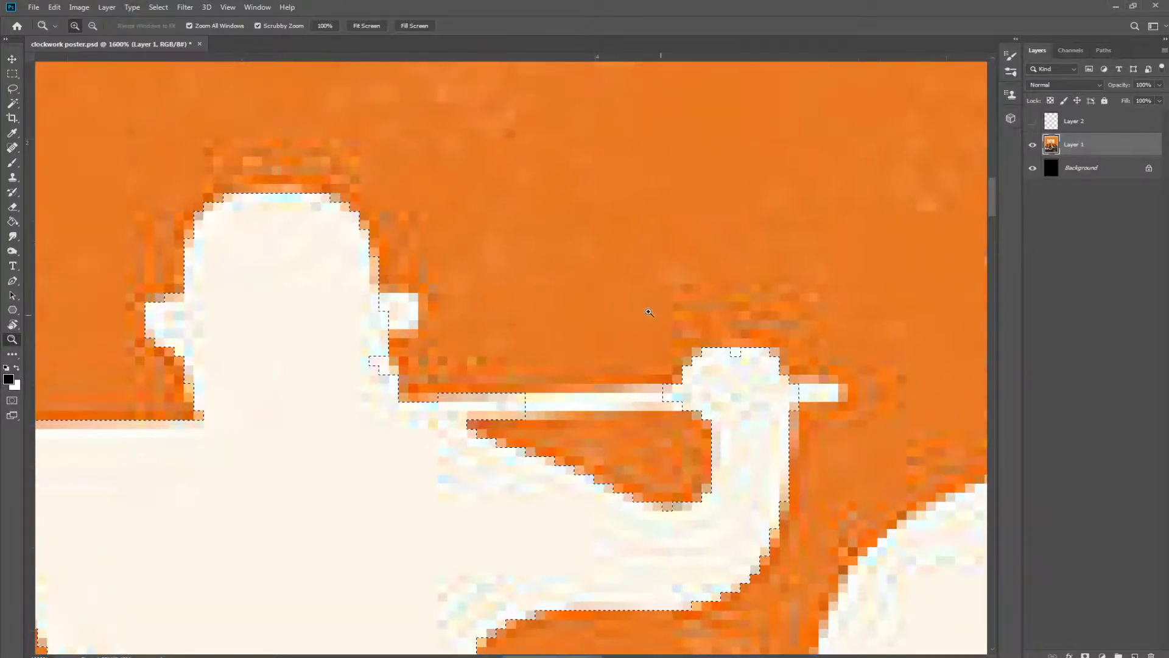
Enter Quick Mask and brush the missing length of the second silhouette's stick into the selection with white.
key("w")
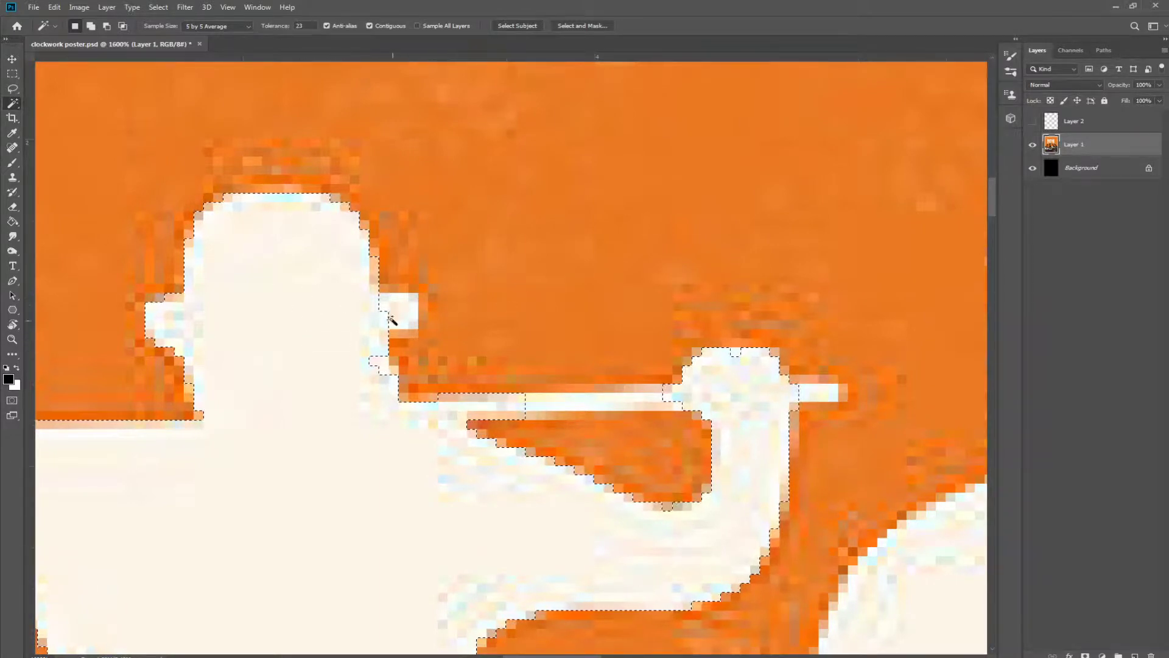
key("q")
key("b")
key("x")
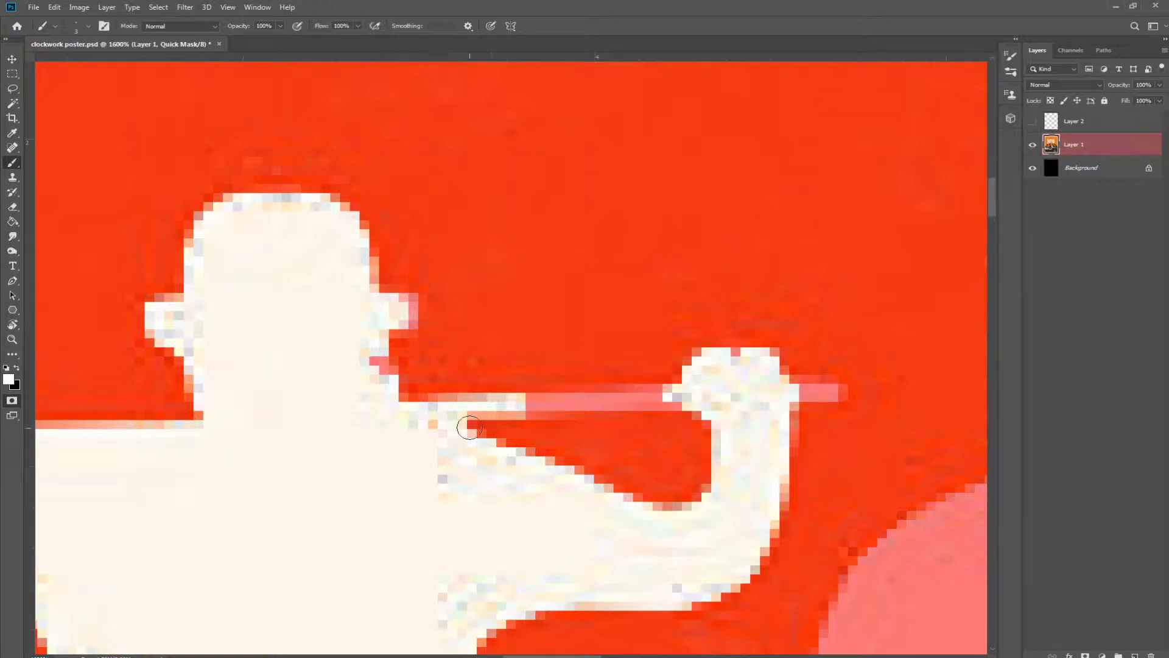
mouse_move(468, 427)
left_mouse_down()
mouse_move(543, 408)
mouse_move(705, 403)
mouse_move(450, 408)
mouse_move(798, 390)
left_mouse_up()
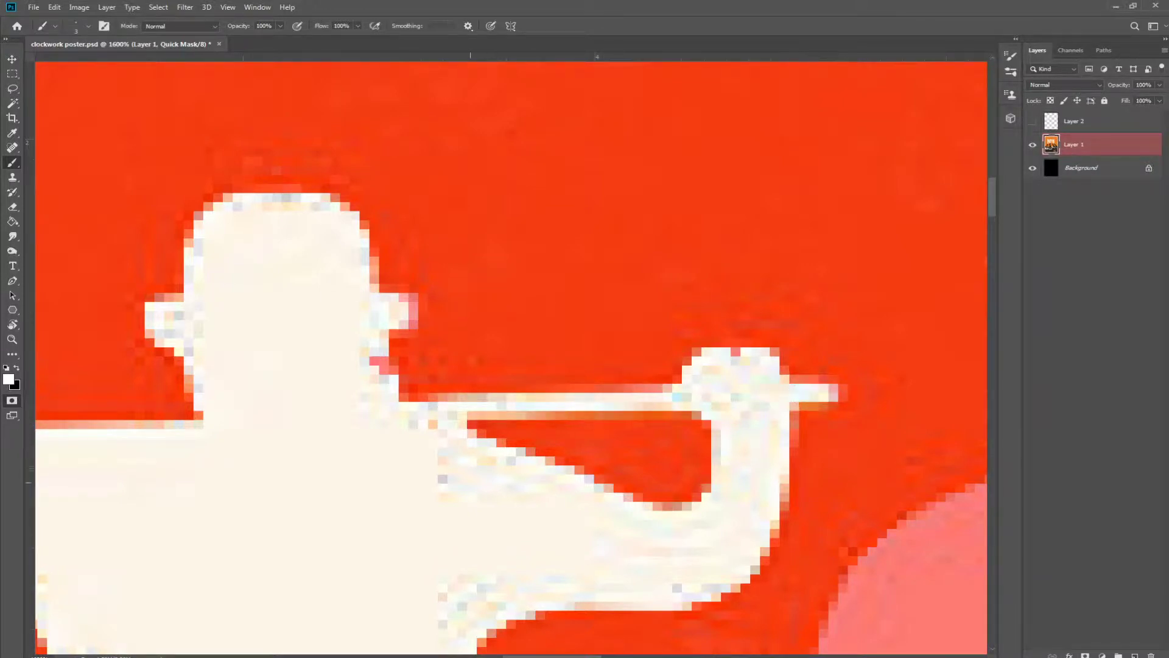
Touch up the mask with white along the second silhouette's arm, body and feet, and return to normal mode.
left_click_drag(496, 462, 869, 391)
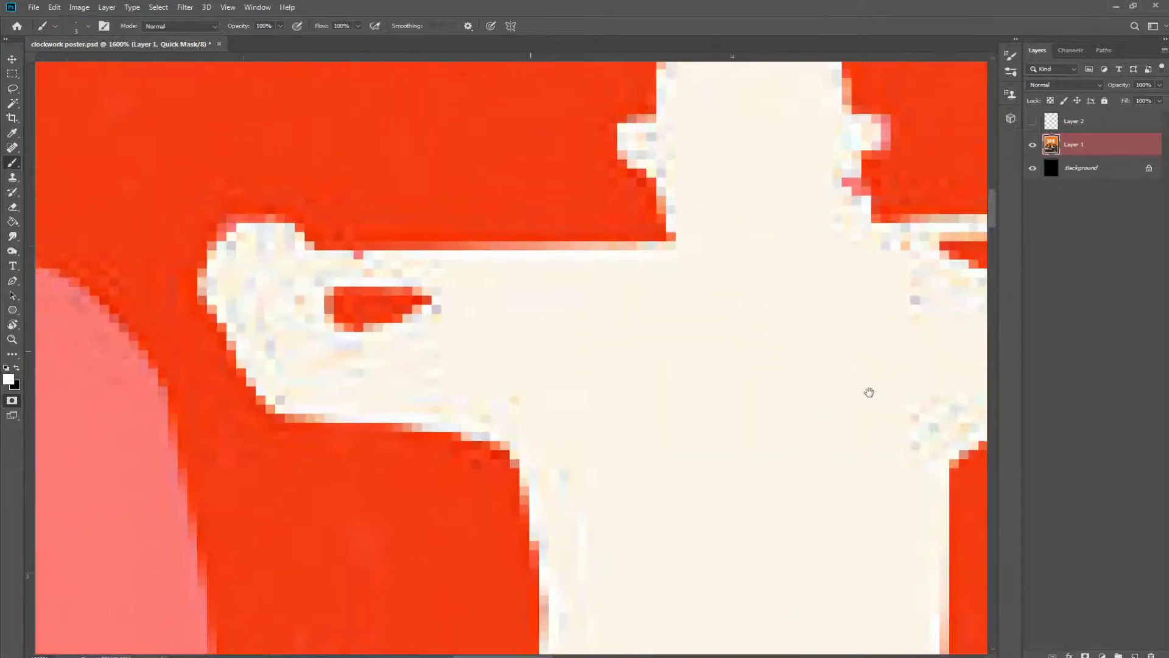
left_click_drag(321, 266, 352, 263)
mouse_move(652, 427)
left_mouse_down()
mouse_move(602, 323)
mouse_move(390, 116)
left_mouse_up()
left_click_drag(496, 287, 487, 92)
left_click_drag(430, 463, 466, 146)
mouse_move(435, 563)
left_mouse_down()
mouse_move(483, 279)
mouse_move(550, 164)
left_mouse_up()
mouse_move(441, 344)
left_mouse_down()
mouse_move(517, 300)
mouse_move(431, 386)
left_mouse_up()
mouse_move(364, 586)
left_mouse_down()
mouse_move(360, 595)
mouse_move(381, 592)
mouse_move(381, 577)
mouse_move(379, 591)
left_mouse_up()
mouse_move(506, 522)
left_mouse_down()
mouse_move(483, 464)
mouse_move(430, 397)
left_mouse_up()
left_click_drag(550, 396, 428, 474)
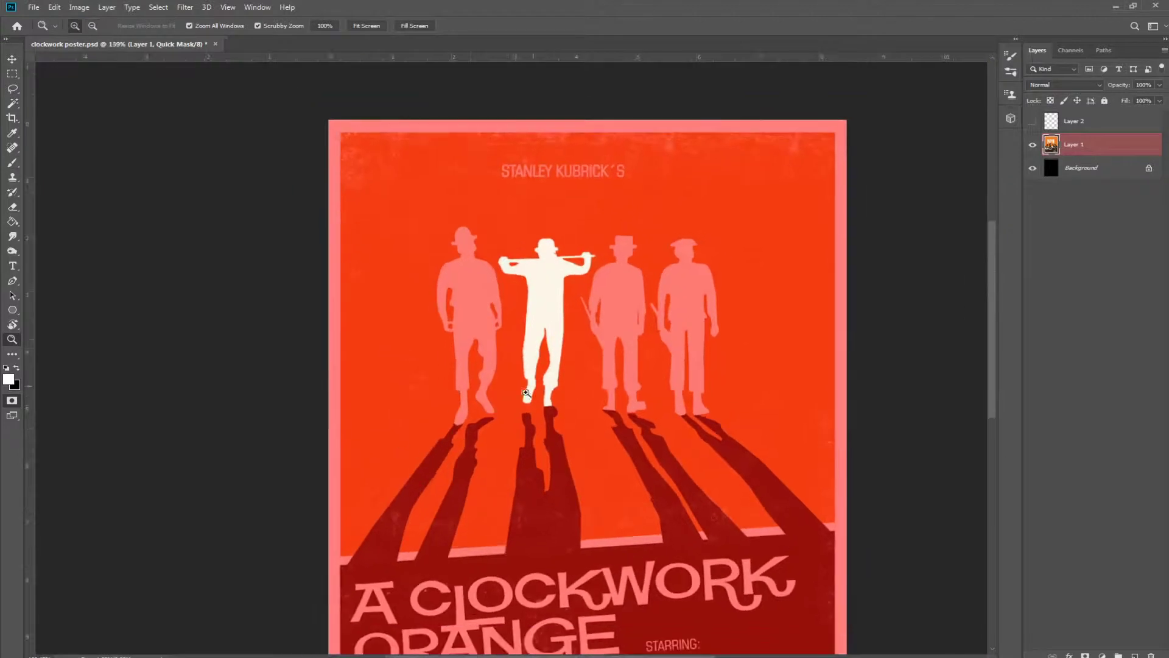
key("q")
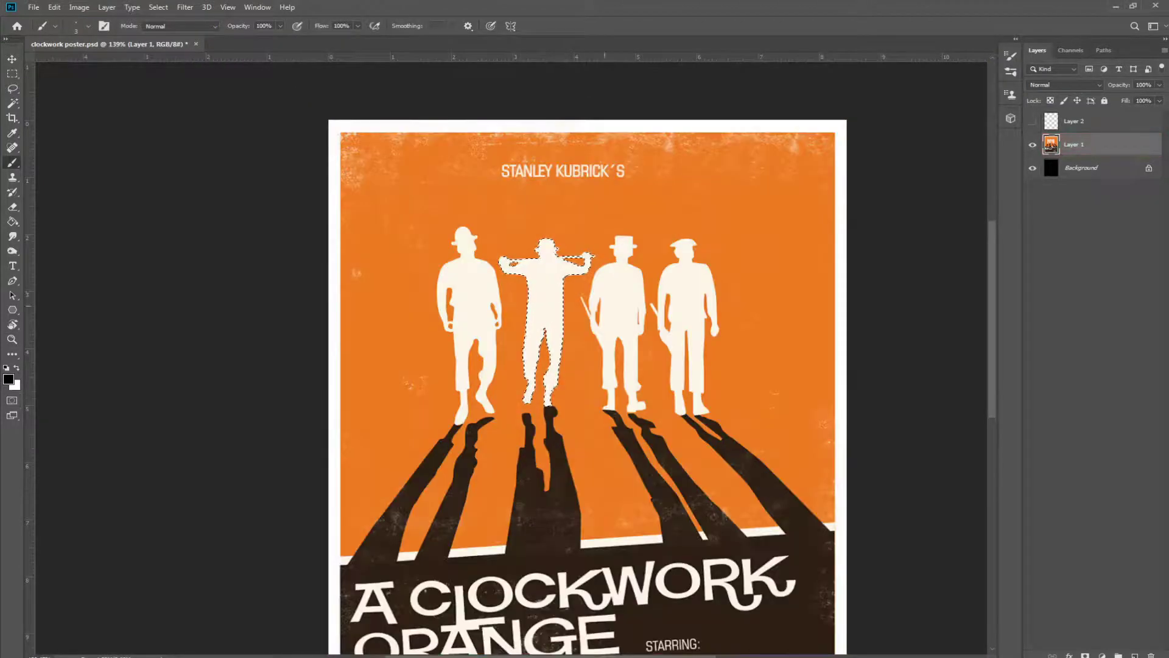
Copy the selected second silhouette to a new layer and hide every layer except the Background.
key("ctrl+j")
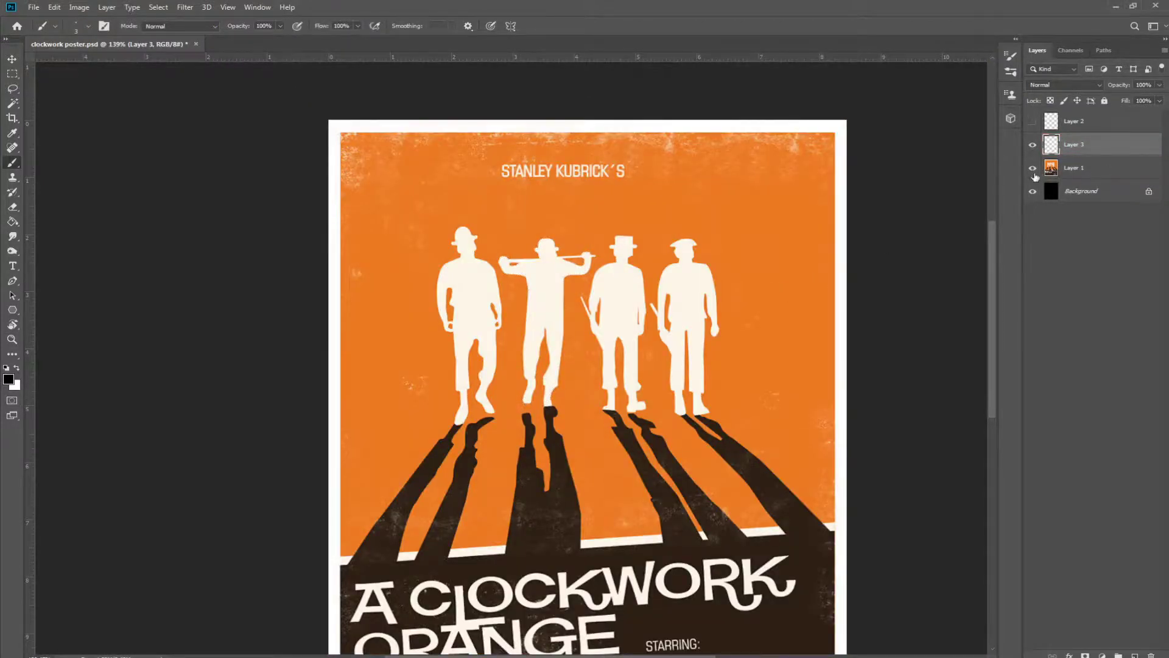
left_click(1032, 167)
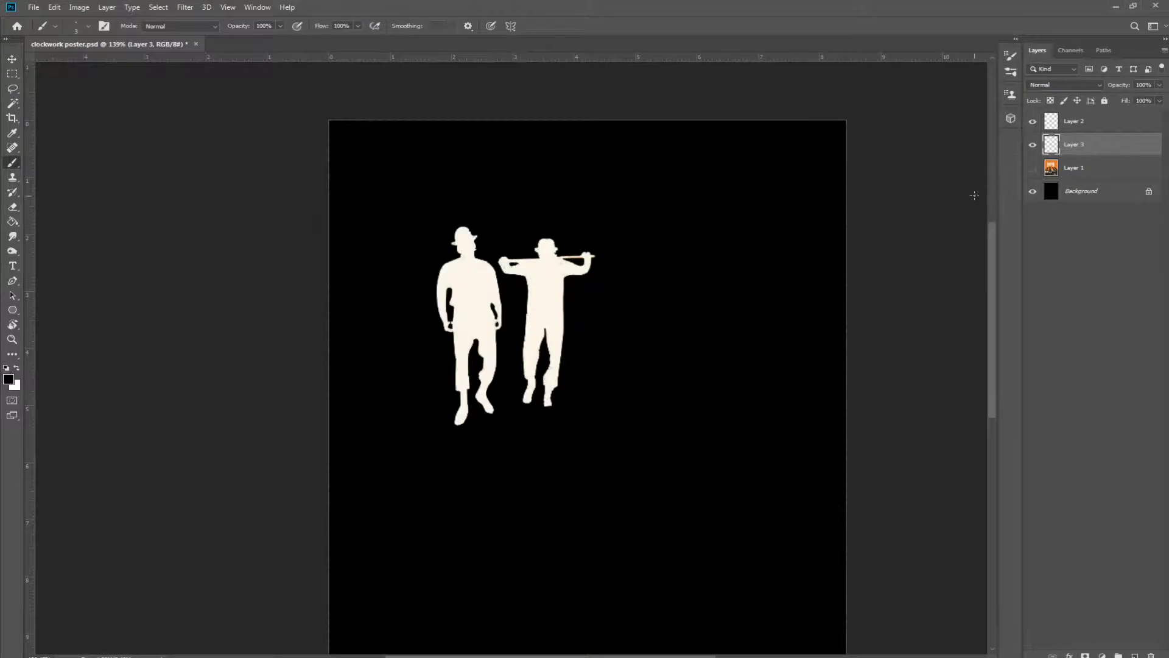
left_click(1032, 145)
left_click(1032, 122)
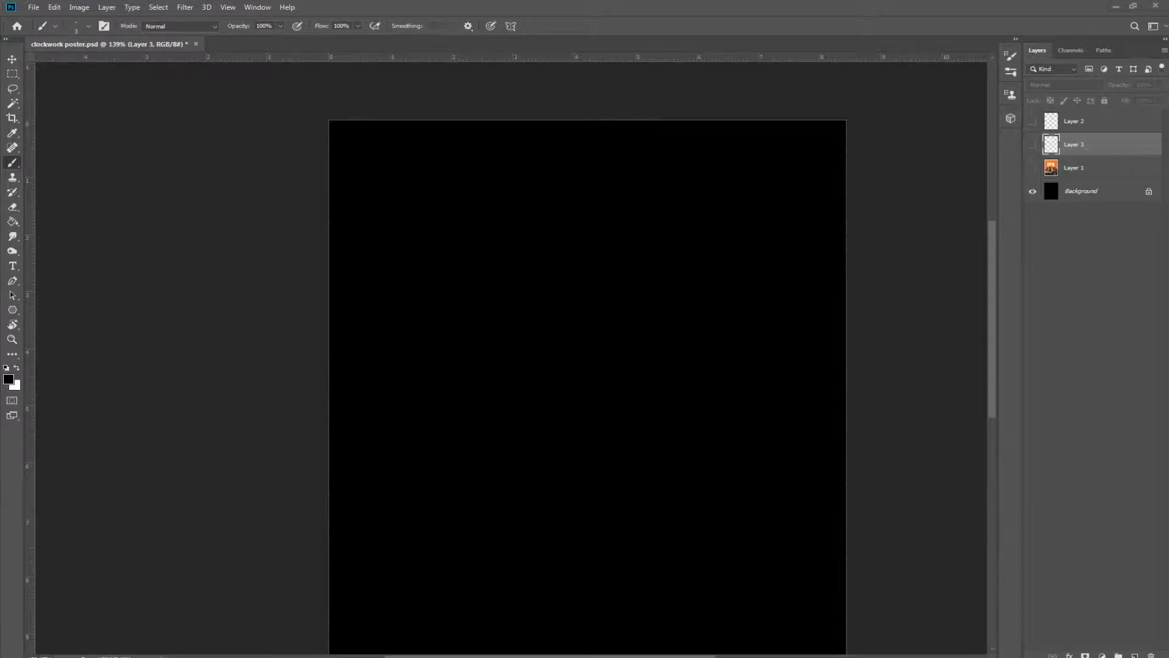
Open Poster 13 - Todo Sobre Mi Madre.jpg and select the connected black outlines of the woman with the Magic Wand.
left_click_drag(312, 286, 498, 41)
scroll(499, 390, "up", 5)
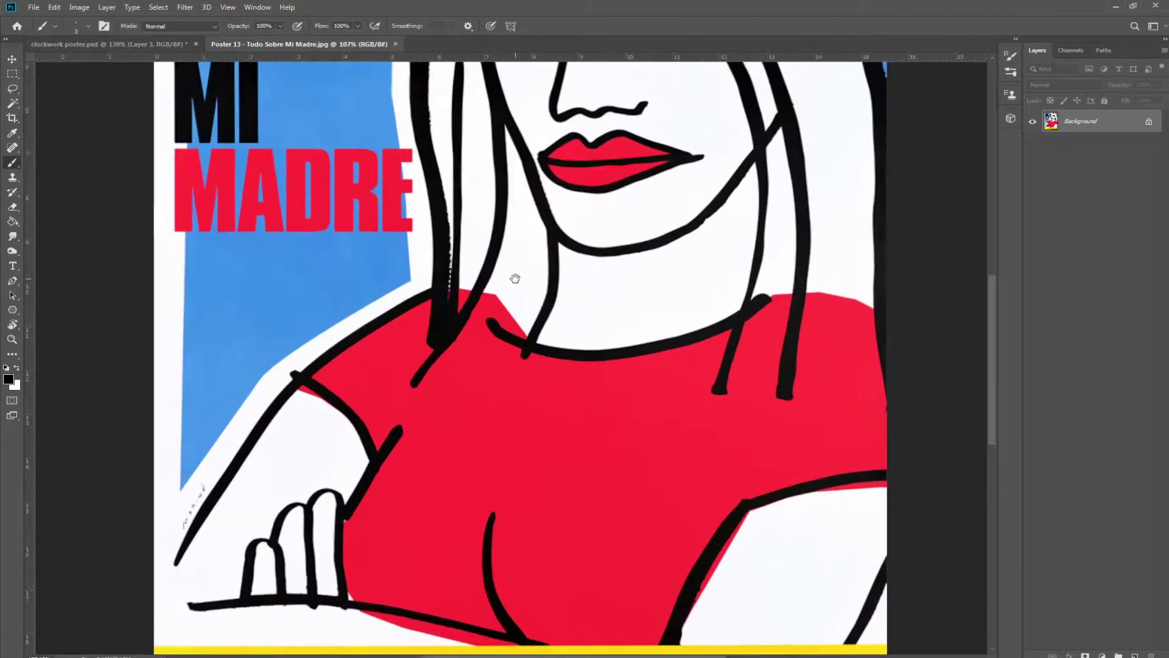
left_click_drag(515, 278, 443, 512)
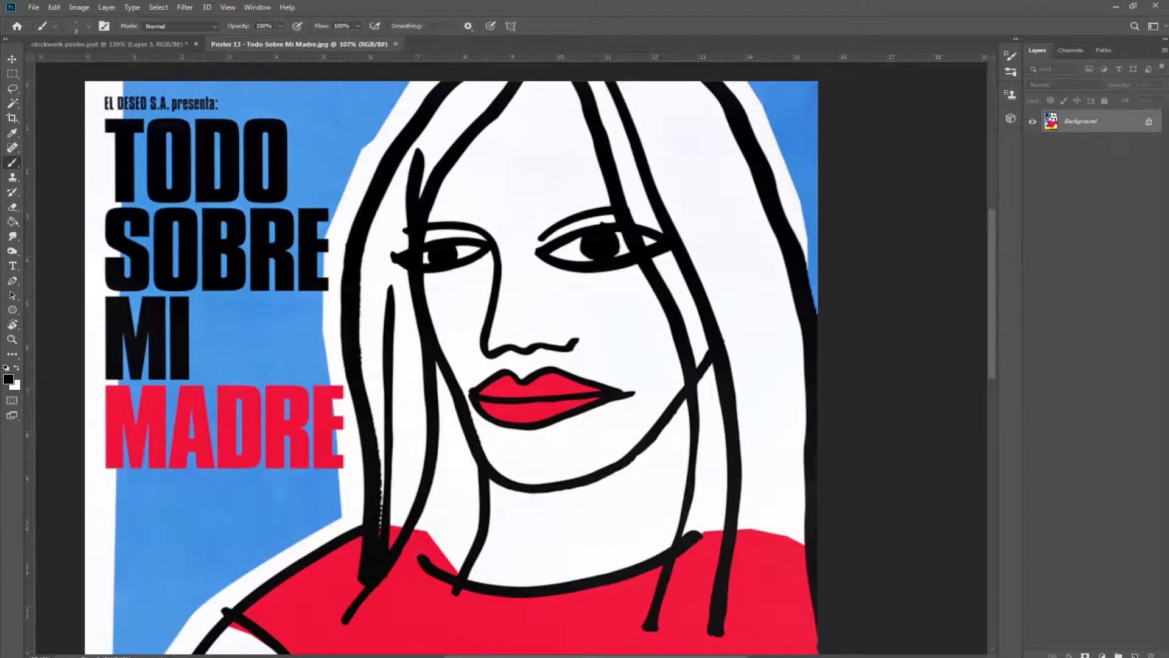
key("w")
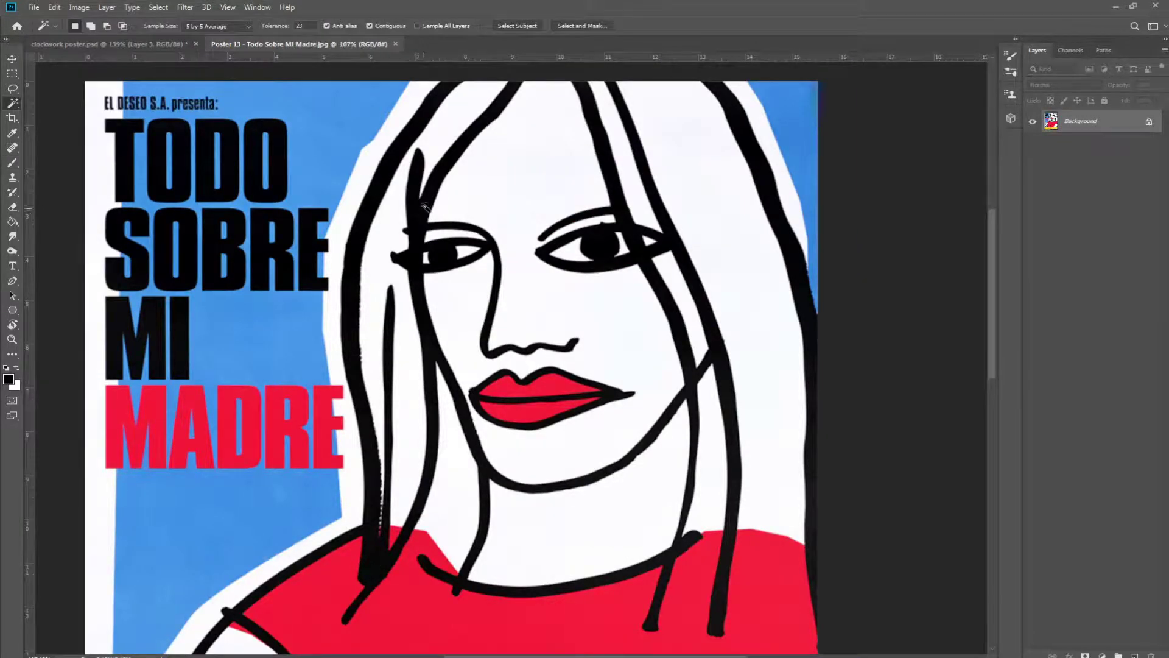
left_click(424, 210)
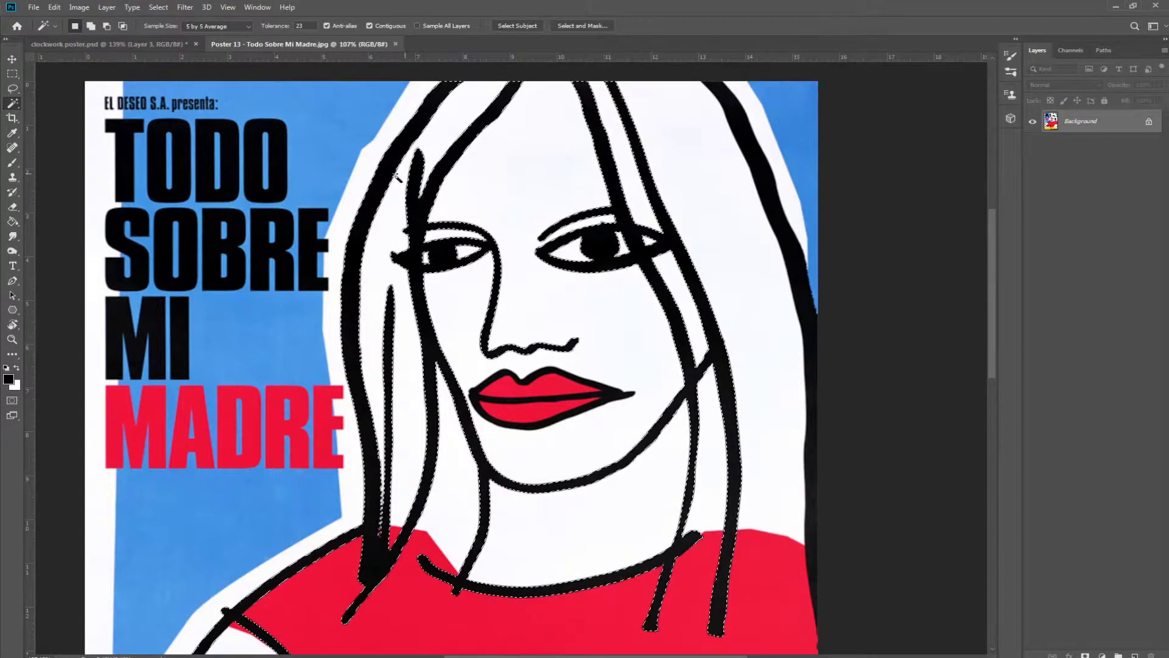
Enter Quick Mask, try brushing white over the woman's eye and nose area, and undo the stroke.
key("q")
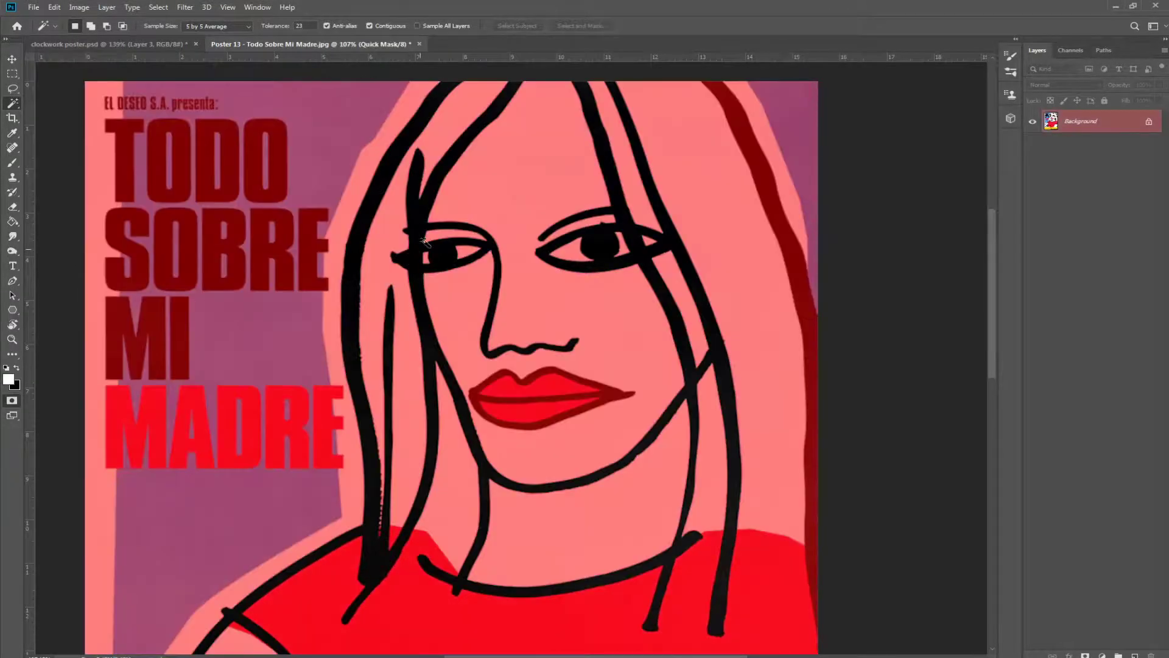
key("b")
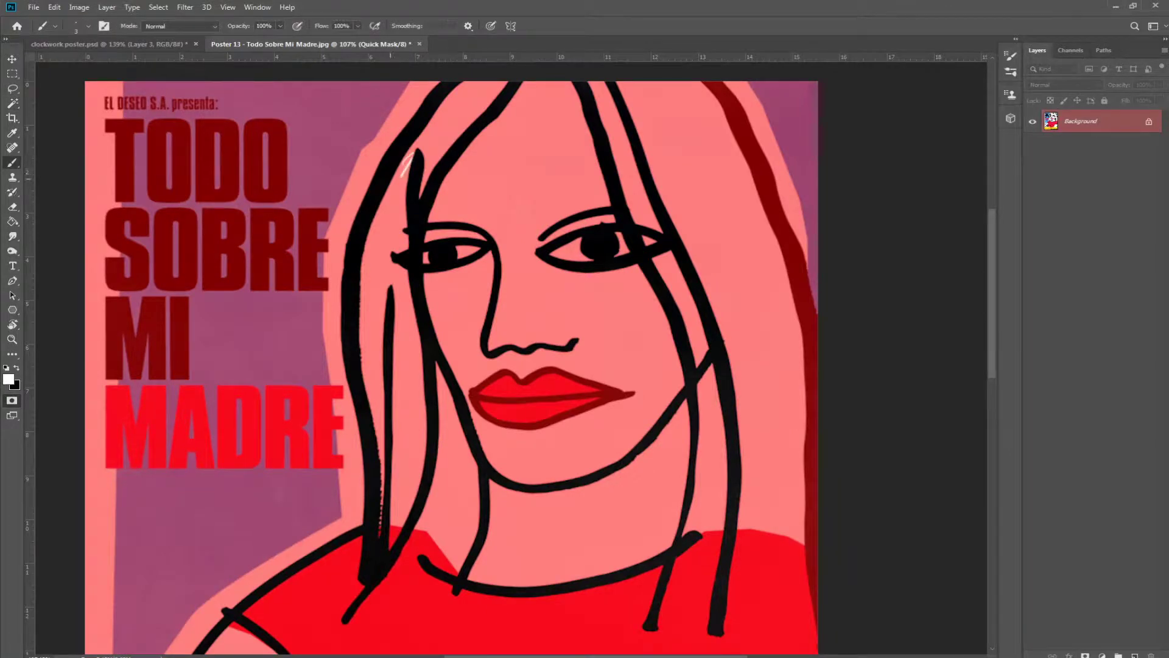
left_click_drag(458, 212, 479, 213)
mouse_move(453, 251)
left_mouse_down()
mouse_move(496, 211)
mouse_move(494, 271)
left_mouse_up()
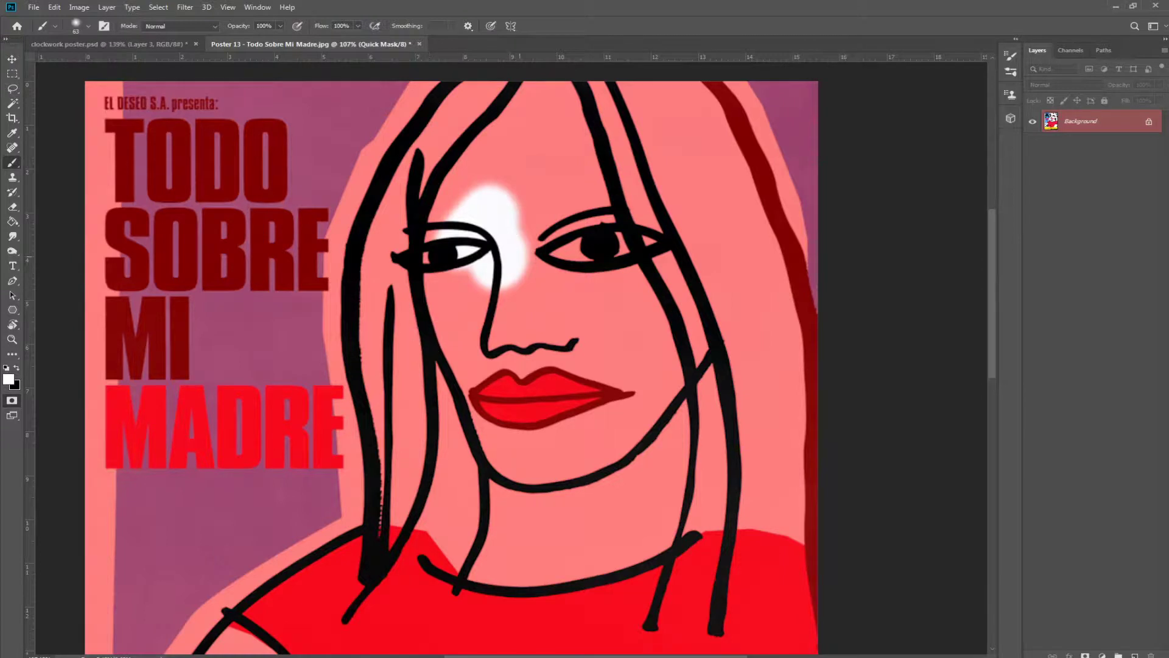
key("ctrl+z")
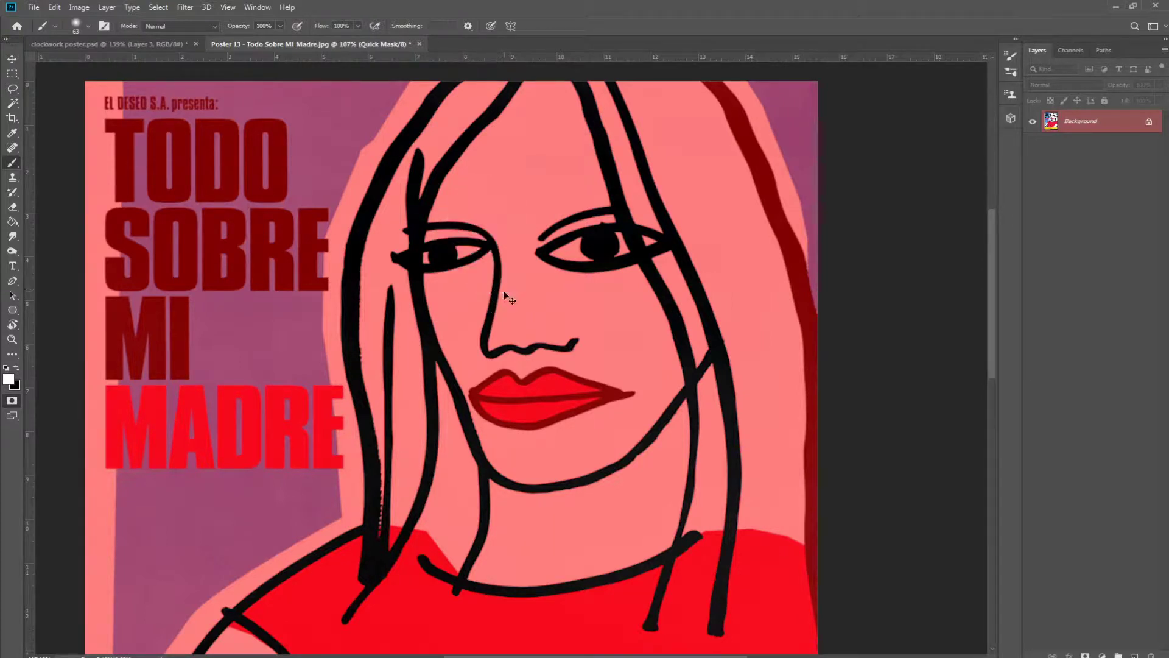
Switch to black and paint the outer hair outlines and shoulder line beside the title out of the Quick Mask selection.
left_click(17, 368)
mouse_move(419, 149)
left_mouse_down()
mouse_move(379, 241)
mouse_move(397, 211)
mouse_move(363, 476)
mouse_move(352, 374)
mouse_move(365, 220)
mouse_move(432, 111)
mouse_move(402, 119)
left_mouse_up()
mouse_move(323, 458)
left_mouse_down()
mouse_move(364, 537)
mouse_move(391, 491)
left_mouse_up()
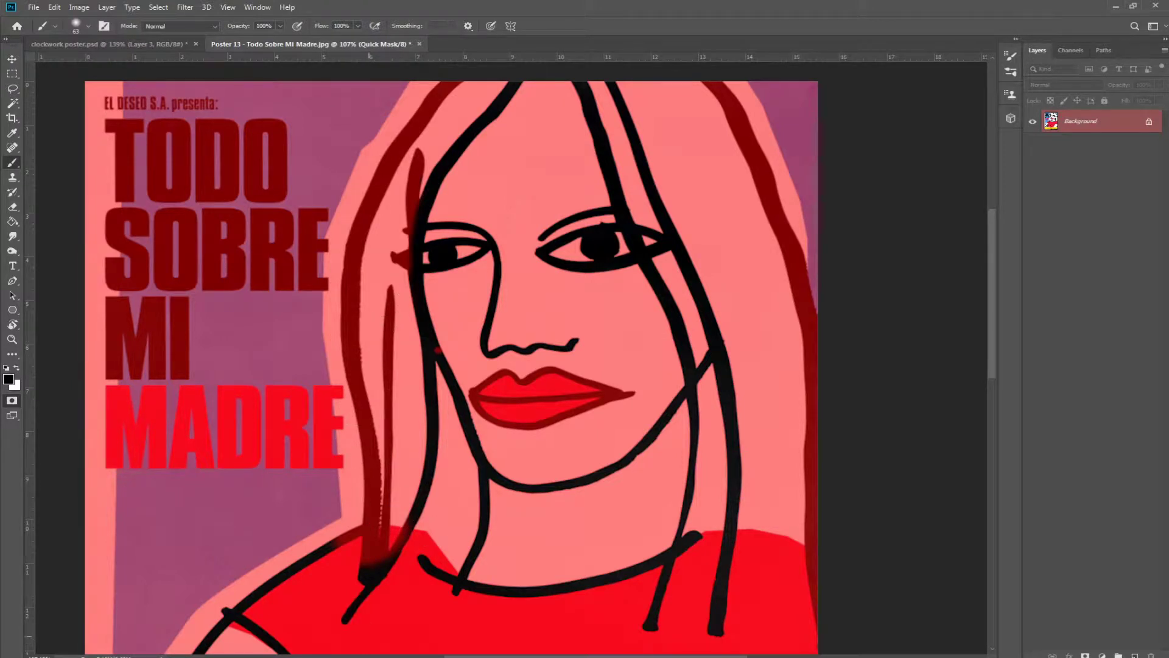
mouse_move(365, 545)
left_mouse_down()
mouse_move(308, 557)
mouse_move(246, 627)
mouse_move(280, 648)
left_mouse_up()
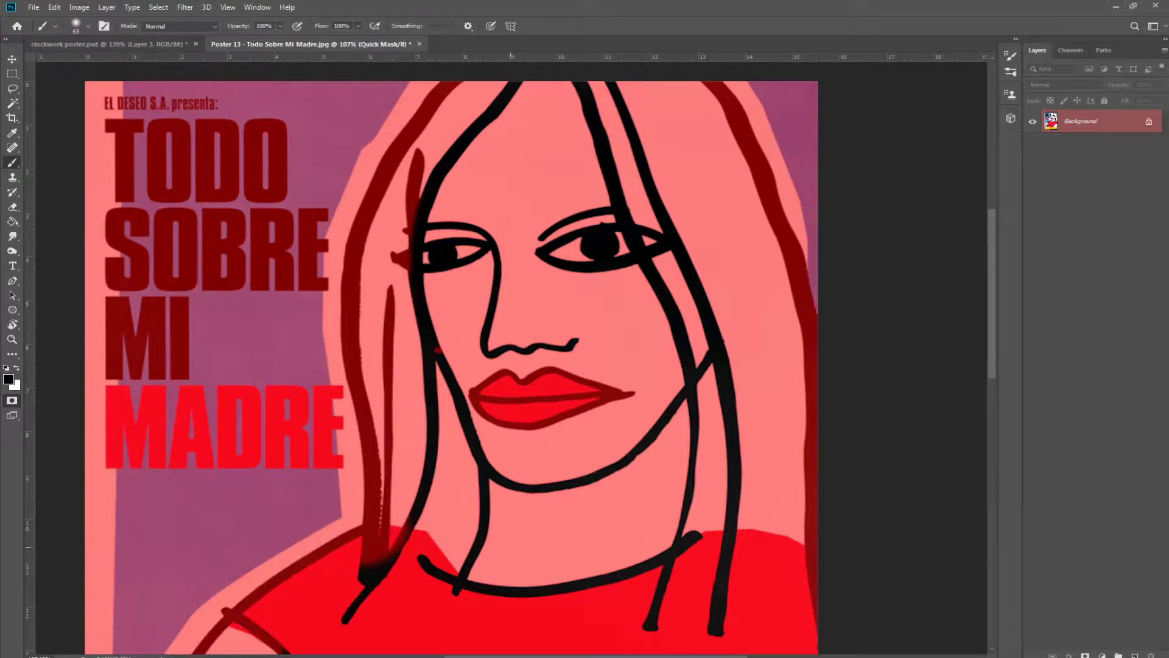
Paint black over the woman's cheek line, both eyes and nose to remove them from the mask selection.
mouse_move(482, 461)
left_mouse_down()
mouse_move(438, 340)
mouse_move(444, 441)
left_mouse_up()
left_click_drag(437, 305, 421, 324)
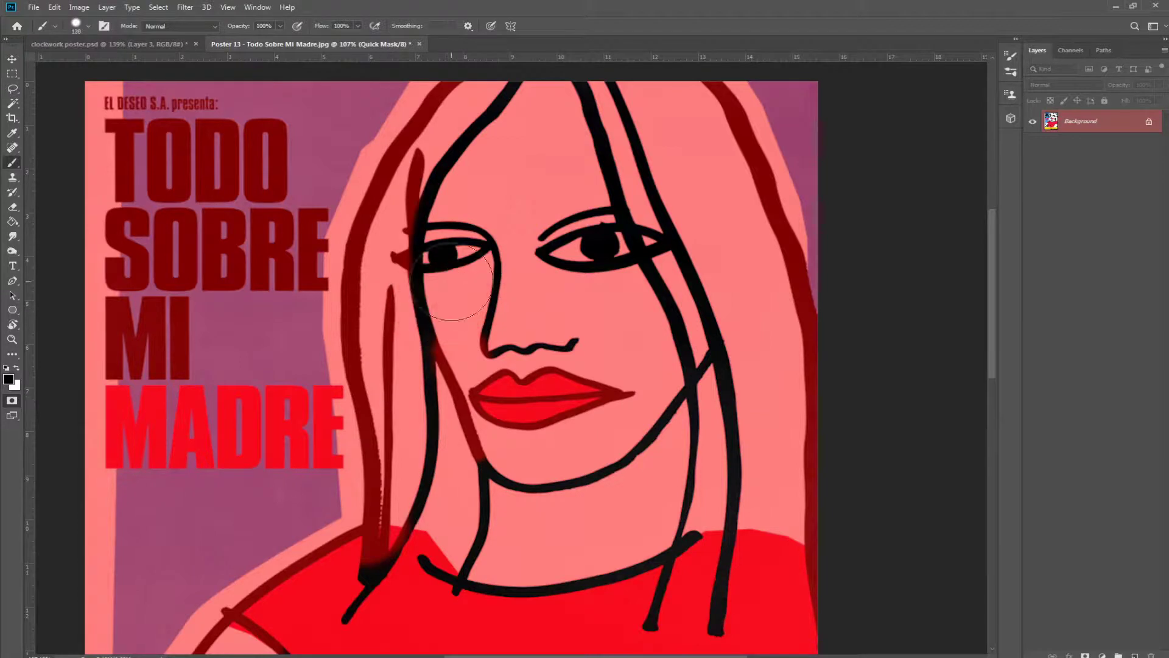
left_click_drag(442, 268, 427, 286)
left_click(450, 246)
mouse_move(450, 246)
left_mouse_down()
mouse_move(441, 258)
mouse_move(440, 242)
mouse_move(473, 237)
mouse_move(509, 351)
mouse_move(577, 343)
left_mouse_up()
left_click_drag(540, 242, 596, 261)
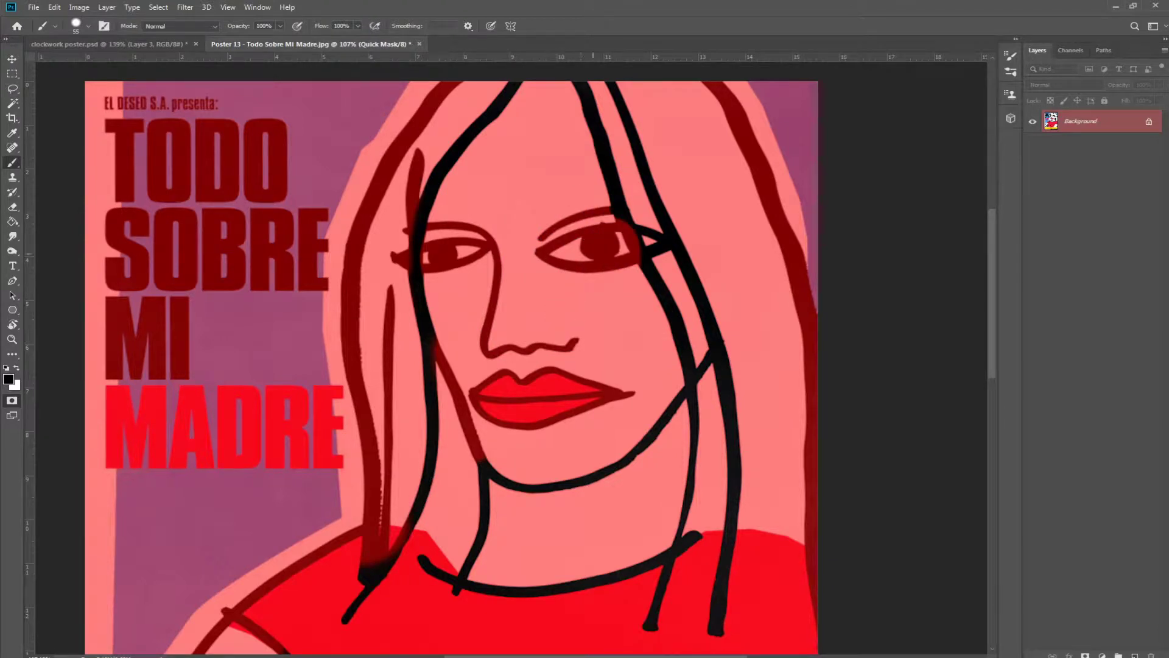
Black out the hair strands beside the far eye and the jaw, neck and collar lines, and return to normal mode.
mouse_move(618, 248)
left_mouse_down()
mouse_move(627, 196)
mouse_move(618, 200)
mouse_move(569, 68)
mouse_move(674, 246)
mouse_move(693, 304)
mouse_move(689, 273)
mouse_move(706, 386)
mouse_move(695, 564)
mouse_move(711, 607)
mouse_move(731, 569)
mouse_move(710, 587)
mouse_move(713, 557)
mouse_move(660, 637)
mouse_move(687, 533)
mouse_move(677, 419)
mouse_move(638, 504)
mouse_move(575, 542)
mouse_move(593, 514)
mouse_move(561, 475)
mouse_move(464, 527)
mouse_move(494, 475)
mouse_move(479, 583)
mouse_move(430, 570)
mouse_move(443, 581)
mouse_move(683, 548)
left_mouse_up()
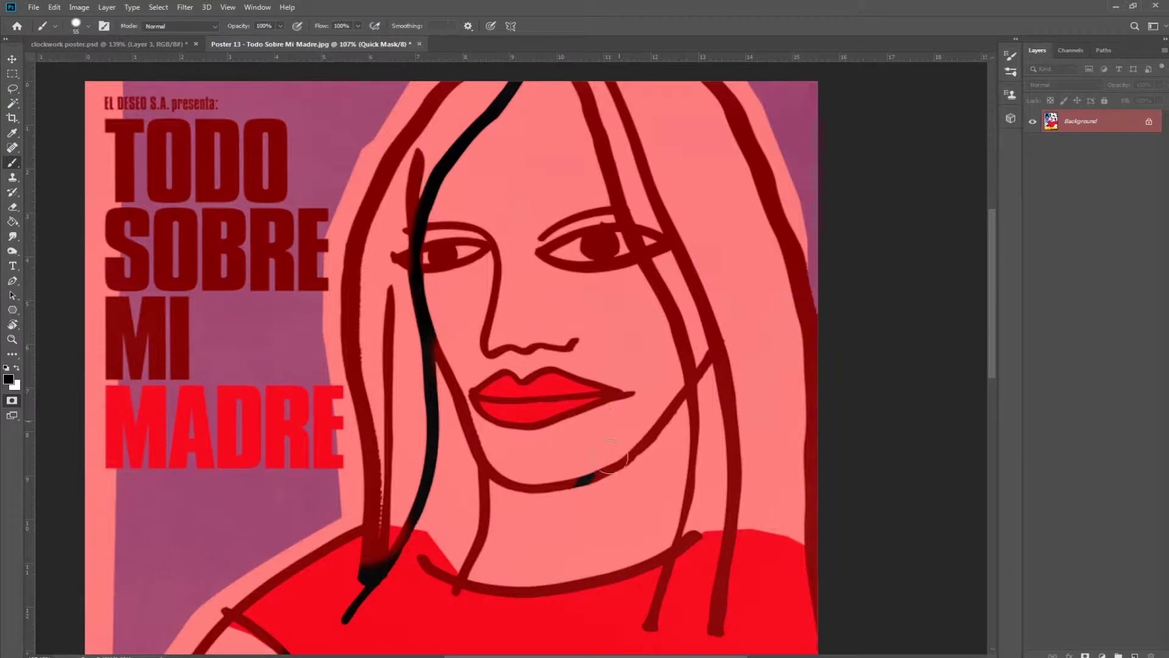
left_click_drag(610, 458, 575, 483)
key("q")
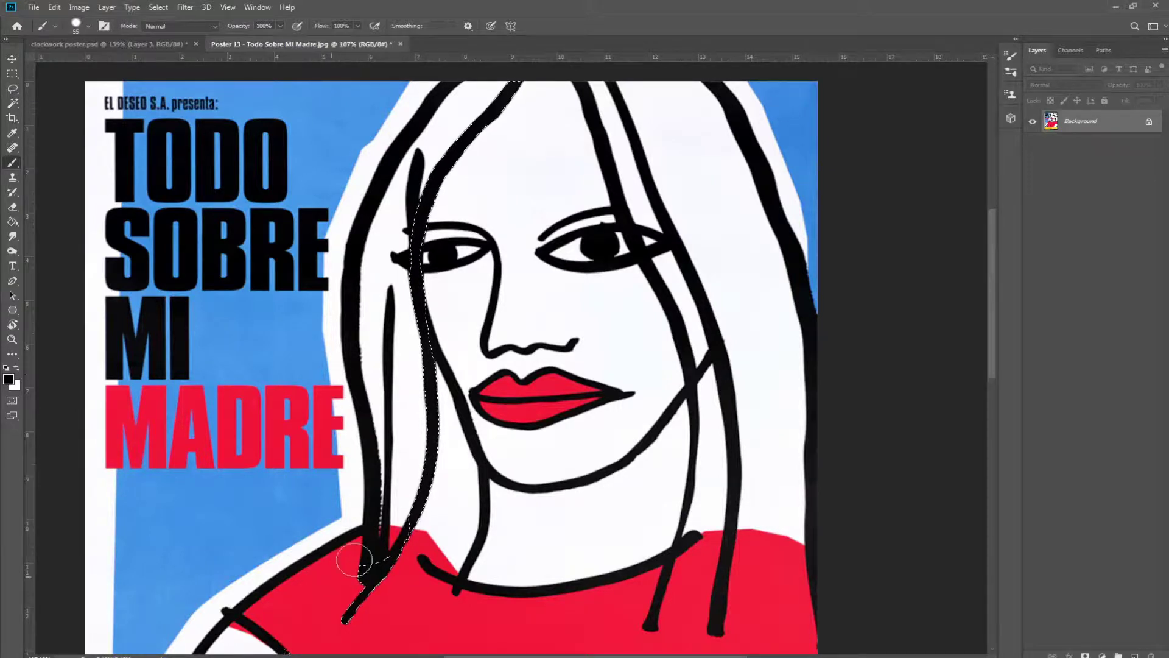
Re-enter Quick Mask, black out the neighbouring hair ends, restore the inner strand's lower part with white, and return to normal mode.
key("q")
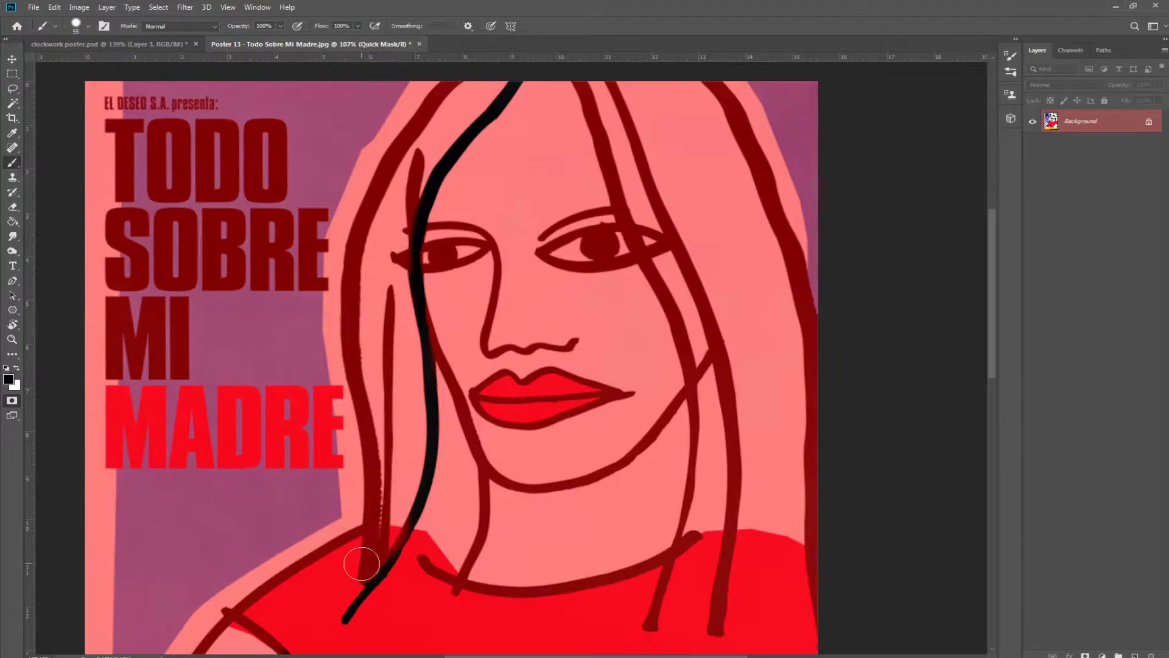
mouse_move(362, 564)
left_mouse_down()
mouse_move(364, 577)
mouse_move(493, 488)
mouse_move(465, 495)
left_mouse_up()
key("ctrl+space")
key("x")
mouse_move(415, 440)
left_mouse_down()
mouse_move(346, 458)
mouse_move(373, 502)
mouse_move(329, 558)
mouse_move(411, 406)
mouse_move(379, 488)
mouse_move(319, 571)
left_mouse_up()
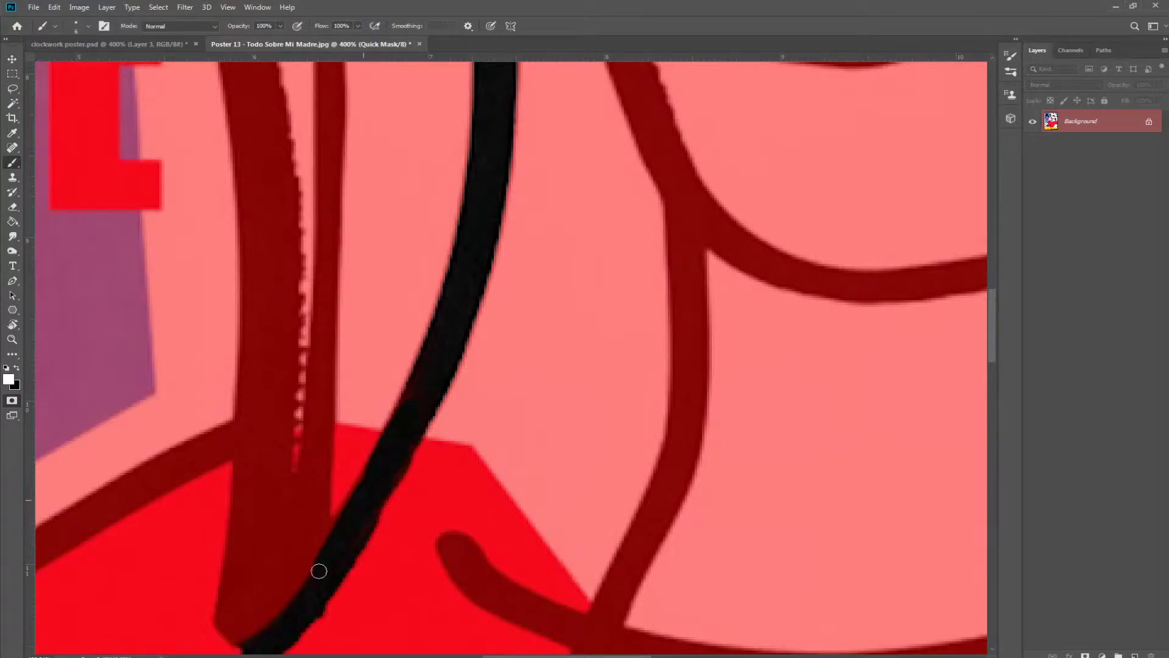
key("z")
mouse_move(476, 451)
left_mouse_down()
mouse_move(345, 546)
mouse_move(424, 452)
left_mouse_up()
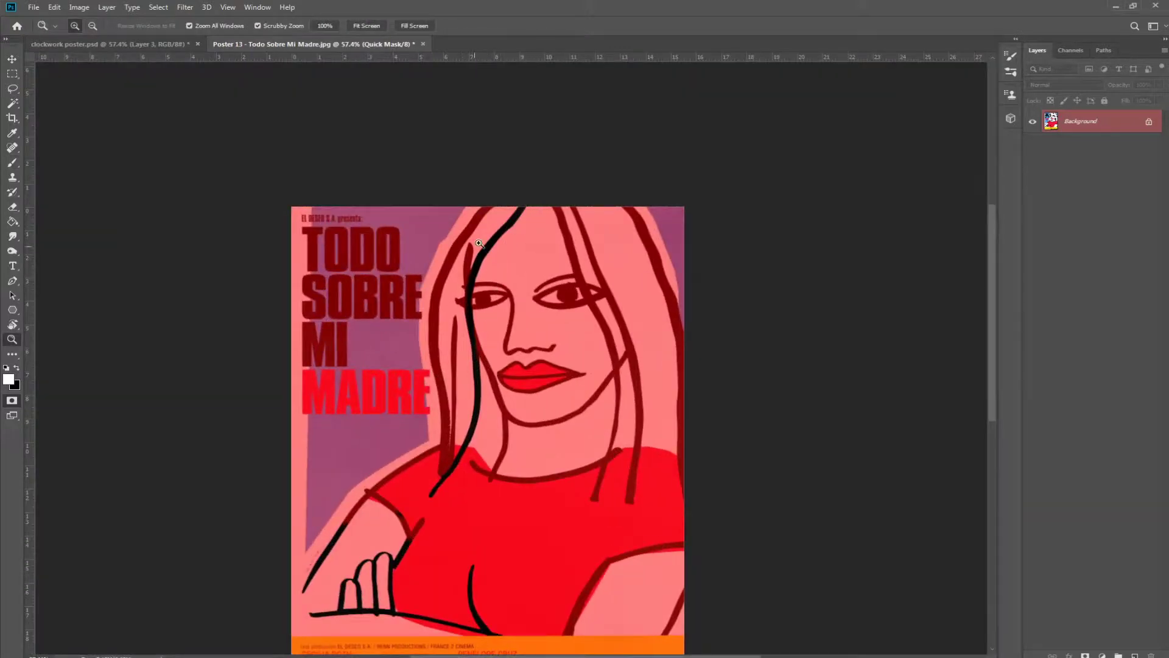
key("b")
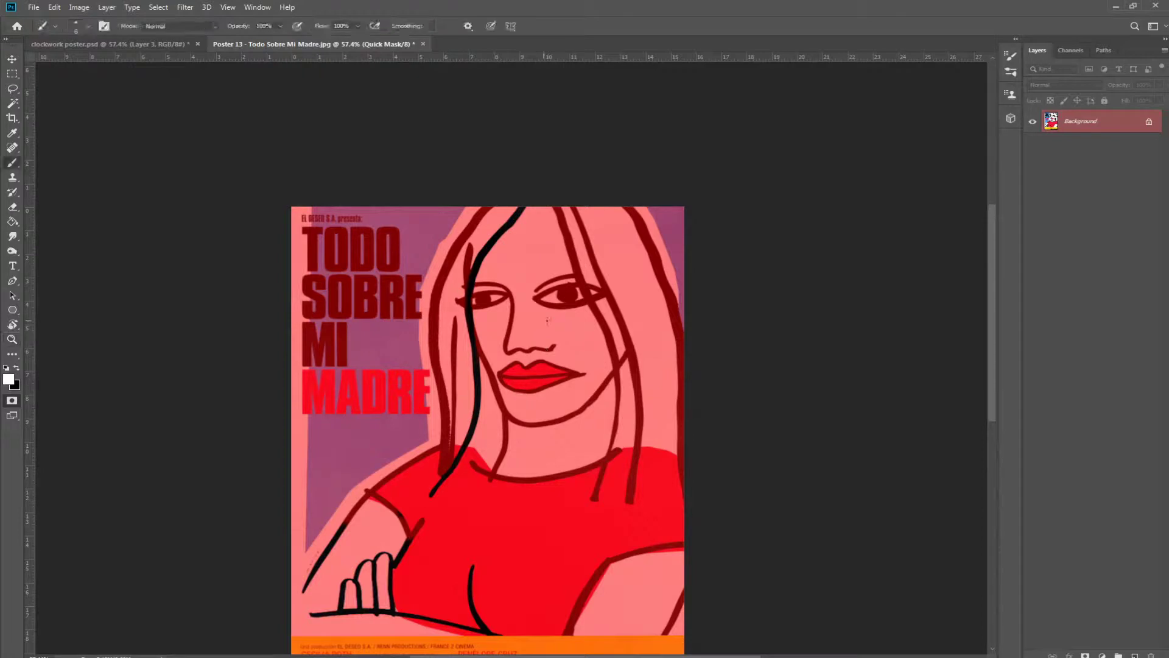
key("q")
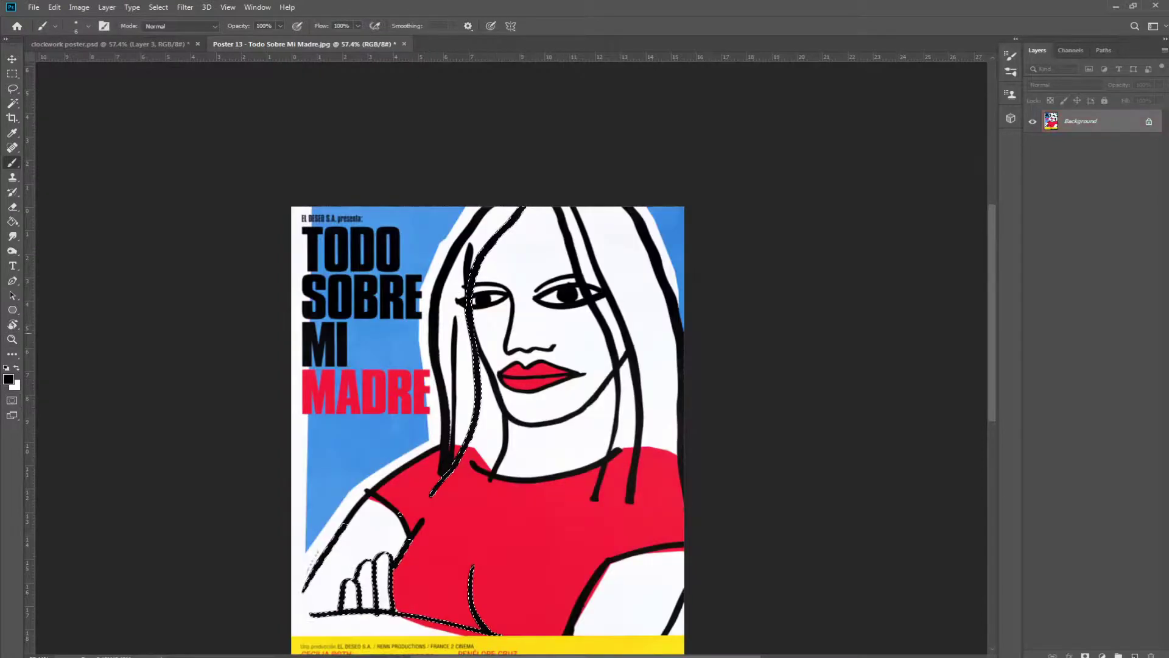
Re-enter Quick Mask, paint the arm, hand and chest lines out with black, and return to normal mode.
scroll(487, 427, "down", 4)
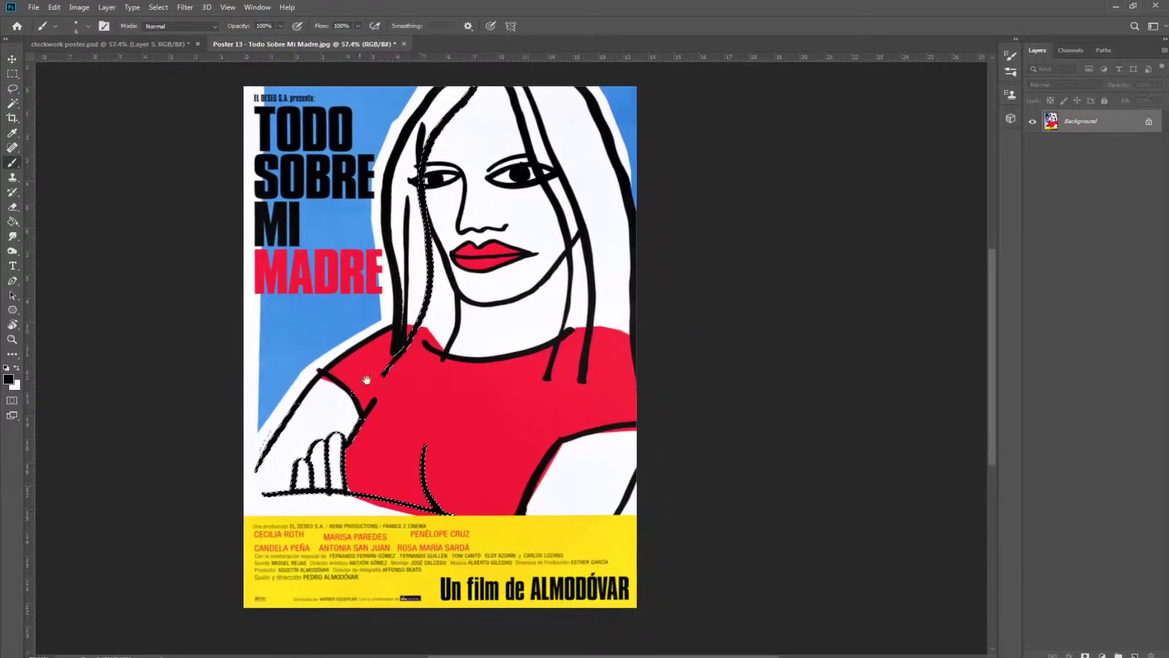
key("q")
left_click_drag(417, 457, 453, 464)
key("ctrl+z")
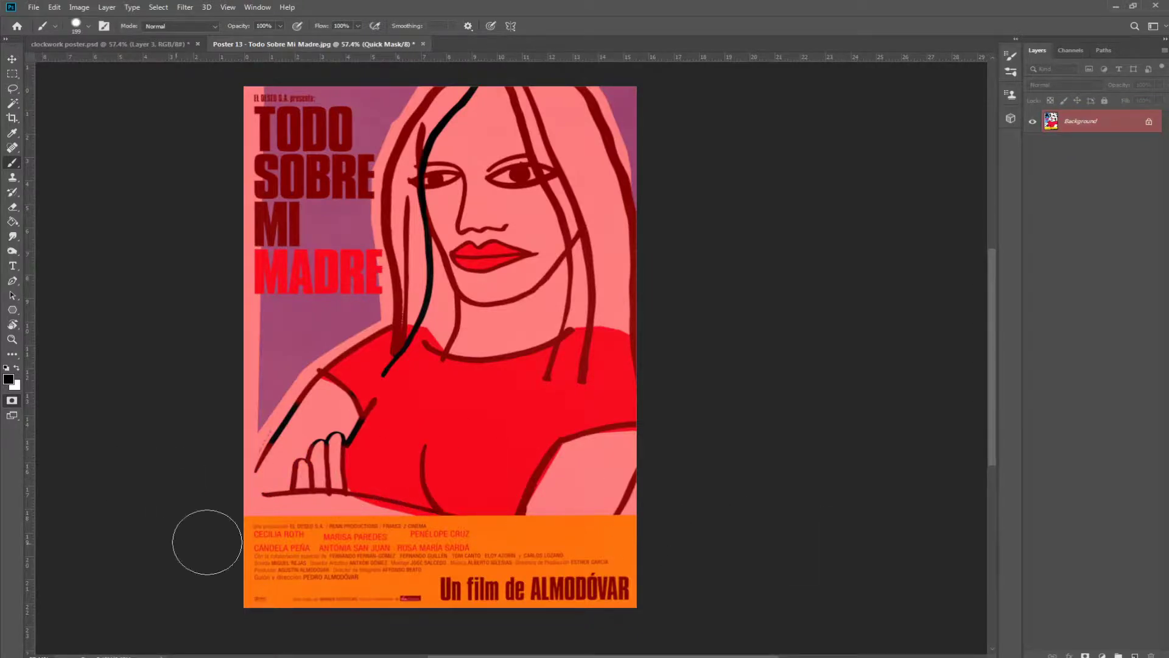
key("ctrl+z")
key("ctrl+z")
key("ctrl+z")
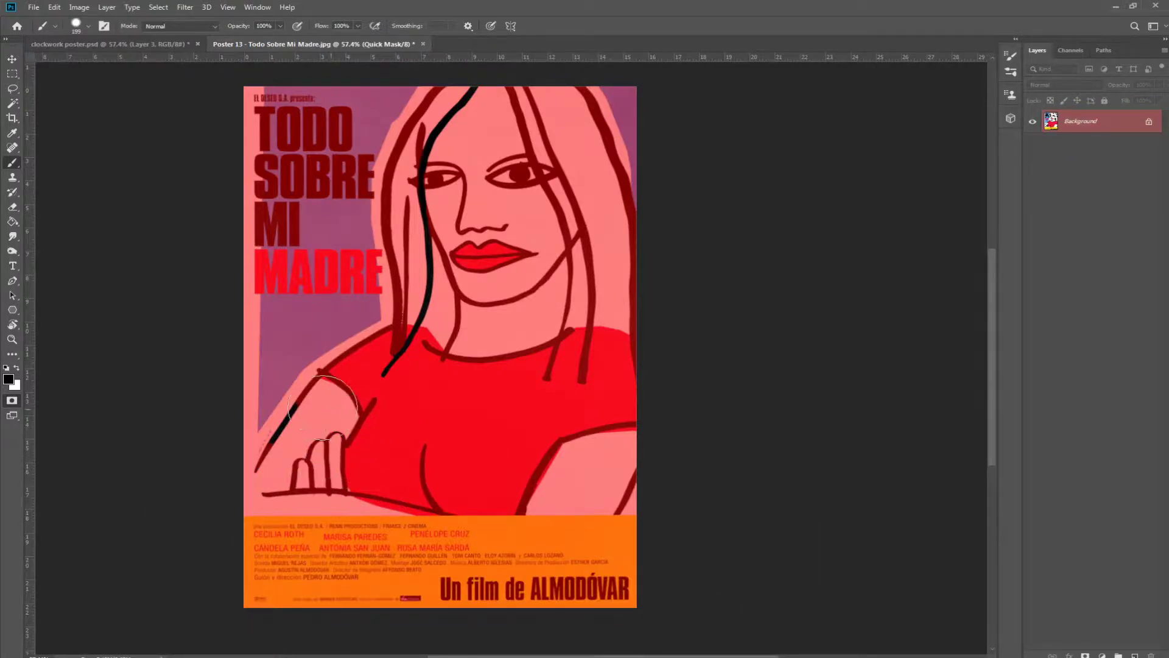
key("q")
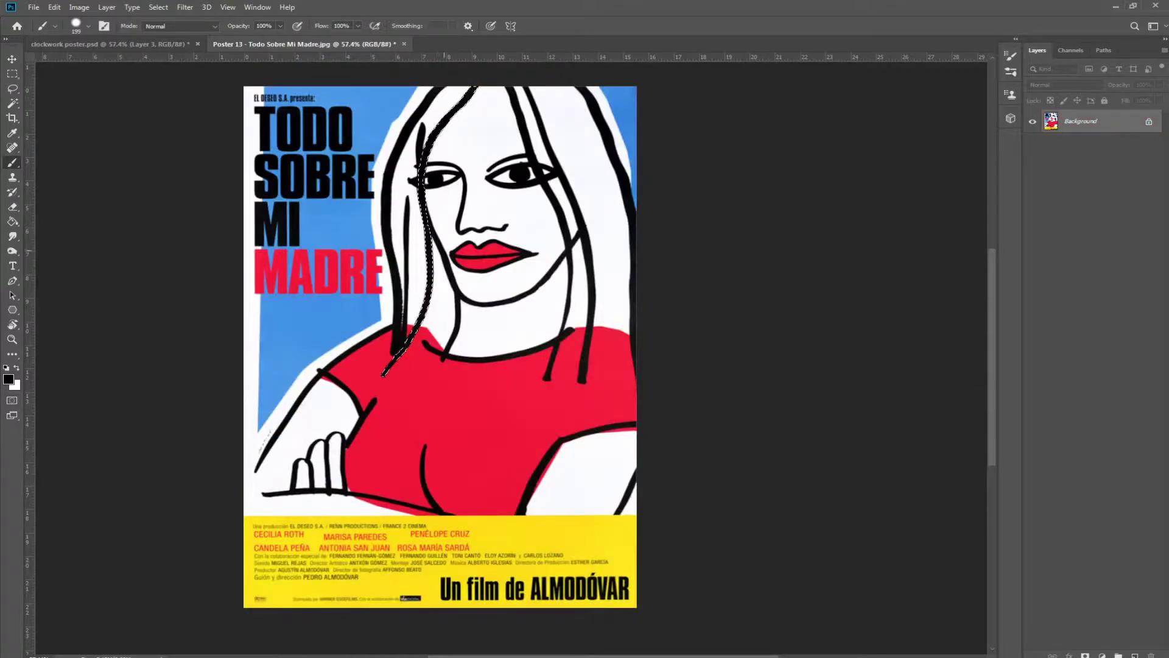
key("v")
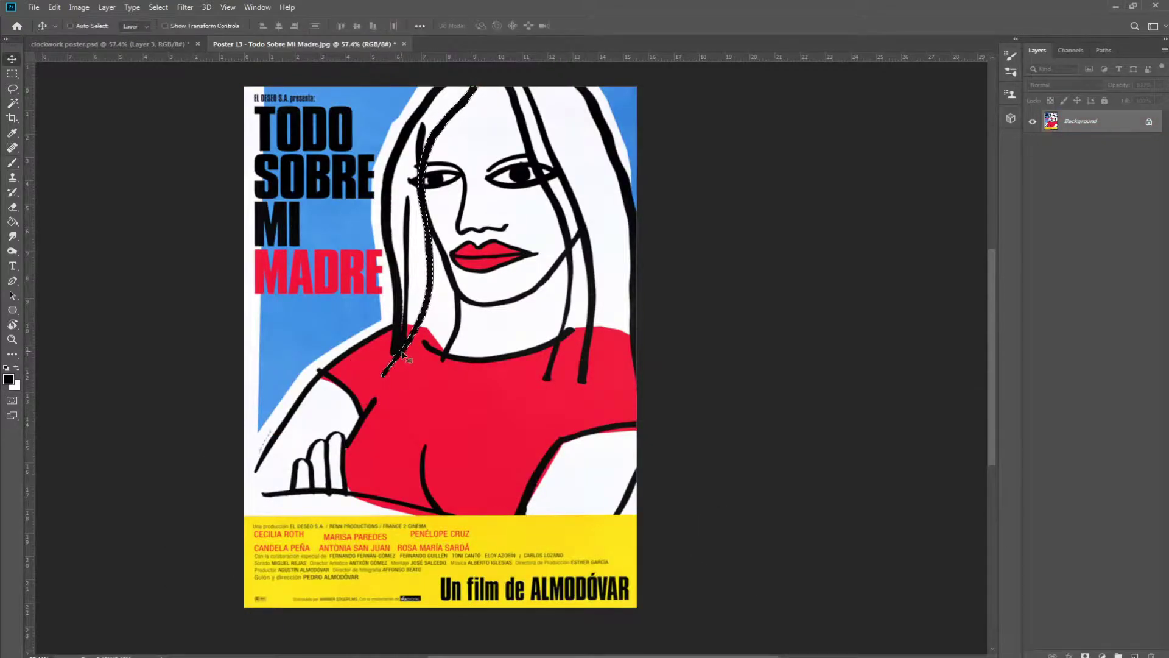
left_click_drag(519, 191, 493, 222)
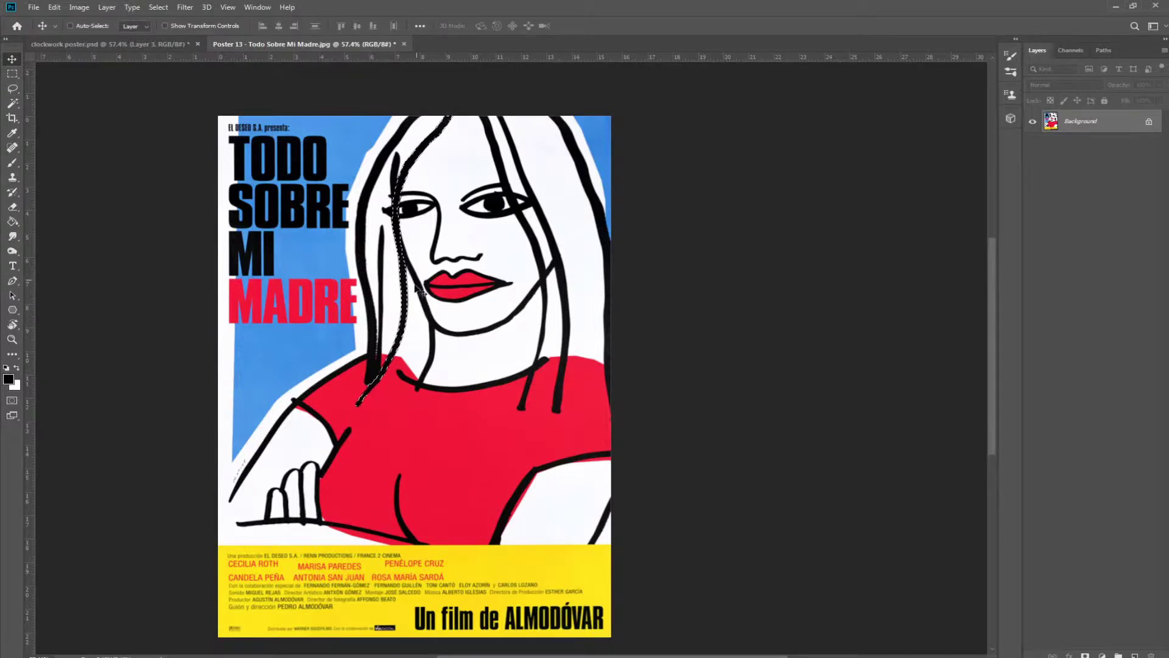
key("m")
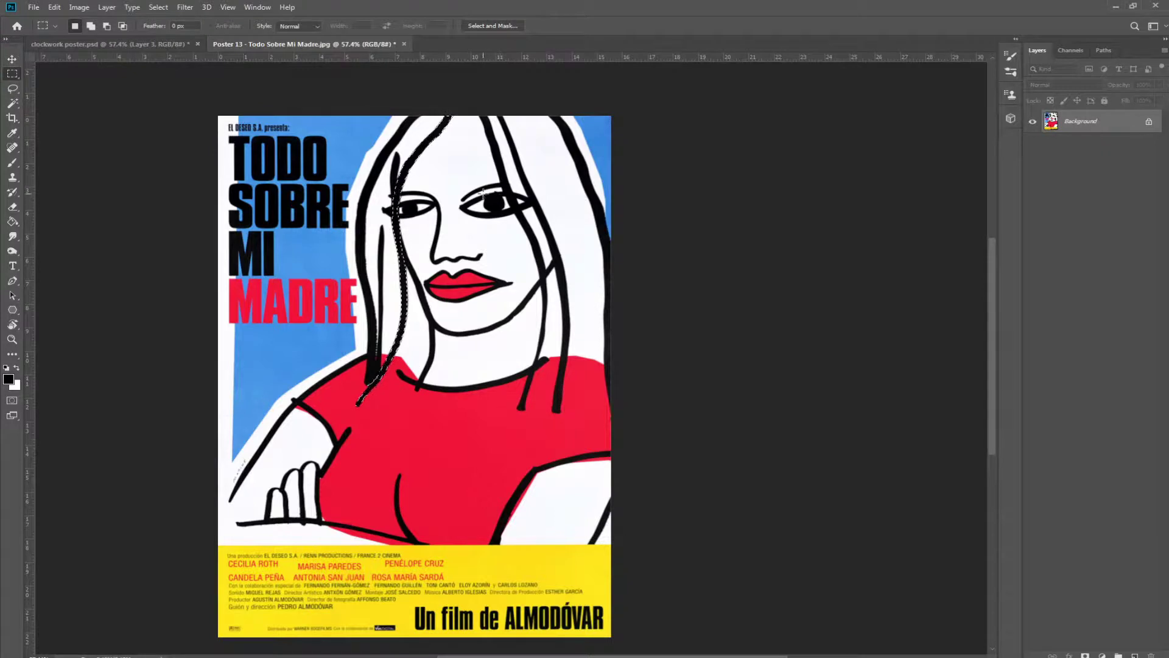
left_click(474, 196)
left_click_drag(446, 223, 572, 385)
key("ctrl+z")
key("ctrl+z")
Convert the Background into a regular layer named Layer 0 and add a layer mask from the selected hair strand.
double_click(1108, 120)
key("Return")
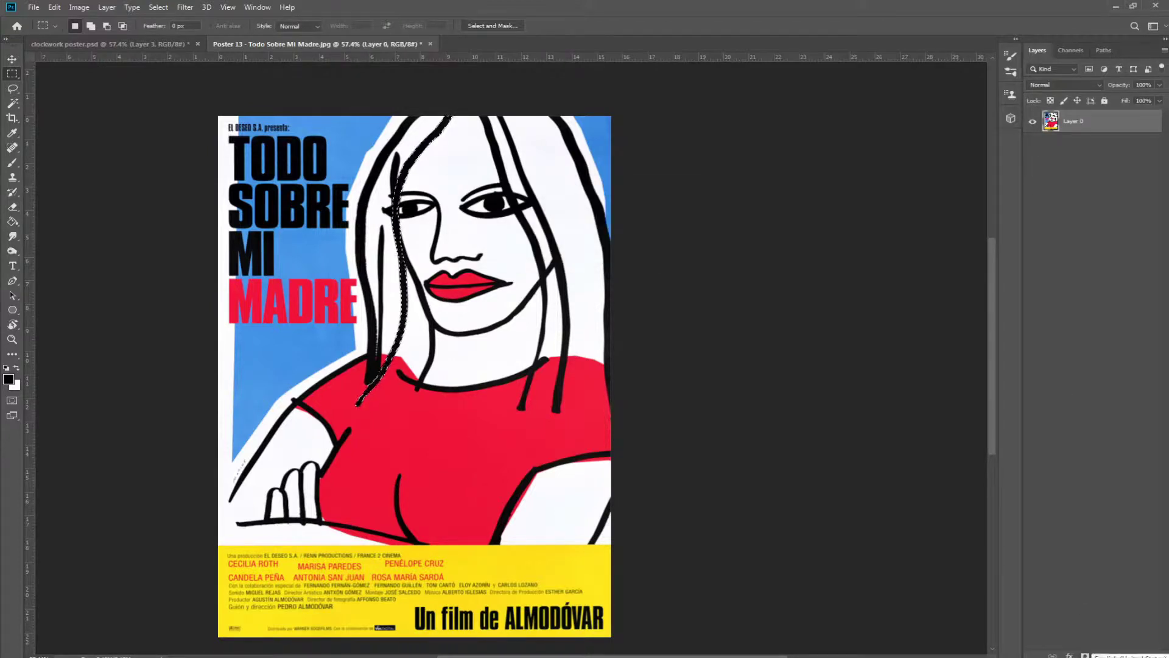
left_click(1085, 655)
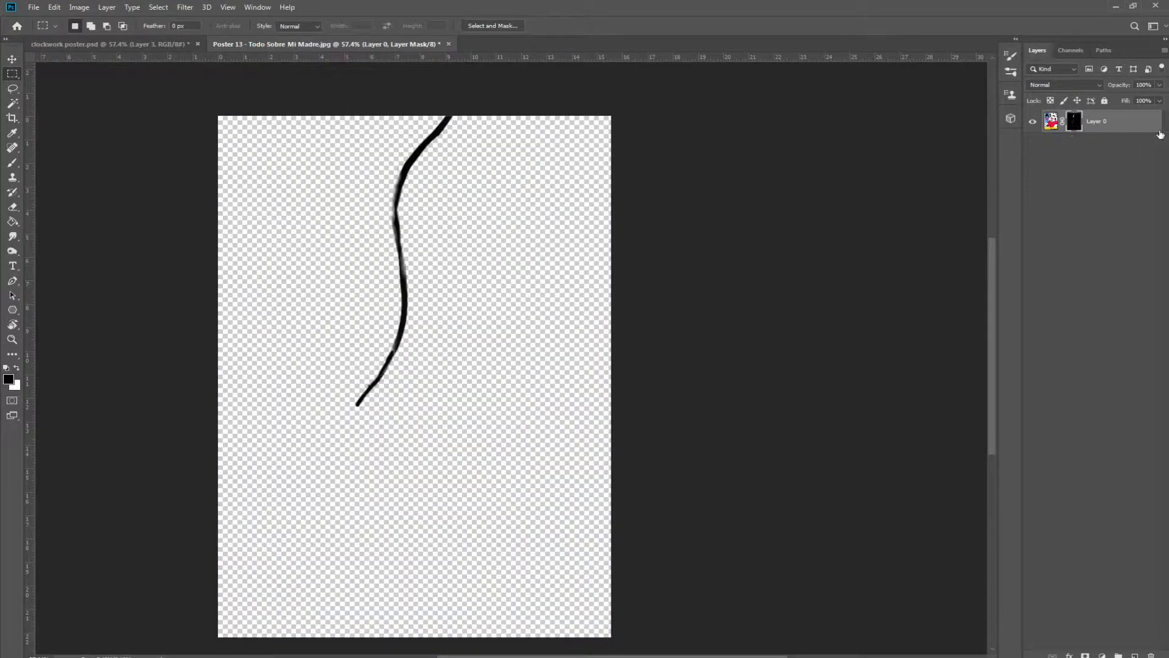
Widen the Layers panel.
left_click_drag(1021, 201, 933, 207)
right_click(1062, 121)
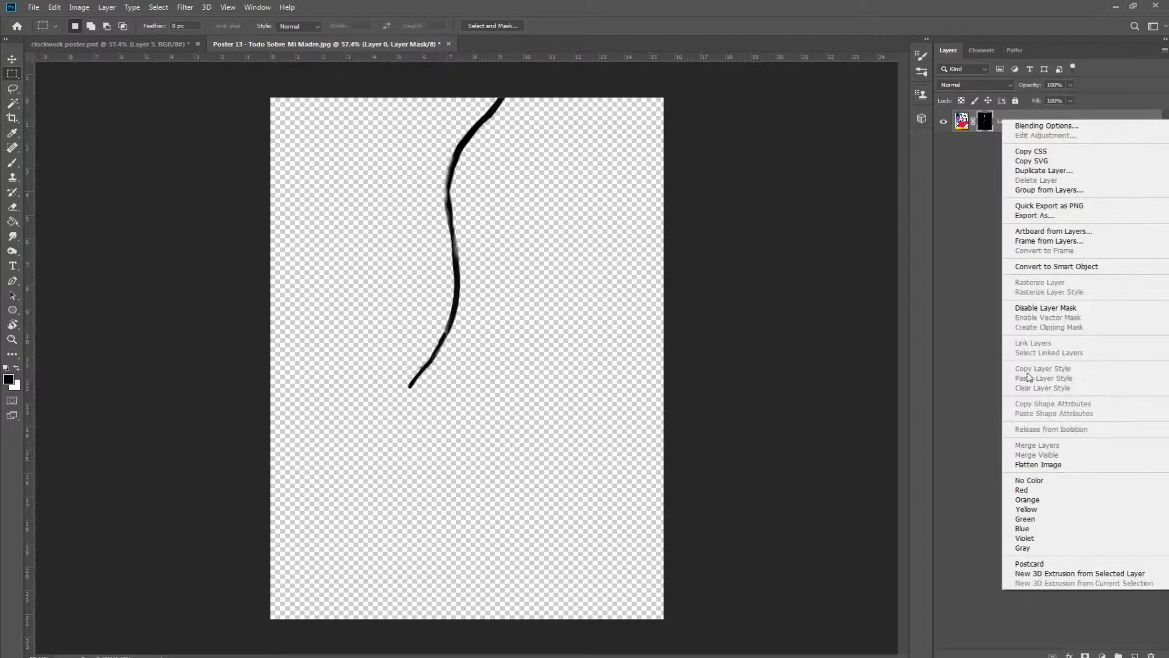
left_click(977, 234)
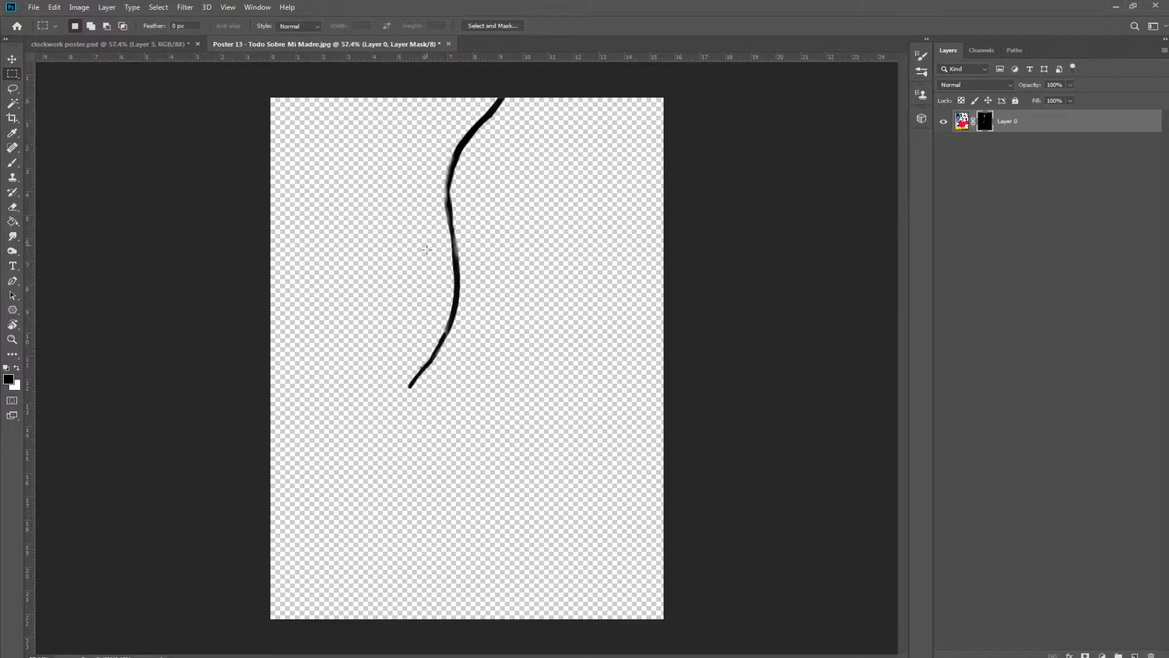
Activate the Brush and target the layer mask of Layer 0 for painting on the lower strand.
scroll(426, 249, "up", 5)
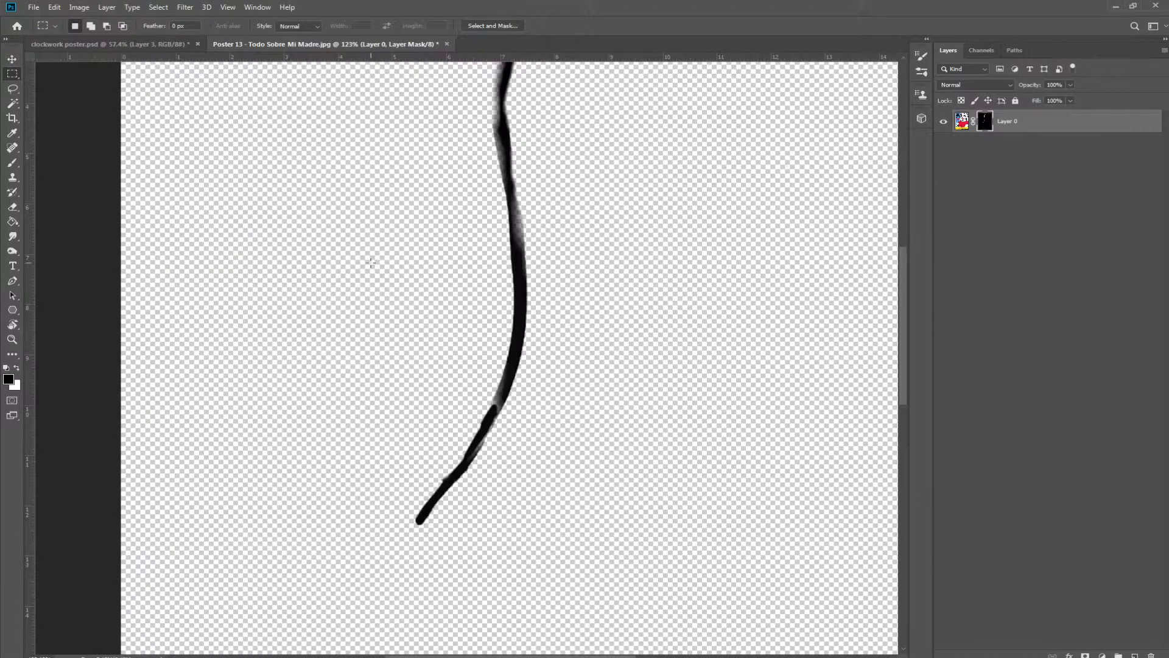
key("b")
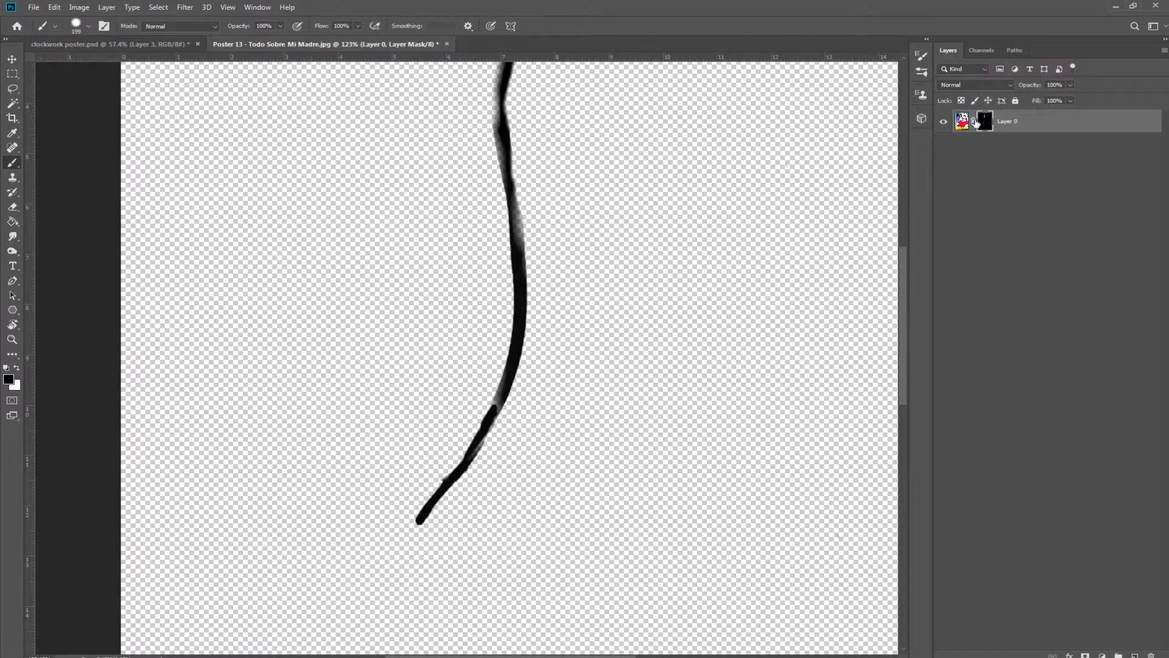
left_click(963, 122)
left_click(980, 125)
left_click_drag(448, 405, 384, 421)
key("z")
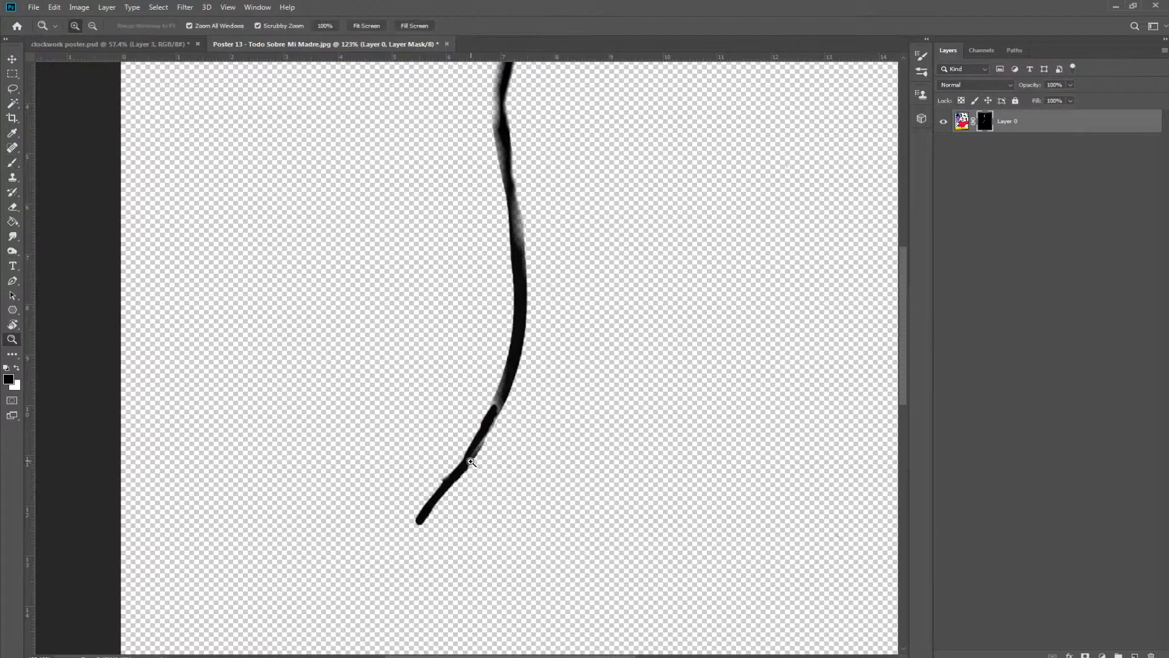
mouse_move(469, 451)
left_mouse_down()
mouse_move(542, 389)
mouse_move(504, 415)
left_mouse_up()
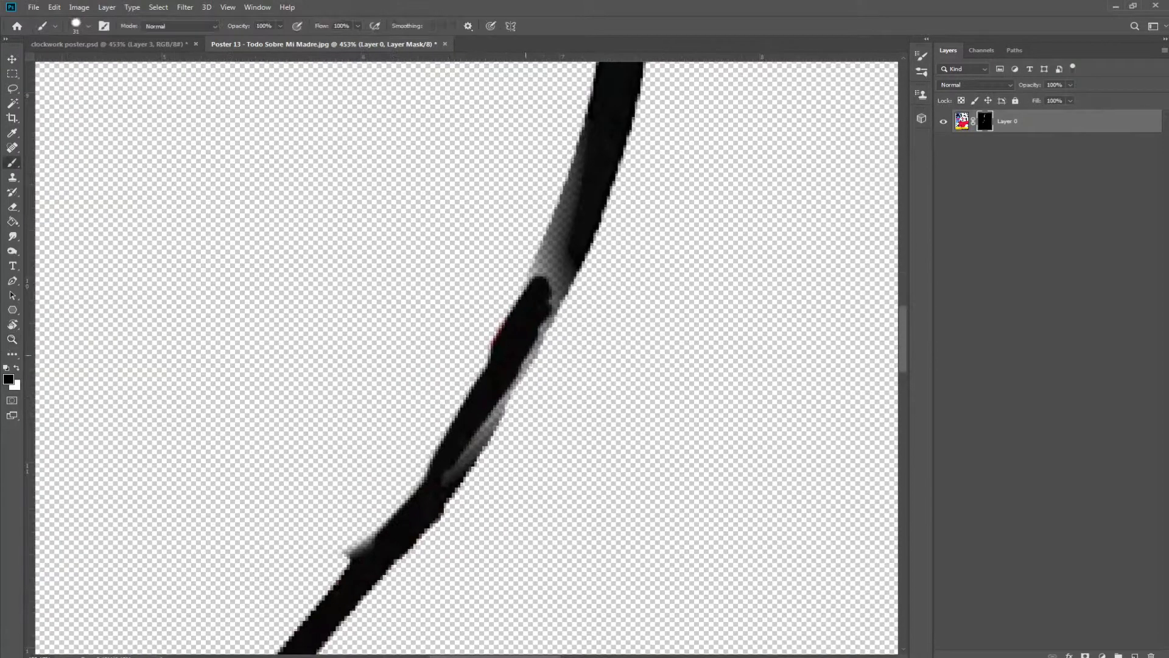
Try painting black on the layer mask along the strand's lower part, and undo the strokes.
left_click_drag(522, 355, 486, 369)
mouse_move(480, 409)
left_mouse_down()
mouse_move(459, 451)
mouse_move(477, 441)
left_mouse_up()
key("ctrl+z")
left_click_drag(497, 362, 426, 450)
key("ctrl+z")
Switch to white and paint on the layer mask to restore the faded areas in the strand's lower part.
key("x")
left_click_drag(464, 439, 460, 457)
mouse_move(532, 313)
left_mouse_down()
mouse_move(516, 357)
mouse_move(563, 270)
mouse_move(539, 312)
mouse_move(585, 173)
left_mouse_up()
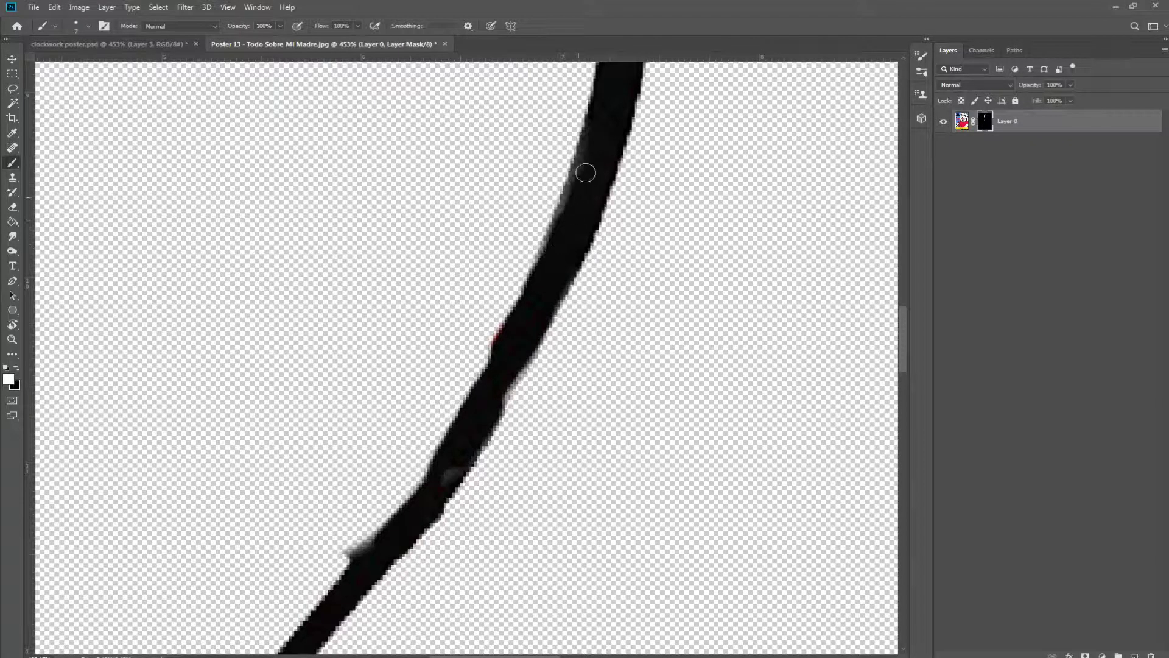
left_click_drag(539, 284, 443, 409)
left_click_drag(492, 274, 439, 349)
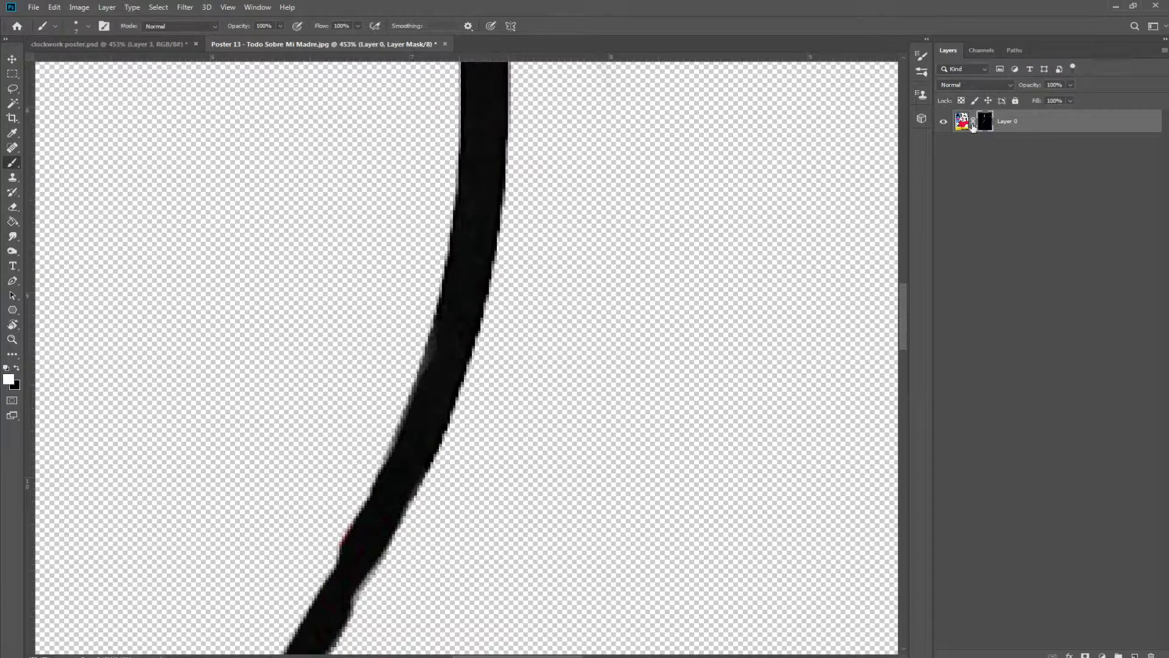
Paint white on the layer mask along the strand's middle and upper parts to fill the faded areas.
left_click_drag(580, 156, 529, 477)
left_click_drag(506, 203, 496, 371)
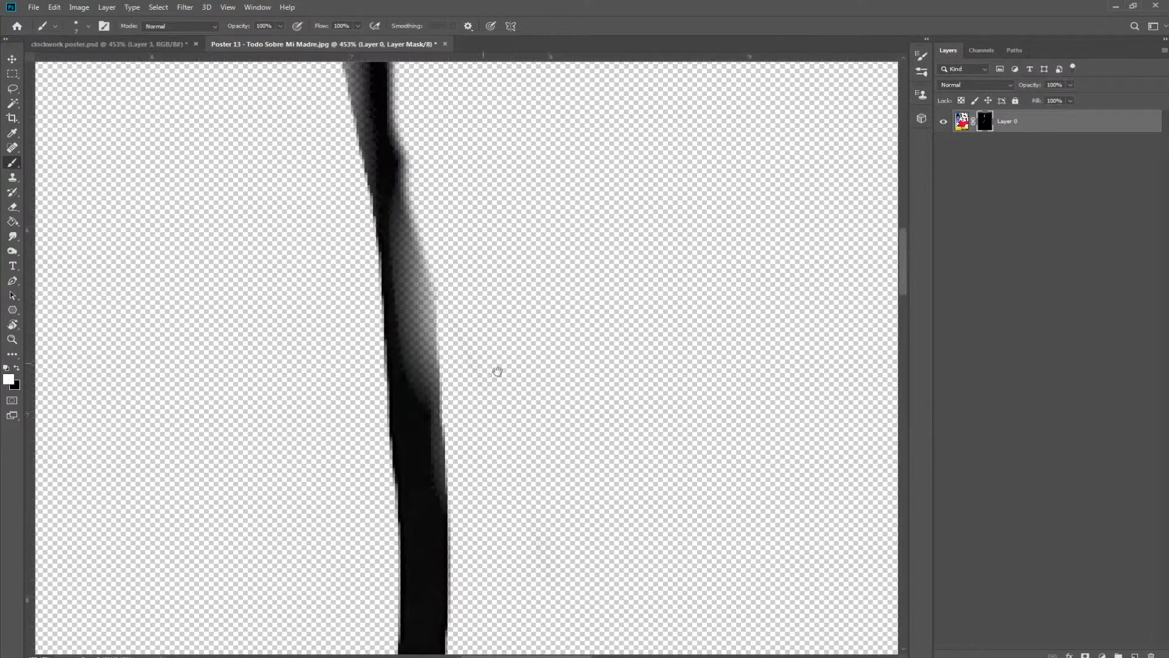
mouse_move(419, 383)
left_mouse_down()
mouse_move(422, 350)
mouse_move(430, 444)
mouse_move(394, 172)
mouse_move(401, 327)
mouse_move(429, 475)
left_mouse_up()
mouse_move(395, 329)
left_mouse_down()
mouse_move(360, 201)
mouse_move(363, 165)
mouse_move(367, 206)
left_mouse_up()
left_click_drag(378, 162, 370, 389)
mouse_move(355, 341)
left_mouse_down()
mouse_move(351, 239)
mouse_move(350, 270)
mouse_move(339, 232)
mouse_move(374, 64)
left_mouse_up()
left_click_drag(361, 229, 361, 281)
left_click_drag(372, 247, 371, 407)
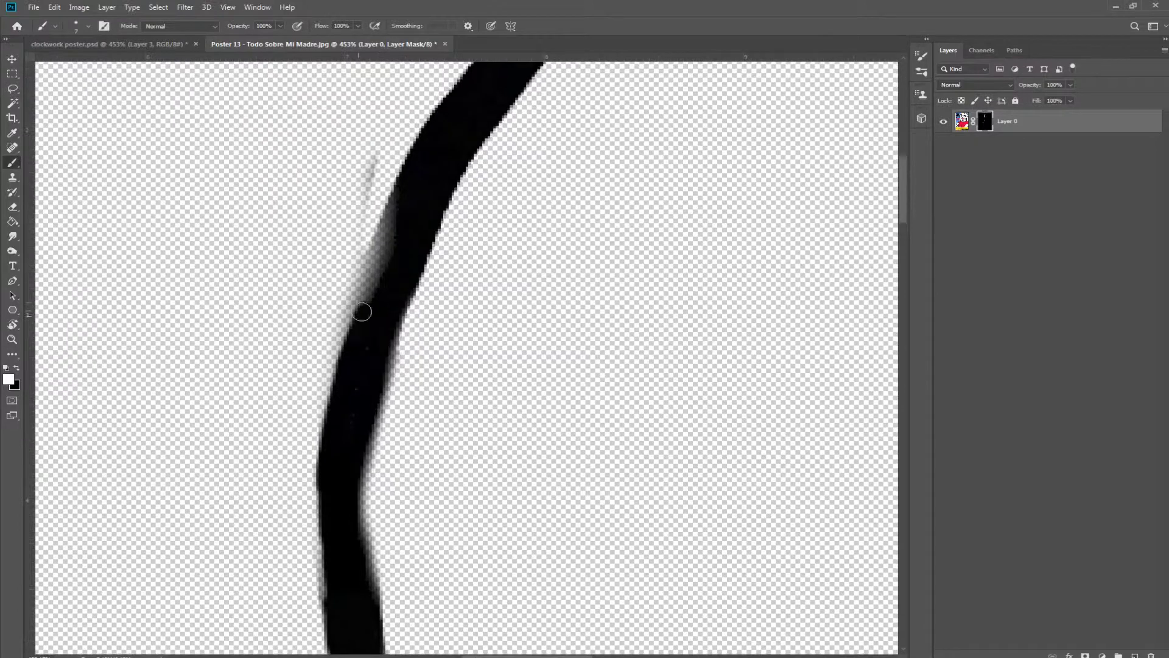
mouse_move(362, 311)
left_mouse_down()
mouse_move(375, 283)
mouse_move(355, 330)
mouse_move(386, 307)
mouse_move(312, 371)
left_mouse_up()
Try hiding the strand's upper section by painting black on the layer mask with a large brush, and undo it.
left_click(387, 293, "alt")
key("alt+space")
key("b")
key("x")
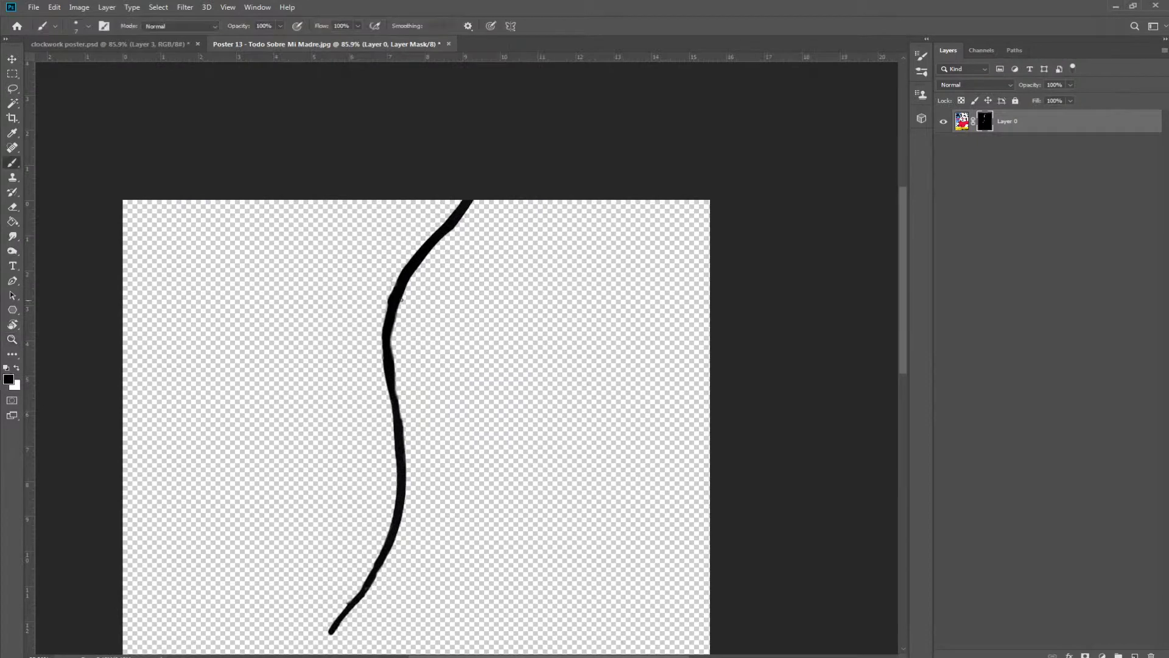
right_click(400, 299, "alt")
left_click_drag(312, 300, 440, 298)
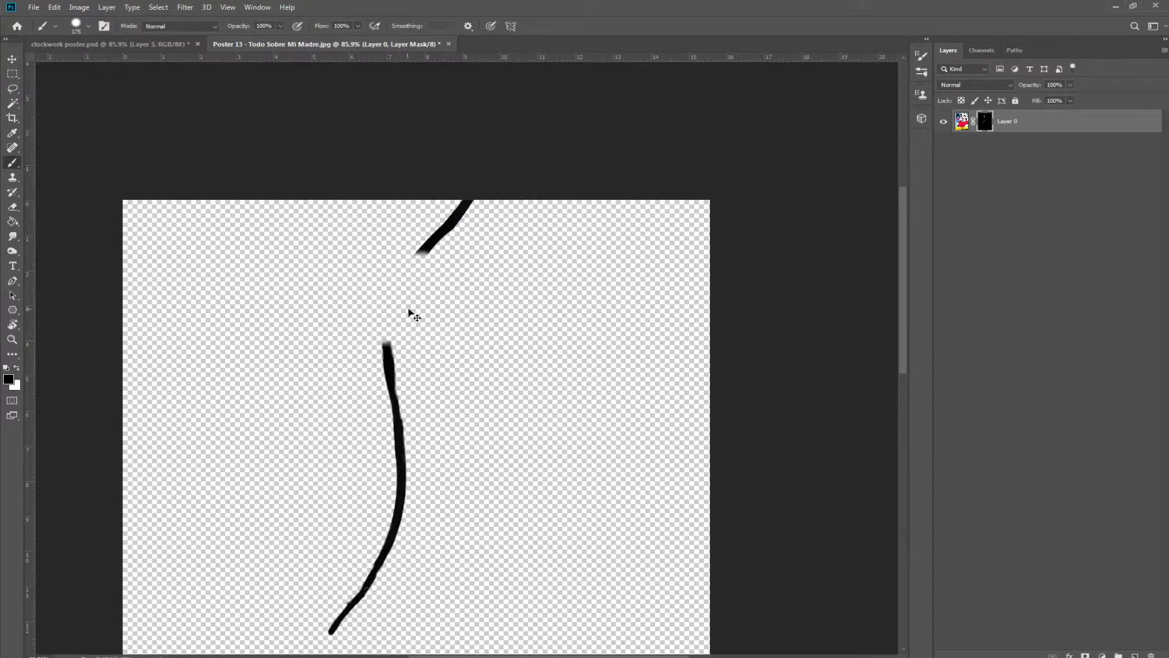
key("ctrl+z")
Try revealing the surrounding title and face by painting white on the layer mask, and undo it.
key("x")
mouse_move(268, 307)
left_mouse_down()
mouse_move(578, 307)
mouse_move(615, 341)
mouse_move(244, 353)
mouse_move(162, 475)
mouse_move(595, 392)
mouse_move(556, 431)
mouse_move(168, 323)
mouse_move(213, 308)
left_mouse_up()
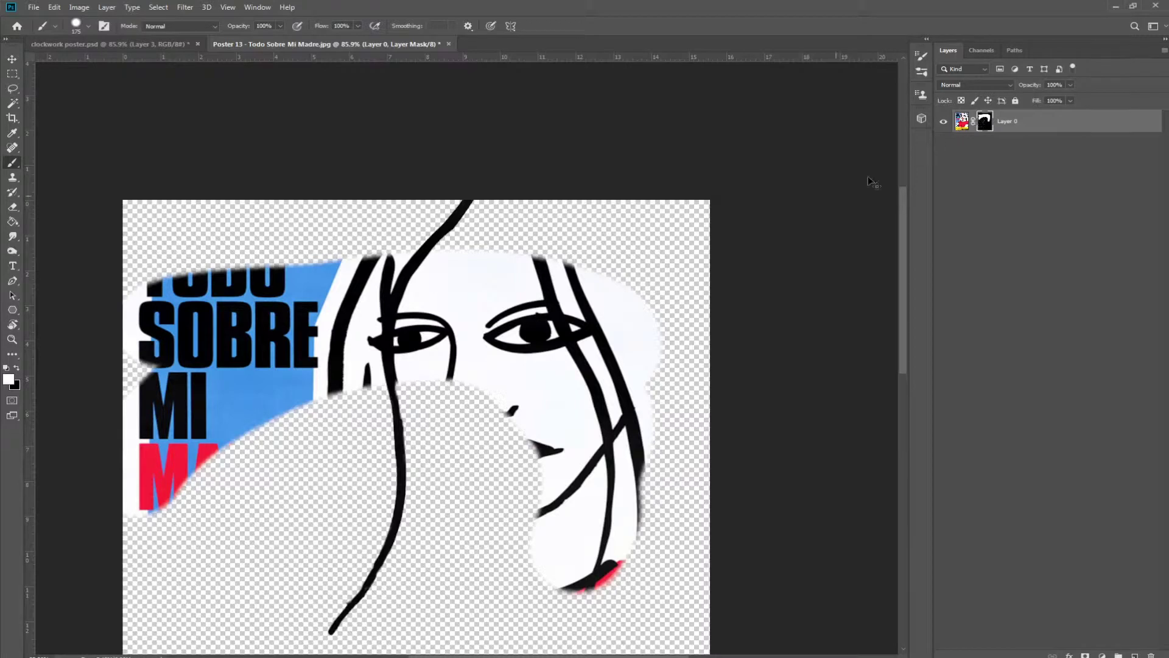
key("ctrl+z")
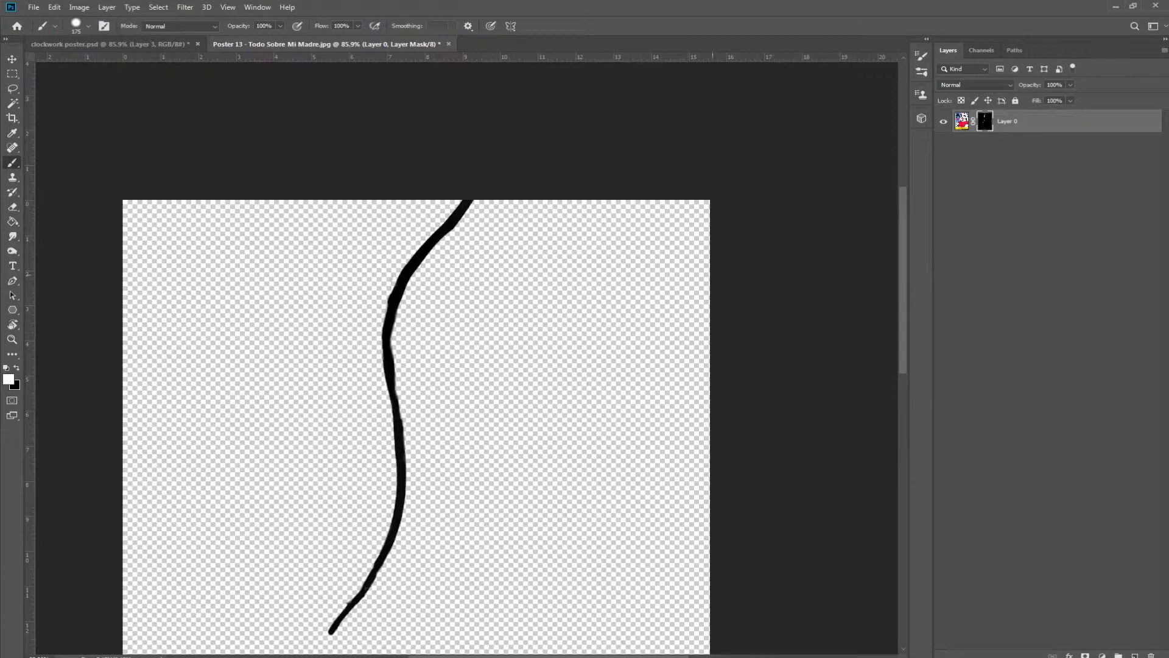
left_click_drag(418, 364, 494, 251)
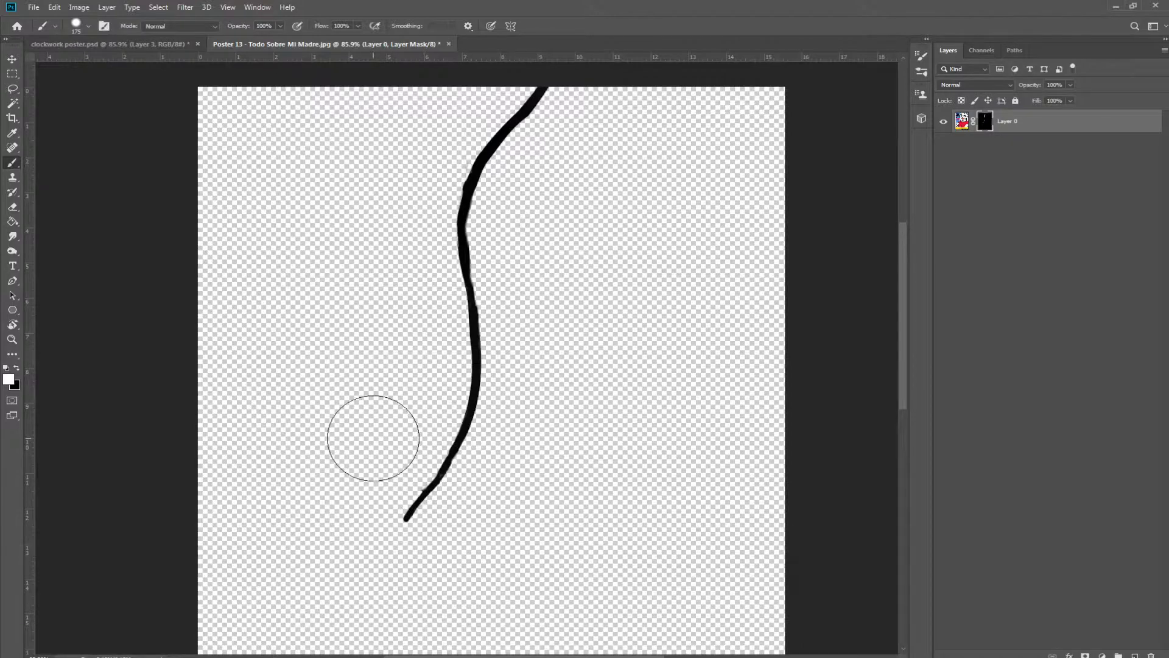
Duplicate Layer 0 together with its mask, and disable the layer mask on the original Layer 0.
right_click(1086, 119)
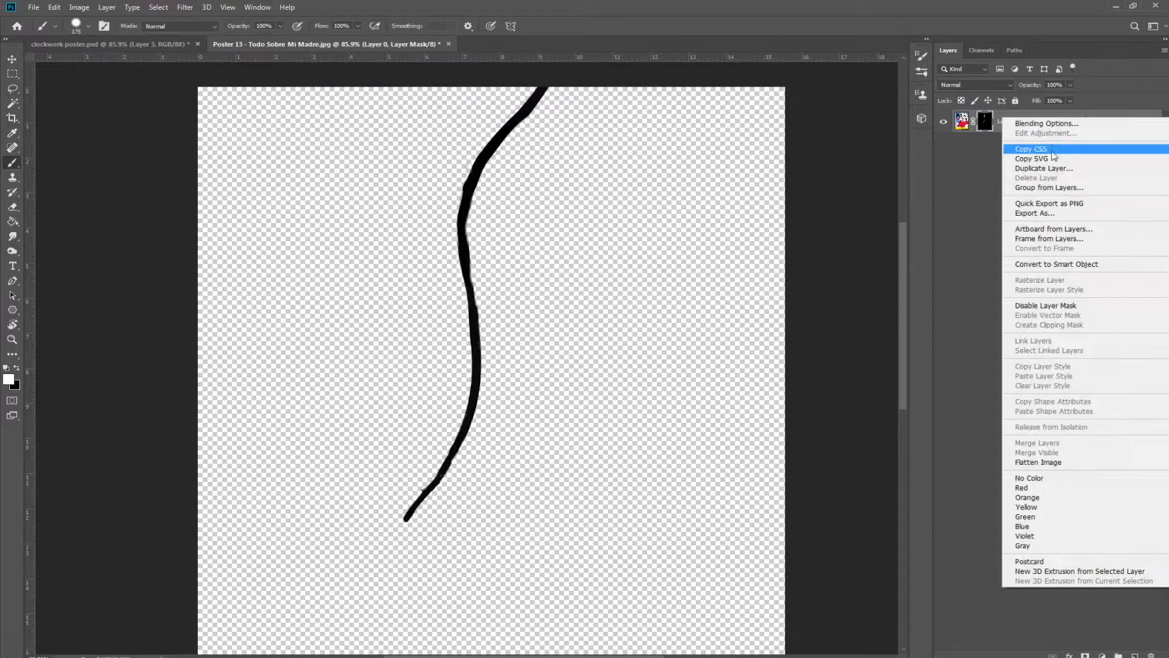
left_click(1038, 168)
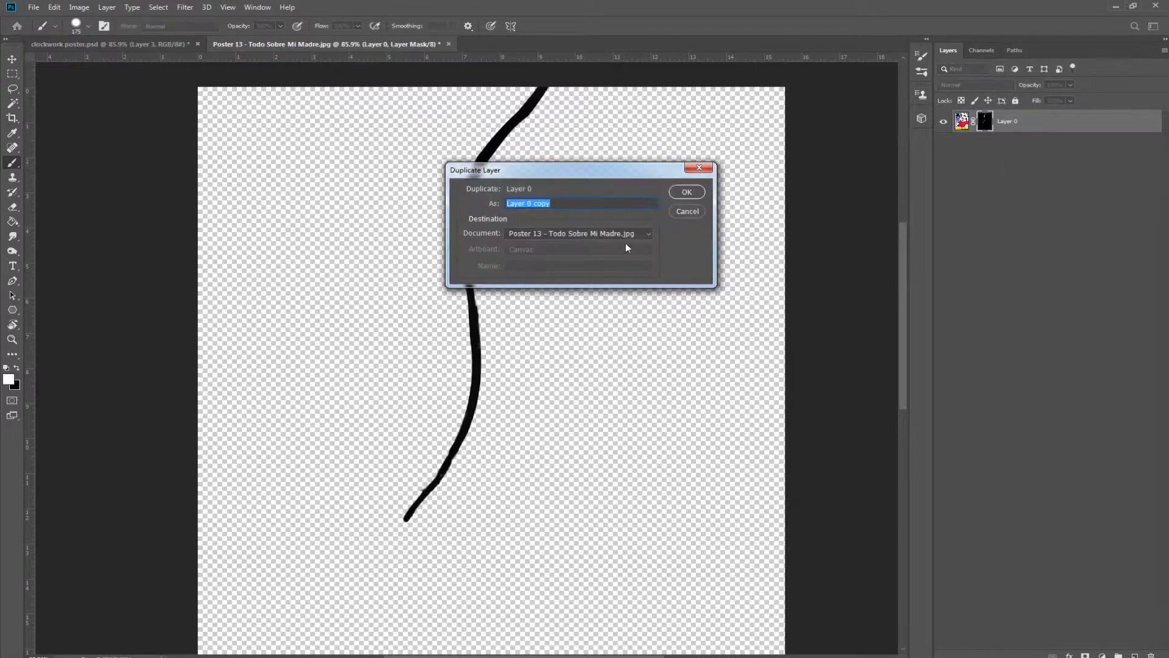
left_click(686, 192)
left_click(992, 145)
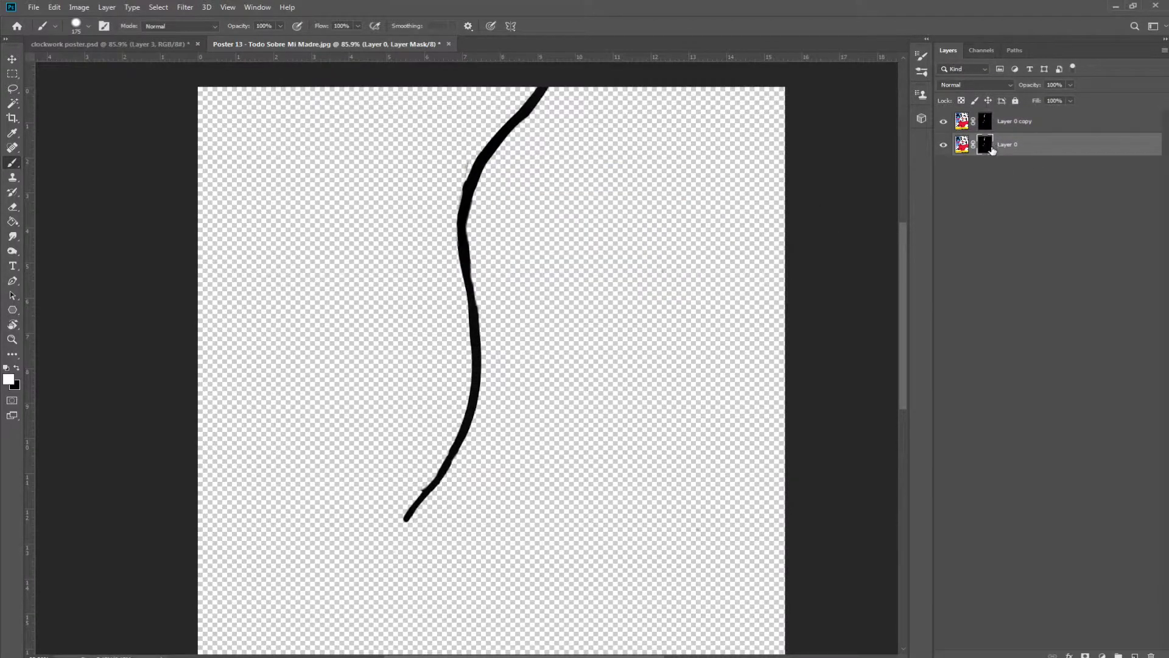
right_click(992, 149)
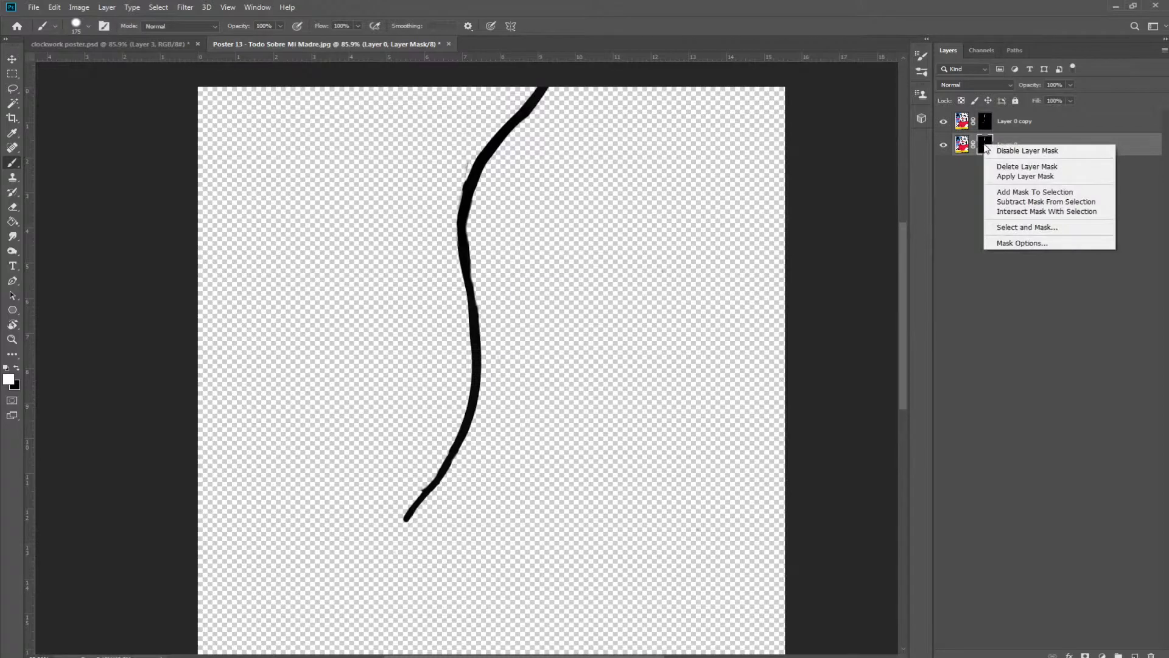
left_click(1038, 152)
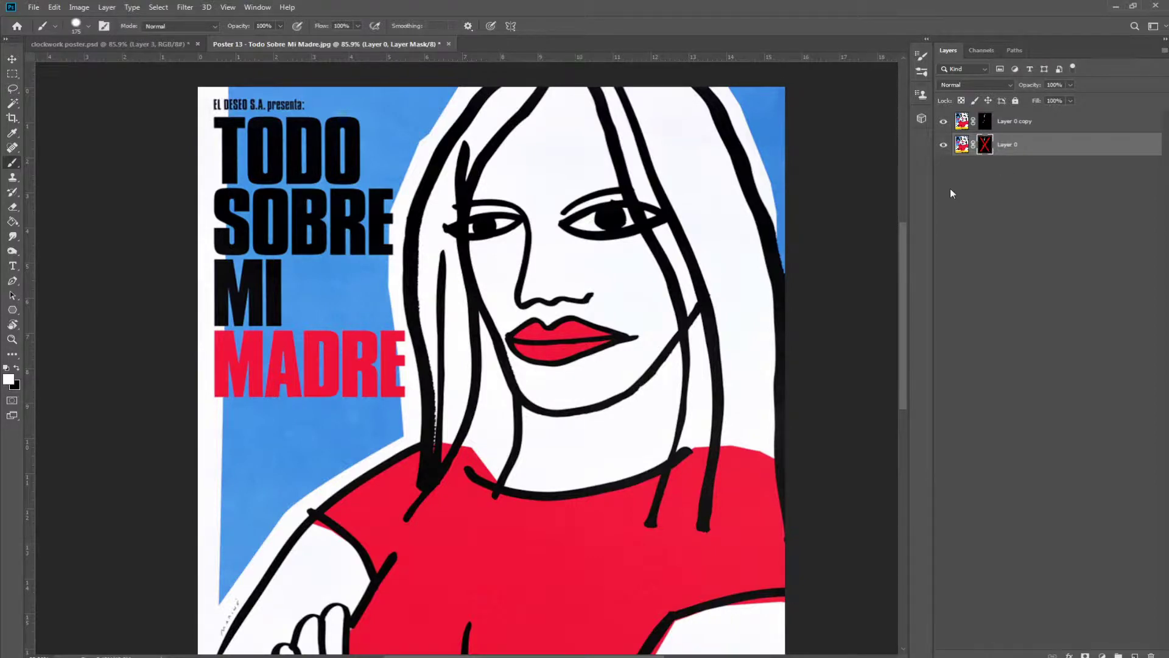
Toggle the original Layer 0's visibility to compare the full poster with the isolated strand, leaving it hidden.
left_click(943, 145)
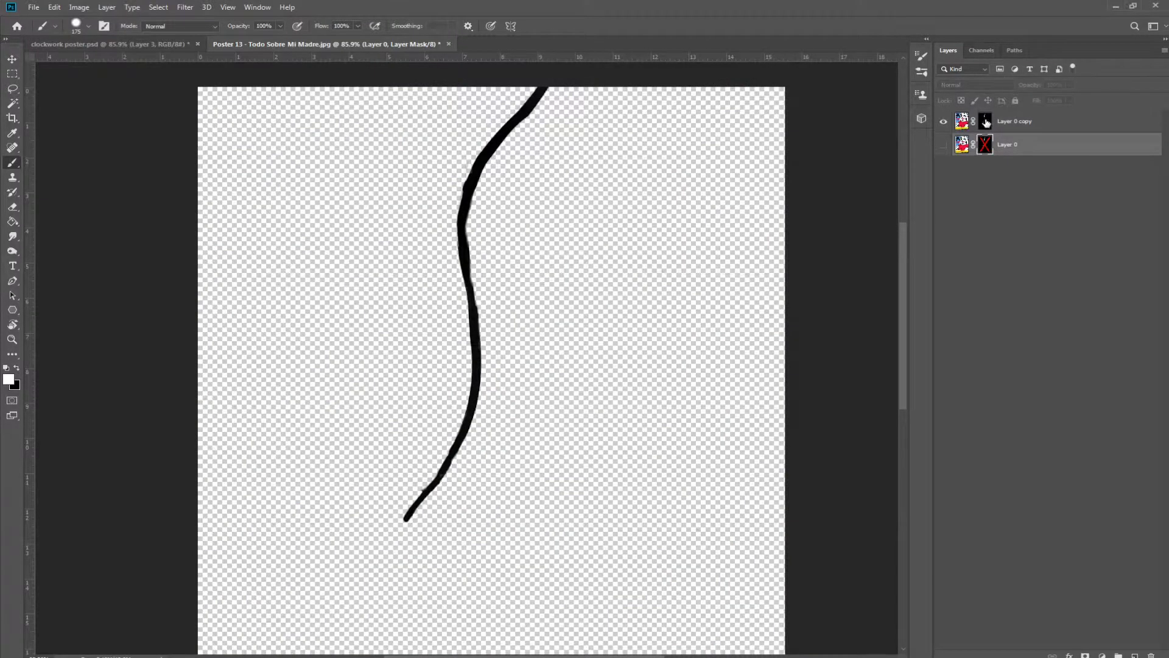
left_click(944, 145)
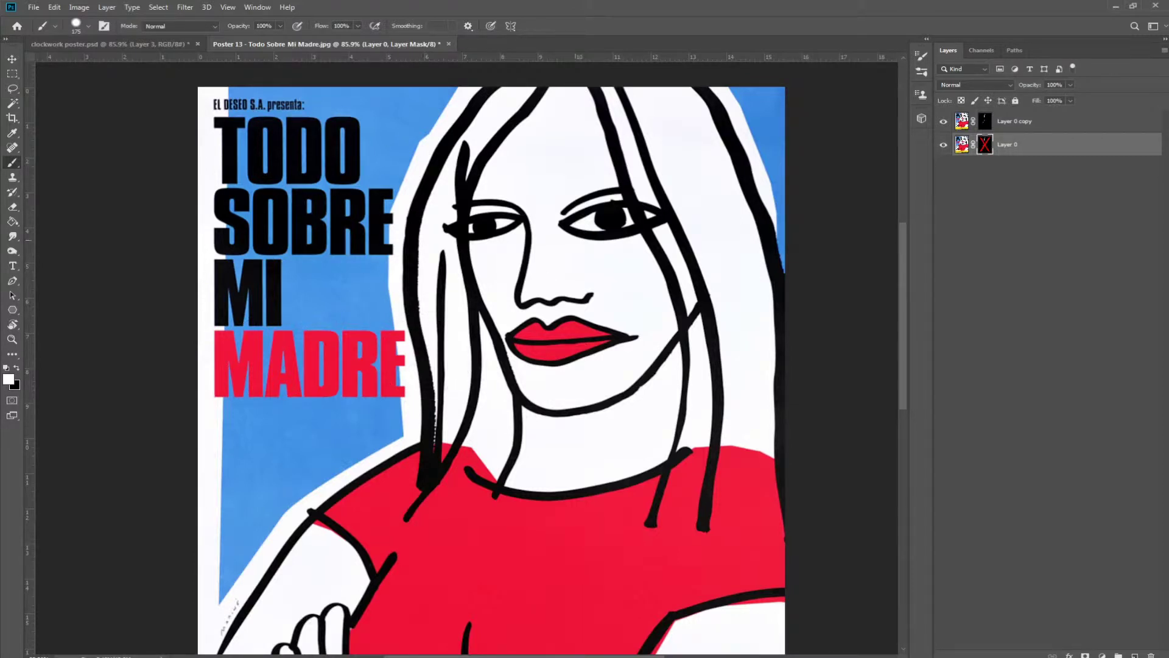
left_click(943, 144)
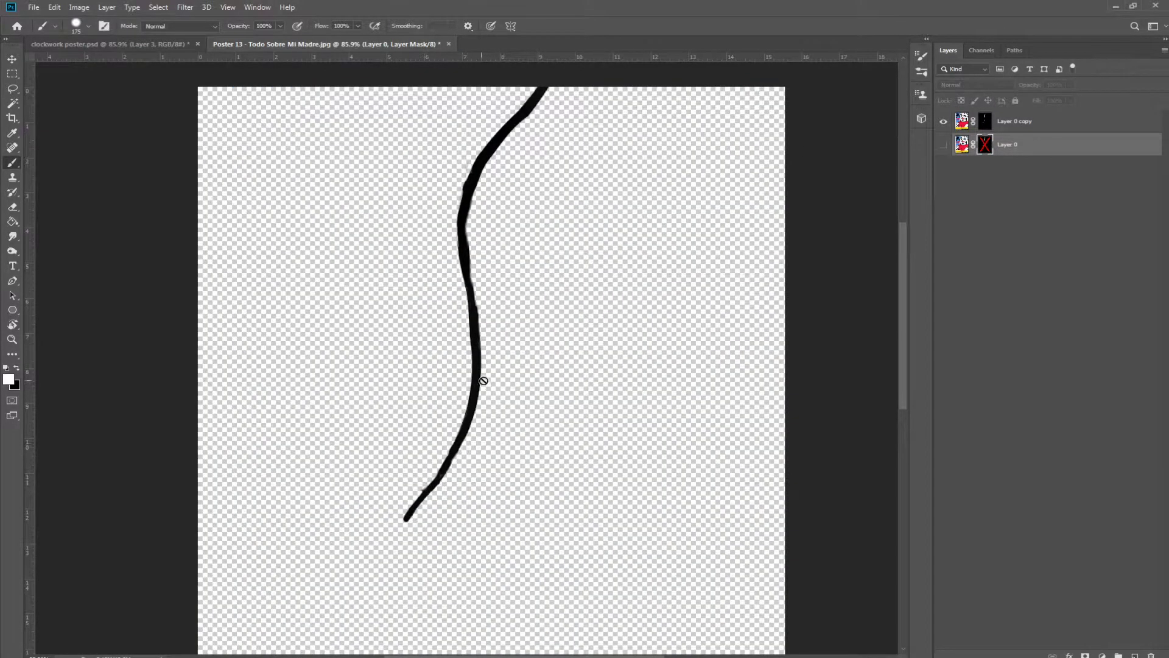
Paint white on the Layer 0 copy mask with a small brush to thicken the right edge of the strand's middle section.
left_click(987, 121)
left_click_drag(484, 302, 444, 316)
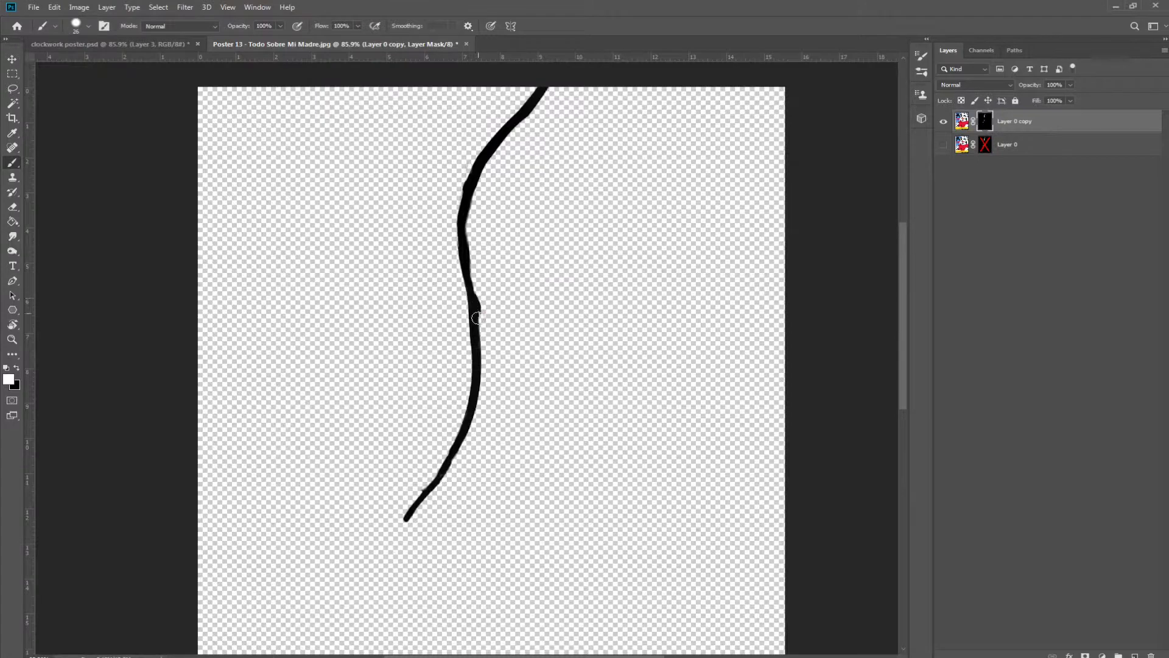
key("z")
mouse_move(491, 305)
left_mouse_down()
mouse_move(542, 230)
mouse_move(533, 240)
left_mouse_up()
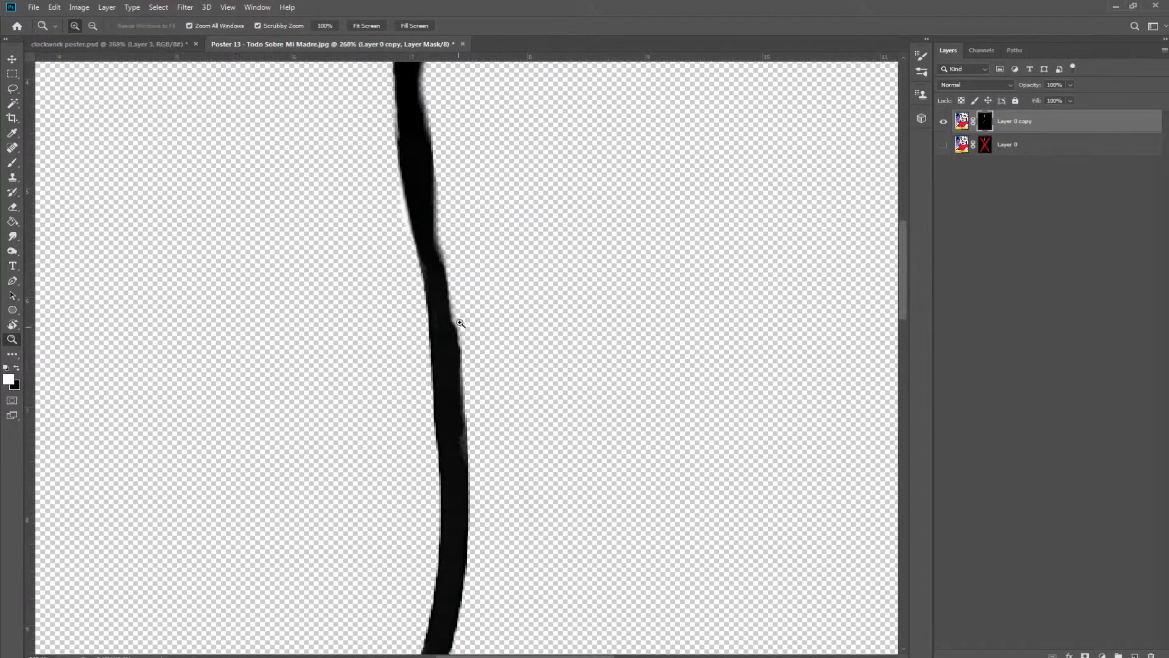
key("b")
mouse_move(432, 196)
left_mouse_down()
mouse_move(440, 341)
mouse_move(426, 233)
left_mouse_up()
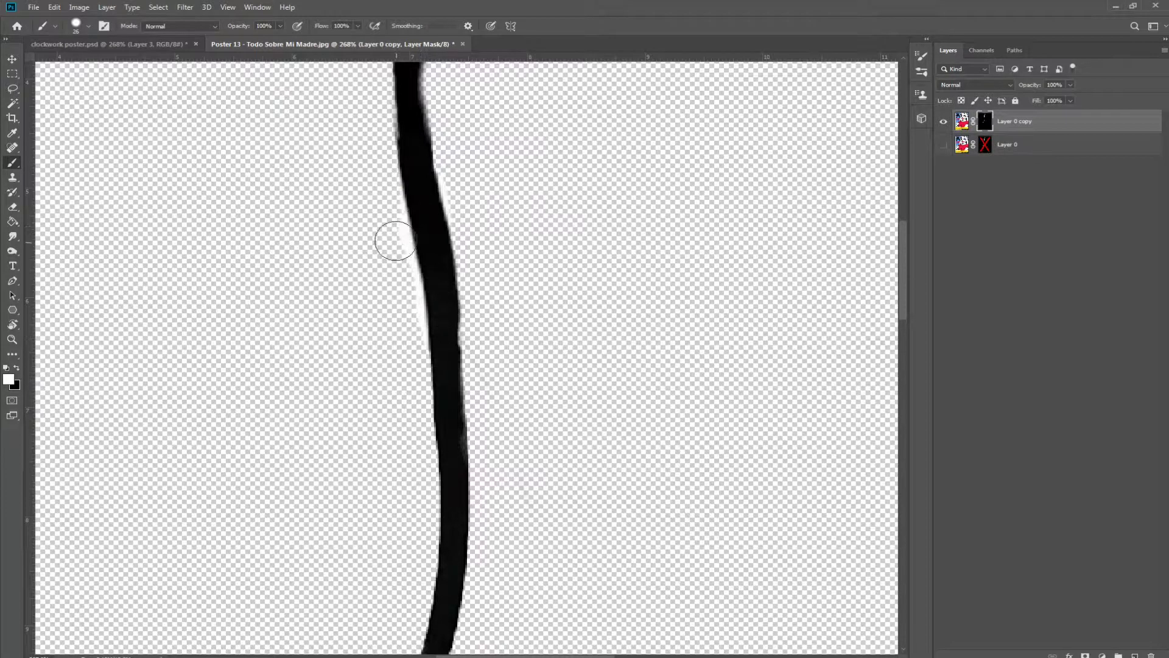
Refine the left edge of the strand's middle section, alternating black and white brush strokes on the layer mask.
key("x")
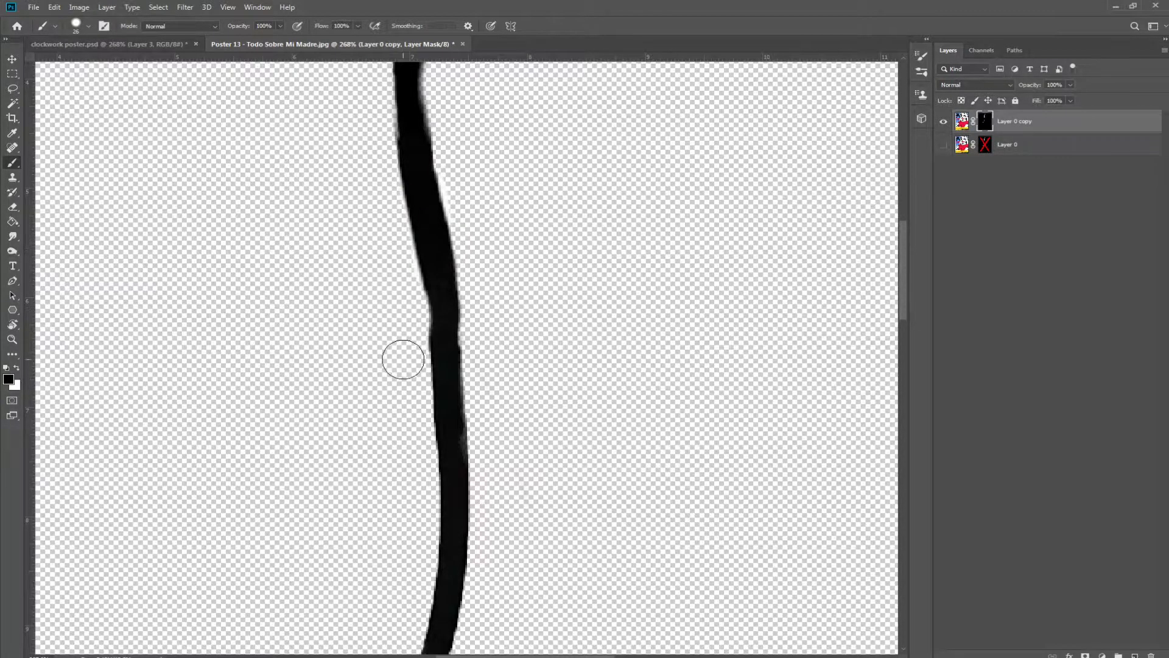
key("x")
left_click_drag(420, 191, 444, 355)
key("x")
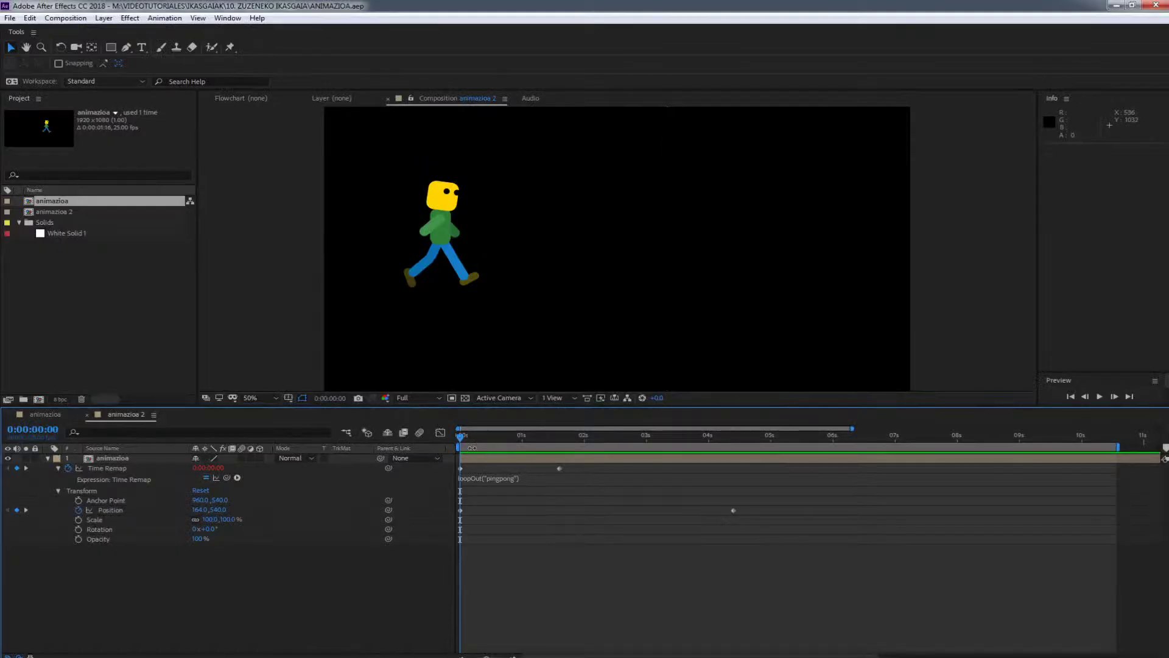
Switch to After Effects, scrub and play the walking character in the animazioa 2 composition, and return to the first frame.
left_click_drag(471, 442, 691, 445)
key("space")
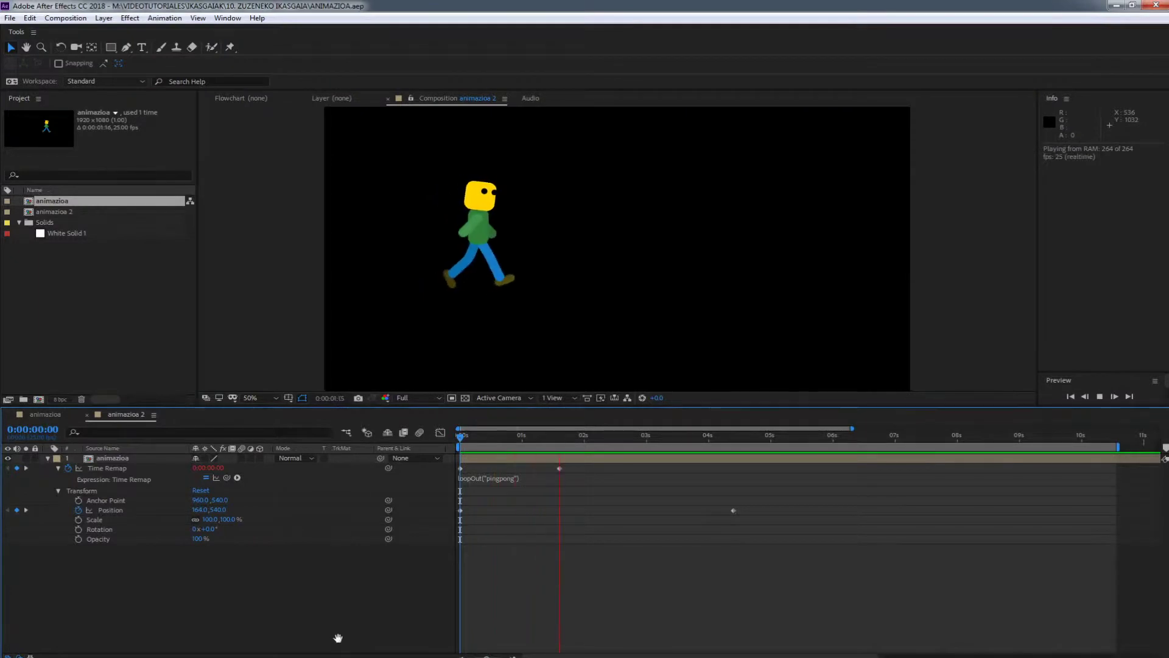
key("space")
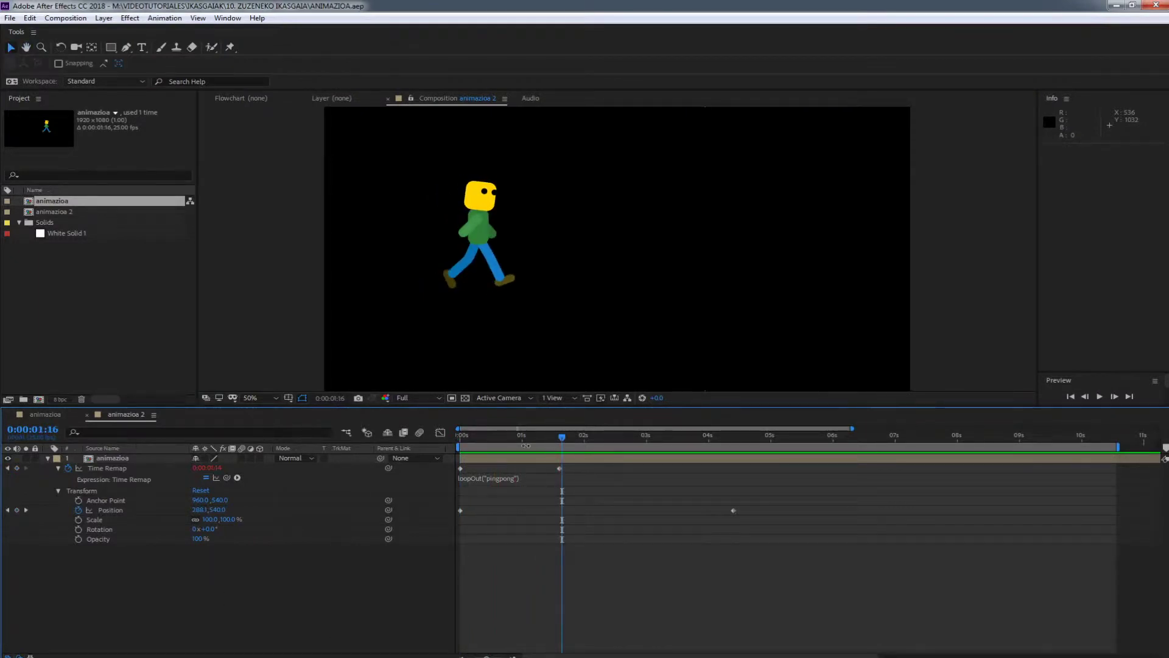
left_click_drag(506, 438, 428, 432)
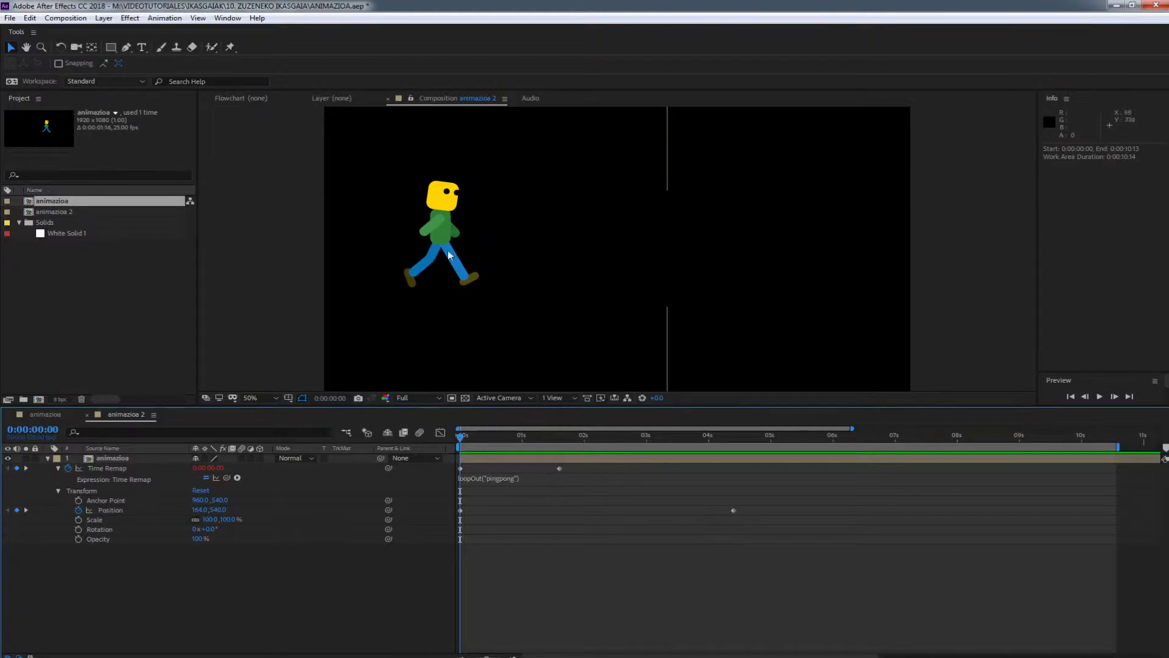
Scale the animazioa layer up to 1160% and set its X position to -1429 at the first frame.
left_click(124, 469)
key("s")
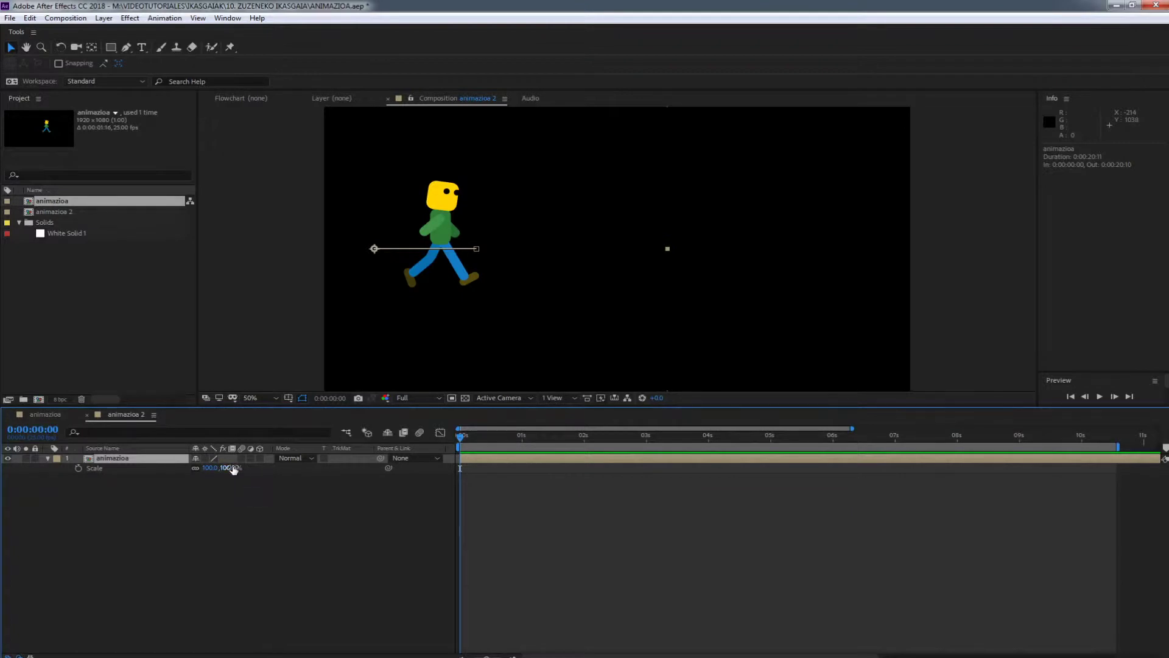
left_click_drag(230, 468, 317, 468)
left_click_drag(774, 446, 501, 471)
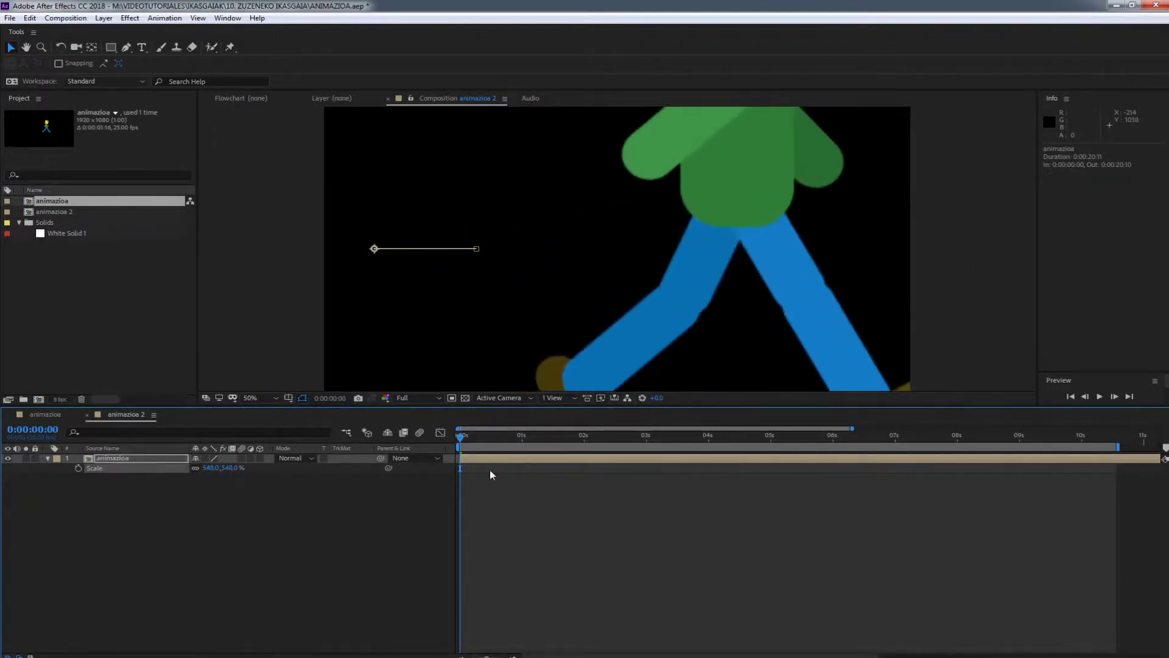
key("shift+p")
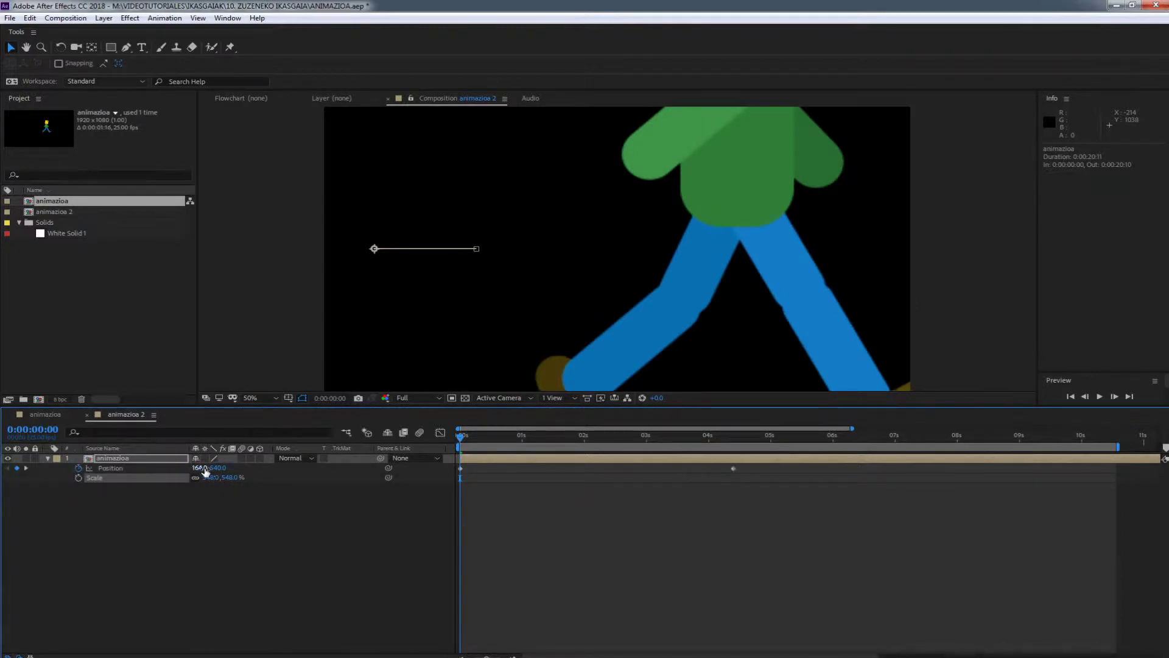
left_click_drag(197, 468, 24, 468)
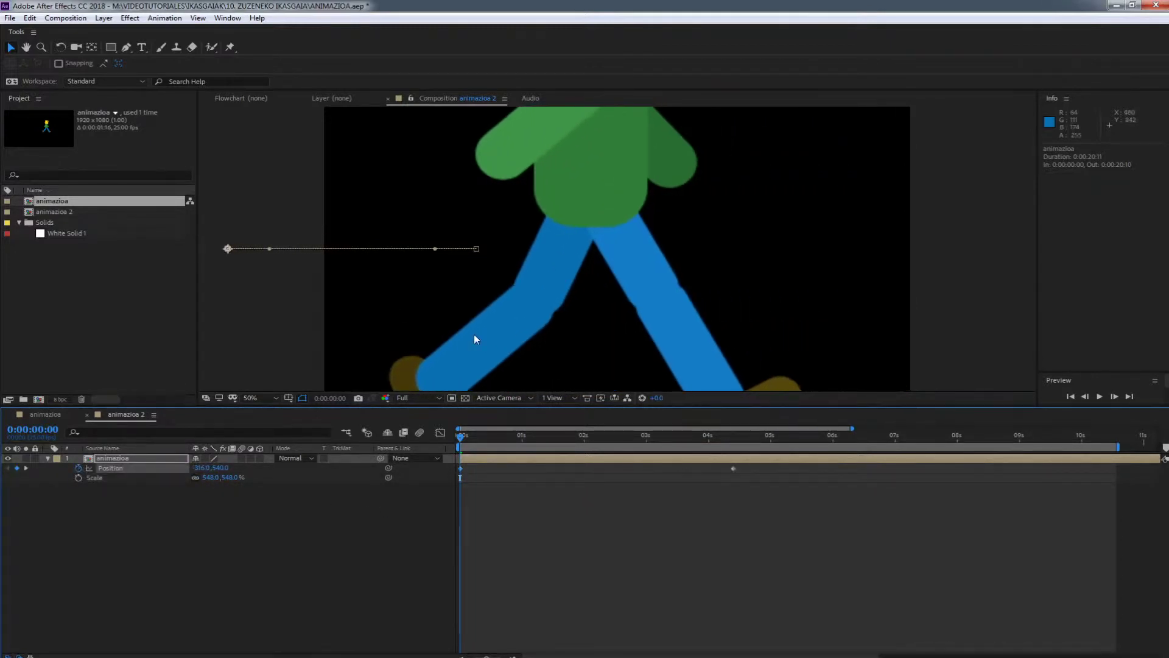
left_click_drag(212, 477, 588, 448)
left_click_drag(199, 468, 66, 127)
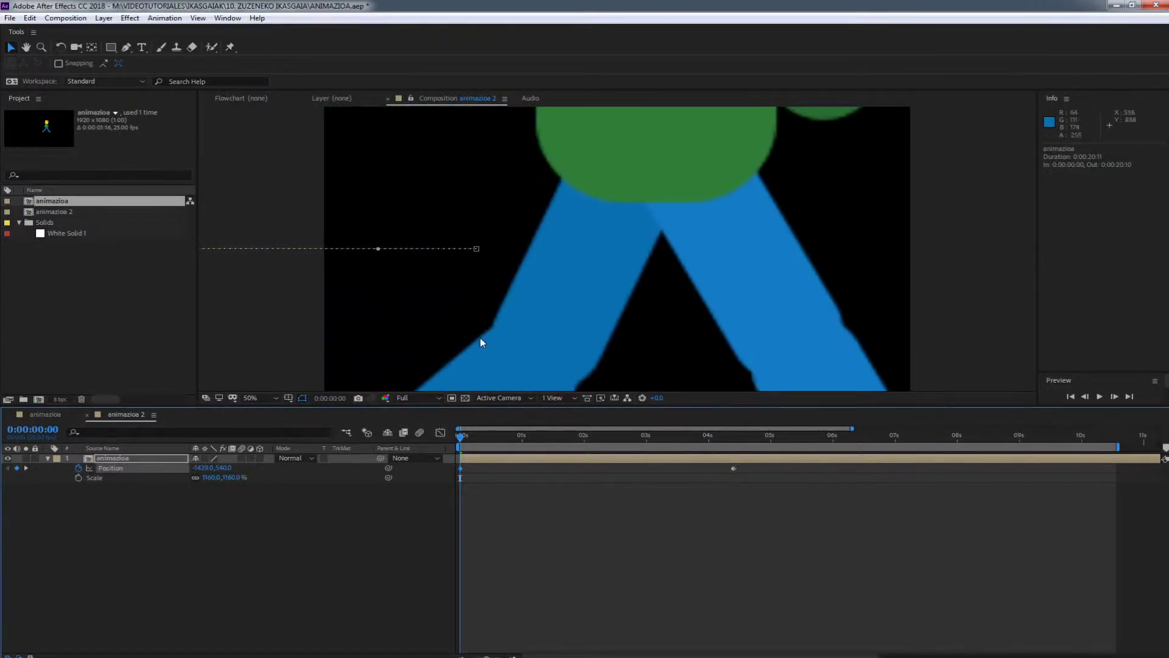
Enable Collapse Transformations on the animazioa layer and set its Y position to 2588 to bring the head into frame.
left_click(205, 458)
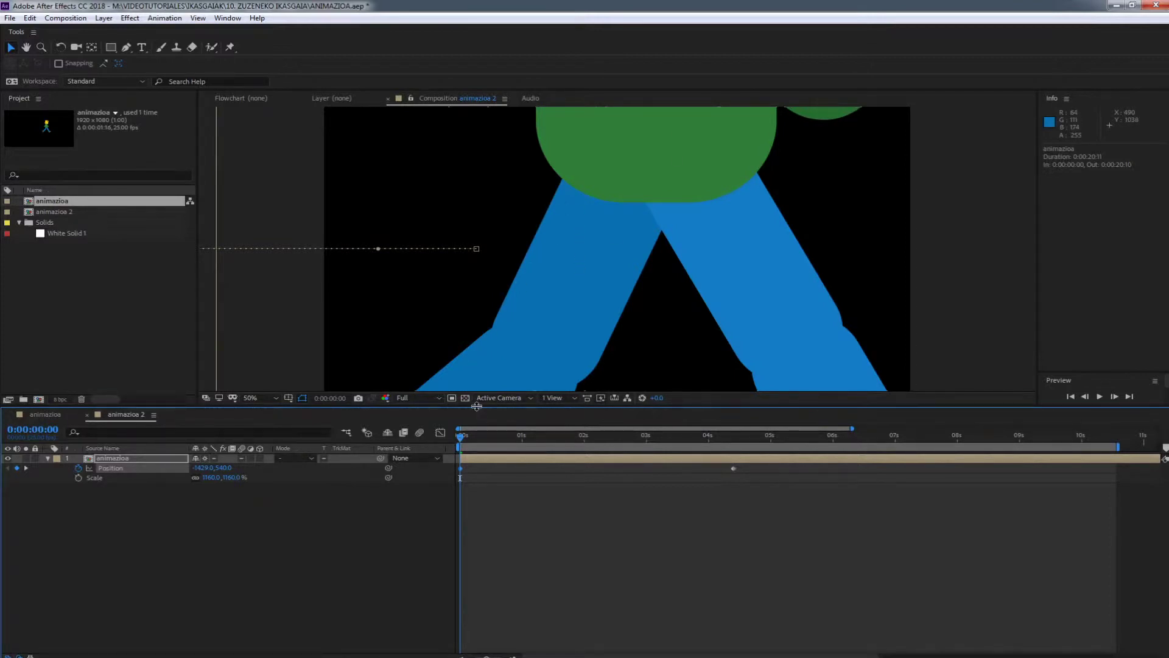
left_click_drag(478, 414, 454, 583)
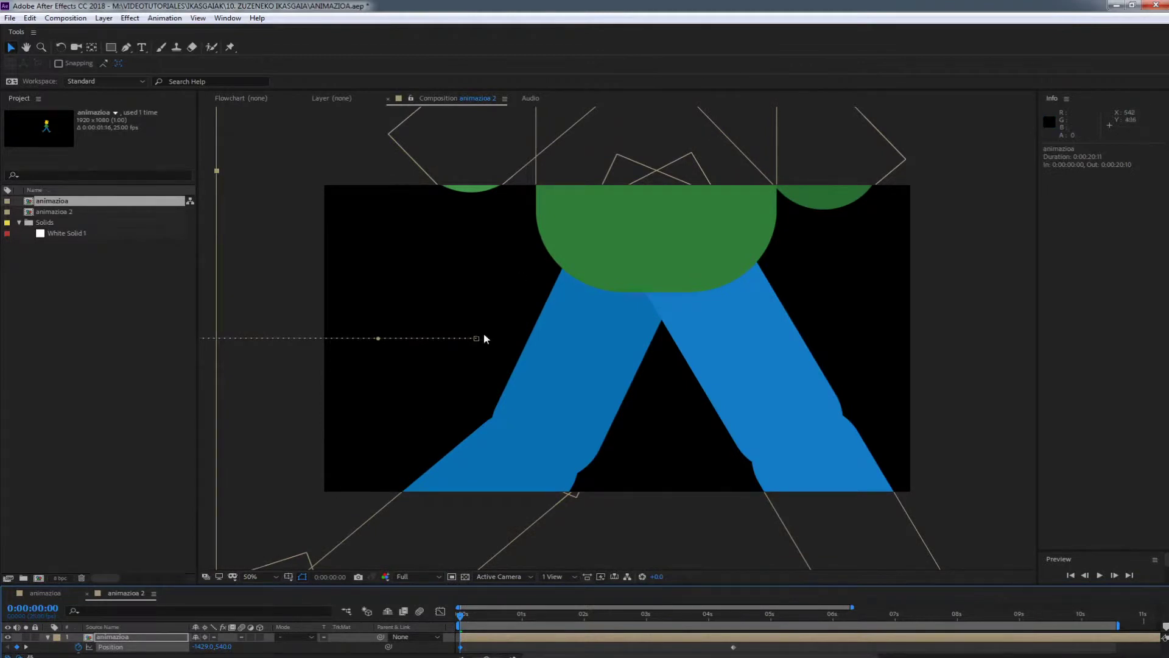
key("h")
left_click_drag(470, 327, 475, 295)
key("v")
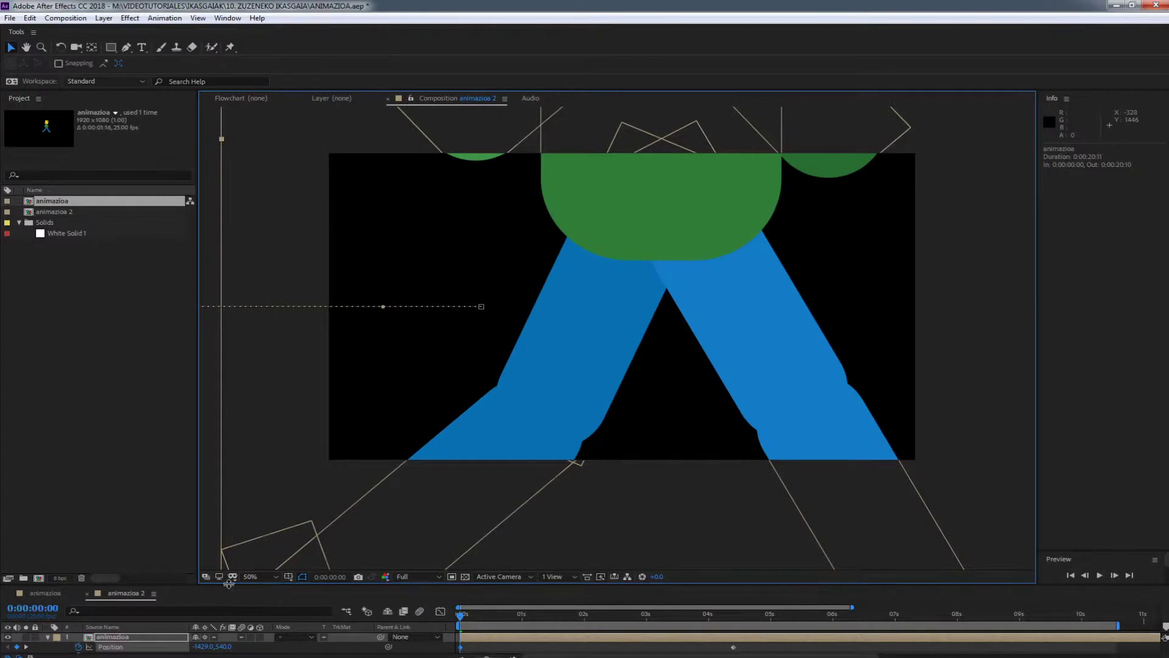
left_click_drag(230, 589, 232, 525)
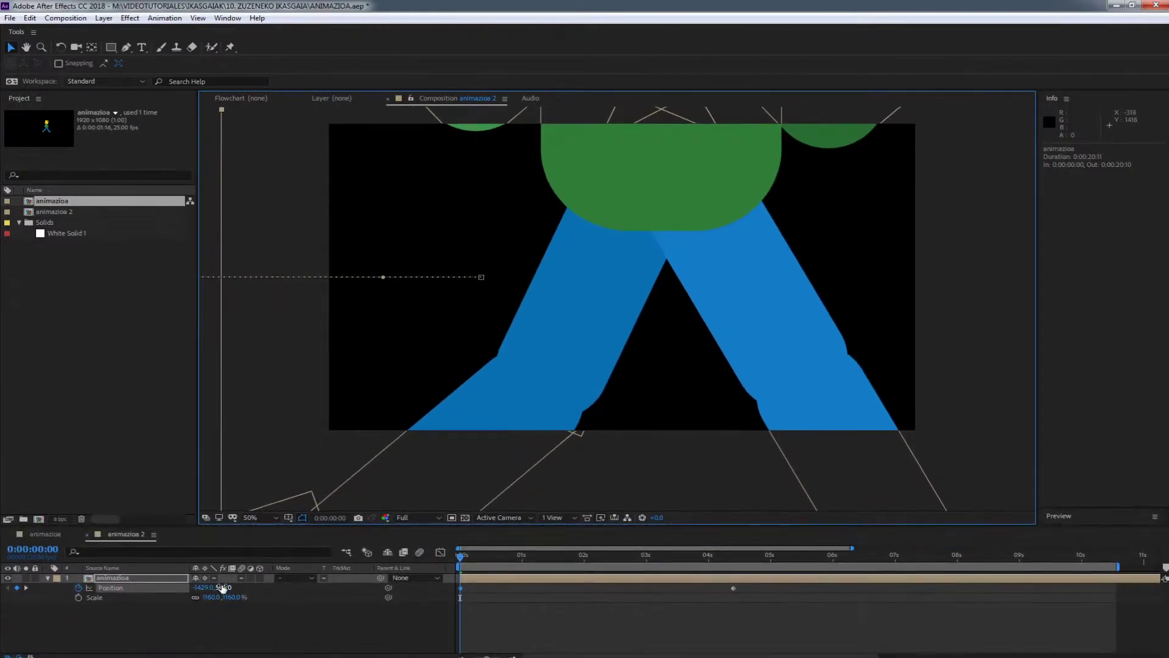
left_click_drag(223, 587, 938, 496)
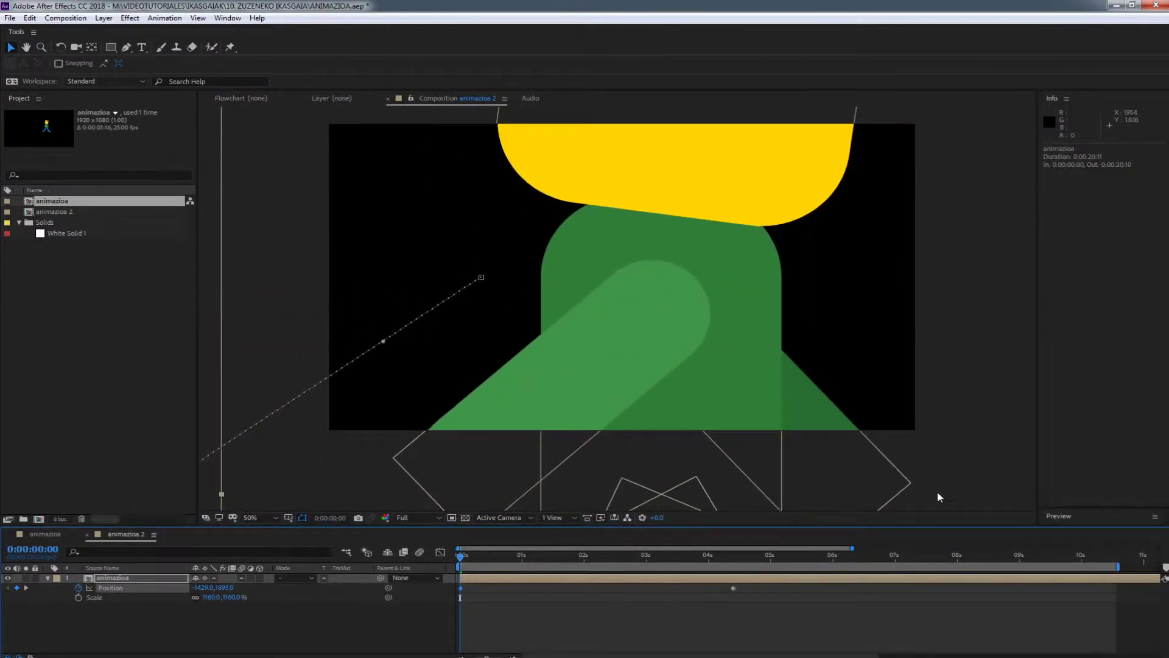
left_click_drag(222, 590, 649, 584)
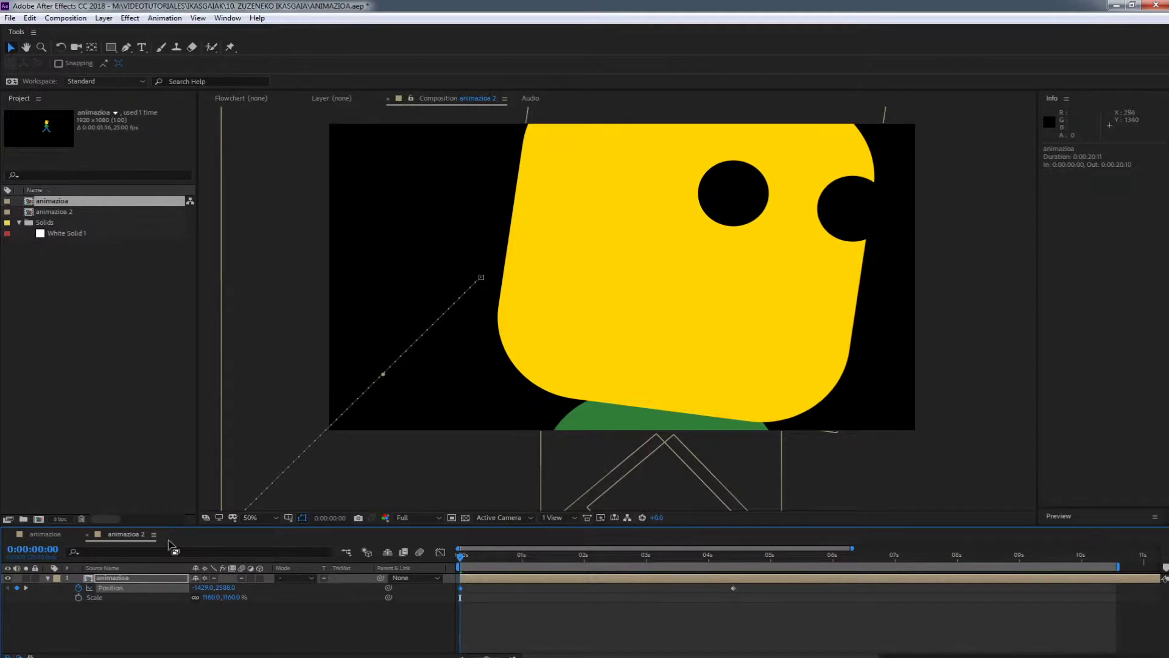
Examine the character's original size in the animazioa composition, clear the layer selection, and return to animazioa 2.
left_click(45, 534)
scroll(623, 339, "down", 4)
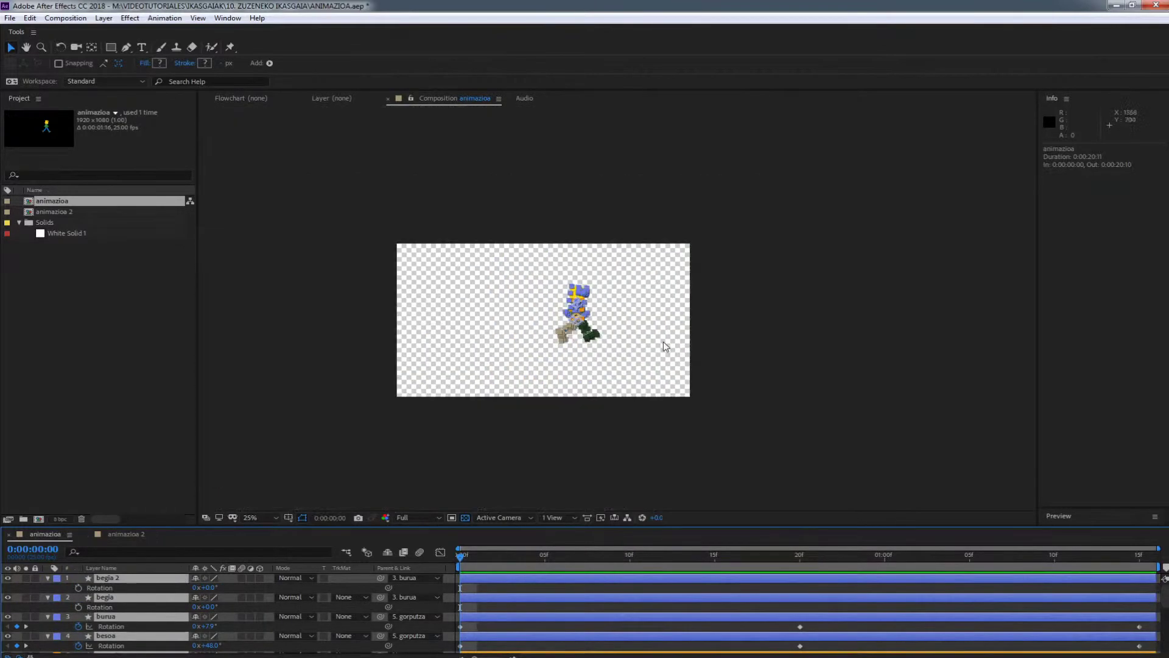
scroll(663, 341, "up", 2)
left_click_drag(400, 329, 546, 318)
left_click(544, 492)
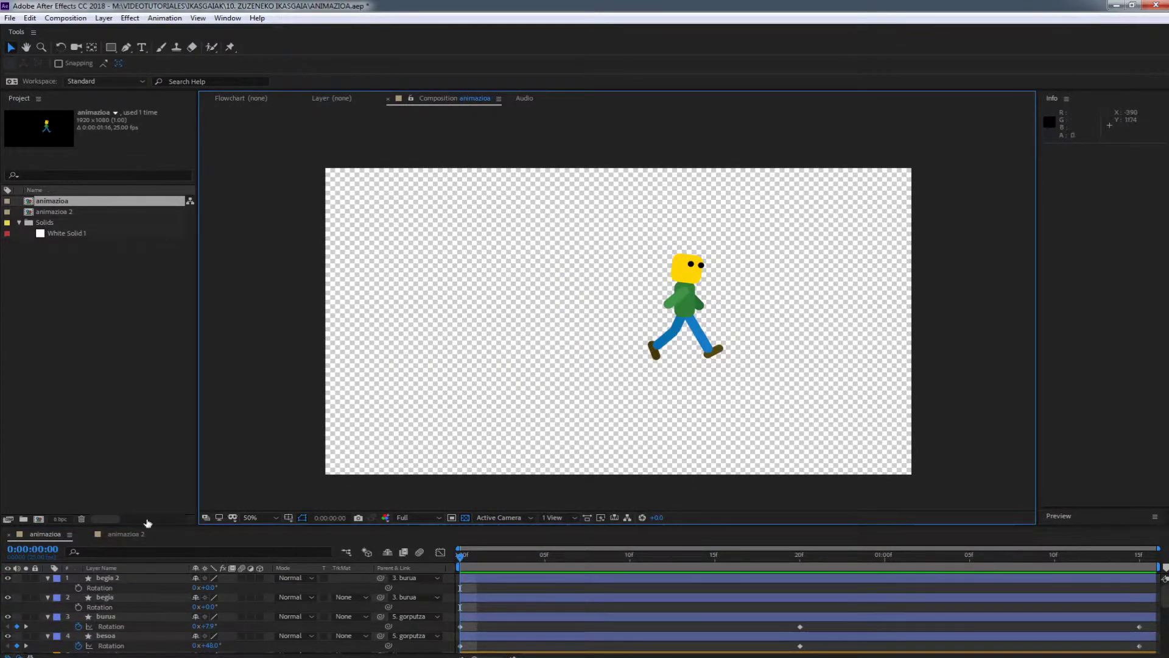
left_click(129, 535)
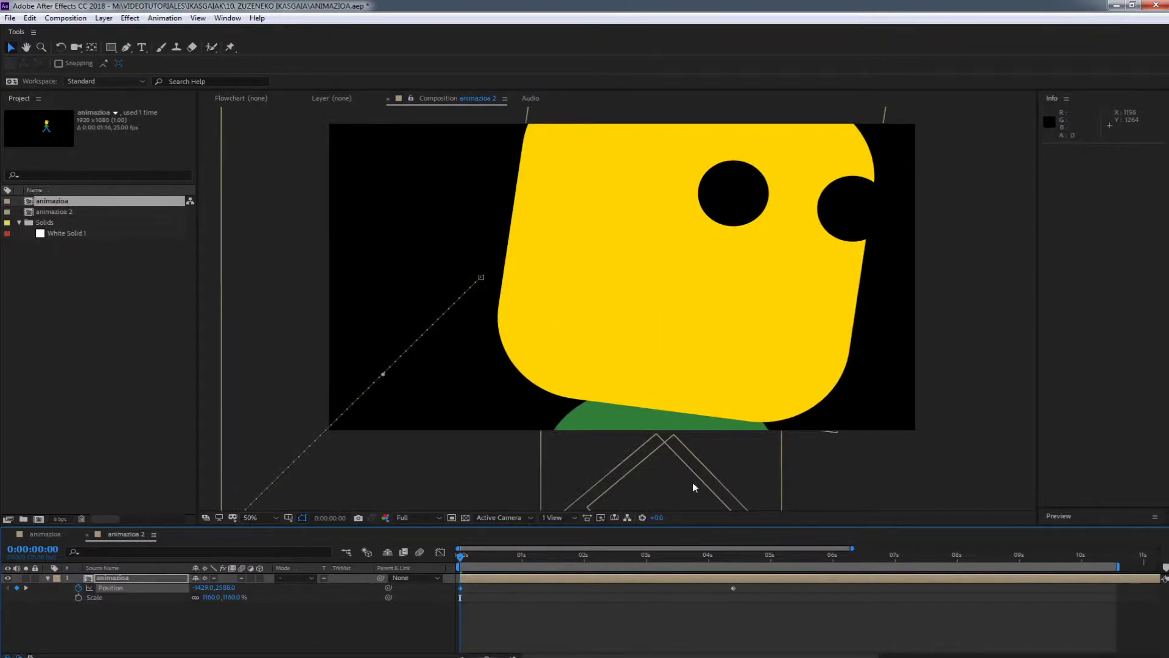
Delete the second Position keyframe and set the layer's starting position to -1954, 2647 at the first frame.
left_click_drag(462, 557, 323, 557)
left_click(733, 587)
key("Delete")
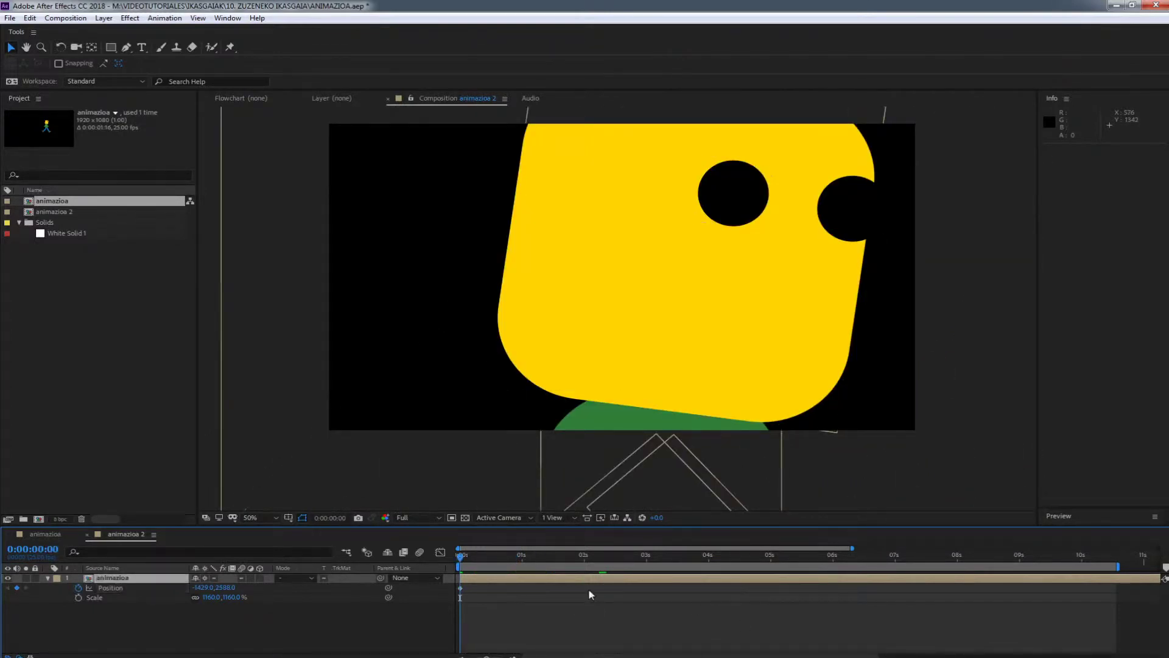
left_click_drag(210, 587, 0, 600)
left_click_drag(220, 588, 254, 589)
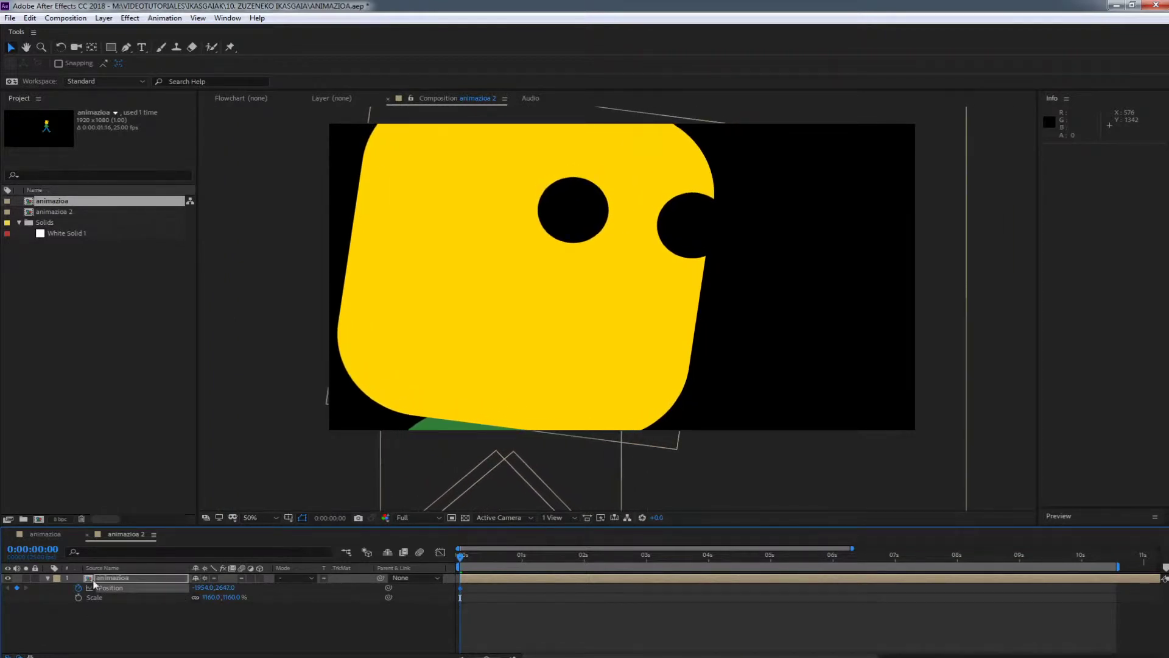
Keyframe the layer's X position at -1355 at 0:00:03:23, and play the animation from the start.
left_click_drag(477, 561, 703, 556)
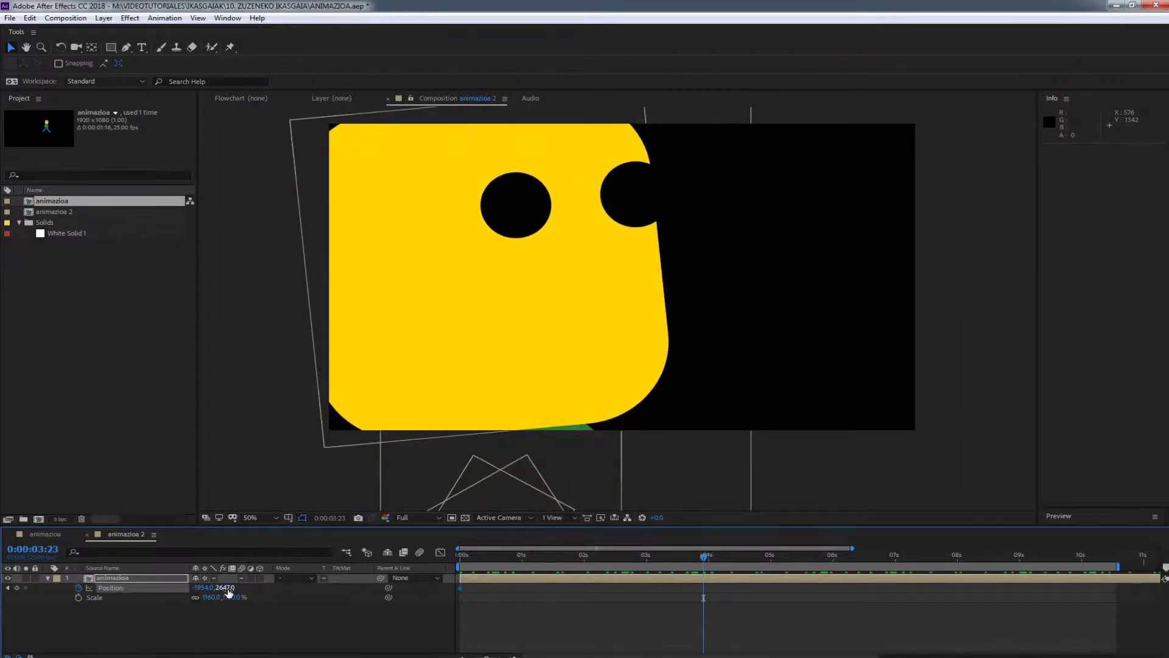
left_click_drag(238, 588, 568, 590)
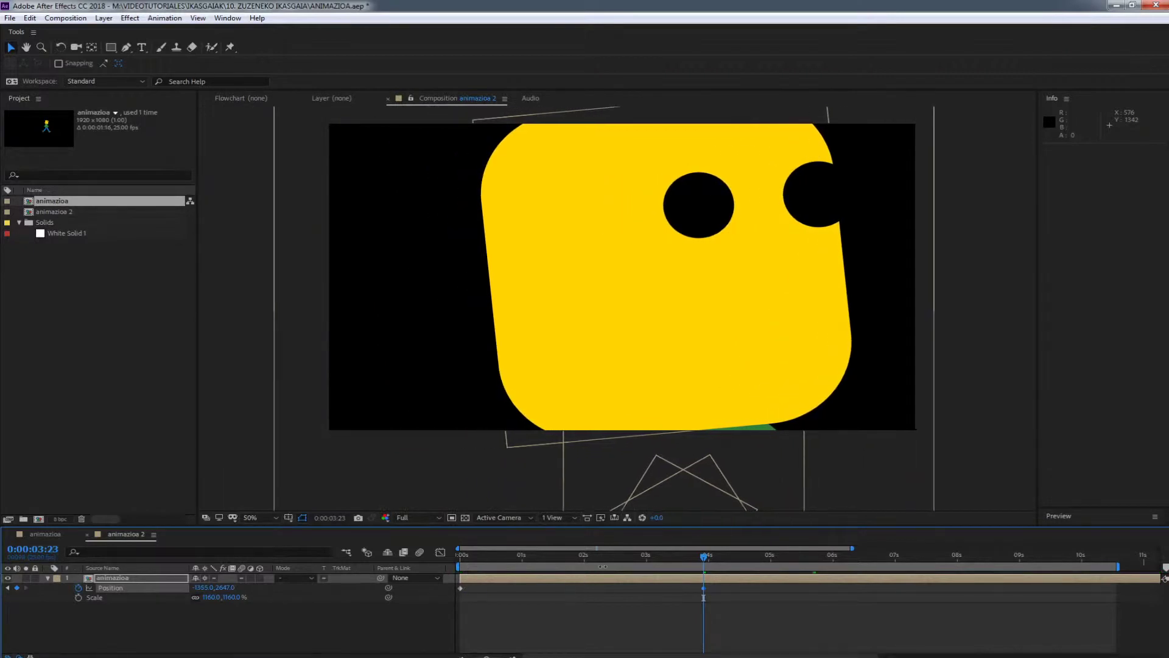
left_click_drag(704, 558, 530, 563)
key("space")
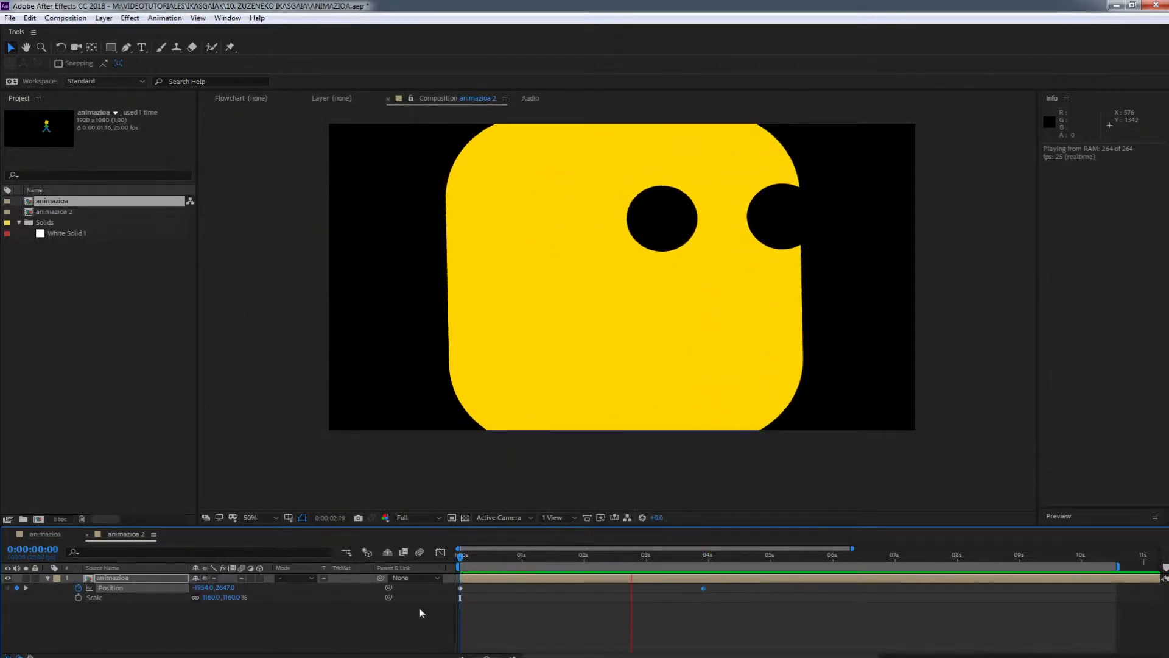
Stop playback, remove the animazioa layer's Position animation, and reduce the layer to 226% scale at position -130.9, 657 so the whole character fits.
key("space")
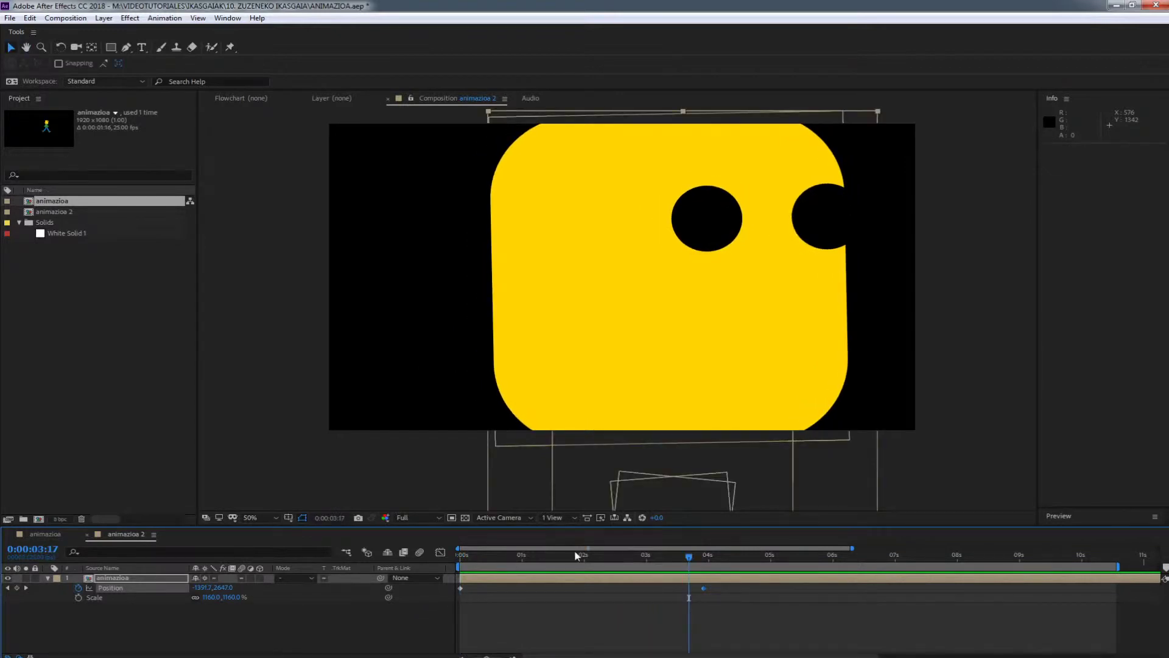
left_click_drag(574, 555, 486, 573)
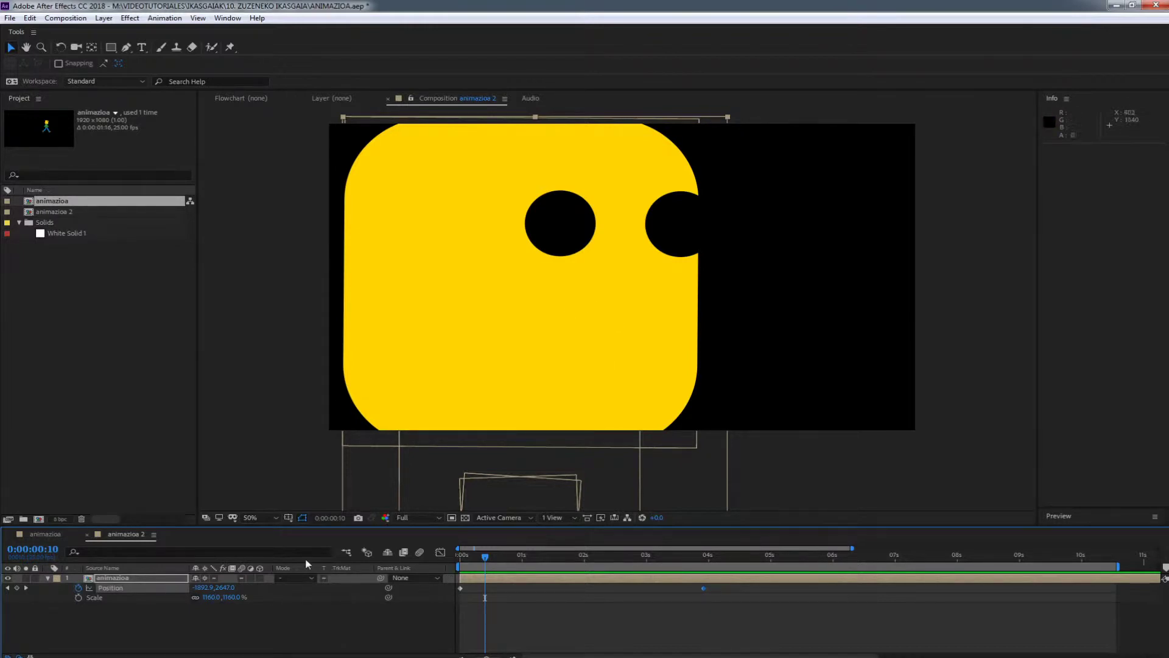
left_click_drag(228, 599, 97, 599)
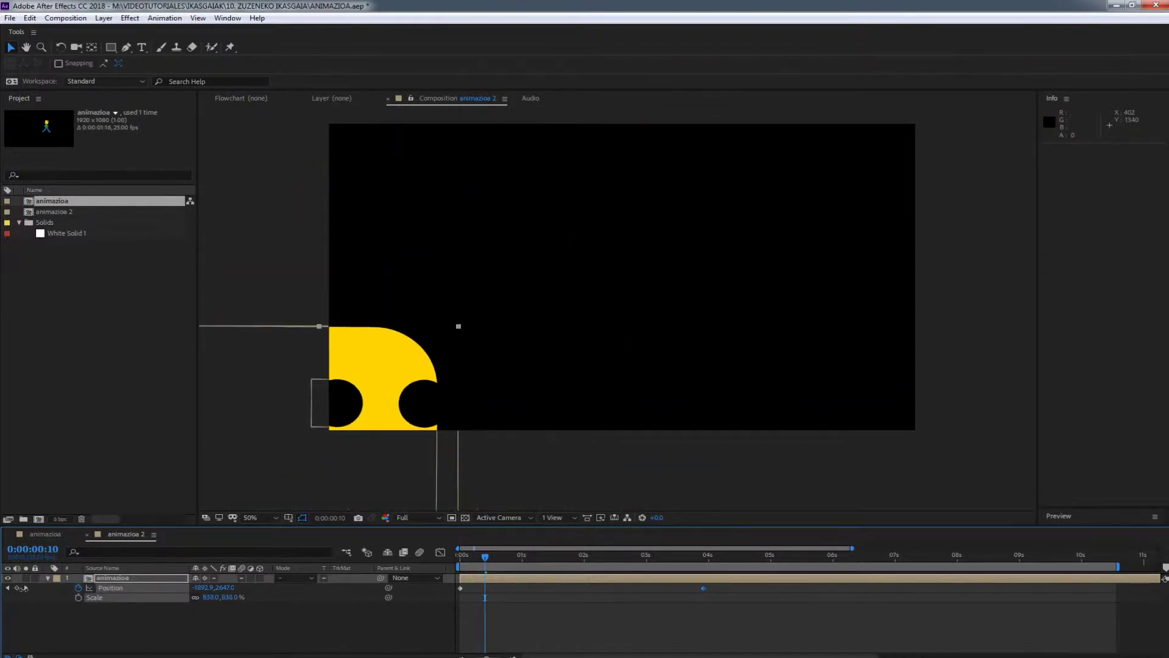
left_click_drag(334, 472, 544, 195)
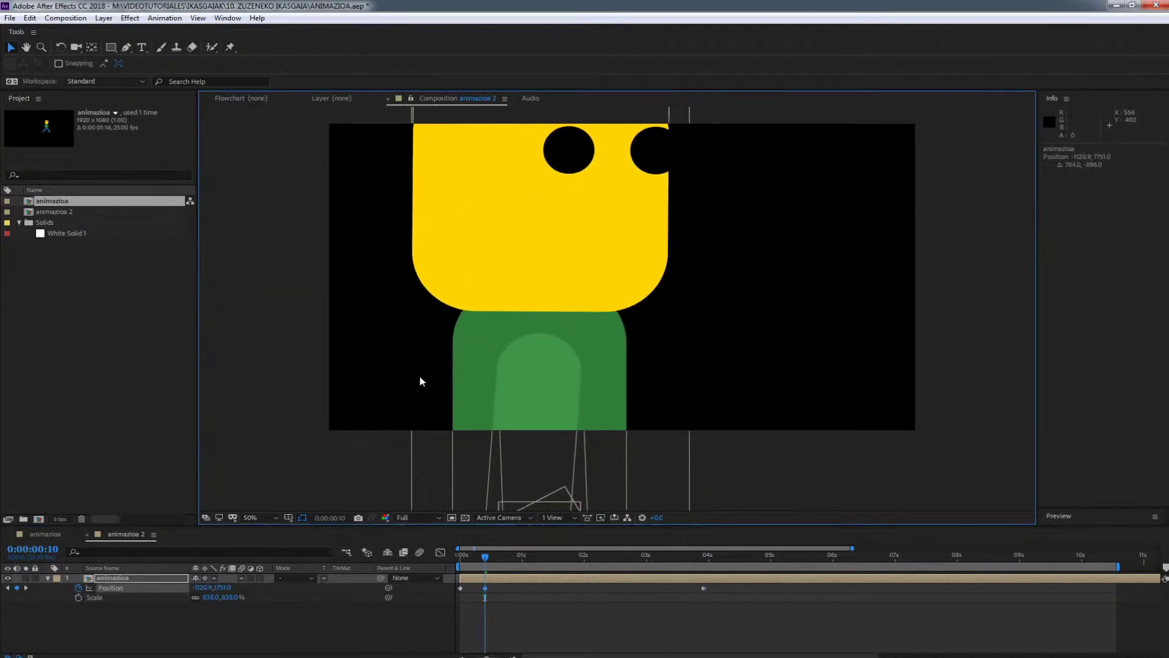
left_click_drag(226, 602, 160, 599)
left_click_drag(291, 498, 538, 257)
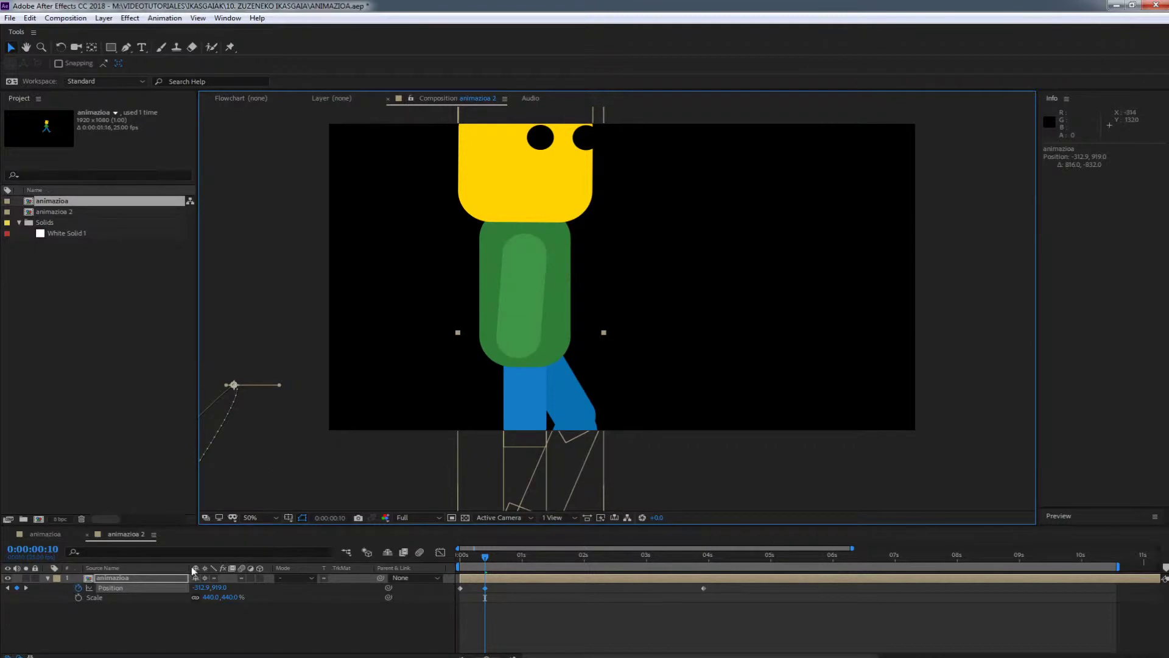
left_click(79, 588)
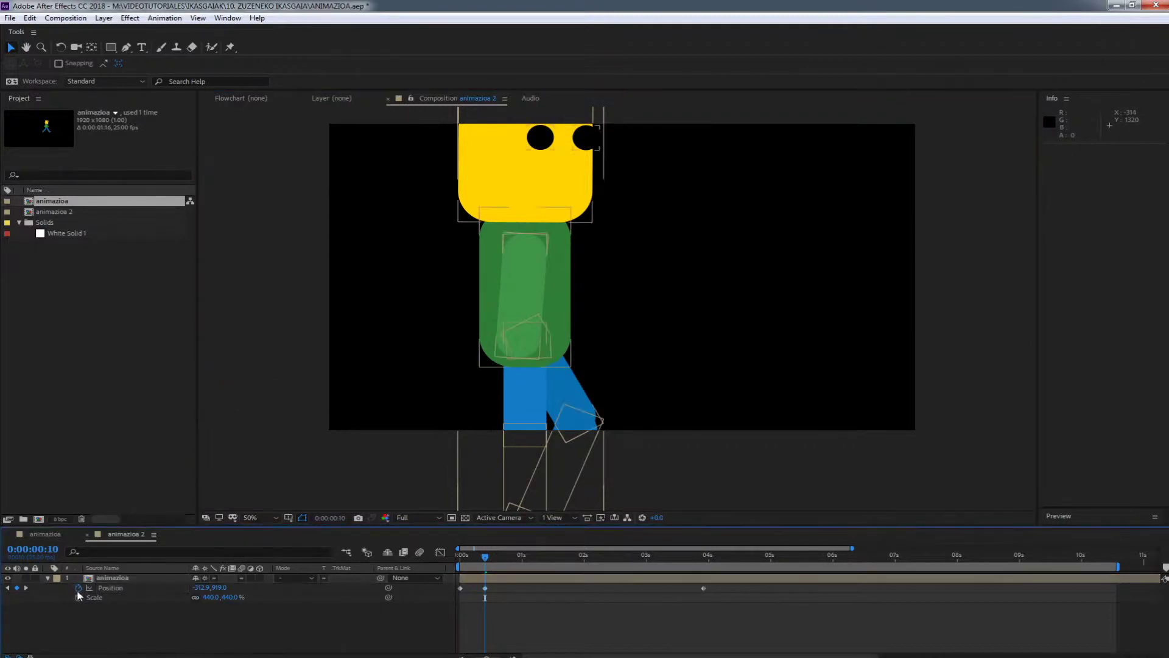
left_click_drag(232, 597, 103, 597)
left_click(385, 346)
left_click_drag(385, 347, 437, 277)
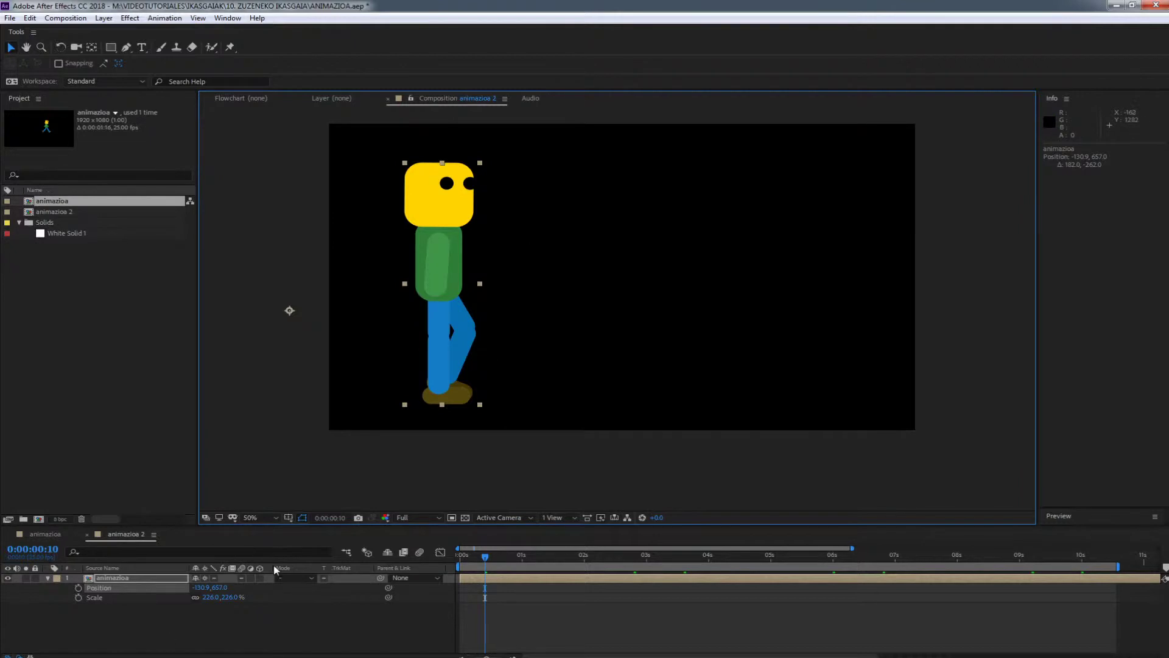
Preview the walk with Collapse Transformations turned off on the animazioa layer, and scrub the opening frames with it turned back on.
left_click(207, 578)
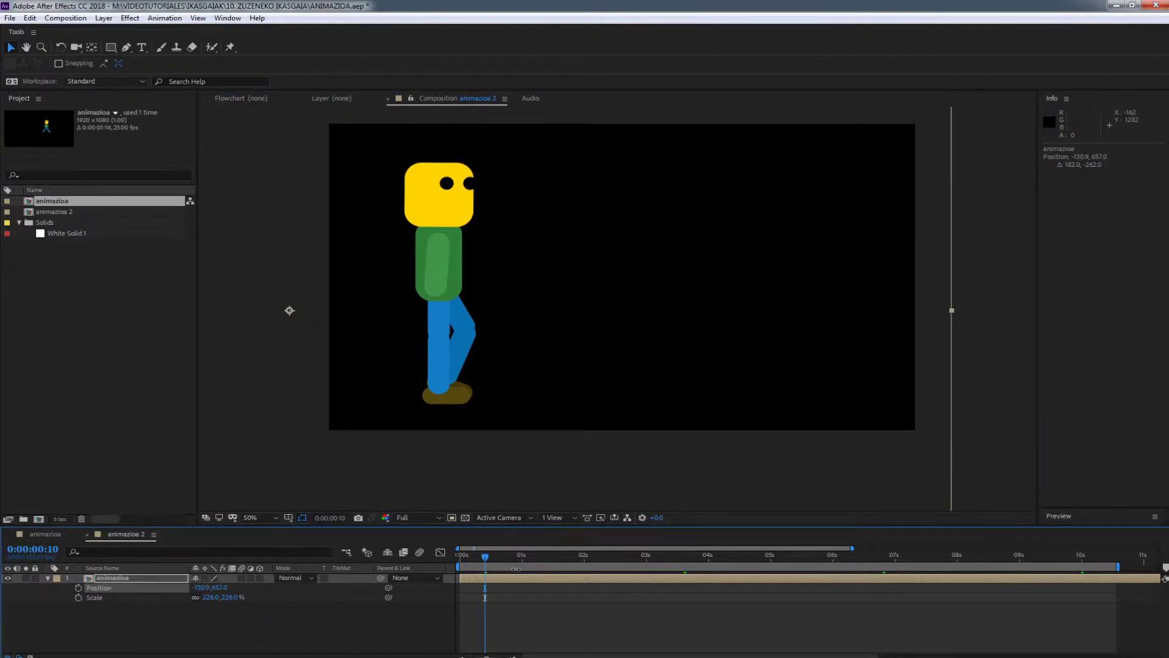
key("space")
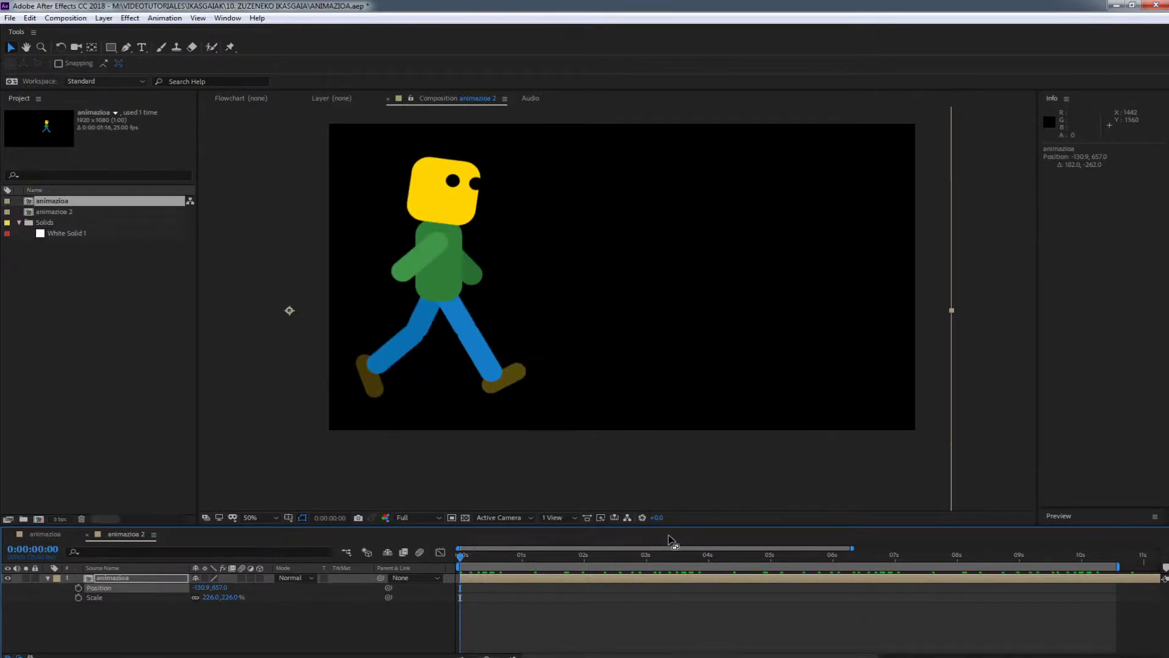
mouse_move(460, 557)
left_mouse_down()
mouse_move(805, 563)
mouse_move(458, 561)
left_mouse_up()
left_click(205, 578)
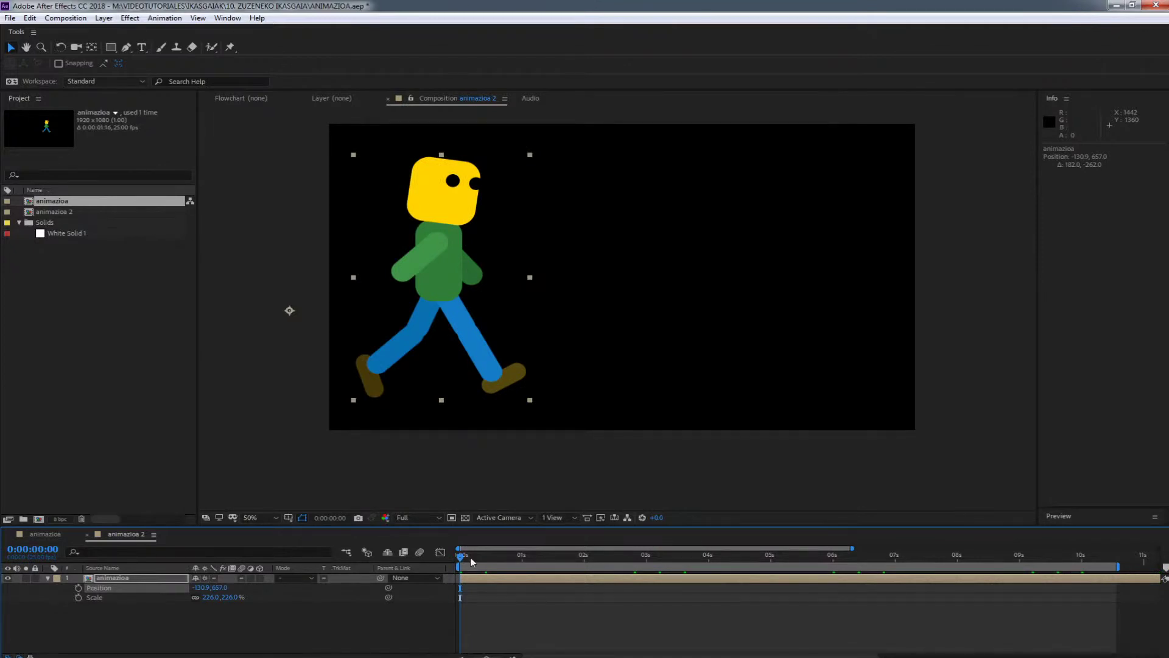
left_click_drag(469, 557, 327, 536)
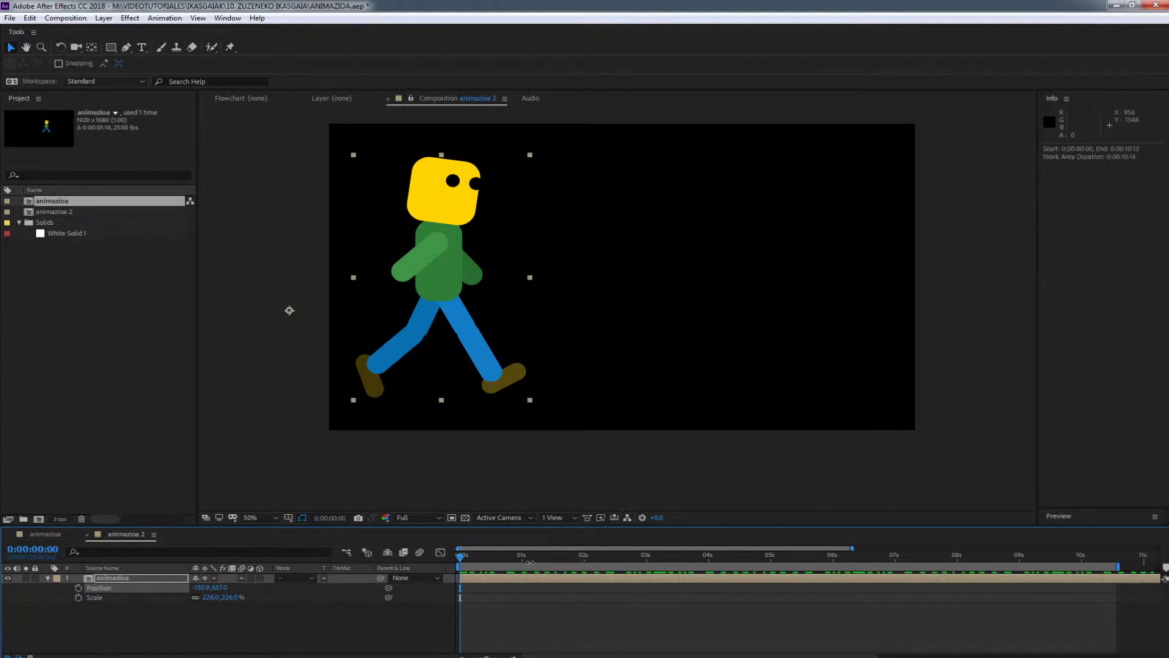
left_click(534, 557)
left_click_drag(534, 559, 478, 557)
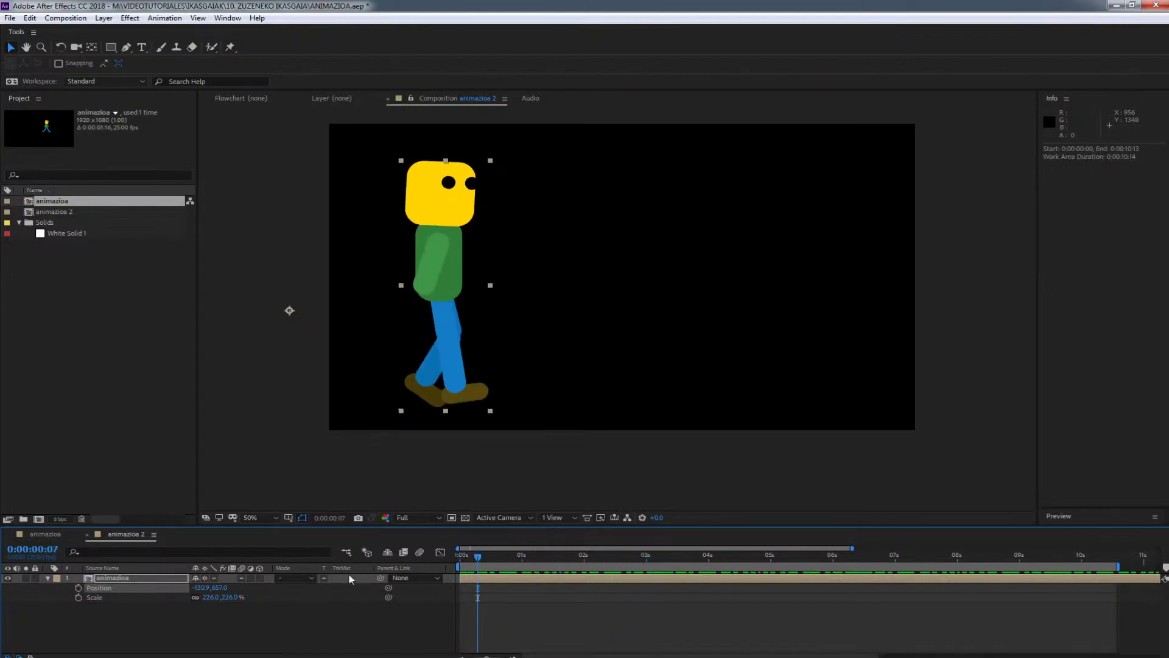
Compare the character with Collapse Transformations off and on at 0:00:00:07, and play the walk from the first frame with it on.
left_click(206, 577)
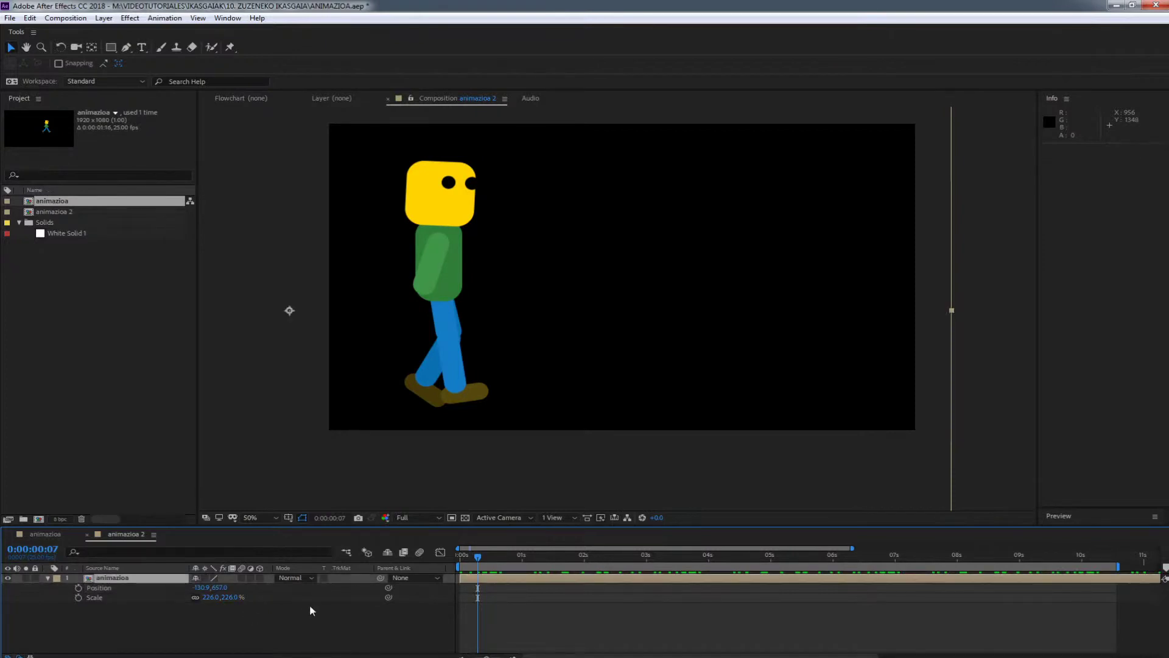
left_click(207, 578)
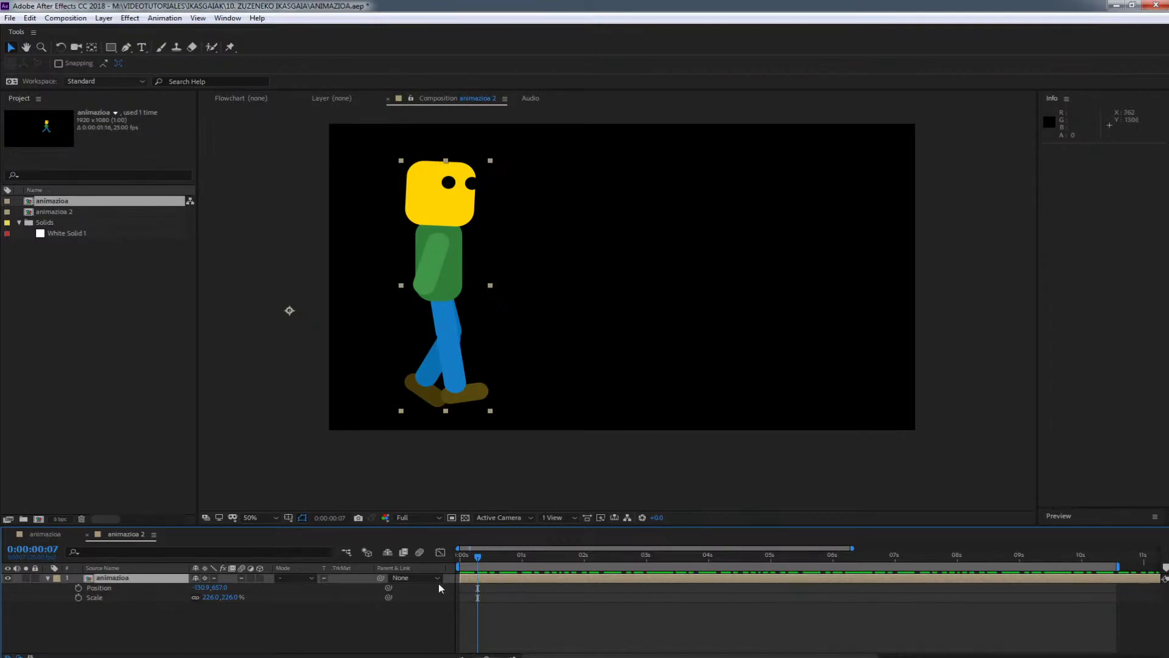
left_click_drag(492, 553, 447, 566)
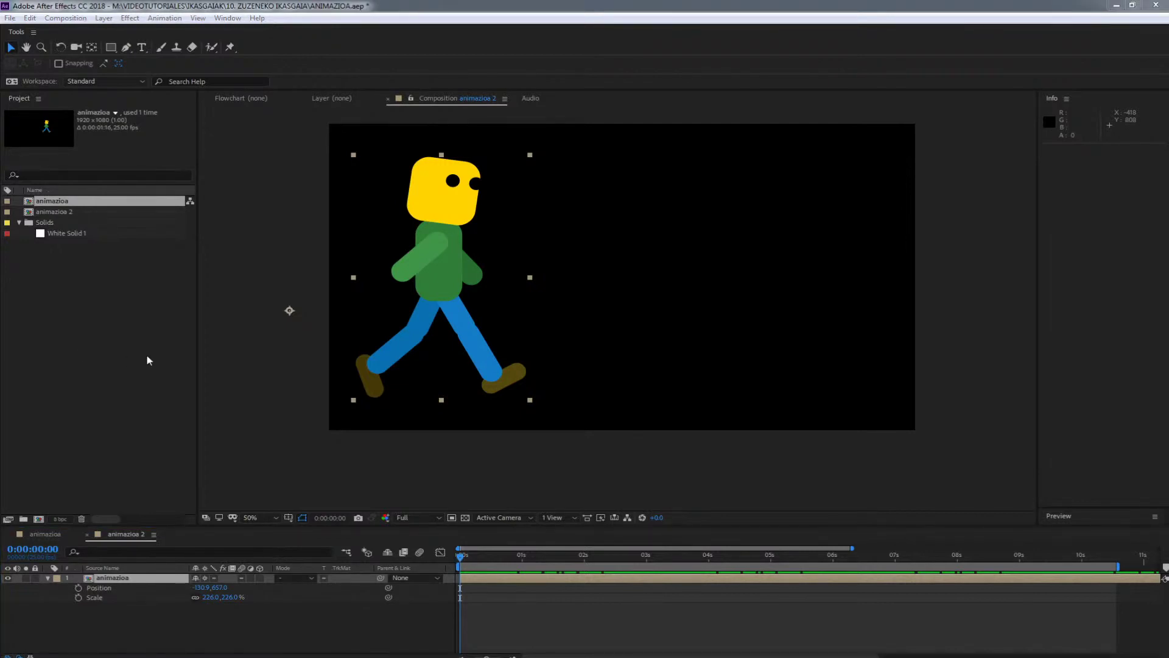
left_click(480, 568)
key("space")
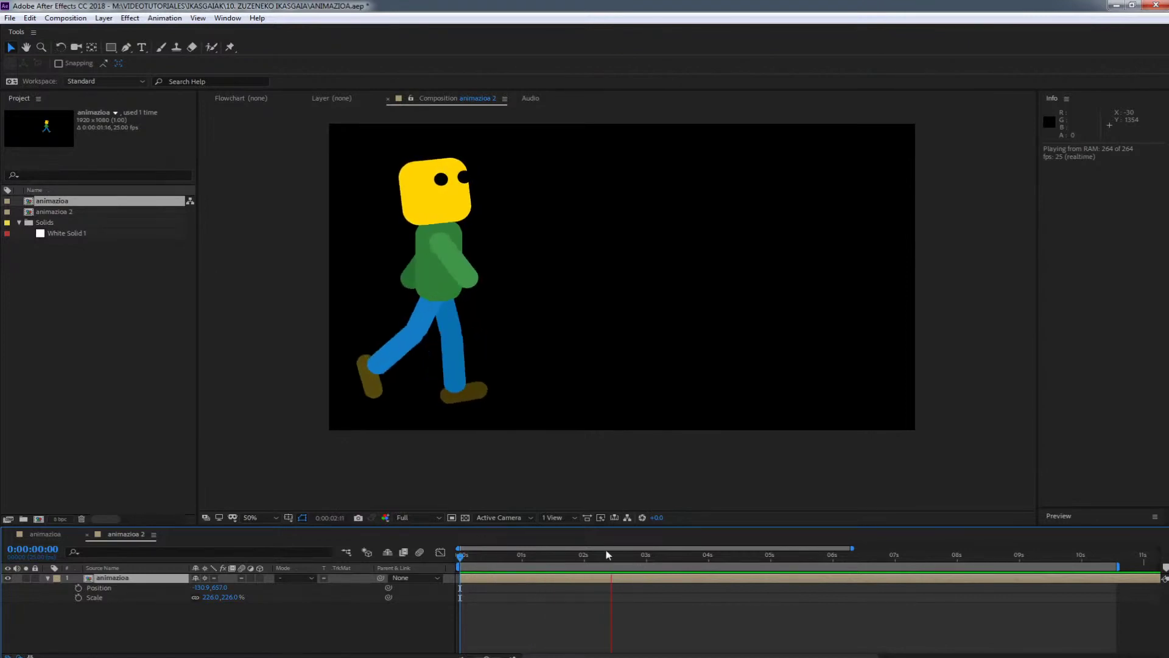
key("space")
Keyframe the layer's position at the first frame and its X position at about 761 at 0:00:04:00, and preview the movement.
left_click(78, 587)
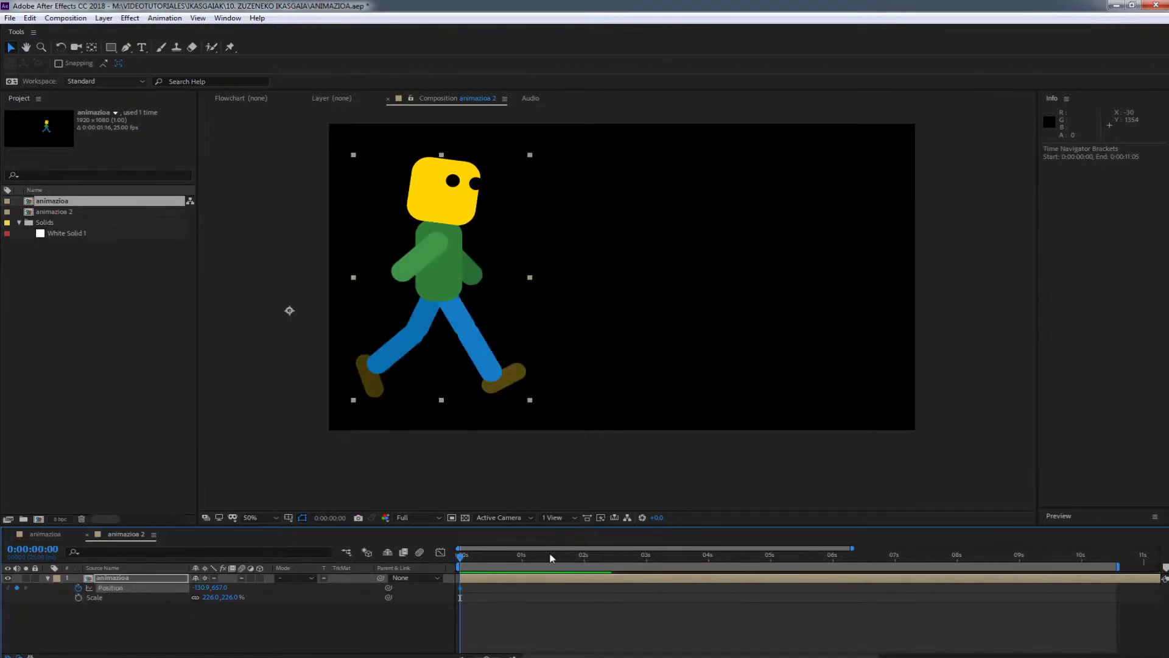
left_click_drag(644, 556, 708, 557)
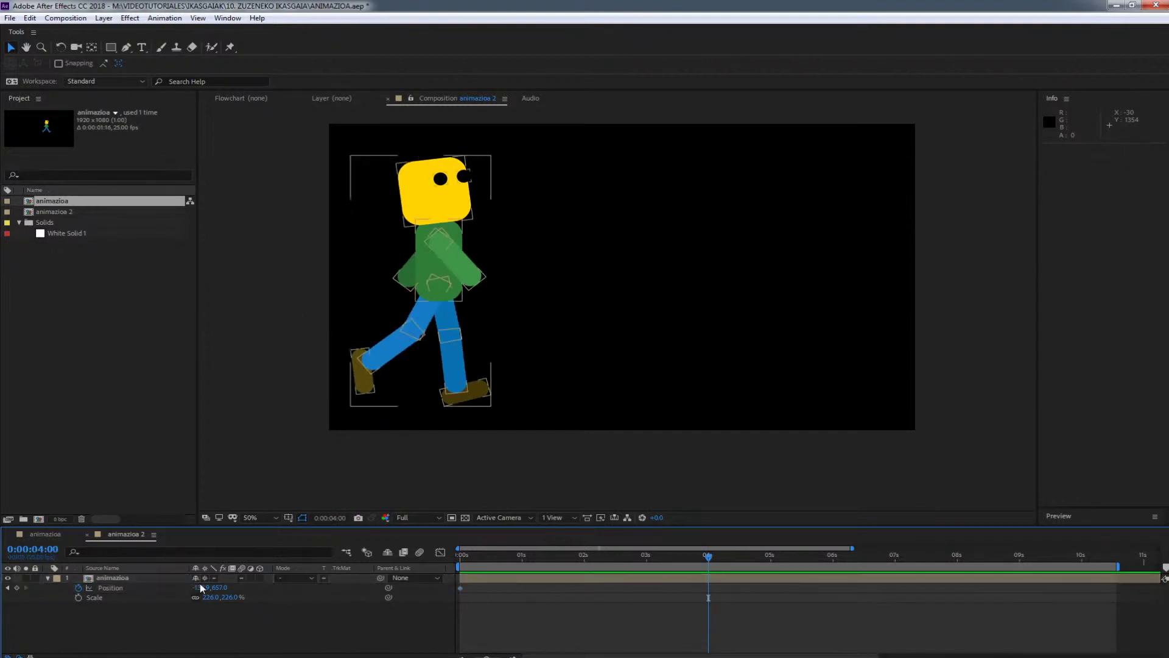
left_click_drag(198, 586, 731, 576)
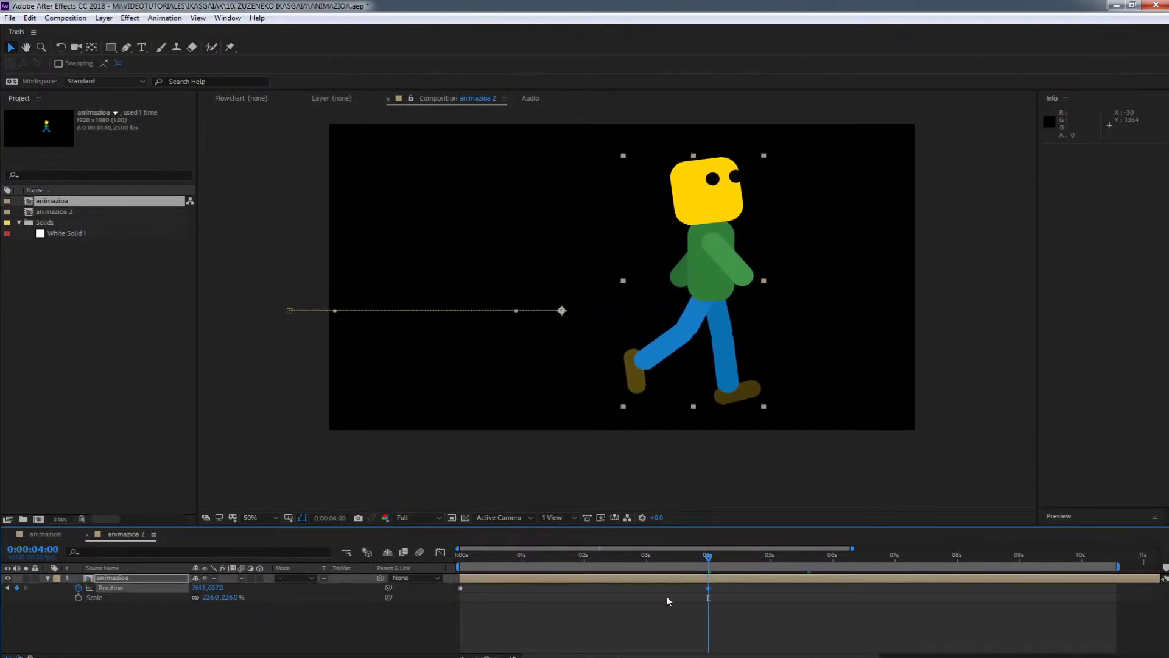
key("space")
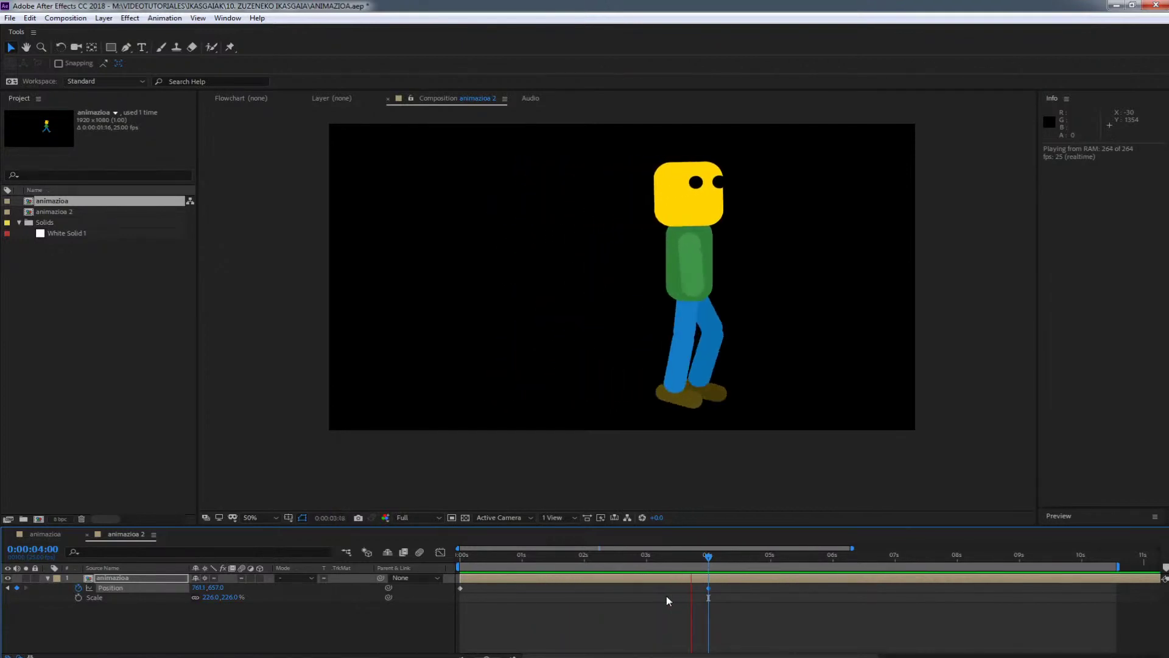
key("space")
Collapse the layer's properties, end the work area at 0:00:04:00, and play the shortened animation.
left_click_drag(723, 556, 700, 557)
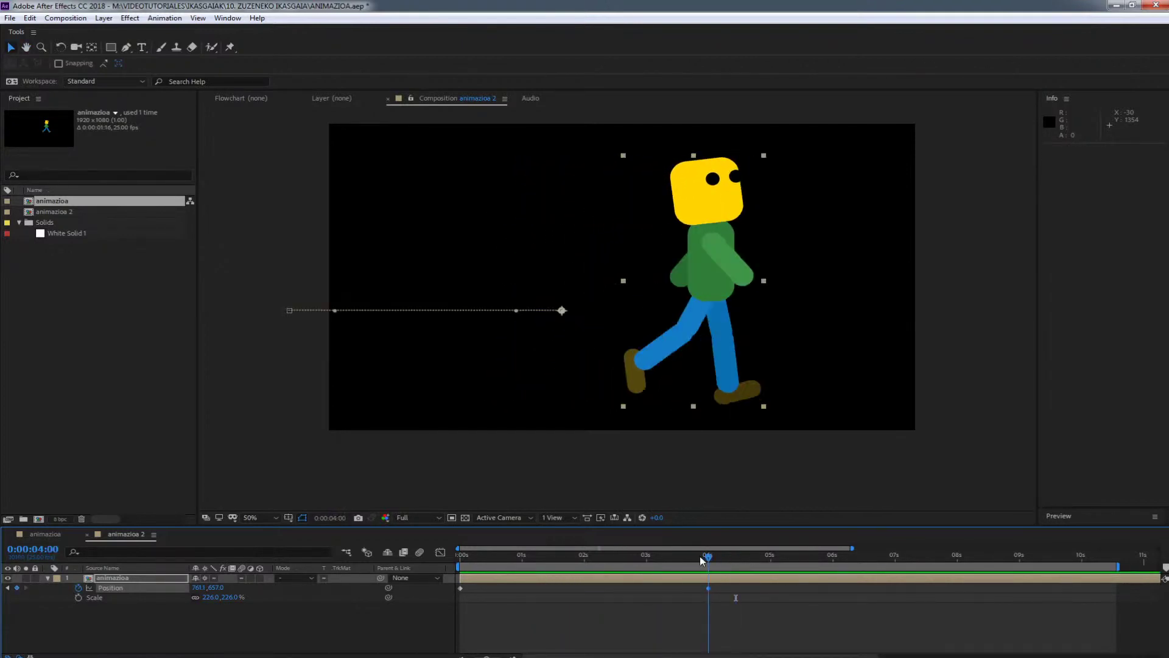
key("u")
key("n")
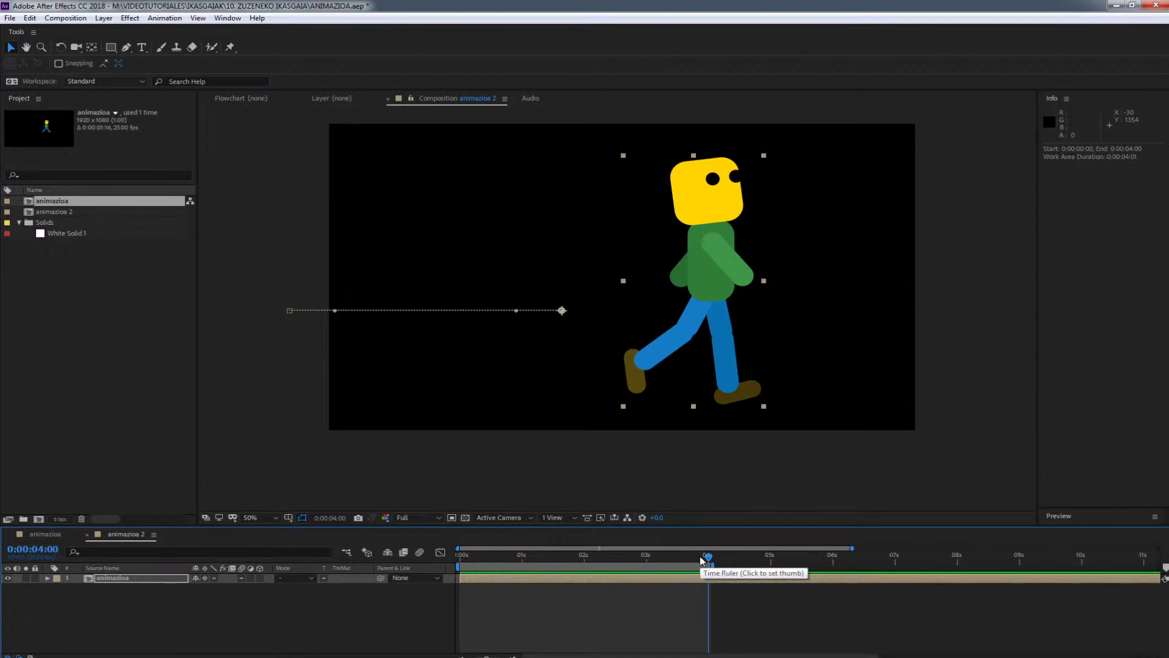
key("space")
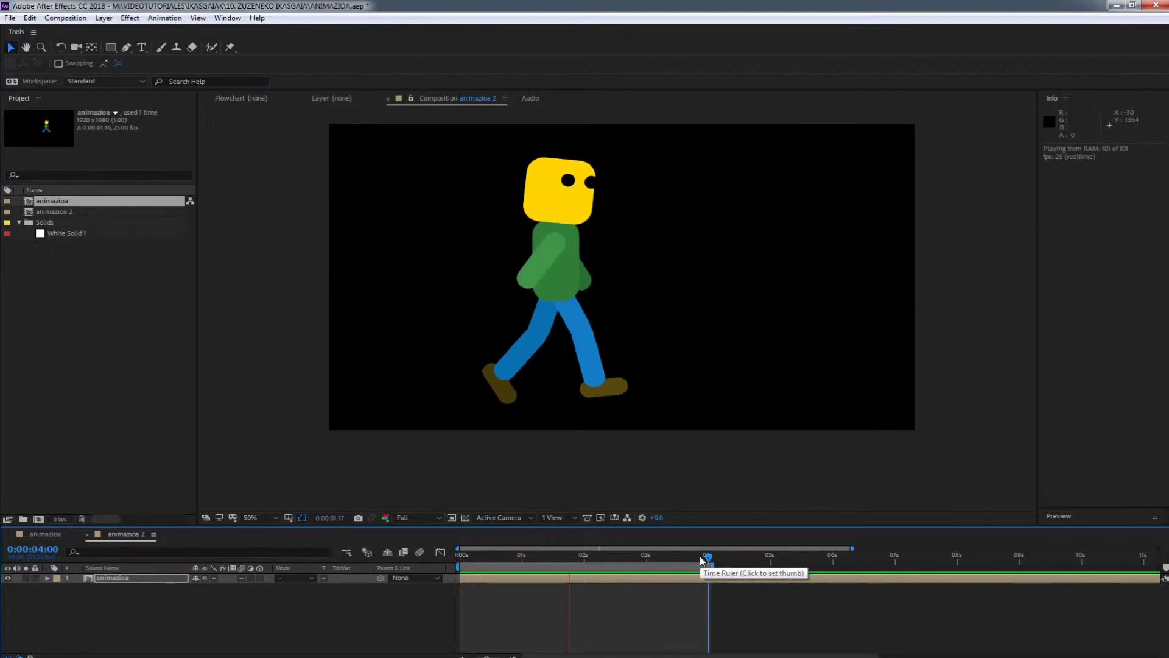